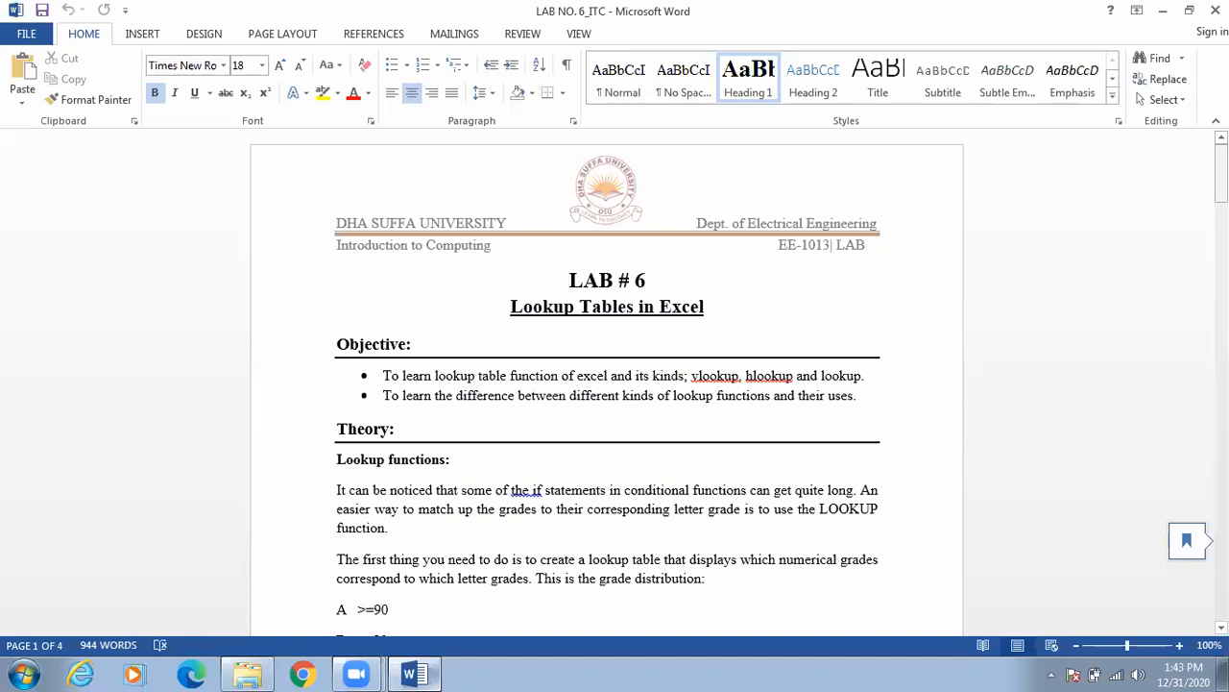
# Open the Lab6_Sampledata workbook from the ITC EE folder in Excel and show its lookup sheet in a maximized window.
pyautogui.moveTo(1221, 173); pyautogui.dragTo(1221, 192)
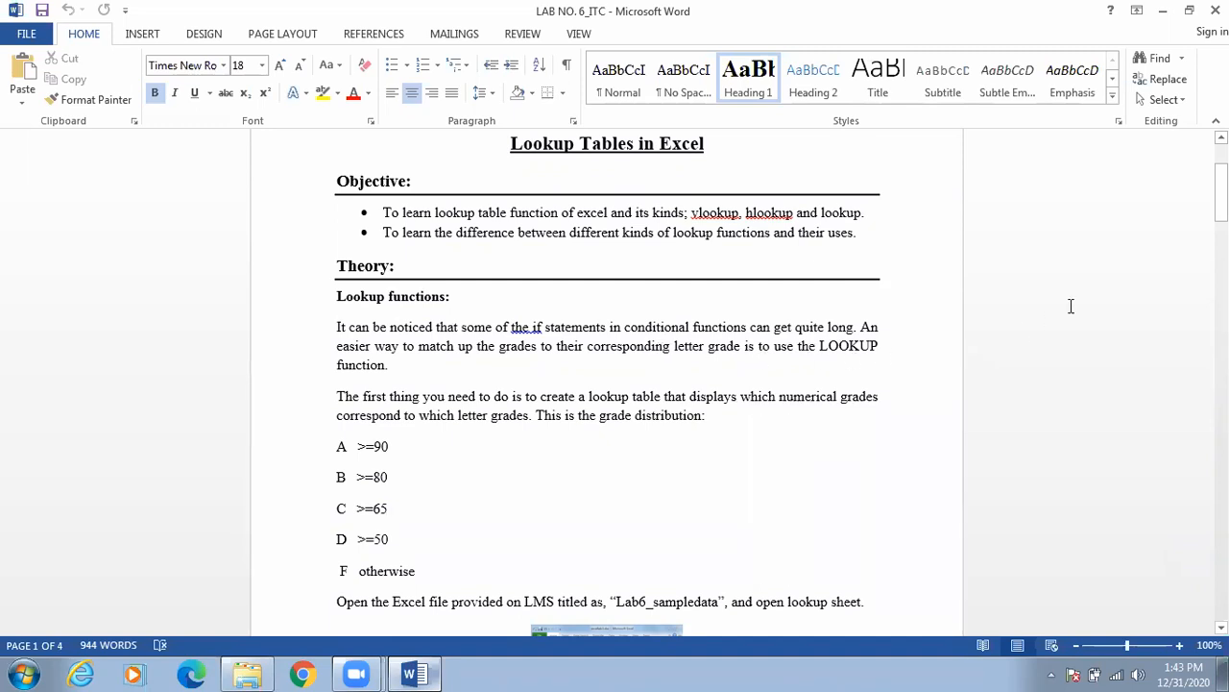
pyautogui.moveTo(1220, 190); pyautogui.dragTo(1221, 205)
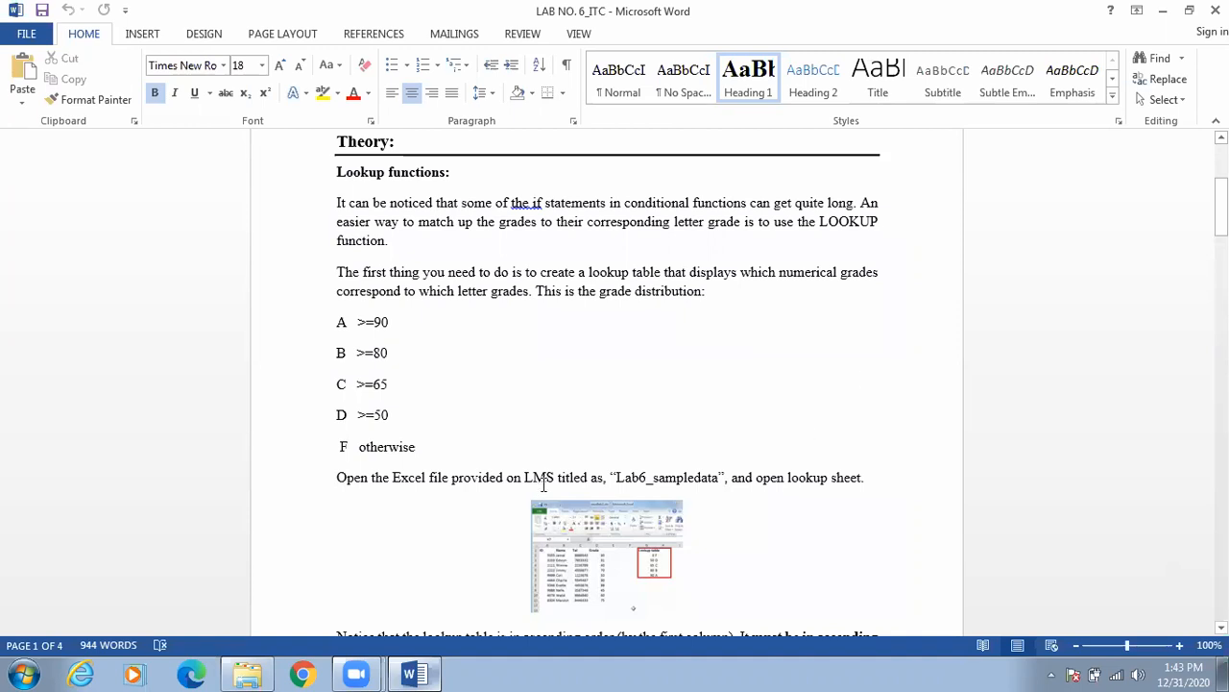
pyautogui.moveTo(1220, 204); pyautogui.dragTo(1221, 219)
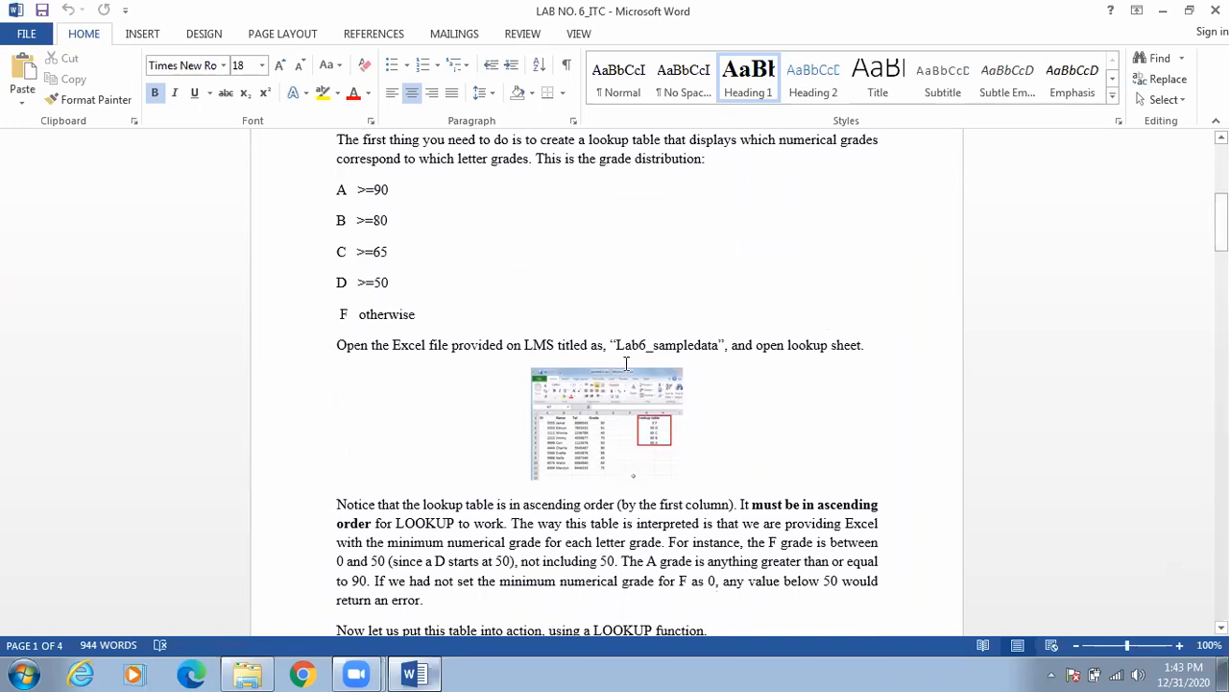
pyautogui.click(251, 675)
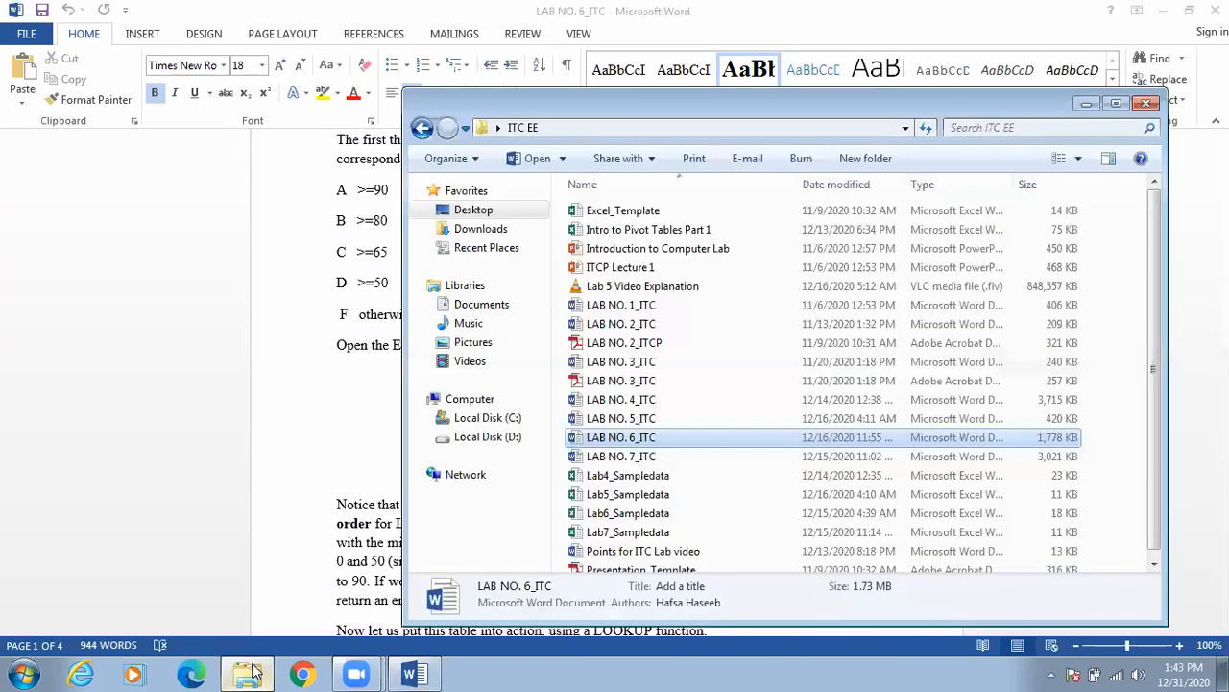
pyautogui.click(649, 517)
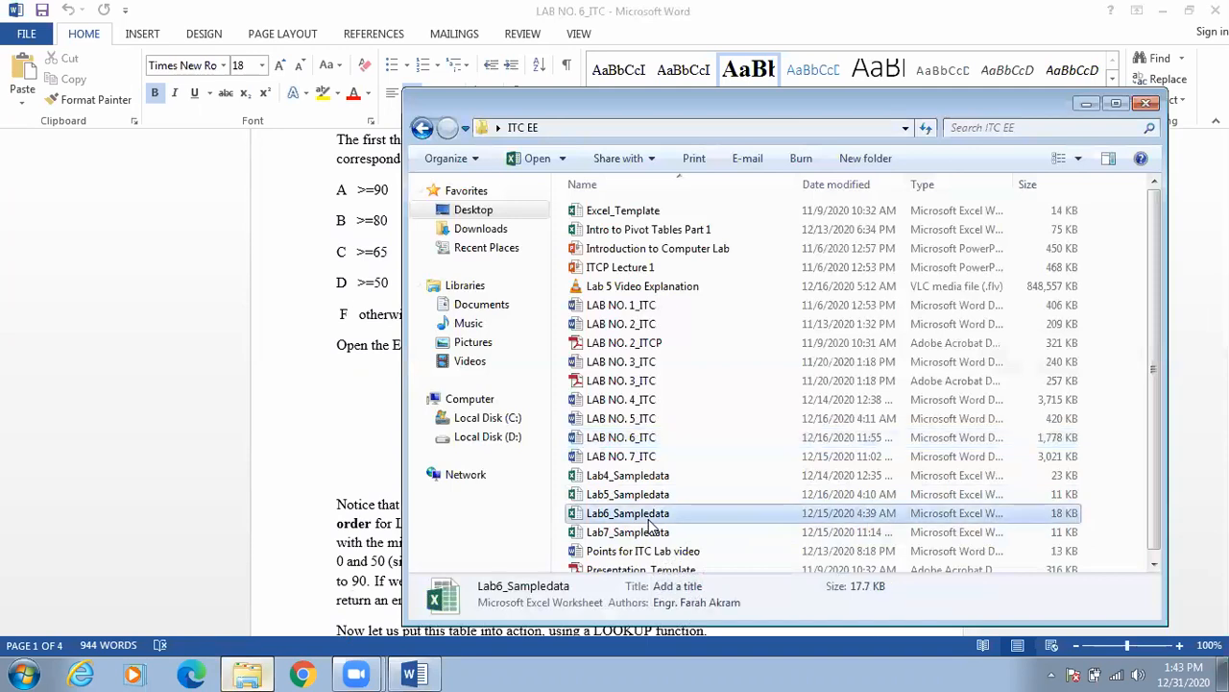
pyautogui.doubleClick(648, 520)
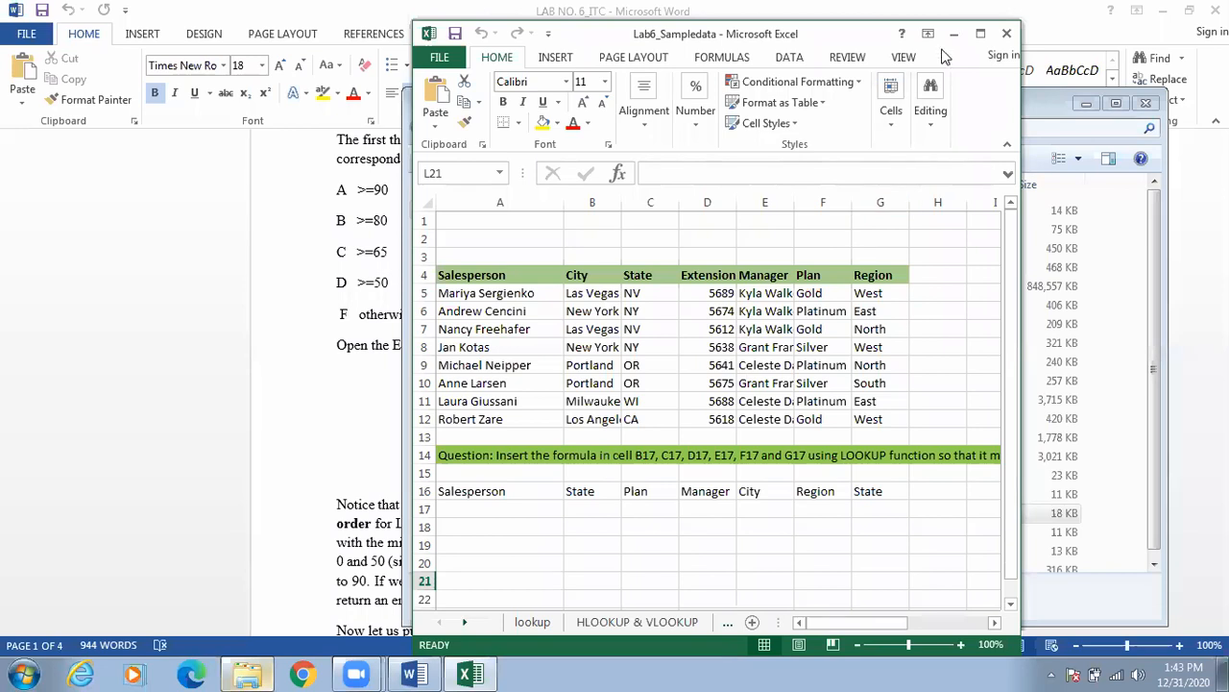
pyautogui.click(980, 34)
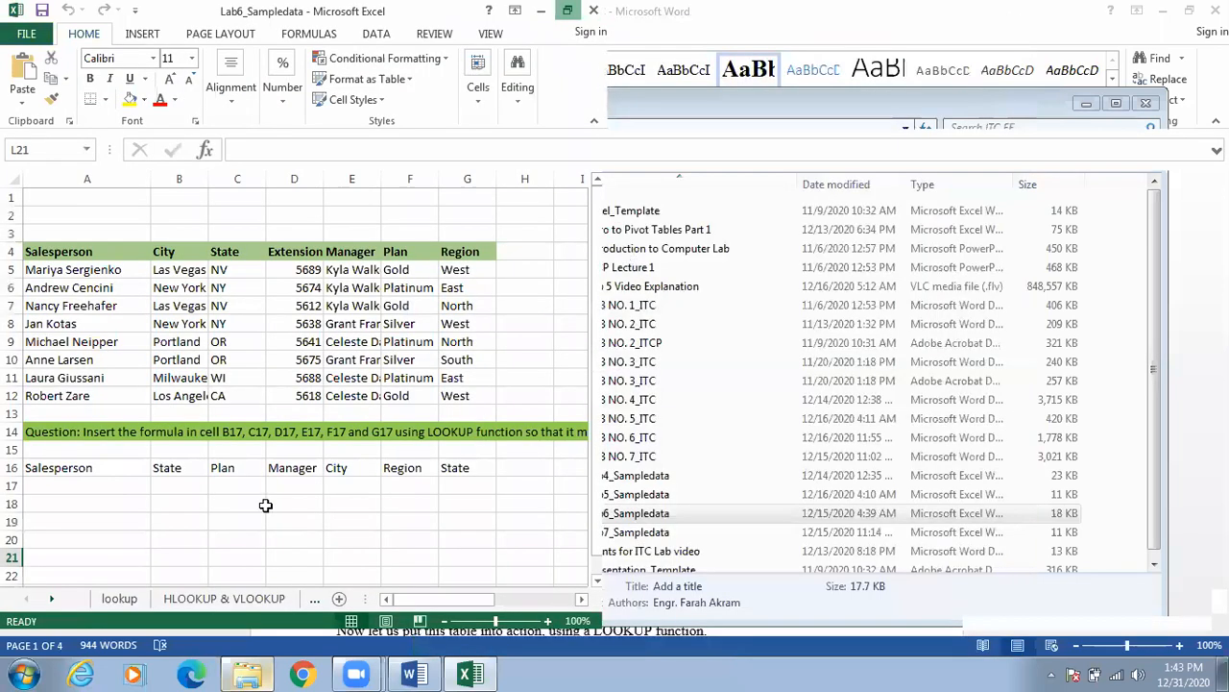
pyautogui.click(120, 622)
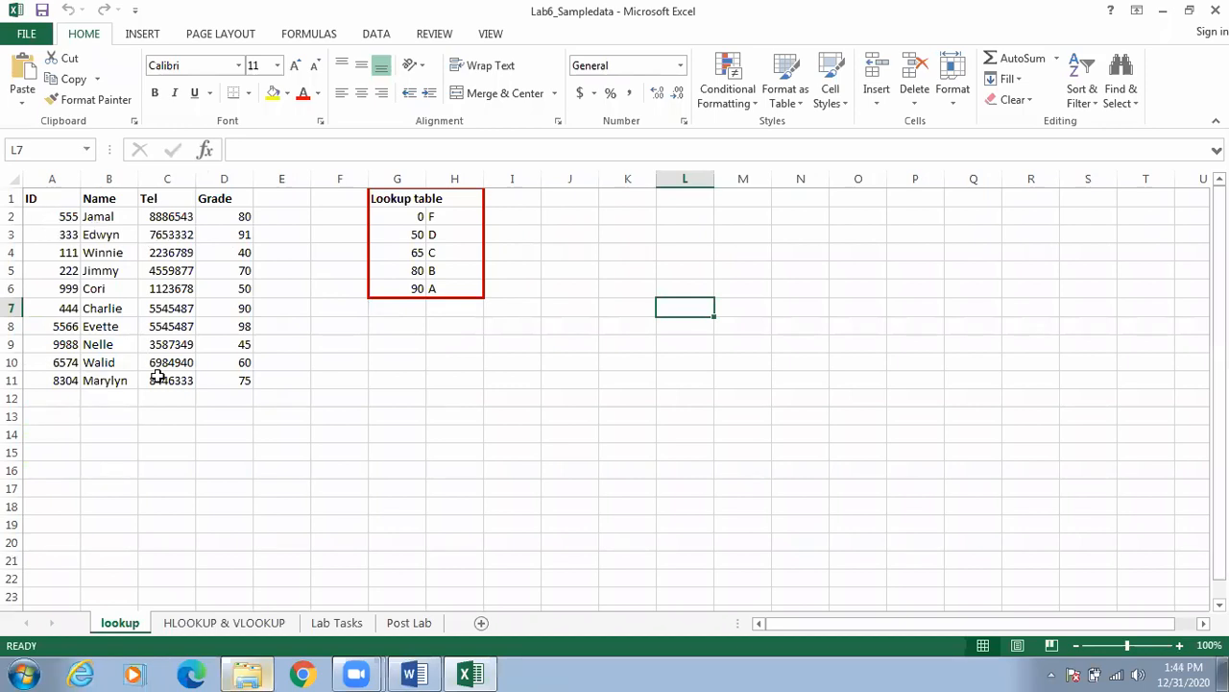
# Change the header in D1 to "Grade points" and widen column D to fit the header text.
pyautogui.doubleClick(237, 196)
pyautogui.write('poi')
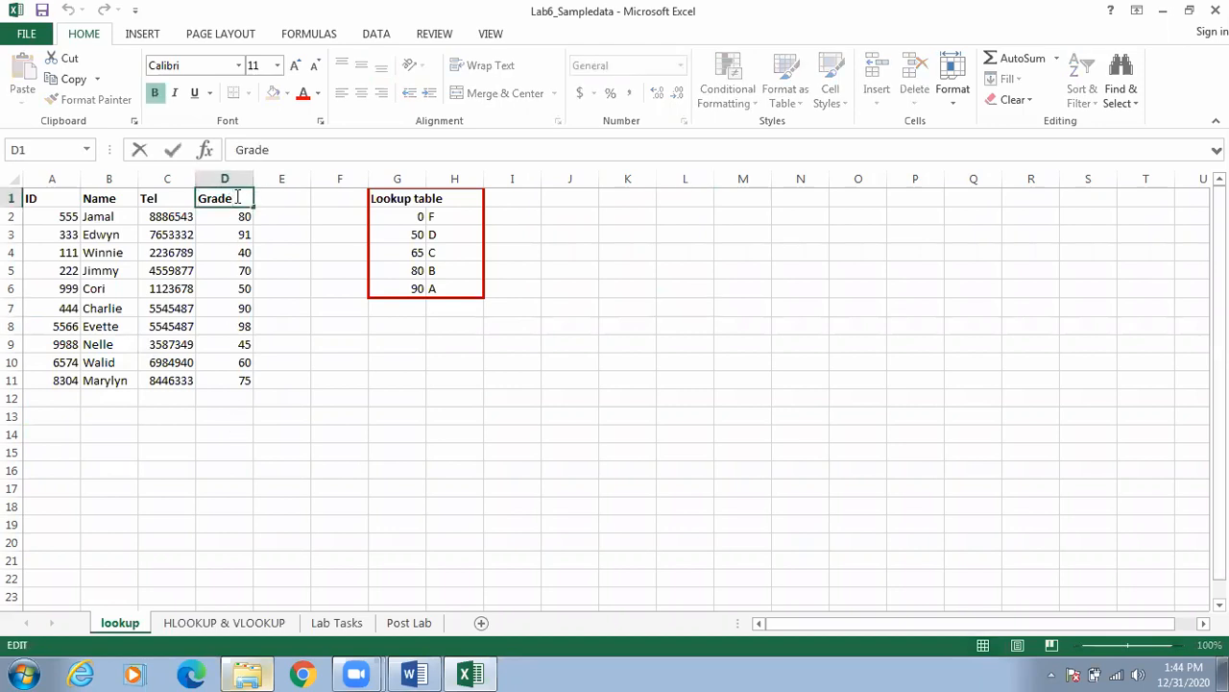
pyautogui.write('nts')
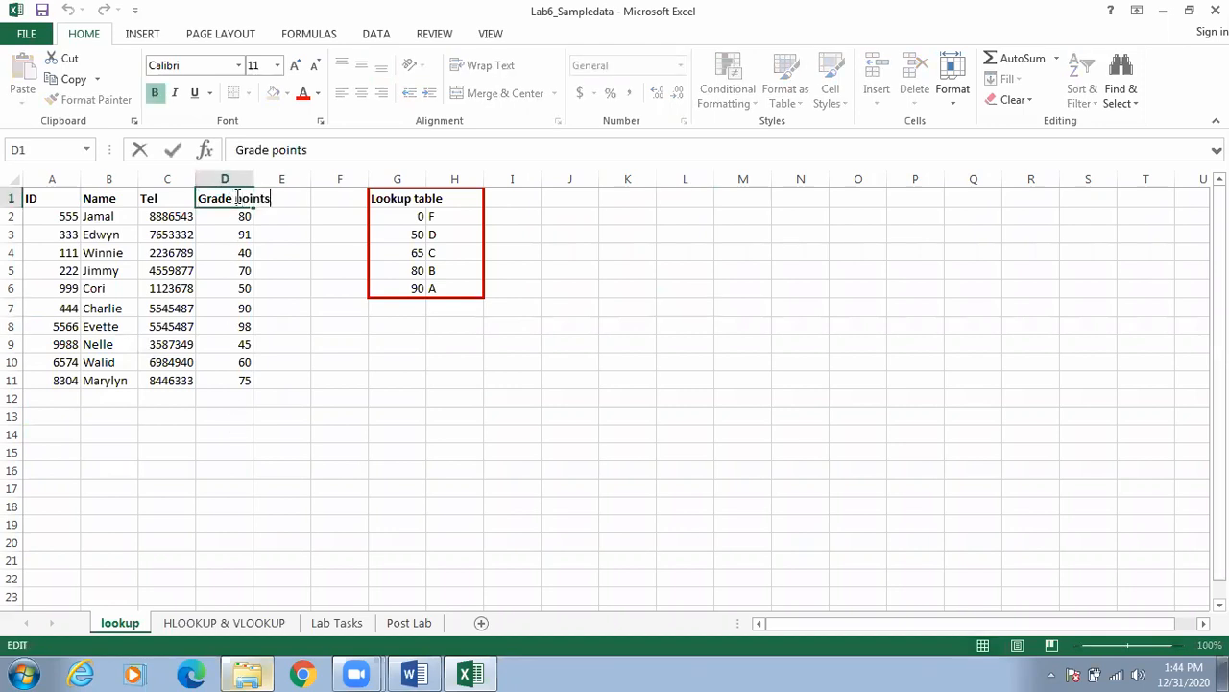
pyautogui.click(324, 267)
pyautogui.moveTo(252, 178); pyautogui.dragTo(255, 178)
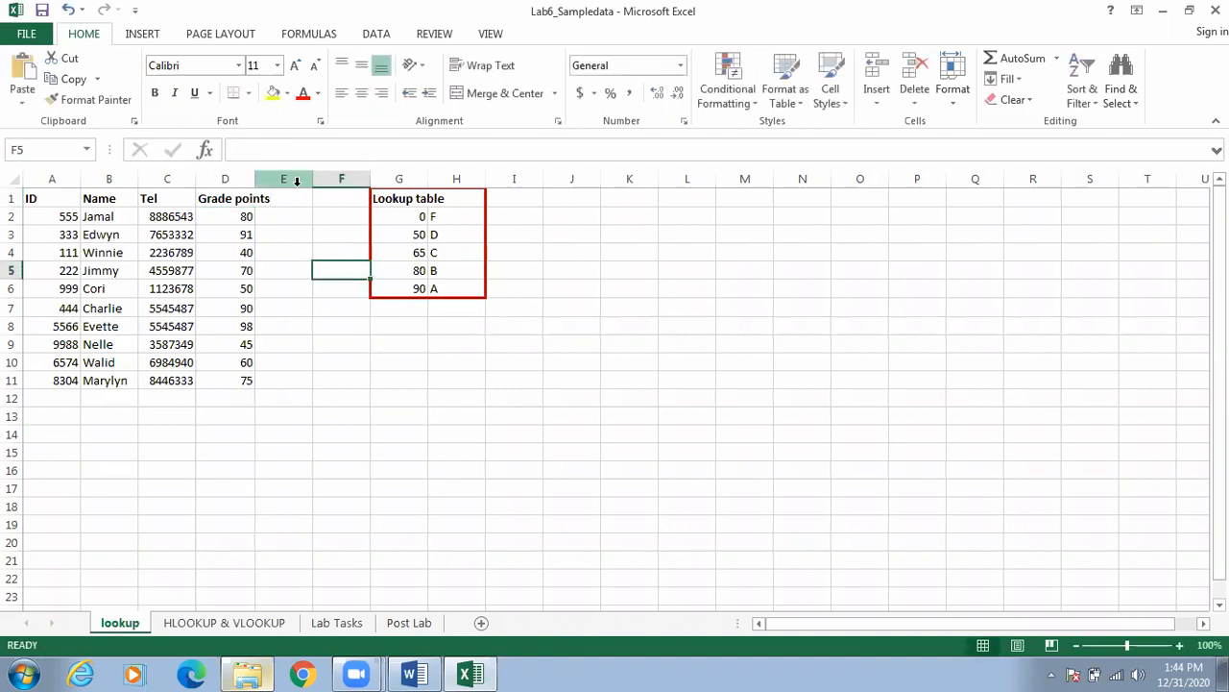
pyautogui.click(234, 181)
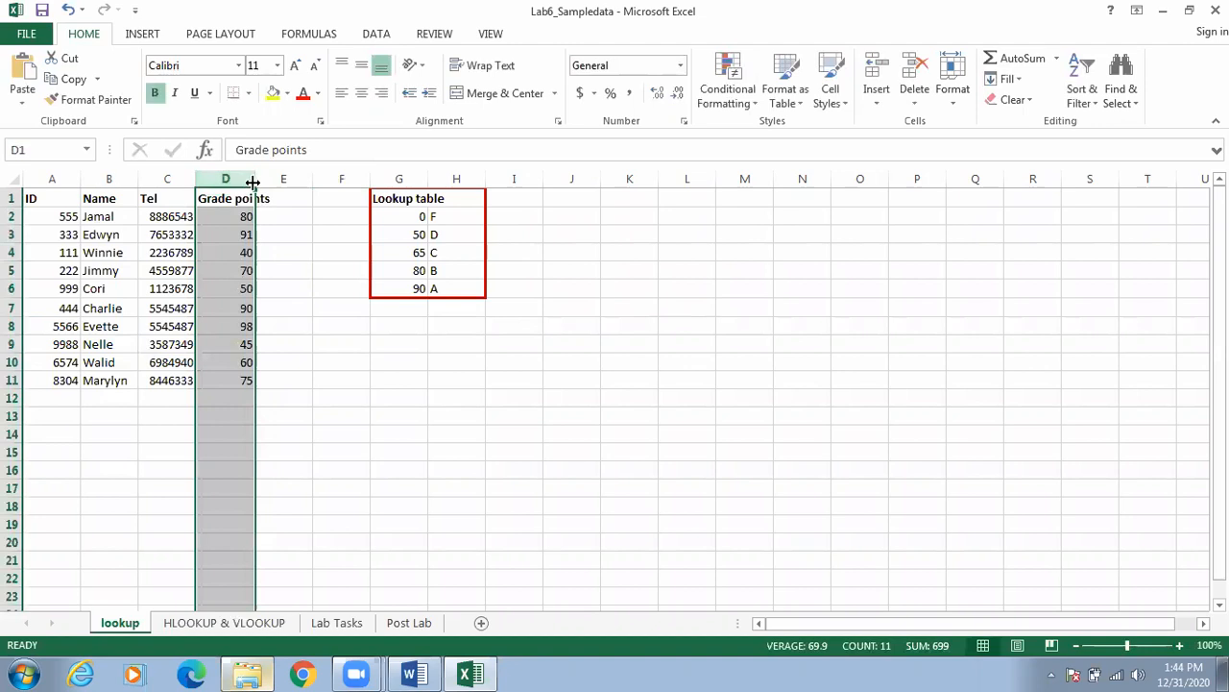
pyautogui.moveTo(256, 180); pyautogui.dragTo(270, 181)
pyautogui.click(321, 257)
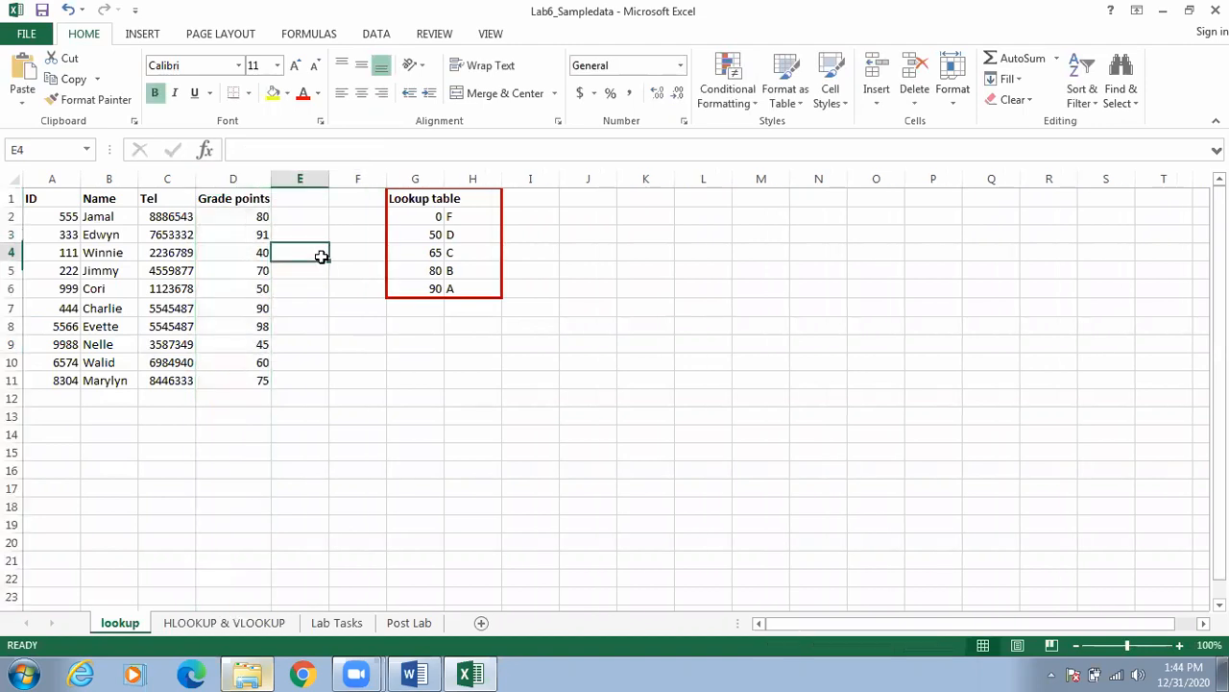
# Add the header "Grades" in cell E1, beside the Grade points column.
pyautogui.click(300, 199)
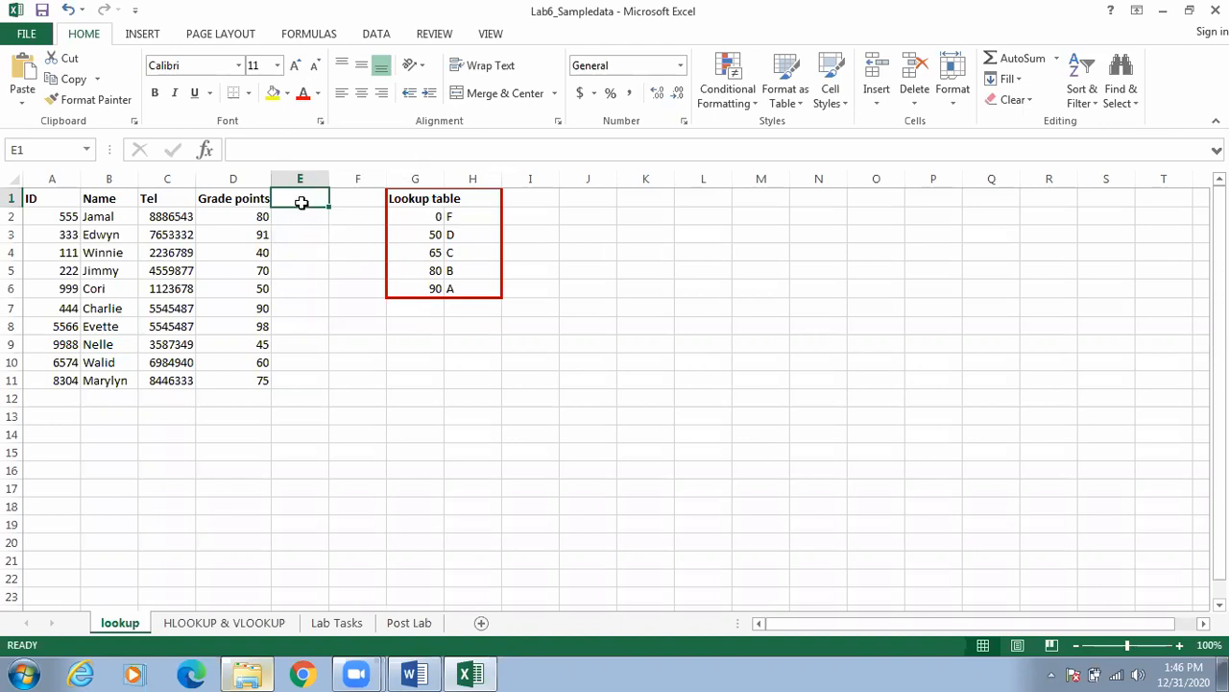
pyautogui.write('Gra')
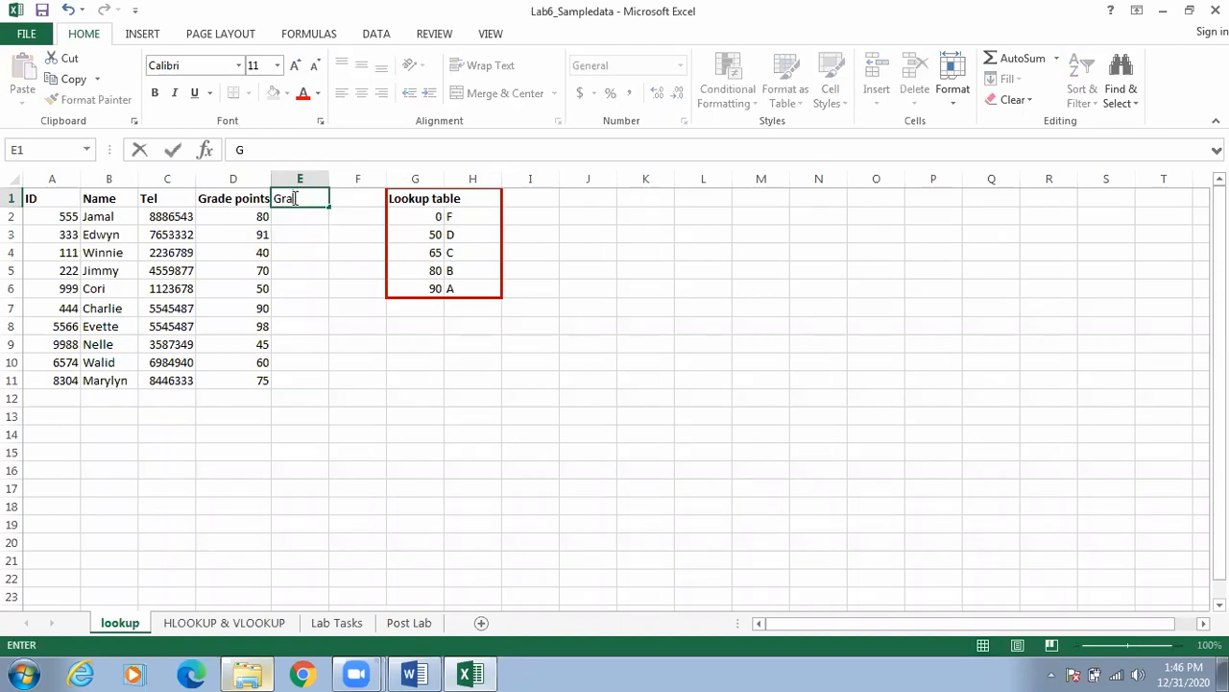
pyautogui.write('des')
# Enter the formula =LOOKUP(D2,G2:H6) in cell E2 to return the first student's letter grade from the lookup table.
pyautogui.click(301, 219)
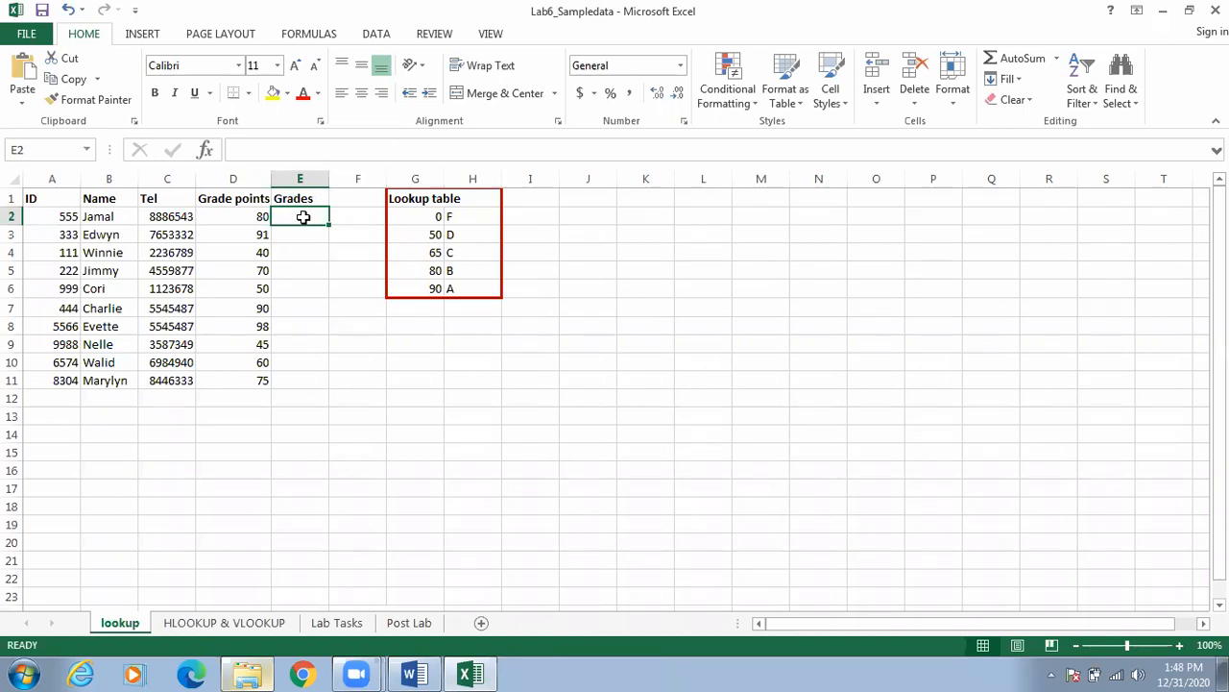
pyautogui.write('=')
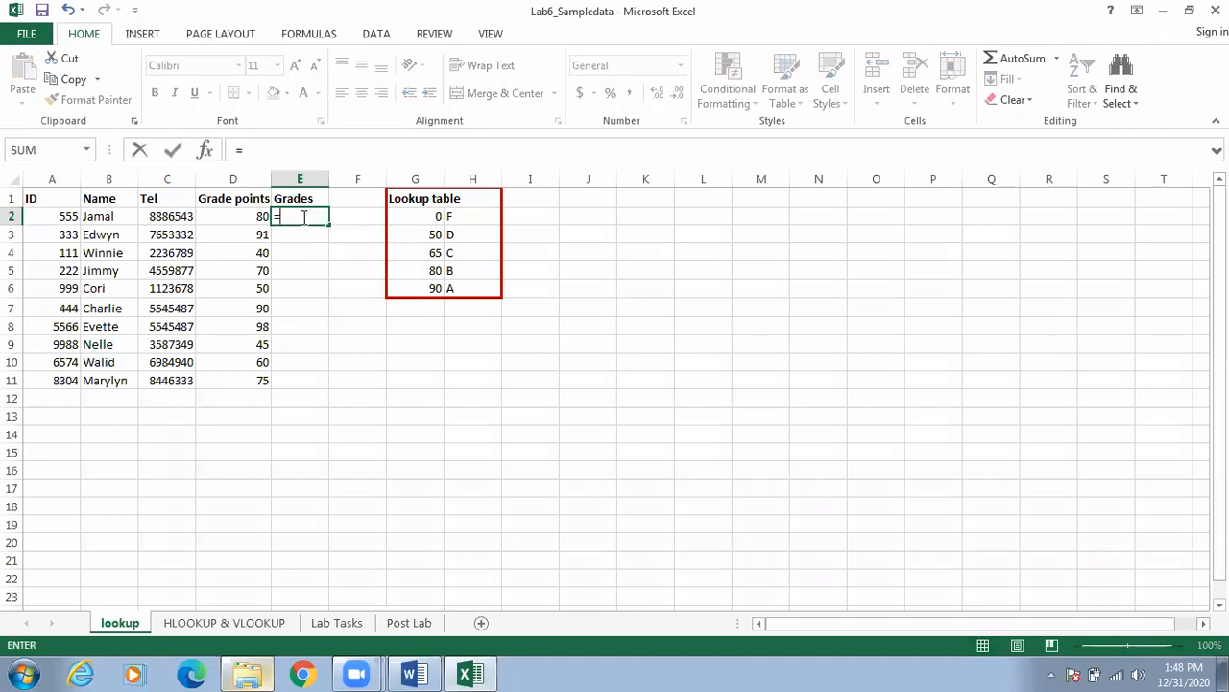
pyautogui.write('loo')
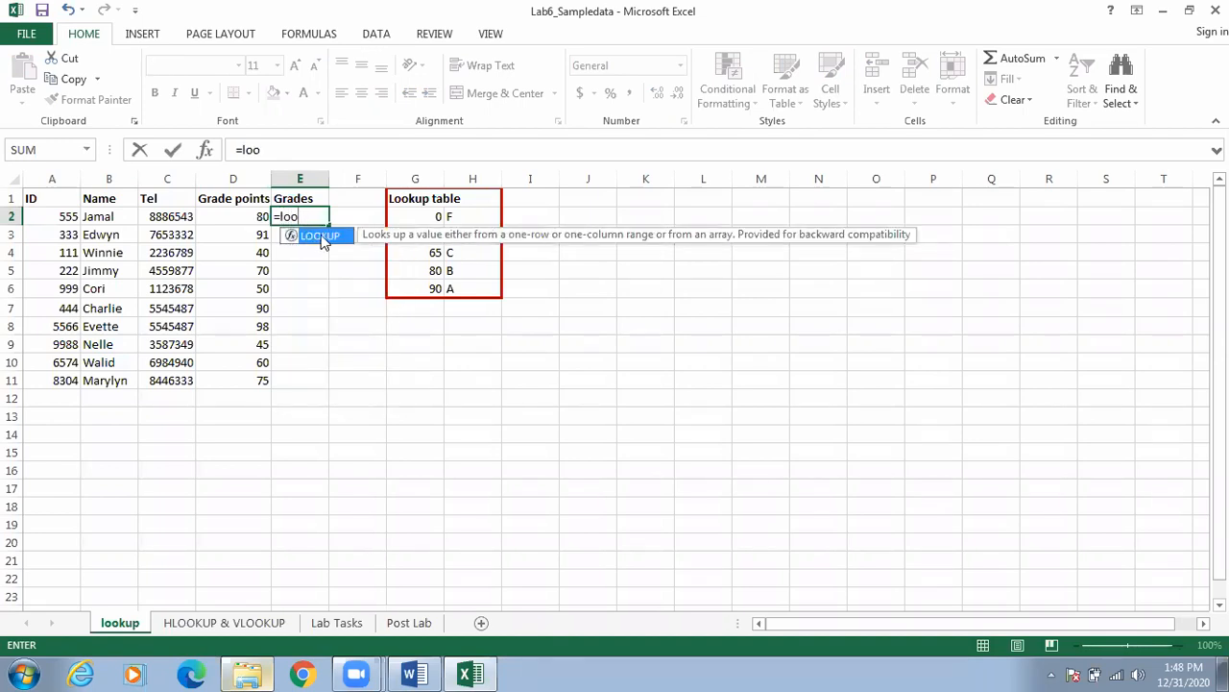
pyautogui.doubleClick(317, 236)
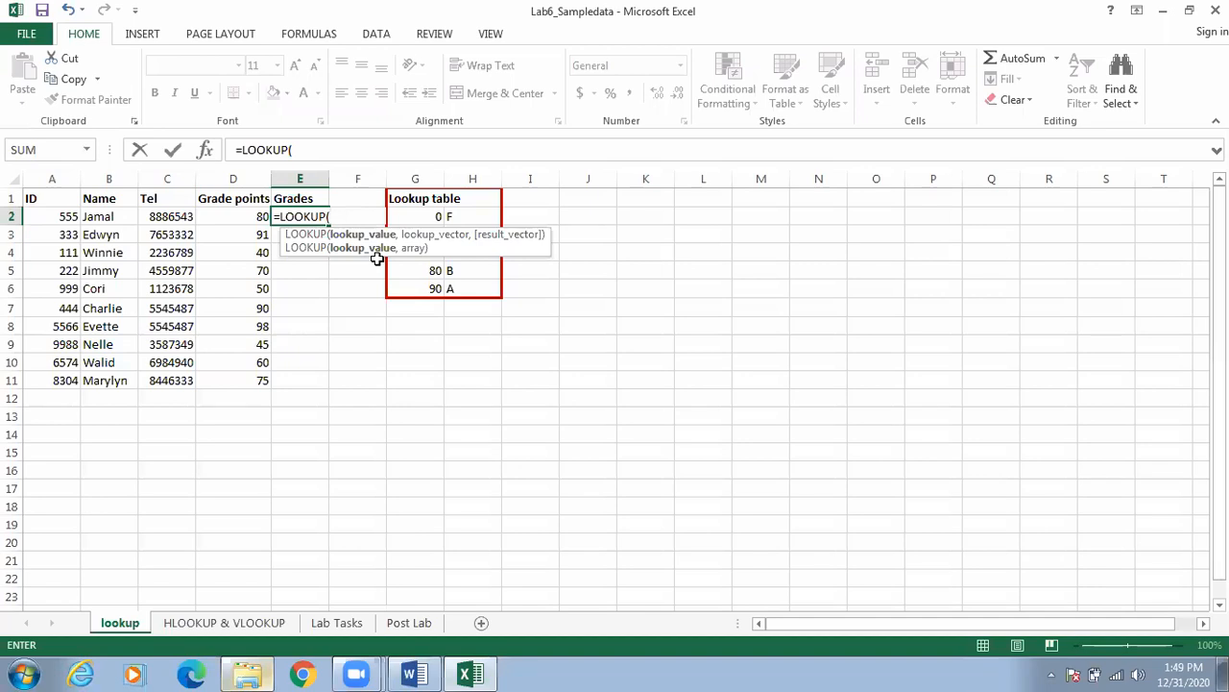
pyautogui.click(250, 217)
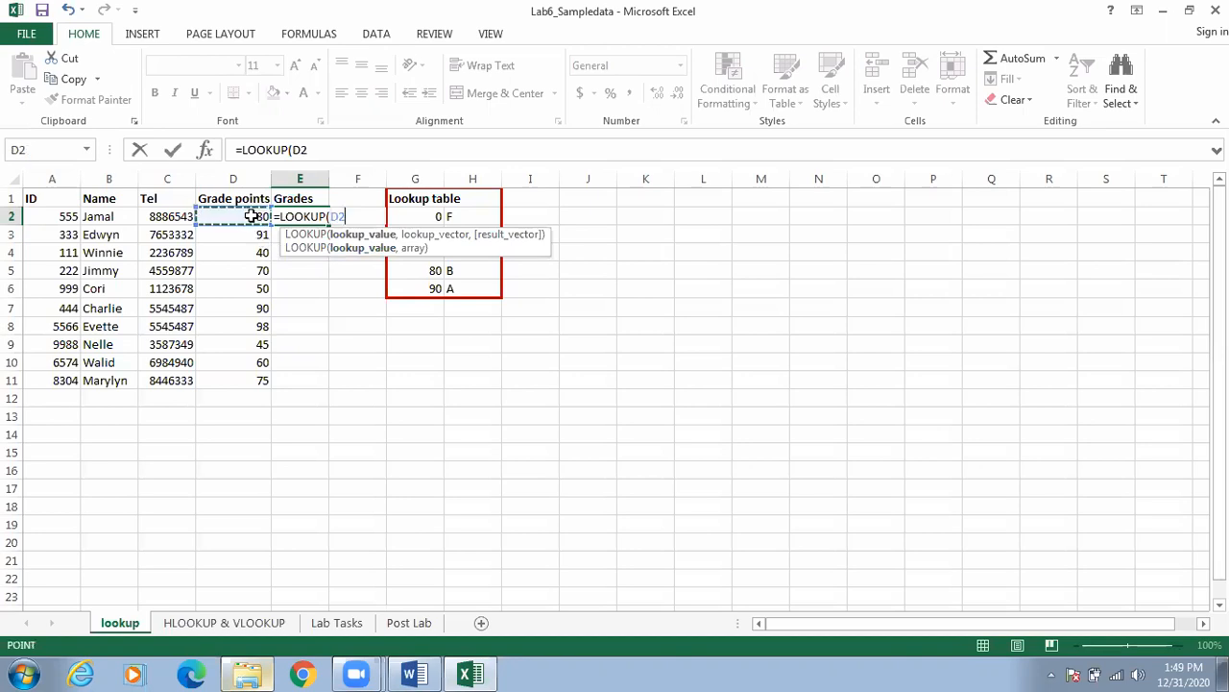
pyautogui.write(',')
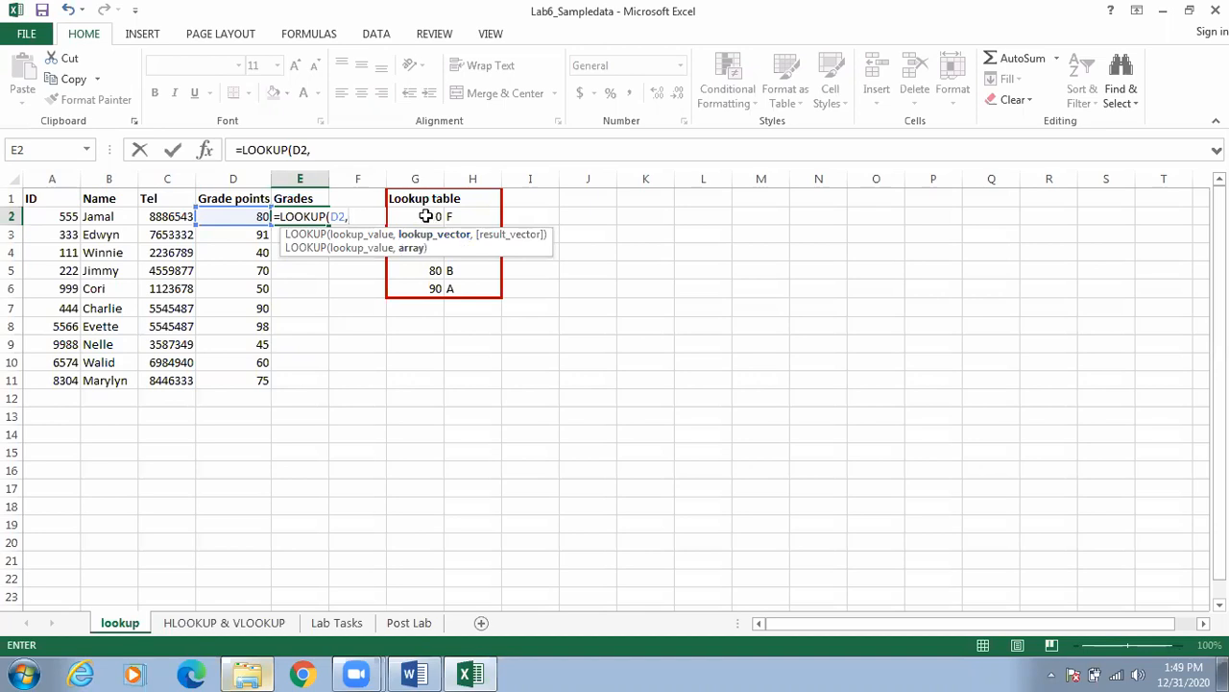
pyautogui.moveTo(426, 216); pyautogui.dragTo(468, 287)
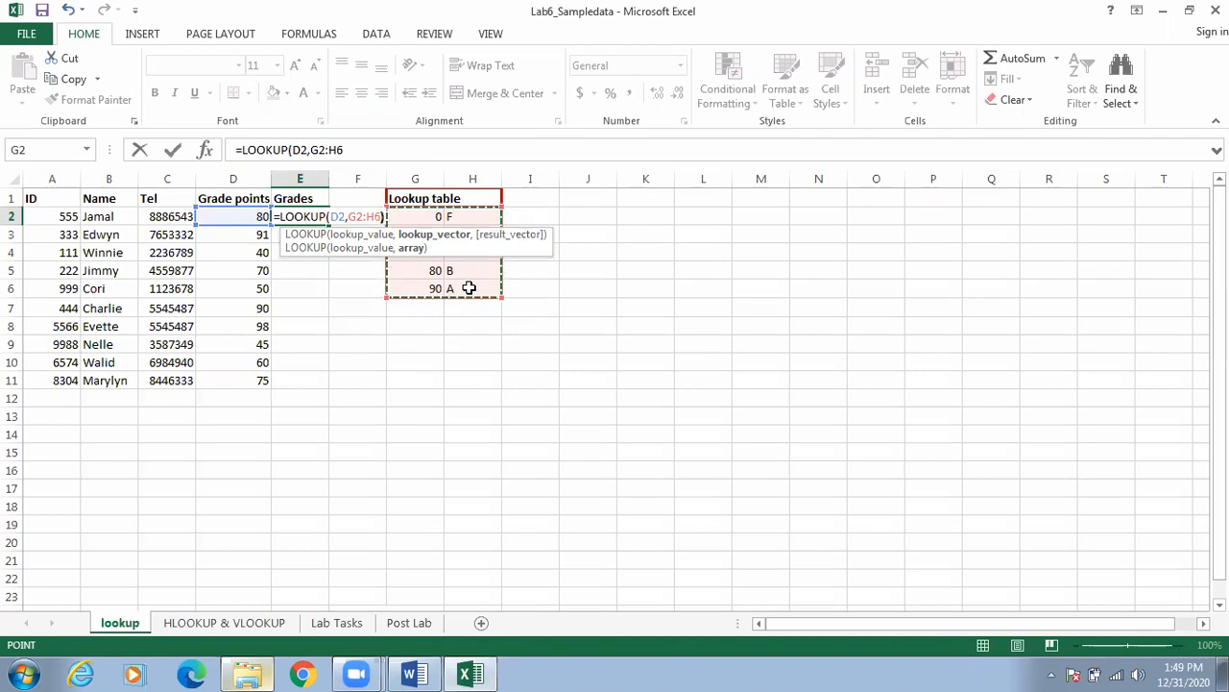
pyautogui.write(')')
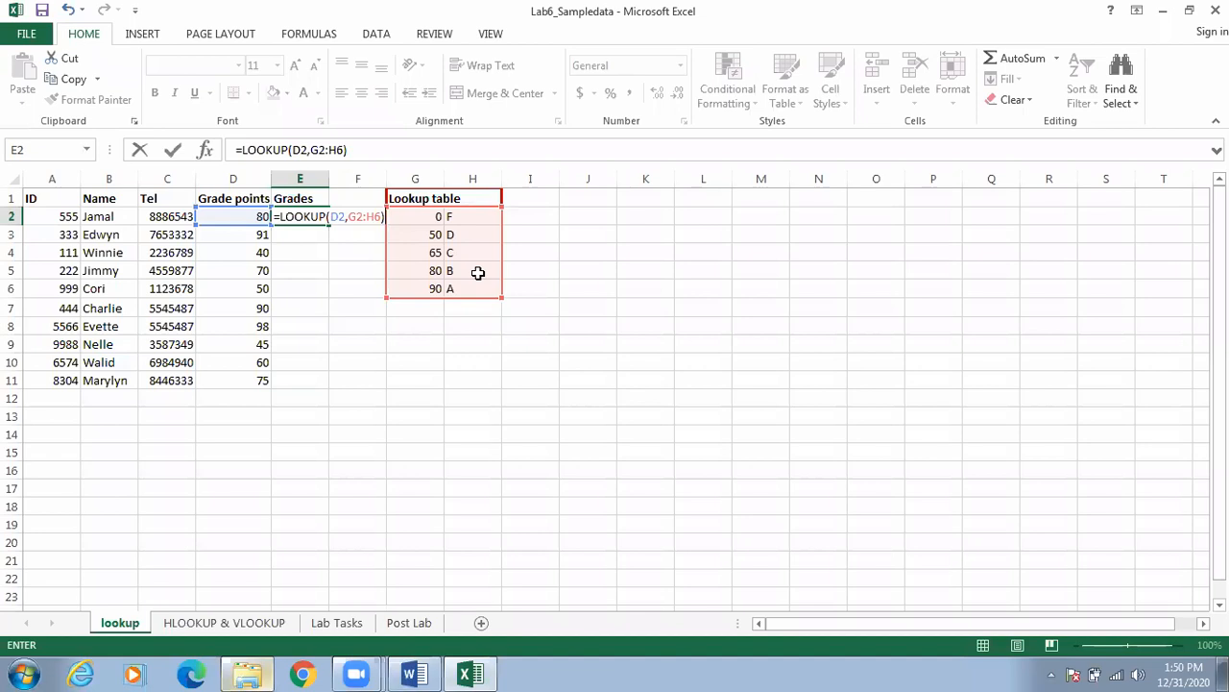
pyautogui.press('Return')
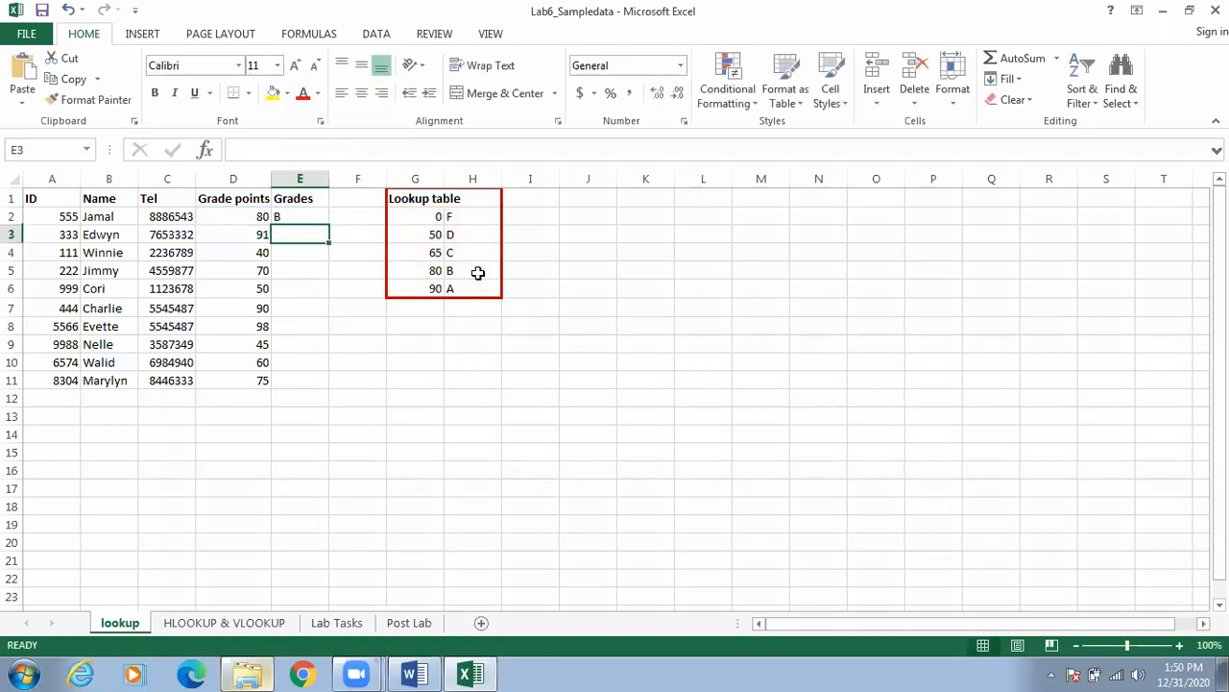
# Widen column E slightly and fill the LOOKUP formula from E2 down through E11.
pyautogui.click(320, 215)
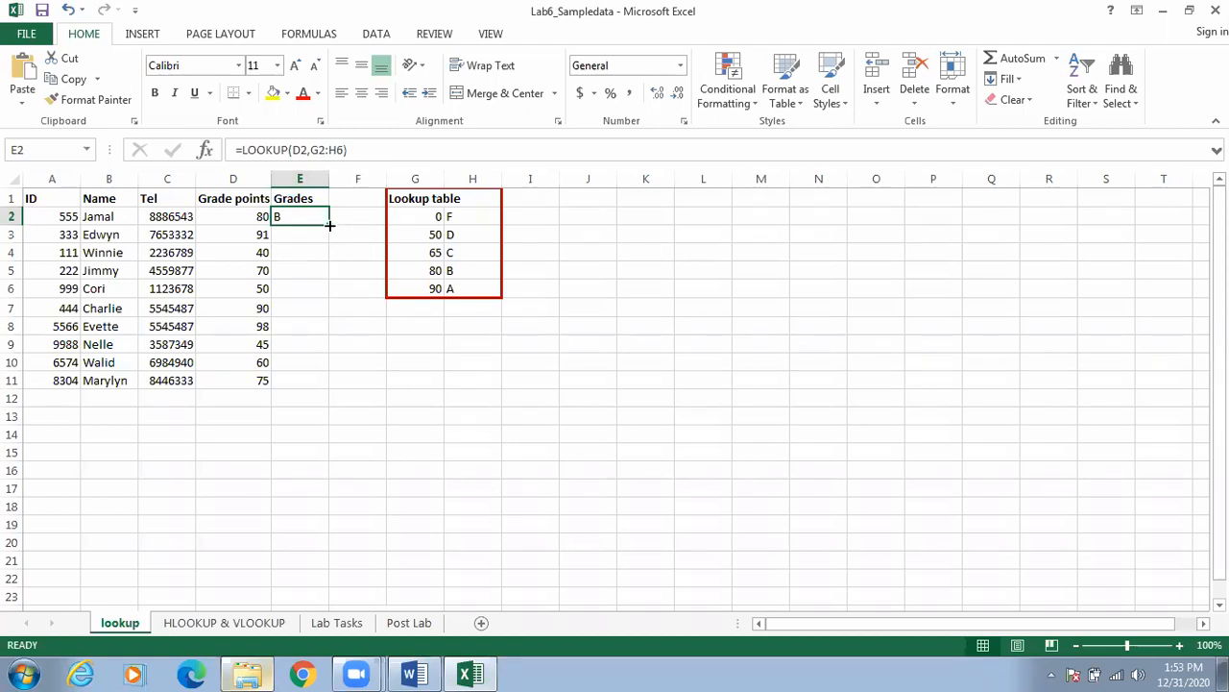
pyautogui.moveTo(331, 178); pyautogui.dragTo(341, 179)
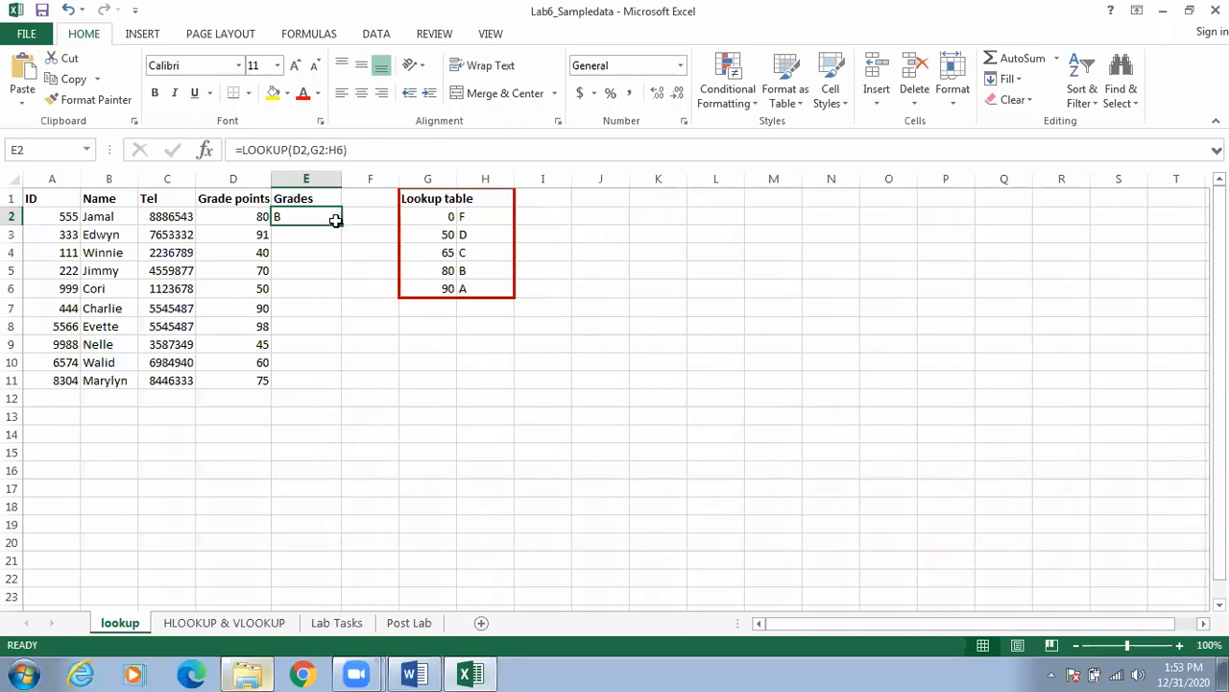
pyautogui.moveTo(341, 225); pyautogui.dragTo(330, 388)
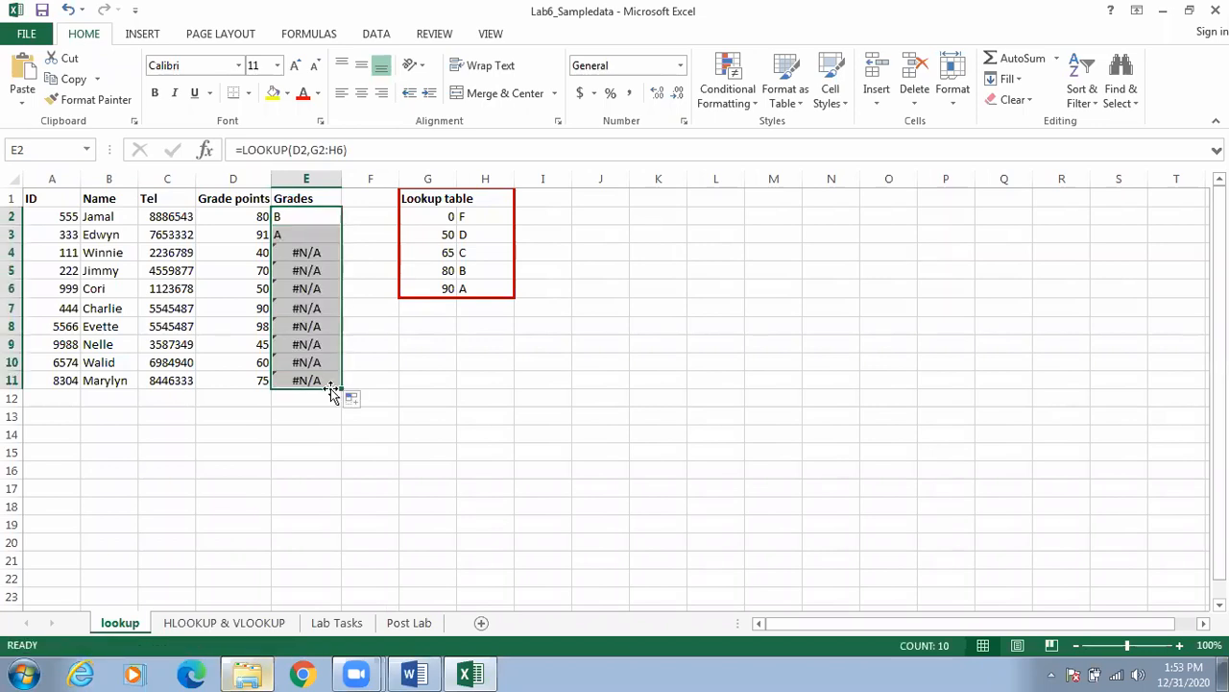
pyautogui.click(374, 383)
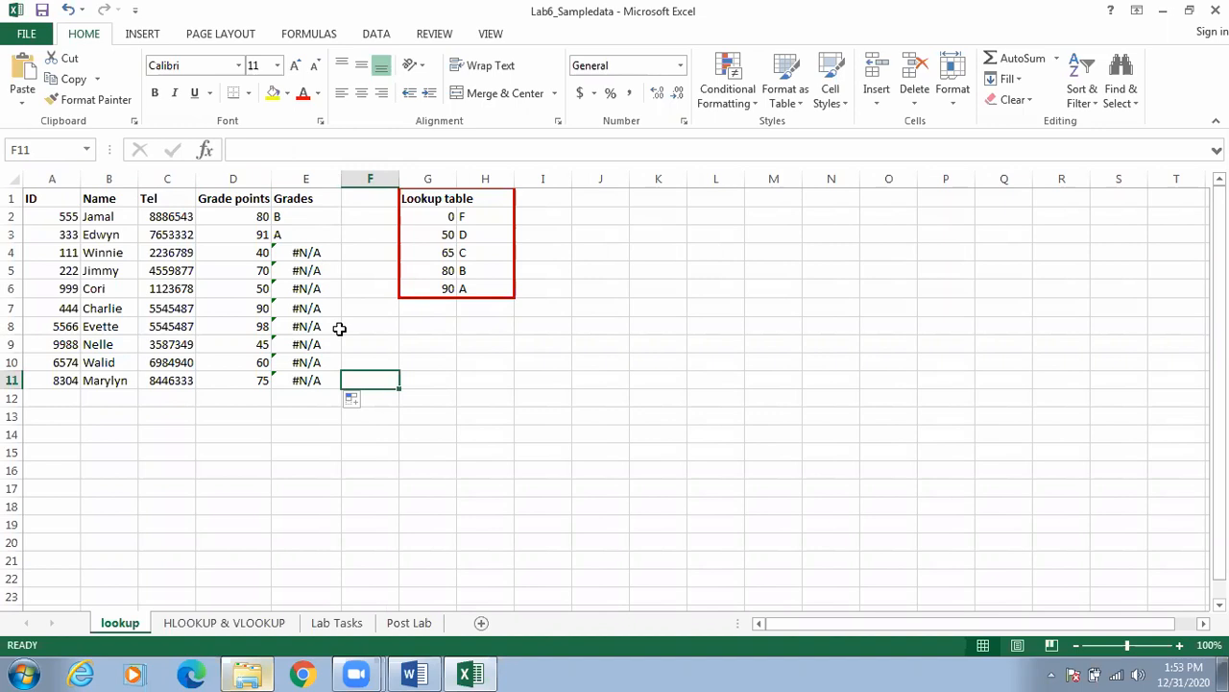
# Try copying the LOOKUP formula from E2 across into F2, and clear the copy from F2.
pyautogui.click(308, 217)
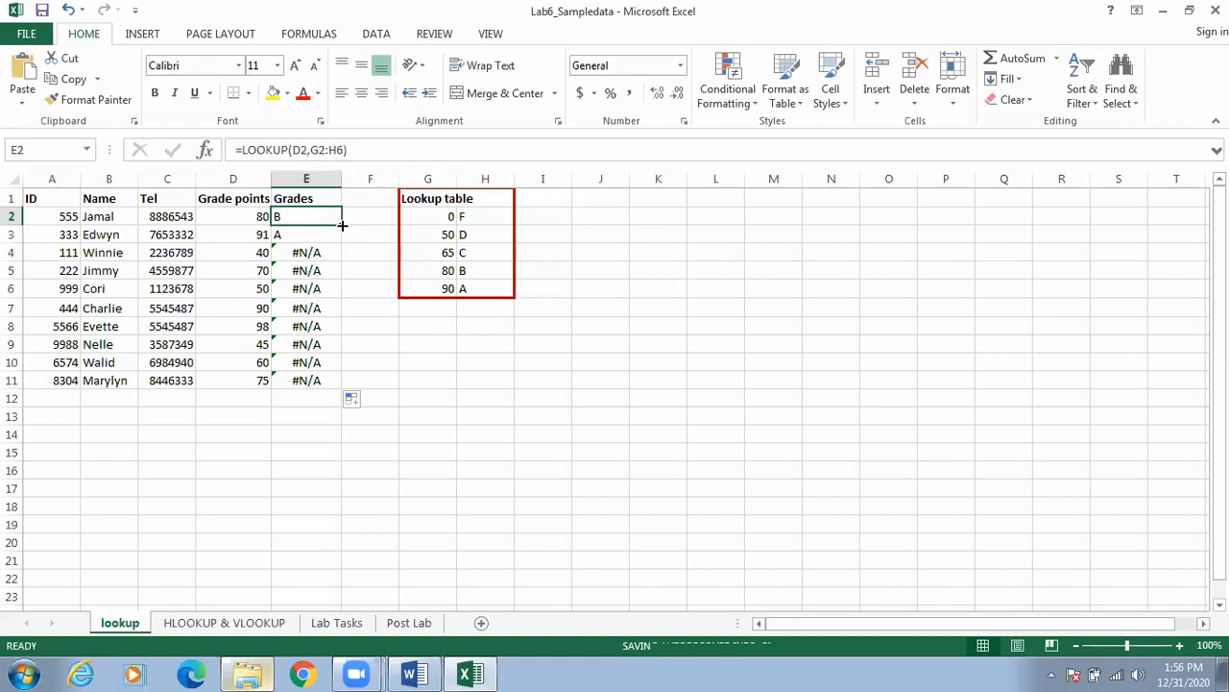
pyautogui.moveTo(342, 225); pyautogui.dragTo(379, 225)
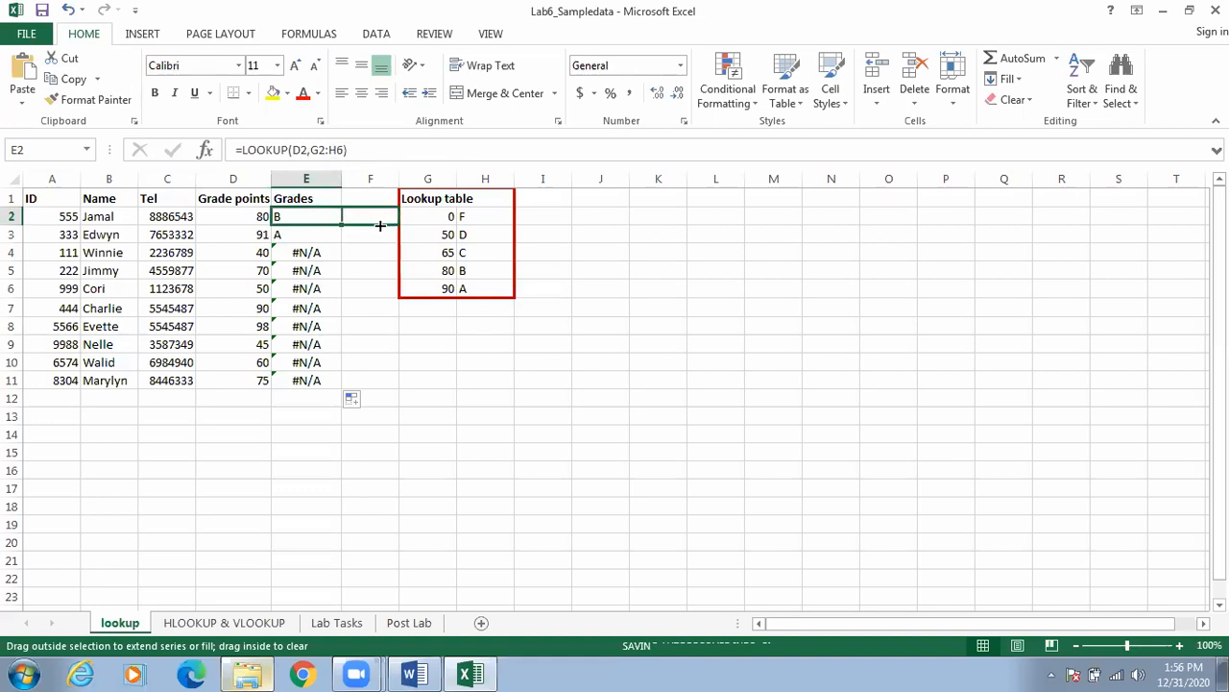
pyautogui.moveTo(380, 224); pyautogui.dragTo(380, 229)
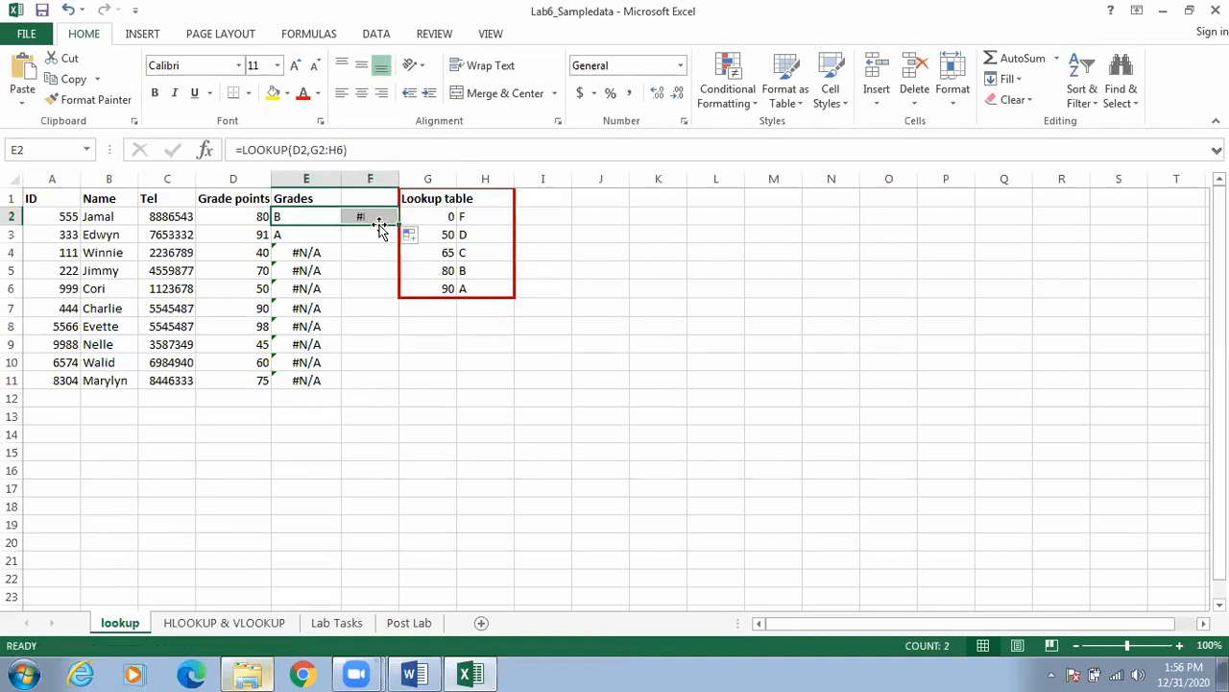
pyautogui.click(372, 213)
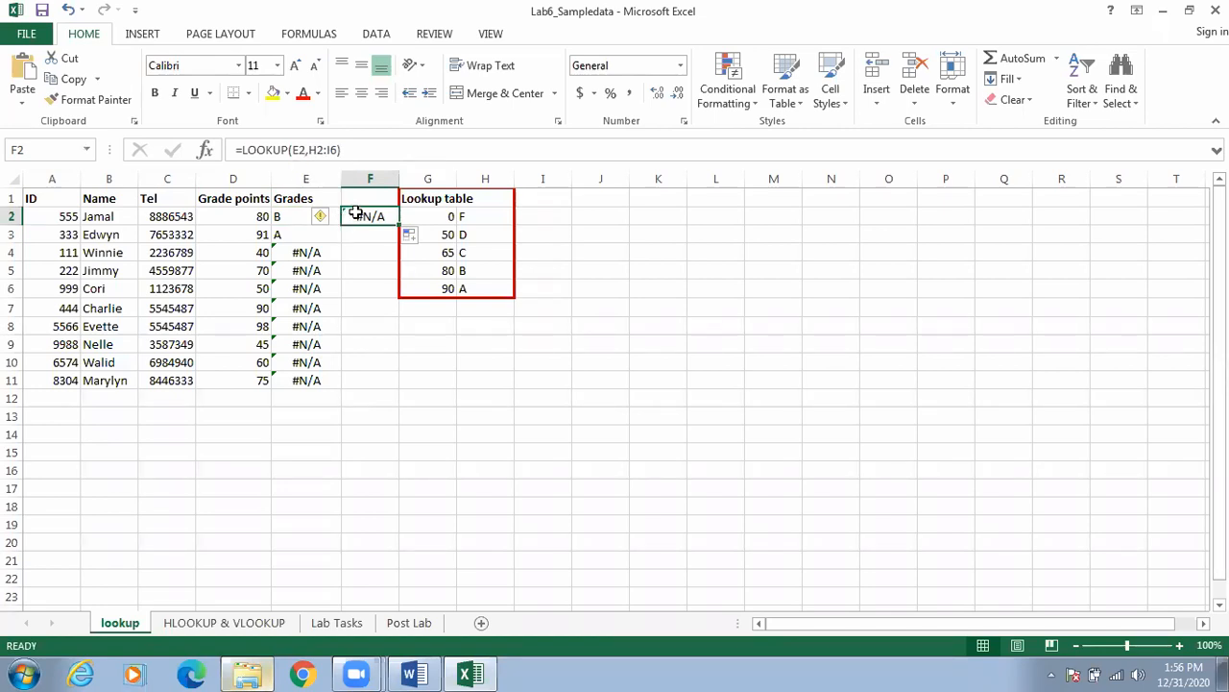
pyautogui.press('Delete')
# Fill the formula from E2 into E3 again and examine the cell references in E3's copied formula.
pyautogui.click(304, 217)
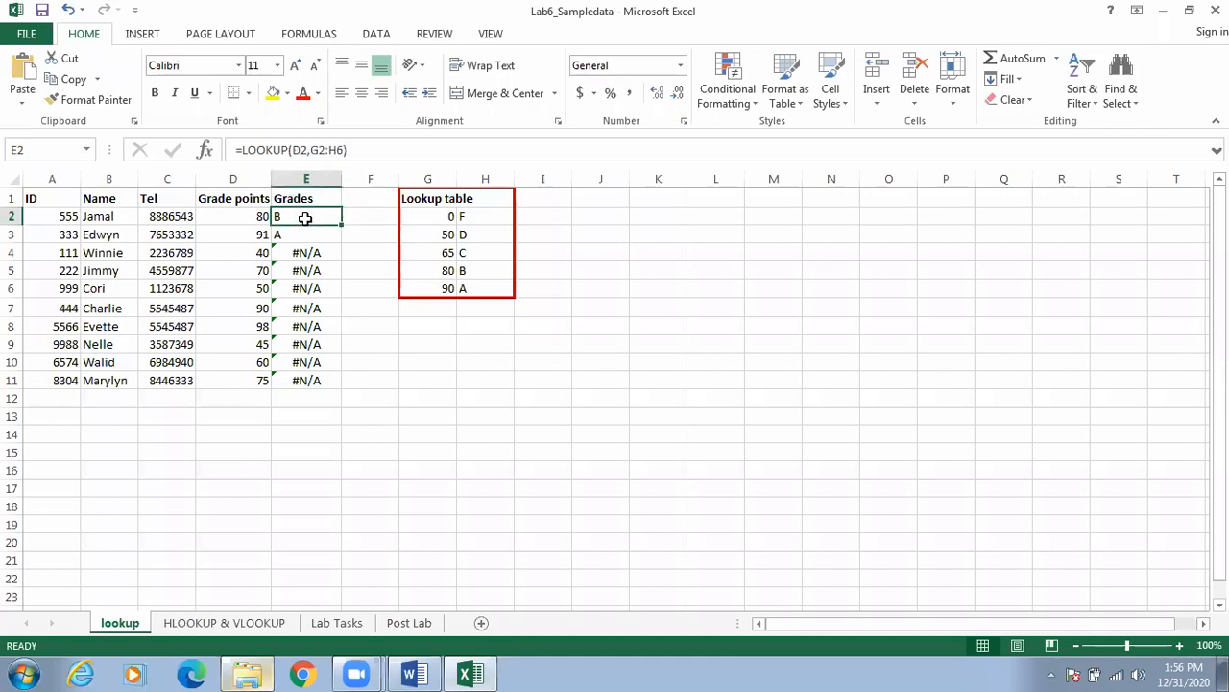
pyautogui.moveTo(341, 224); pyautogui.dragTo(334, 238)
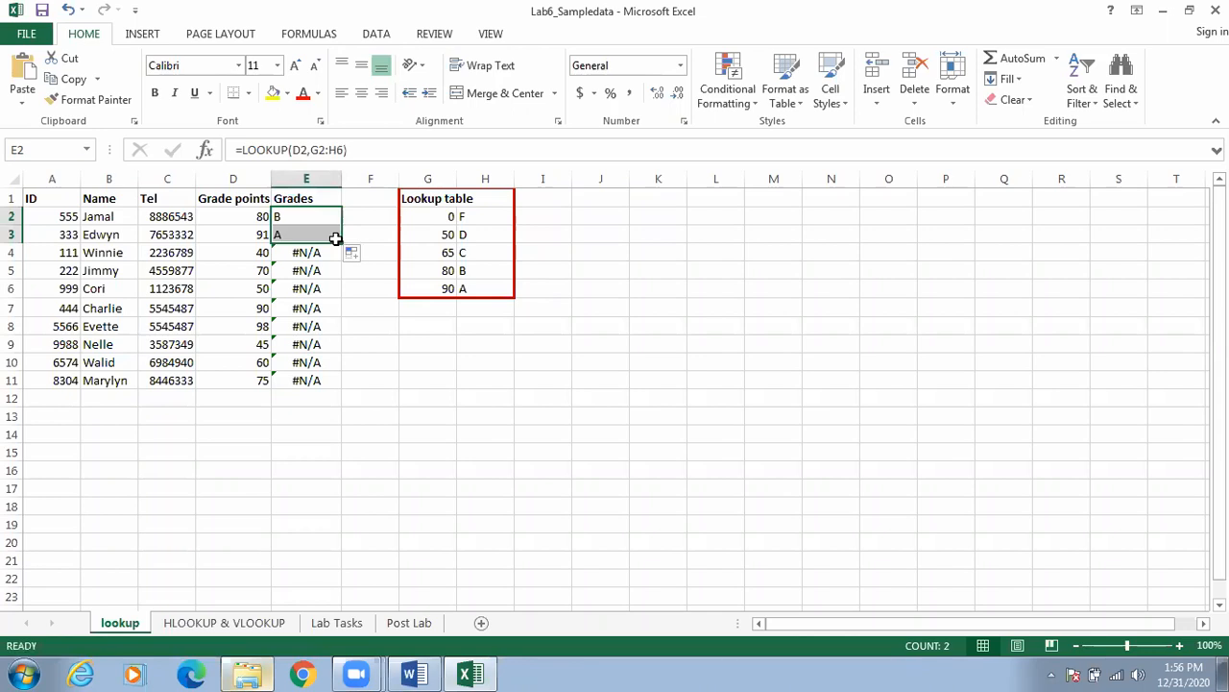
pyautogui.click(323, 239)
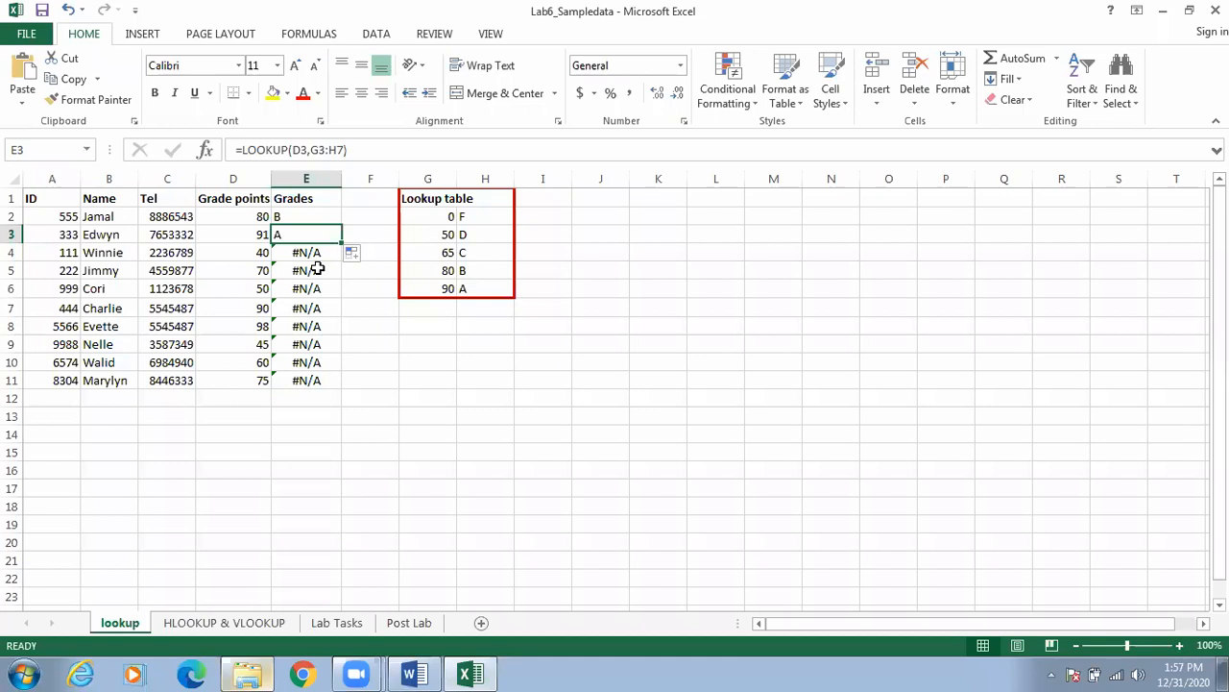
# Fill the LOOKUP formula from E2 down through E11 again and examine the cell references in each copied formula.
pyautogui.click(309, 220)
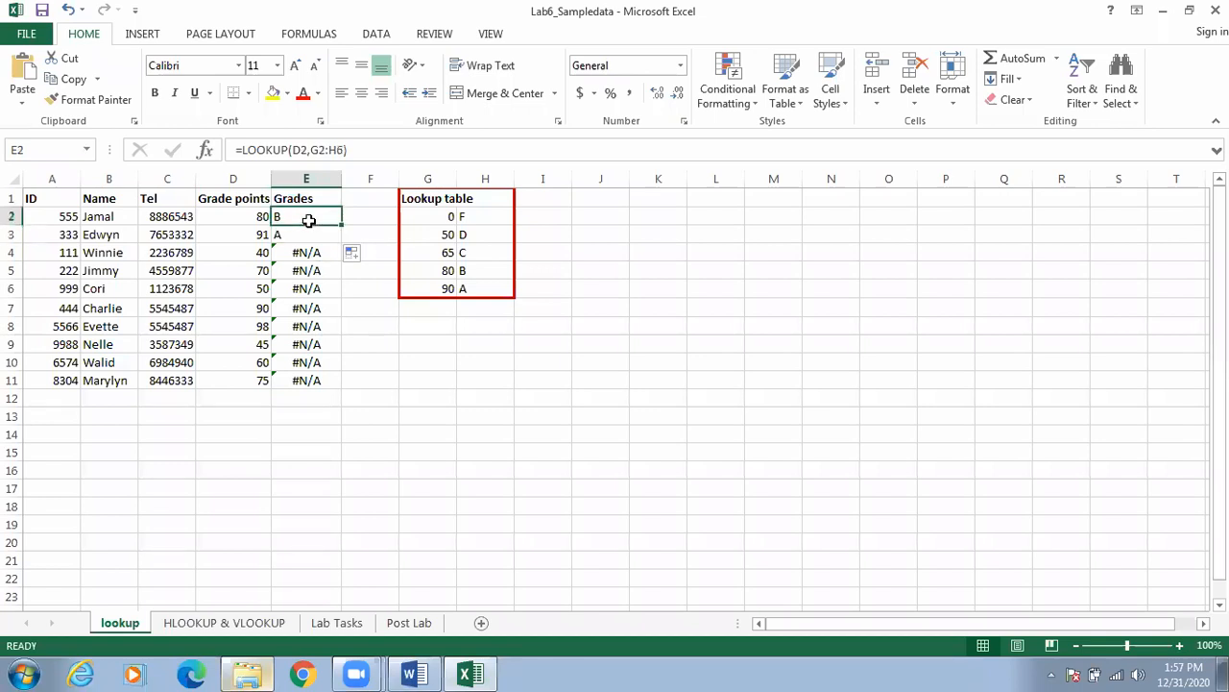
pyautogui.moveTo(341, 225); pyautogui.dragTo(332, 382)
pyautogui.click(310, 235)
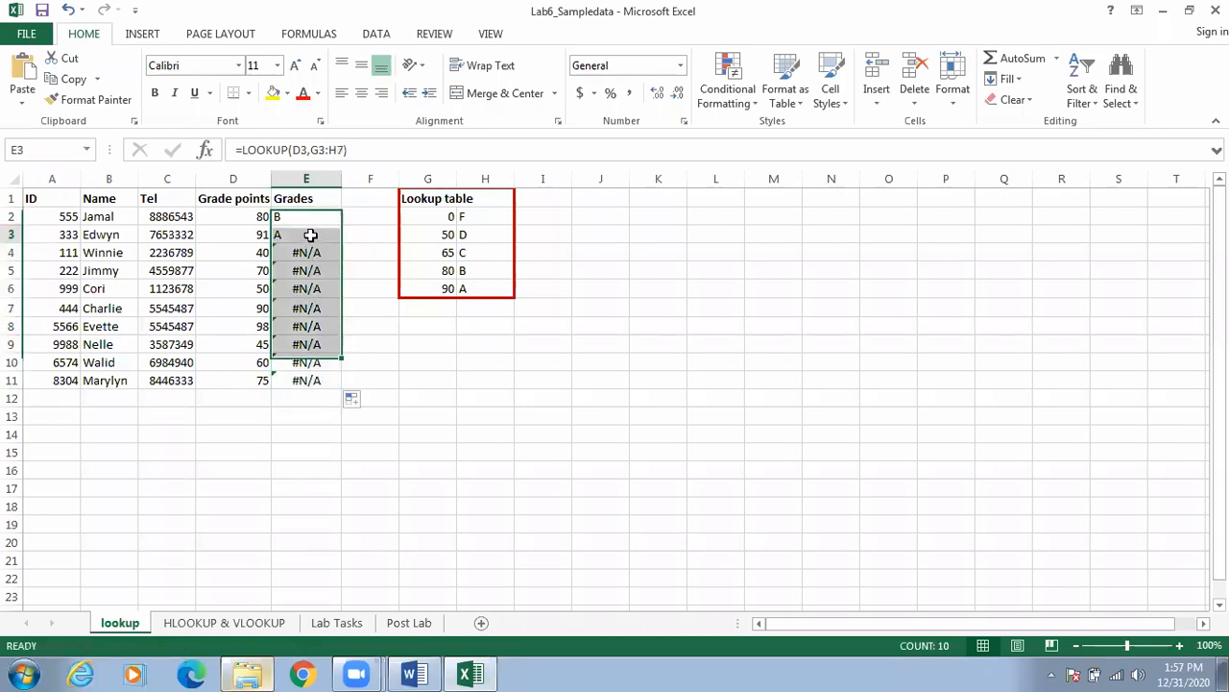
pyautogui.click(305, 252)
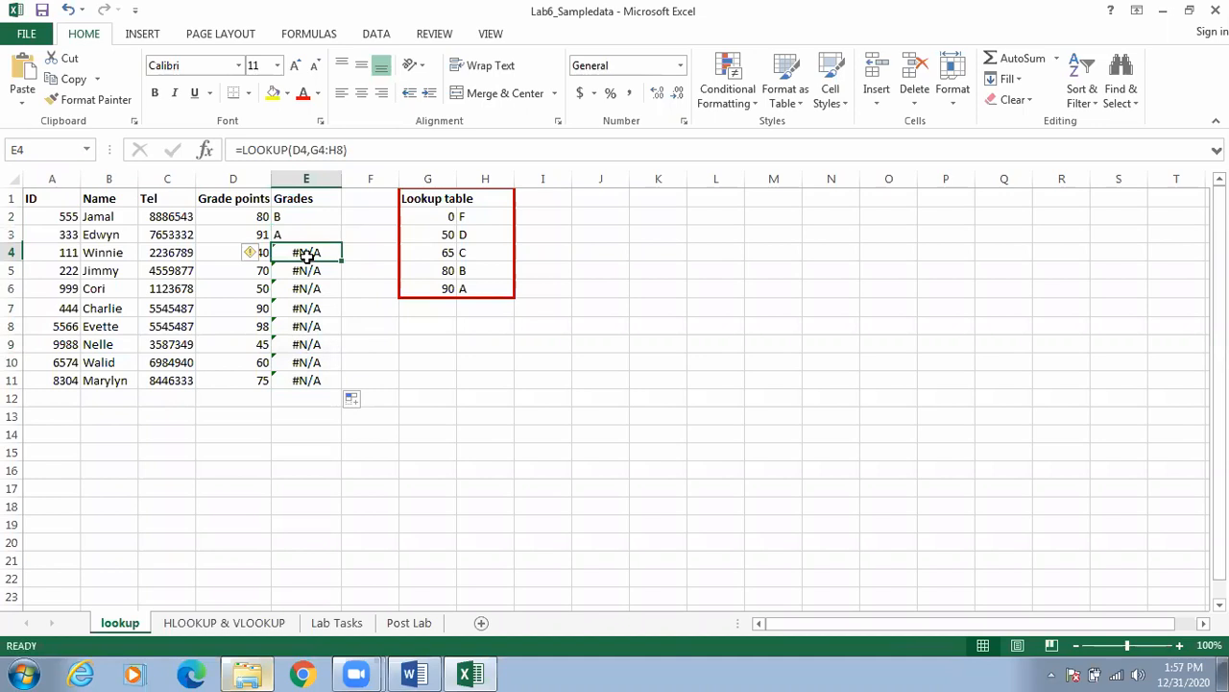
pyautogui.click(306, 270)
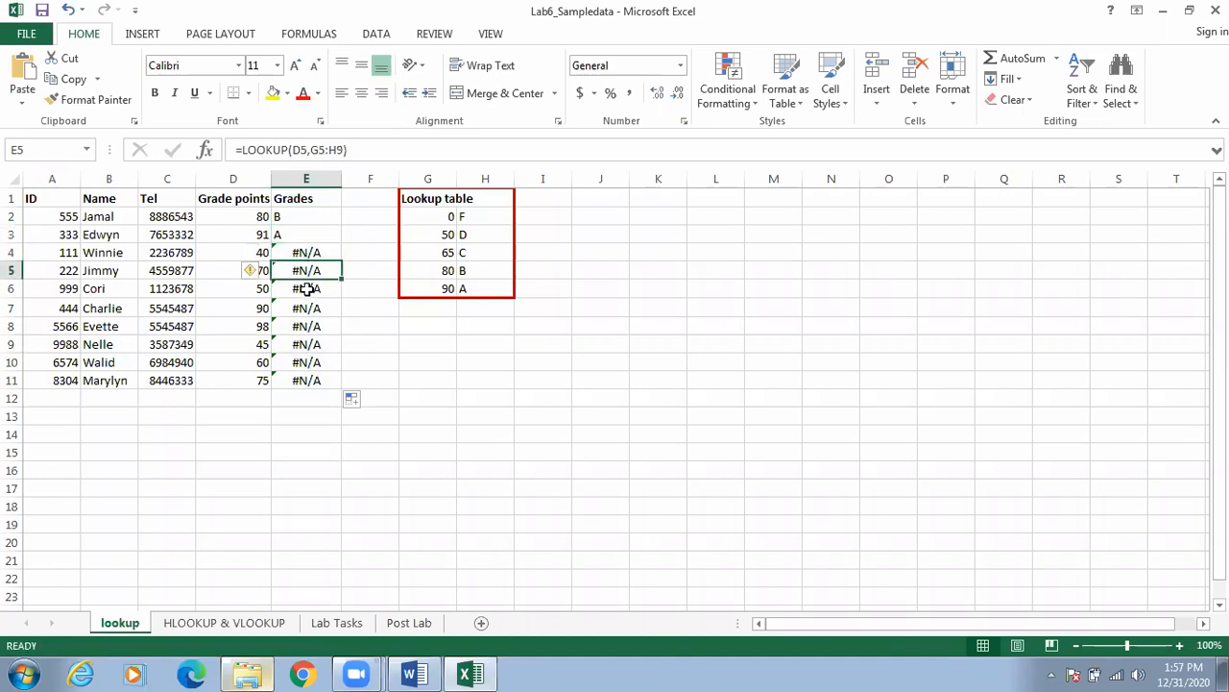
pyautogui.click(303, 149)
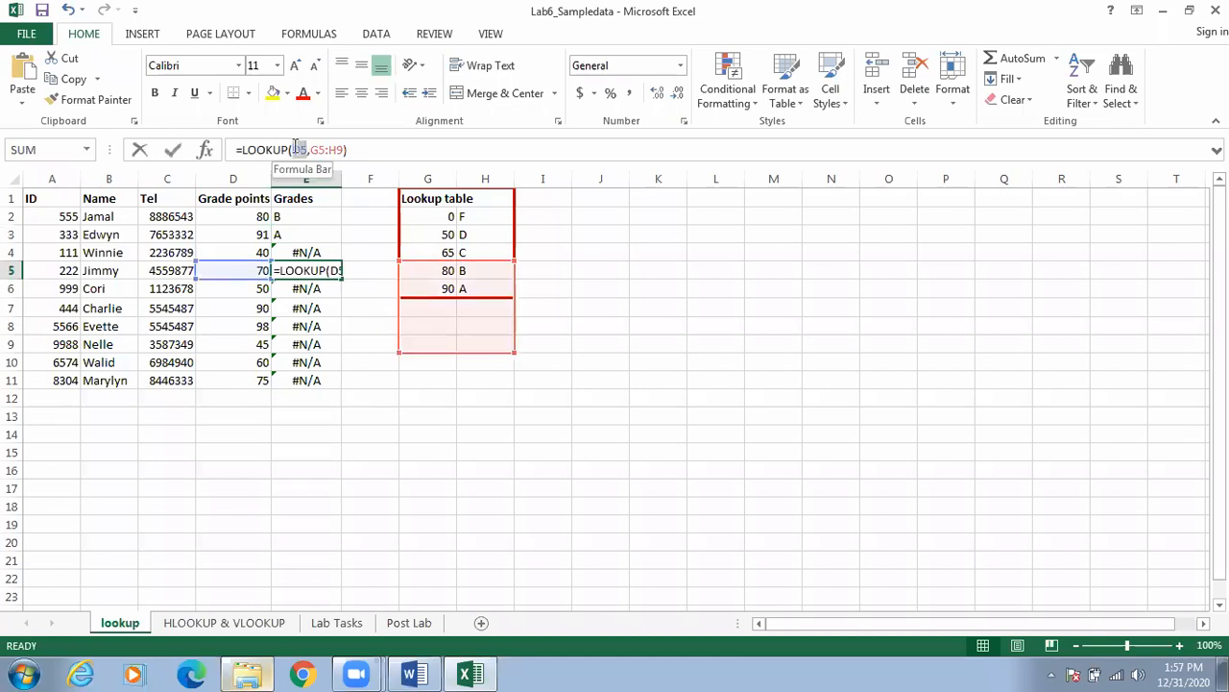
pyautogui.press('Escape')
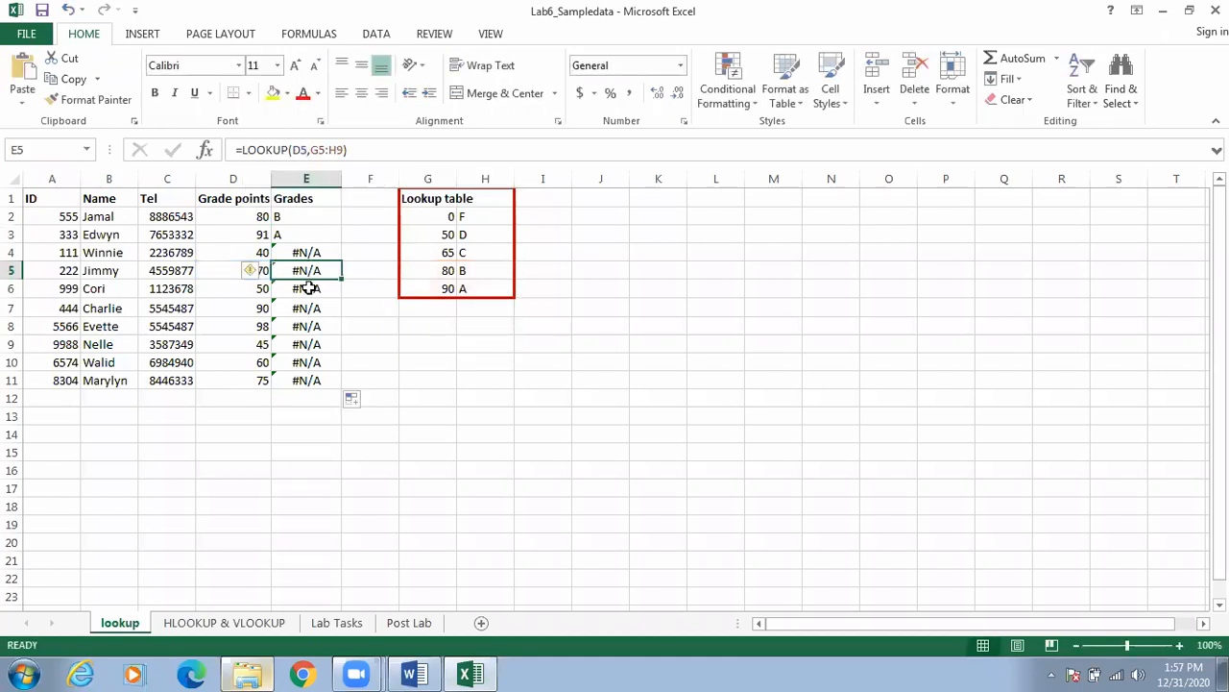
pyautogui.click(305, 288)
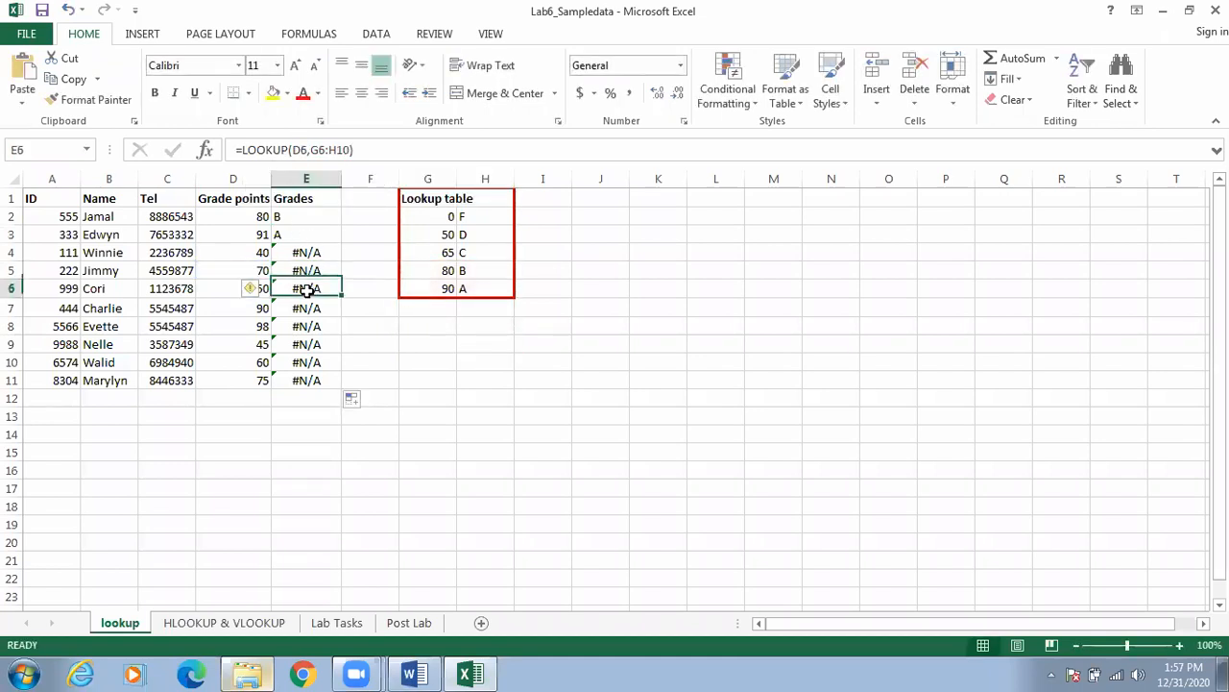
pyautogui.click(306, 307)
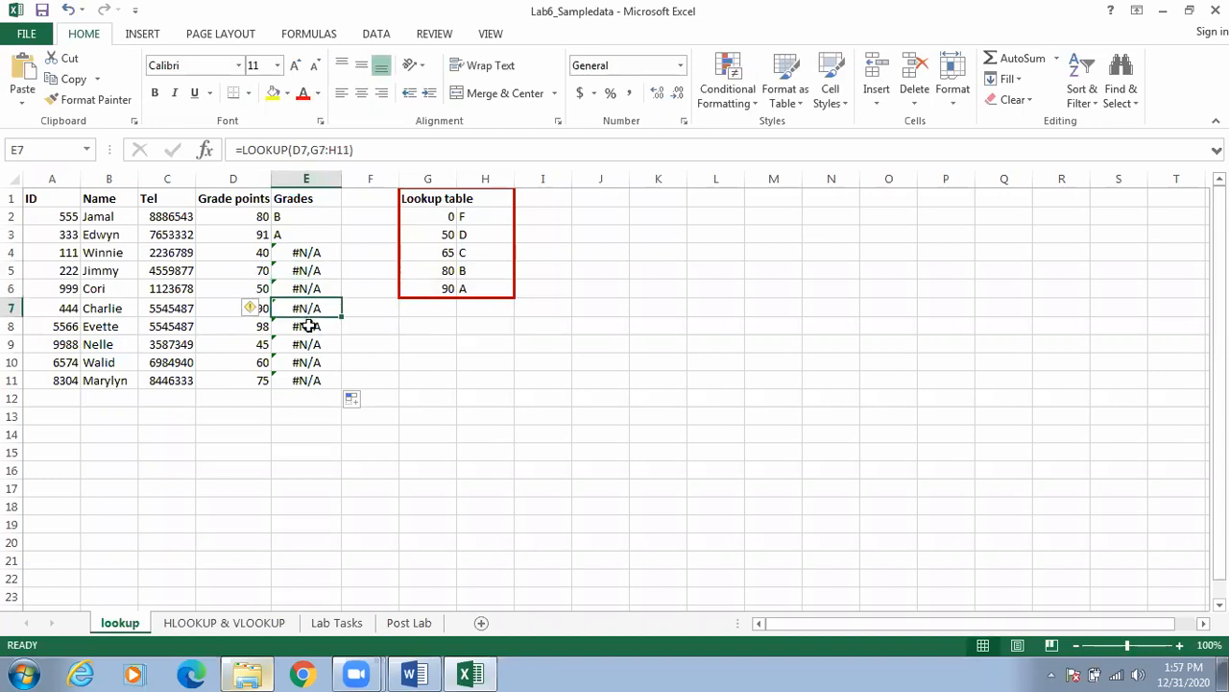
pyautogui.click(305, 325)
pyautogui.click(305, 344)
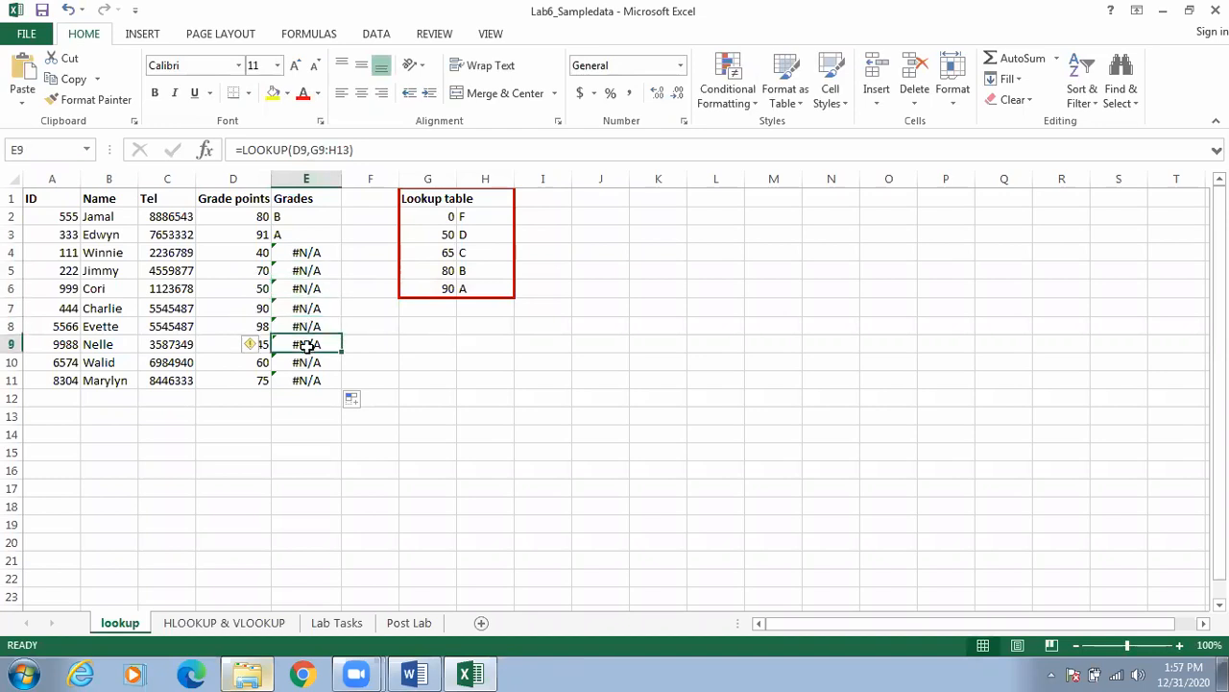
pyautogui.press('Down')
pyautogui.press('Down')
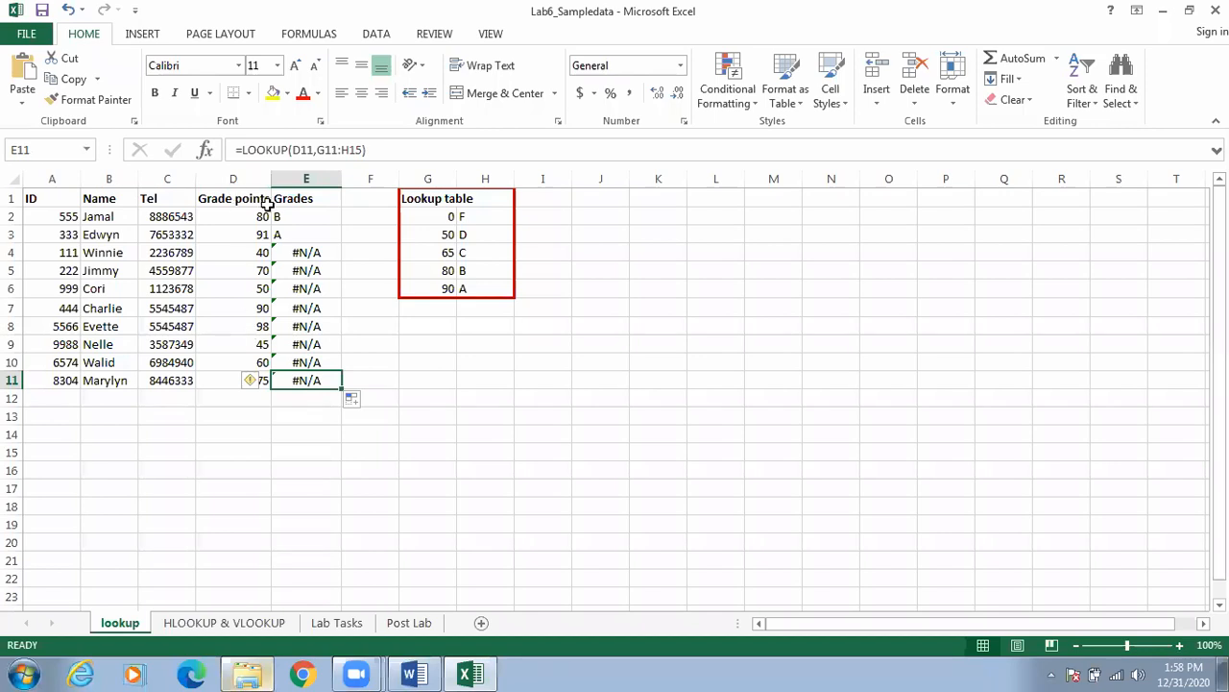
# Enter the formula =C4 in cell L4 as a relative reference example and check its reference.
pyautogui.click(716, 255)
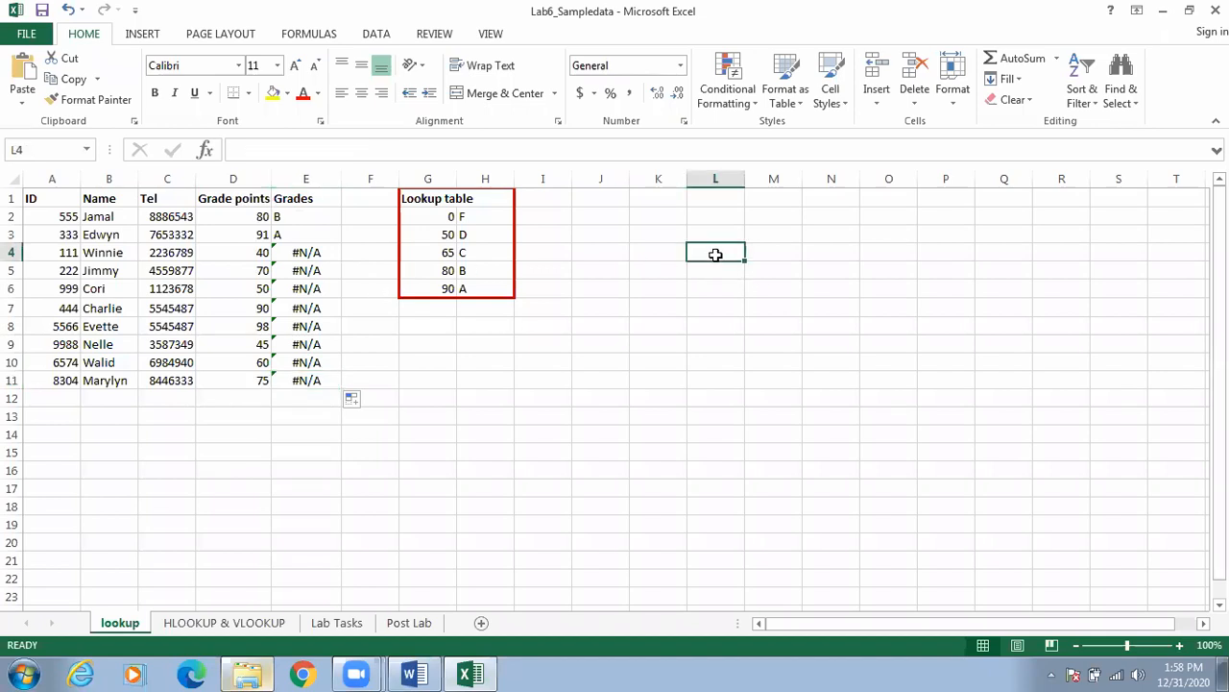
pyautogui.write('=')
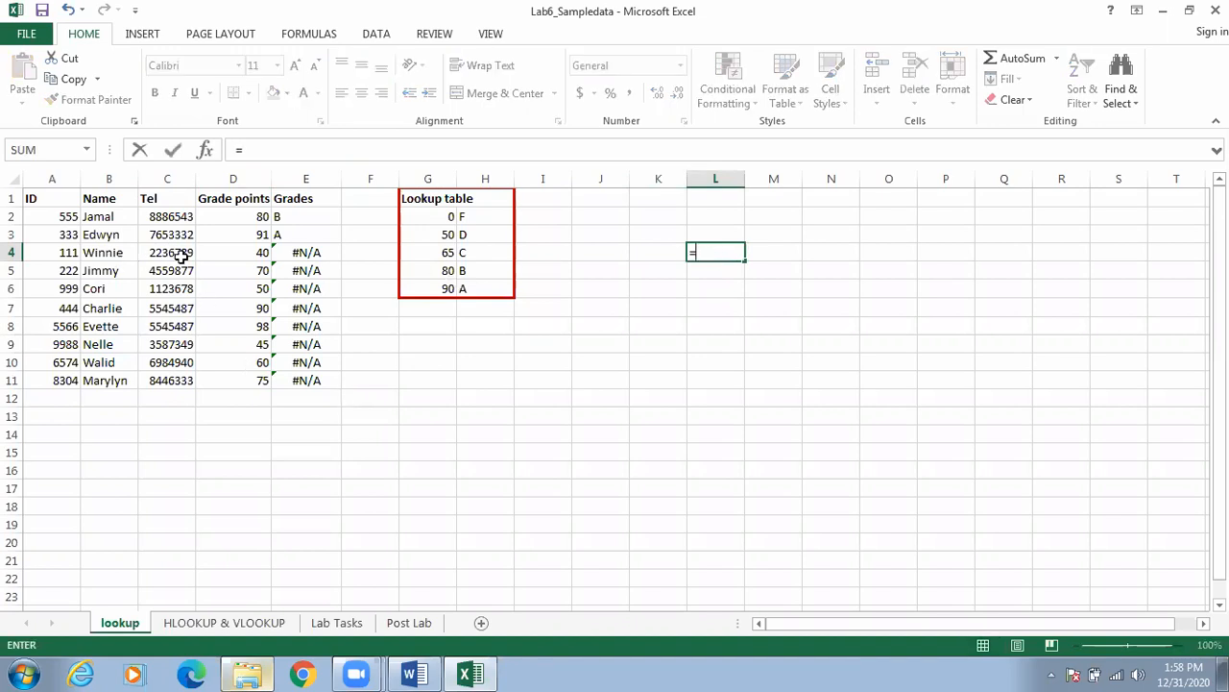
pyautogui.click(179, 254)
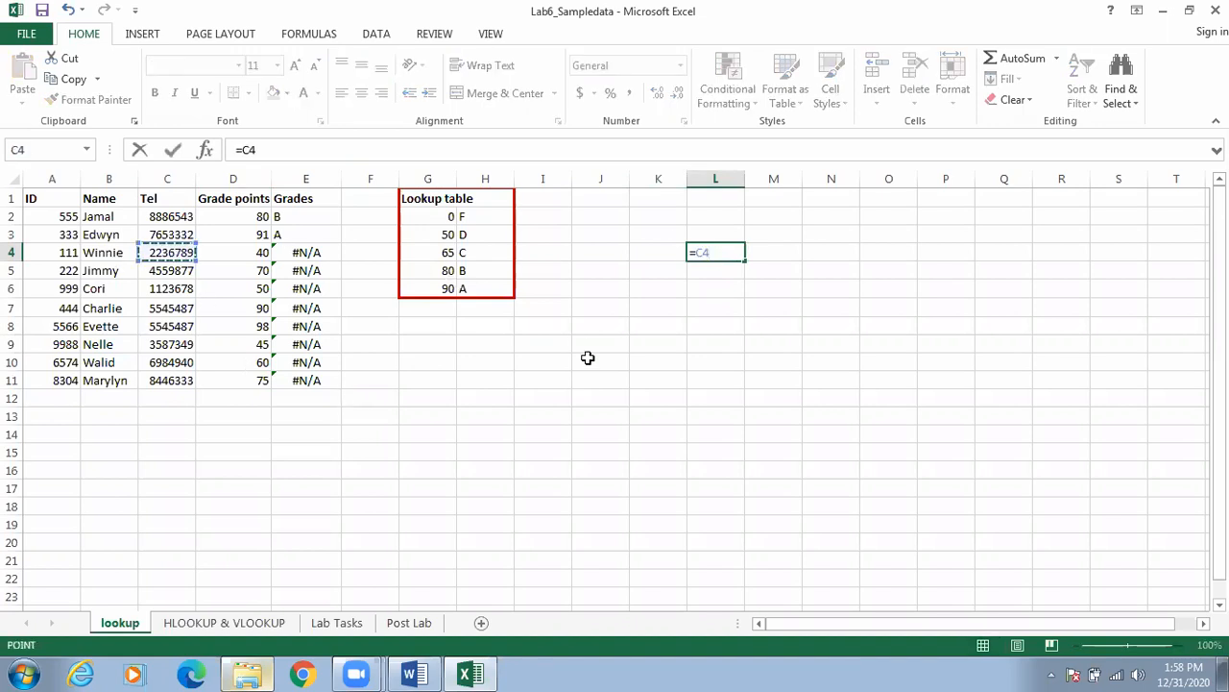
pyautogui.press('Return')
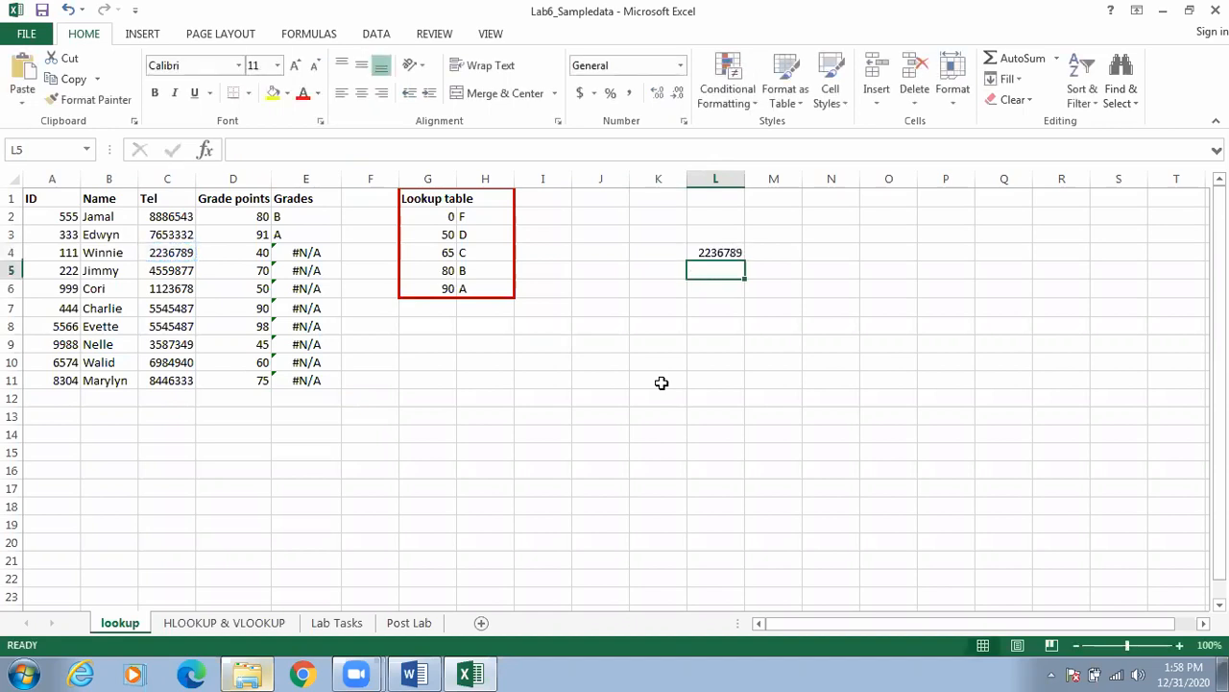
pyautogui.doubleClick(717, 252)
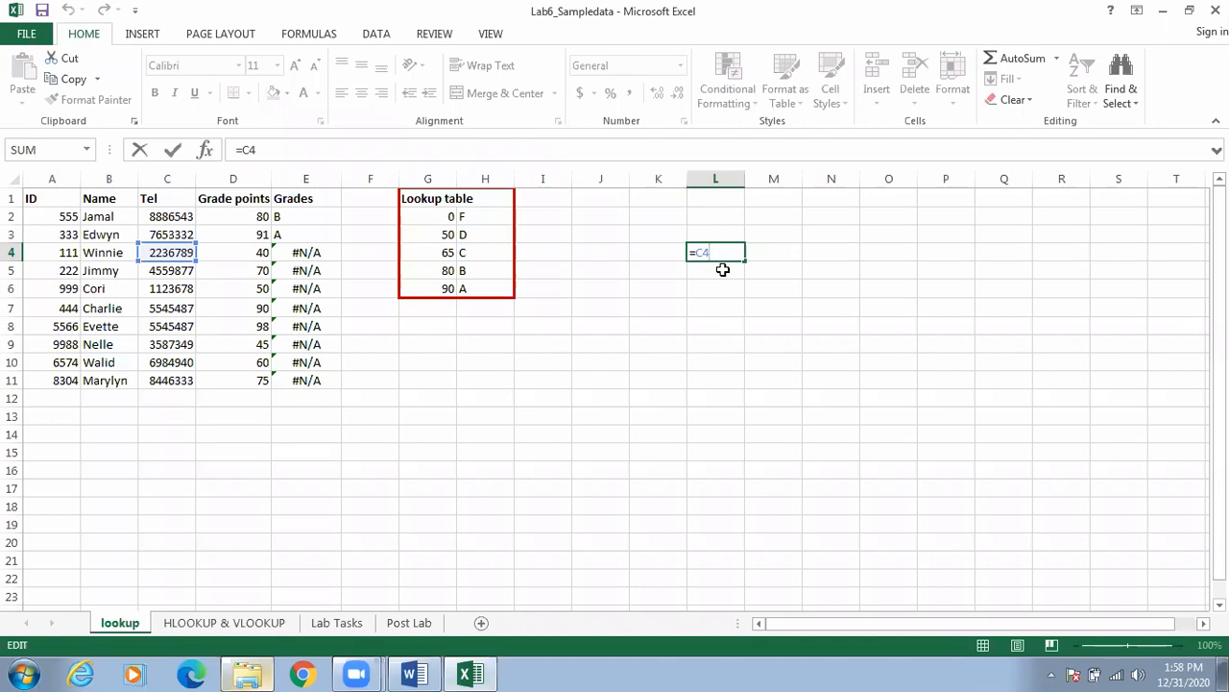
pyautogui.press('Return')
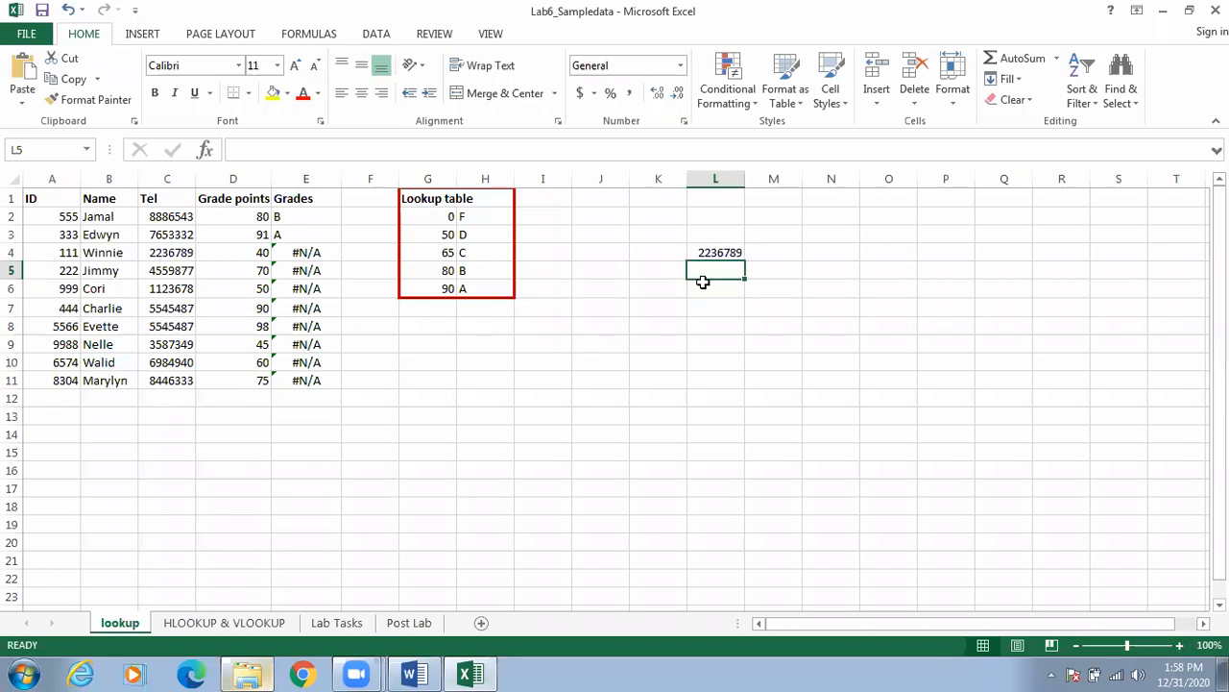
# Fill the formula from L4 down through L8 and examine the row references in the copied formulas.
pyautogui.click(716, 254)
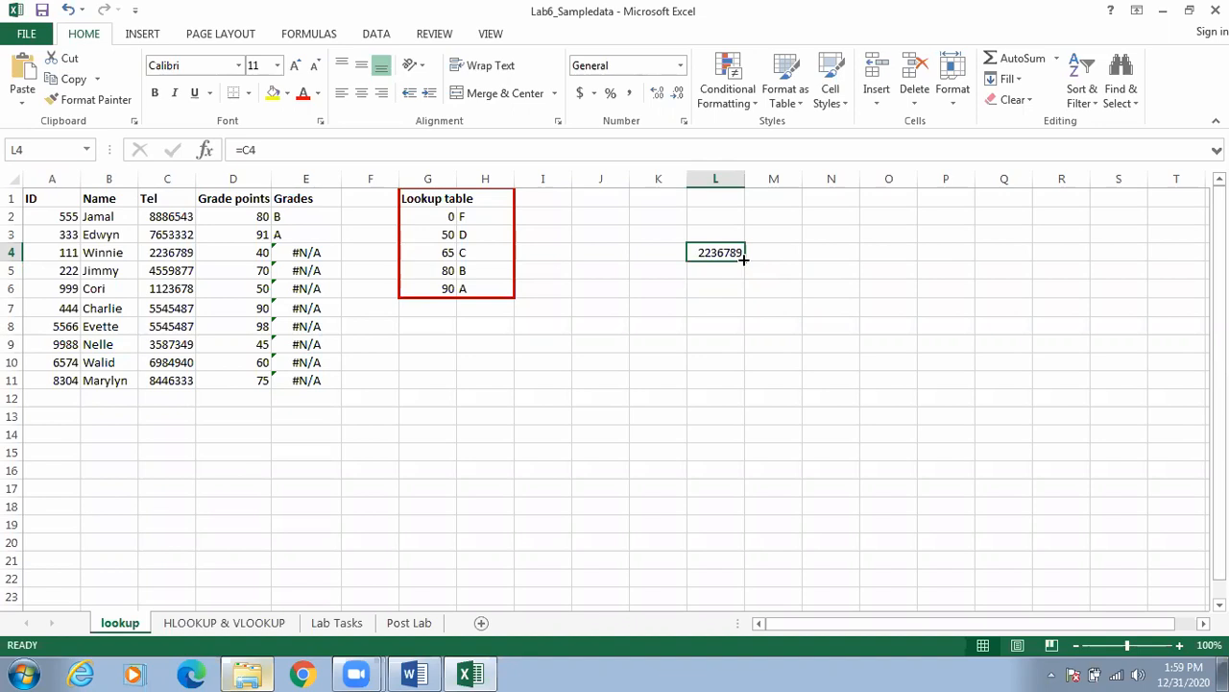
pyautogui.moveTo(744, 258); pyautogui.dragTo(724, 337)
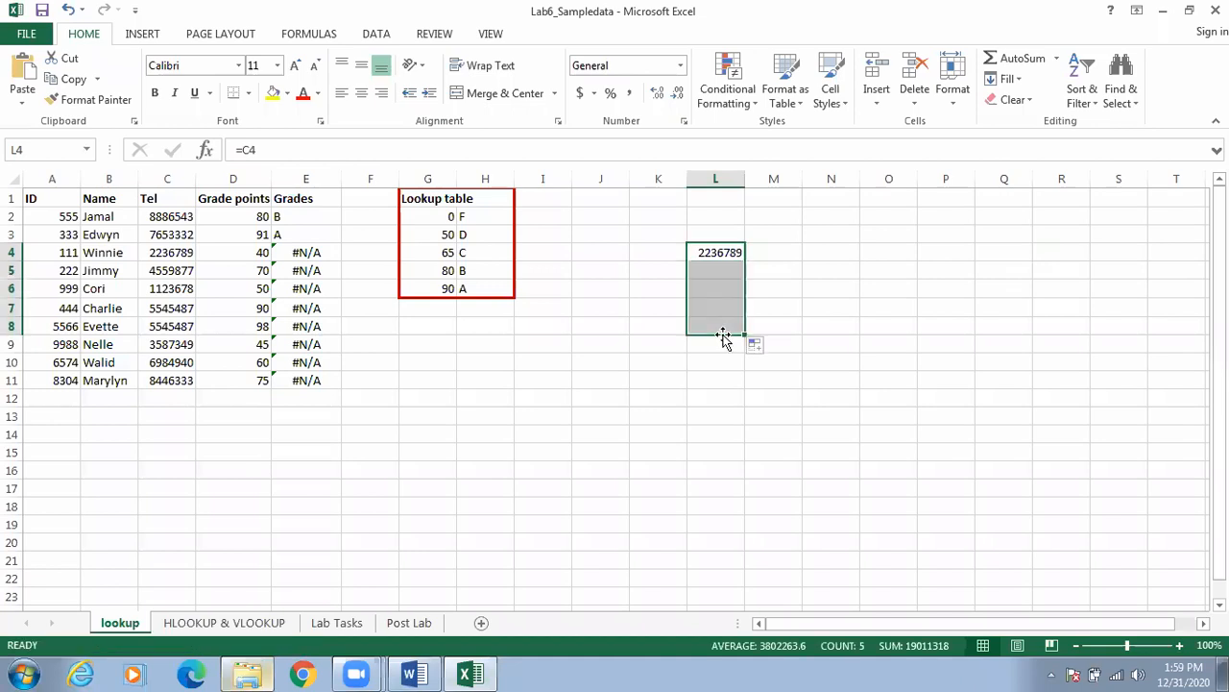
pyautogui.click(713, 252)
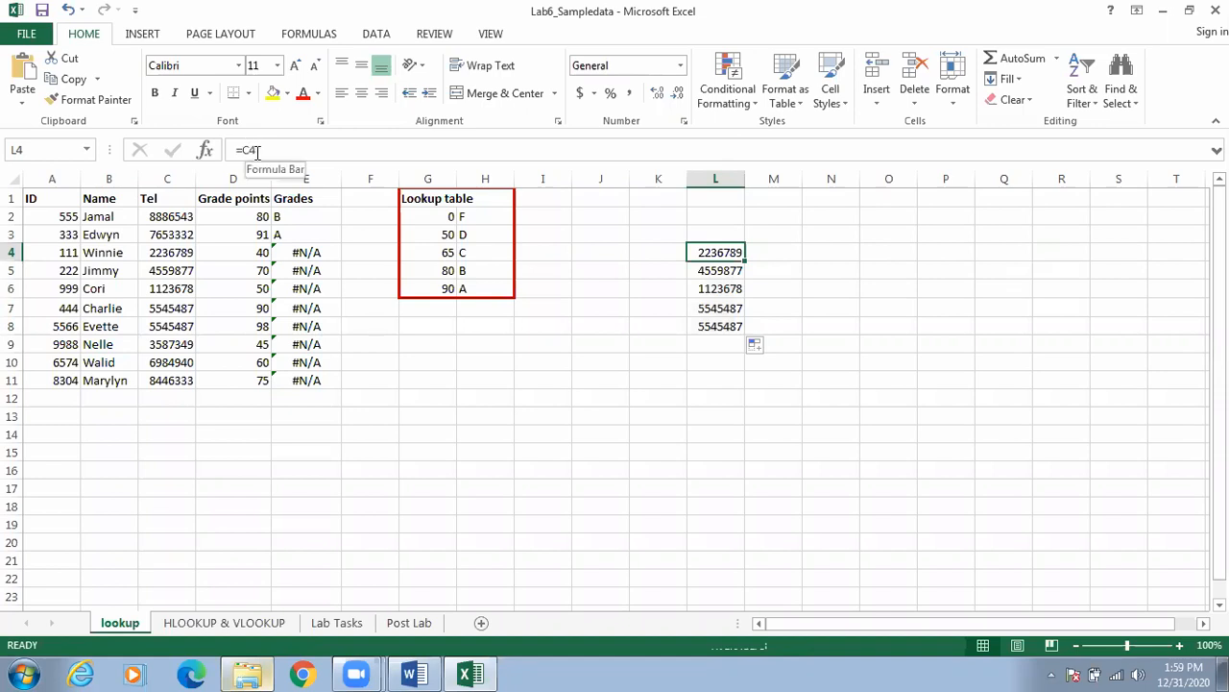
pyautogui.click(698, 271)
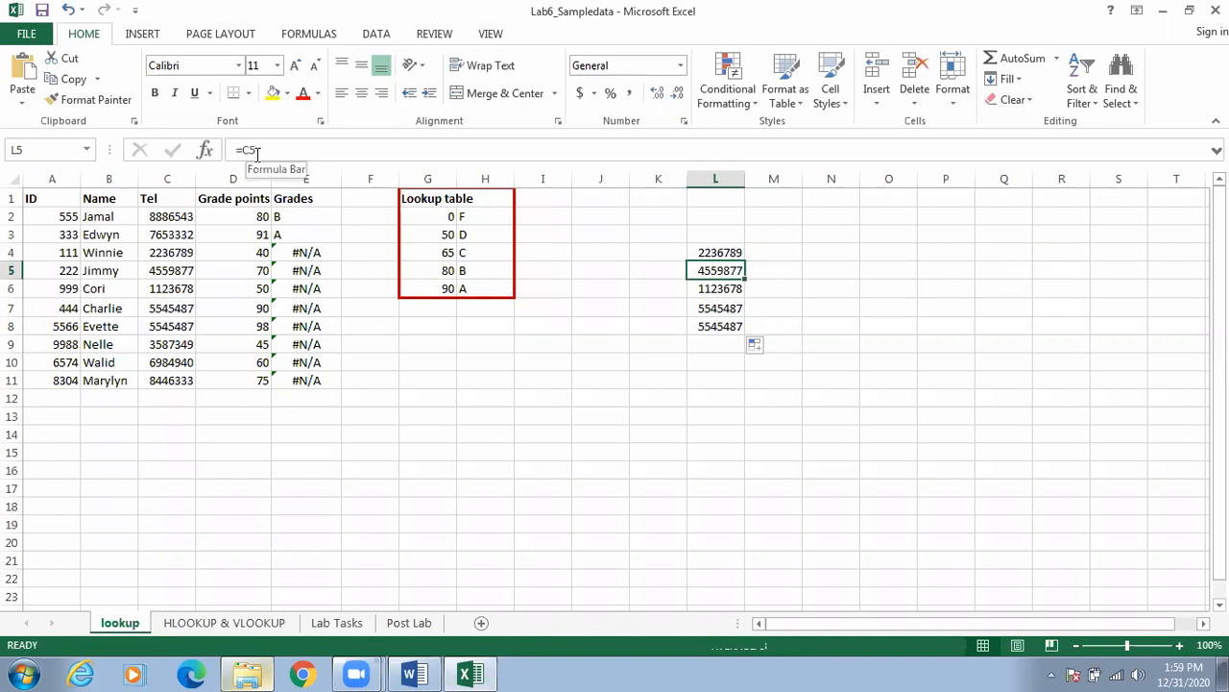
pyautogui.click(716, 288)
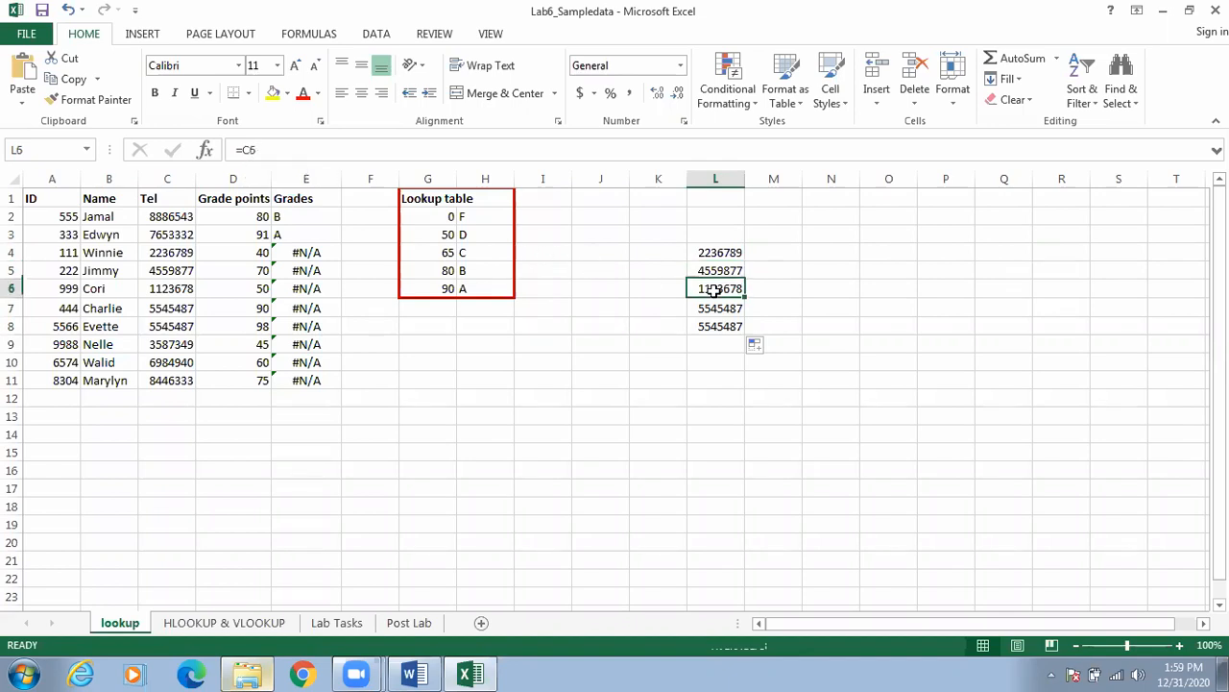
pyautogui.press('Down')
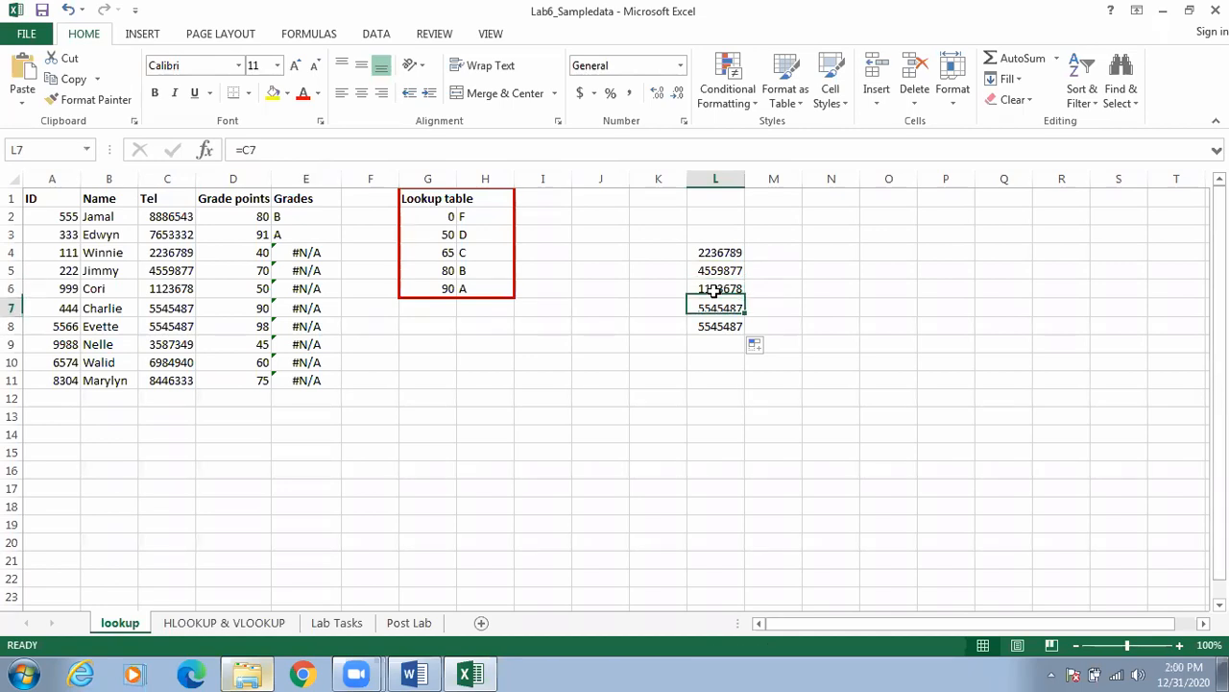
pyautogui.press('Down')
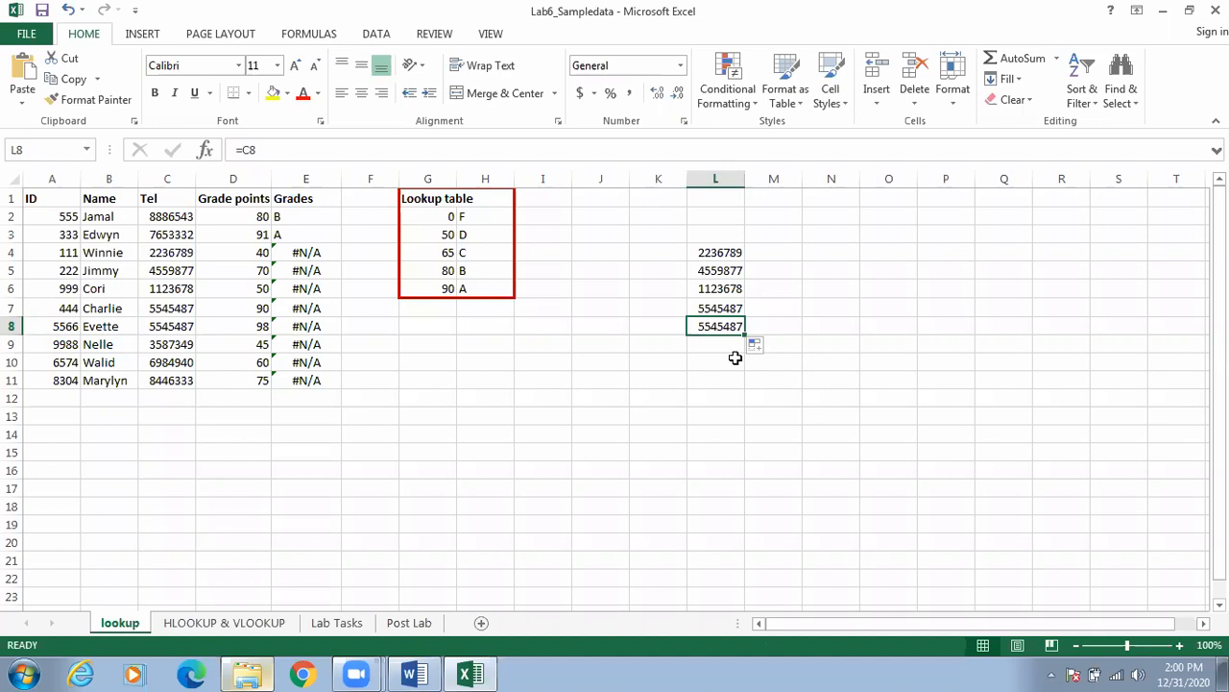
pyautogui.click(729, 253)
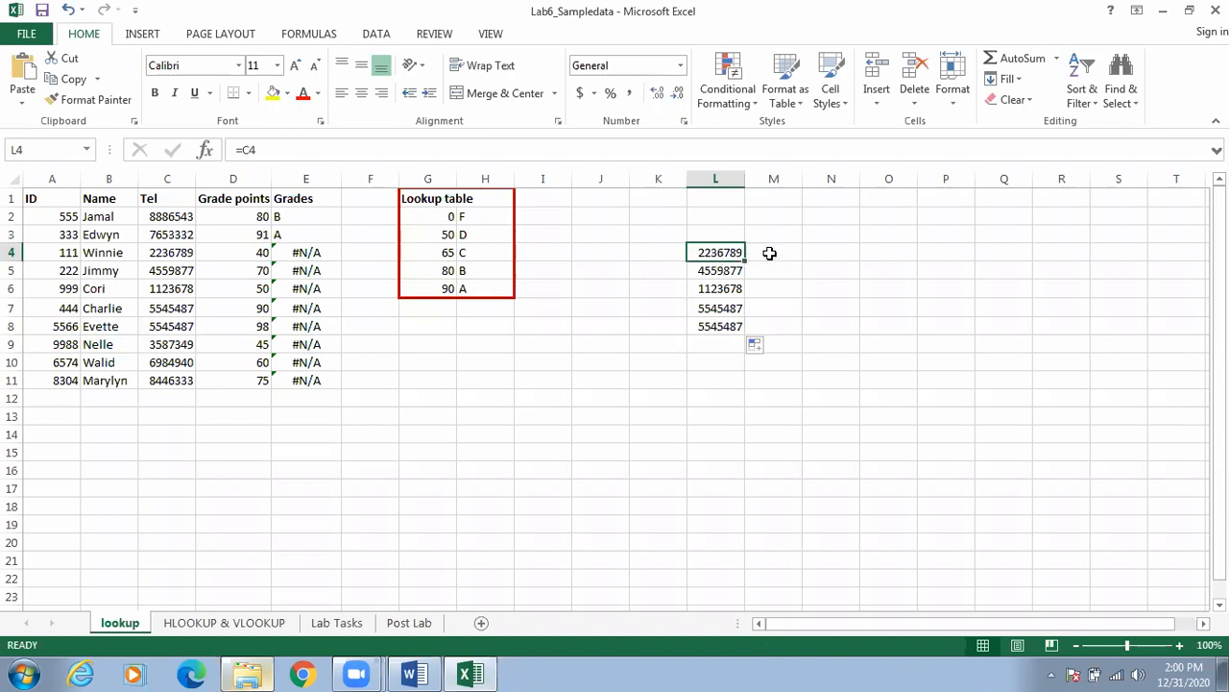
pyautogui.click(770, 252)
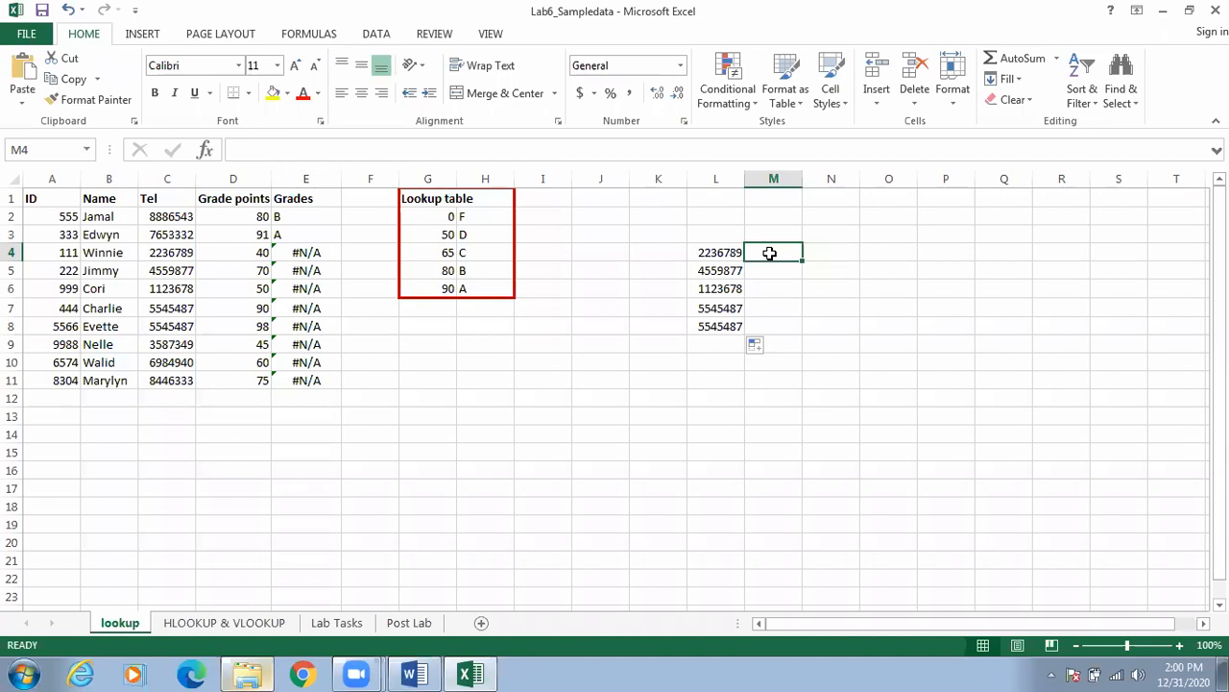
pyautogui.click(717, 255)
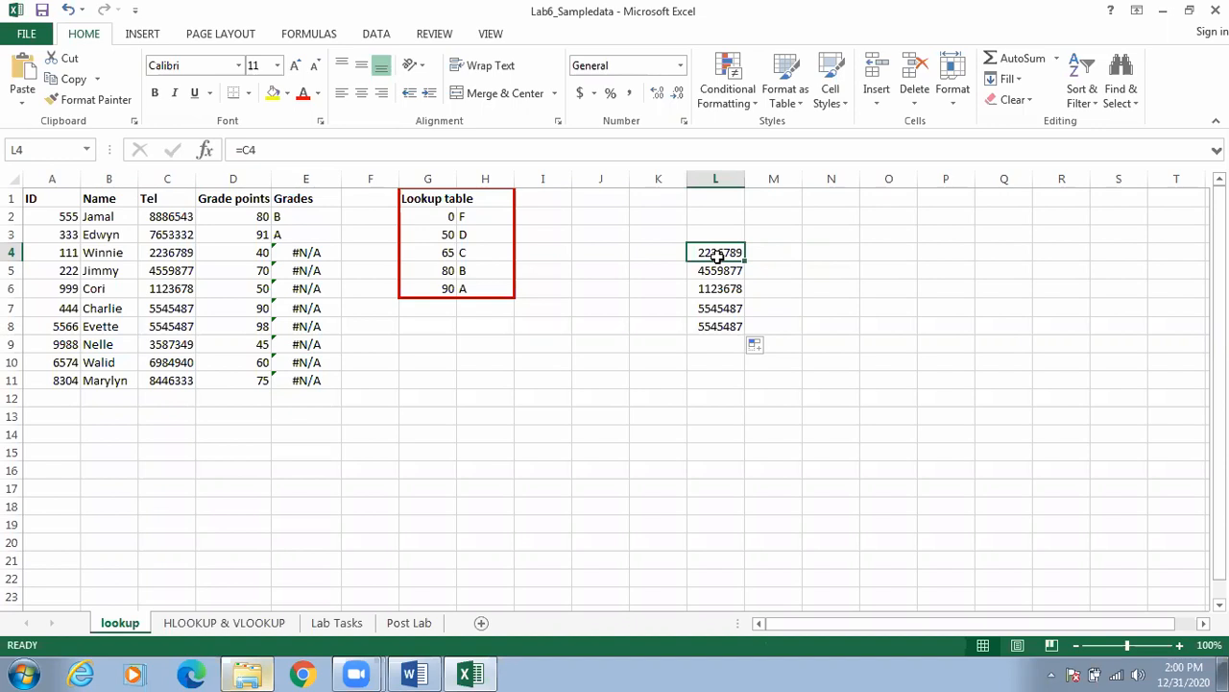
pyautogui.click(781, 251)
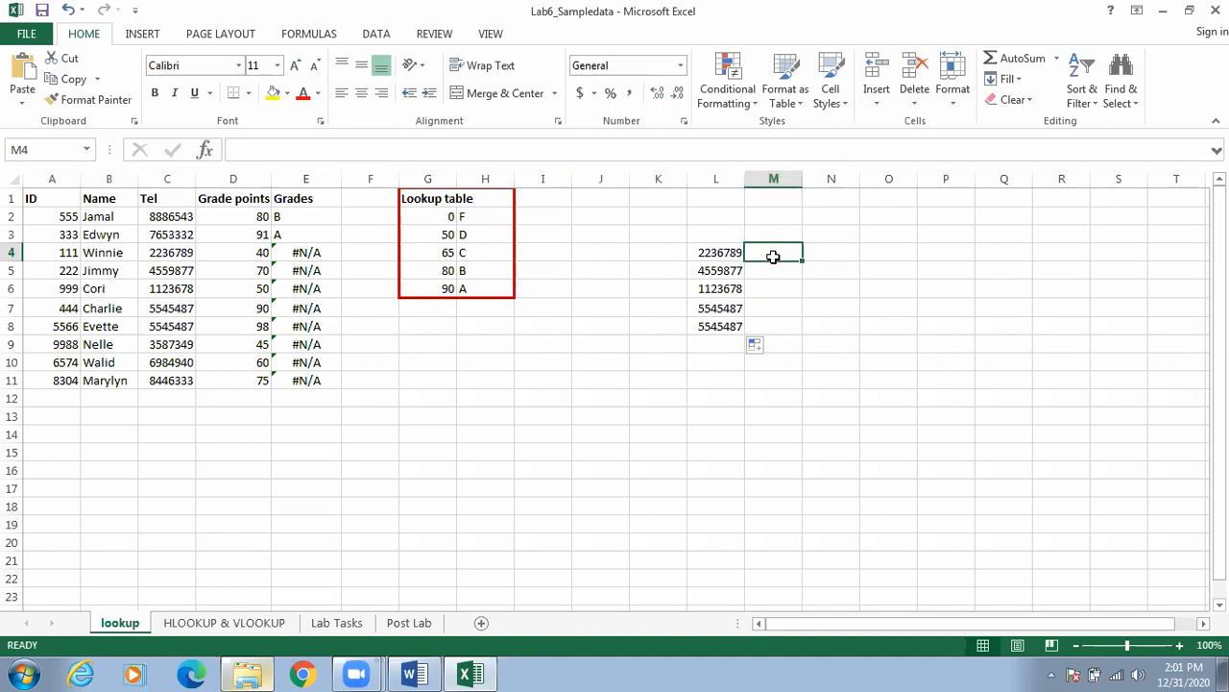
pyautogui.click(718, 253)
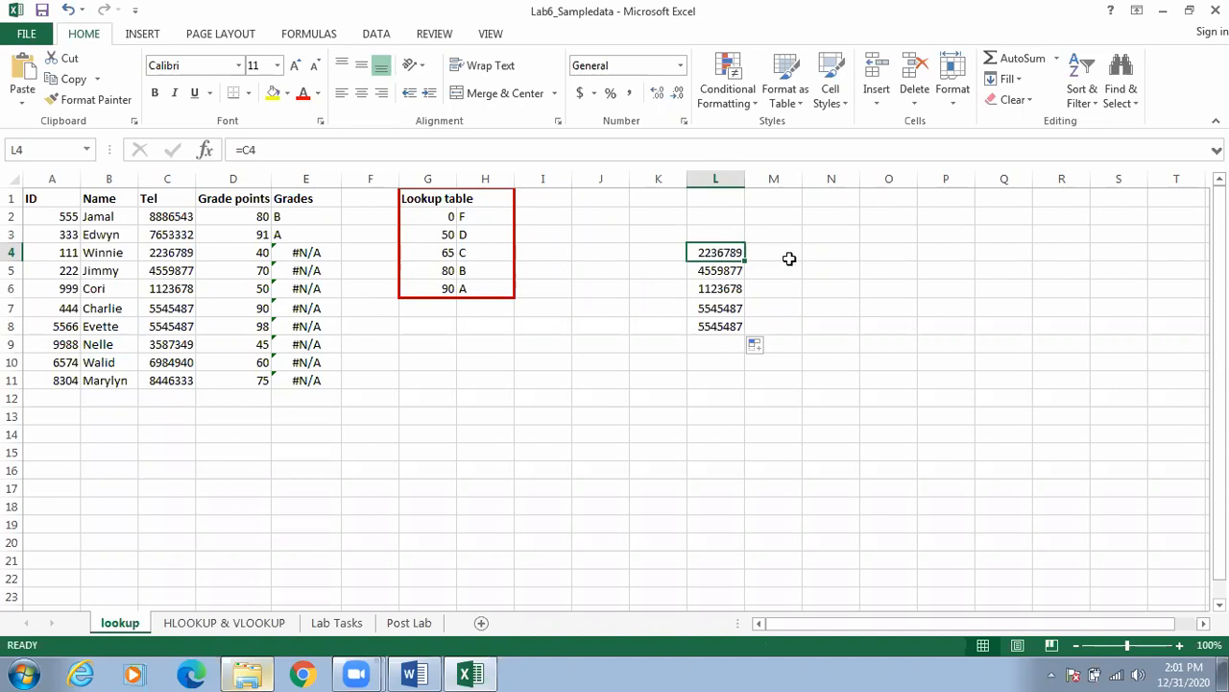
pyautogui.click(783, 256)
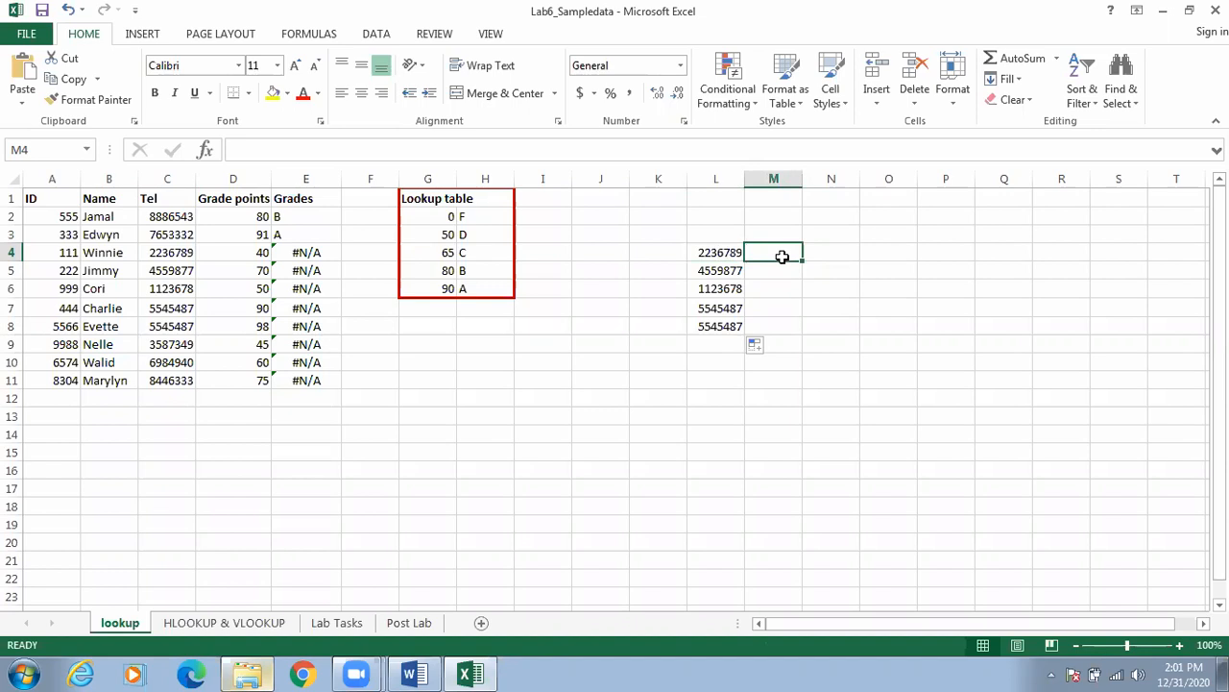
# Fill the formula from L4 across into M4 and examine the column reference in the copied formula.
pyautogui.click(731, 252)
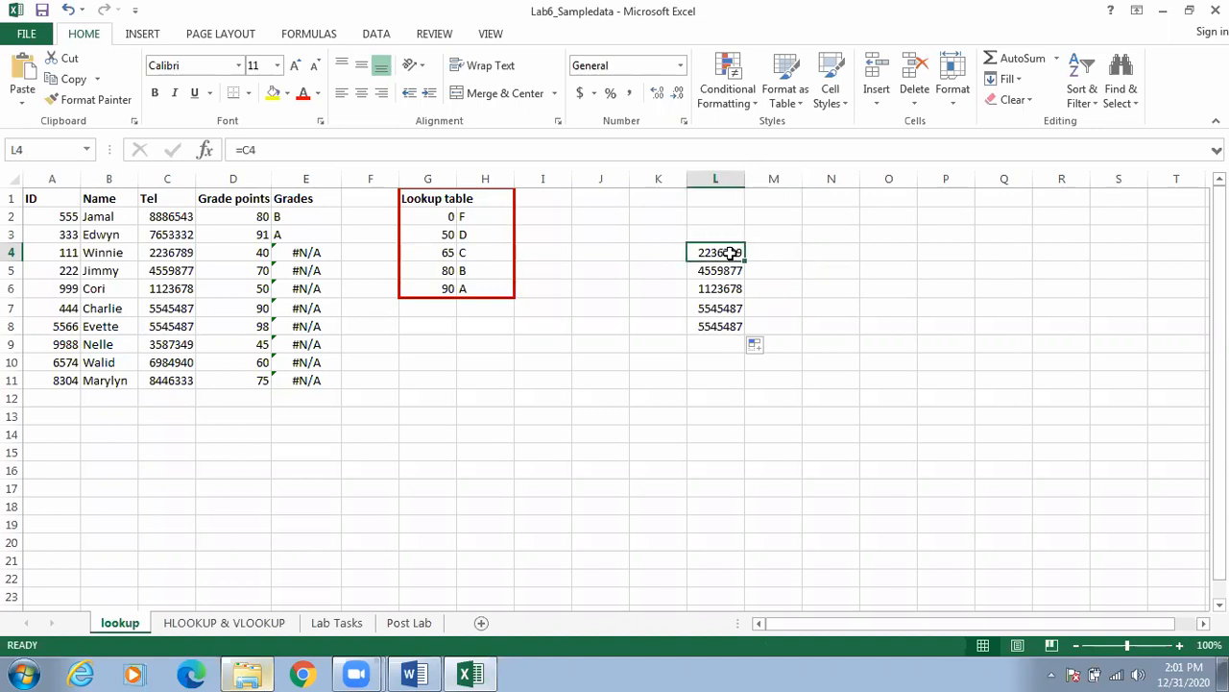
pyautogui.moveTo(746, 260); pyautogui.dragTo(746, 260)
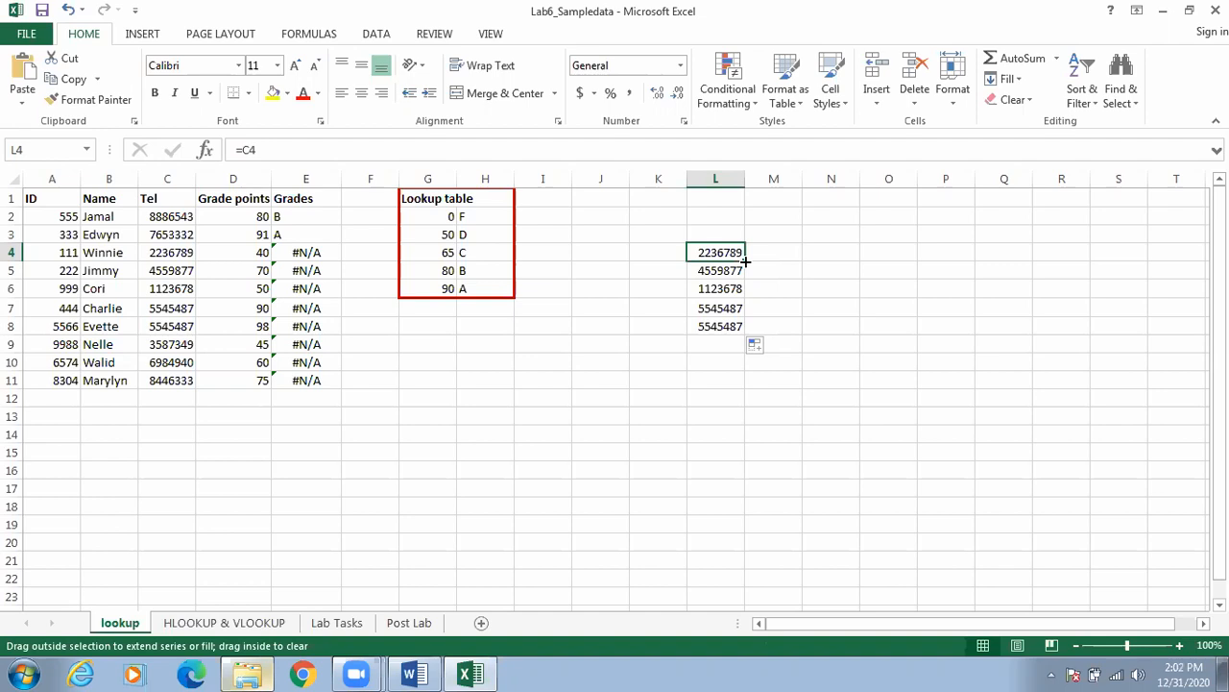
pyautogui.moveTo(745, 259); pyautogui.dragTo(776, 261)
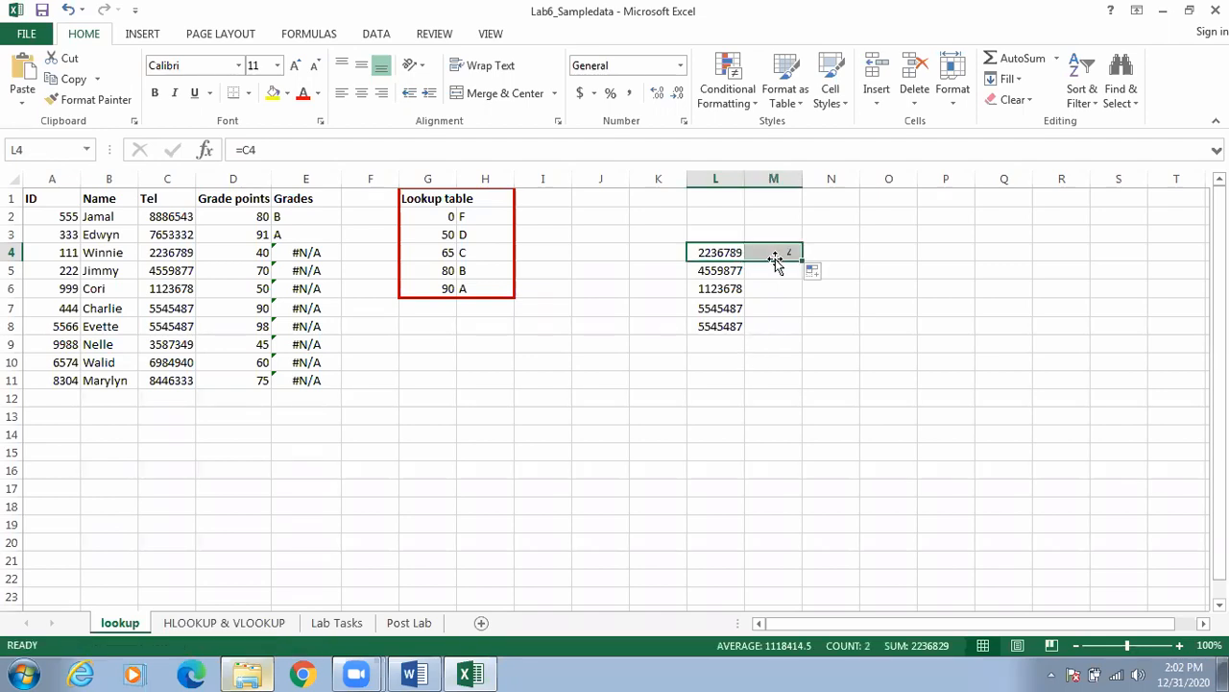
pyautogui.click(781, 252)
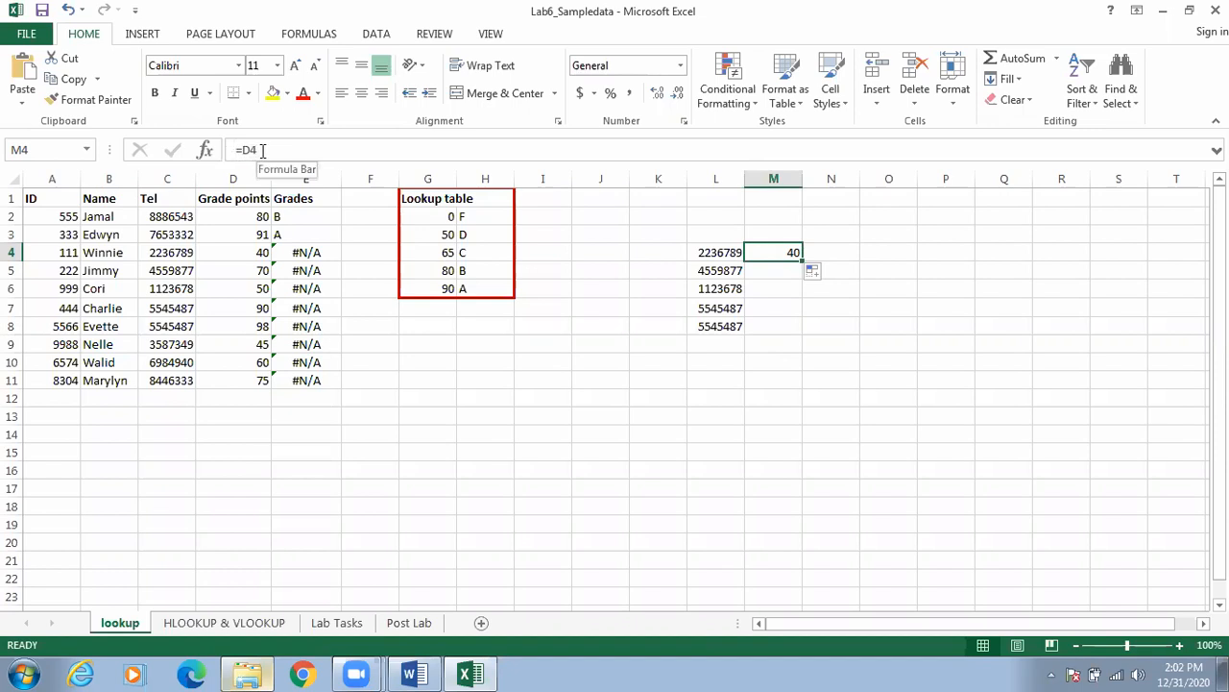
pyautogui.moveTo(257, 150); pyautogui.dragTo(238, 149)
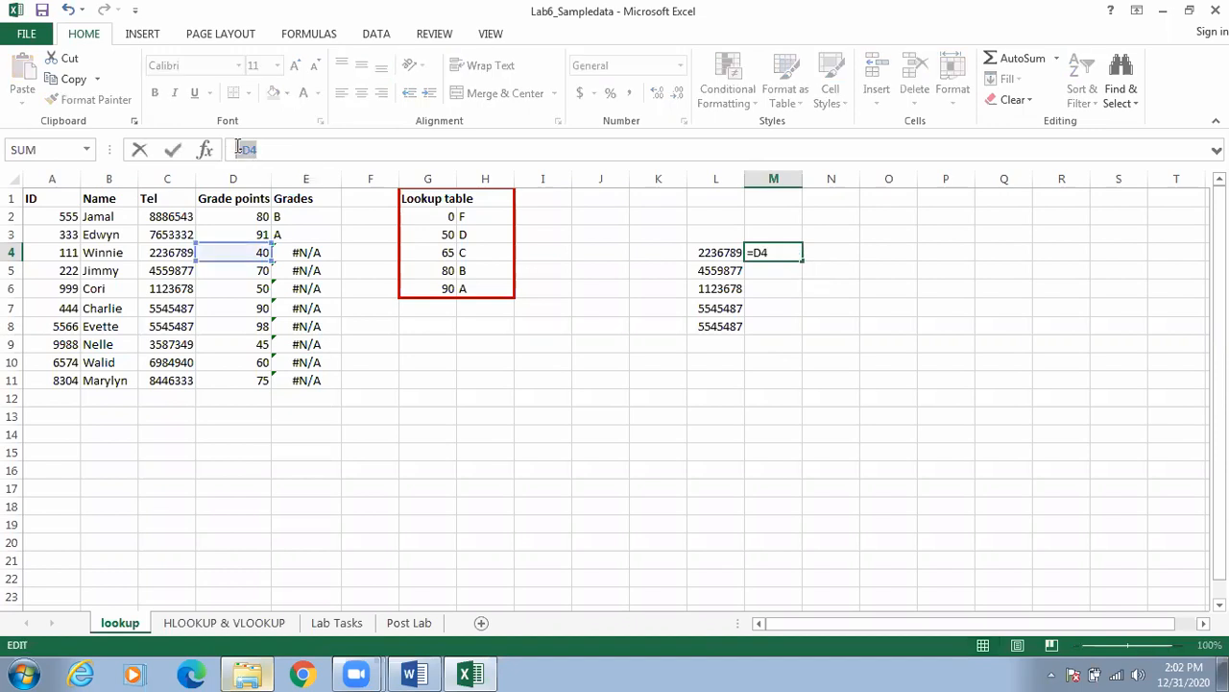
pyautogui.hotkey('ctrl', 'Return')
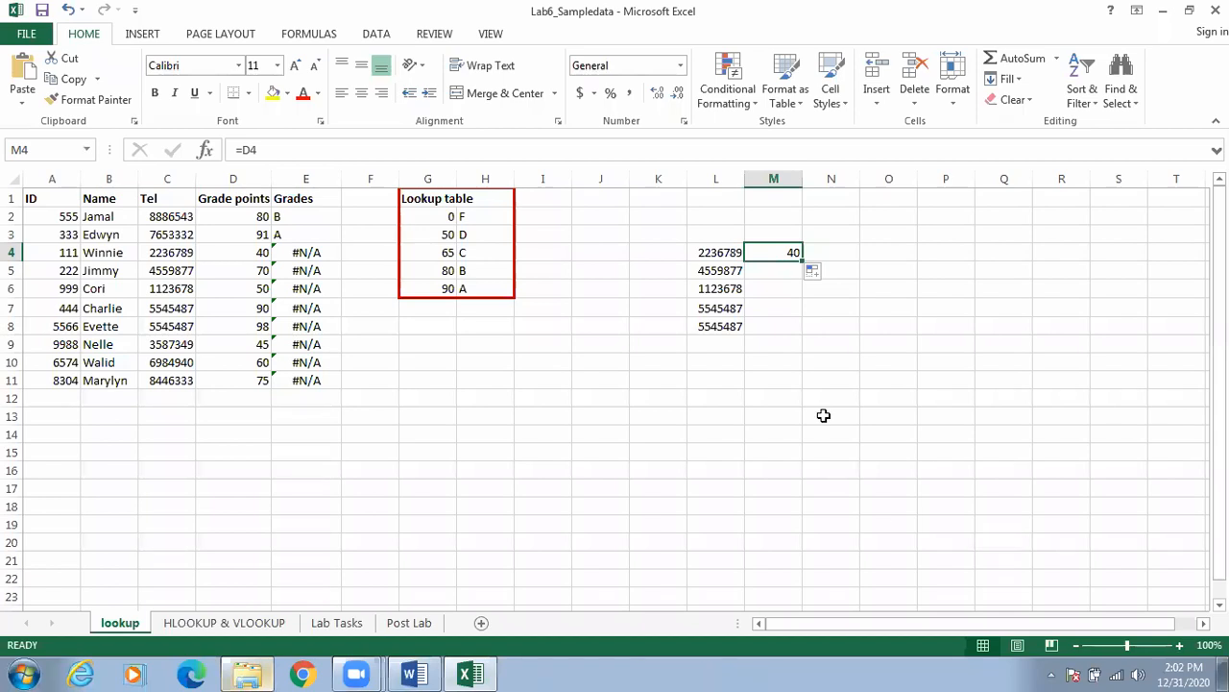
pyautogui.click(831, 249)
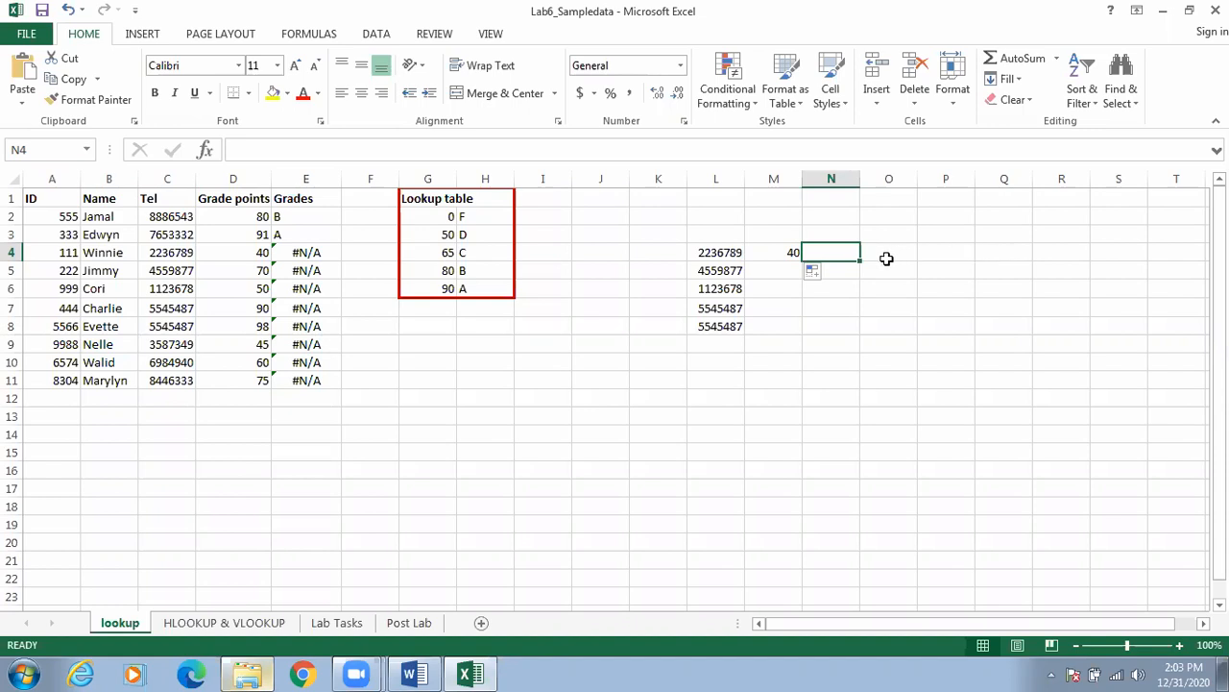
pyautogui.click(834, 271)
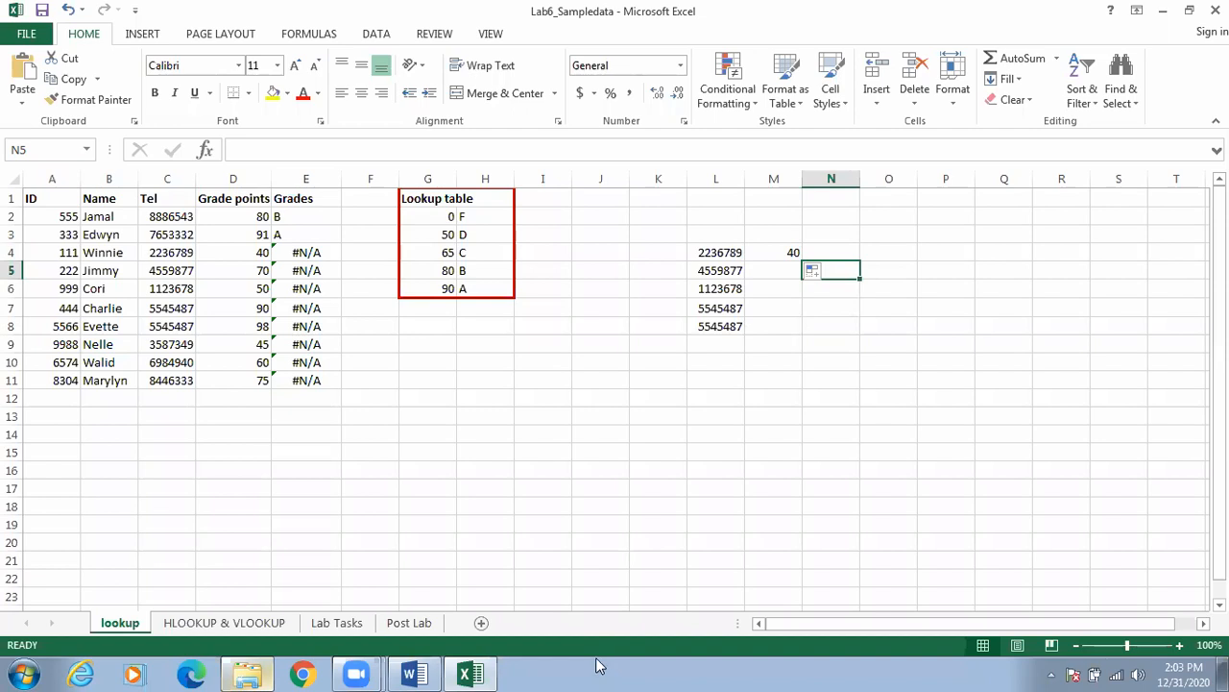
pyautogui.click(734, 303)
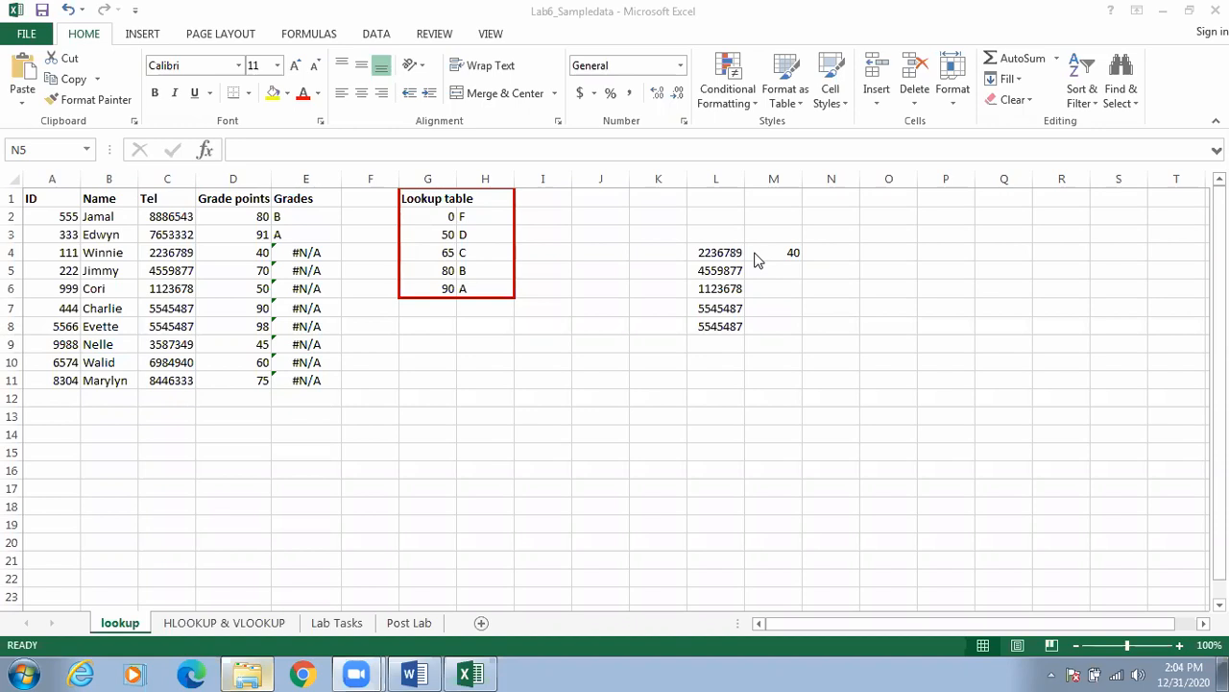
# Enter the value 5 in cell P4 and fill it down through P9 to demonstrate copying a constant.
pyautogui.click(950, 251)
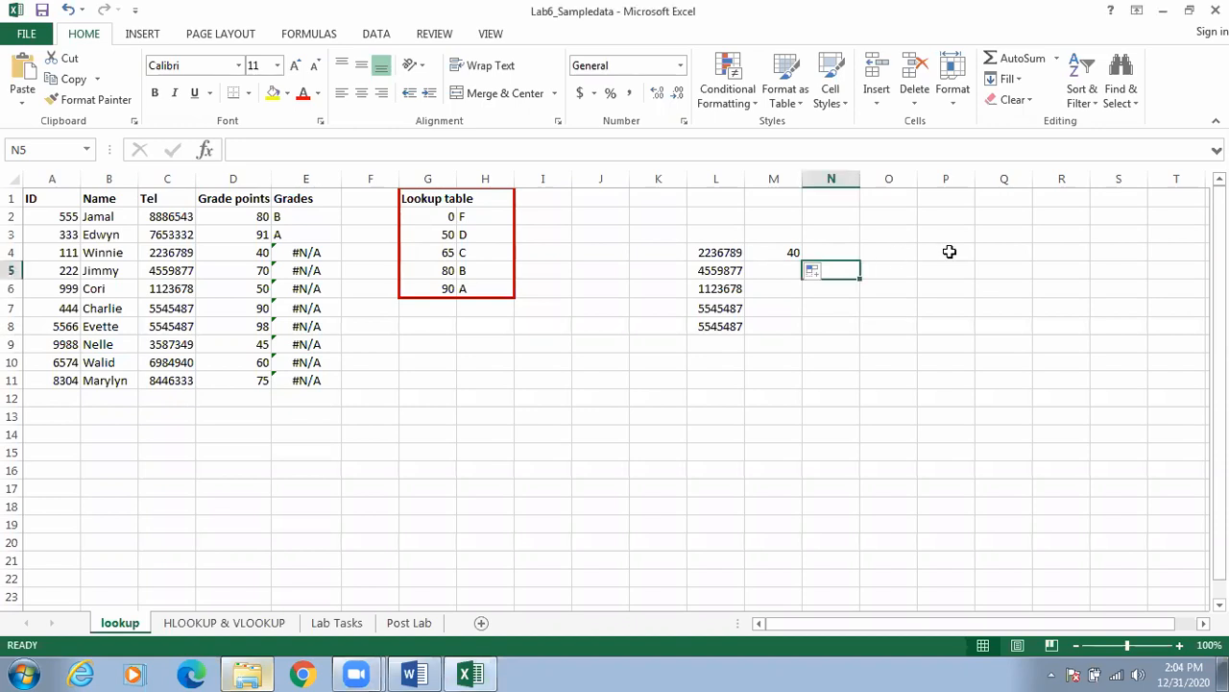
pyautogui.click(950, 251)
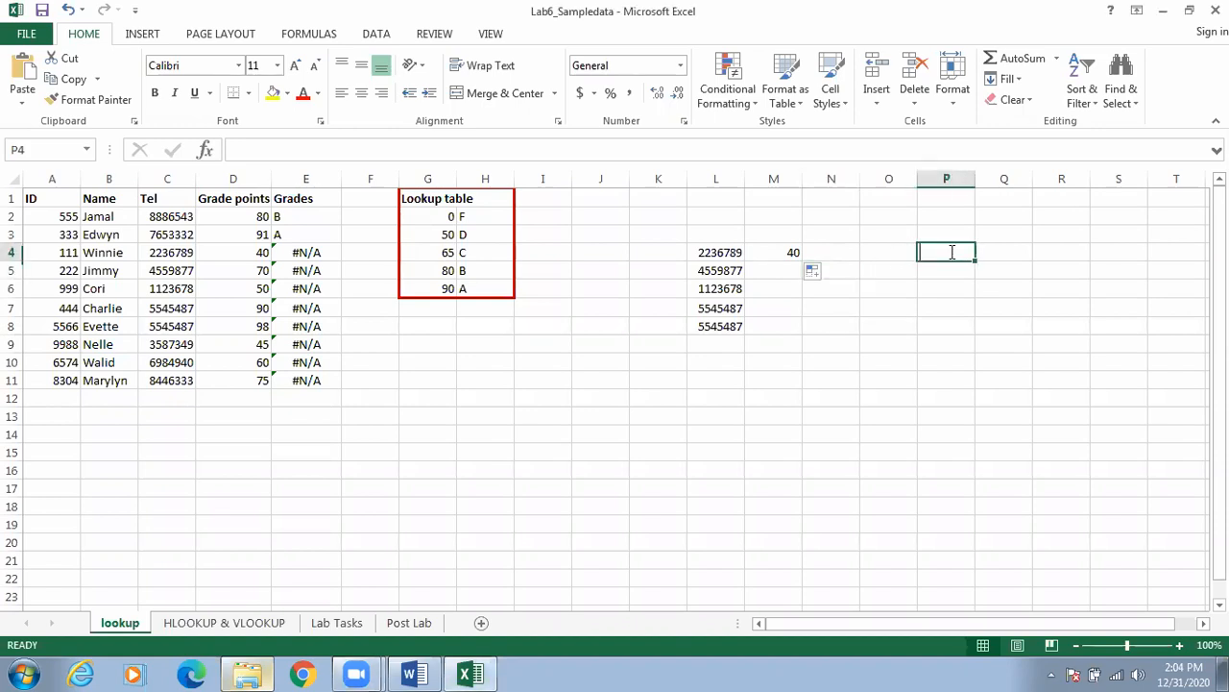
pyautogui.write('5')
pyautogui.click(1042, 267)
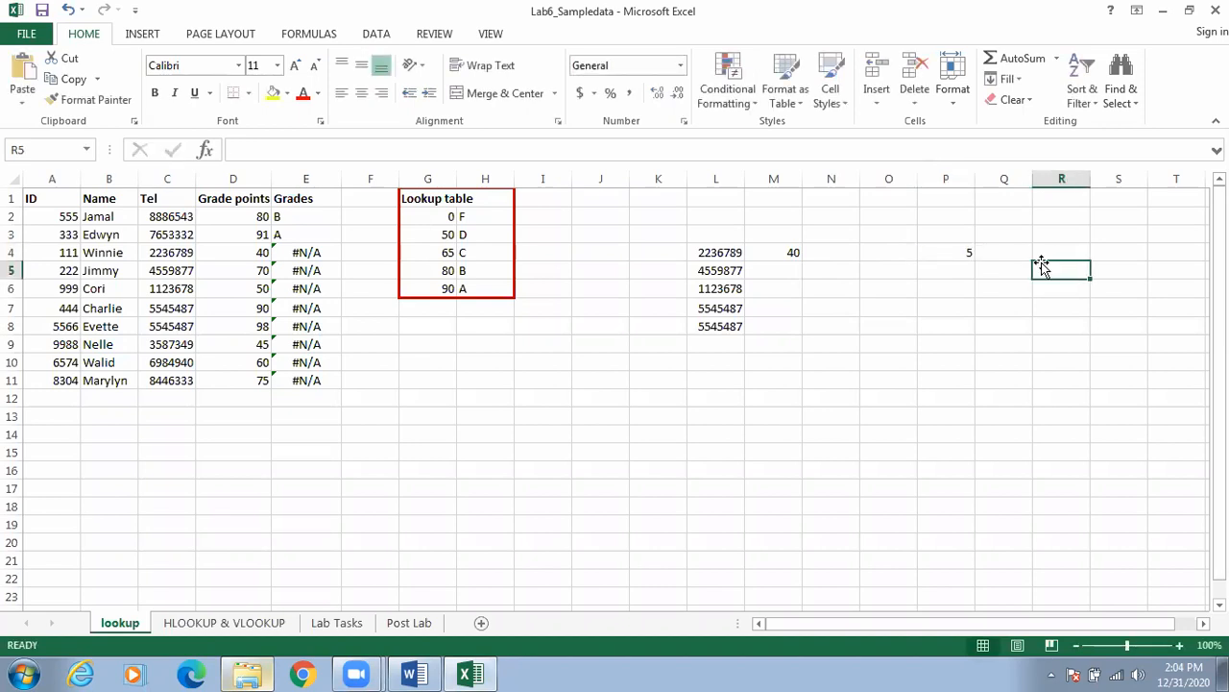
pyautogui.click(946, 252)
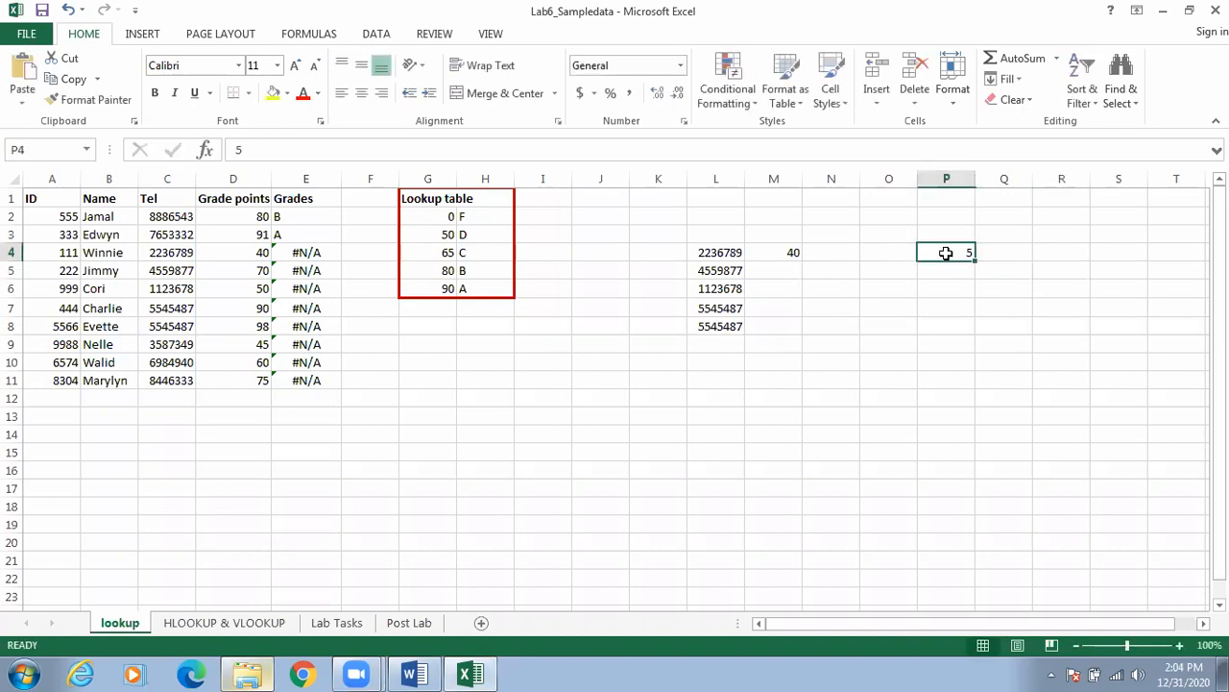
pyautogui.moveTo(973, 259); pyautogui.dragTo(961, 349)
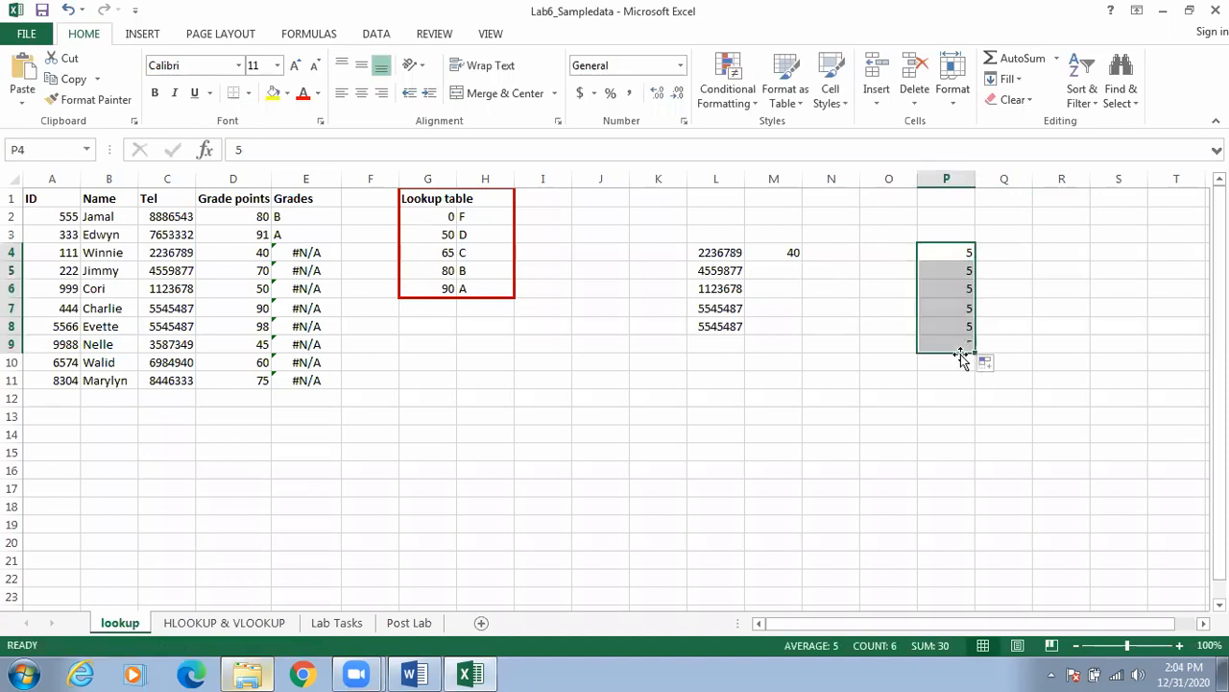
pyautogui.click(1064, 282)
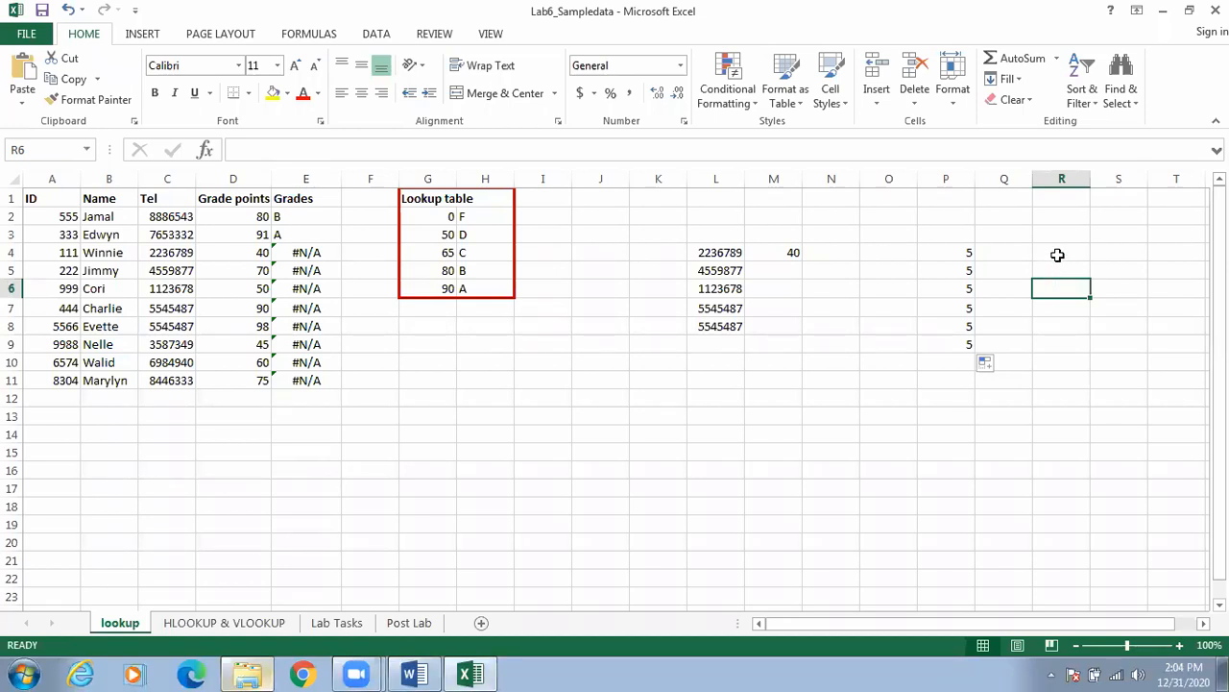
# Enter 5 in R4 and 6 in R5, then fill the two-value series down through R11.
pyautogui.click(1057, 255)
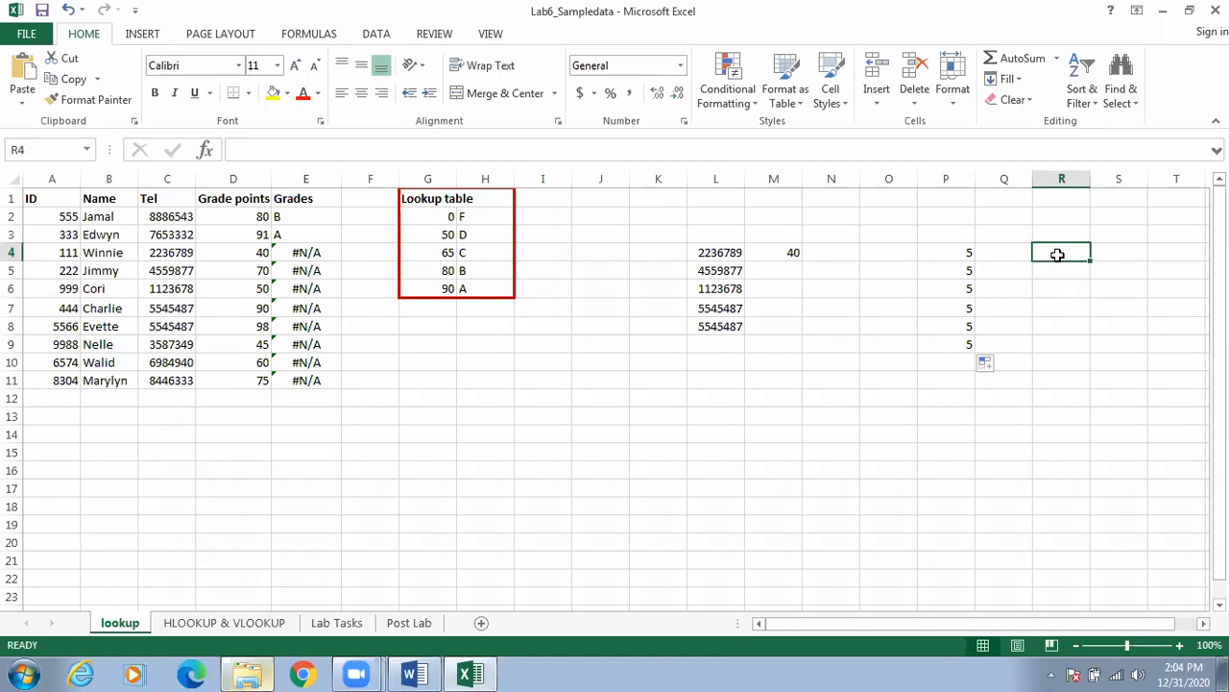
pyautogui.write('5')
pyautogui.press('Return')
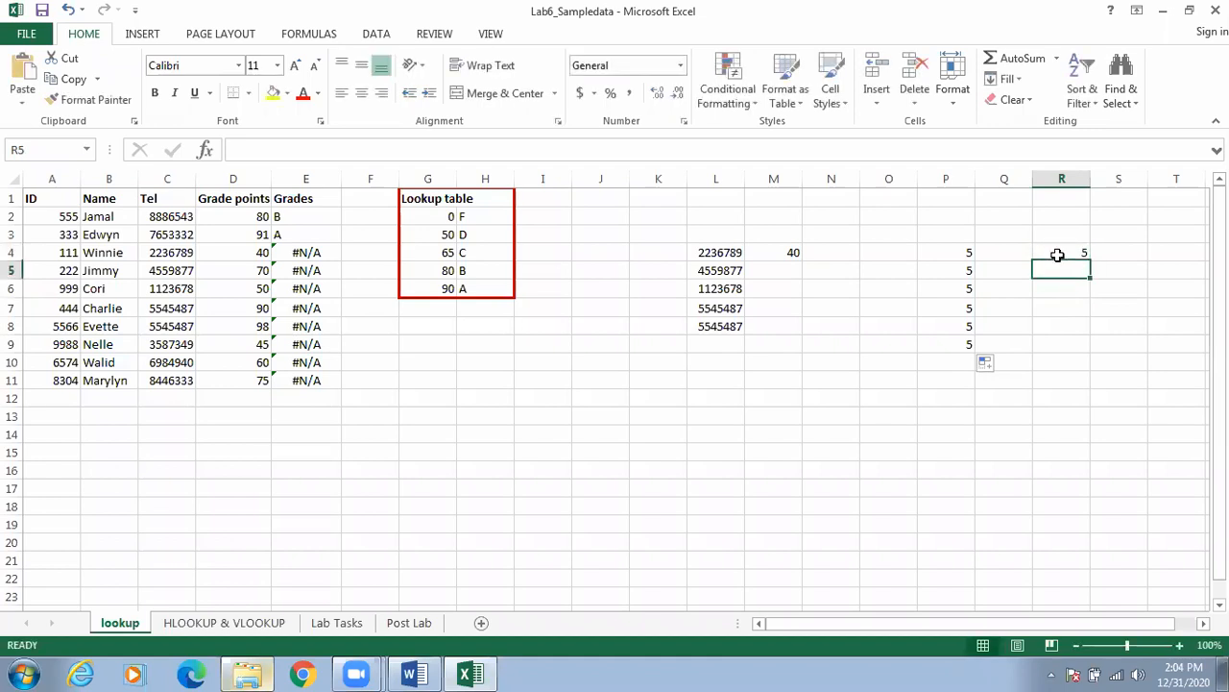
pyautogui.write('6')
pyautogui.moveTo(1064, 252); pyautogui.dragTo(1070, 270)
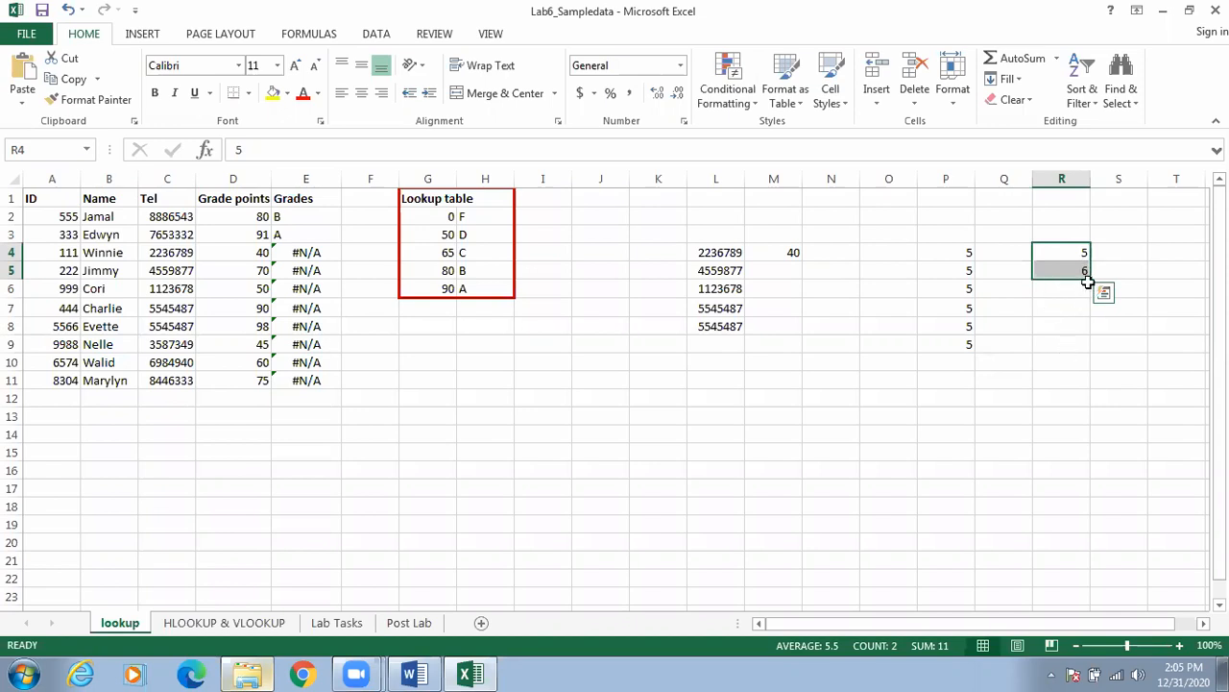
pyautogui.moveTo(1089, 278); pyautogui.dragTo(1092, 389)
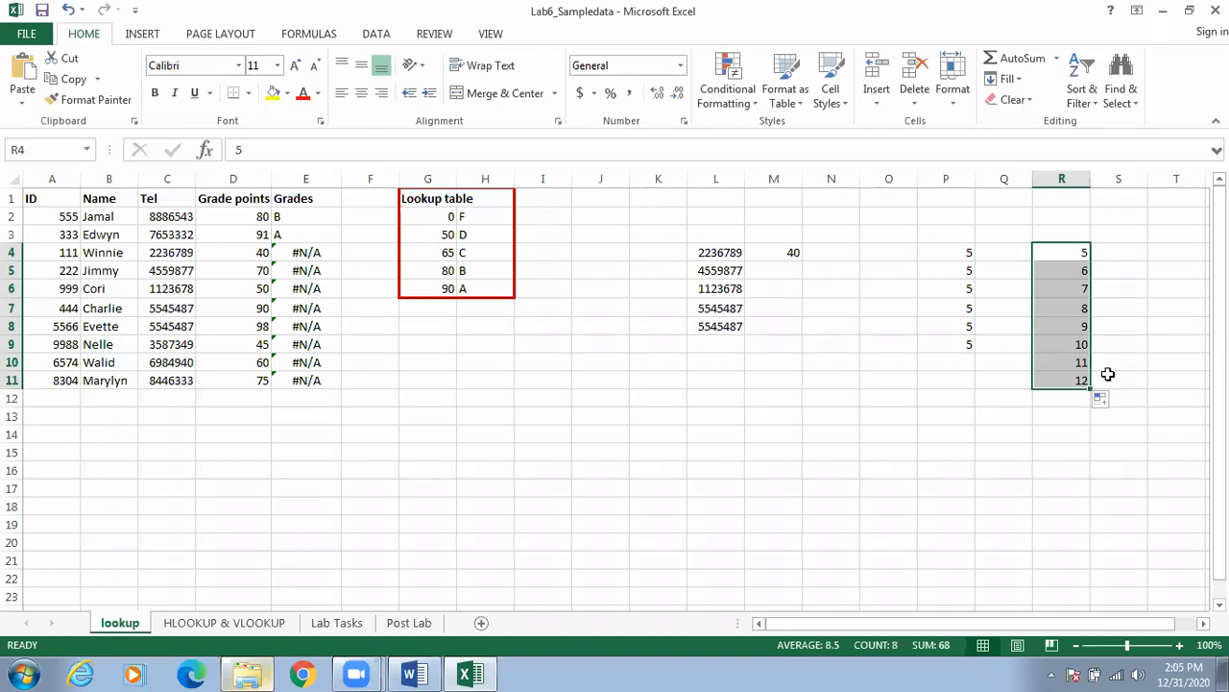
# Fill R4 across into S4, then fill the block R4:S5 across through column W.
pyautogui.click(1076, 256)
pyautogui.moveTo(1091, 261); pyautogui.dragTo(1140, 253)
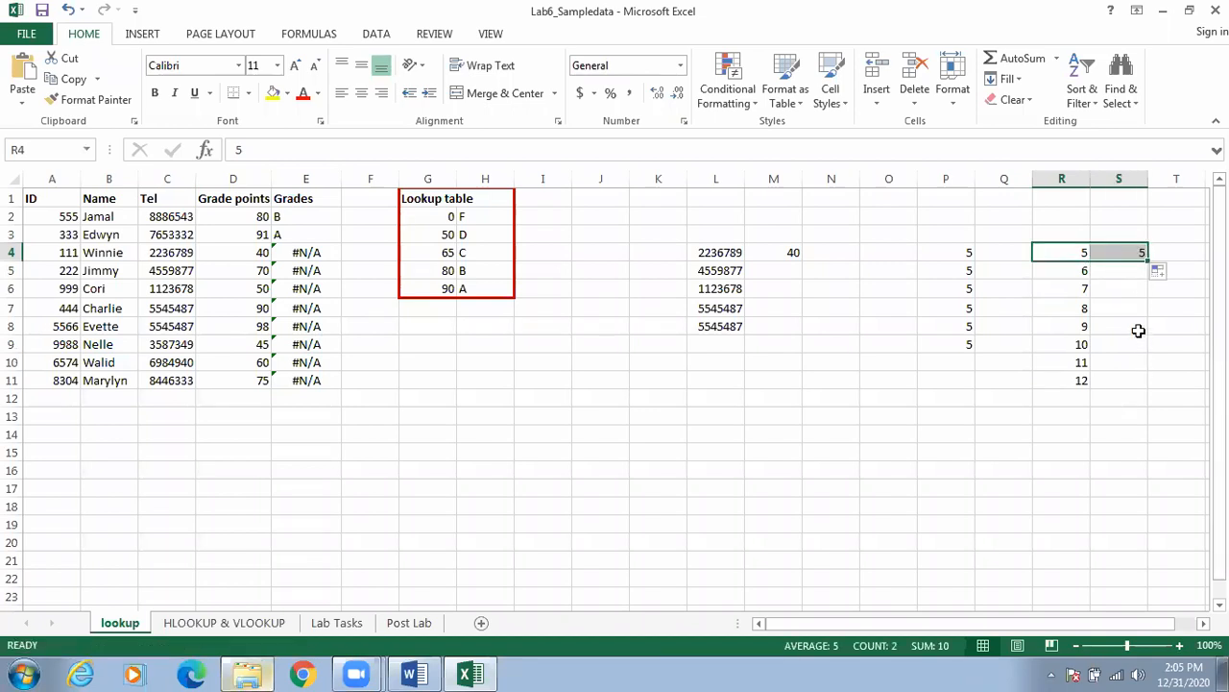
pyautogui.moveTo(1078, 250); pyautogui.dragTo(1112, 268)
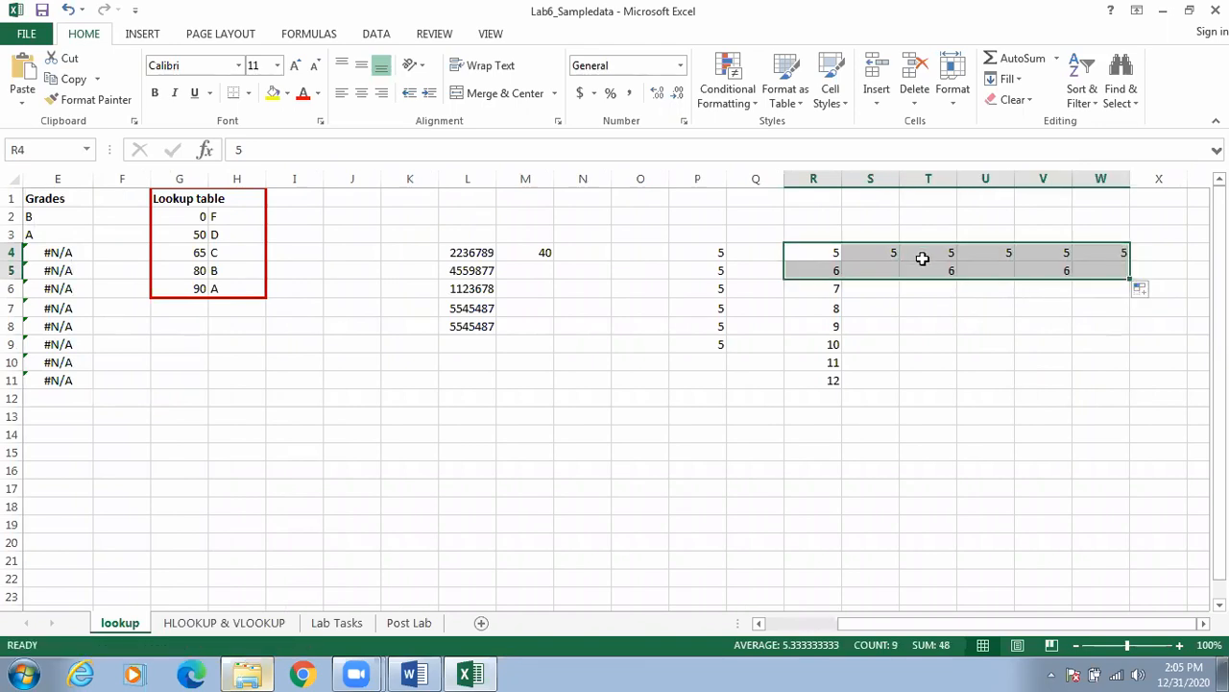
pyautogui.click(983, 340)
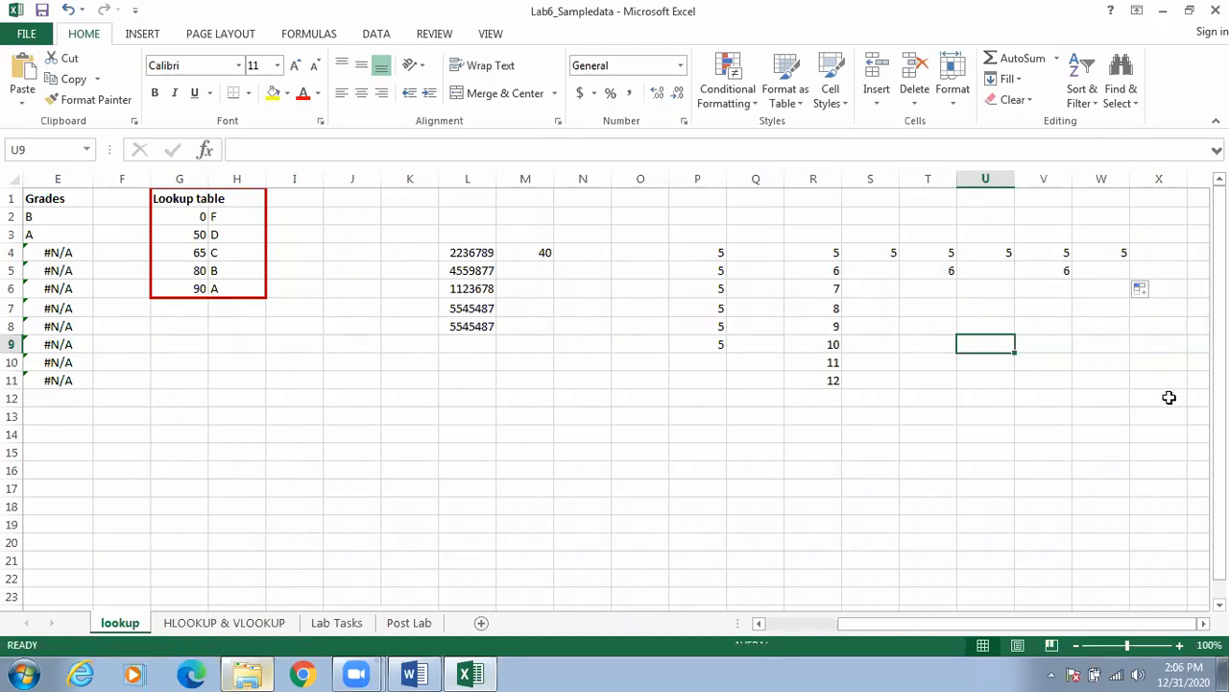
# Clear the example values from the range P3:X12.
pyautogui.moveTo(1169, 397)
pyautogui.mouseDown()
pyautogui.moveTo(620, 217)
pyautogui.moveTo(674, 228)
pyautogui.mouseUp()
pyautogui.press('Delete')
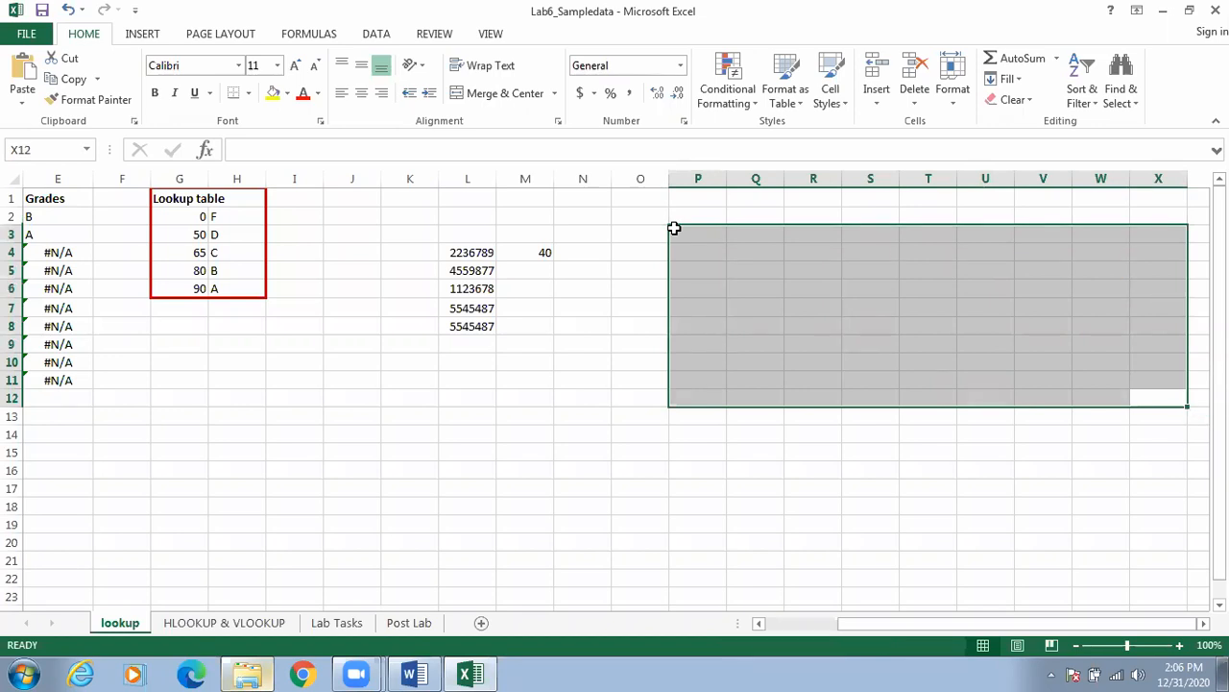
pyautogui.moveTo(862, 629); pyautogui.dragTo(778, 624)
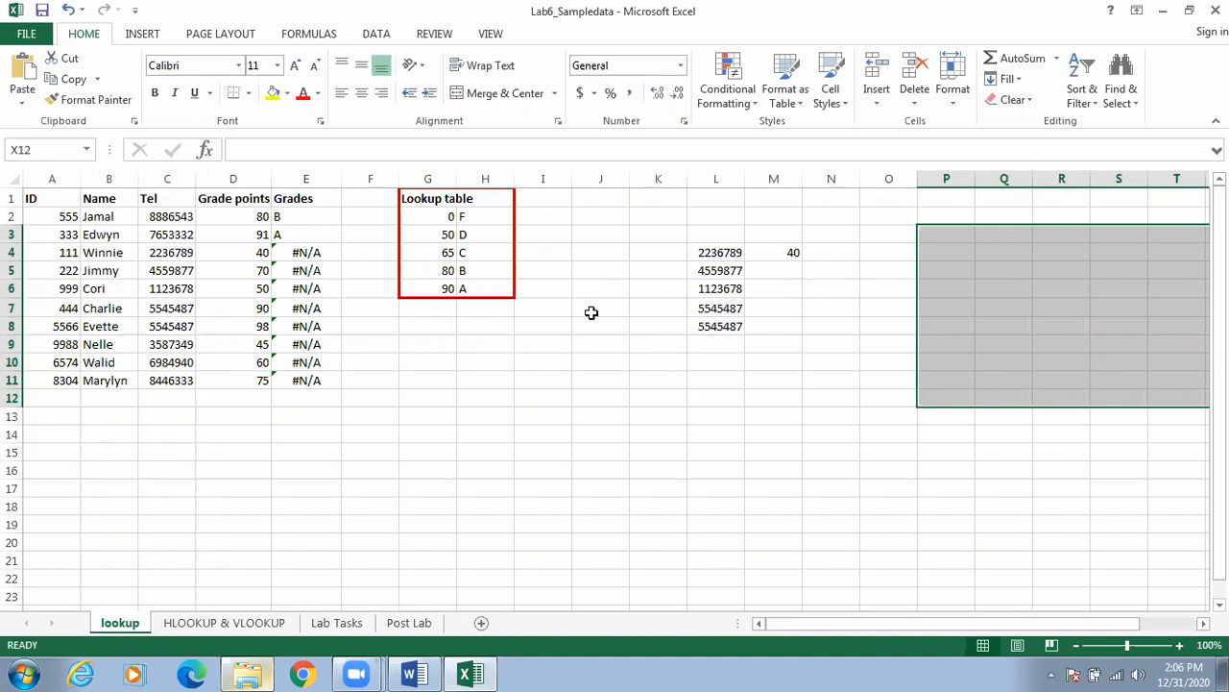
pyautogui.click(303, 216)
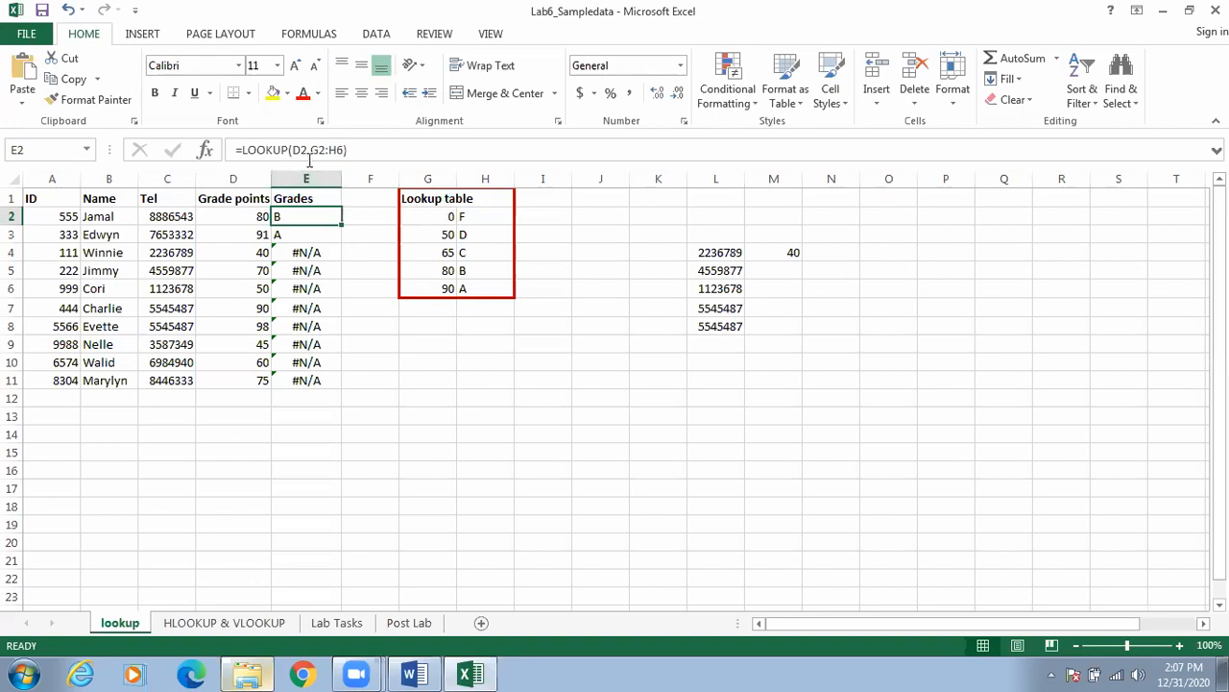
pyautogui.moveTo(310, 151); pyautogui.dragTo(343, 150)
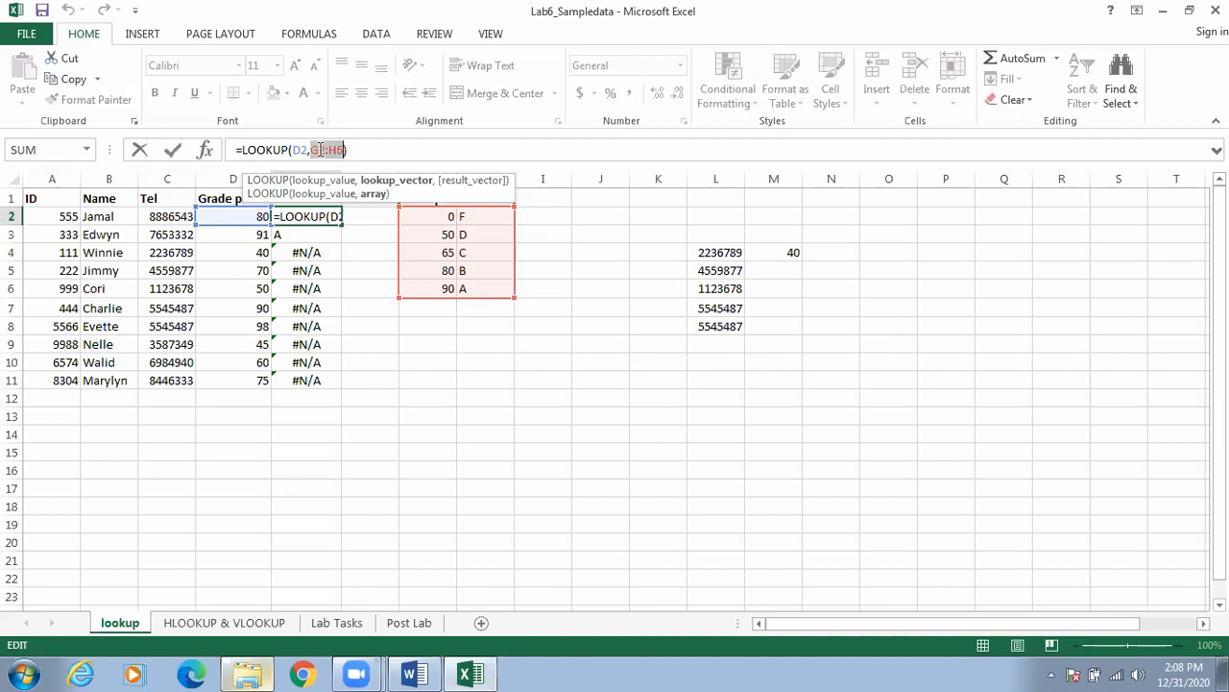
pyautogui.click(317, 150)
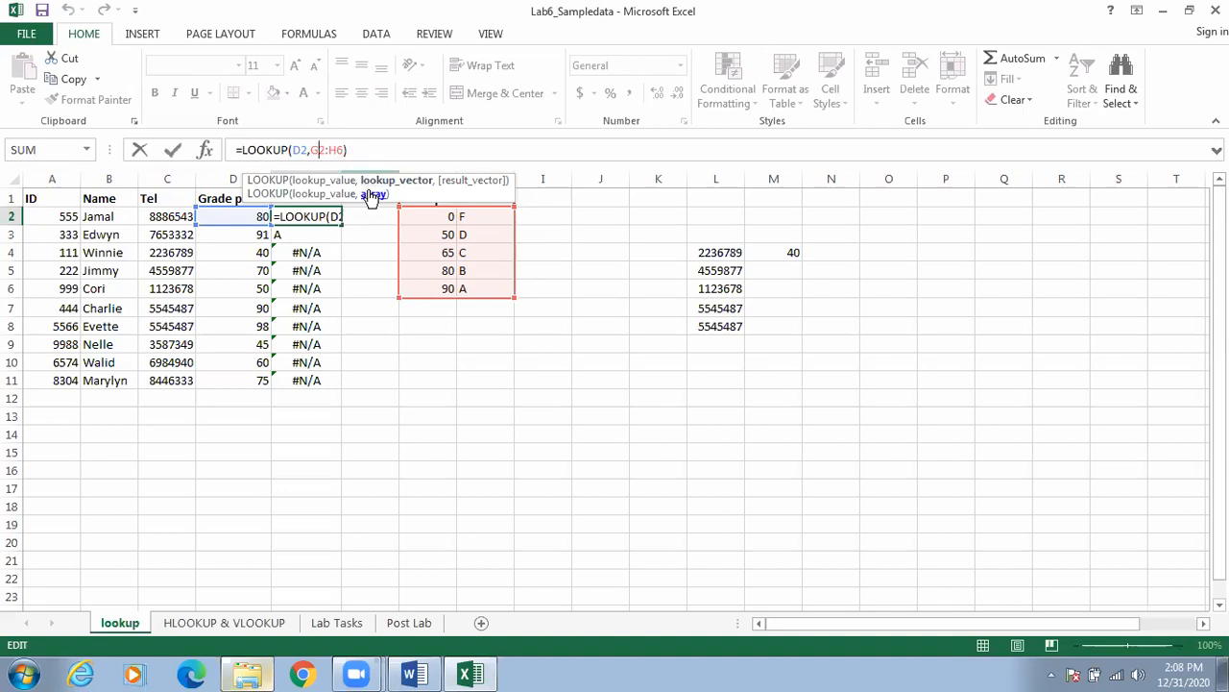
pyautogui.click(318, 149)
pyautogui.write('$')
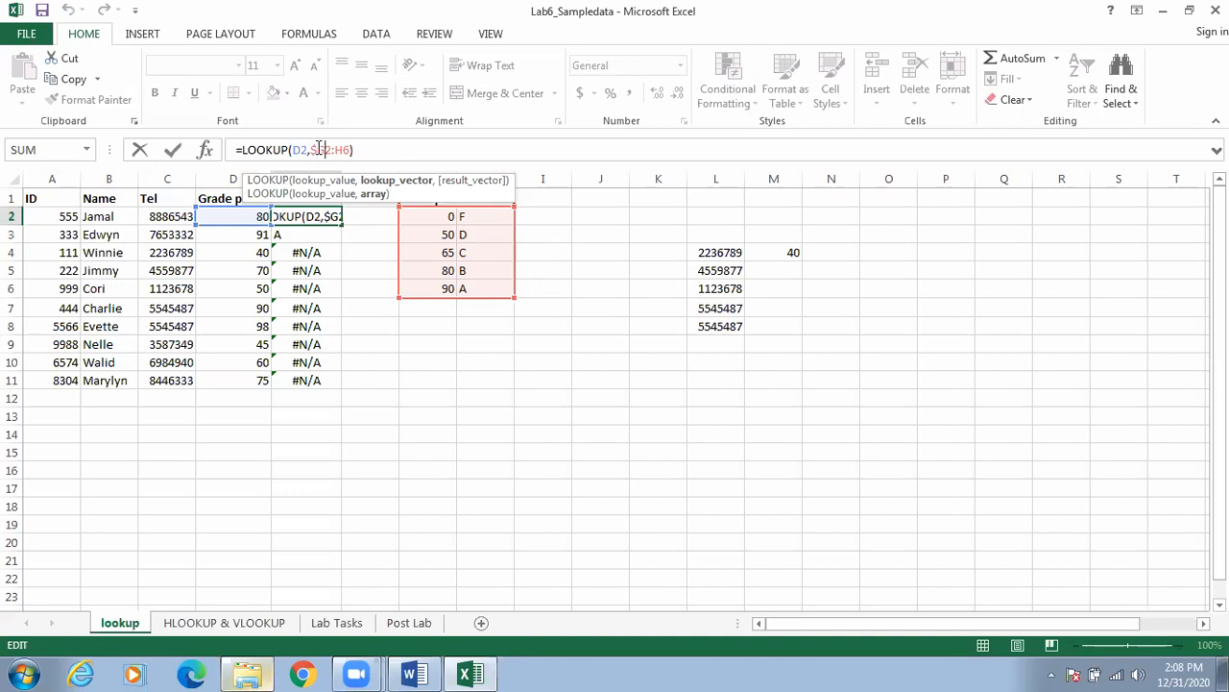
pyautogui.press('Right')
pyautogui.write('$')
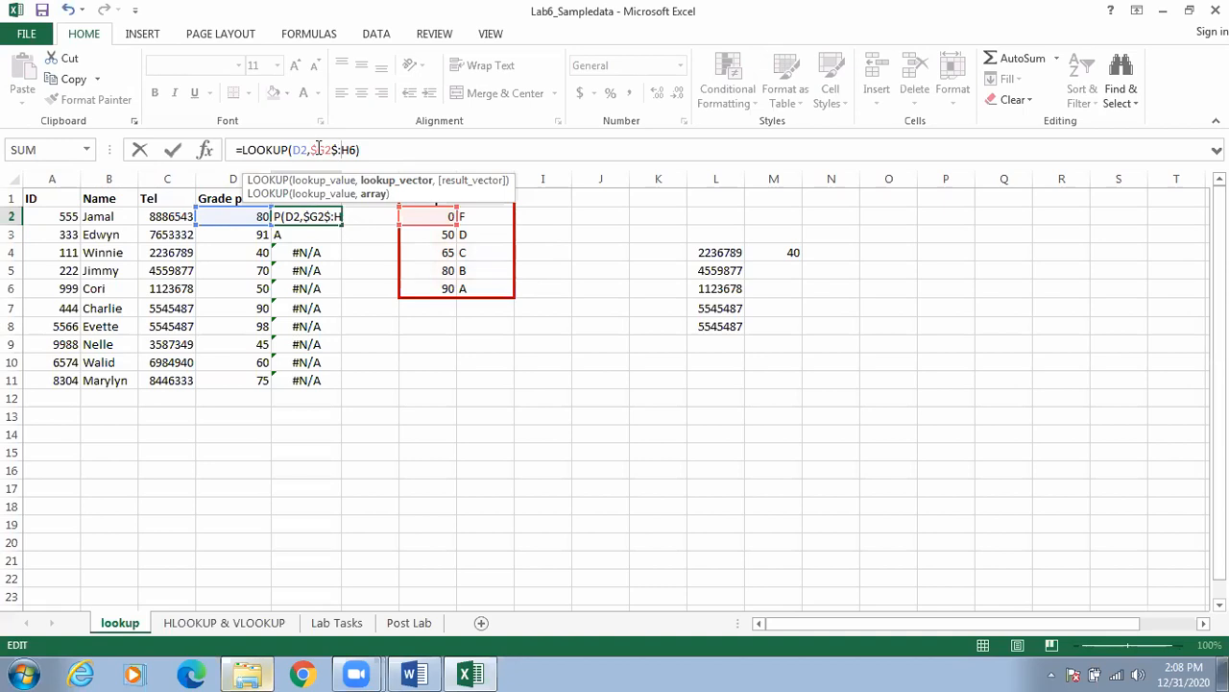
pyautogui.hotkey('ctrl', 'Return')
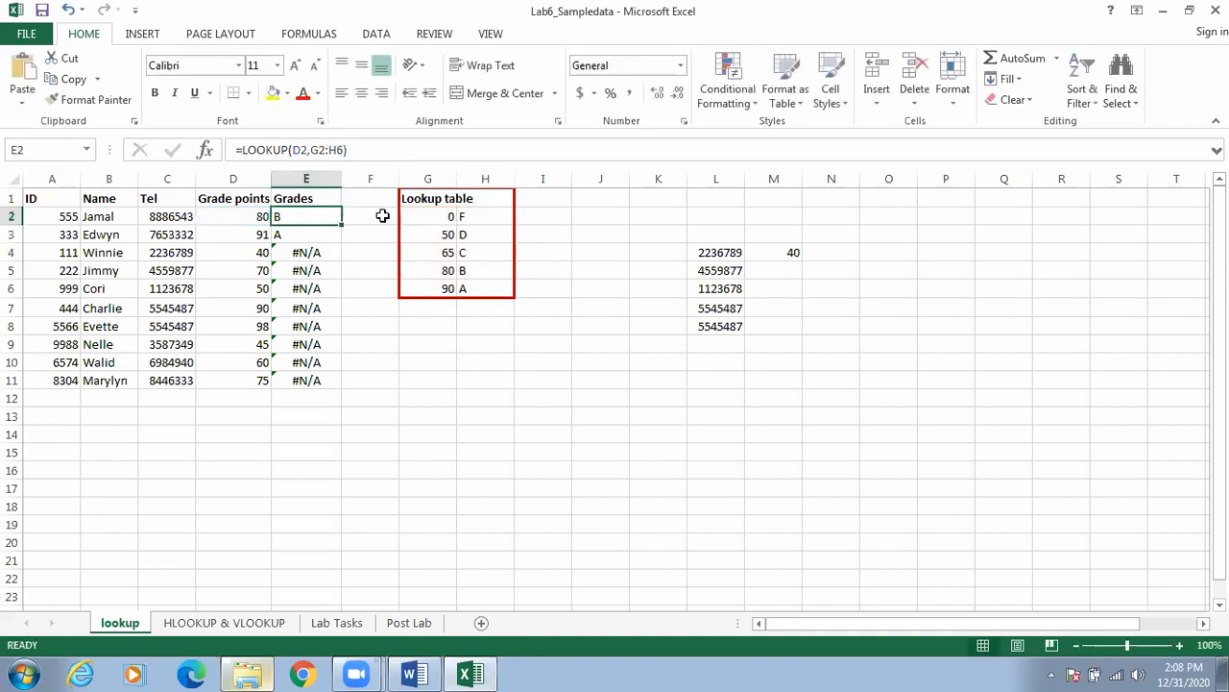
pyautogui.click(321, 149)
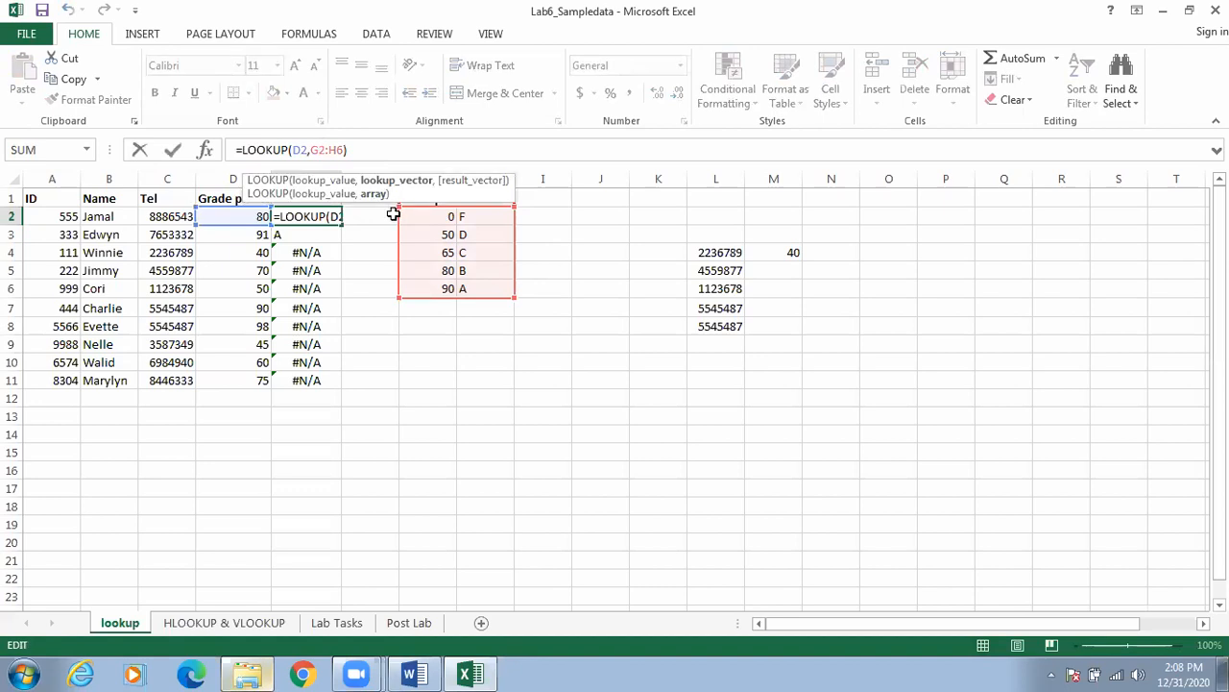
pyautogui.press('F4')
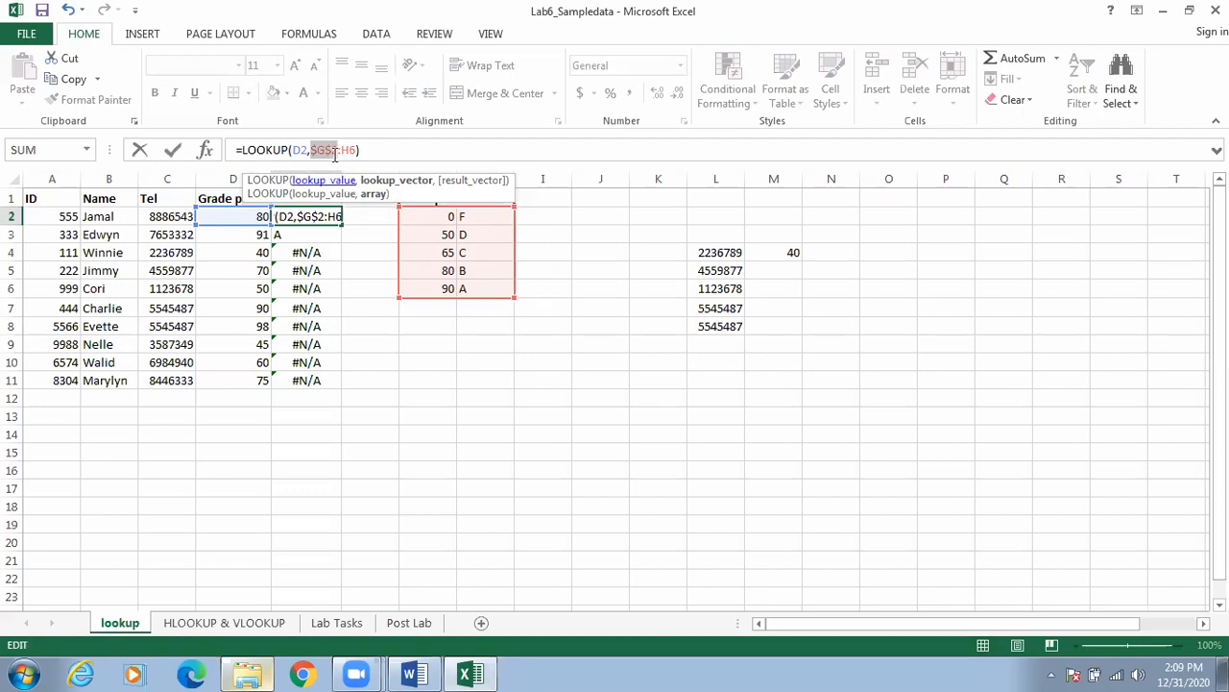
pyautogui.click(348, 150)
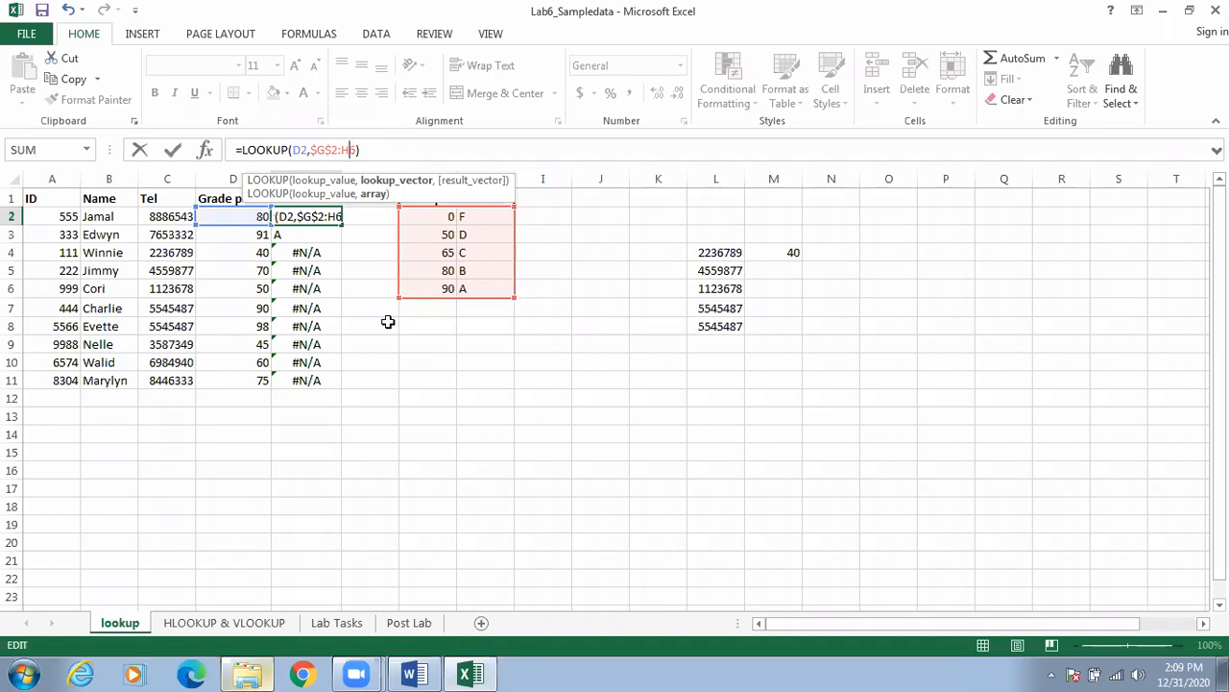
pyautogui.press('F4')
pyautogui.click(422, 386)
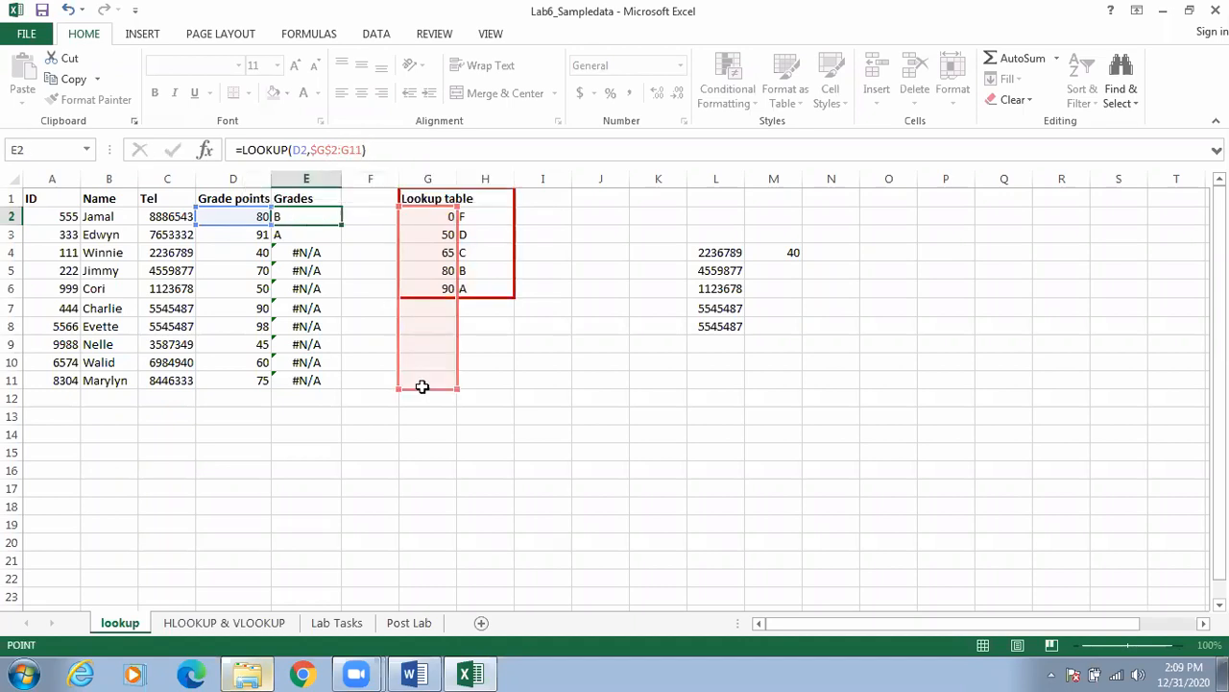
pyautogui.press('Escape')
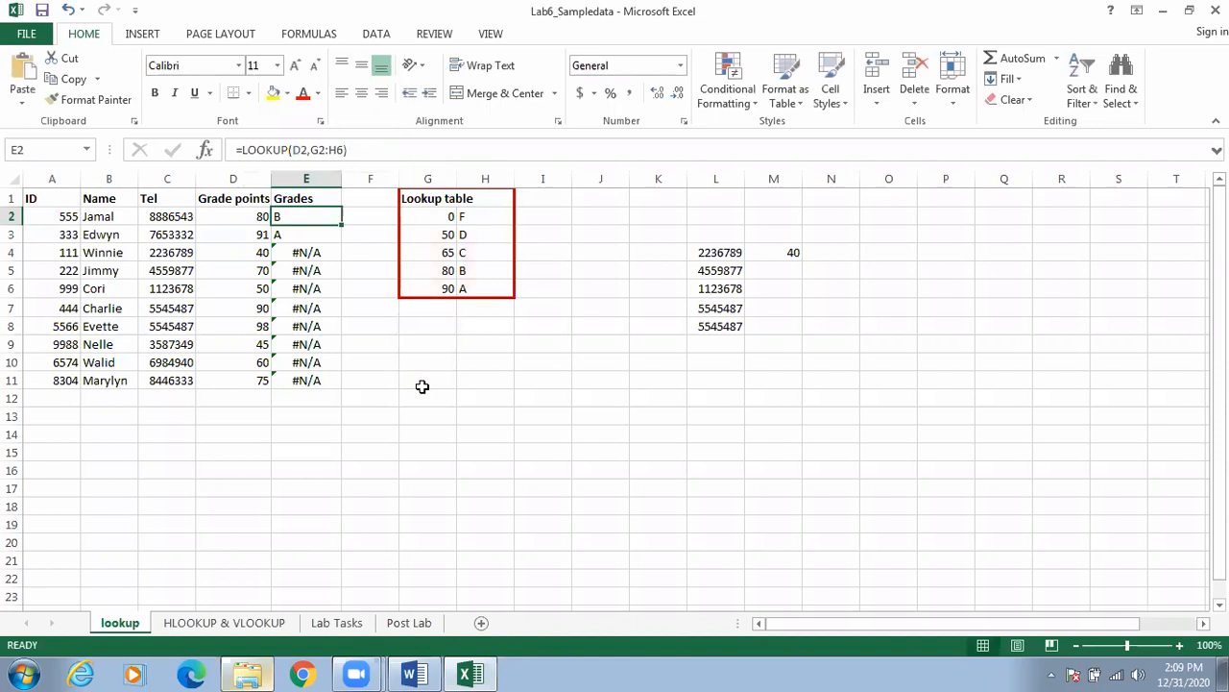
# Make the lookup table range absolute in the E2 formula so it reads =LOOKUP(D2,$G$2:$H$6).
pyautogui.click(321, 150)
pyautogui.press('F4')
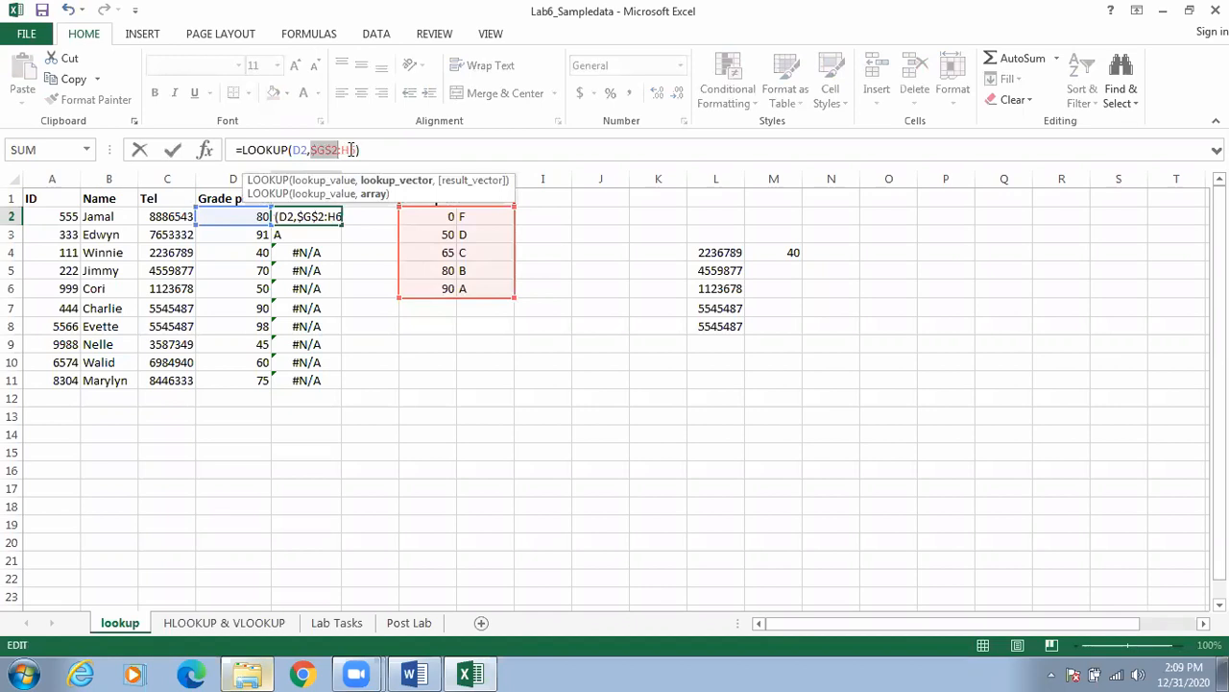
pyautogui.click(352, 150)
pyautogui.press('F4')
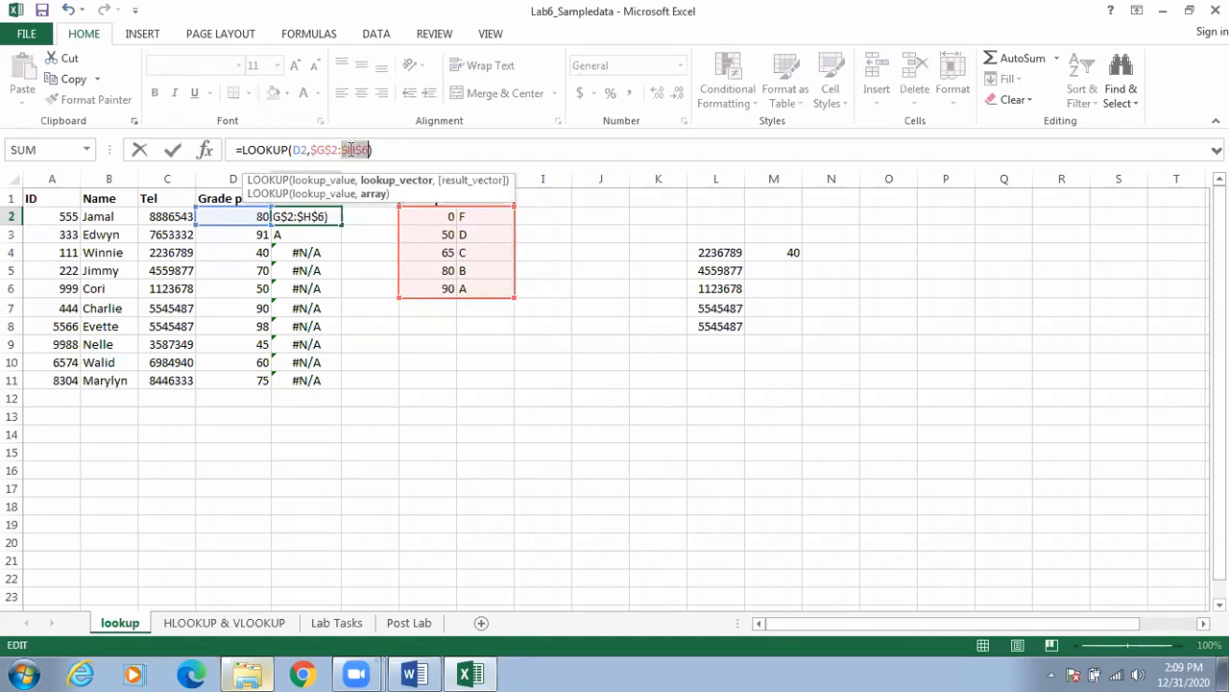
pyautogui.press('Return')
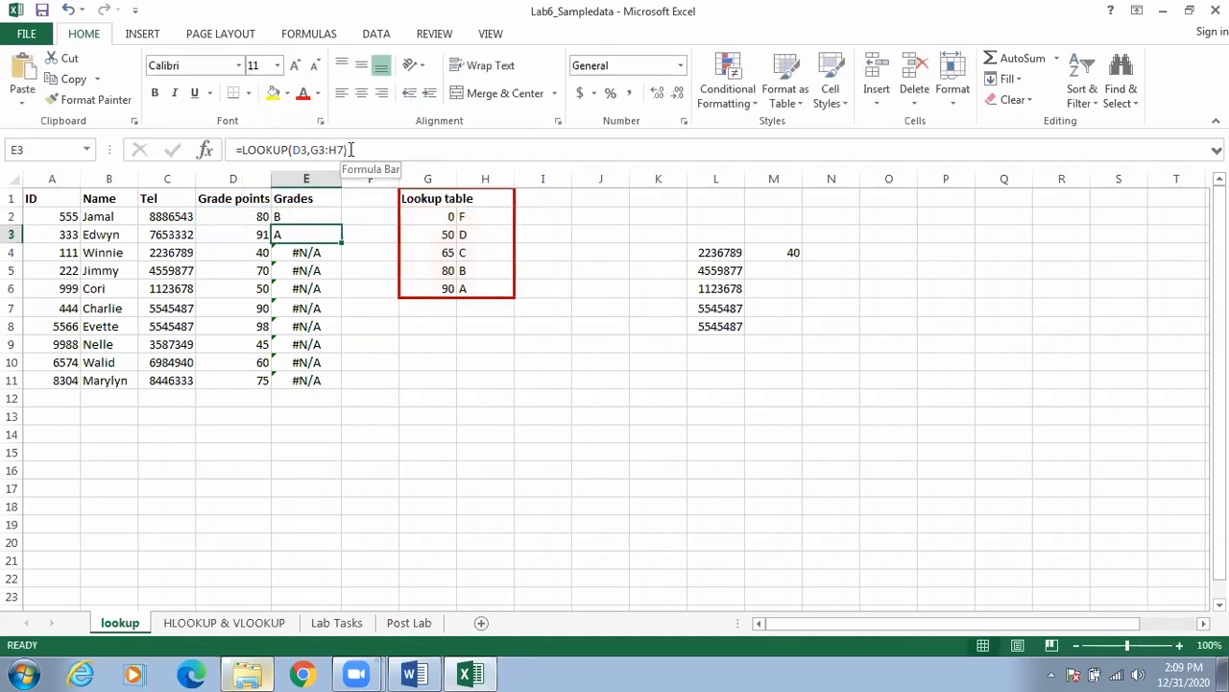
pyautogui.click(330, 149)
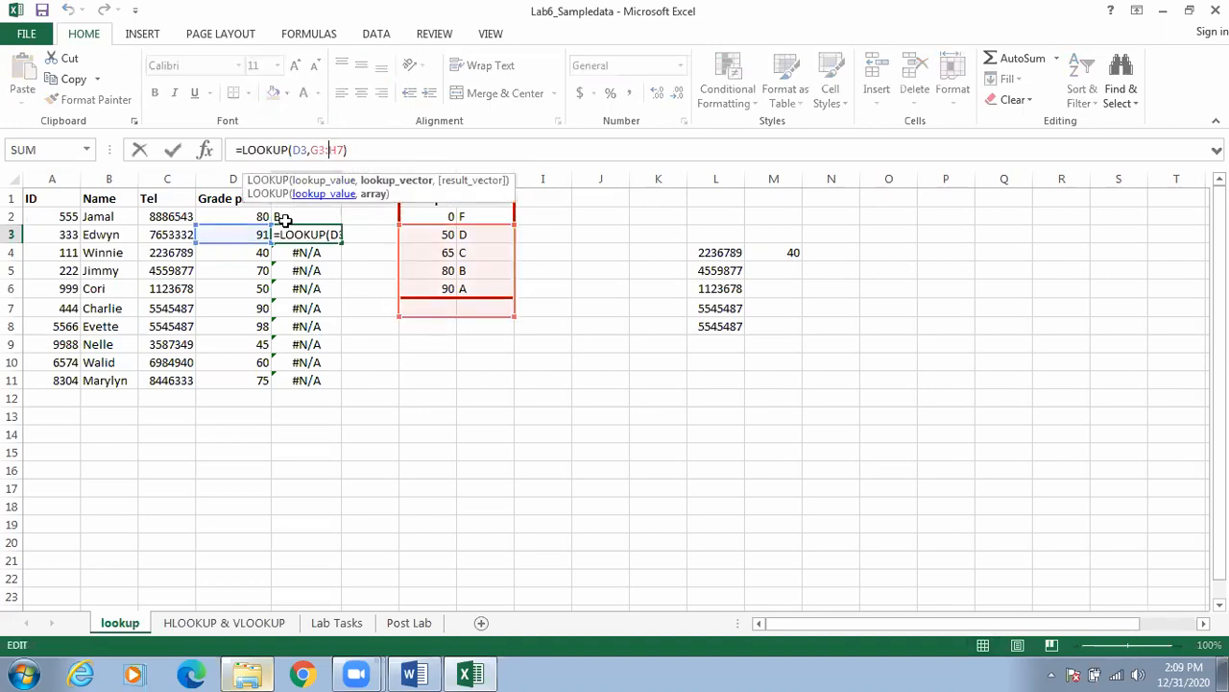
pyautogui.click(317, 216)
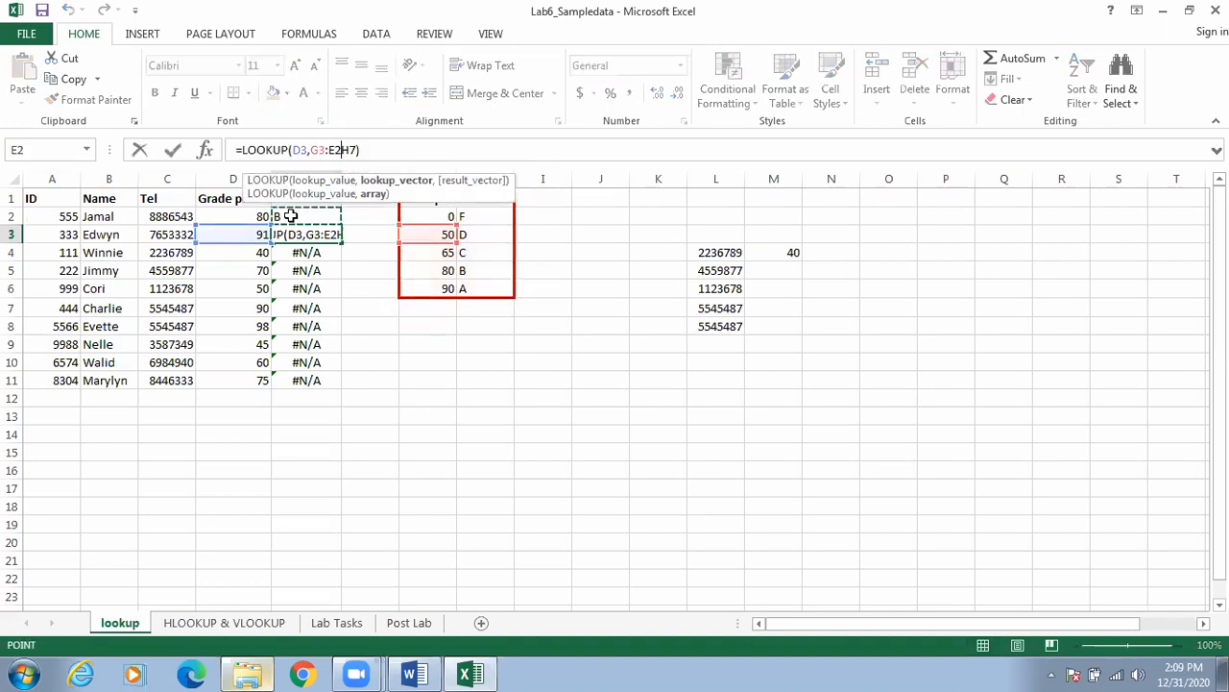
pyautogui.press('Escape')
# Fill the E2 LOOKUP formula with its absolute table range down the Grades column through E11.
pyautogui.click(290, 216)
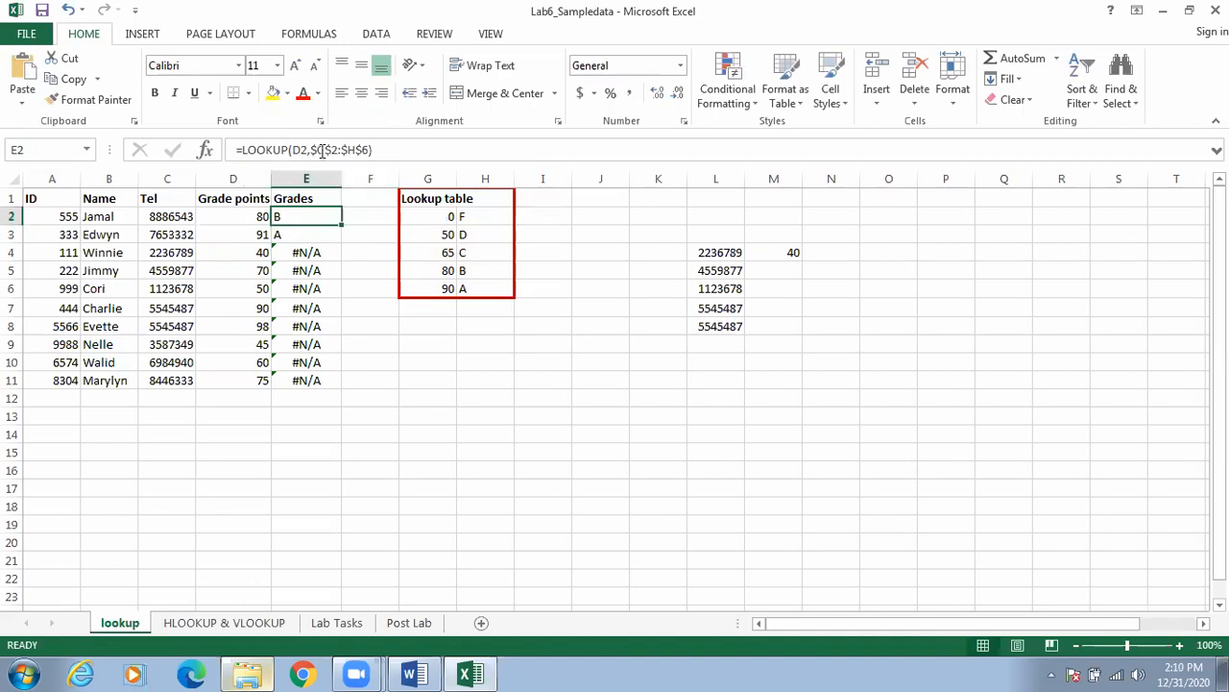
pyautogui.moveTo(375, 149); pyautogui.dragTo(311, 147)
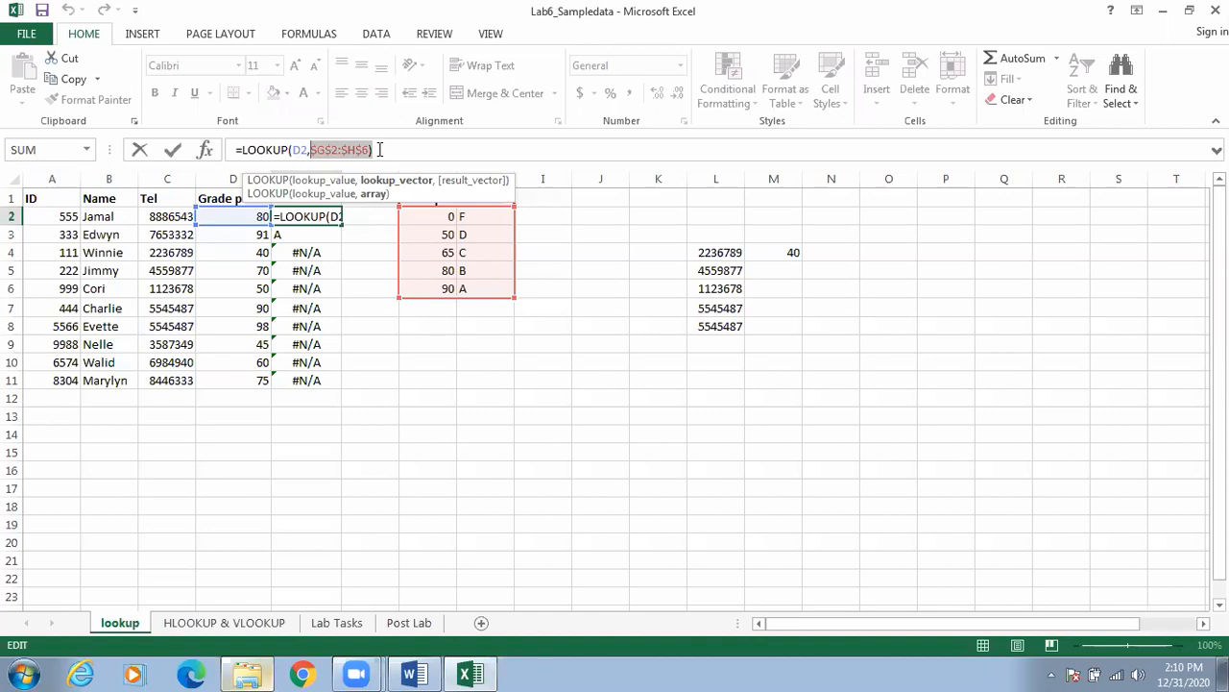
pyautogui.press('Return')
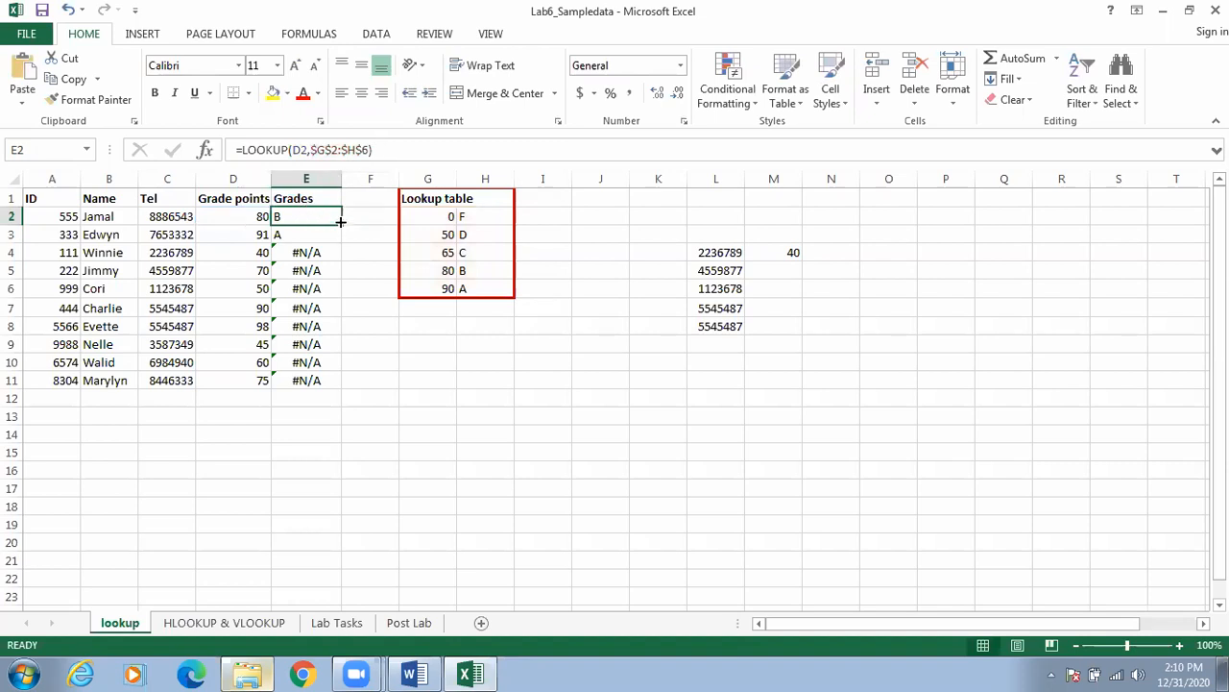
pyautogui.moveTo(340, 221); pyautogui.dragTo(328, 383)
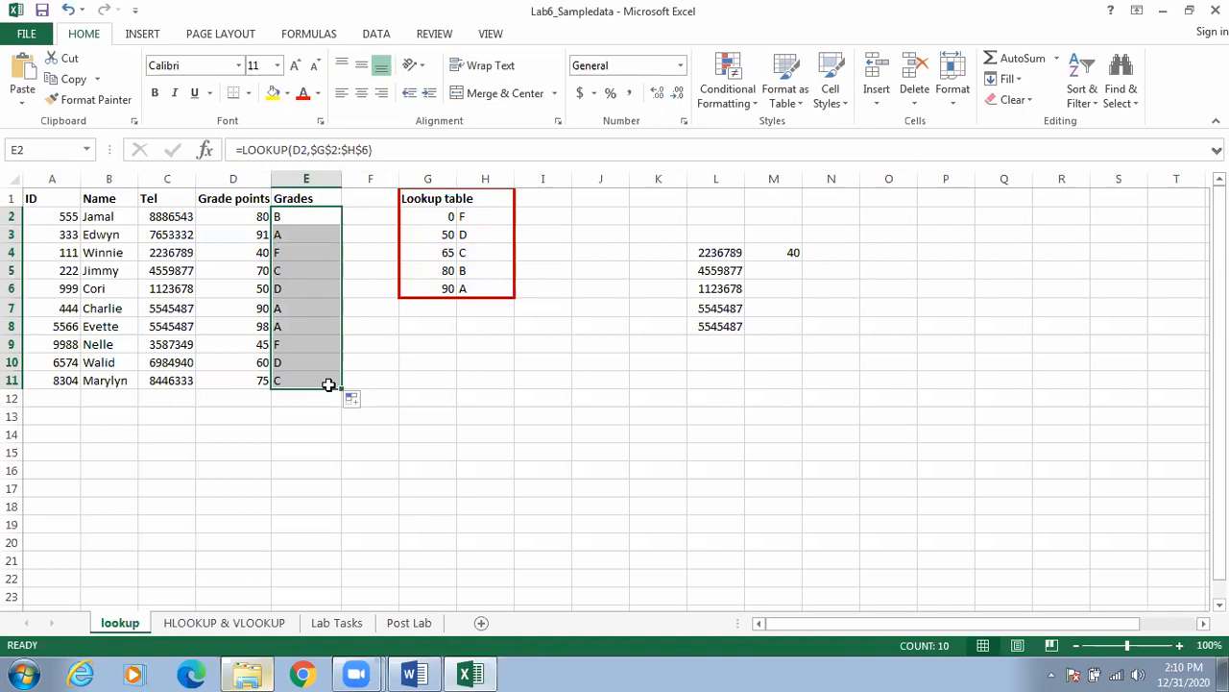
# Examine the copied LOOKUP formulas in E3 to E5 and compare their table range with the lookup table.
pyautogui.click(305, 238)
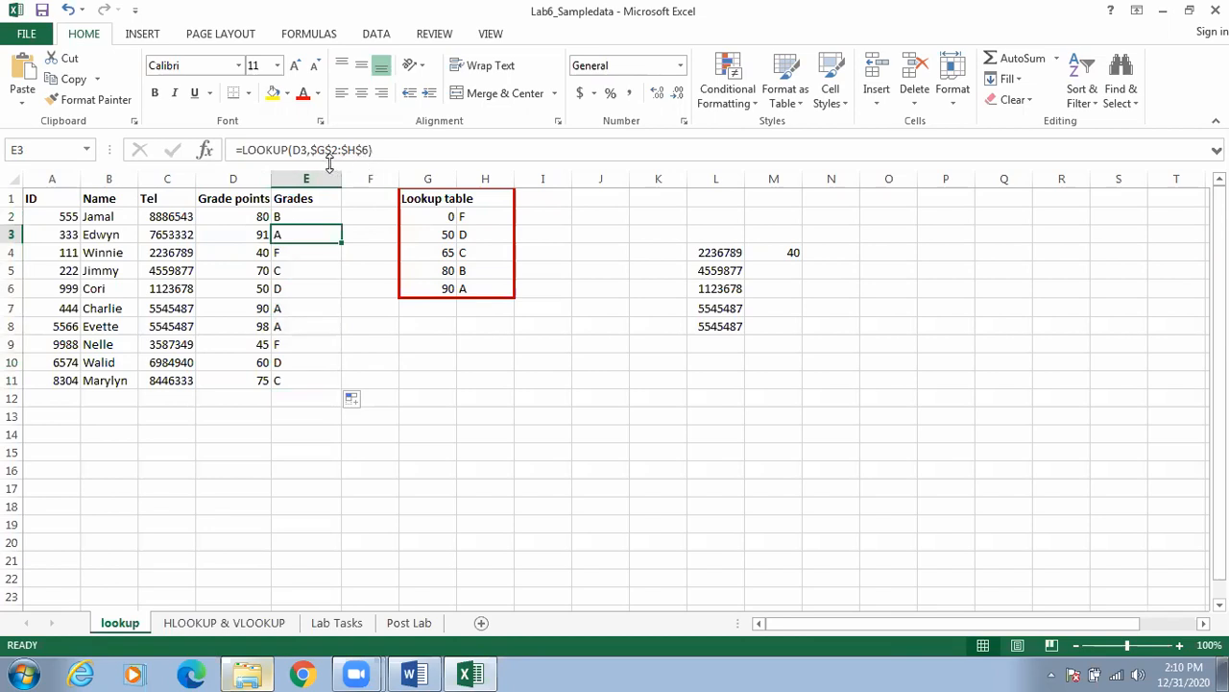
pyautogui.click(302, 256)
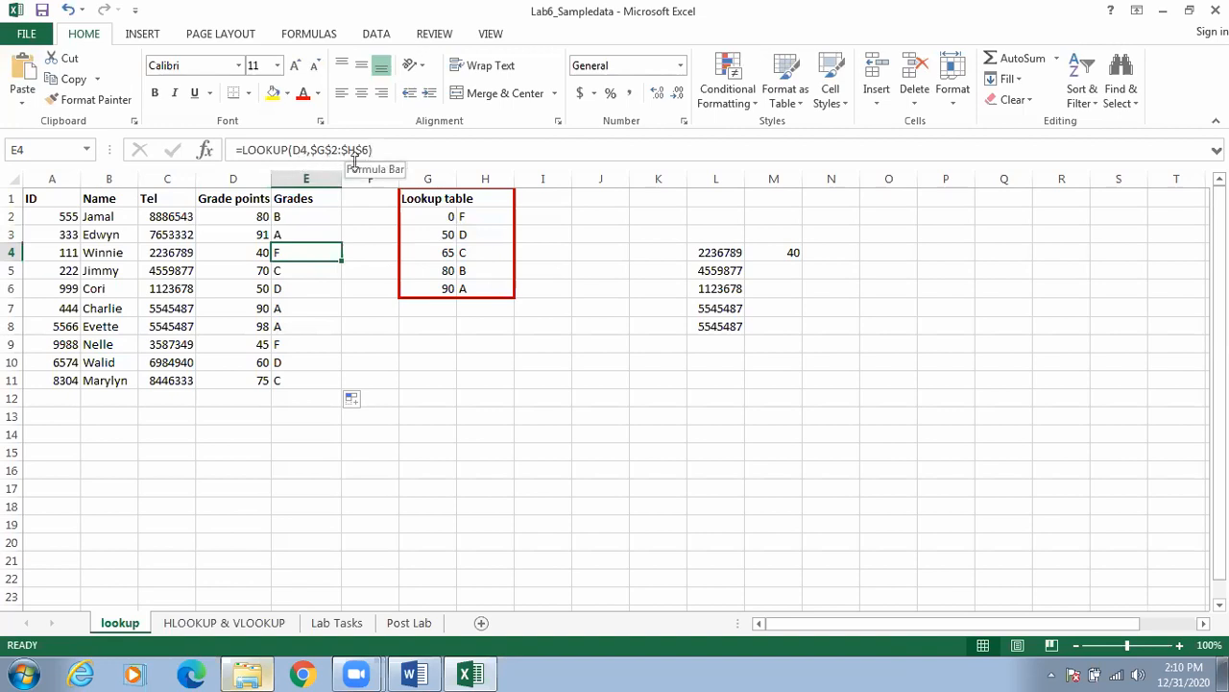
pyautogui.click(300, 273)
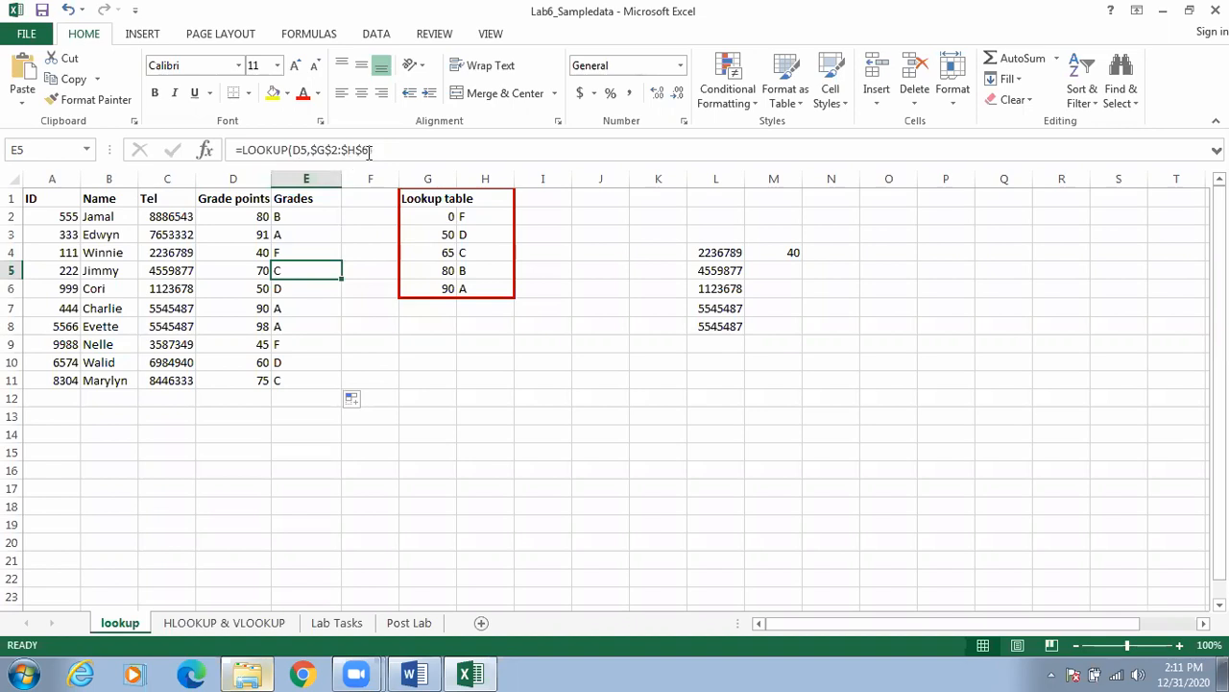
pyautogui.moveTo(371, 150); pyautogui.dragTo(310, 151)
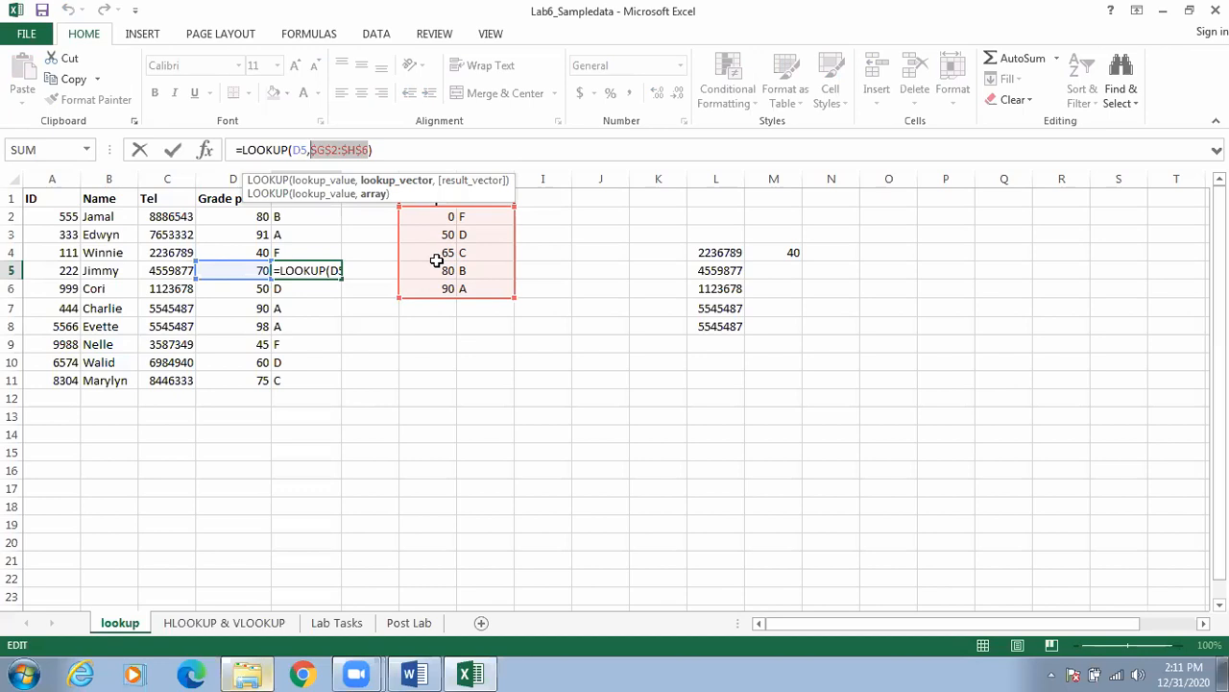
pyautogui.hotkey('ctrl', 'Return')
pyautogui.click(402, 413)
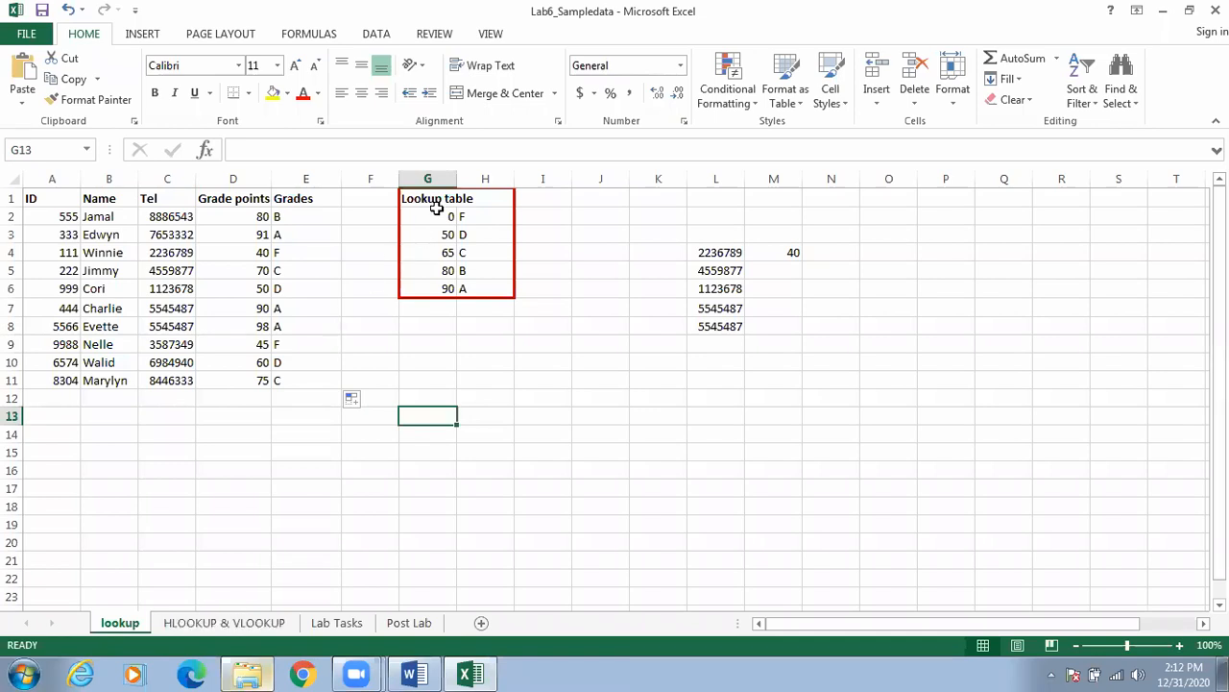
pyautogui.click(434, 273)
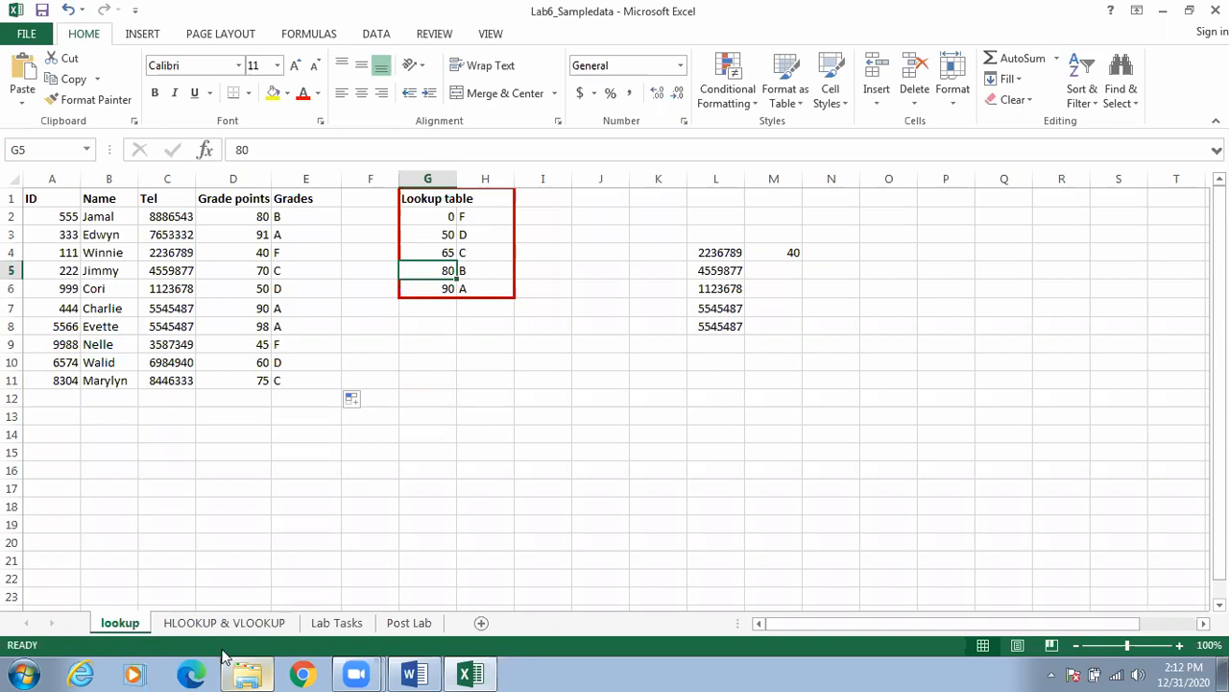
# In the HLOOKUP & VLOOKUP sheet, enter the labels Product in K4 and Price in K5.
pyautogui.click(240, 622)
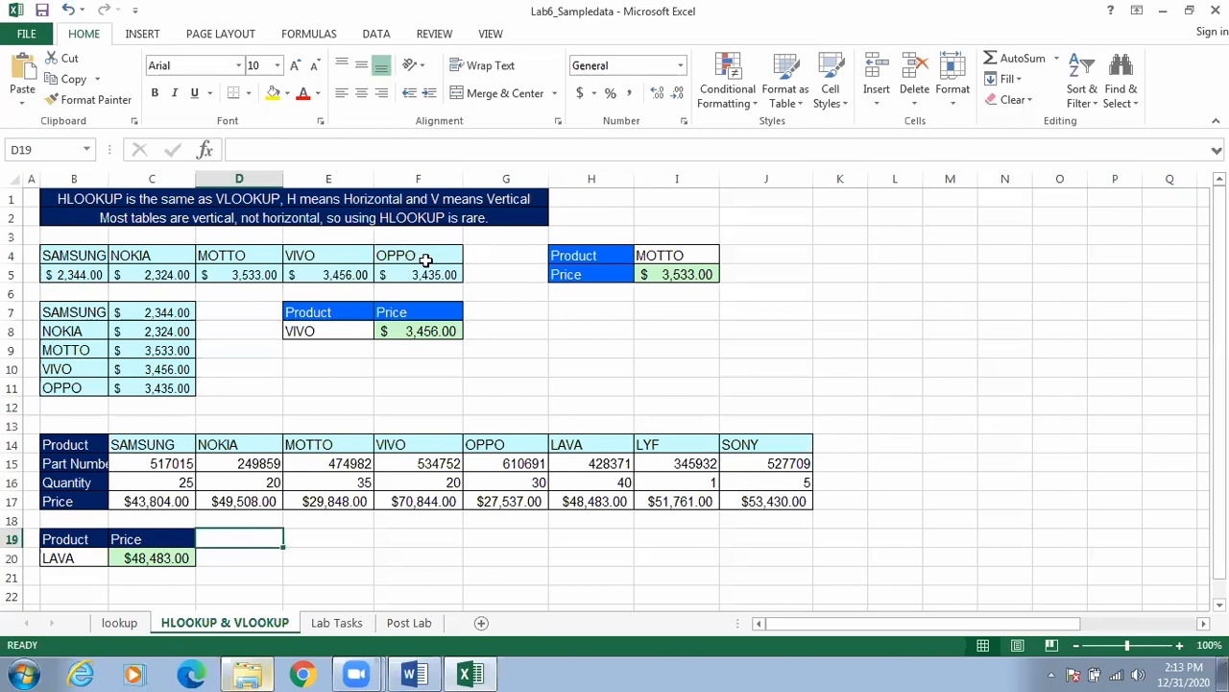
pyautogui.click(415, 330)
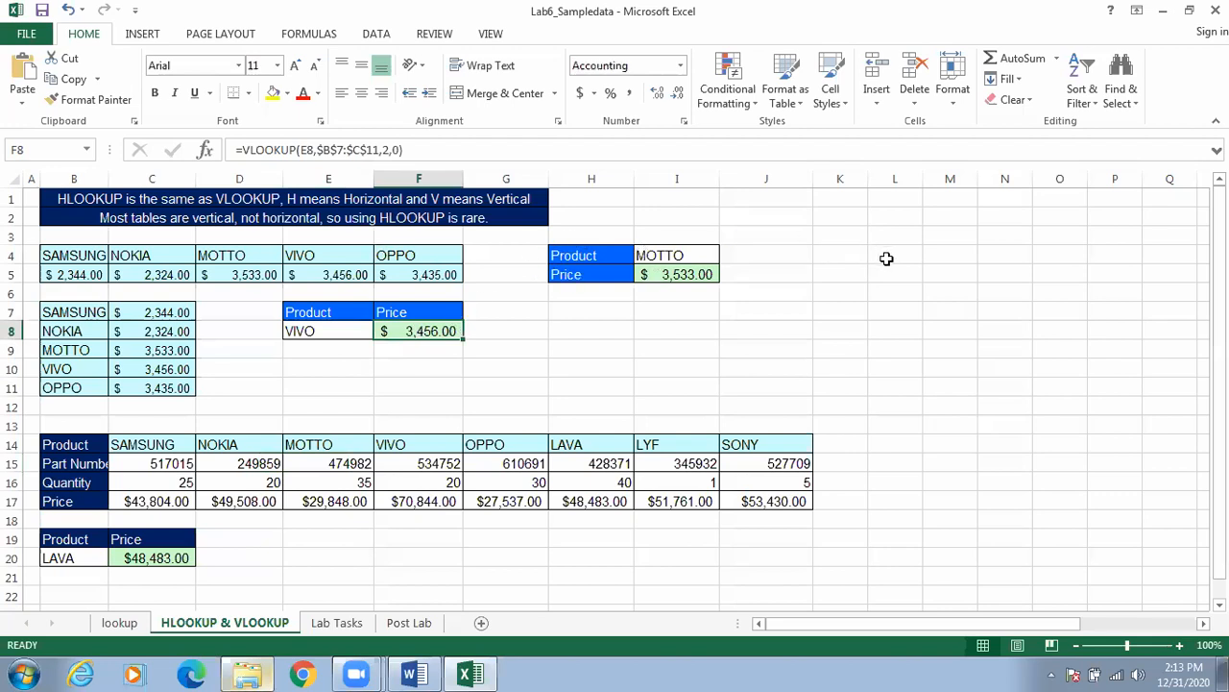
pyautogui.click(832, 257)
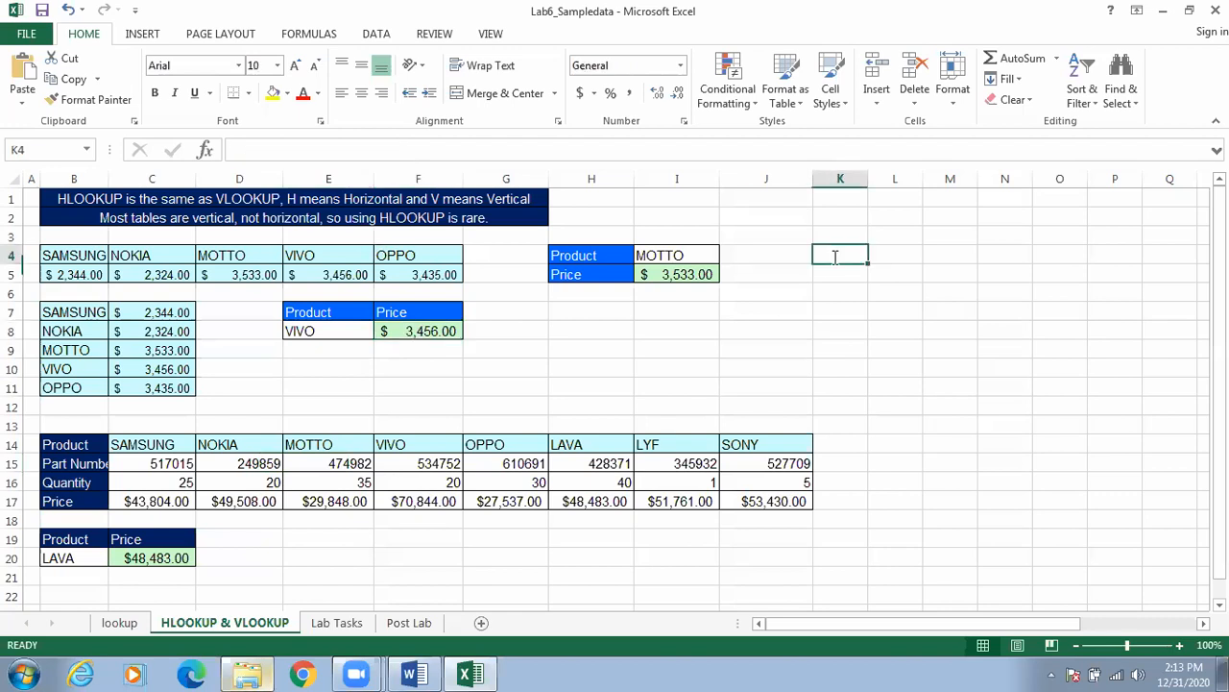
pyautogui.write('Product')
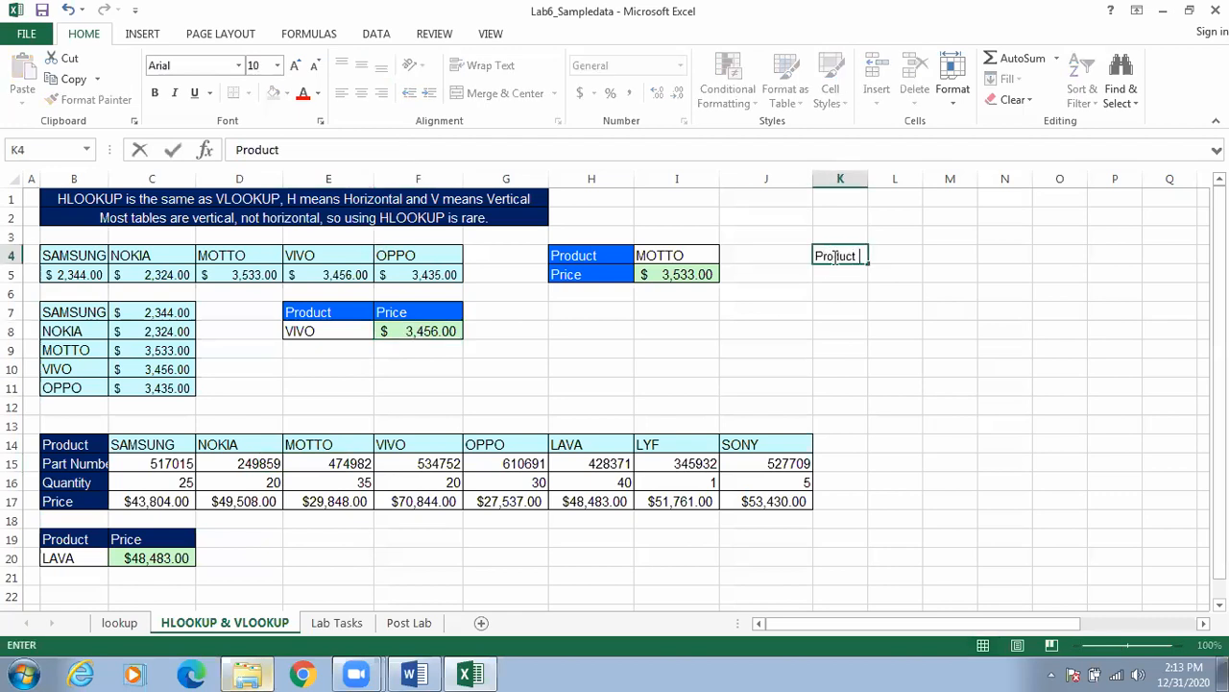
pyautogui.press('Tab')
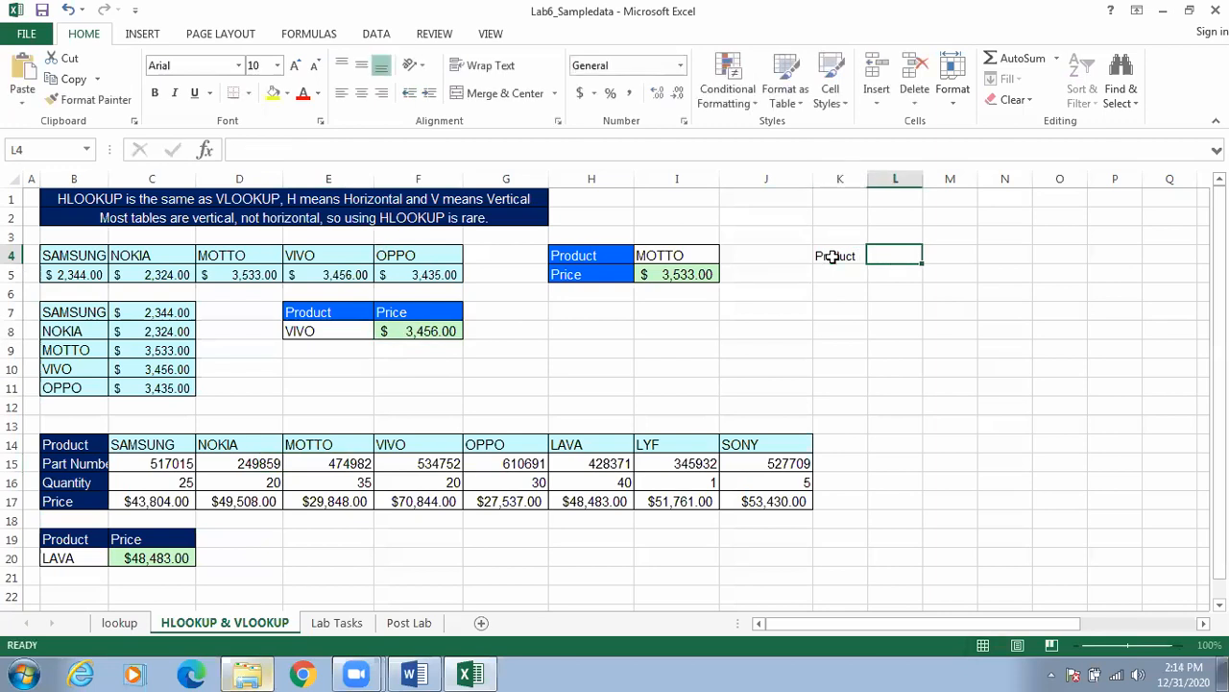
pyautogui.press('BackSpace')
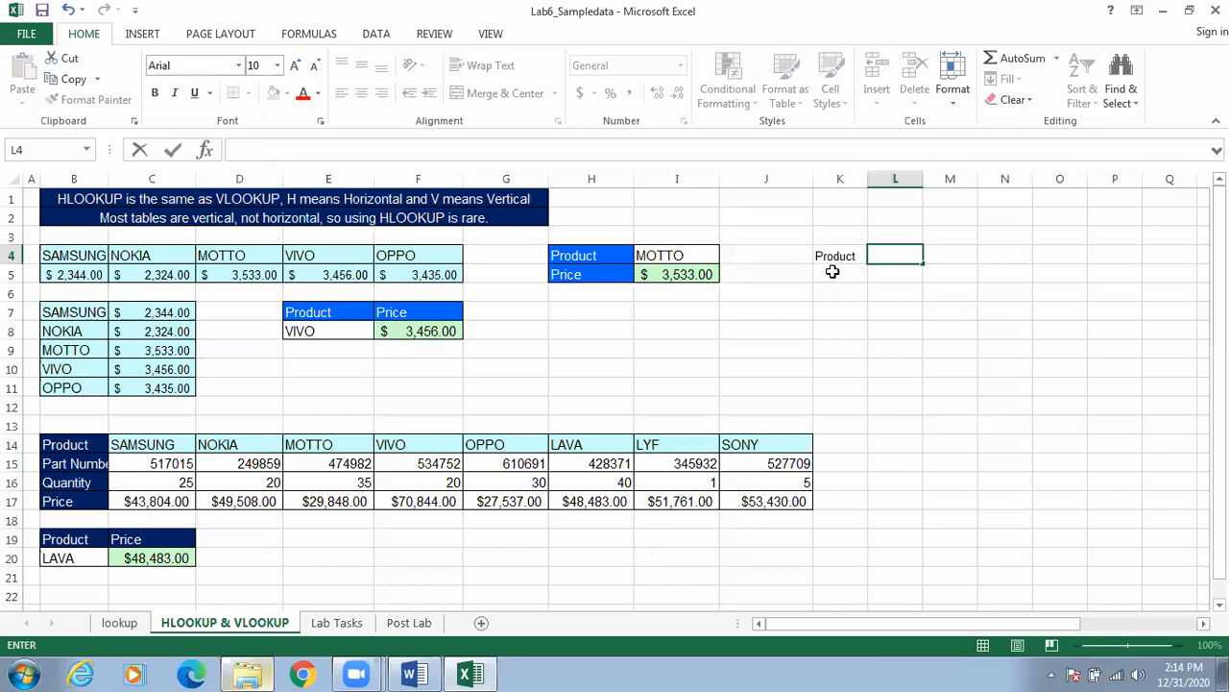
pyautogui.click(830, 284)
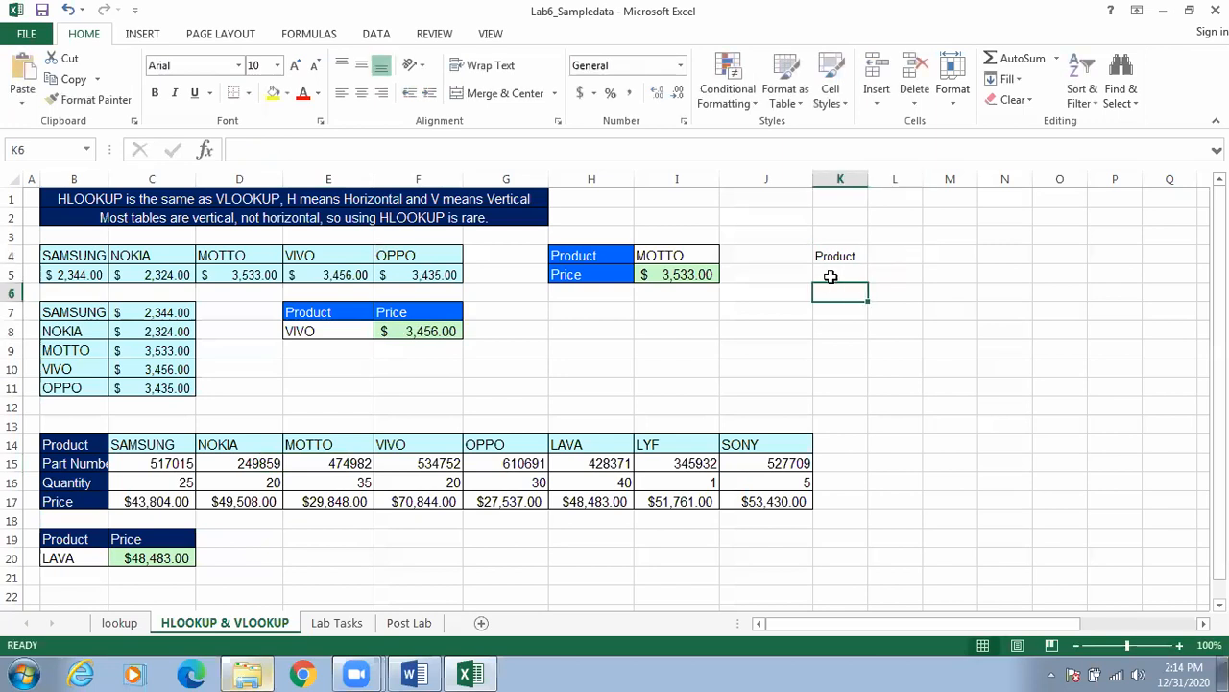
pyautogui.click(829, 273)
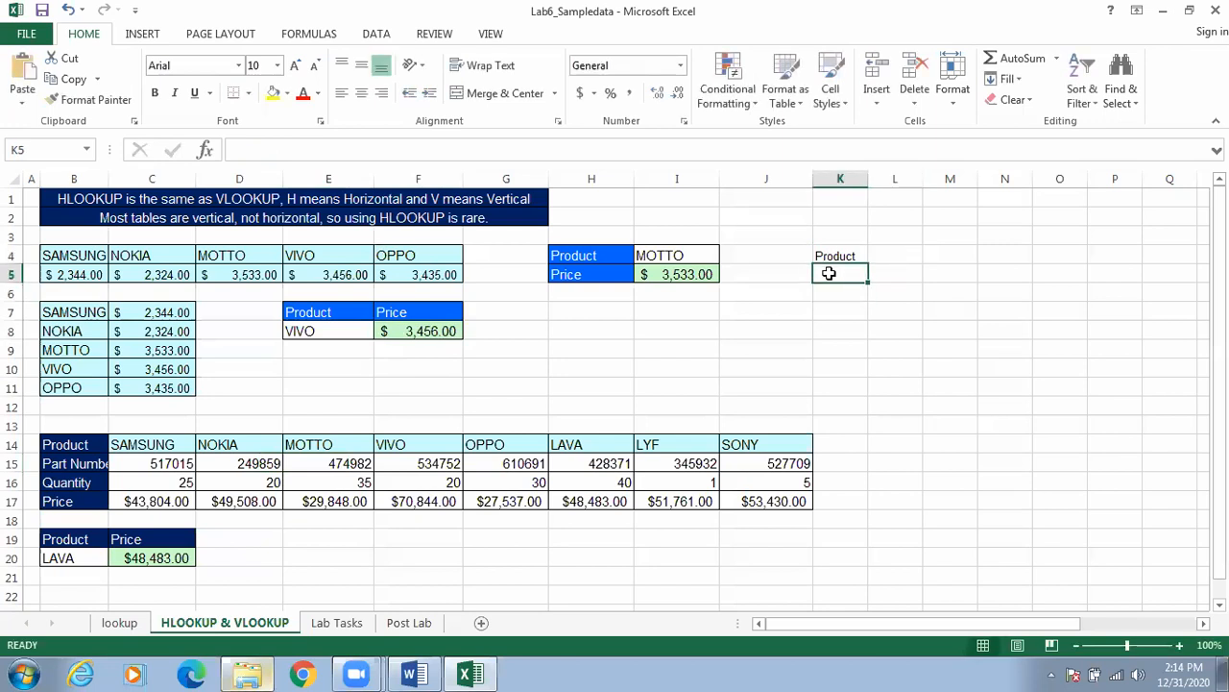
pyautogui.click(692, 275)
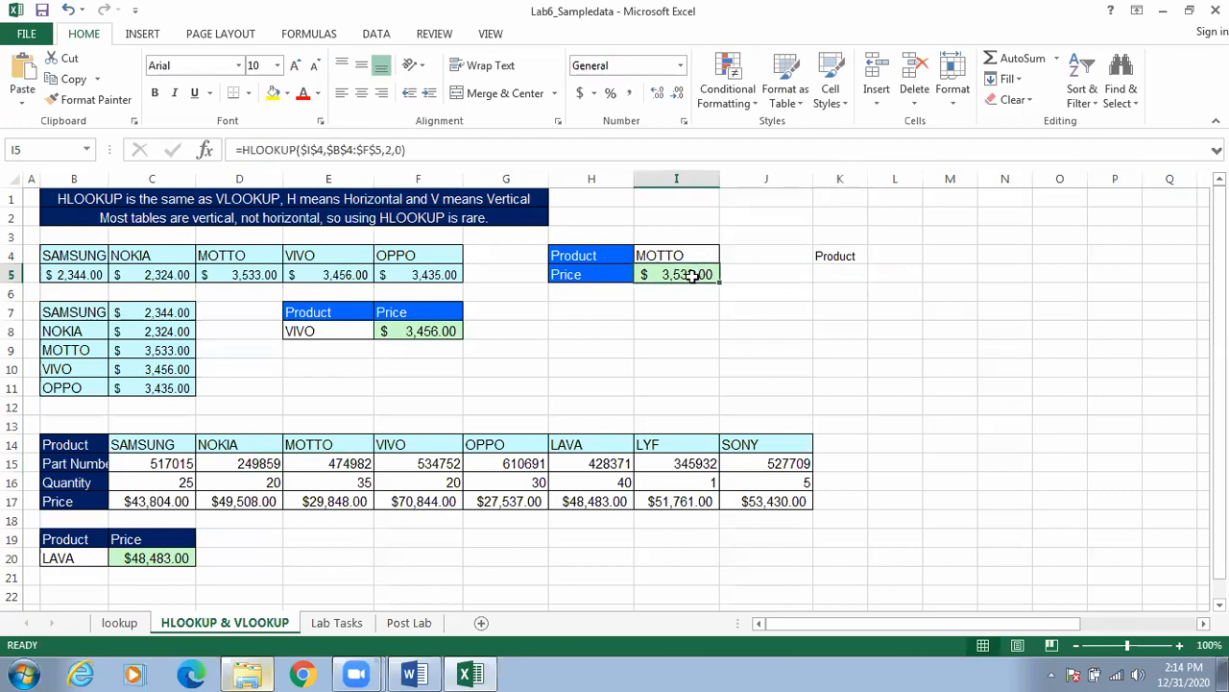
pyautogui.click(839, 276)
pyautogui.write('Price')
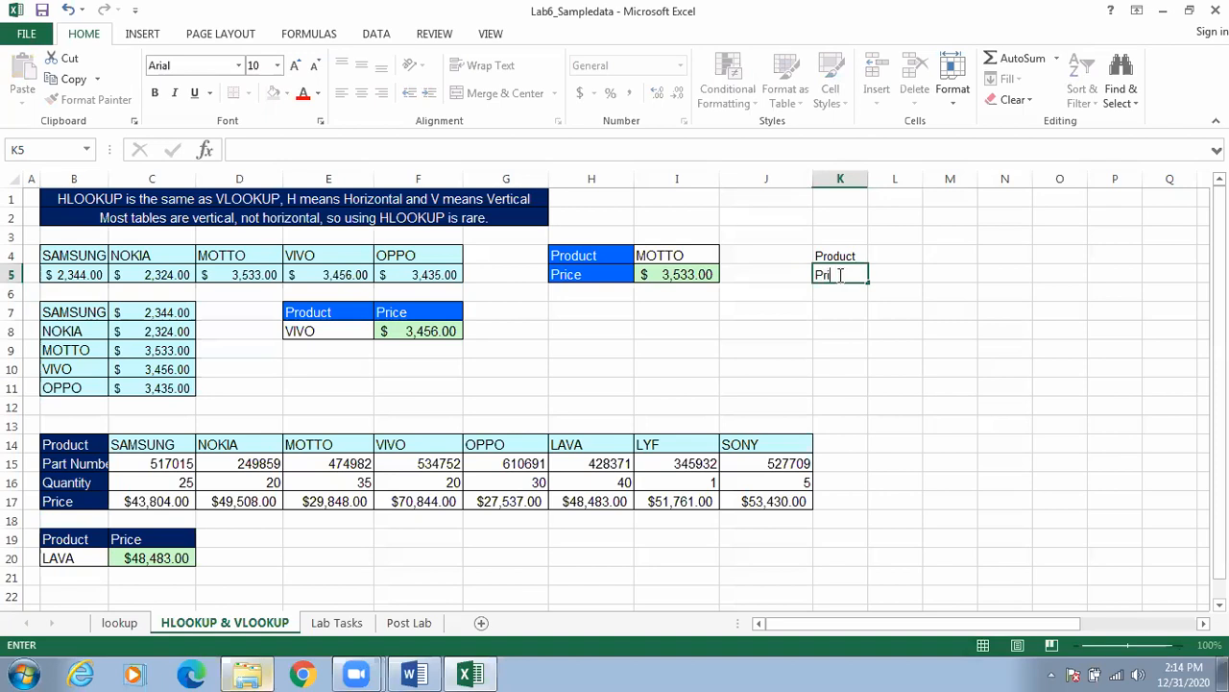
pyautogui.click(893, 257)
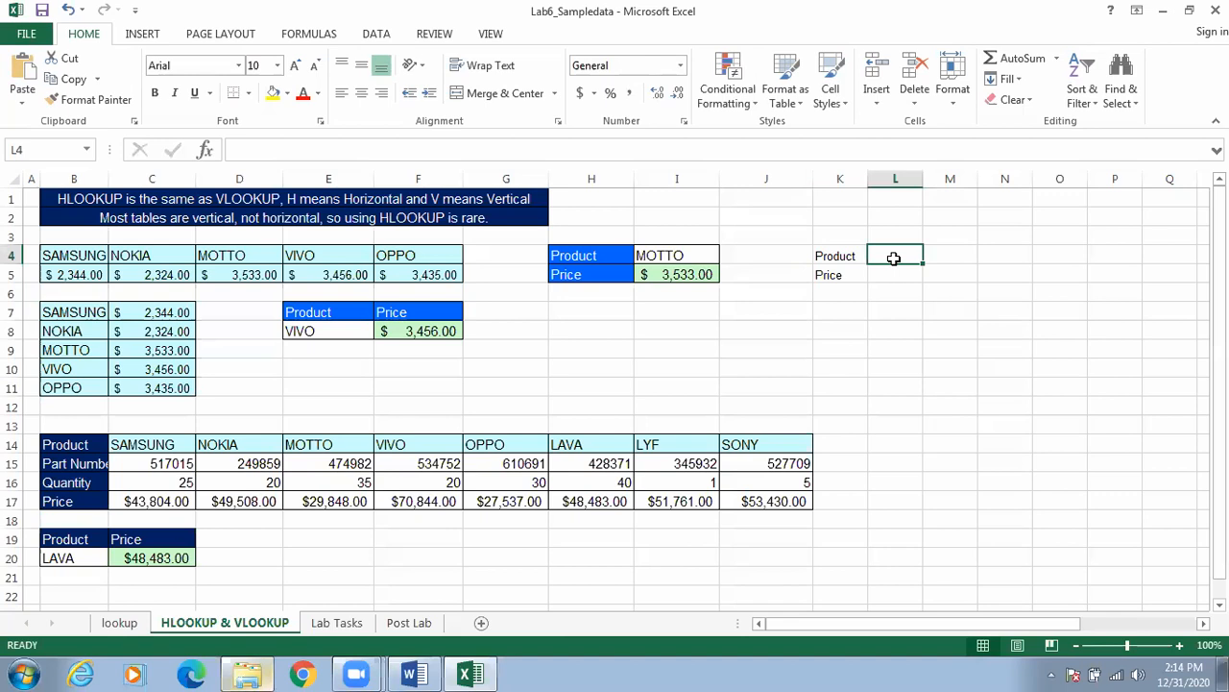
pyautogui.click(891, 276)
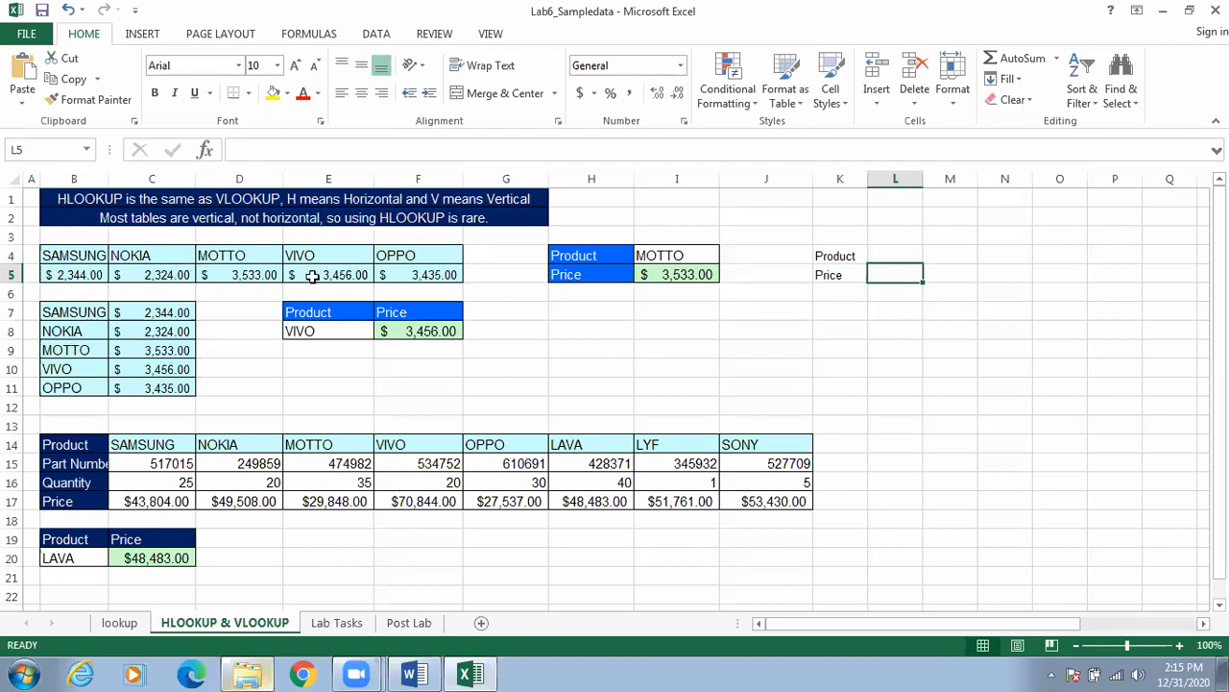
pyautogui.click(365, 670)
pyautogui.click(370, 632)
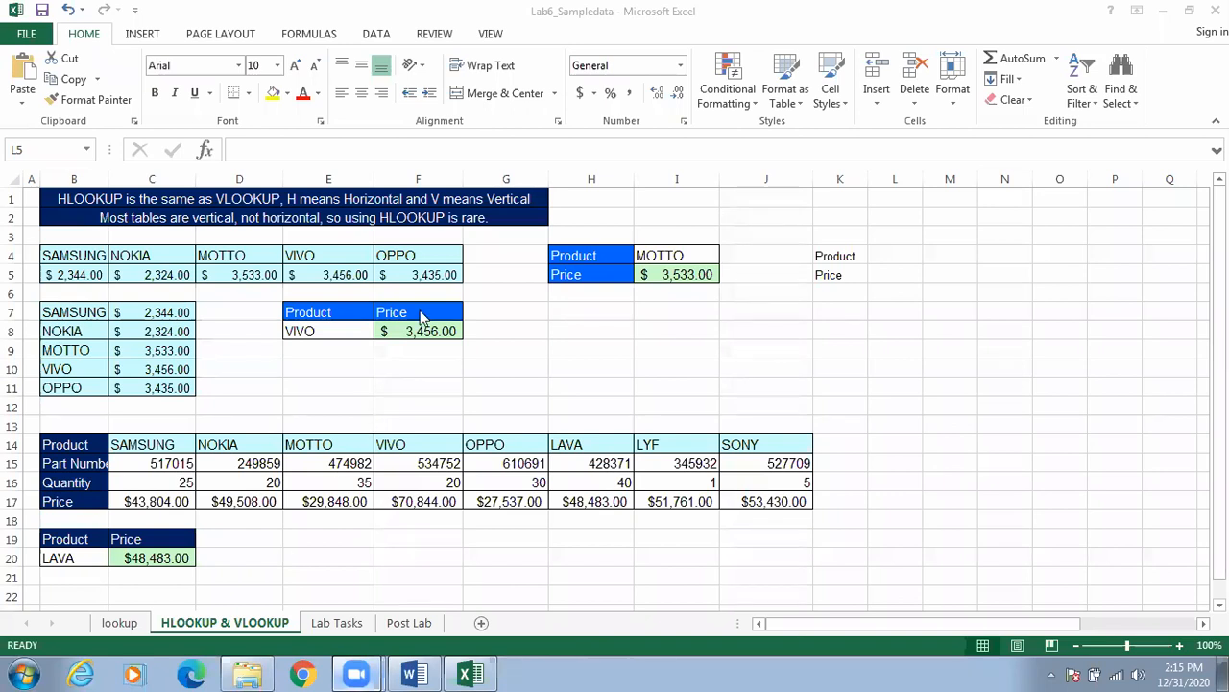
pyautogui.click(888, 273)
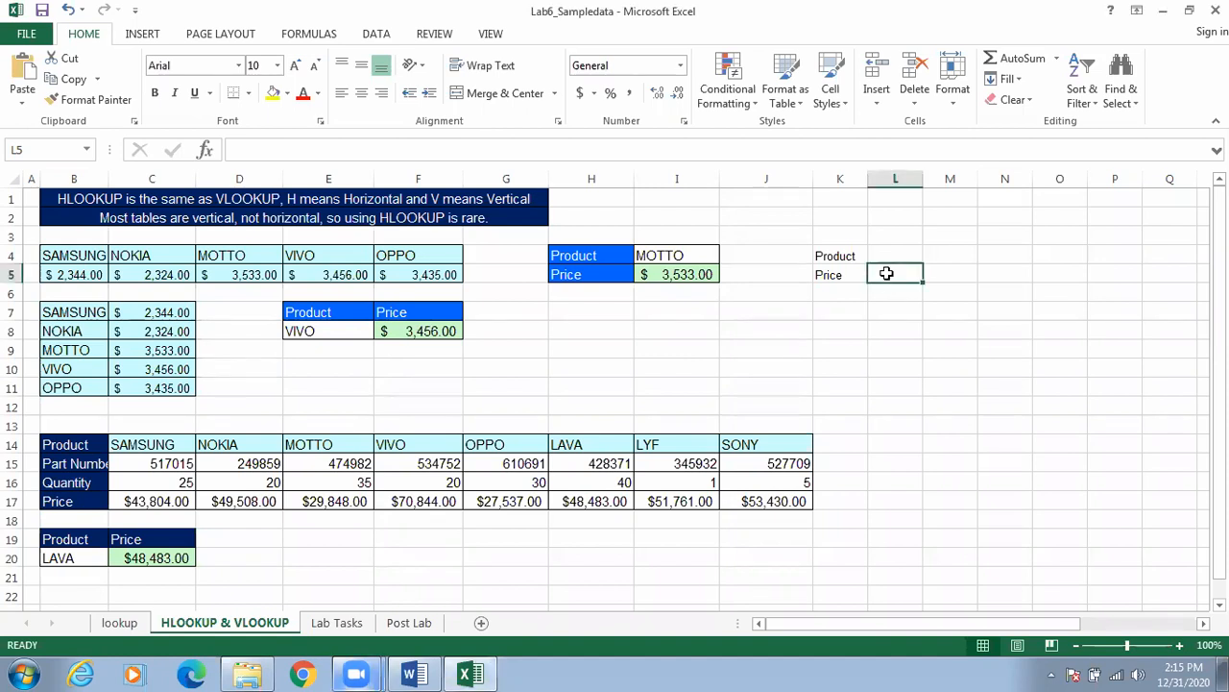
pyautogui.write('=')
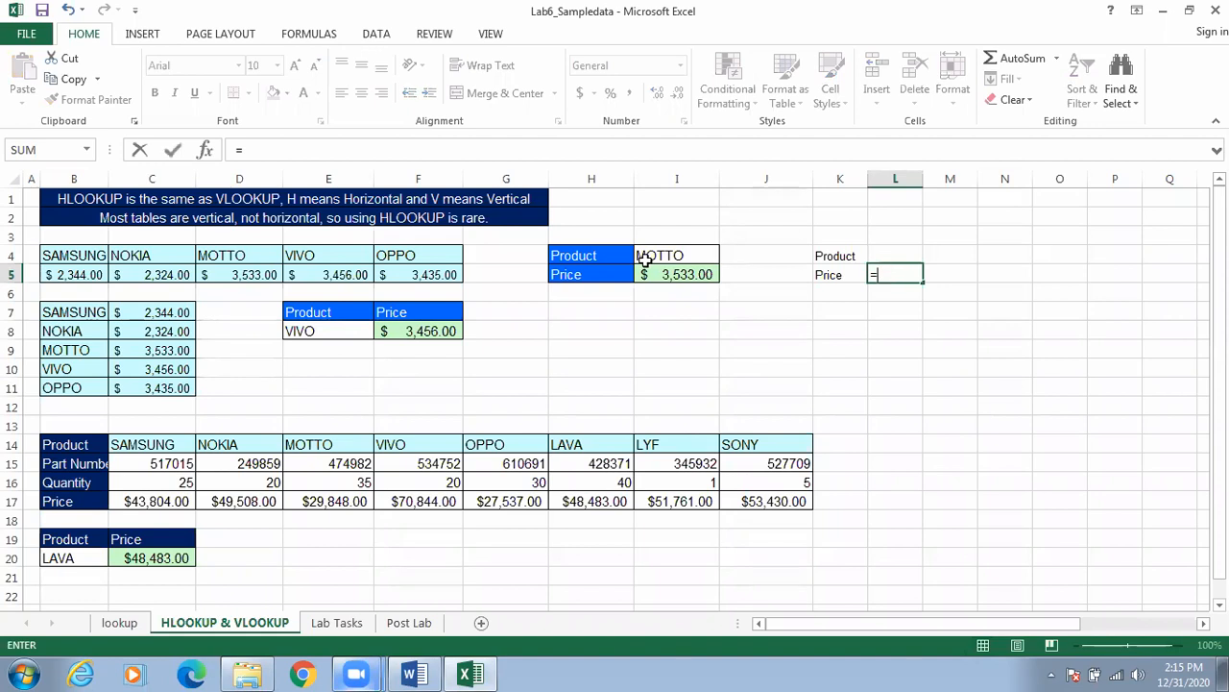
pyautogui.write('h')
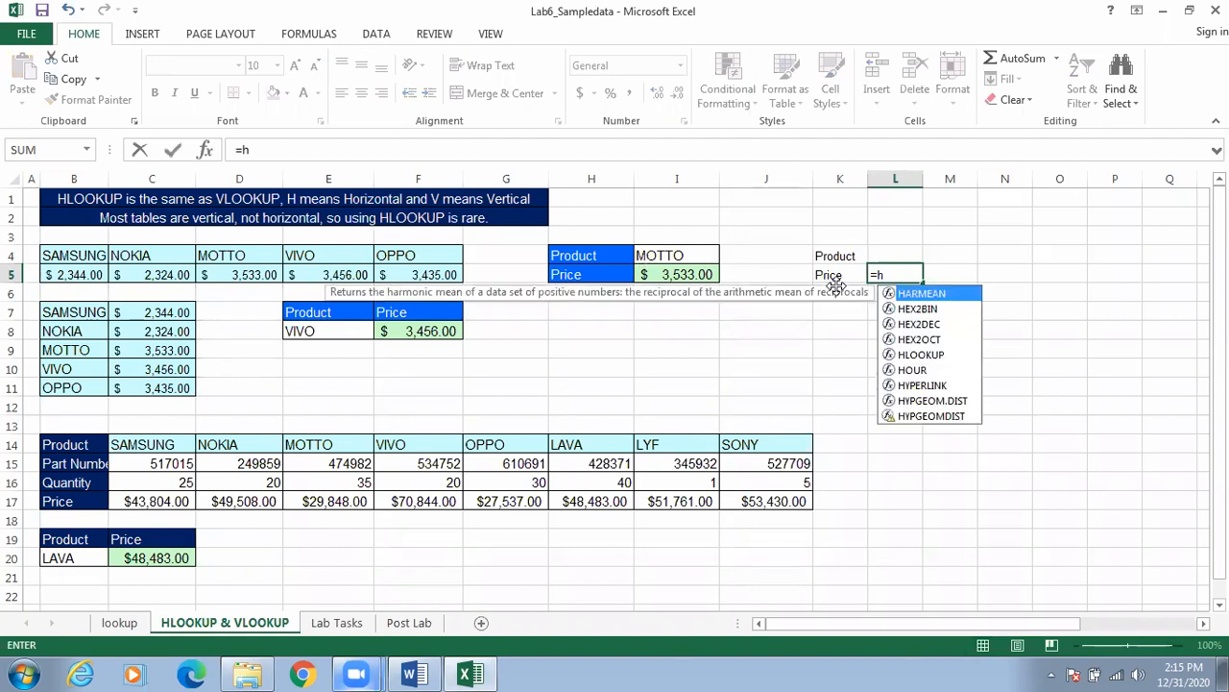
pyautogui.write('l')
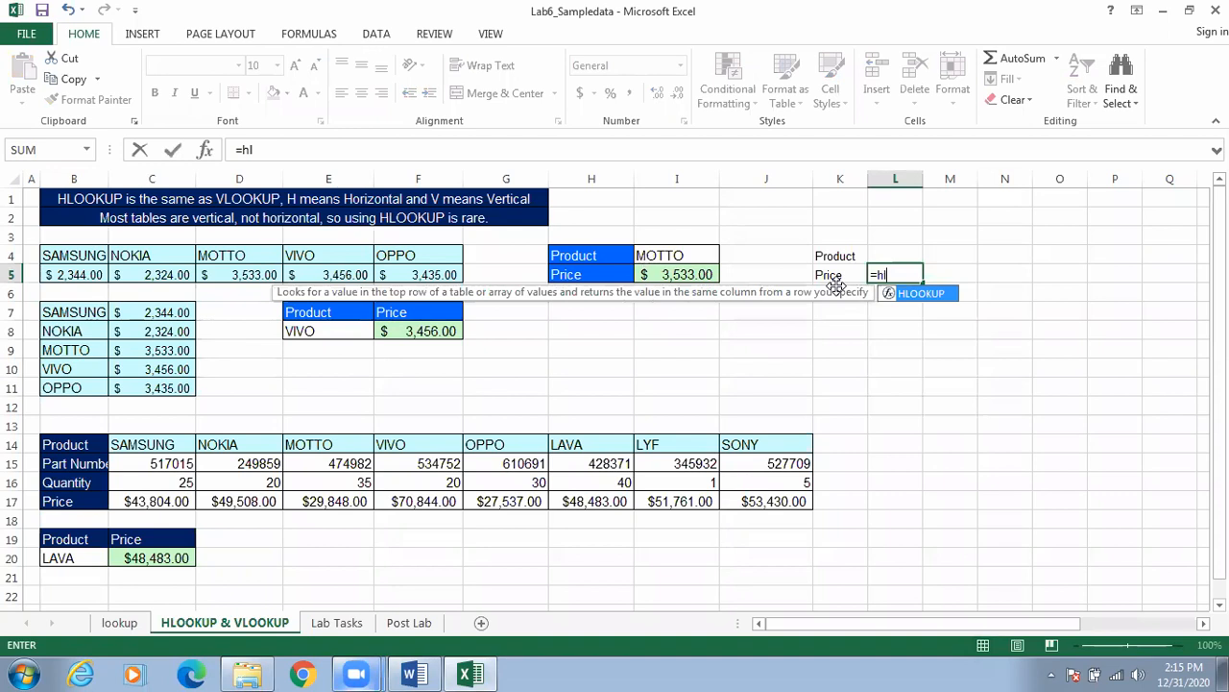
pyautogui.doubleClick(928, 296)
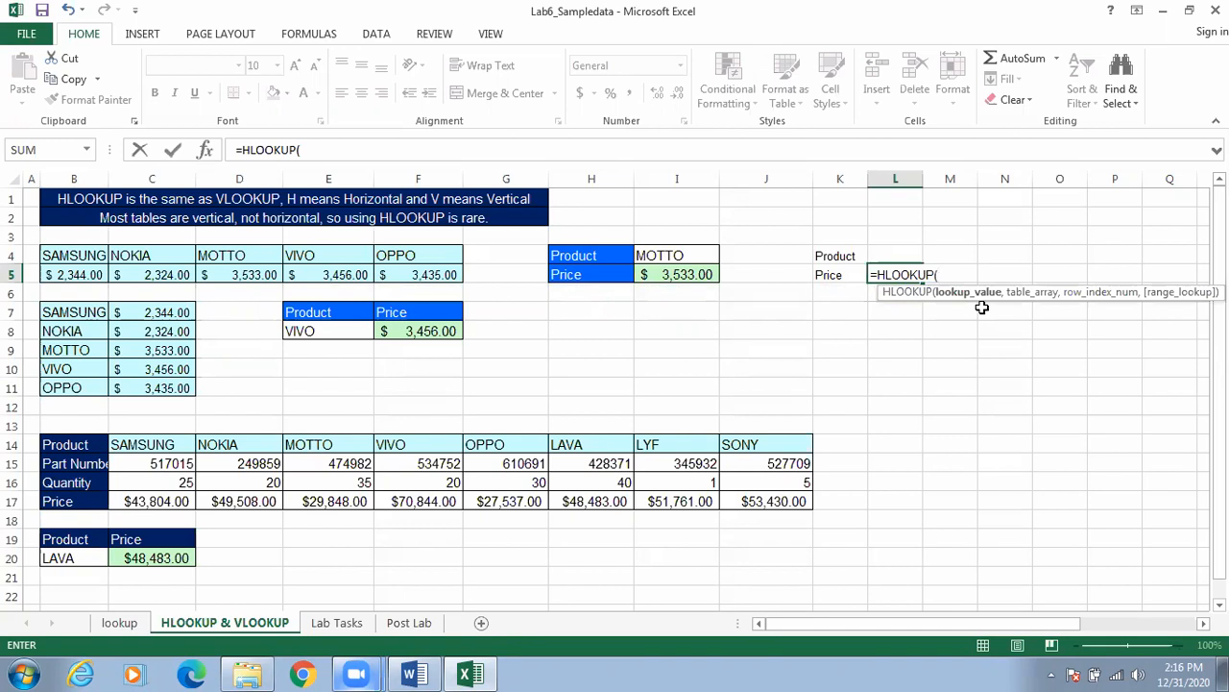
pyautogui.click(127, 625)
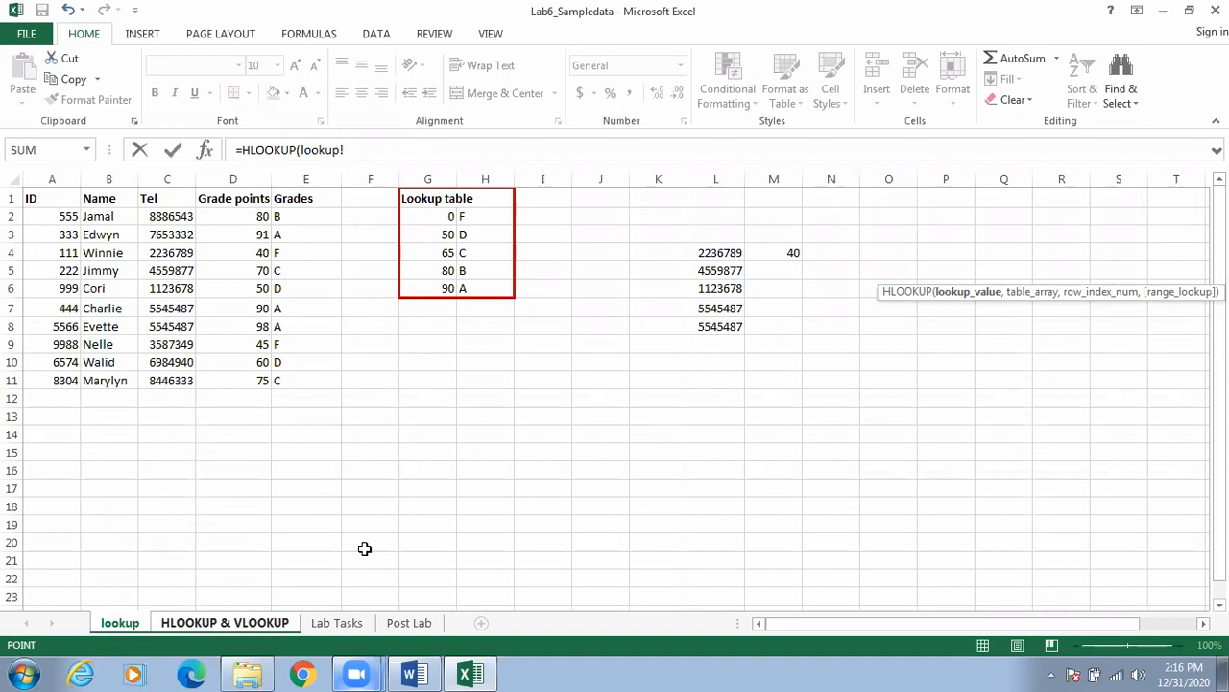
pyautogui.click(243, 624)
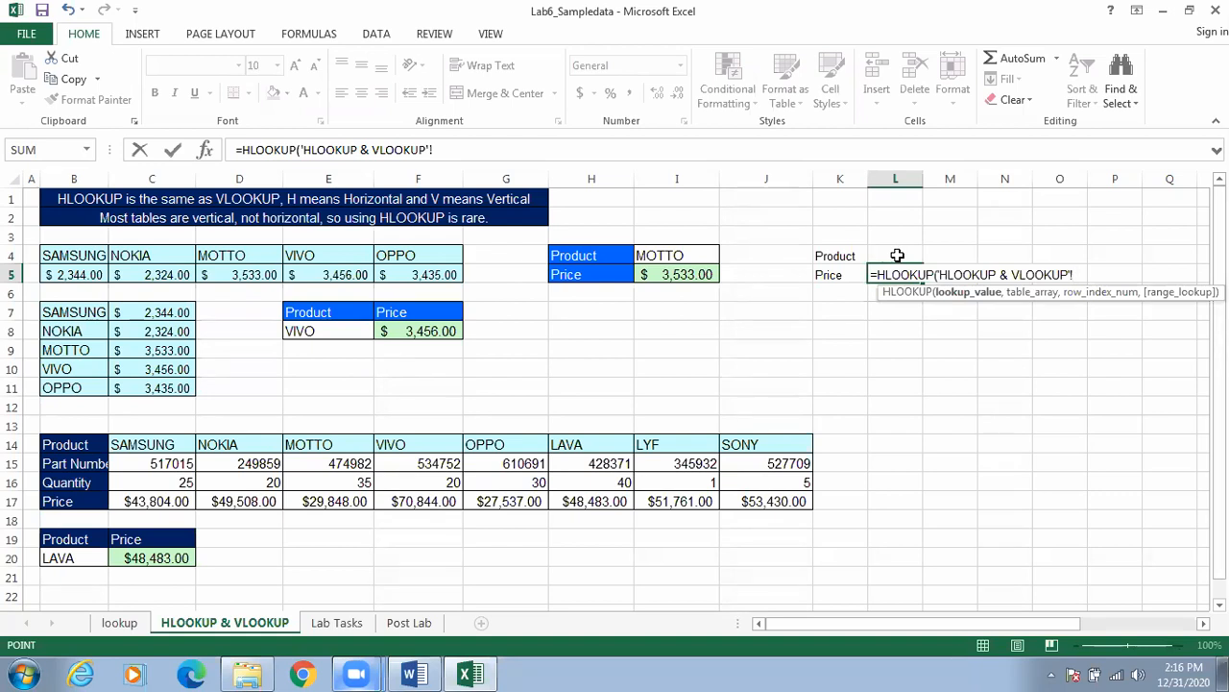
pyautogui.press('BackSpace')
pyautogui.press('BackSpace')
pyautogui.press('BackSpace')
pyautogui.press('BackSpace')
pyautogui.press('BackSpace')
pyautogui.press('BackSpace')
pyautogui.press('BackSpace')
pyautogui.press('BackSpace')
pyautogui.press('BackSpace')
pyautogui.press('BackSpace')
pyautogui.press('BackSpace')
pyautogui.press('BackSpace')
pyautogui.press('BackSpace')
pyautogui.press('BackSpace')
pyautogui.press('BackSpace')
pyautogui.press('BackSpace')
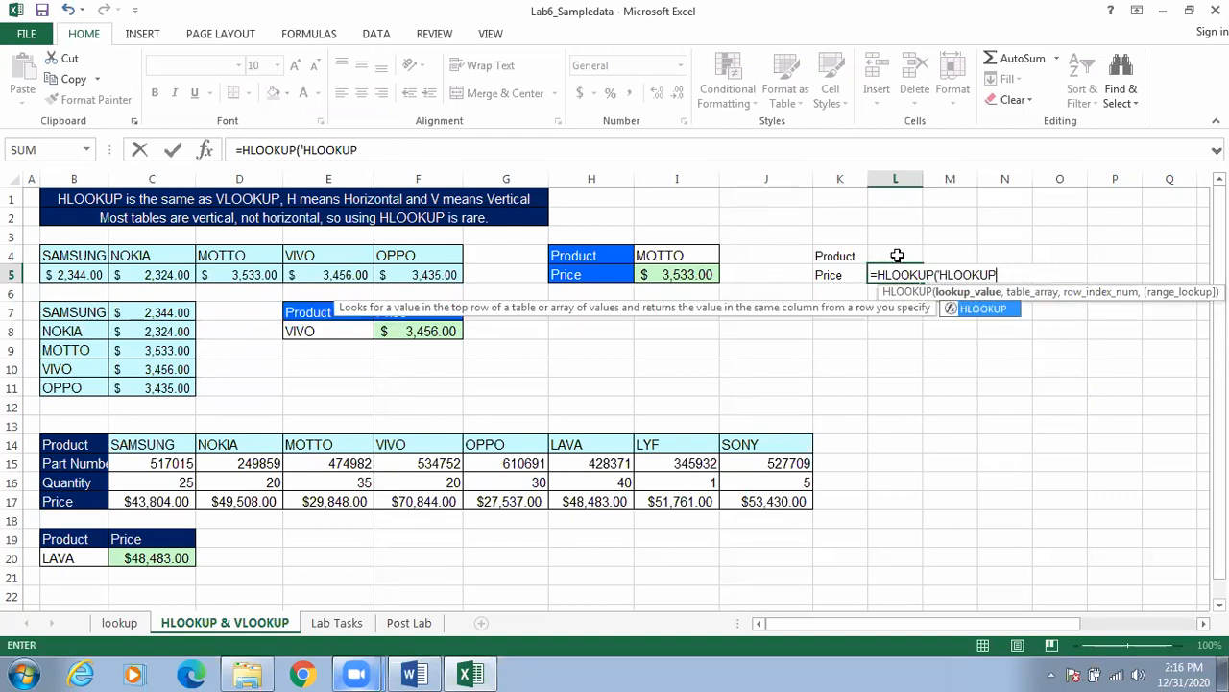
pyautogui.press('BackSpace')
pyautogui.press('BackSpace')
pyautogui.press('BackSpace')
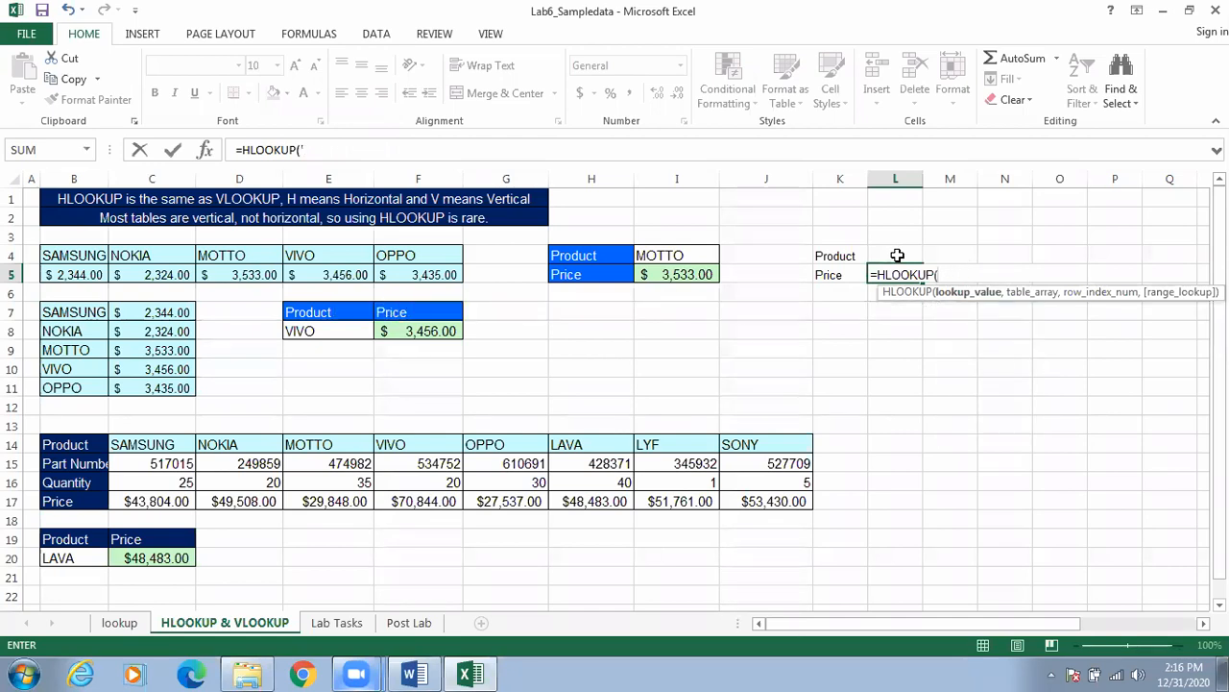
pyautogui.click(897, 254)
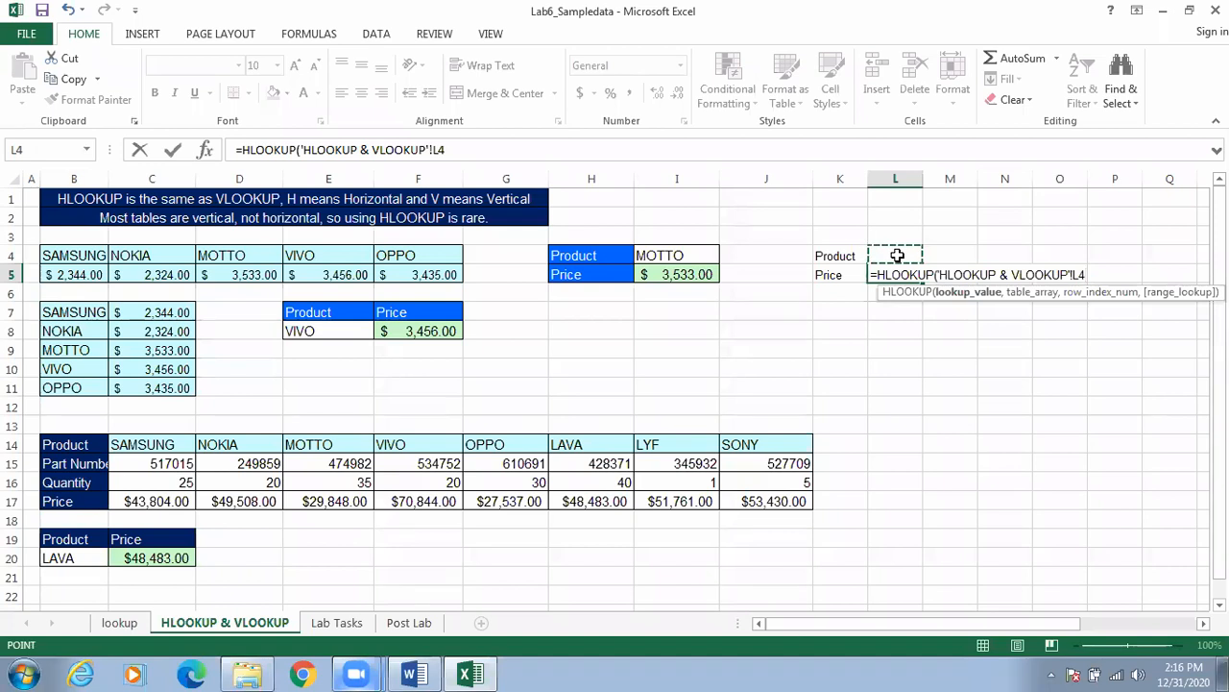
pyautogui.press('BackSpace')
pyautogui.press('BackSpace')
pyautogui.press('BackSpace')
pyautogui.press('BackSpace')
pyautogui.press('BackSpace')
pyautogui.press('BackSpace')
pyautogui.press('BackSpace')
pyautogui.press('BackSpace')
pyautogui.press('BackSpace')
pyautogui.press('BackSpace')
pyautogui.press('BackSpace')
pyautogui.press('BackSpace')
pyautogui.press('BackSpace')
pyautogui.press('BackSpace')
pyautogui.press('BackSpace')
pyautogui.press('BackSpace')
pyautogui.press('BackSpace')
pyautogui.press('BackSpace')
pyautogui.press('BackSpace')
pyautogui.press('BackSpace')
pyautogui.press('Escape')
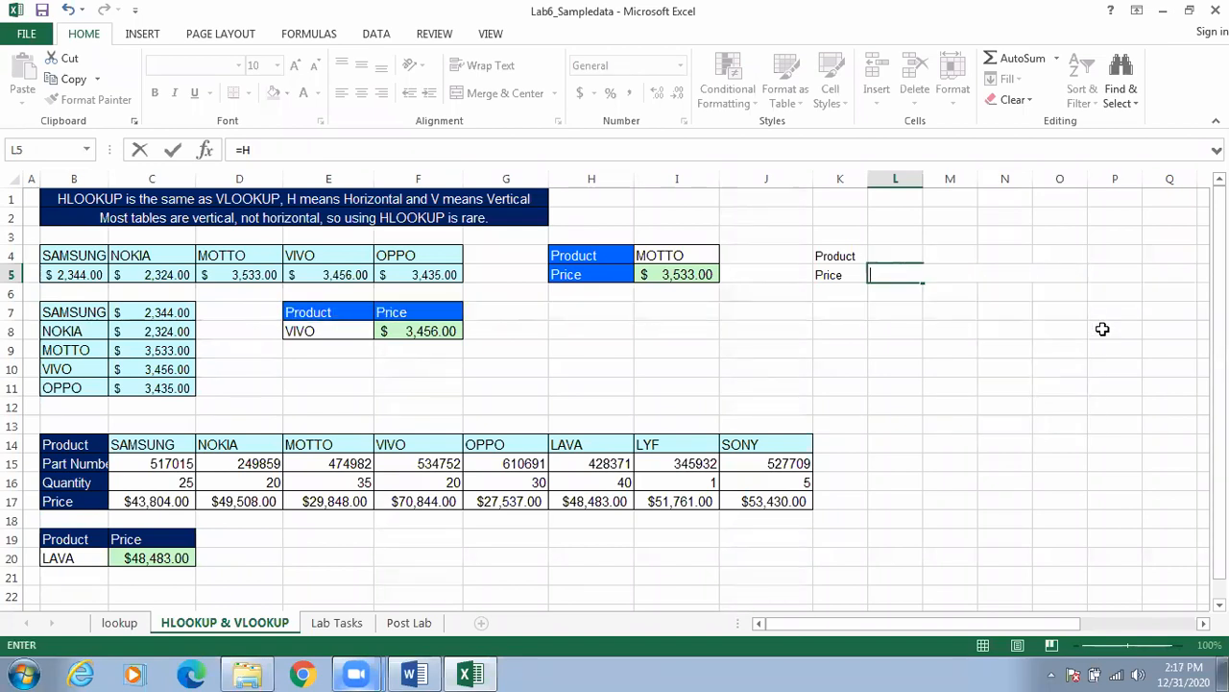
pyautogui.click(970, 330)
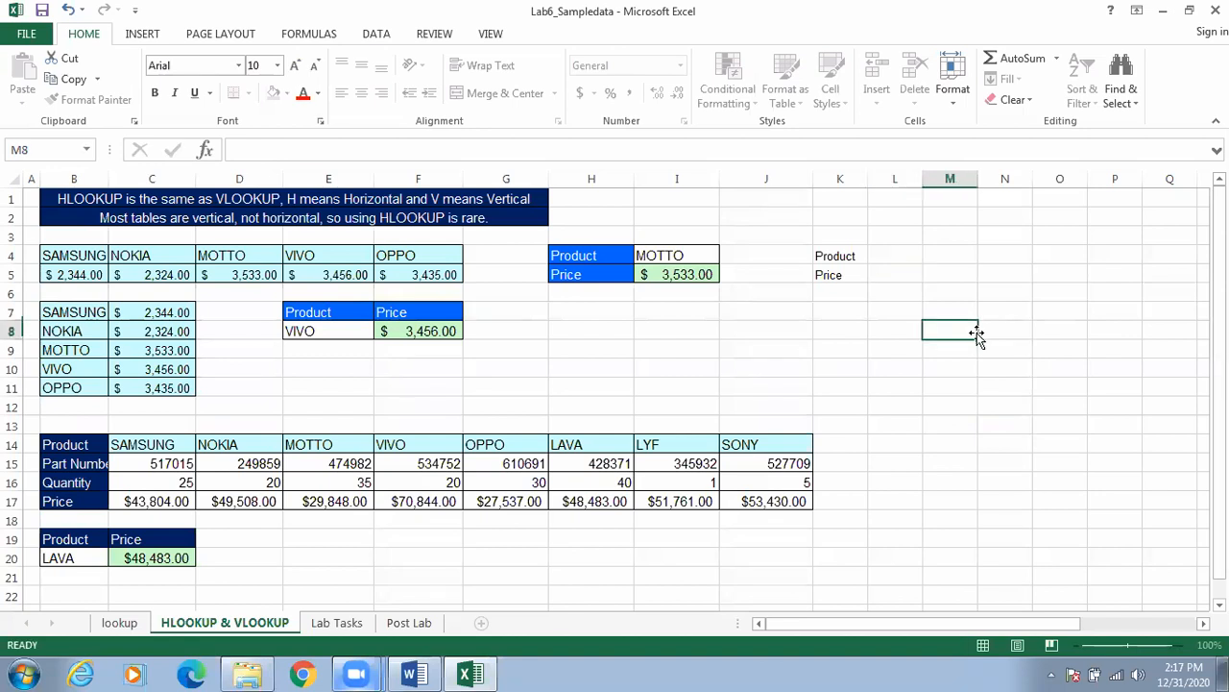
pyautogui.click(891, 273)
pyautogui.write('=hloo')
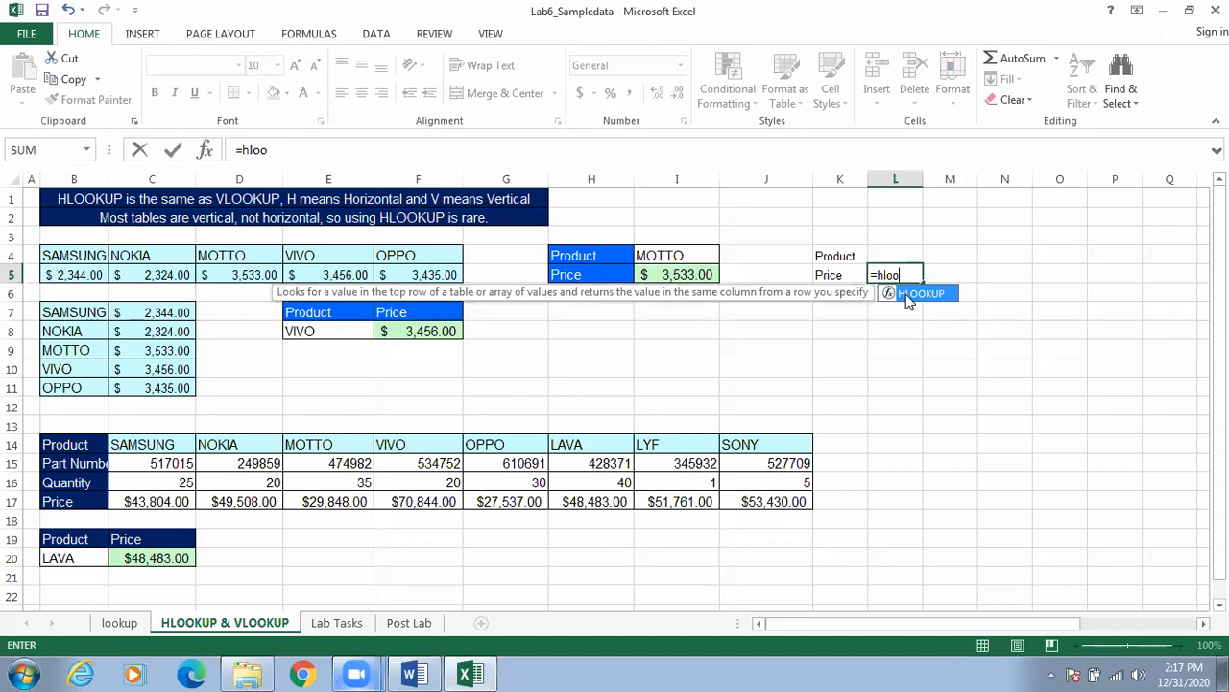
pyautogui.doubleClick(909, 294)
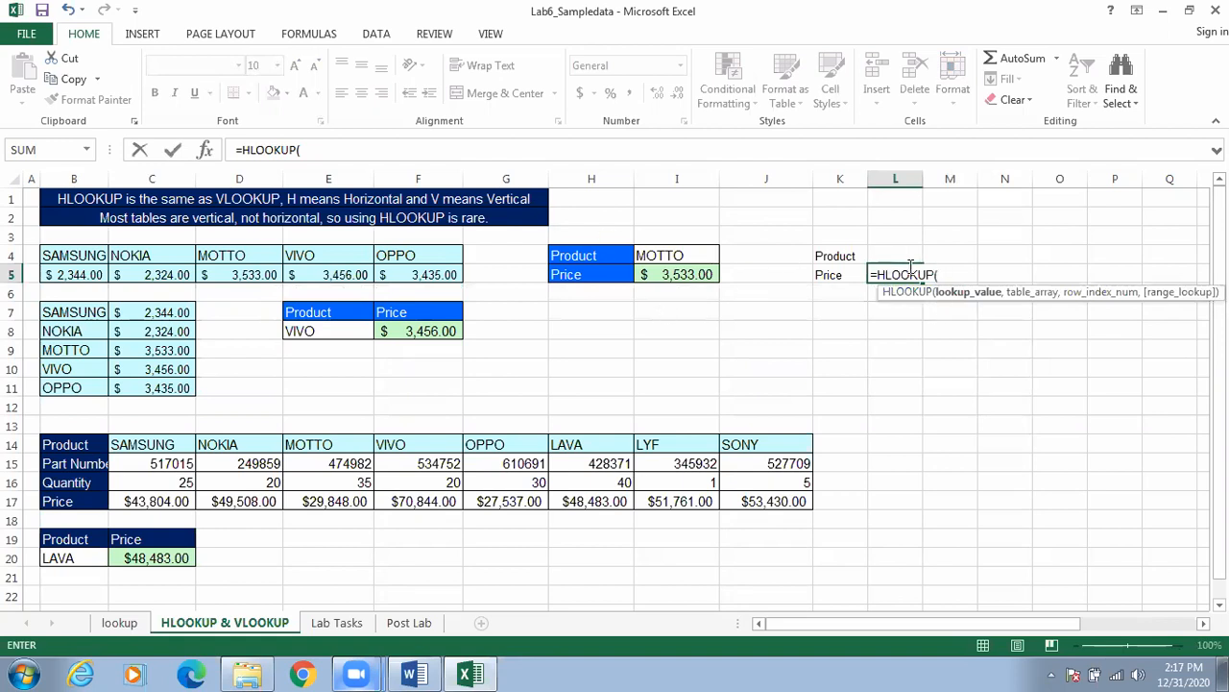
pyautogui.click(889, 253)
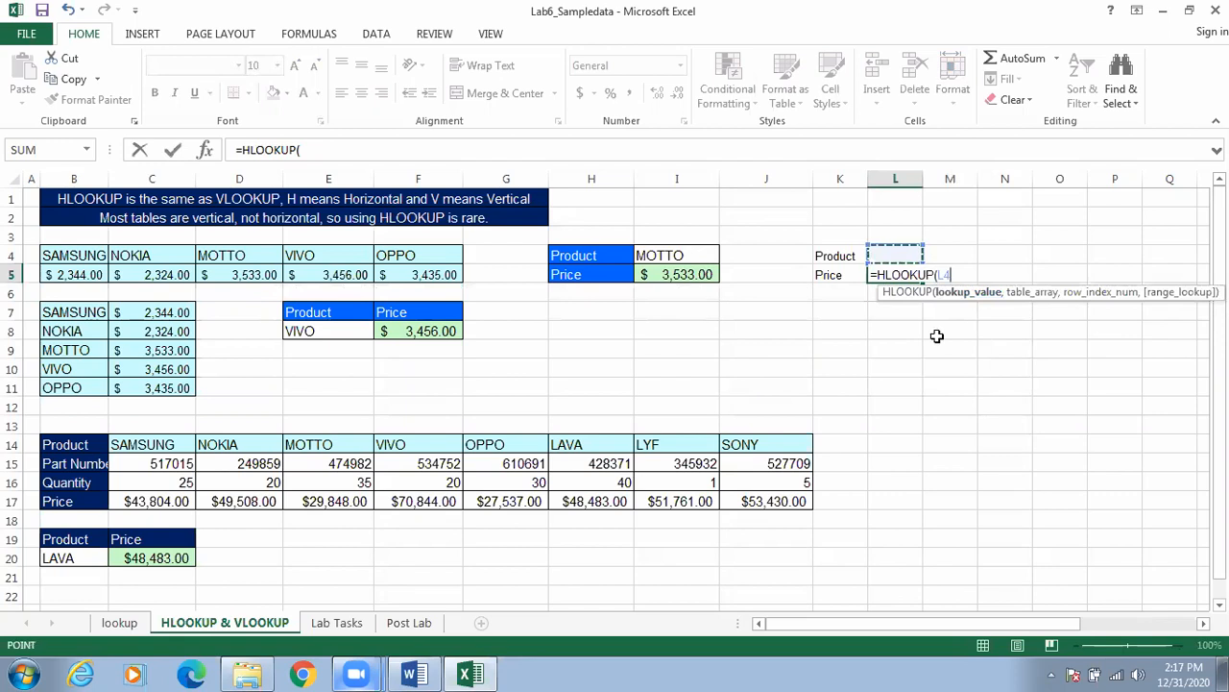
pyautogui.write(',')
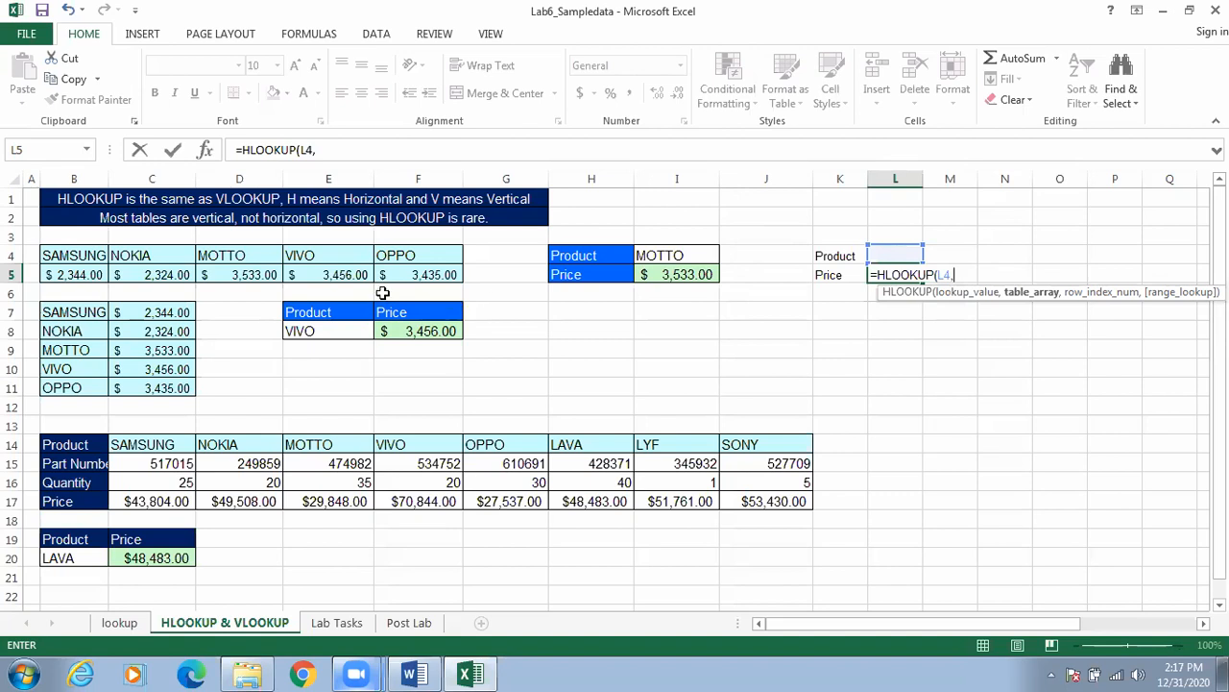
pyautogui.moveTo(43, 256); pyautogui.dragTo(411, 273)
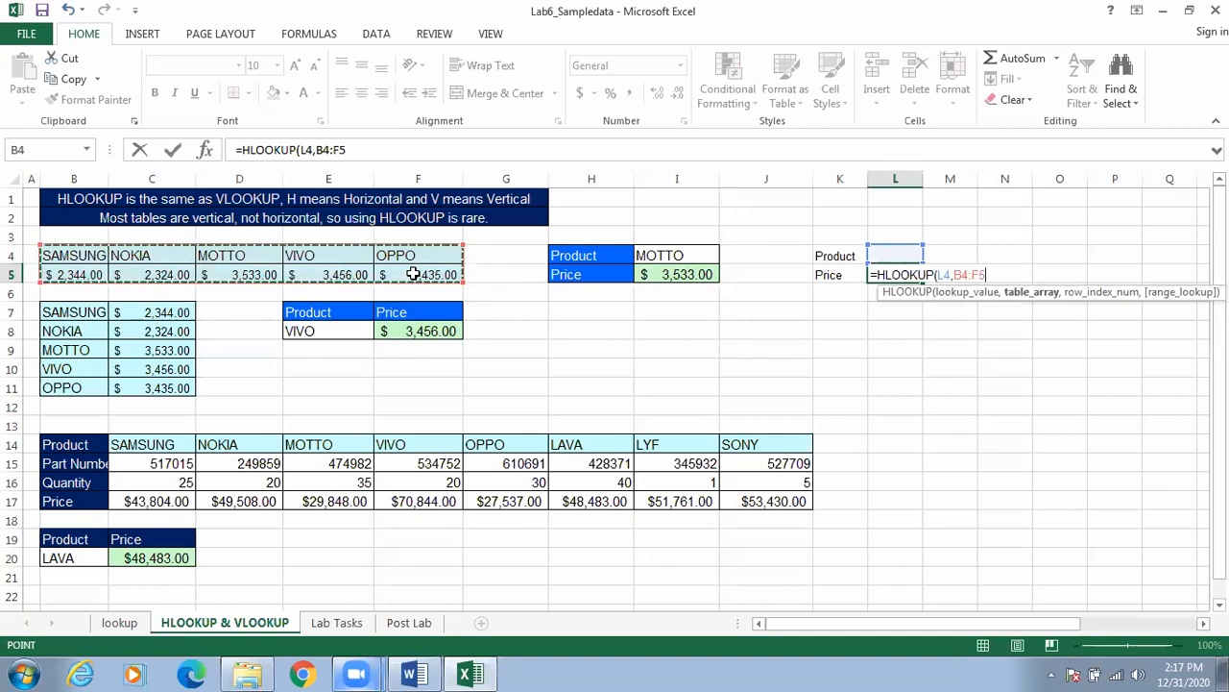
pyautogui.write(',2')
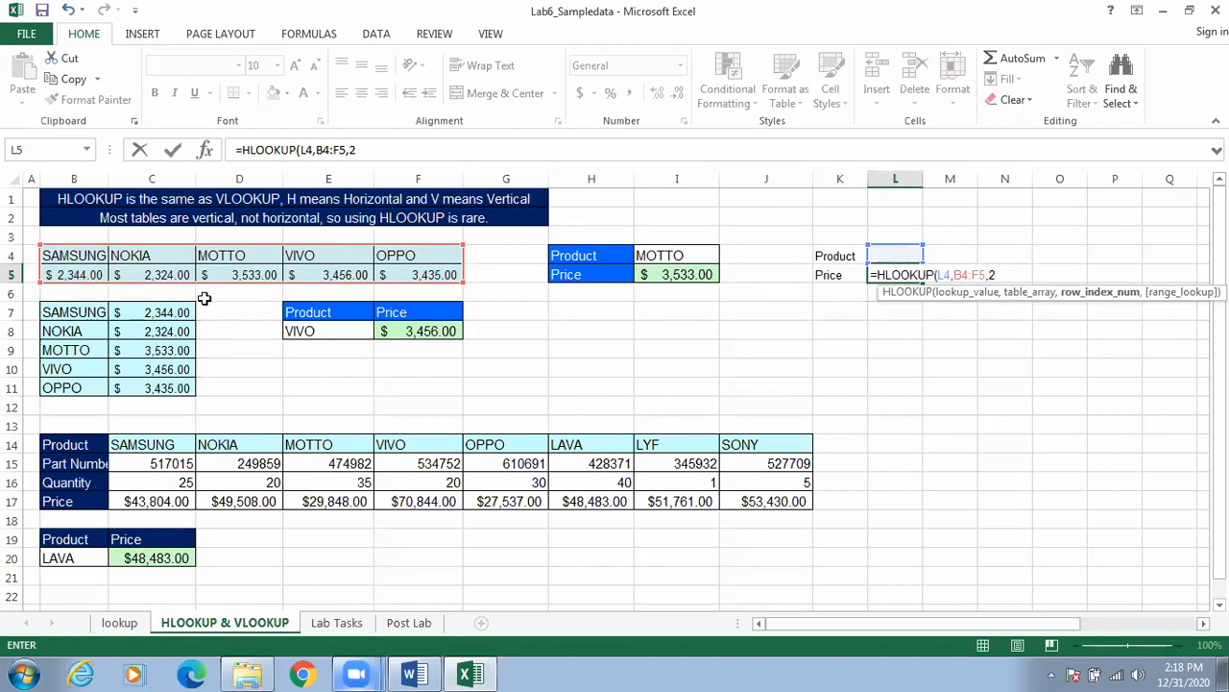
pyautogui.write(',')
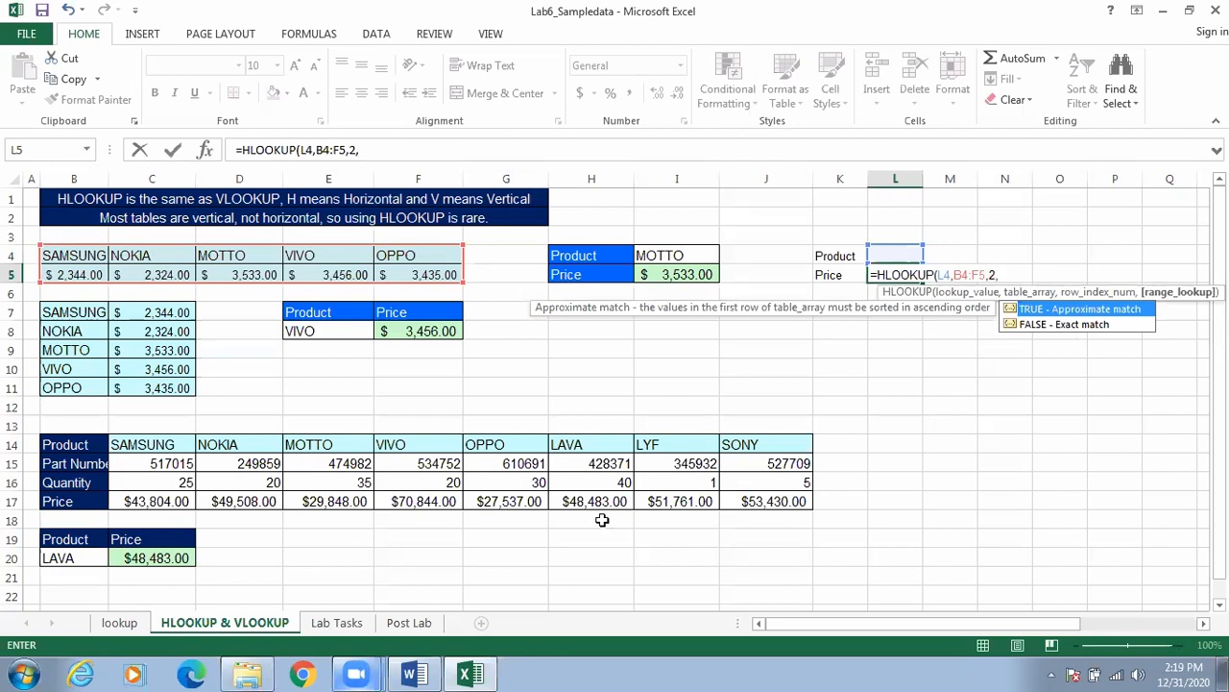
pyautogui.press('Escape')
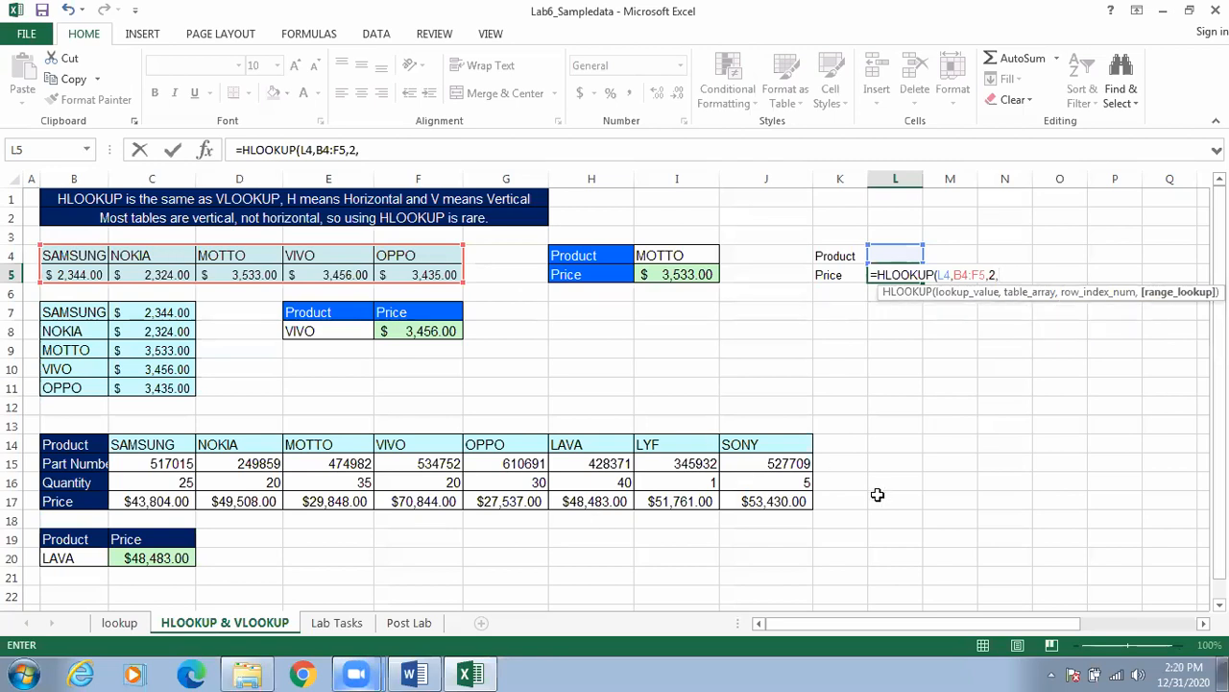
pyautogui.click(1005, 274)
pyautogui.press('Escape')
# Review the lookup table on the lookup sheet, and return to the HLOOKUP & VLOOKUP sheet.
pyautogui.click(133, 634)
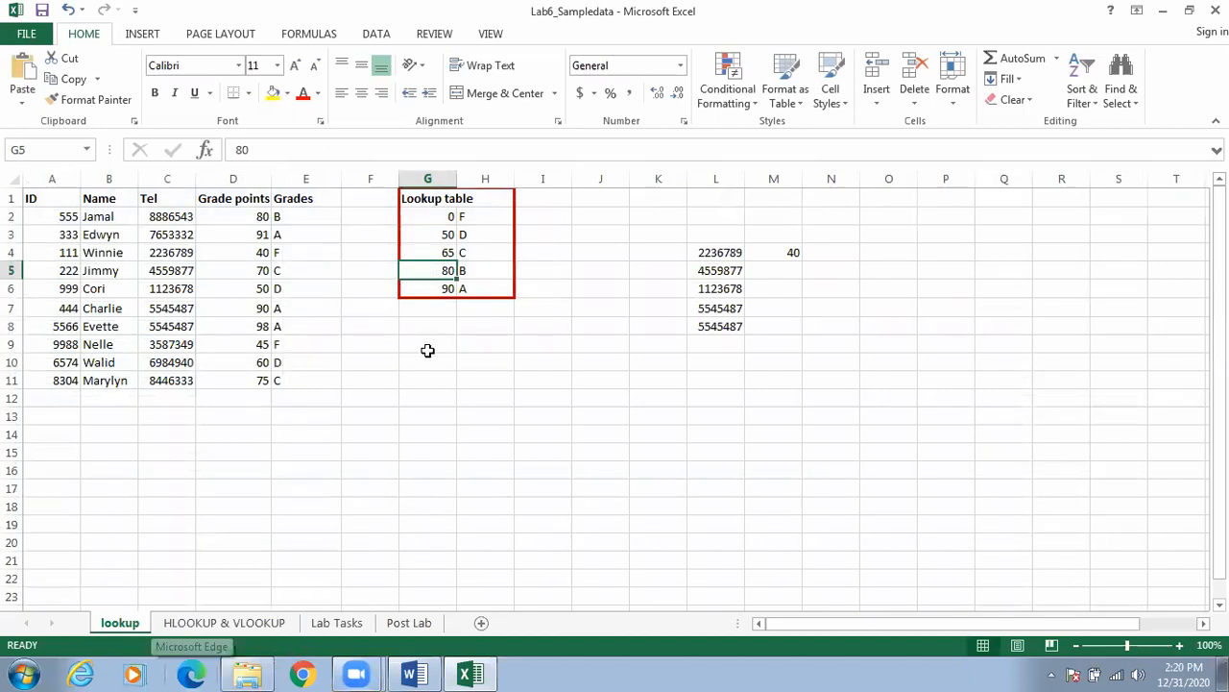
pyautogui.click(427, 351)
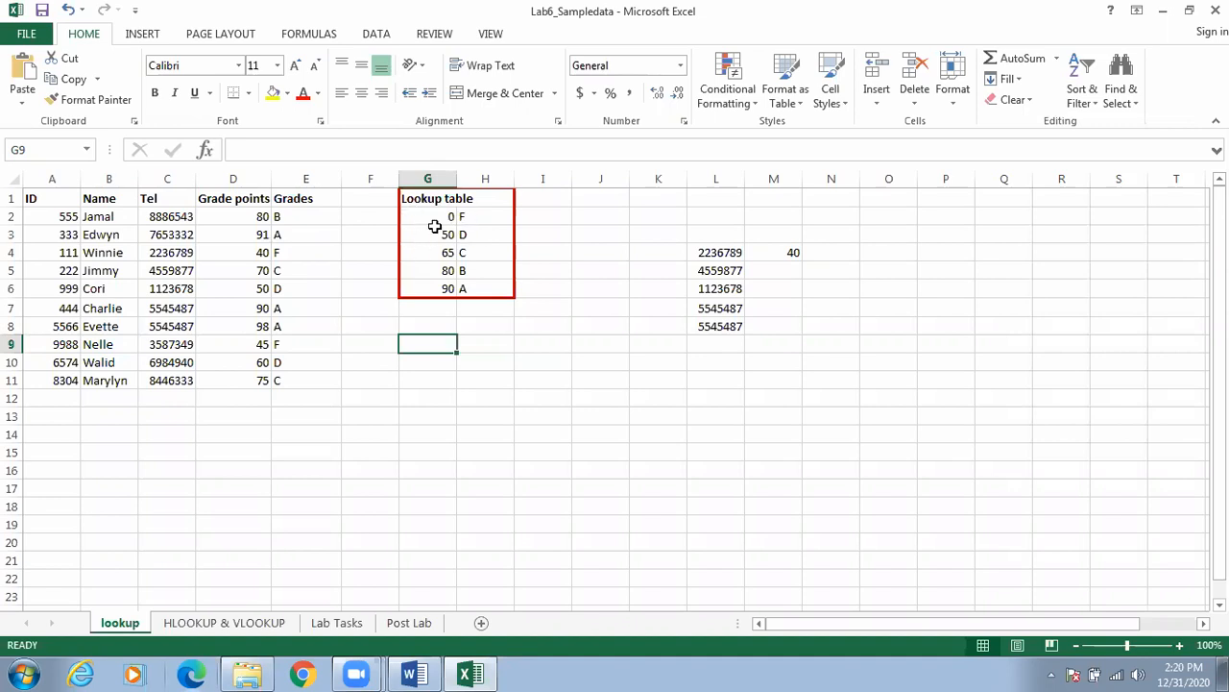
pyautogui.click(252, 619)
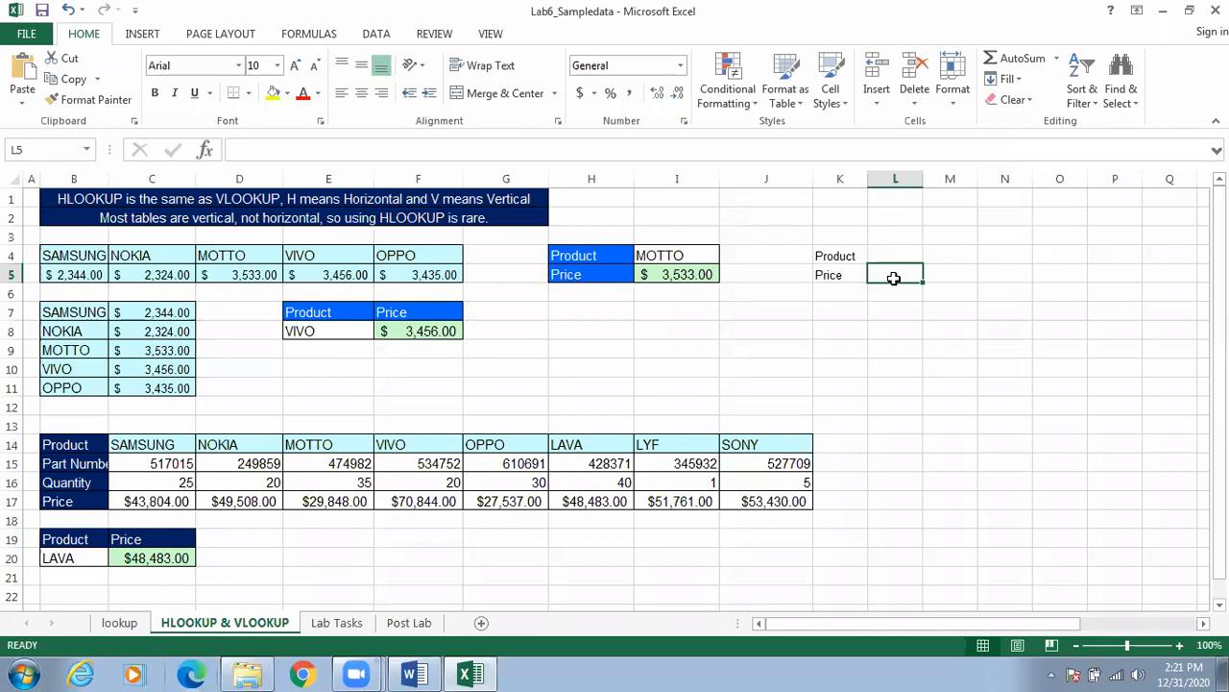
# Enter =HLOOKUP(L4,B4:F5,2,0) in L5 to return the product's price from the horizontal table by exact match.
pyautogui.write('=')
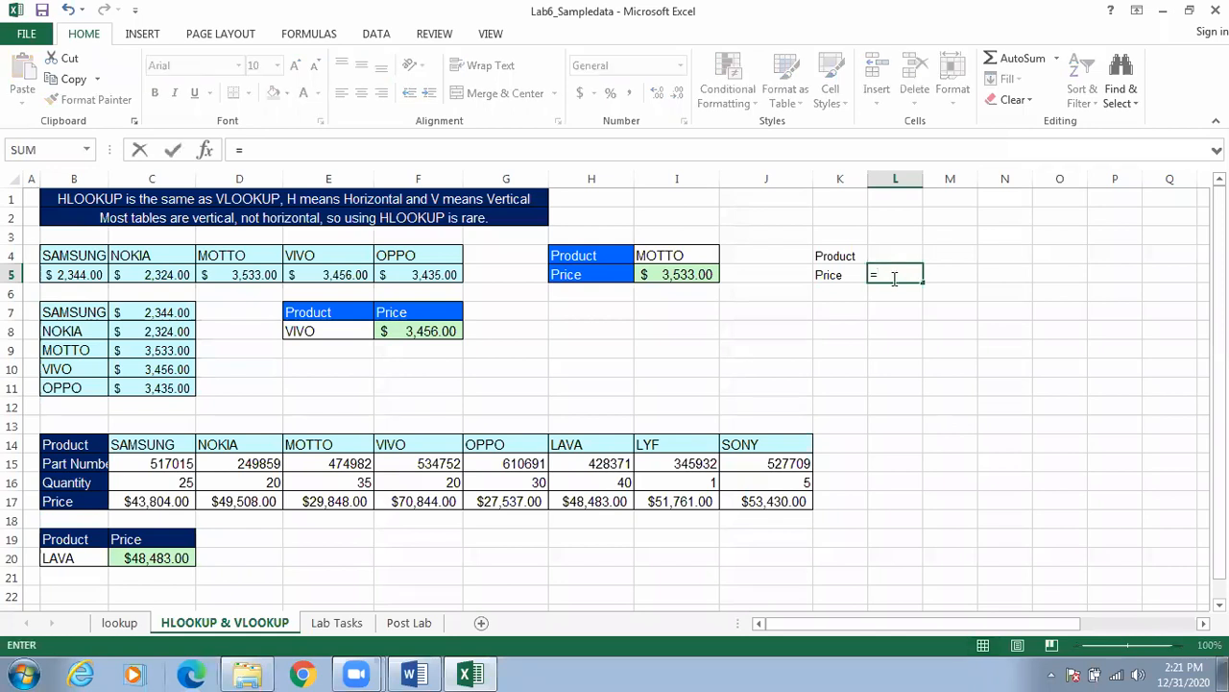
pyautogui.write('h')
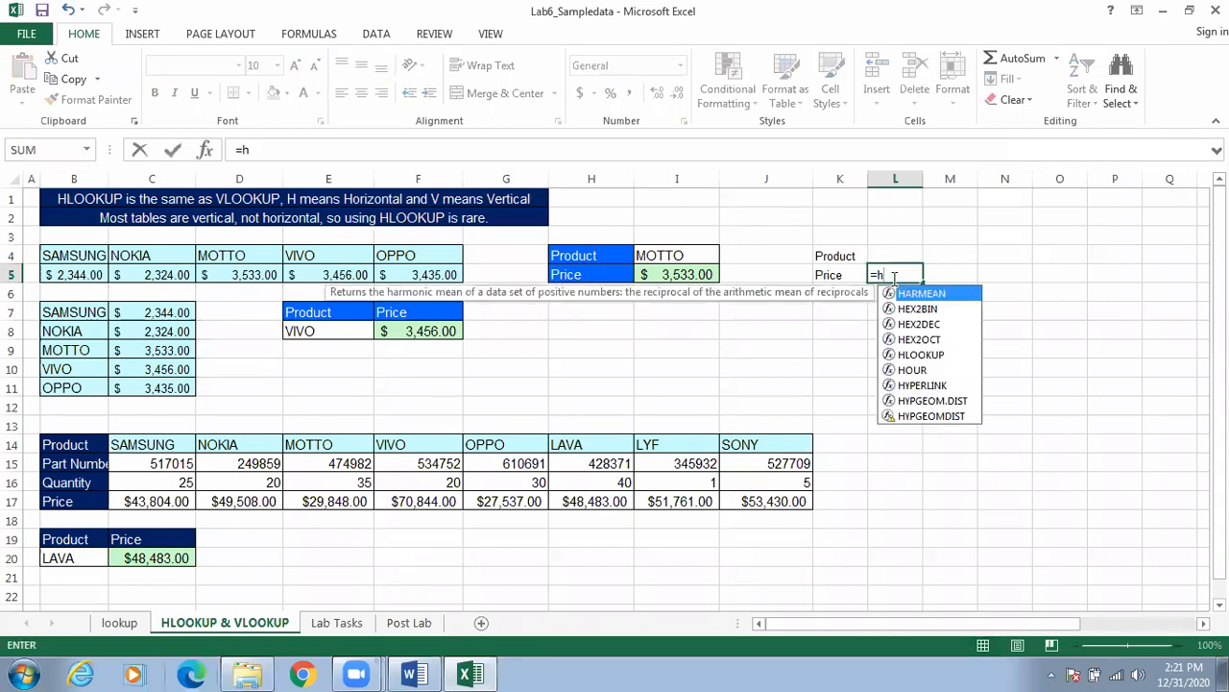
pyautogui.write('loo')
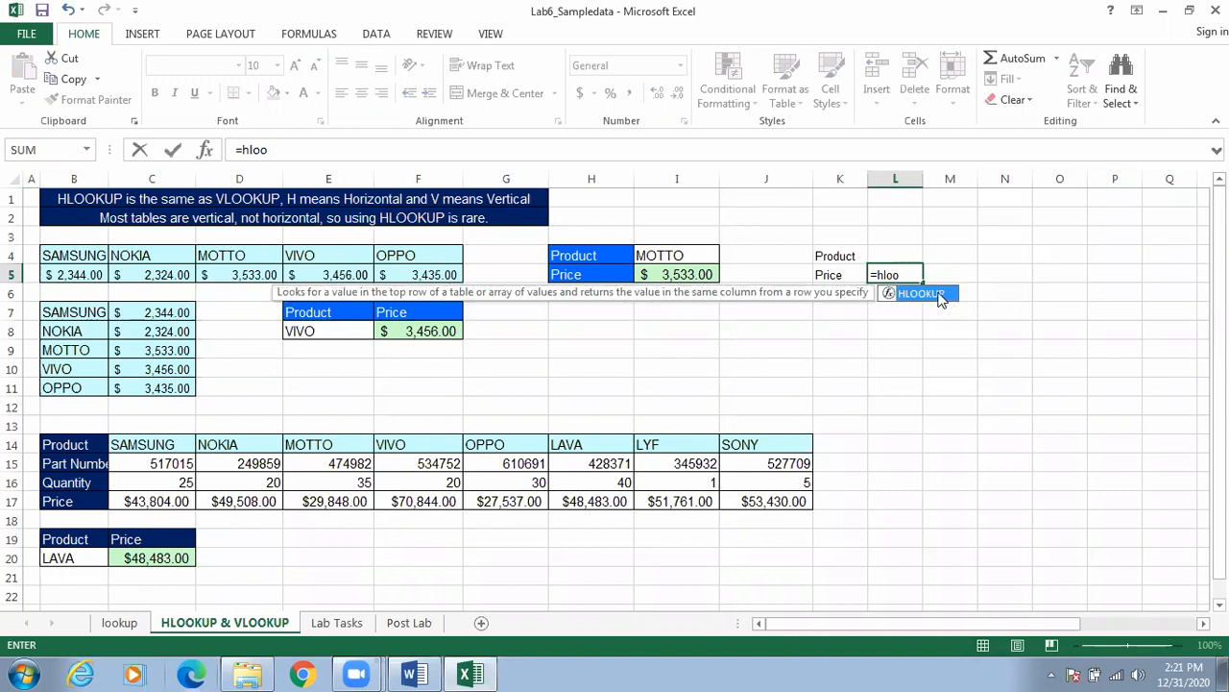
pyautogui.doubleClick(922, 293)
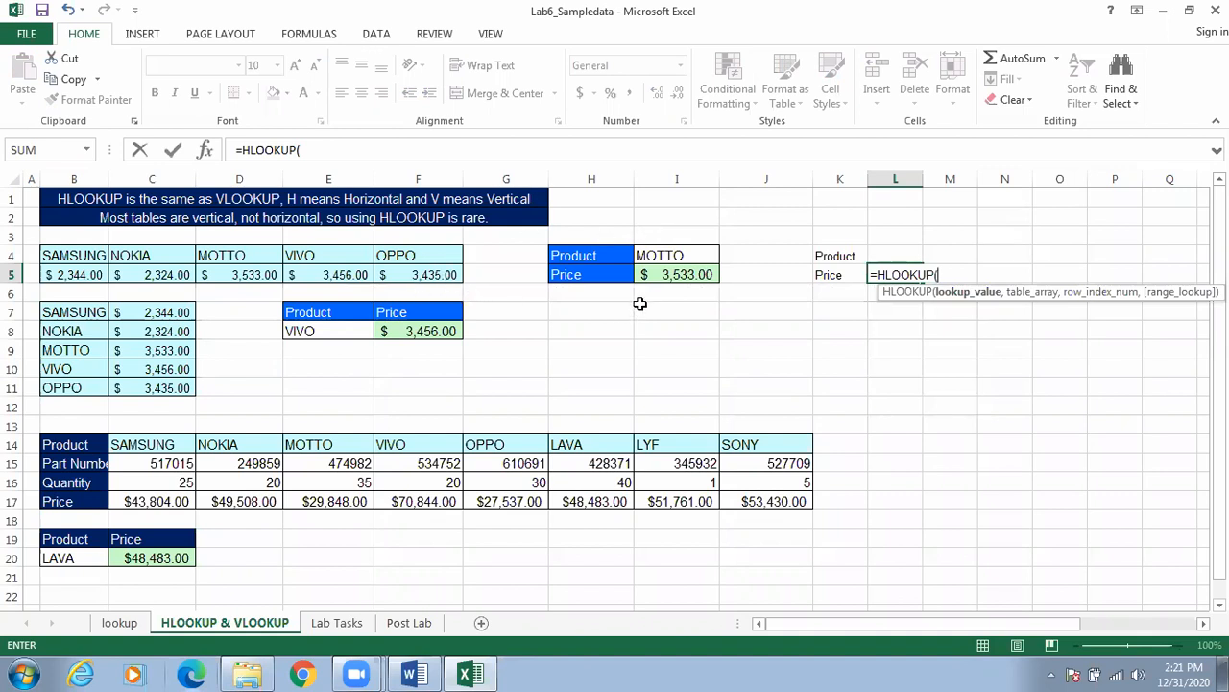
pyautogui.click(887, 256)
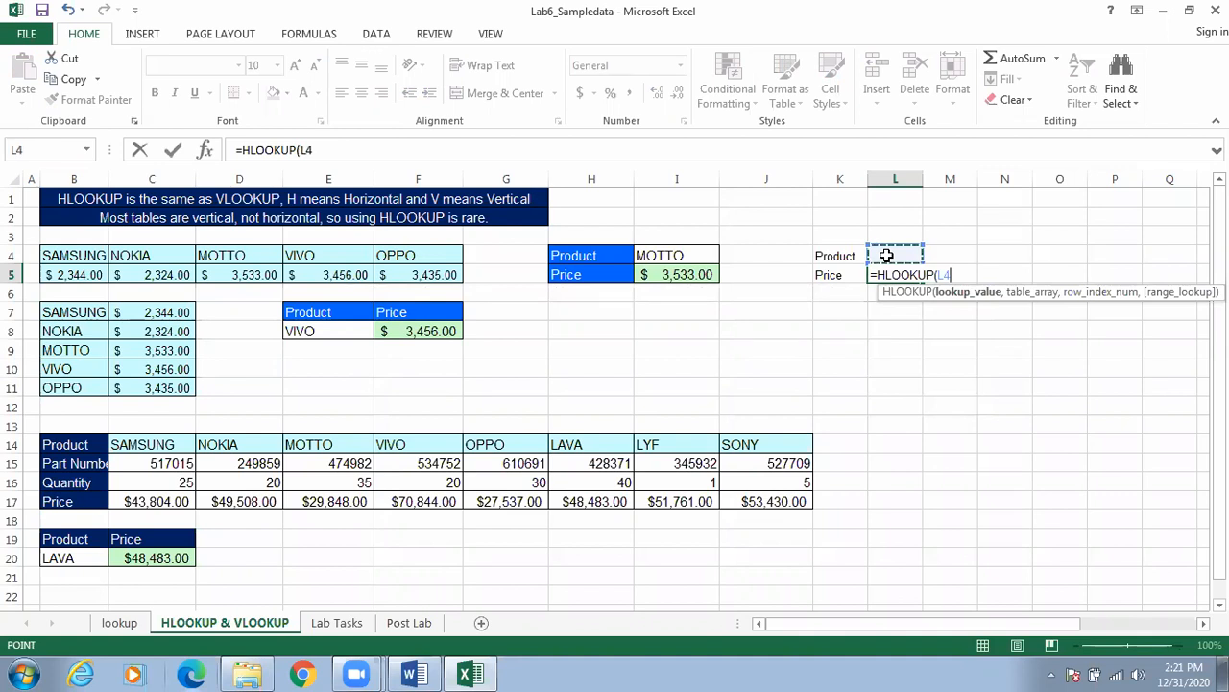
pyautogui.write(',')
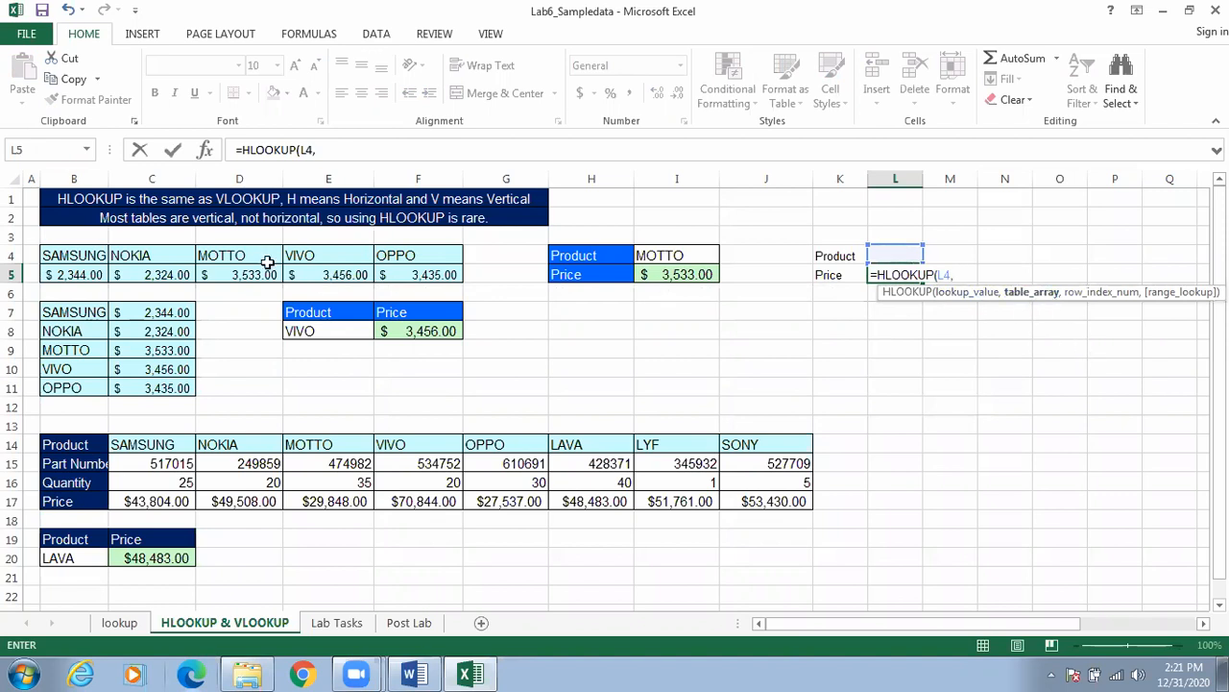
pyautogui.moveTo(73, 258); pyautogui.dragTo(421, 275)
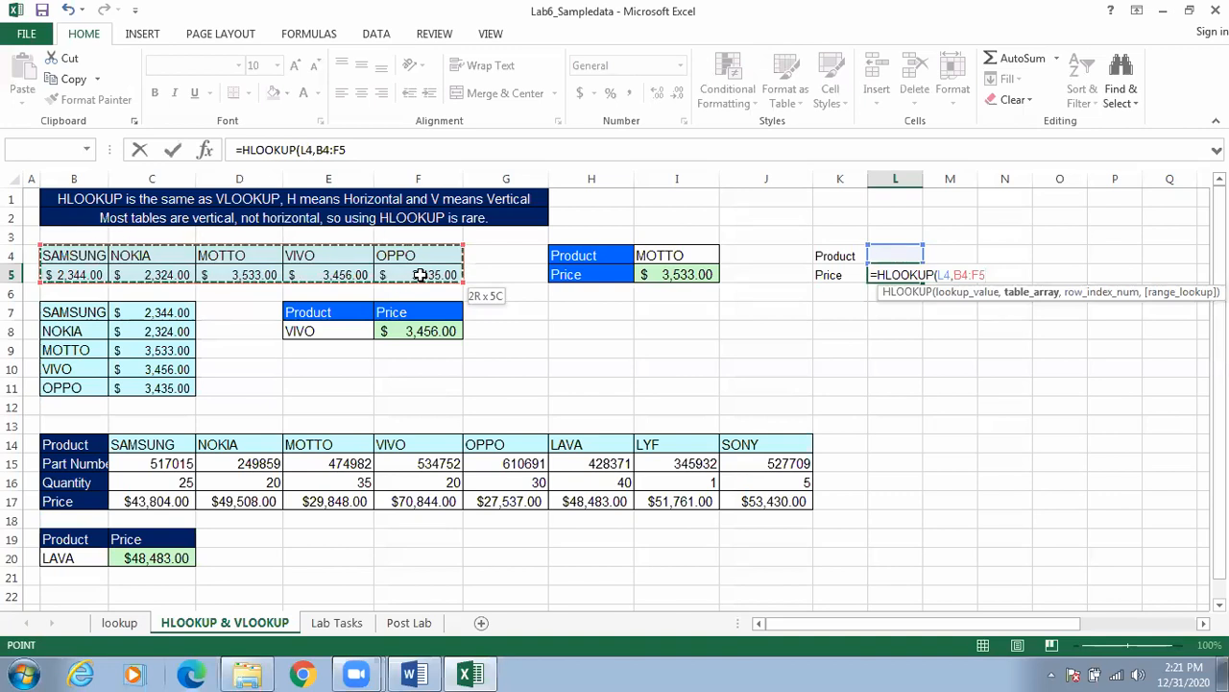
pyautogui.moveTo(421, 274); pyautogui.dragTo(423, 275)
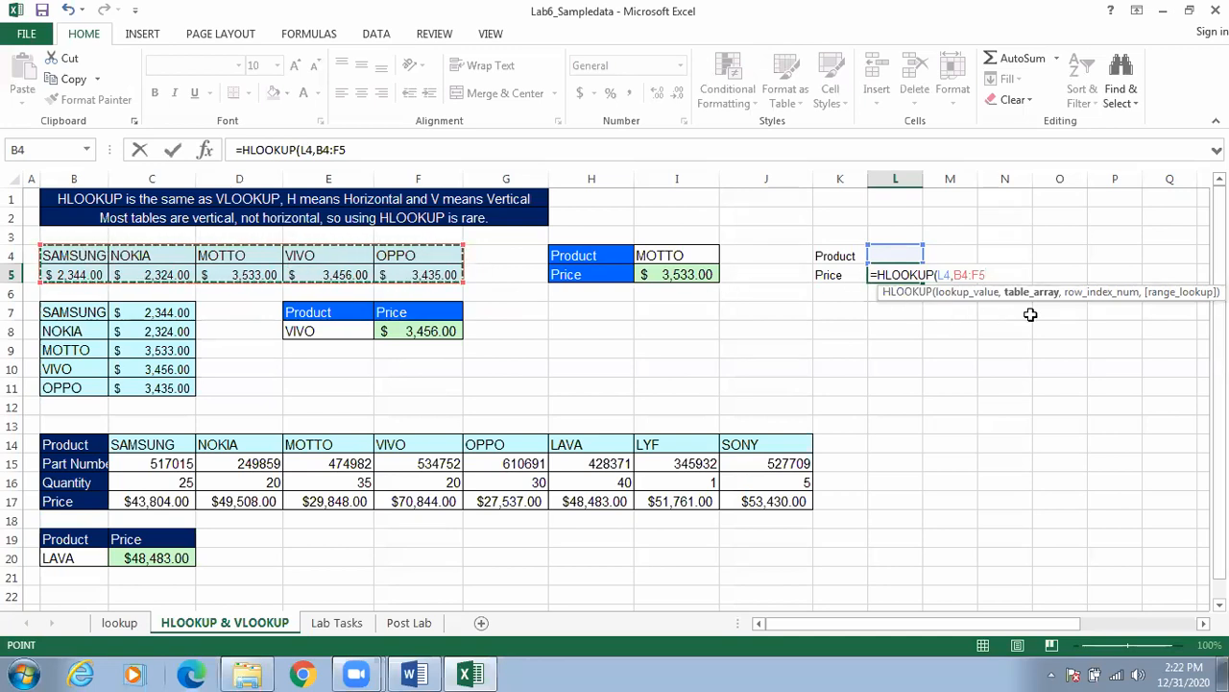
pyautogui.write(',')
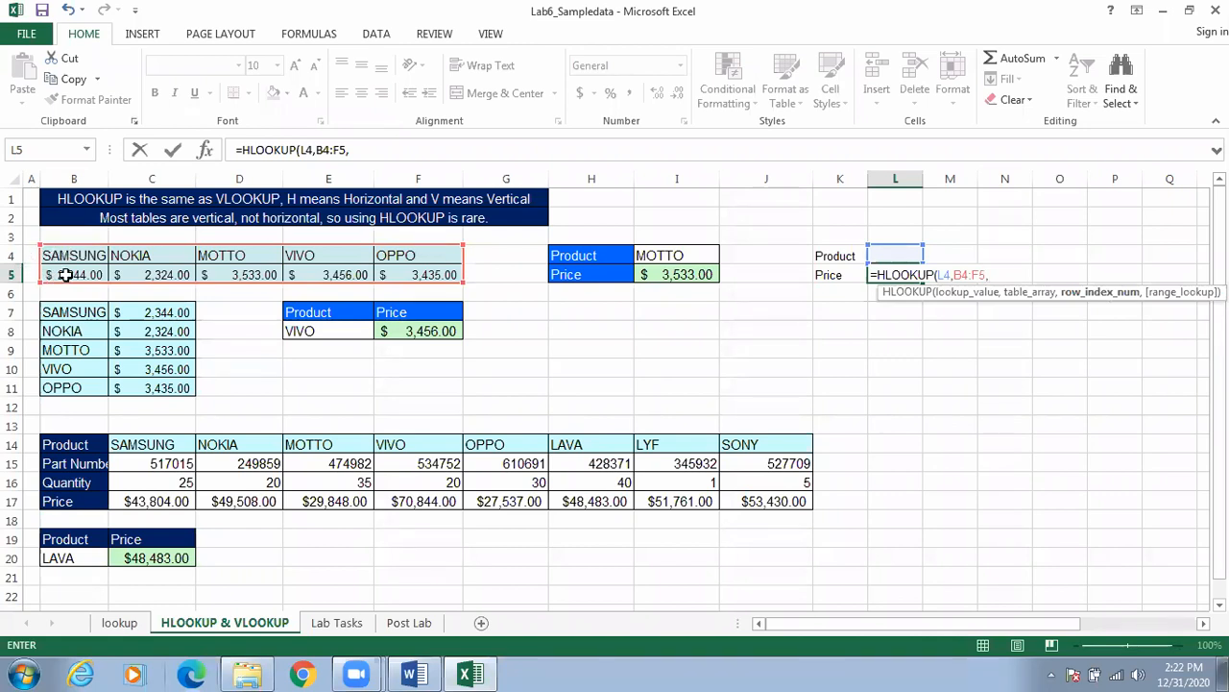
pyautogui.write('2,0')
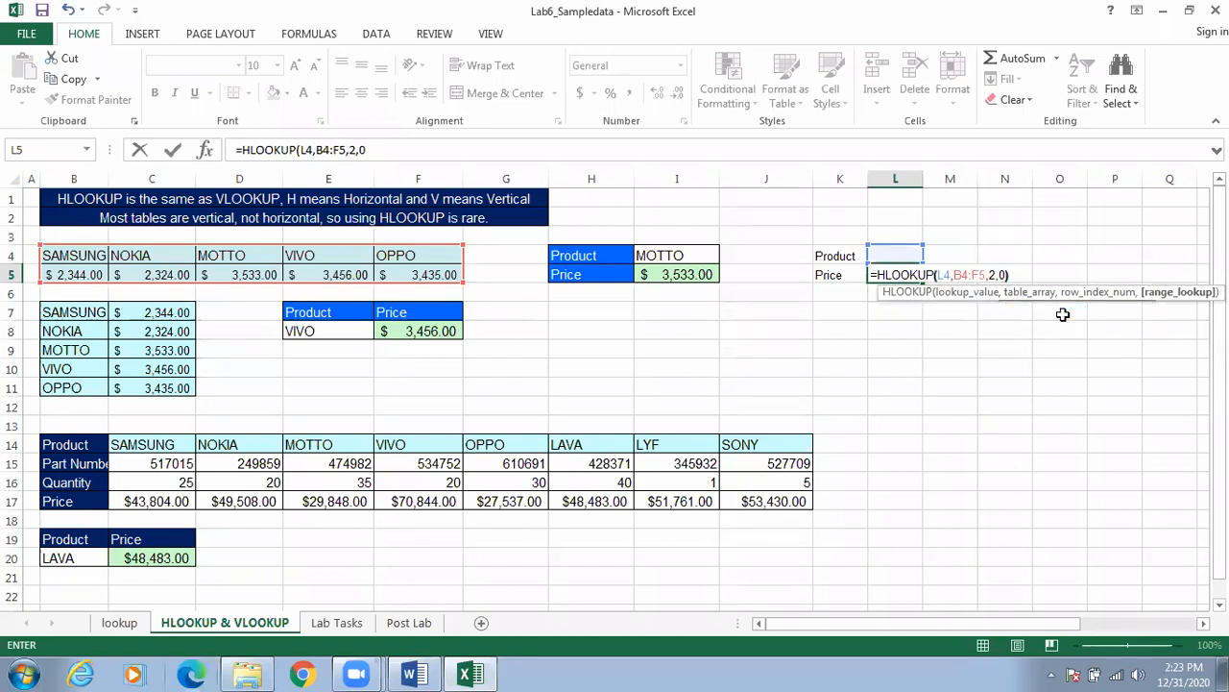
pyautogui.write(')')
pyautogui.press('Return')
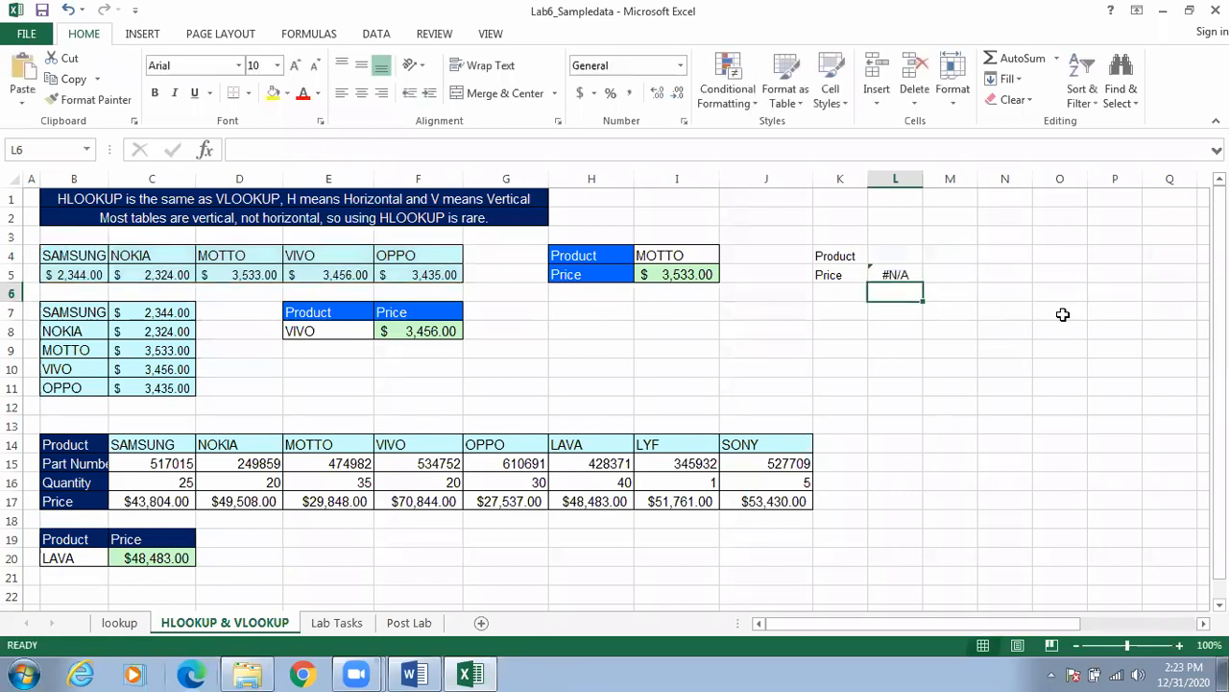
# Enter SAMSUMG as the product in L4 and widen column L to fit the name.
pyautogui.click(892, 260)
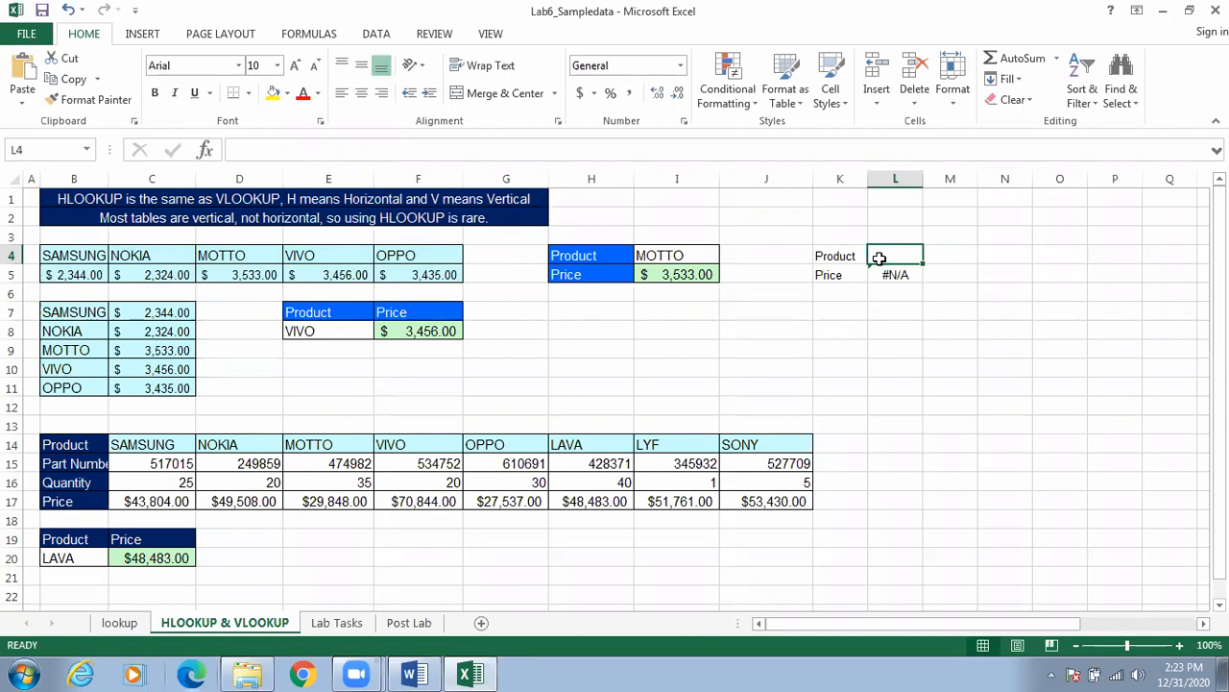
pyautogui.write('SA')
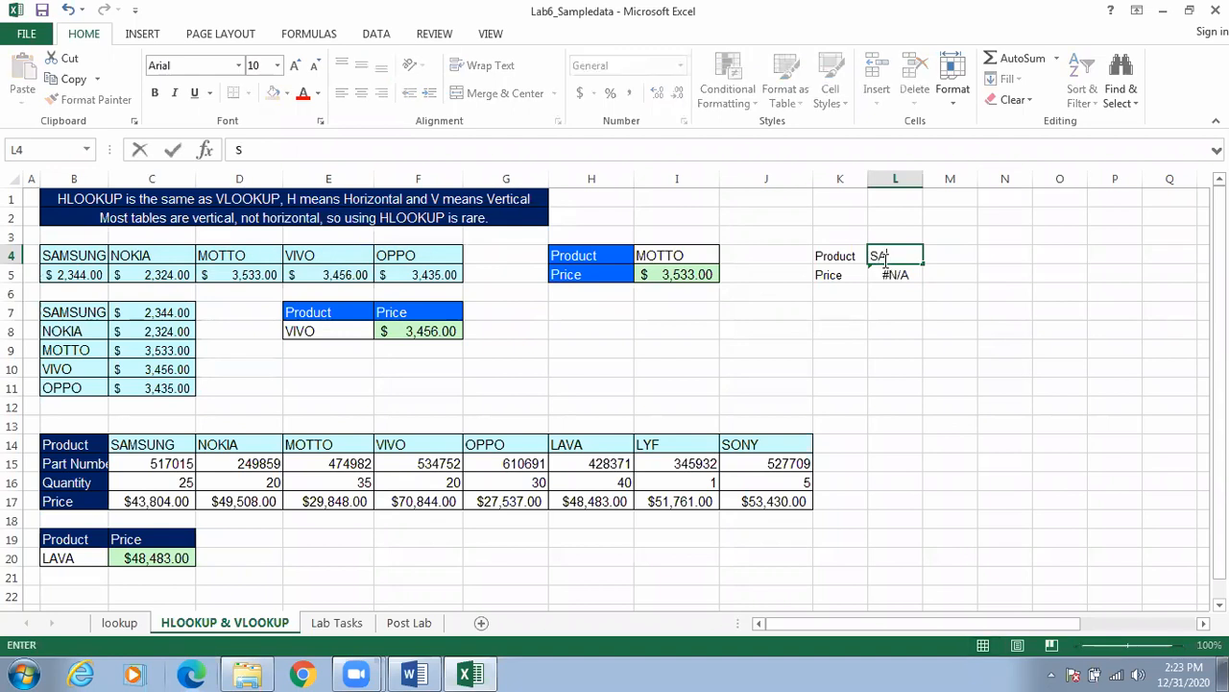
pyautogui.write('MSUNG')
pyautogui.press('Return')
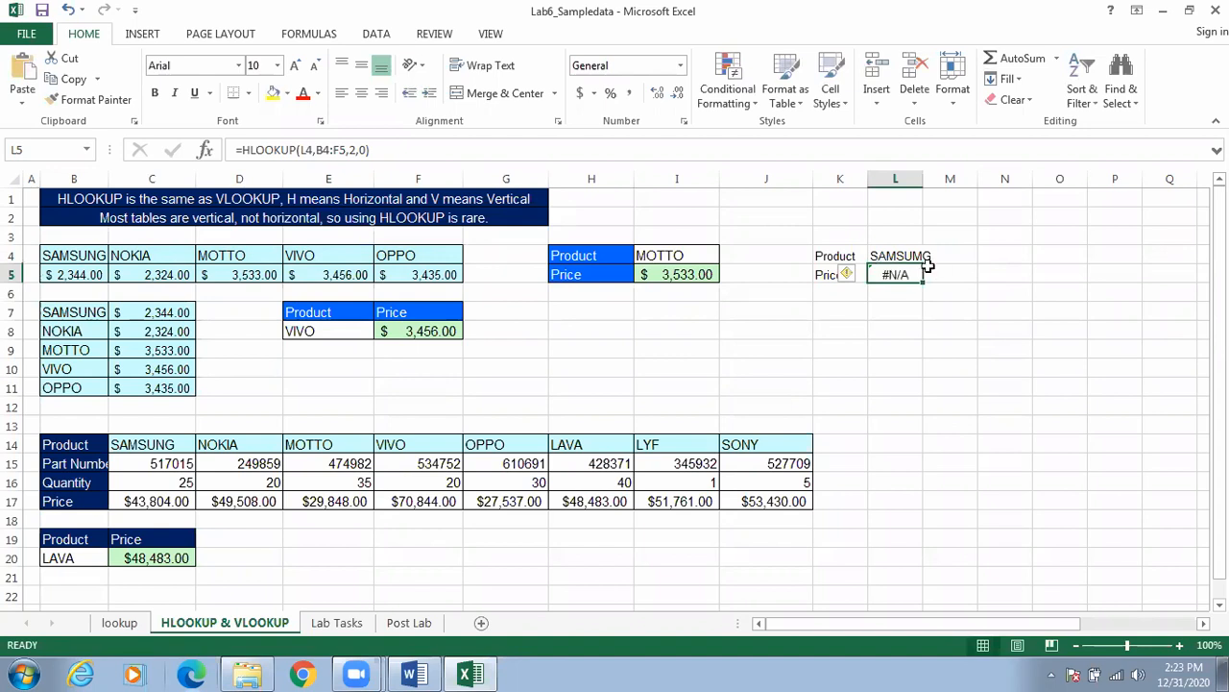
pyautogui.click(908, 258)
pyautogui.moveTo(927, 185); pyautogui.dragTo(941, 182)
# Try row index number 1 in the L5 formula, making it =HLOOKUP(L4,B4:F5,1,0).
pyautogui.click(901, 277)
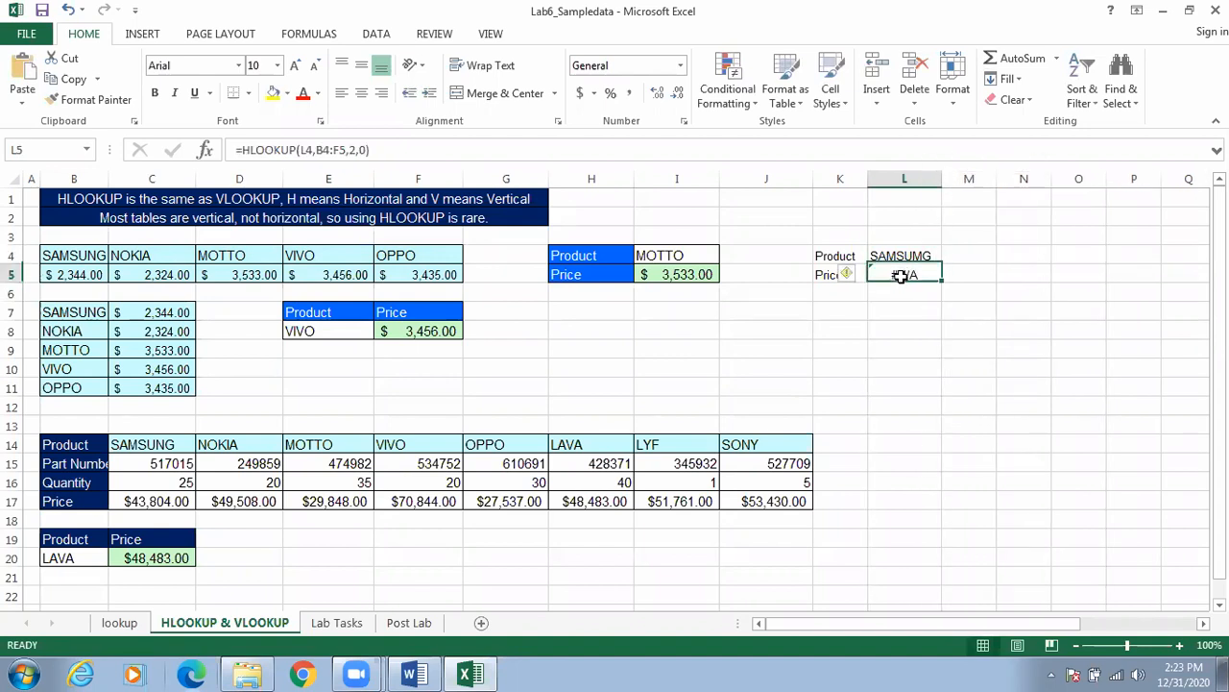
pyautogui.doubleClick(901, 276)
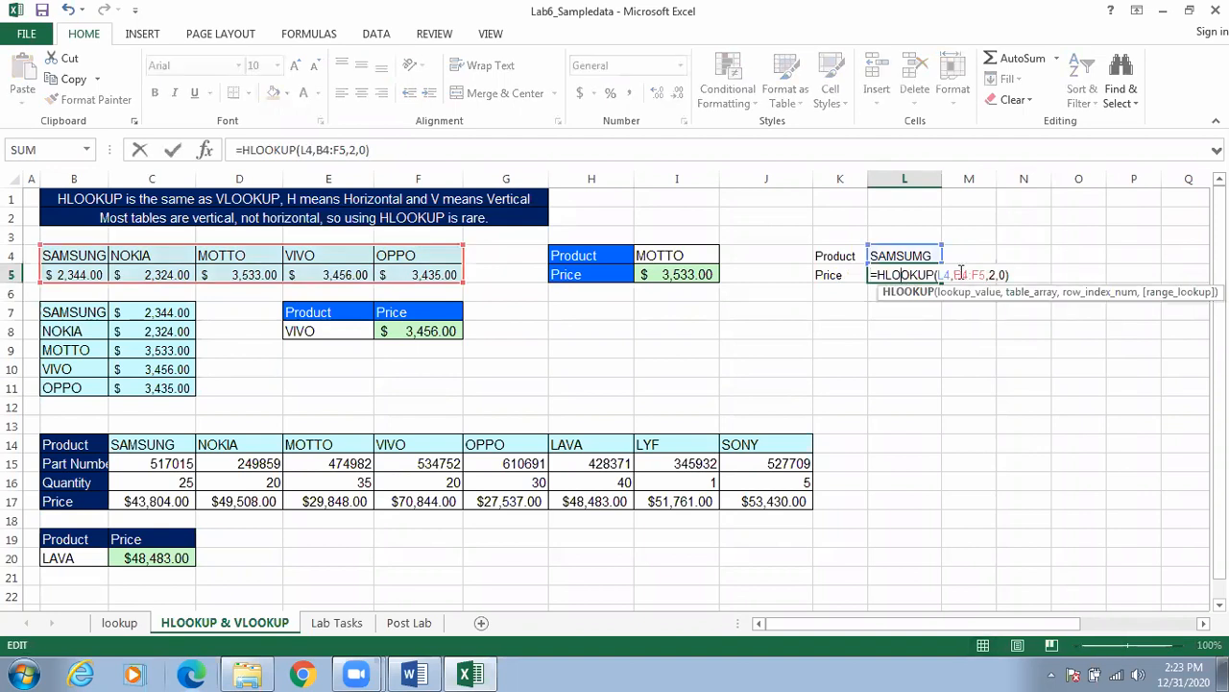
pyautogui.click(995, 275)
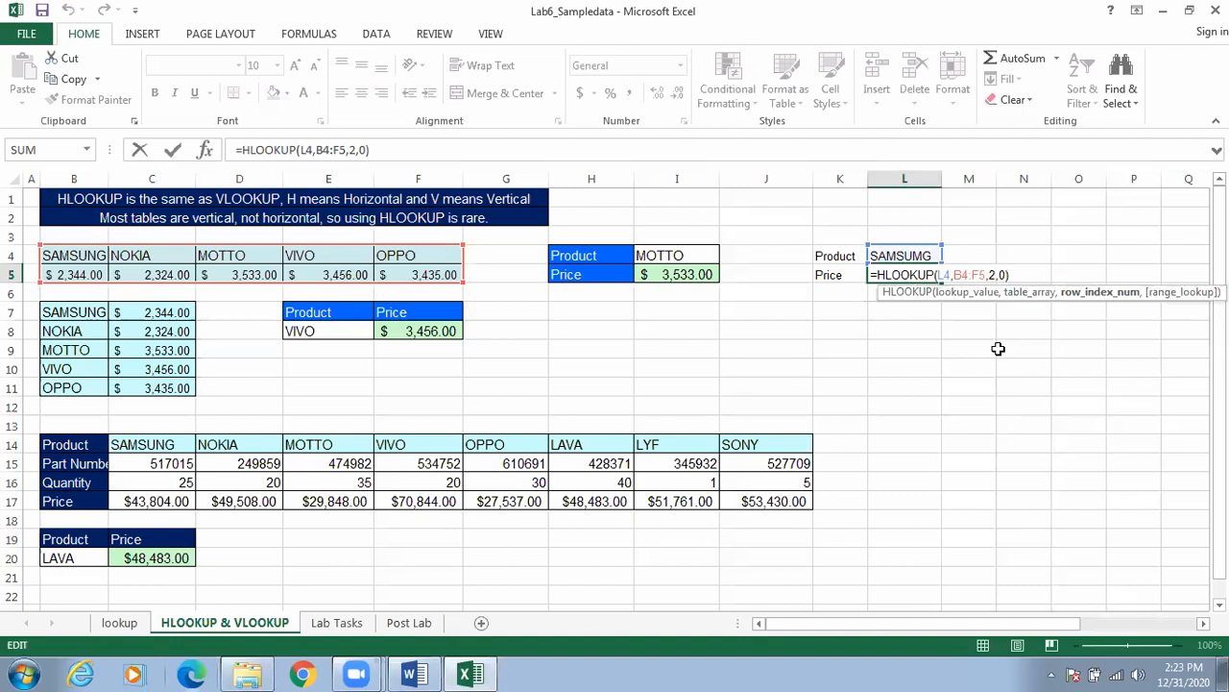
pyautogui.press('BackSpace')
pyautogui.write('1')
pyautogui.press('Return')
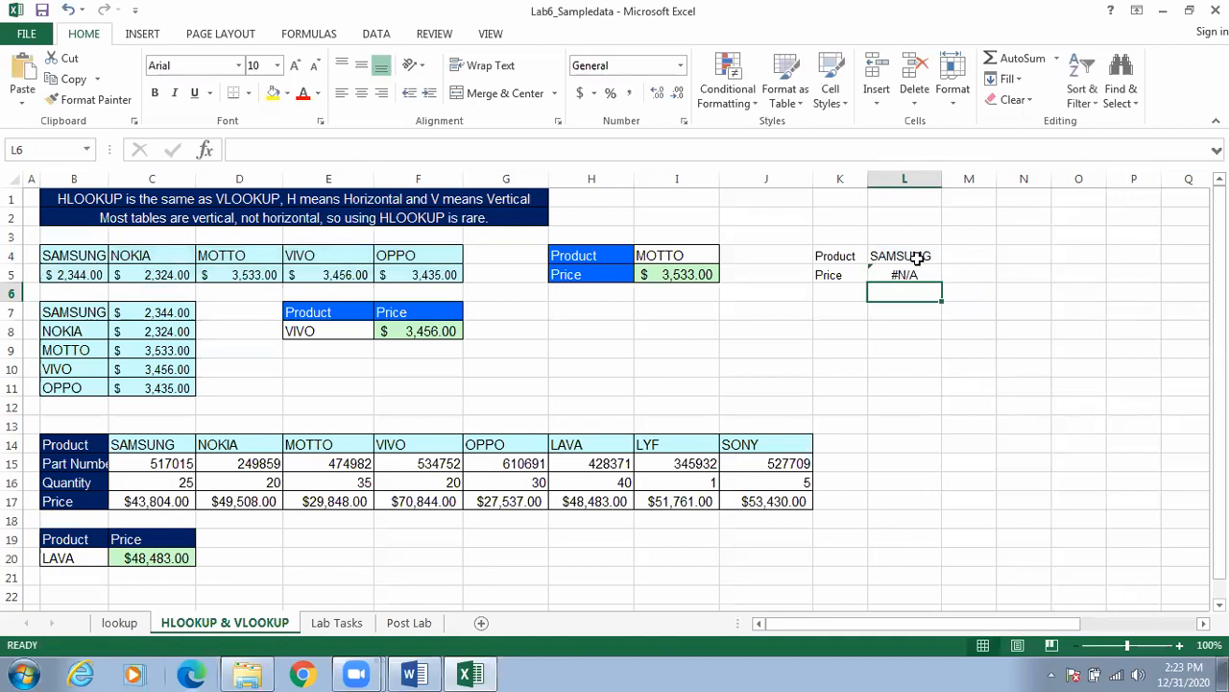
# Correct the spelling of the product name in L4 to SAMSUNG.
pyautogui.click(917, 257)
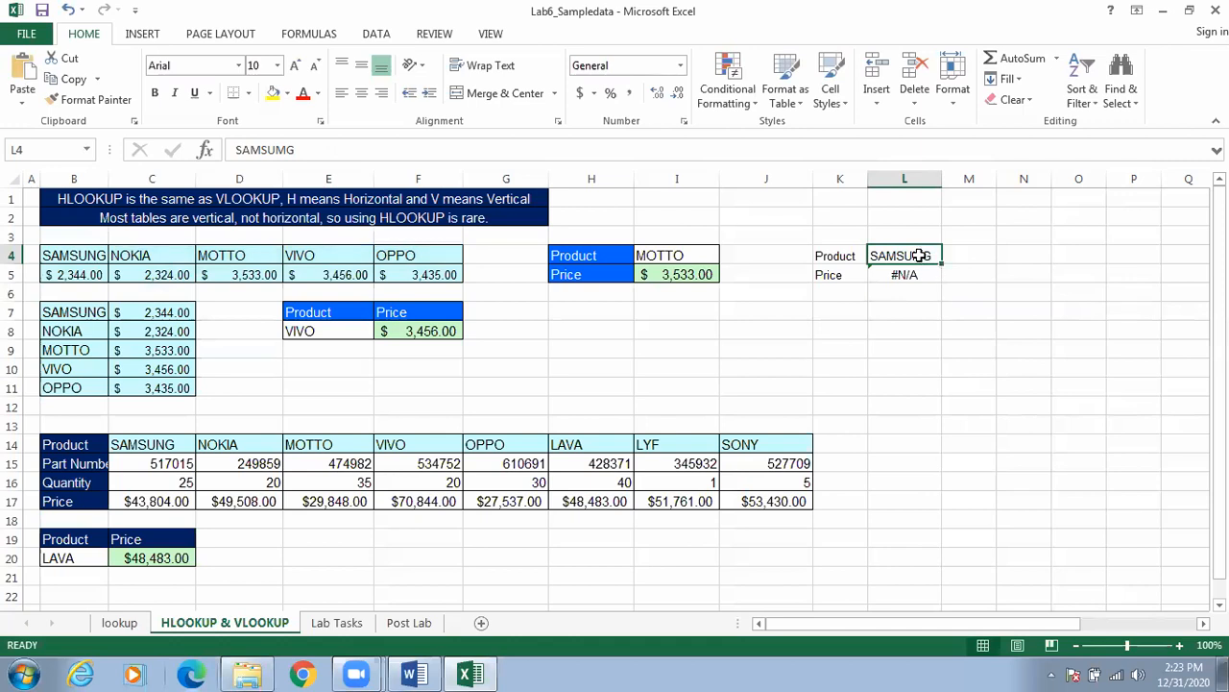
pyautogui.doubleClick(919, 256)
pyautogui.press('BackSpace')
pyautogui.write('N')
pyautogui.click(994, 310)
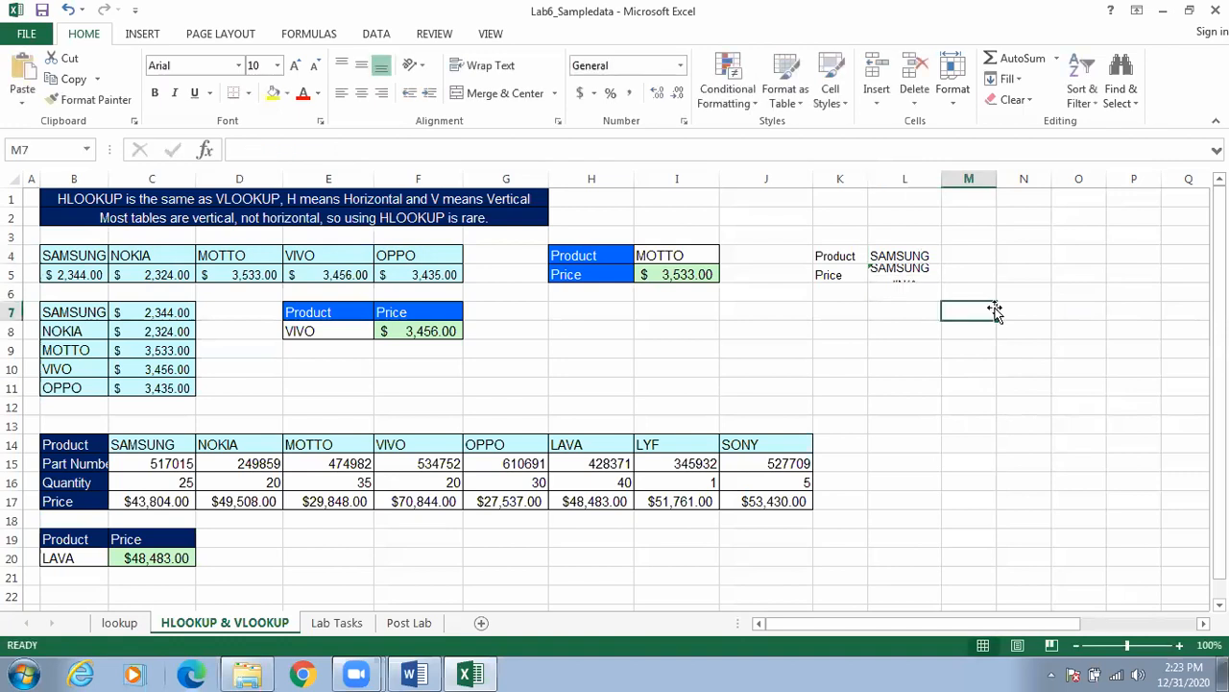
# Set the row index number in the L5 formula to 2 so it reads =HLOOKUP(L4,B4:F5,2,0).
pyautogui.click(919, 274)
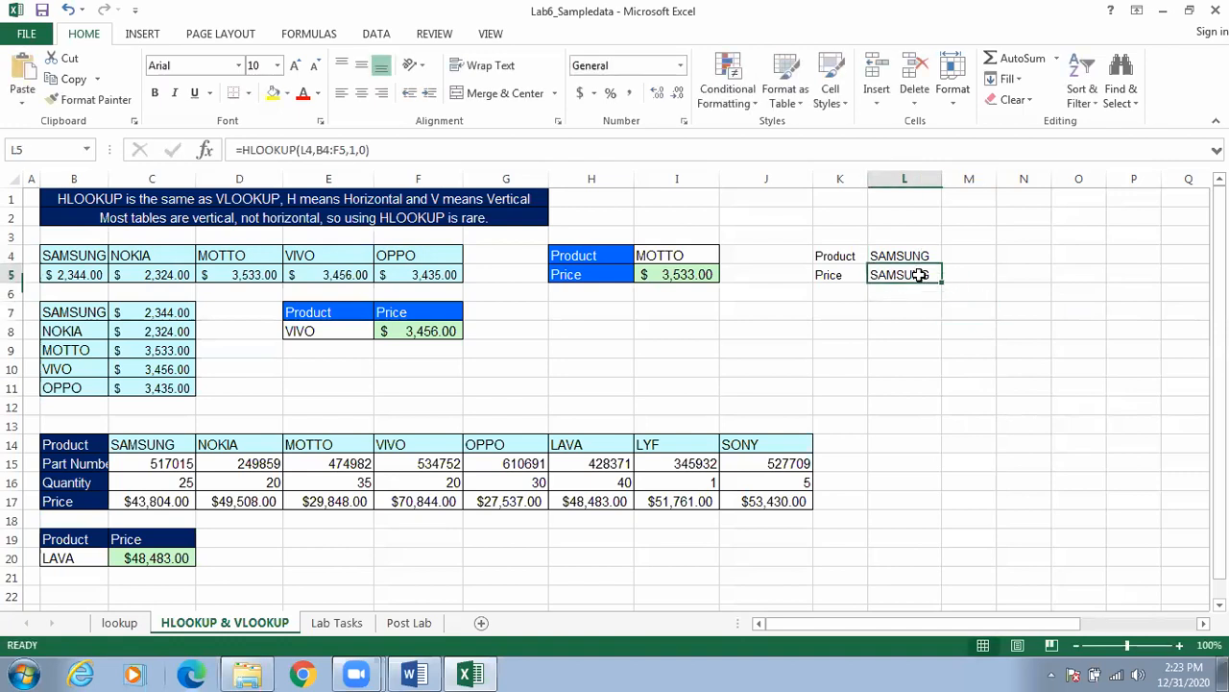
pyautogui.doubleClick(919, 274)
pyautogui.click(996, 275)
pyautogui.press('BackSpace')
pyautogui.write('2')
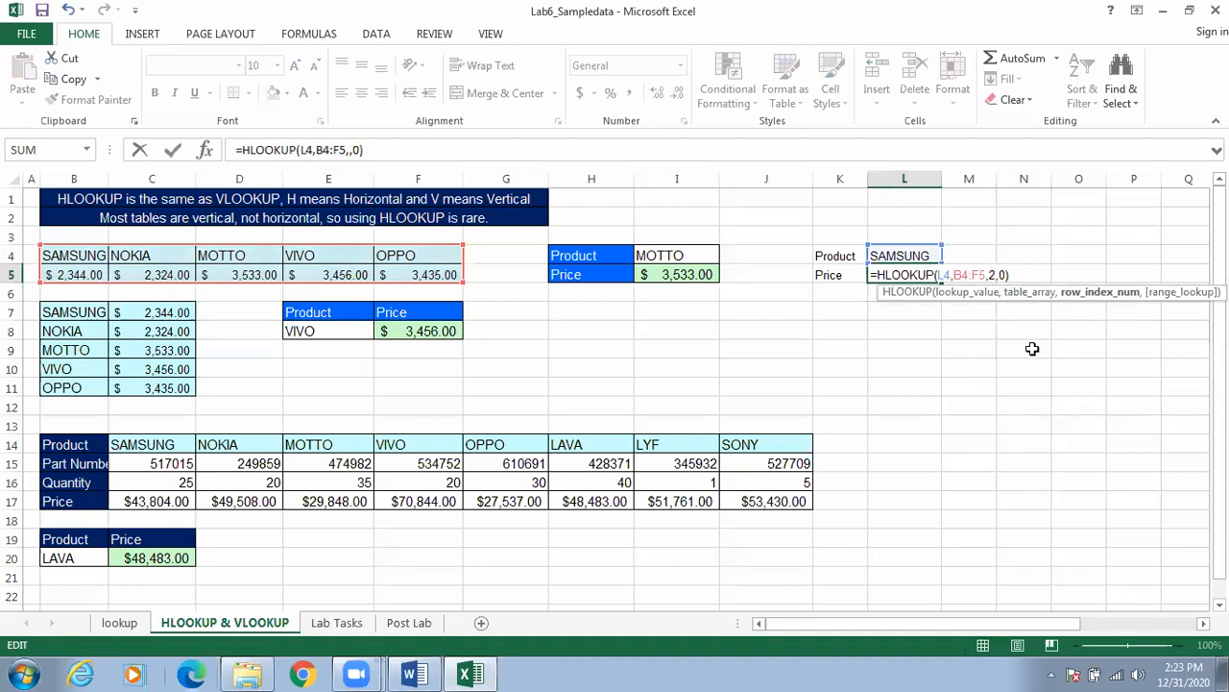
pyautogui.press('Return')
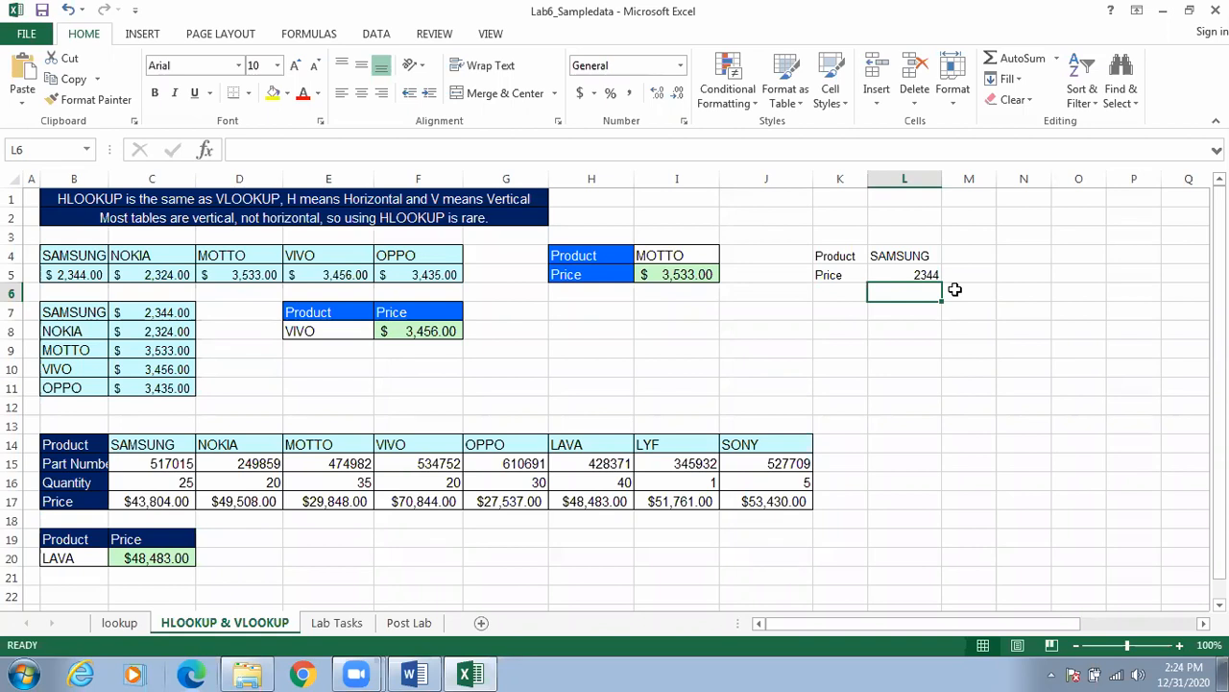
# Replace the product name in L4 with VIVO to test the HLOOKUP price search.
pyautogui.click(920, 256)
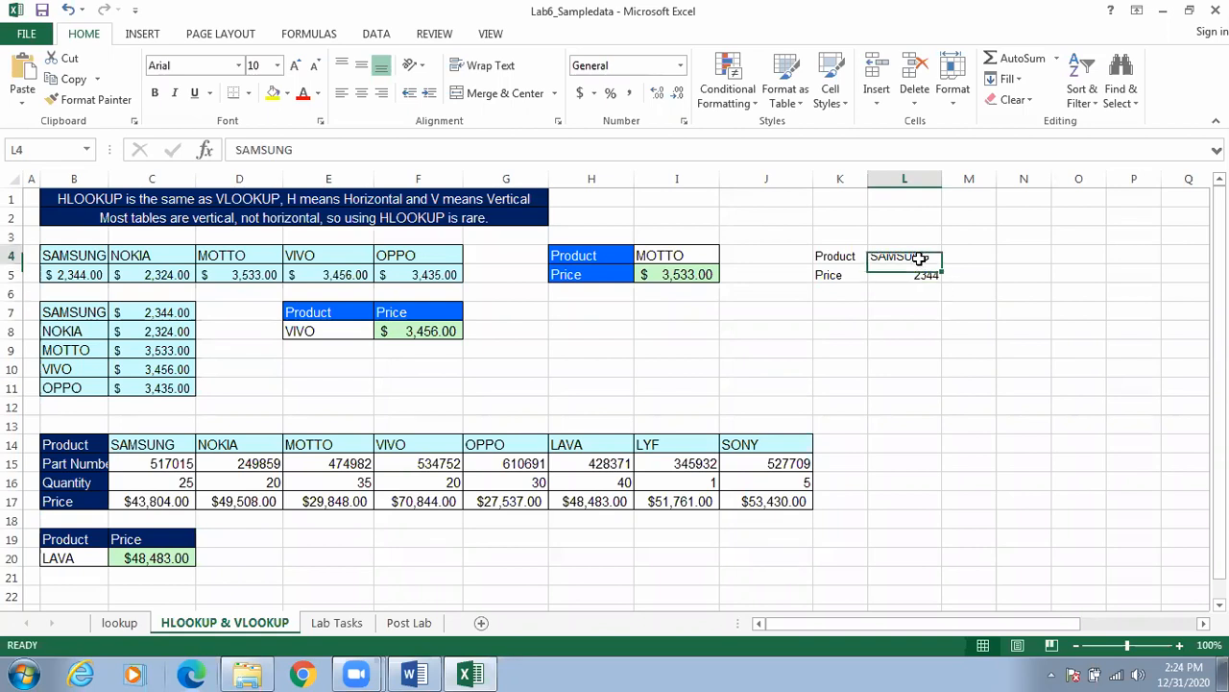
pyautogui.press('BackSpace')
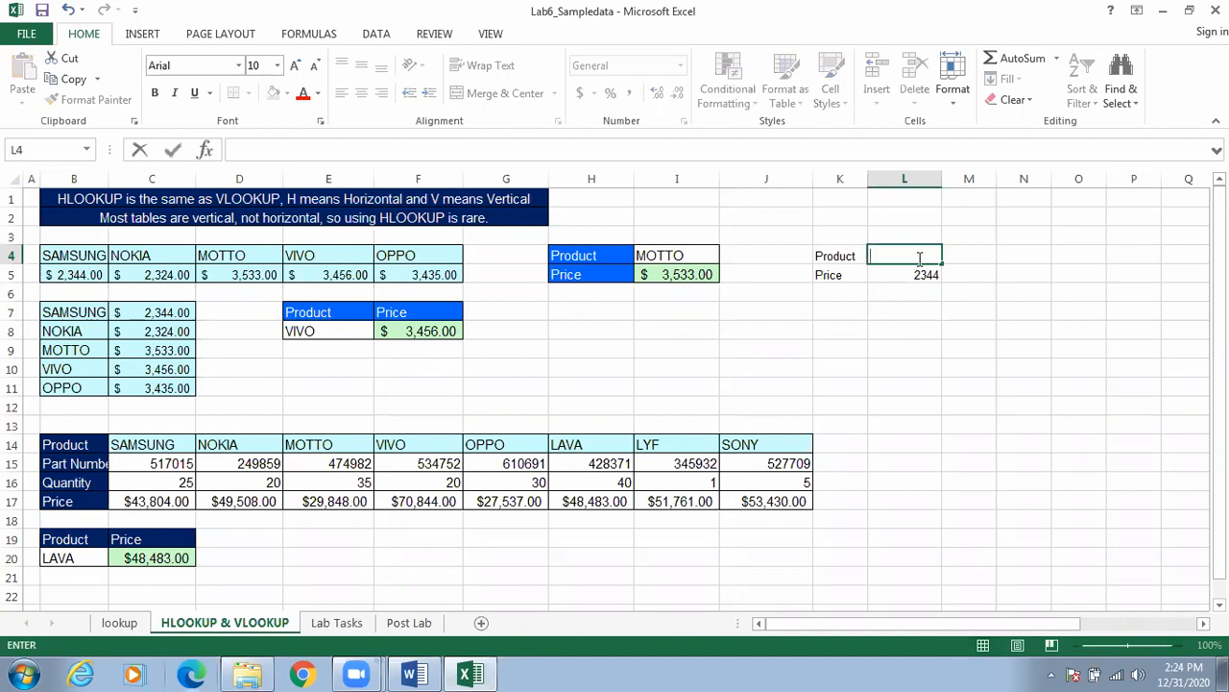
pyautogui.write('VIVO')
pyautogui.click(1057, 367)
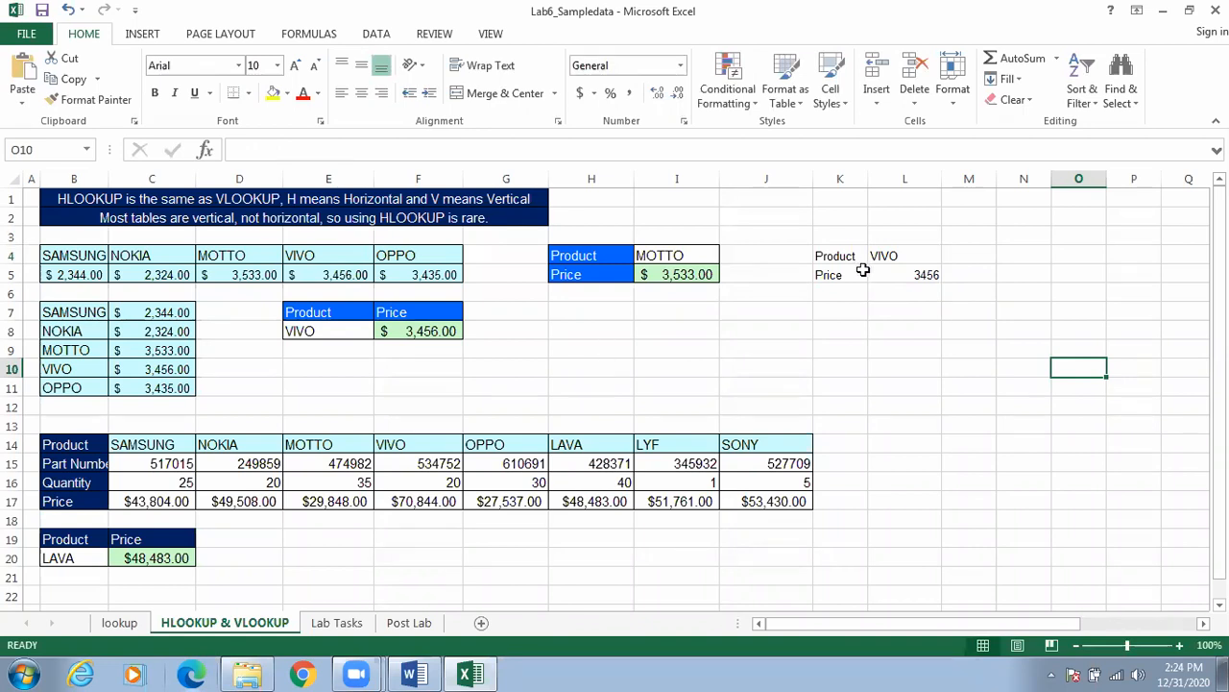
# Review the HLOOKUP formula in L5 and the ranges it refers to, leaving it as it is.
pyautogui.click(923, 256)
pyautogui.click(926, 276)
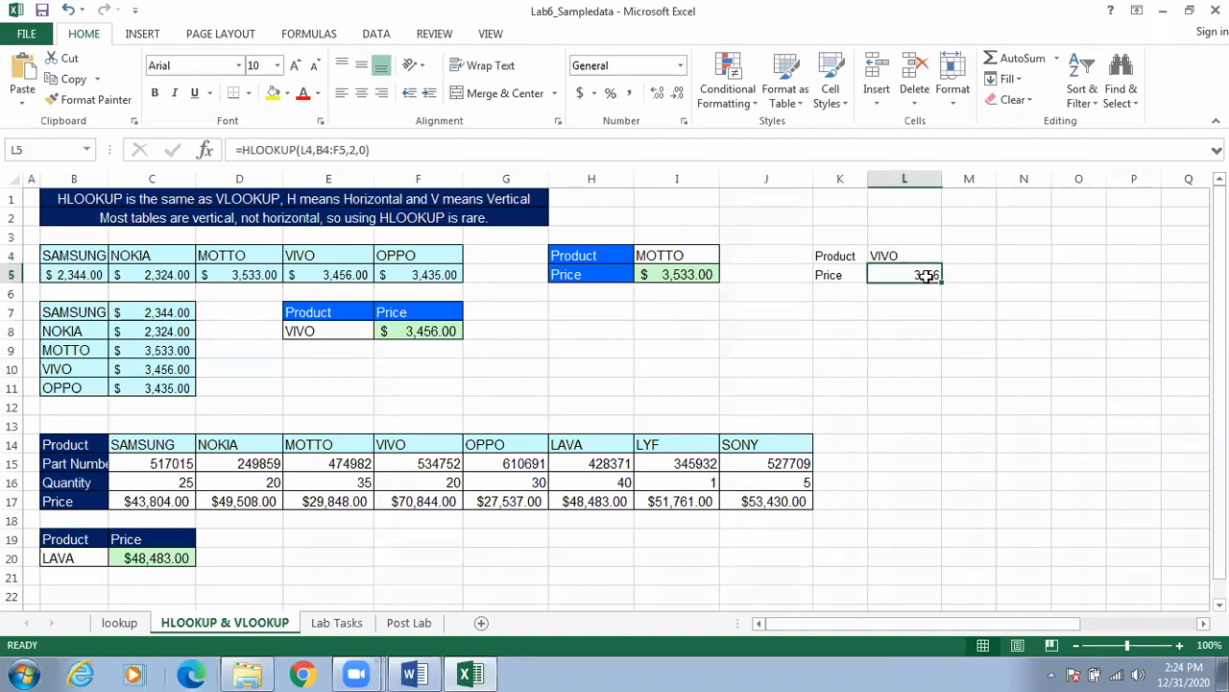
pyautogui.doubleClick(926, 276)
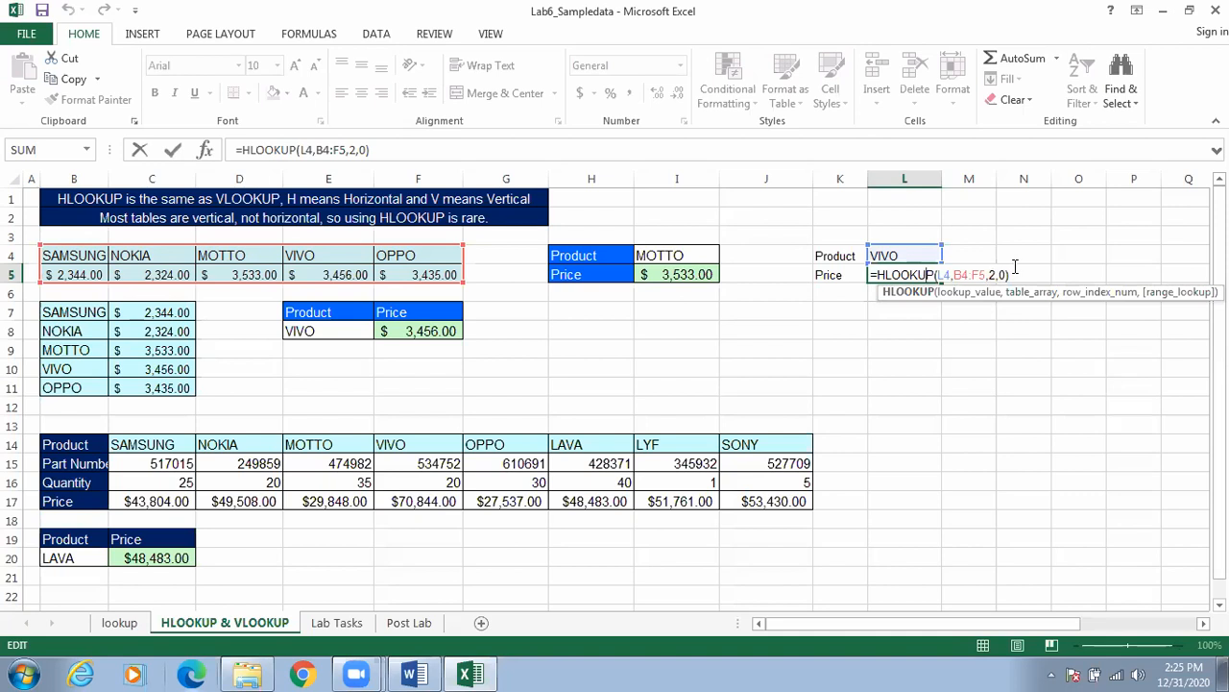
pyautogui.press('Return')
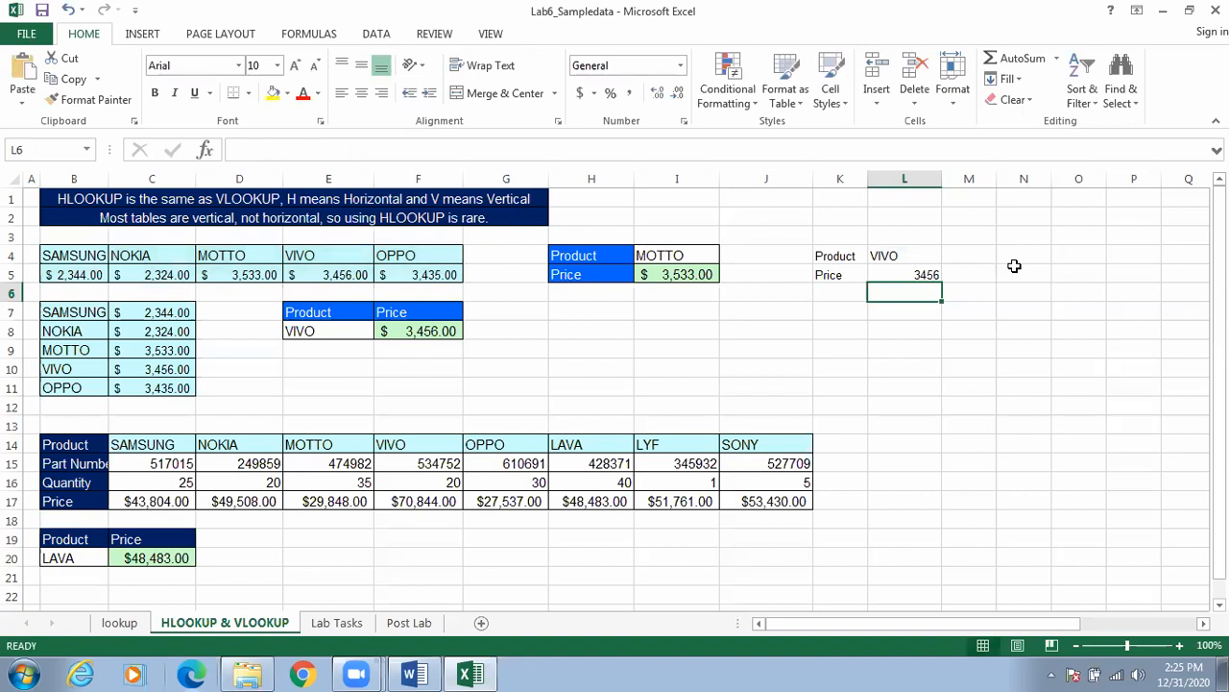
# Enter the headings Product in M8 and Price in N8 for a vertical lookup.
pyautogui.click(960, 331)
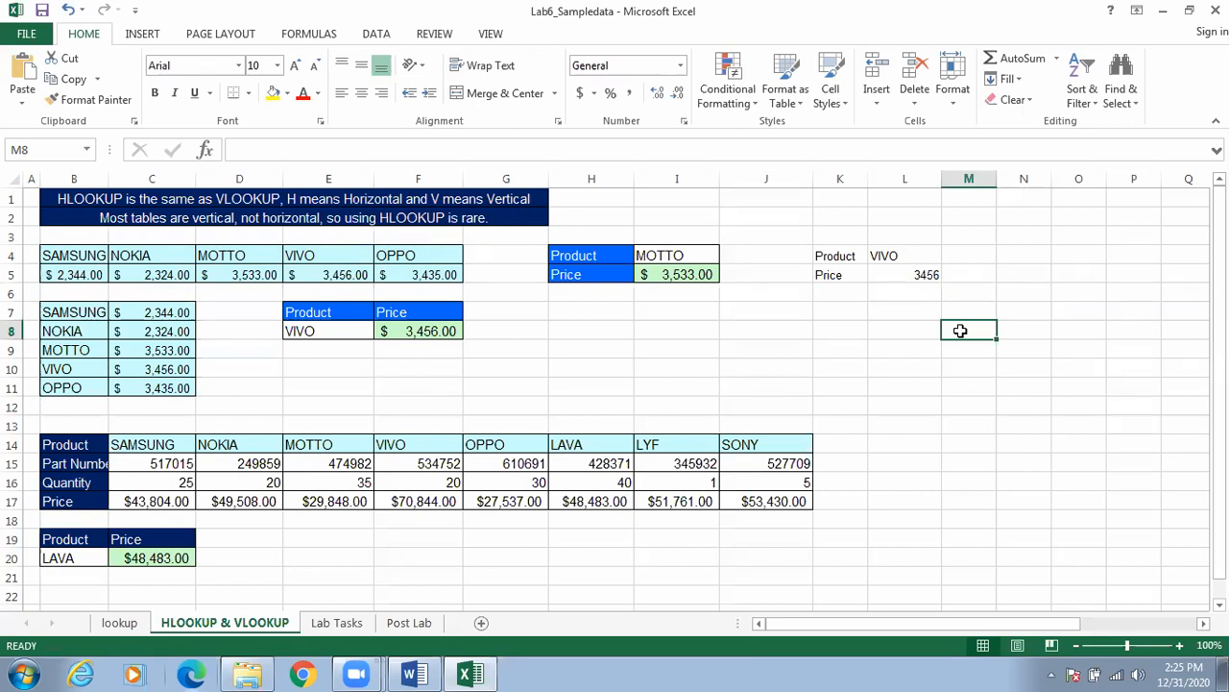
pyautogui.write('Produ')
pyautogui.press('Tab')
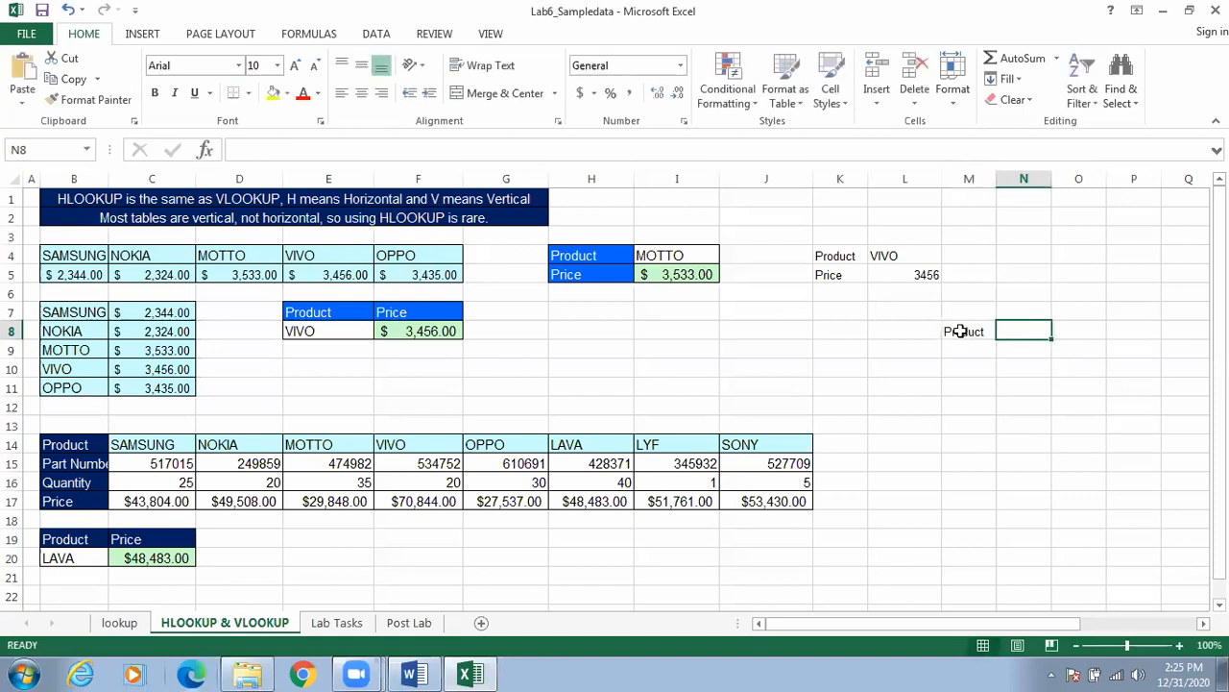
pyautogui.write('Price')
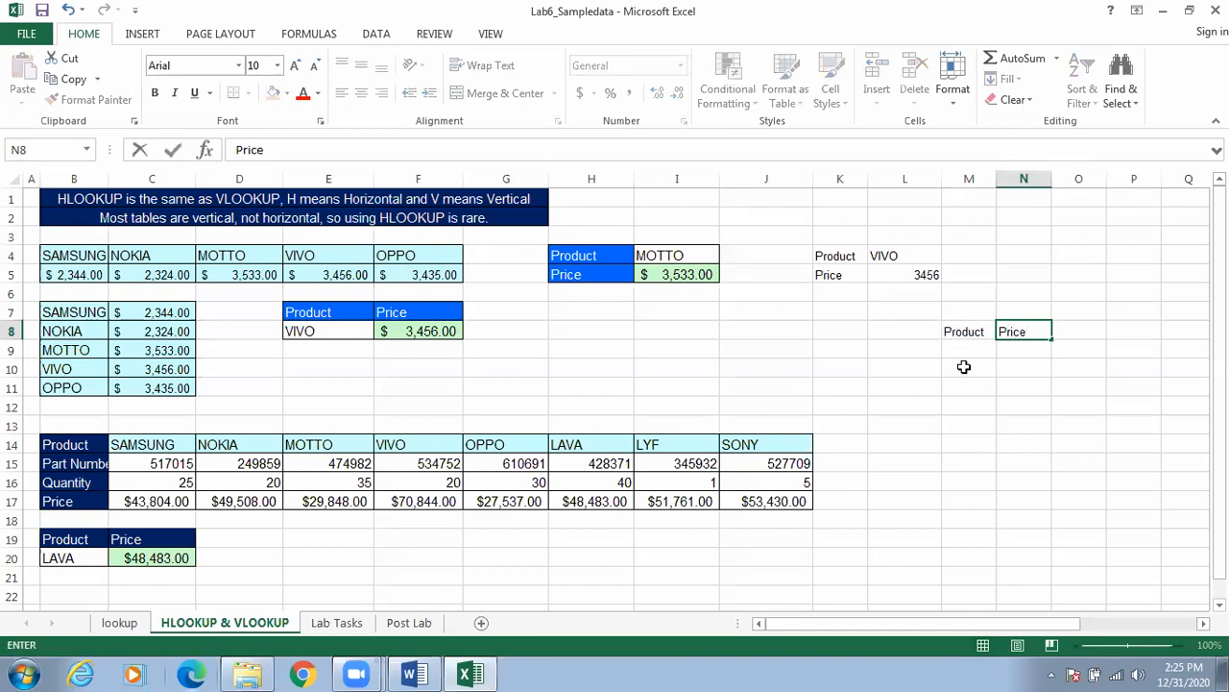
pyautogui.click(965, 351)
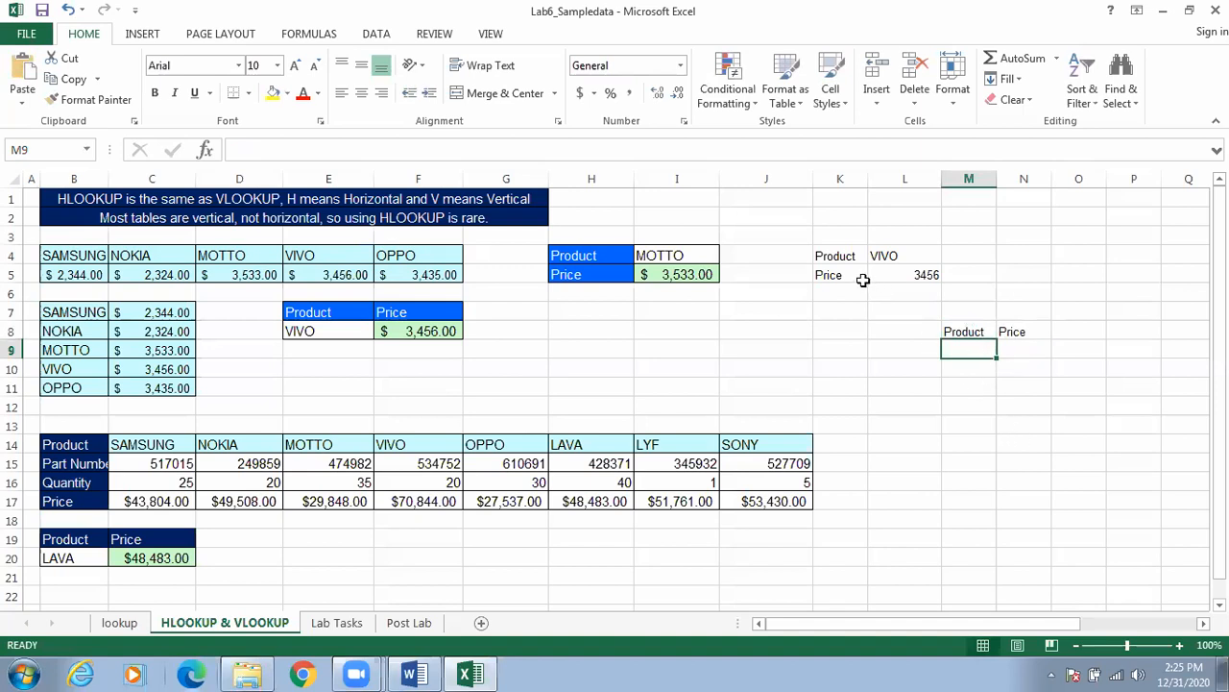
pyautogui.moveTo(821, 256); pyautogui.dragTo(895, 276)
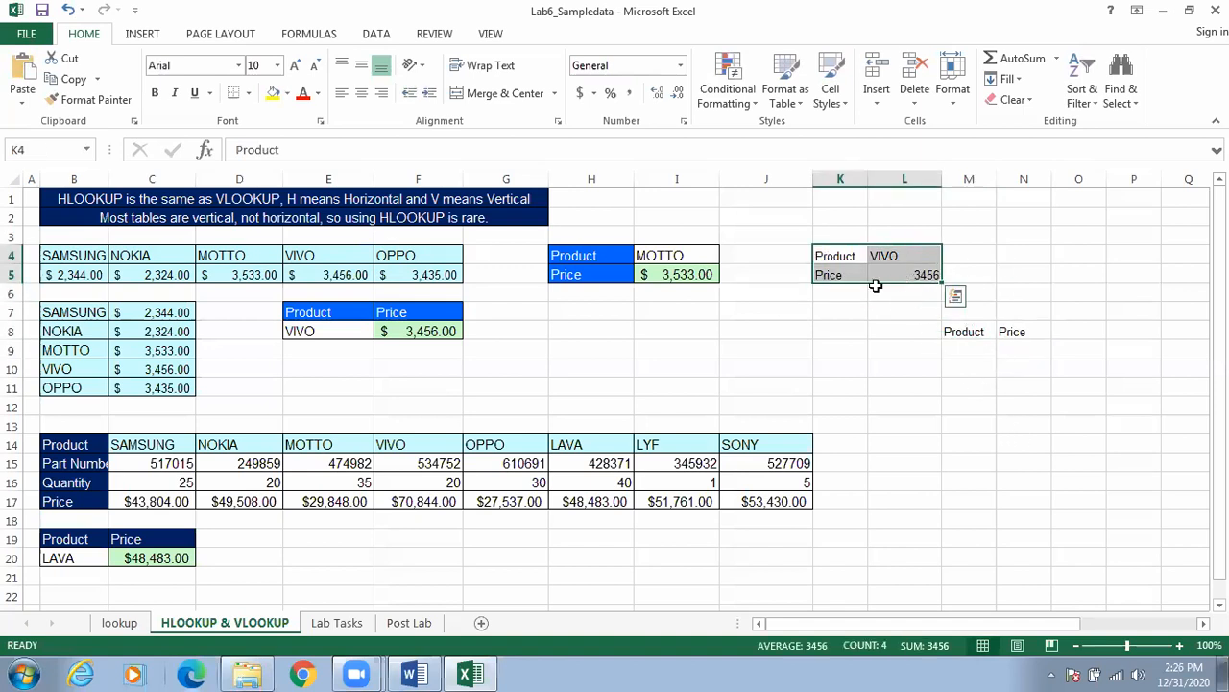
pyautogui.click(961, 352)
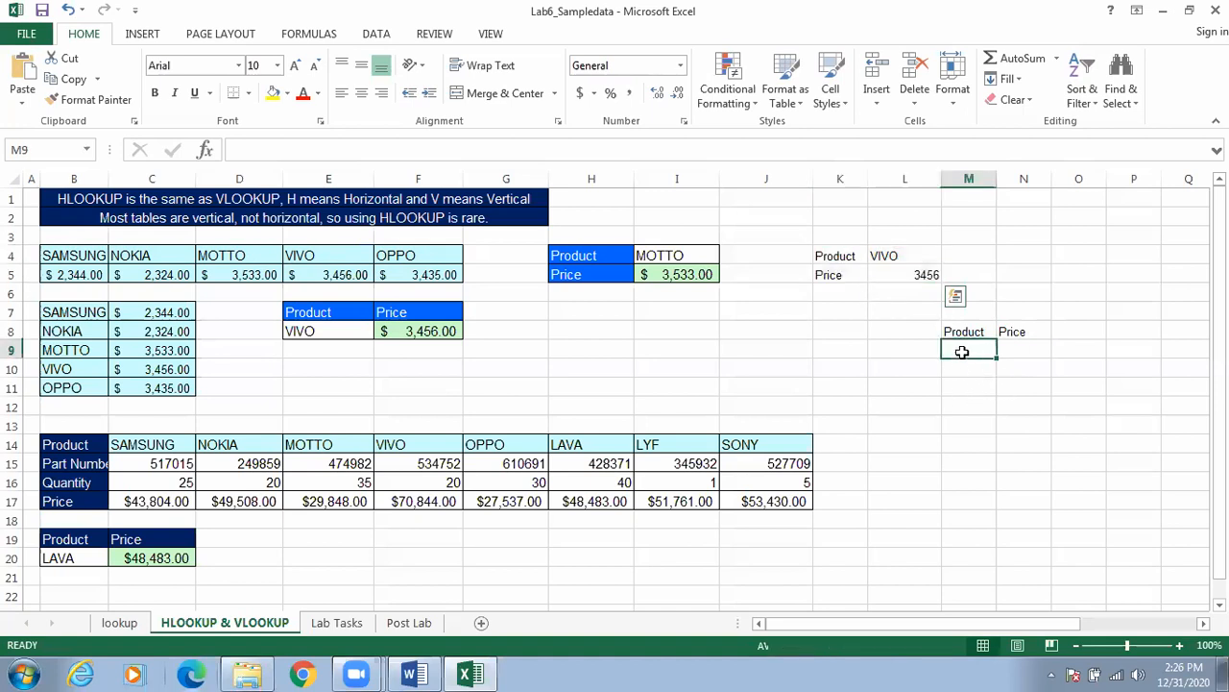
# Begin a VLOOKUP formula in N9 with M9 as the lookup value and B7:C11 as the table array.
pyautogui.click(1024, 351)
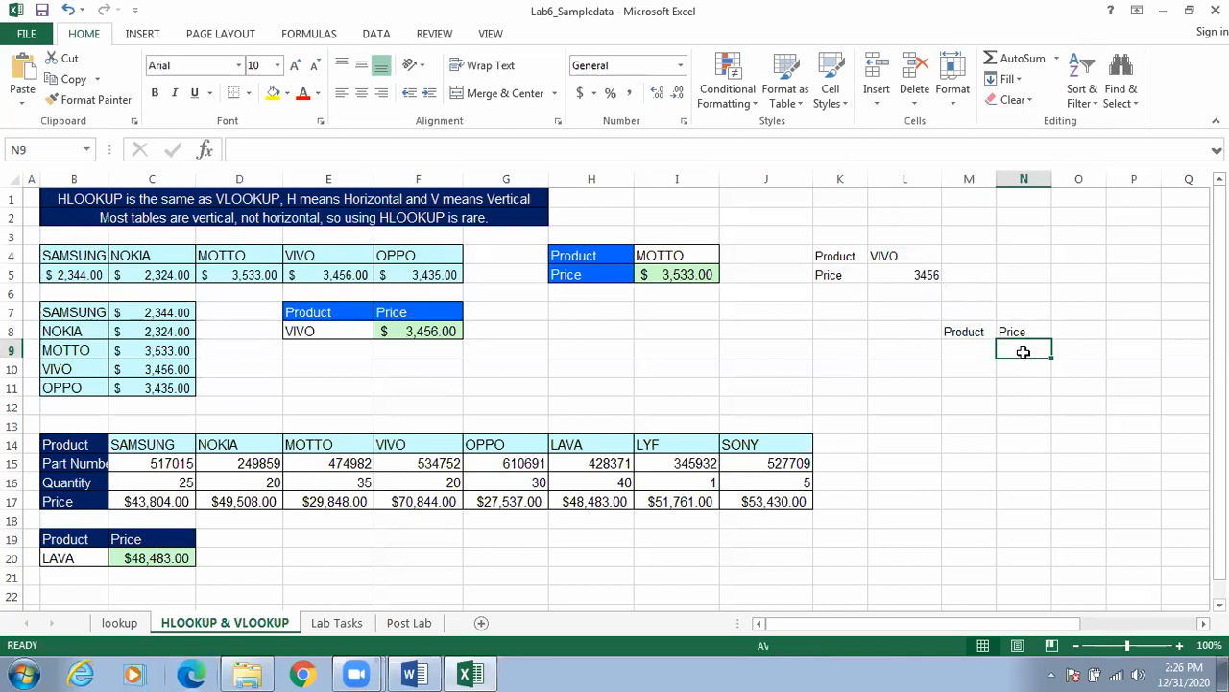
pyautogui.write('=')
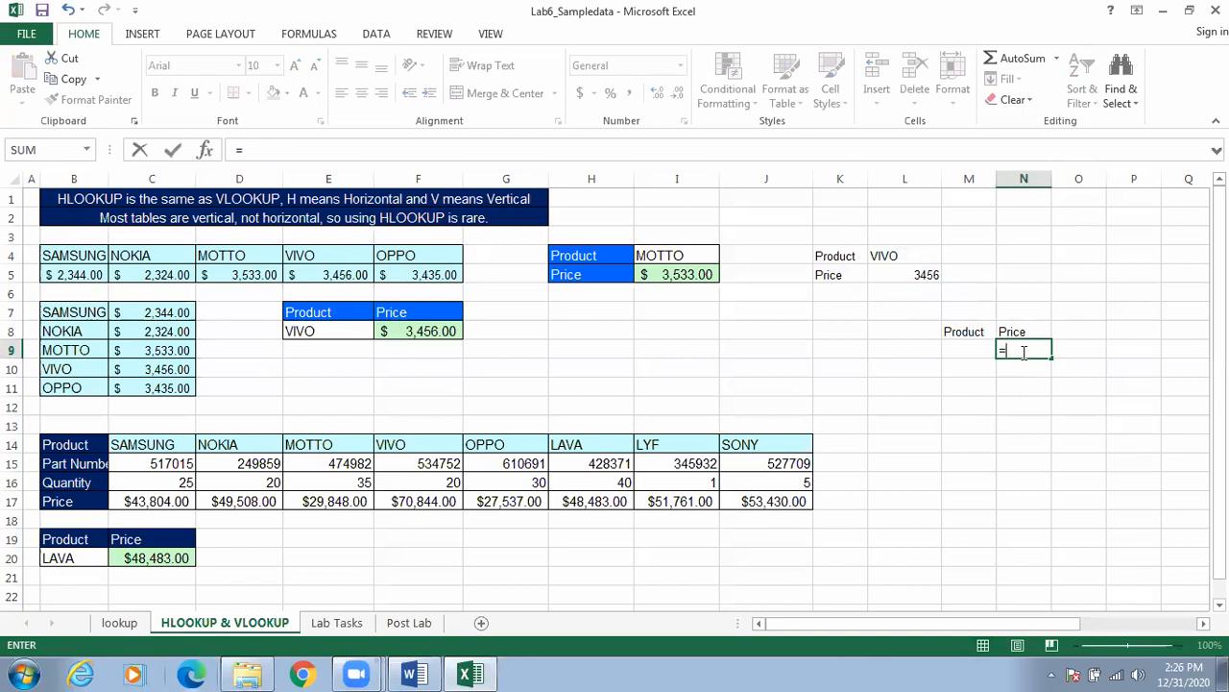
pyautogui.write('vloo')
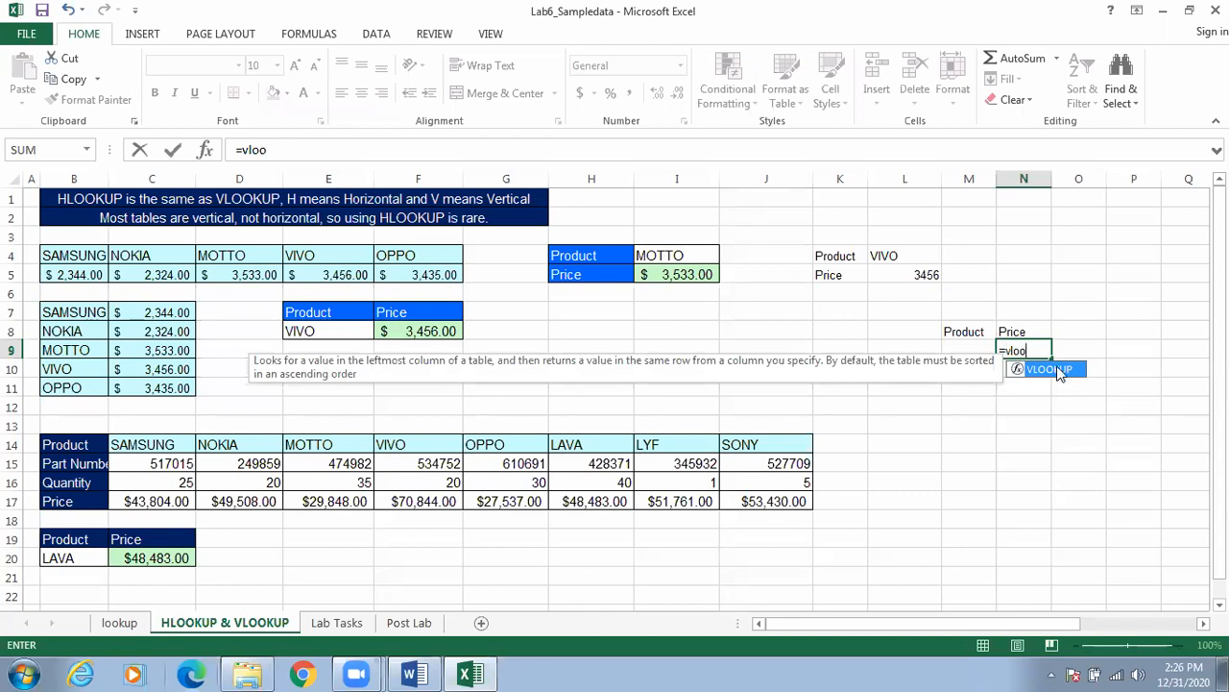
pyautogui.doubleClick(1050, 369)
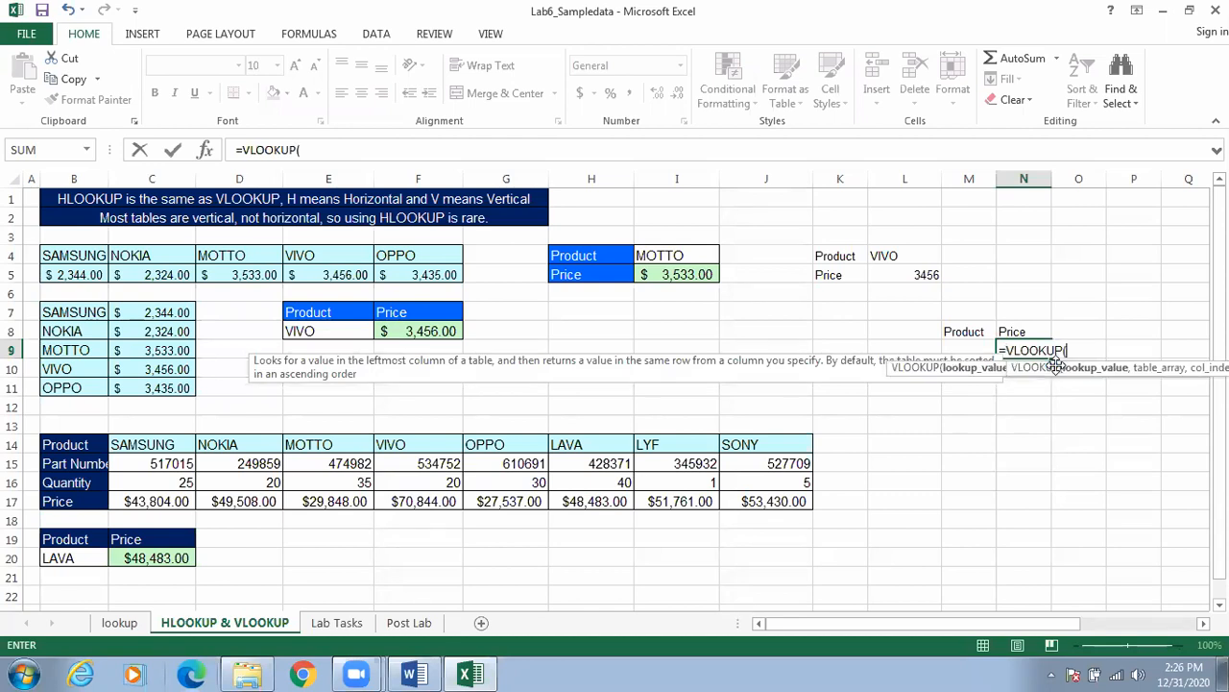
pyautogui.click(967, 352)
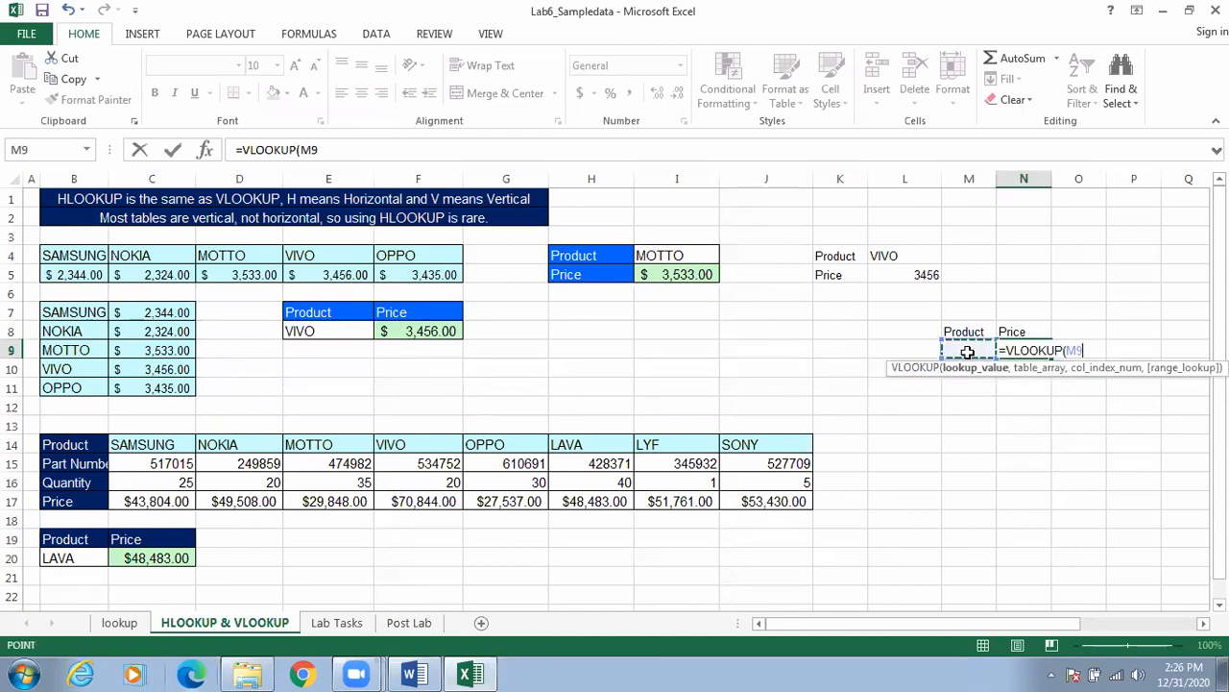
pyautogui.write(',')
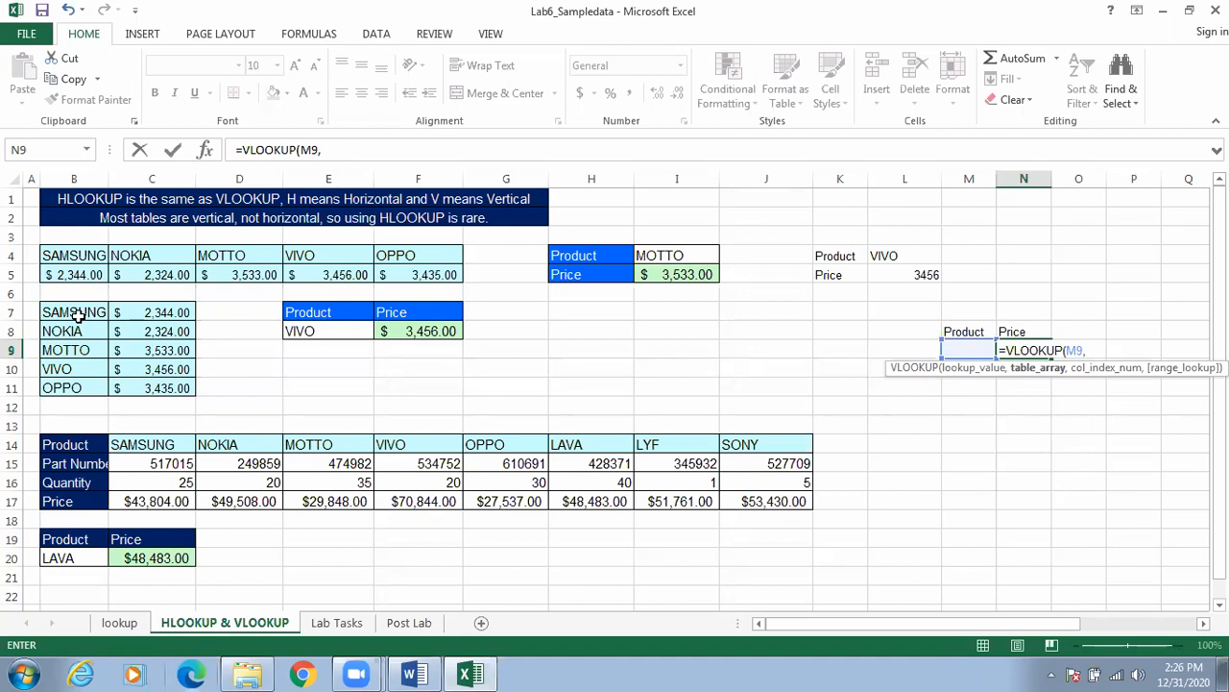
pyautogui.moveTo(76, 317); pyautogui.dragTo(152, 384)
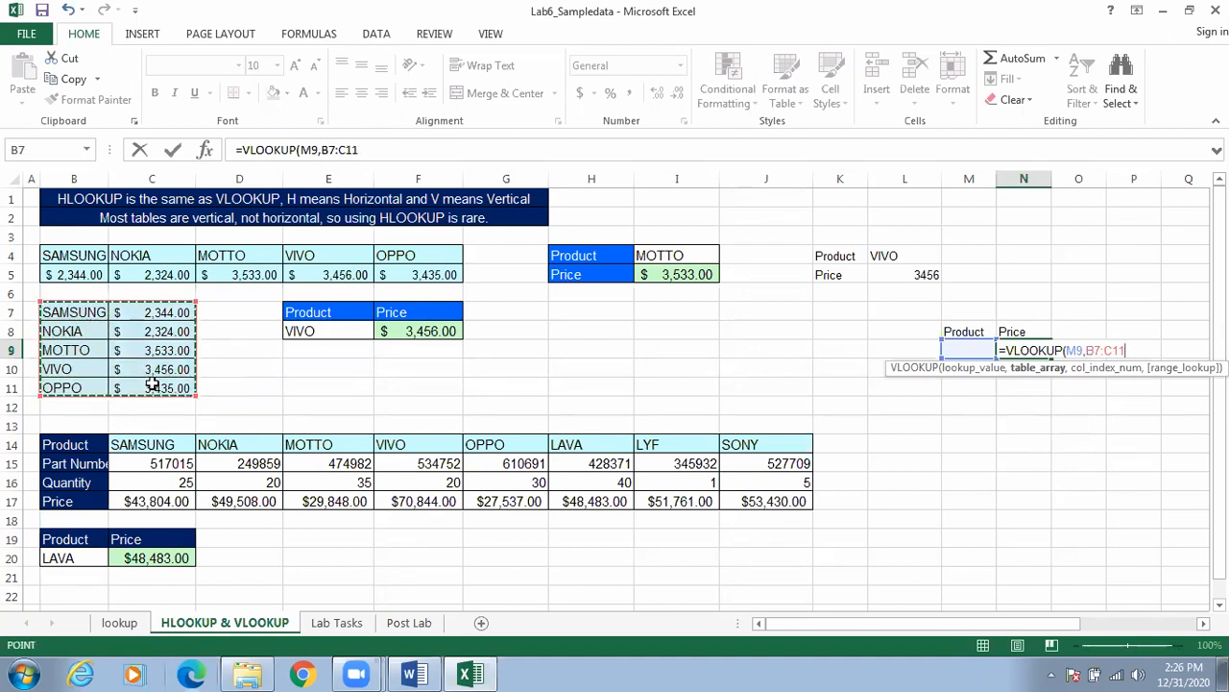
pyautogui.write(',')
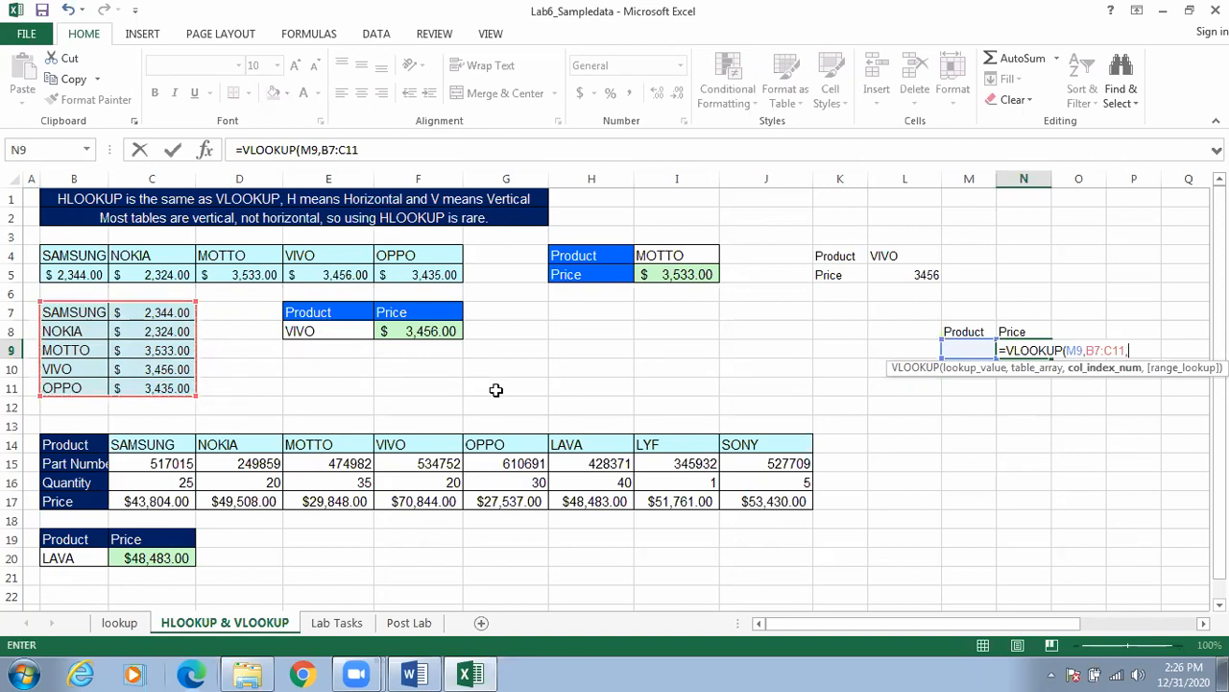
pyautogui.click(496, 389)
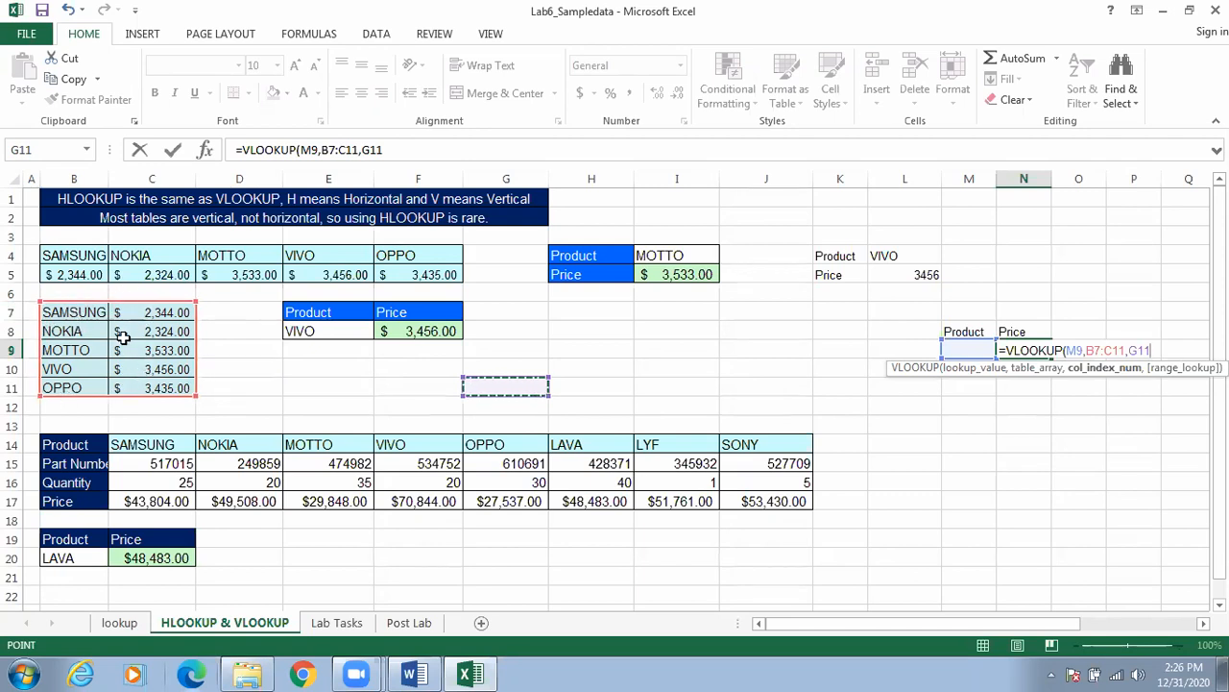
pyautogui.write('2,')
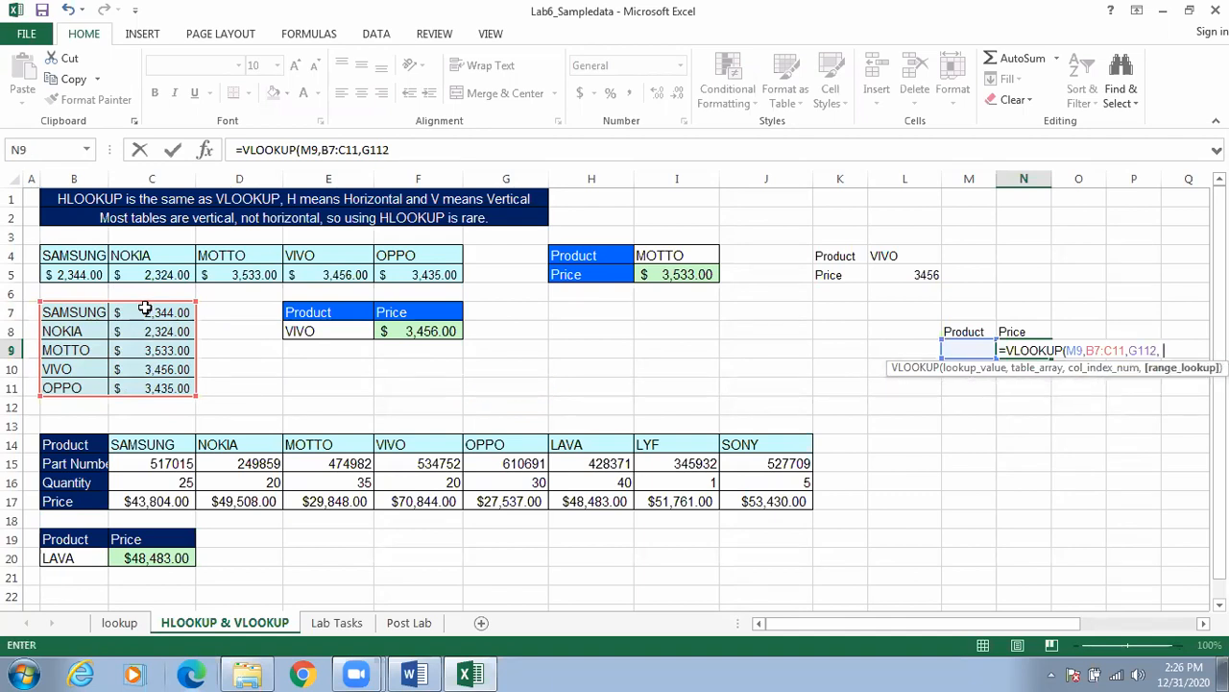
pyautogui.press('BackSpace')
pyautogui.press('BackSpace')
pyautogui.press('BackSpace')
pyautogui.press('BackSpace')
pyautogui.press('BackSpace')
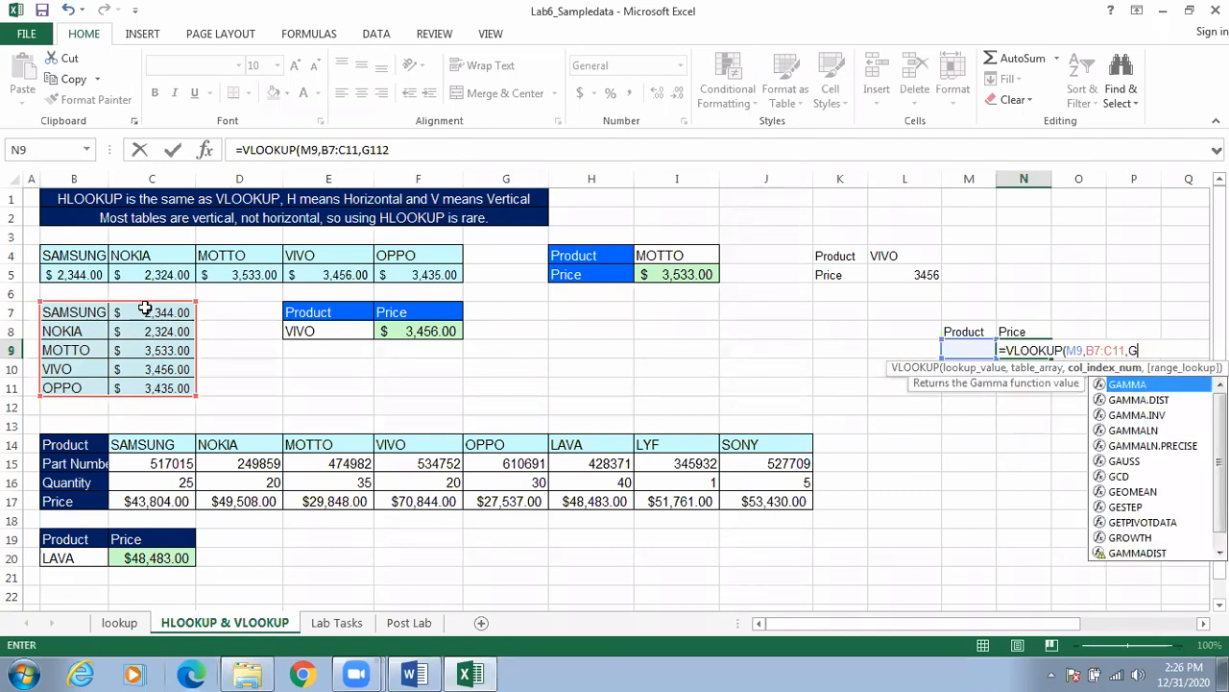
pyautogui.press('BackSpace')
# Complete the N9 formula with column index 2 and exact match 0, giving =VLOOKUP(M9,B7:C11,2, 0).
pyautogui.write('2,')
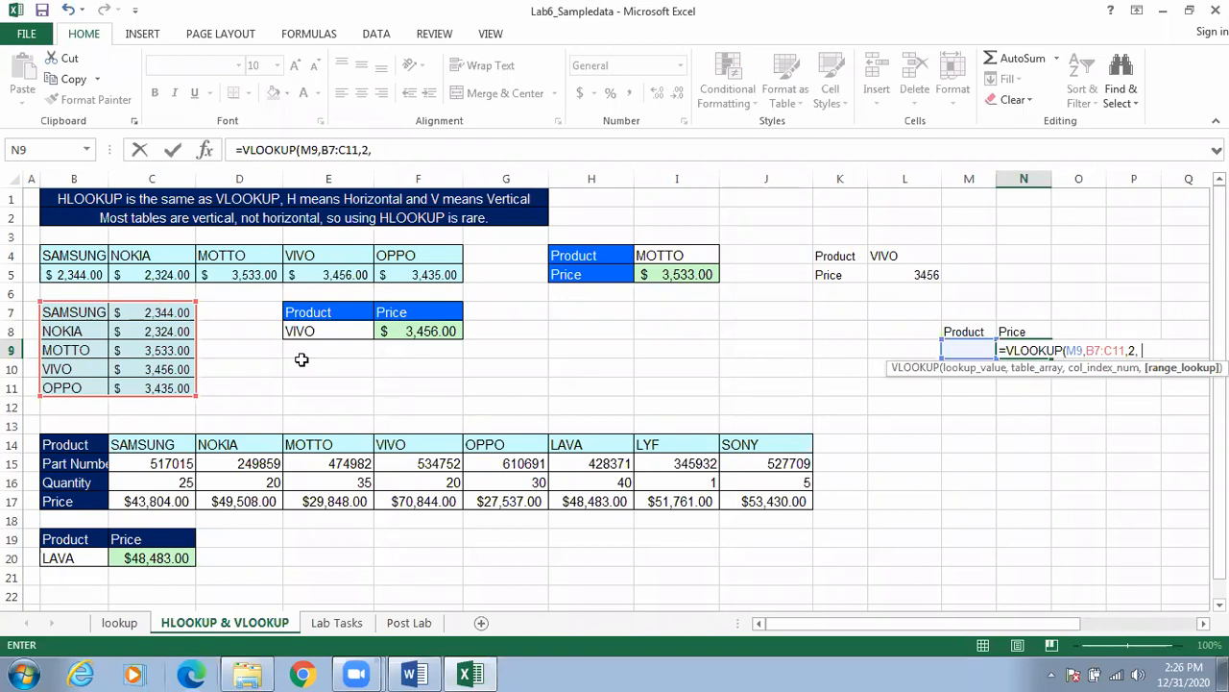
pyautogui.write('0')
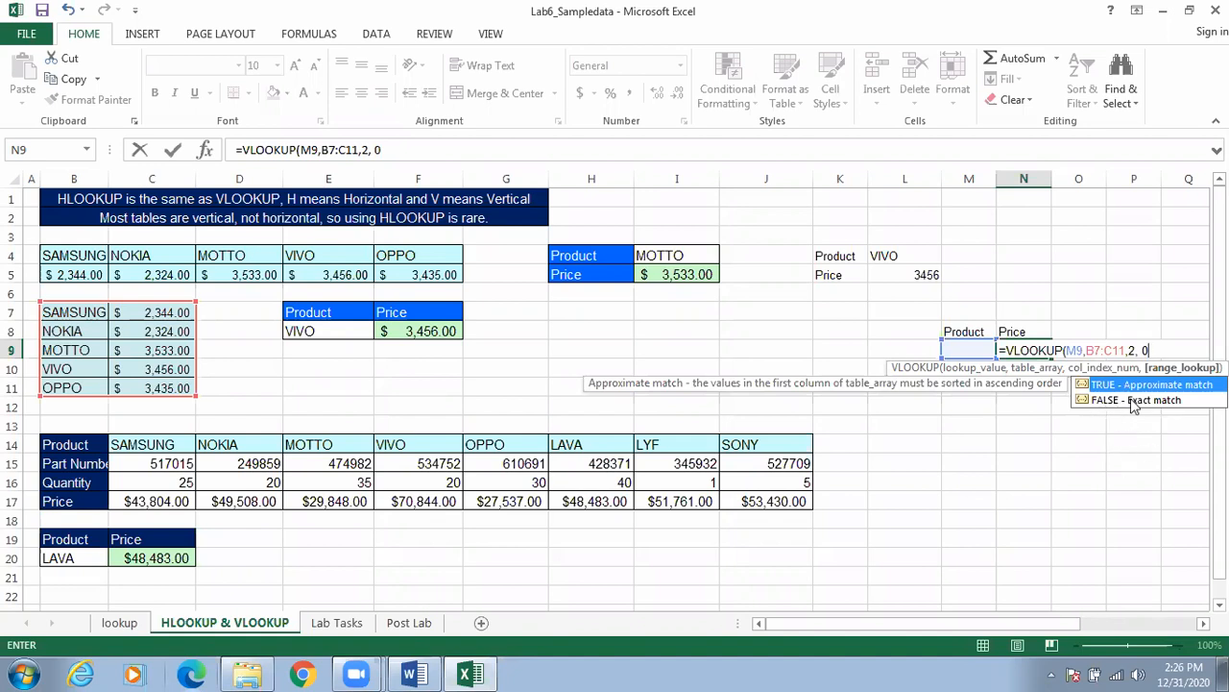
pyautogui.write(')')
pyautogui.press('Return')
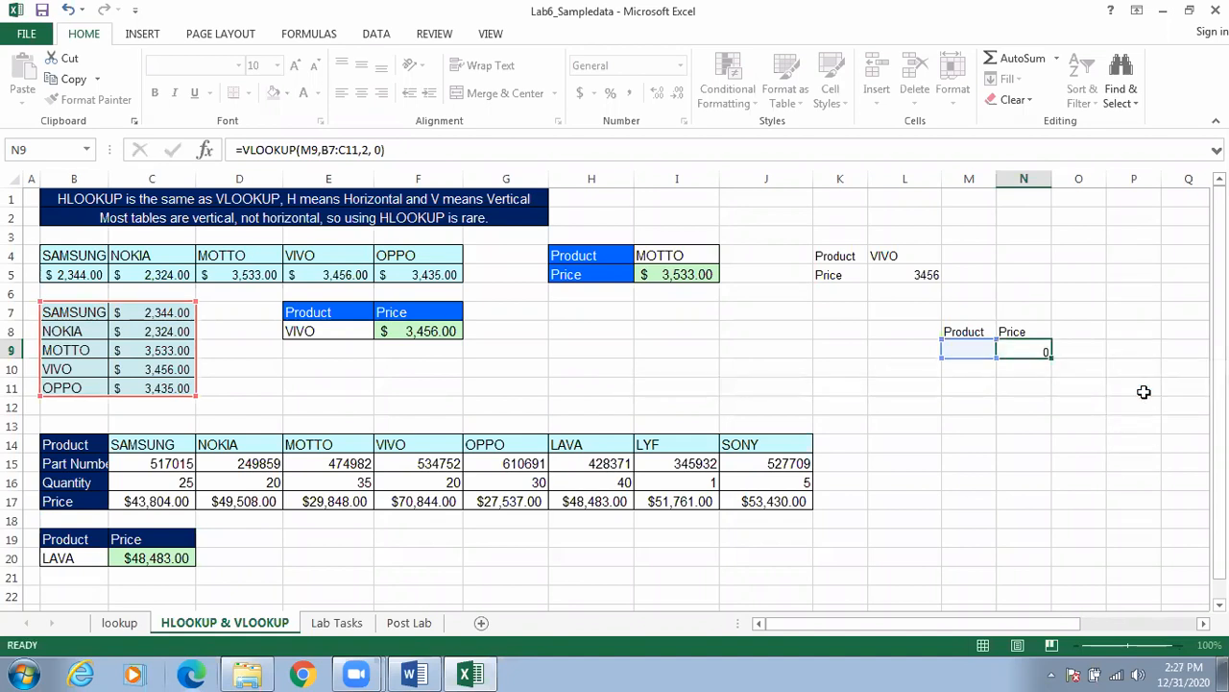
# Enter NOKIA as the product in M9 to test the VLOOKUP price search.
pyautogui.click(966, 348)
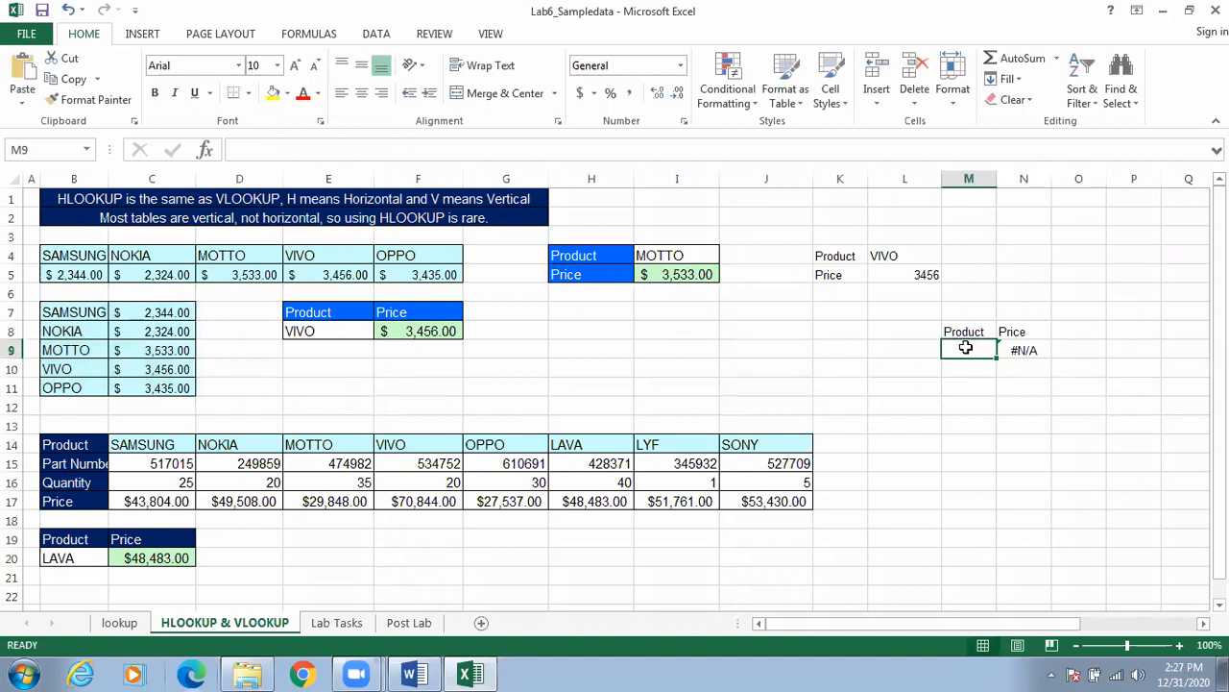
pyautogui.write('NOKIA')
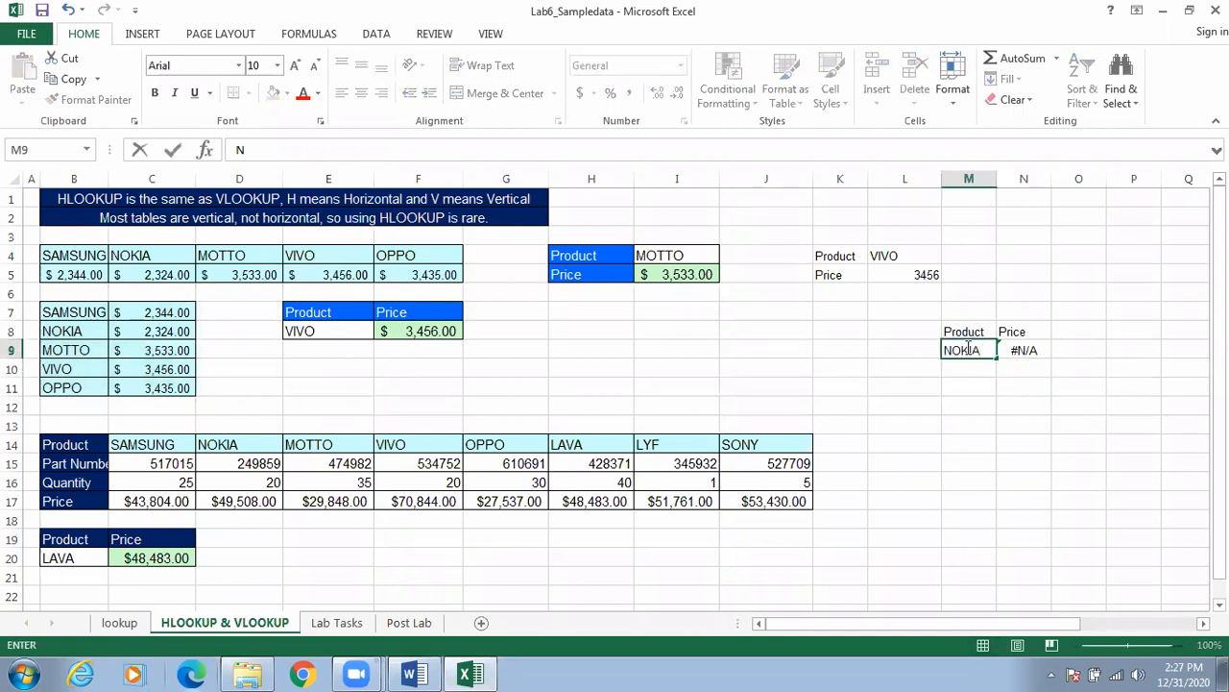
pyautogui.click(988, 411)
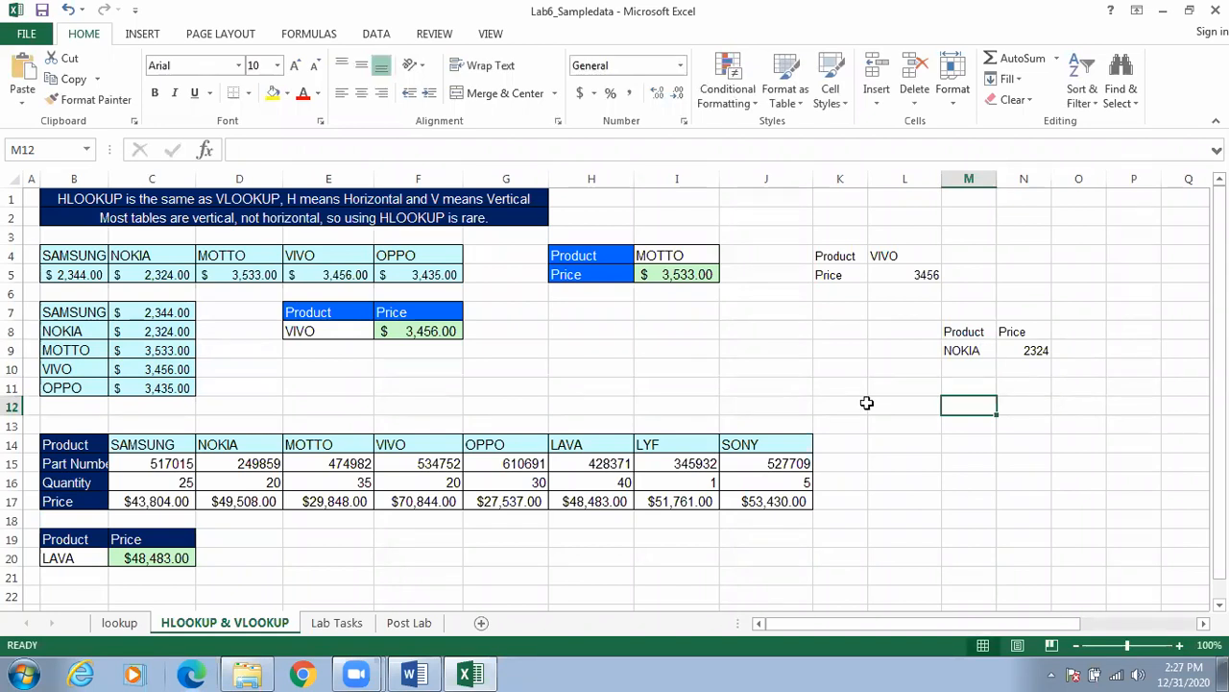
# Switch to the LAB NO. 6_ITC document in Word and read the Lab Task and Post Lab instructions near its end.
pyautogui.moveTo(370, 675)
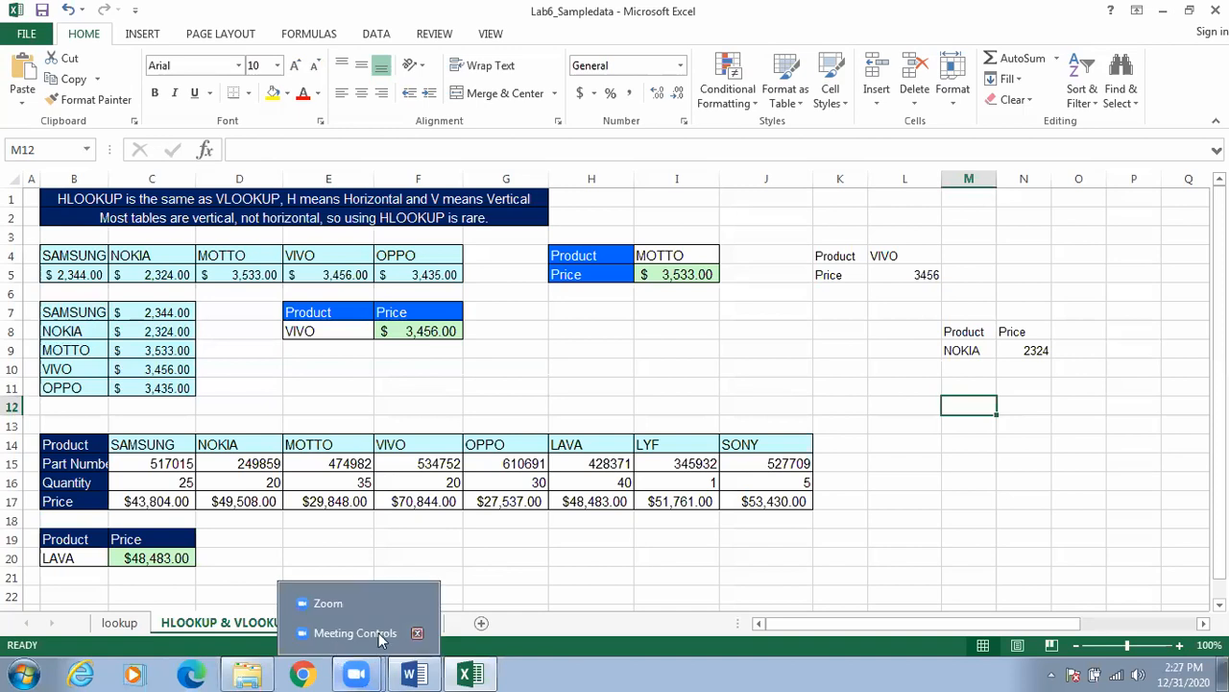
pyautogui.click(413, 674)
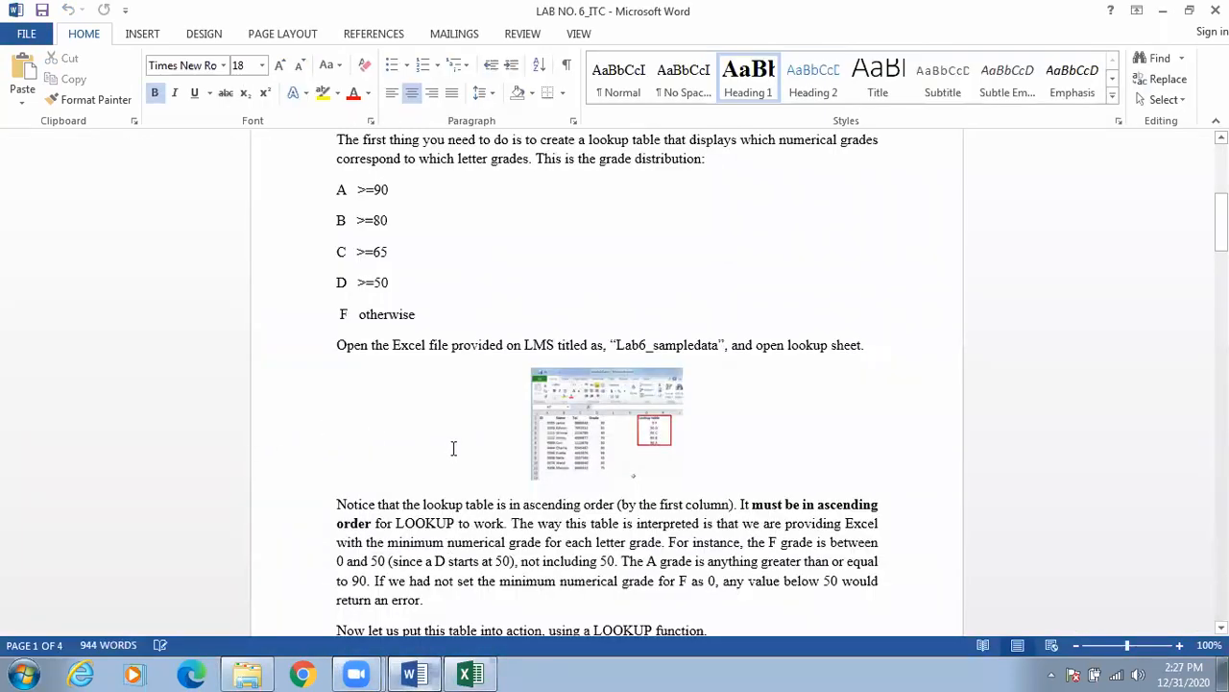
pyautogui.moveTo(1221, 222); pyautogui.dragTo(1222, 562)
pyautogui.scroll(-1, 607, 383)
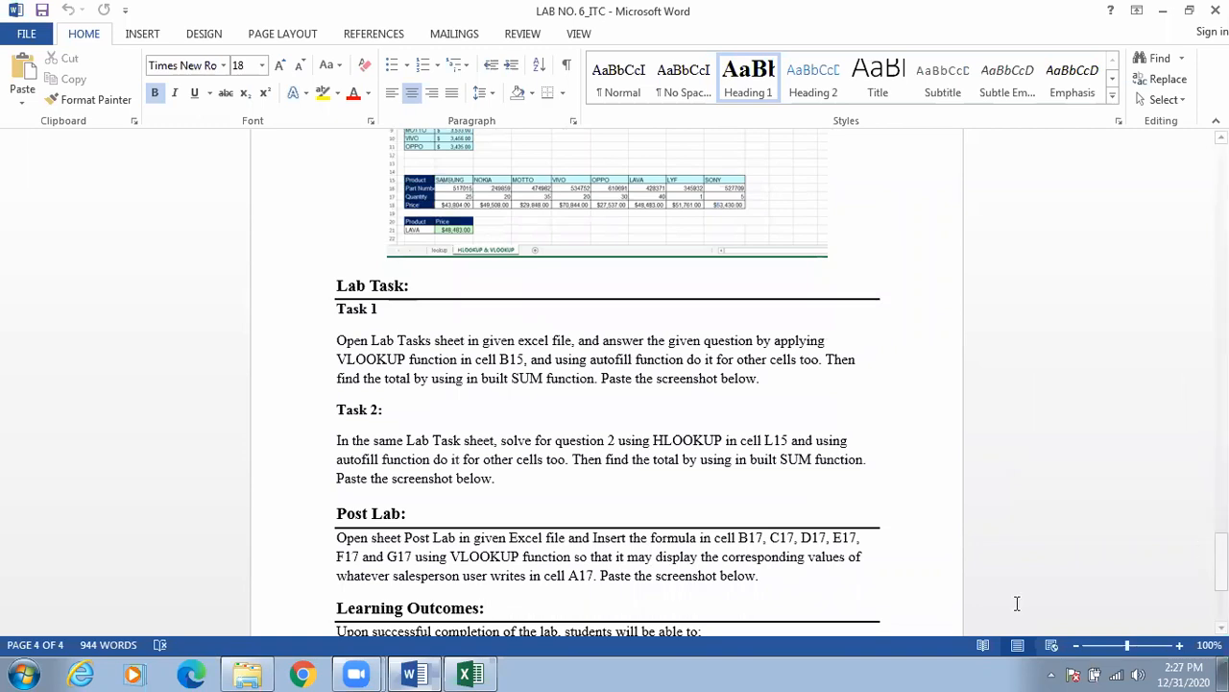
# Switch back to the Lab6_Sampledata workbook in Excel and check the product entry in M9.
pyautogui.click(470, 674)
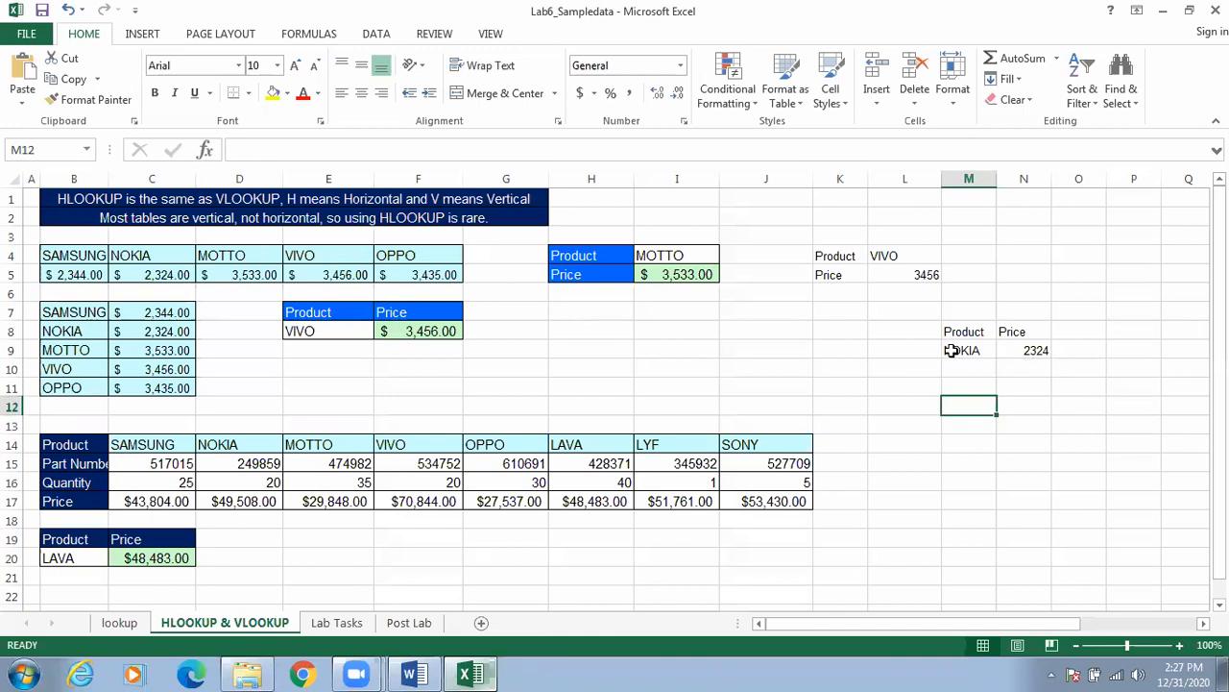
pyautogui.click(971, 351)
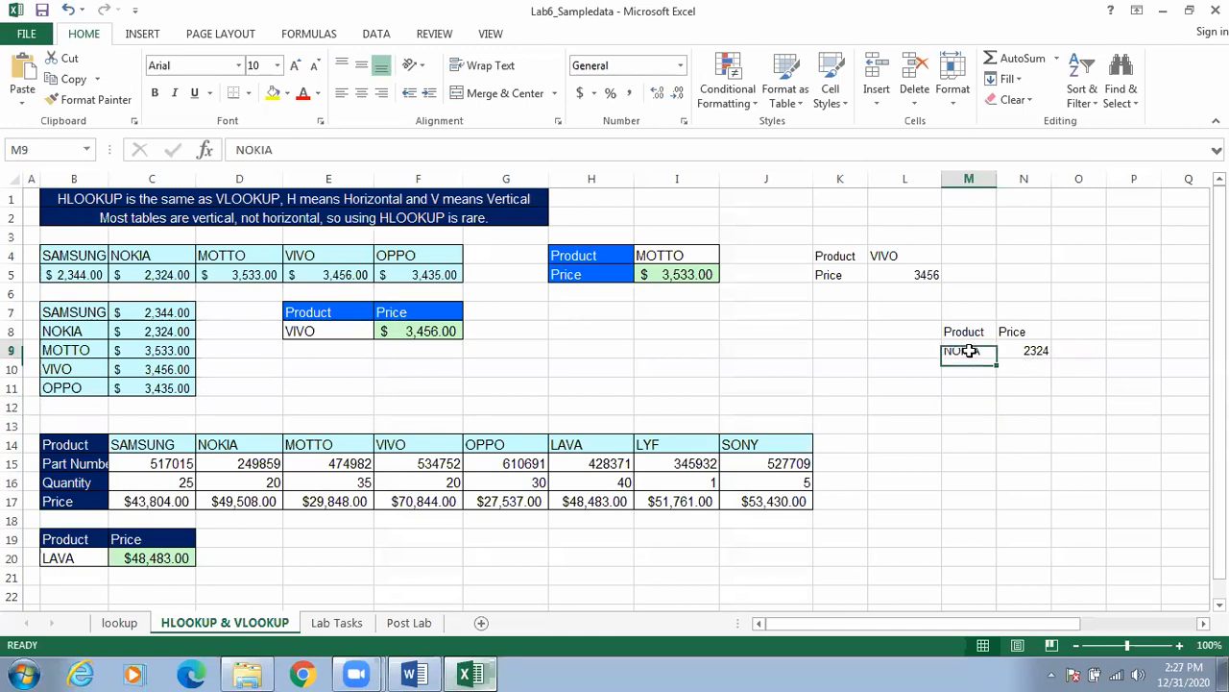
pyautogui.click(1020, 405)
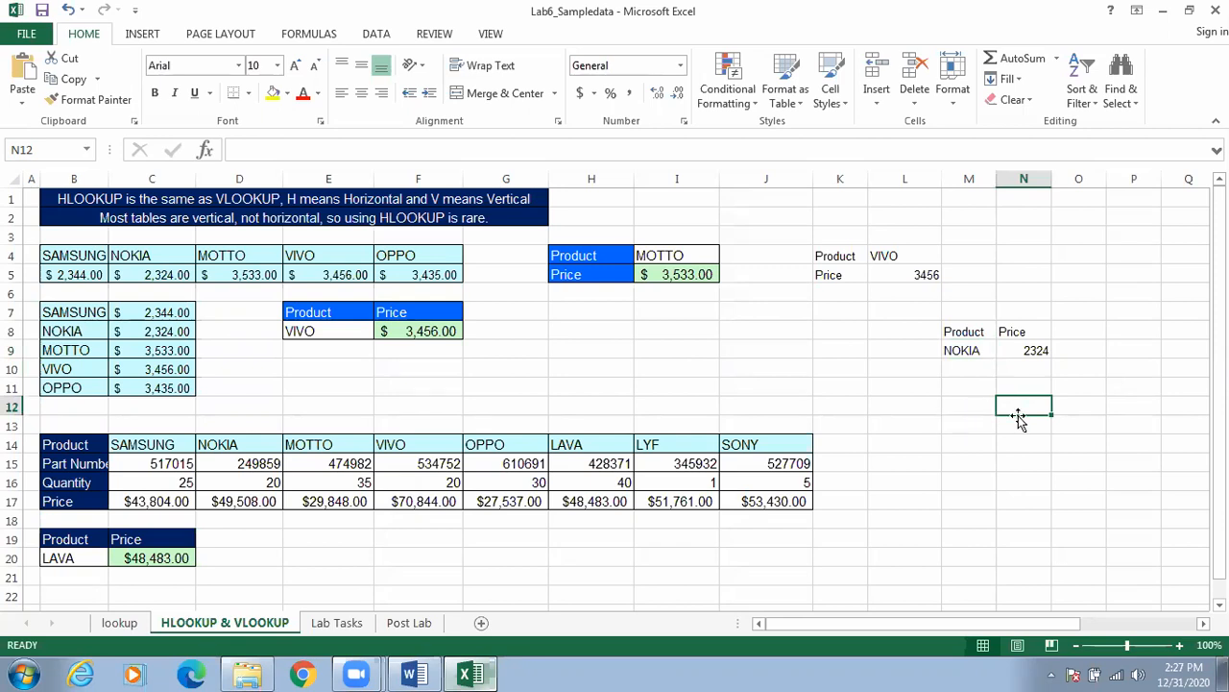
# Start a VLOOKUP formula in N12 with M12 as the lookup value.
pyautogui.write('=')
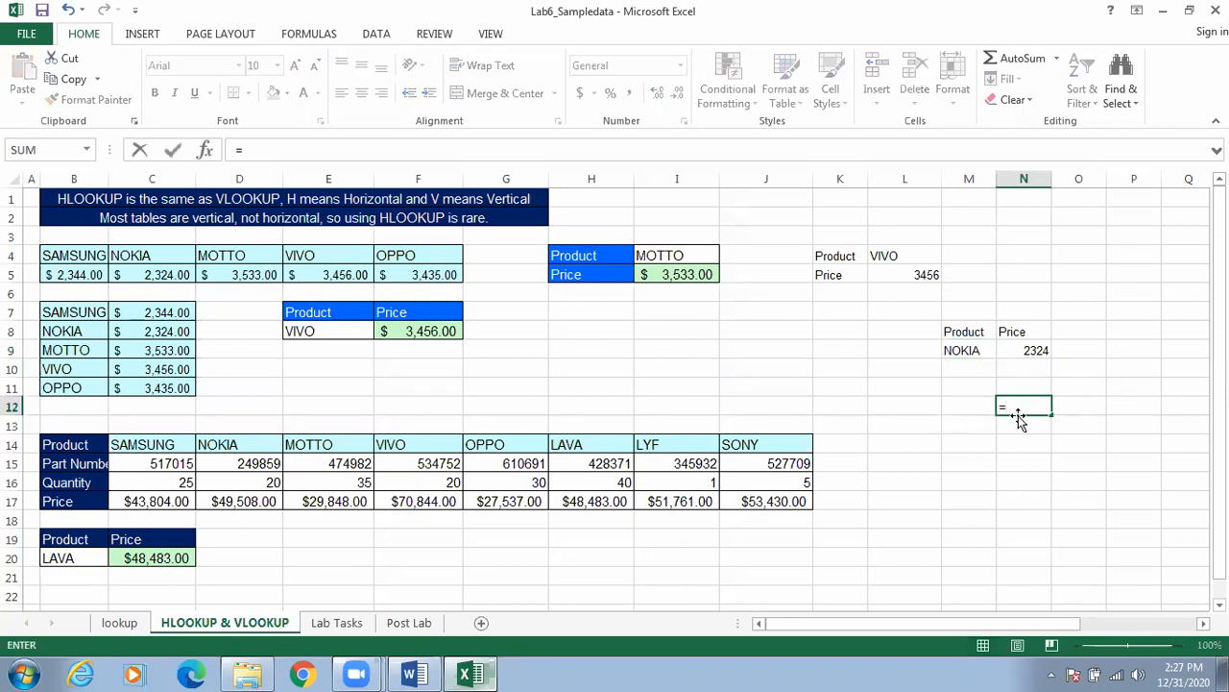
pyautogui.write('V')
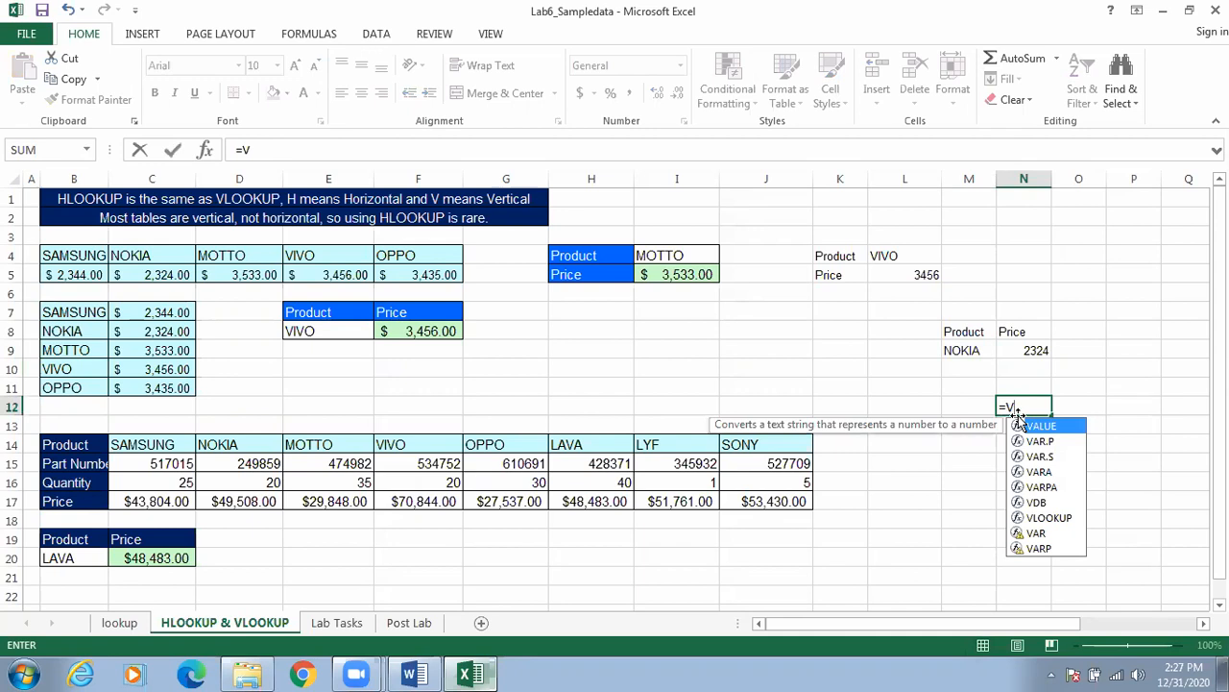
pyautogui.write('LOO')
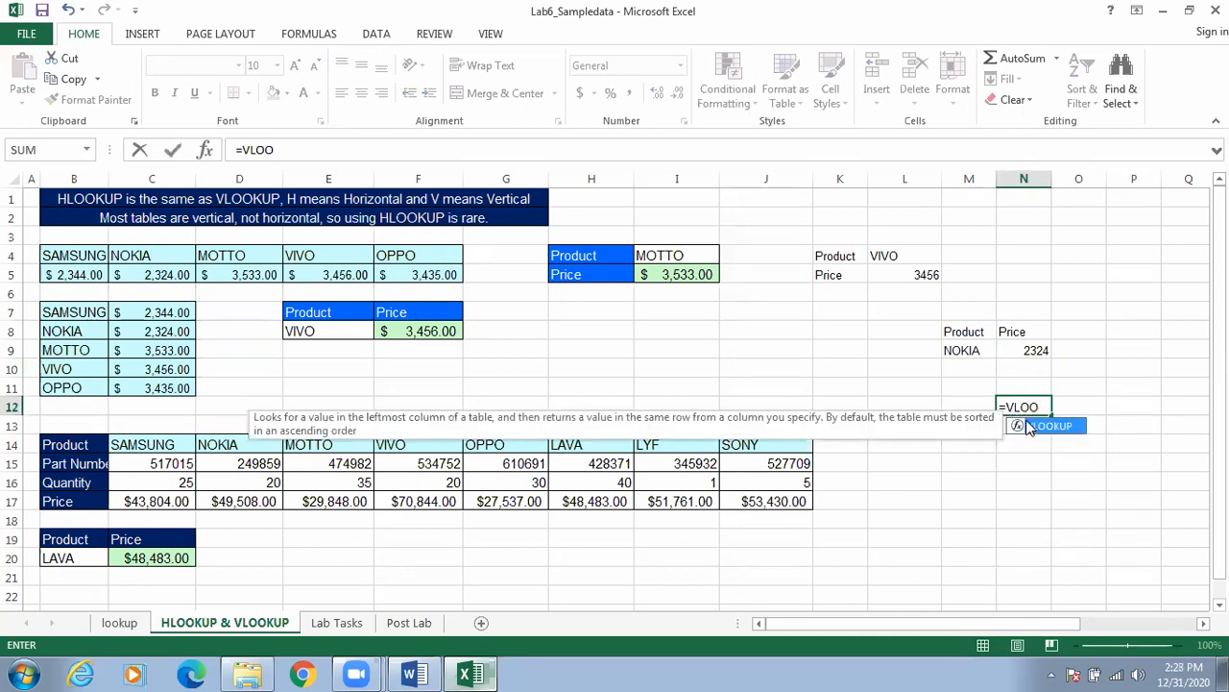
pyautogui.doubleClick(1036, 427)
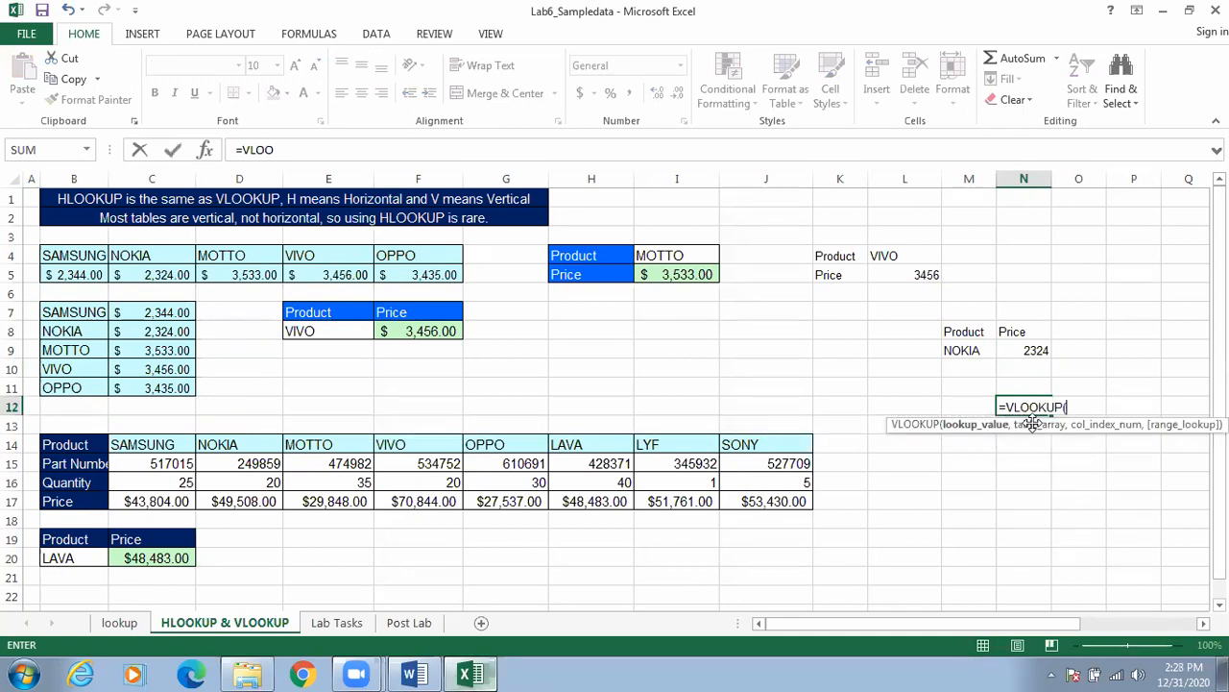
pyautogui.click(968, 407)
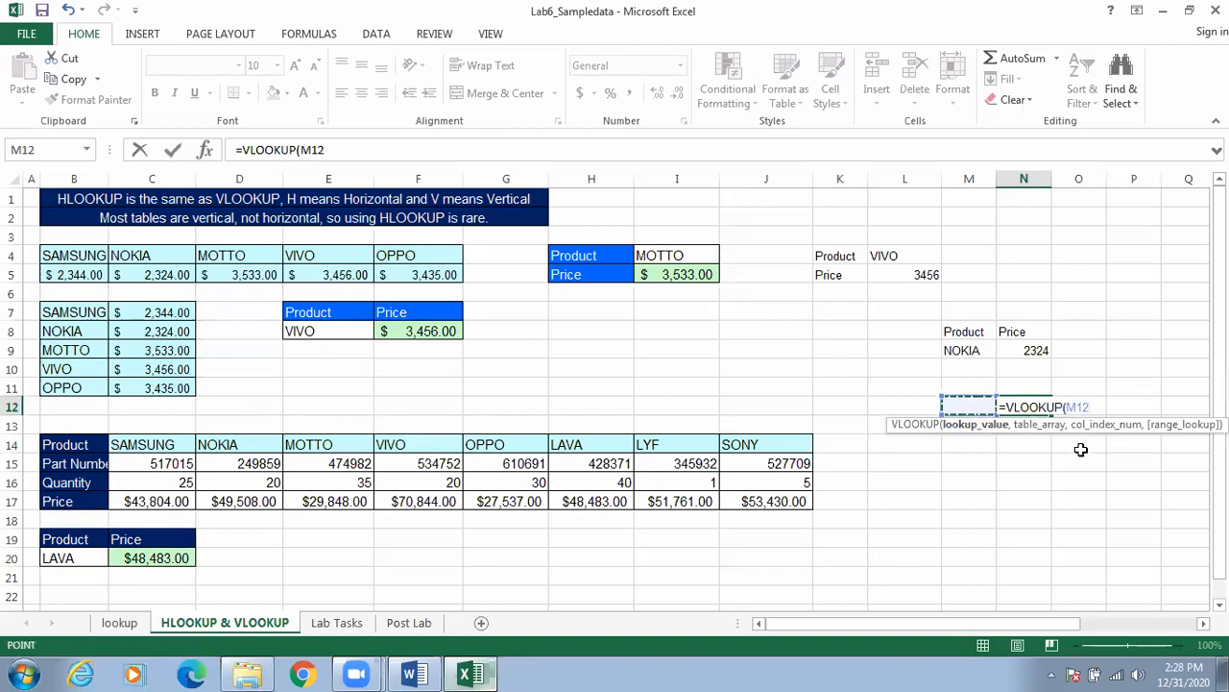
pyautogui.write(',')
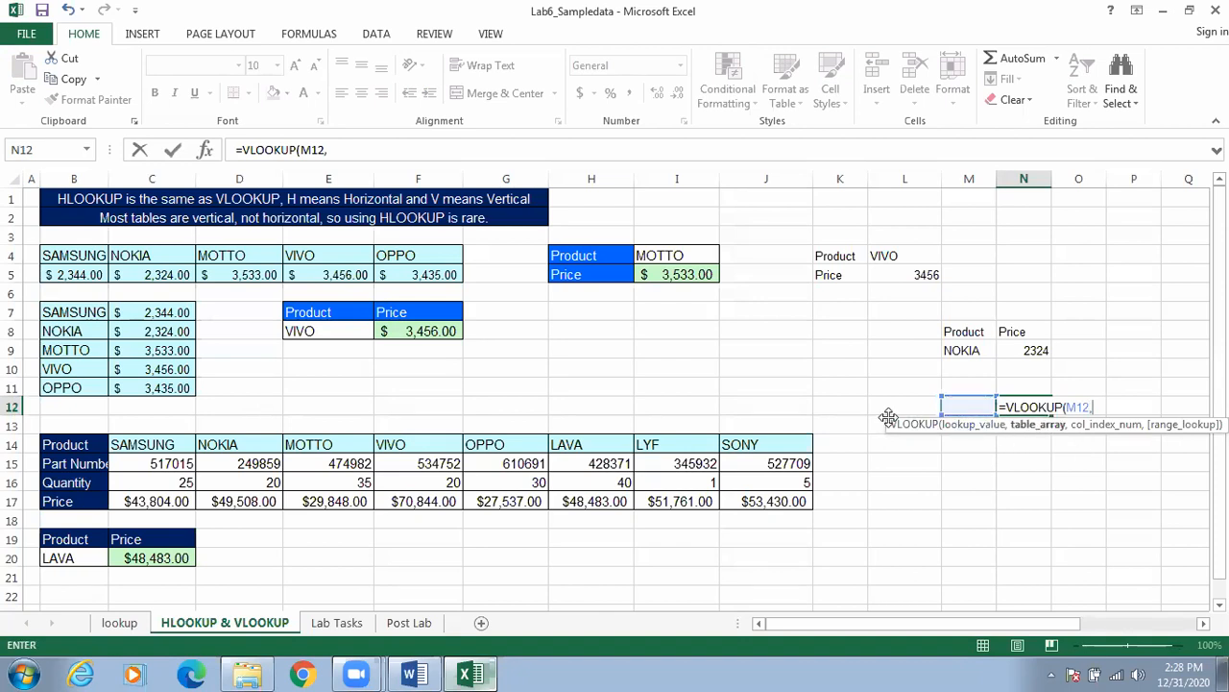
# Complete the N12 formula with table B7:C11, column index 1 and exact match 0, giving =VLOOKUP(M12,B7:C11, 1, 0).
pyautogui.click(96, 313)
pyautogui.moveTo(114, 314); pyautogui.dragTo(178, 381)
pyautogui.write(', 1')
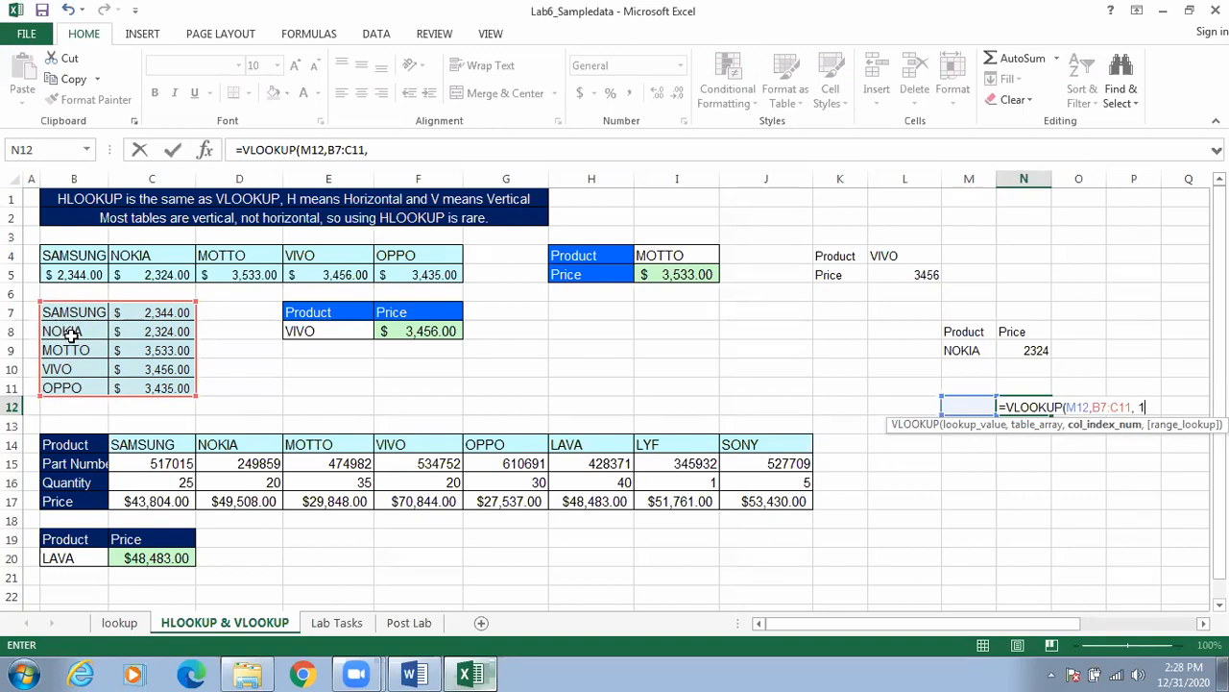
pyautogui.write(', 1,')
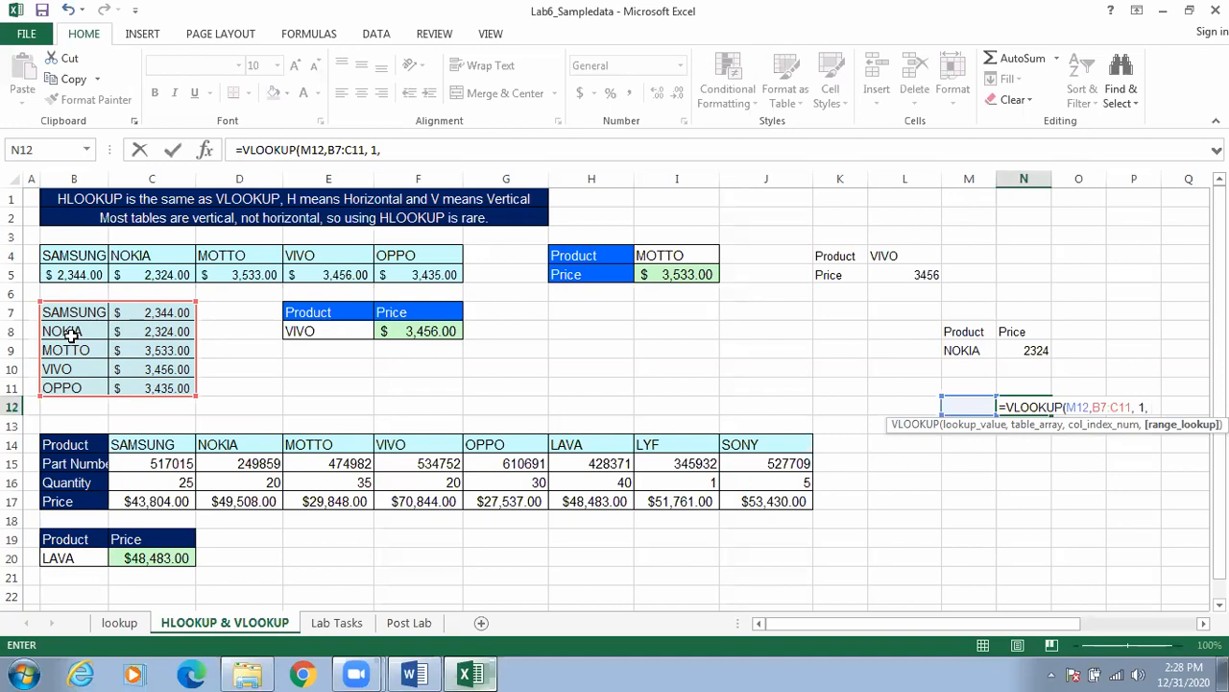
pyautogui.write('0')
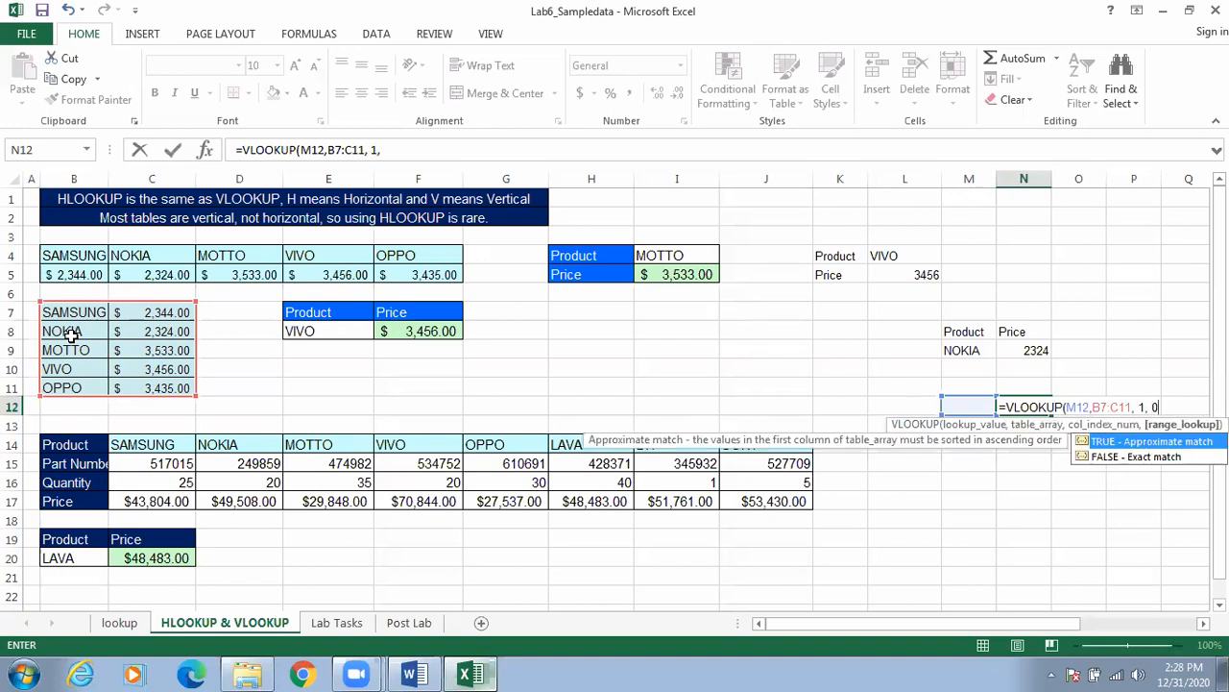
pyautogui.write(')')
pyautogui.press('Return')
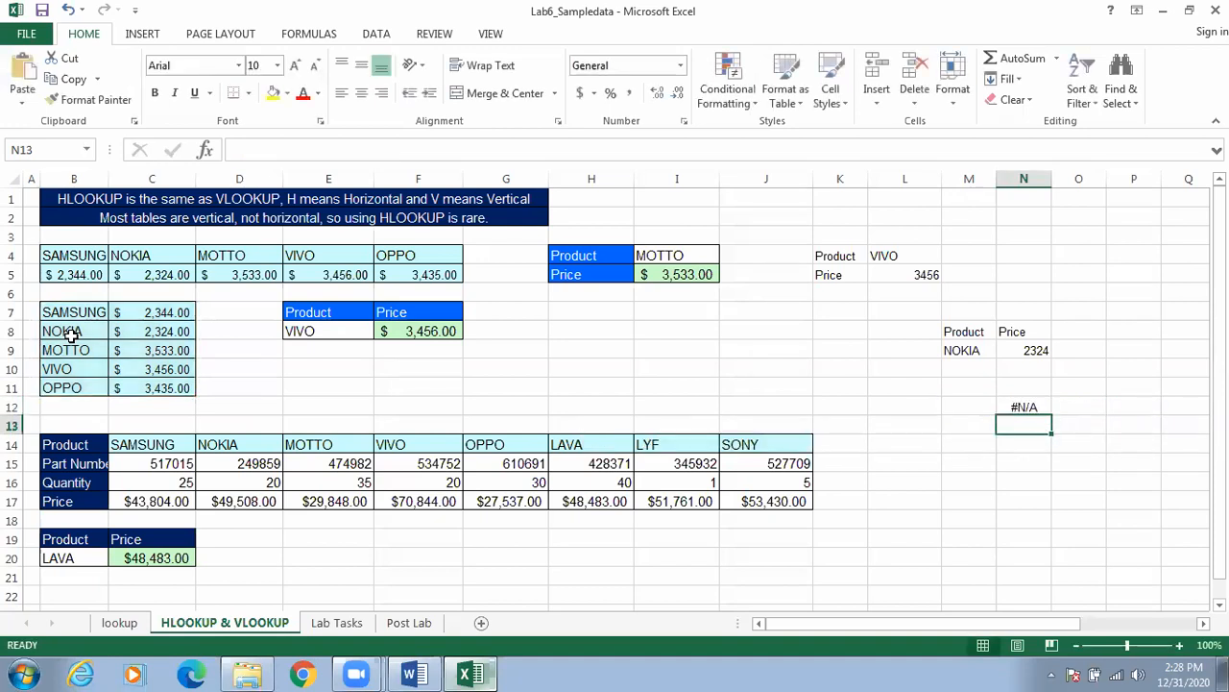
# Enter the price 3533 in M12 as the lookup value for the reverse search.
pyautogui.click(966, 407)
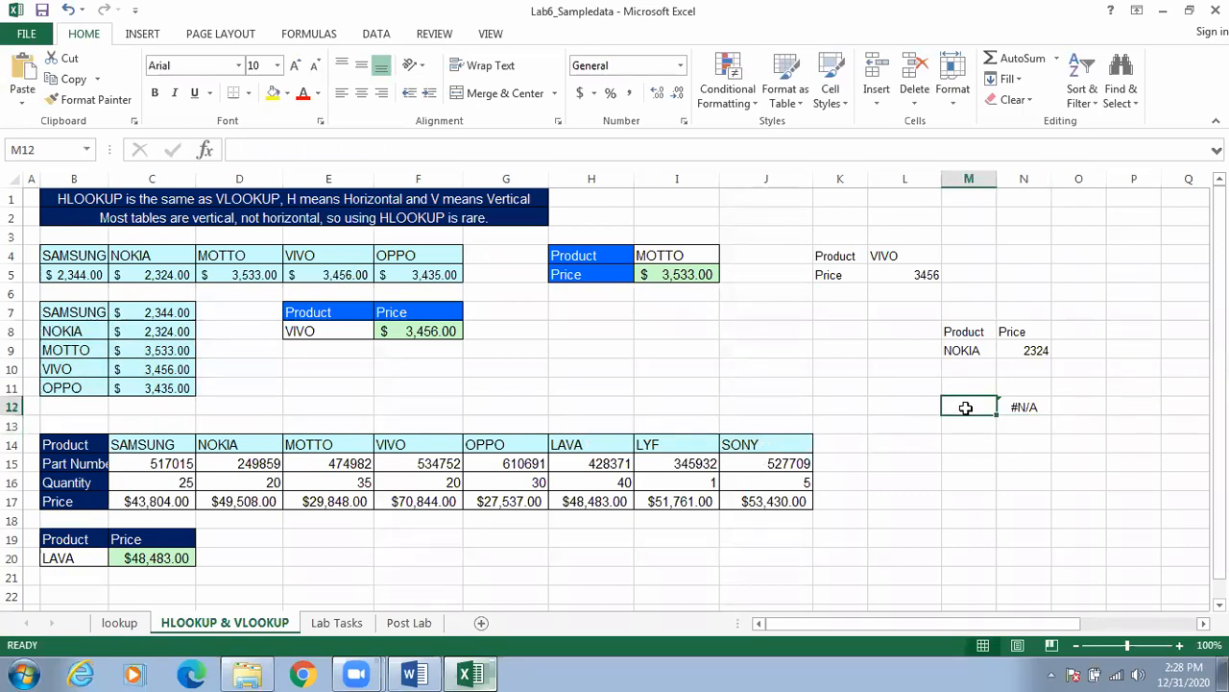
pyautogui.write('3533')
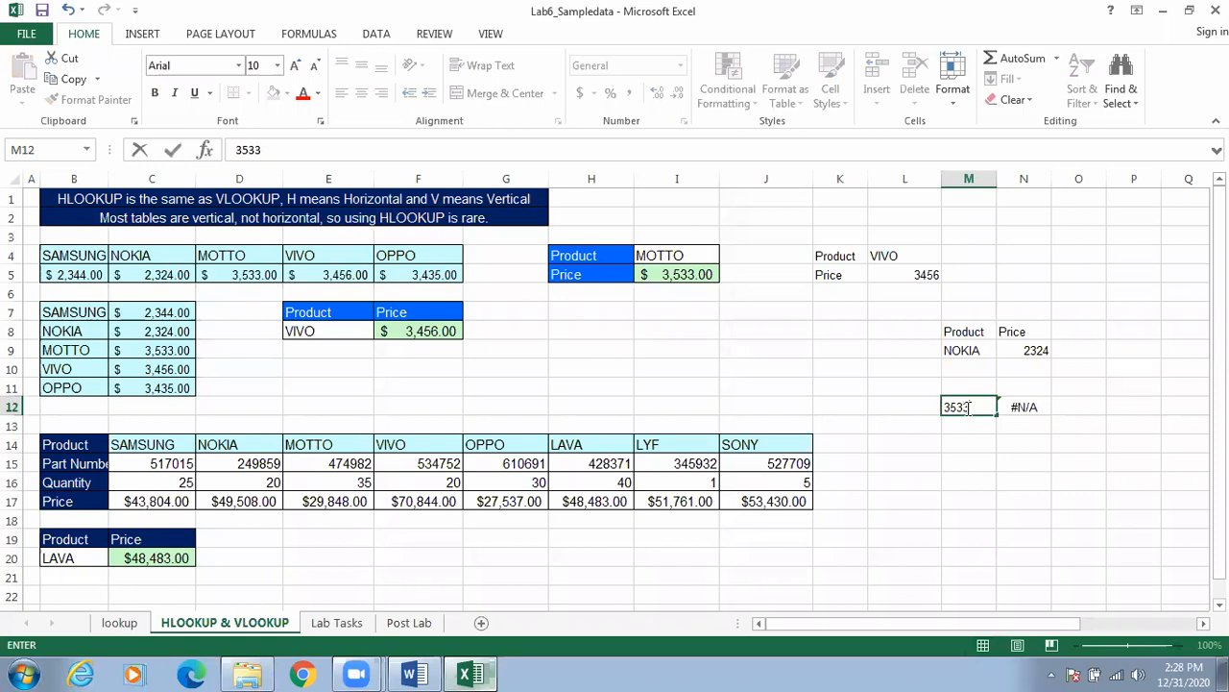
pyautogui.click(1058, 471)
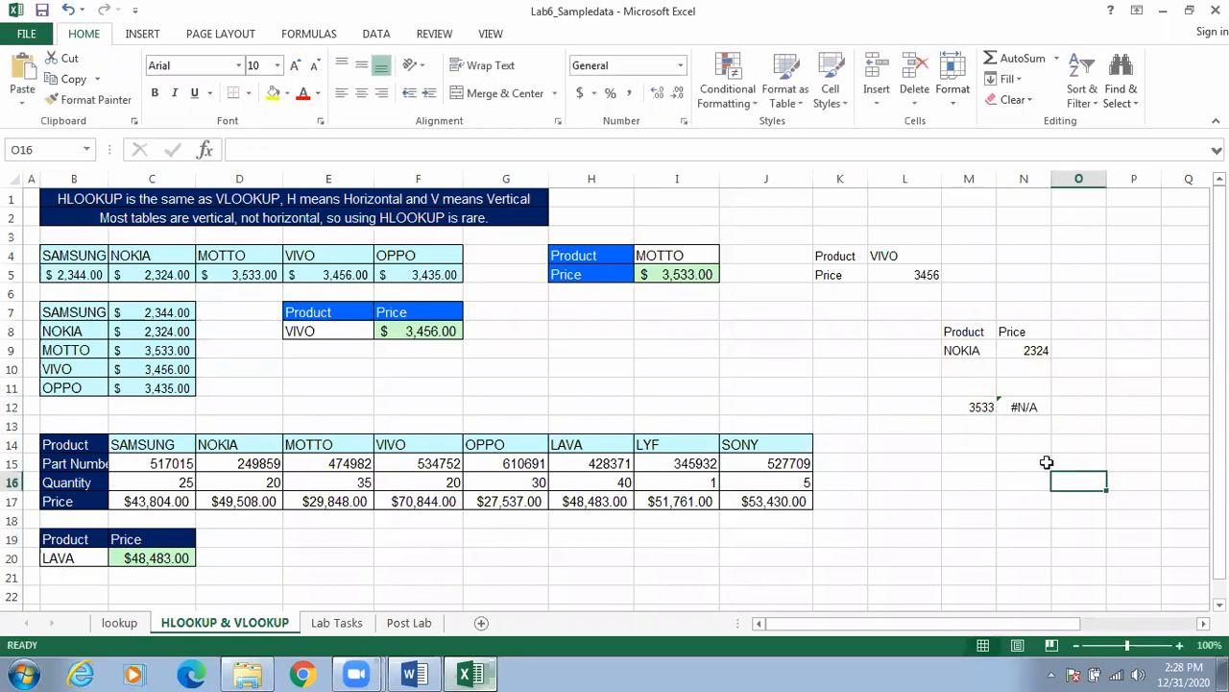
pyautogui.doubleClick(964, 407)
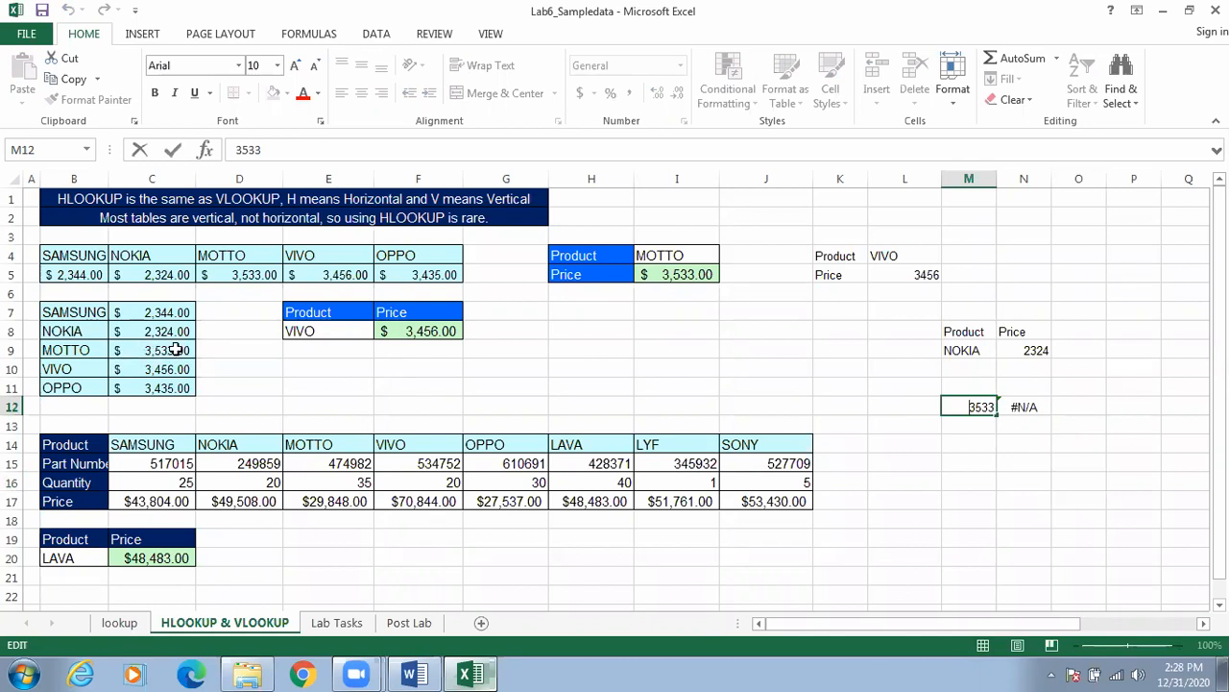
pyautogui.rightClick(977, 409)
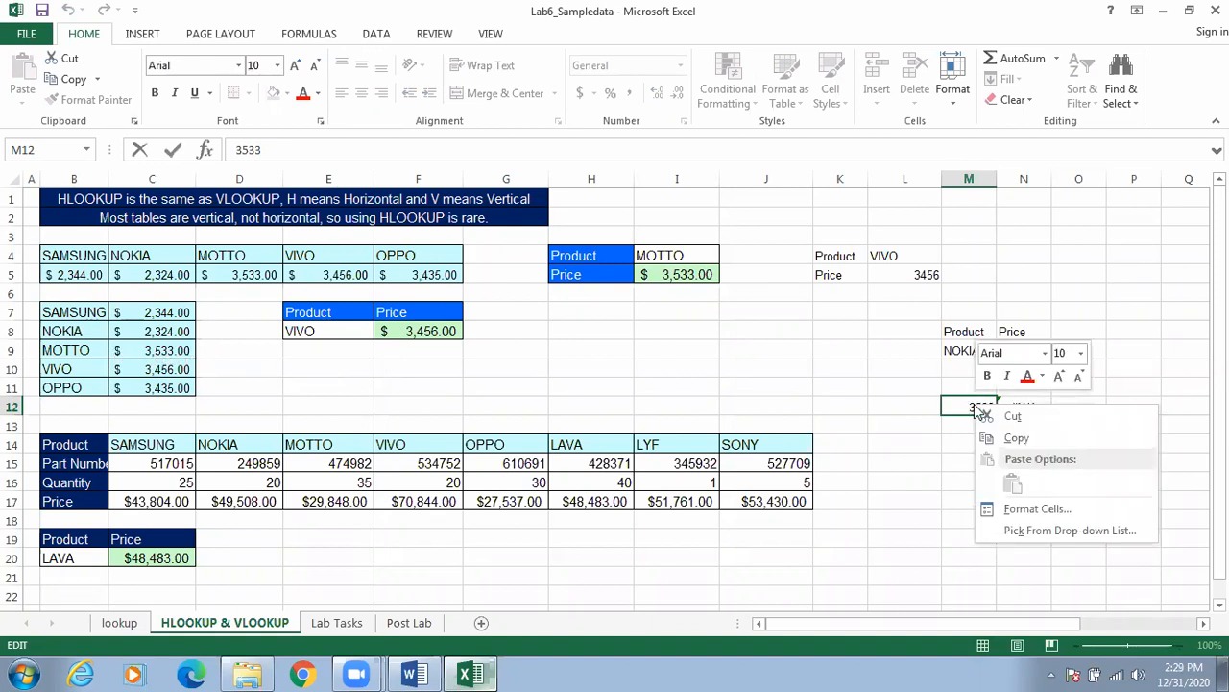
pyautogui.click(1037, 509)
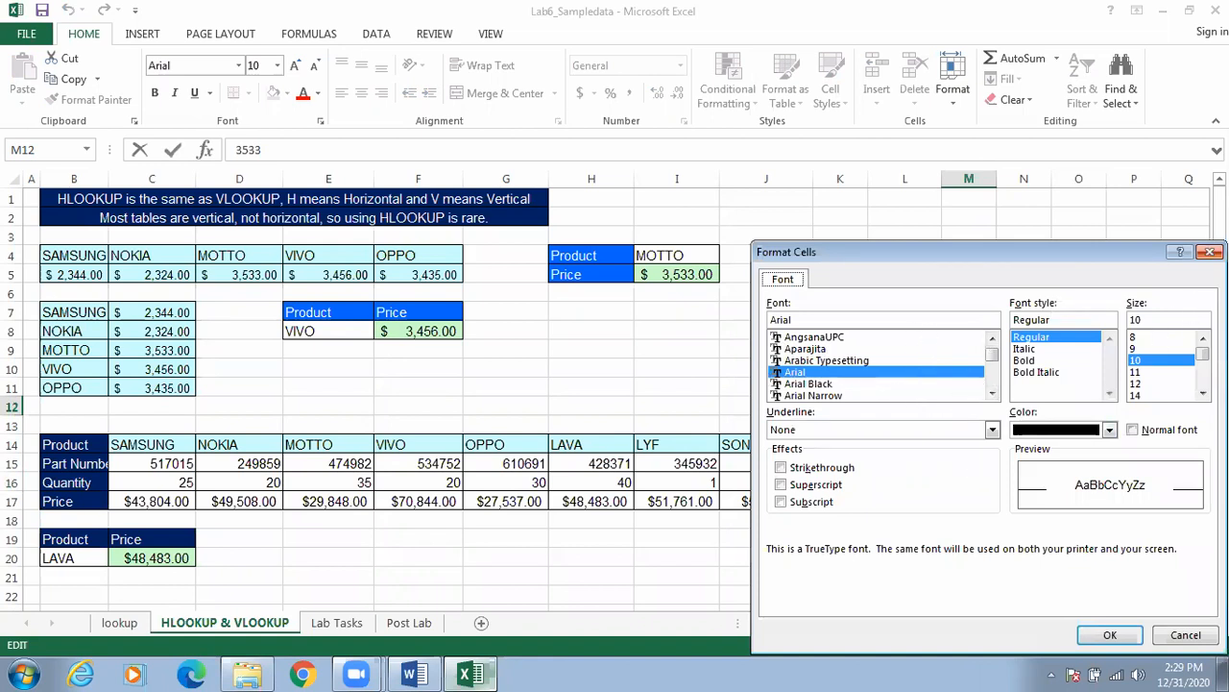
pyautogui.click(1209, 252)
pyautogui.click(974, 464)
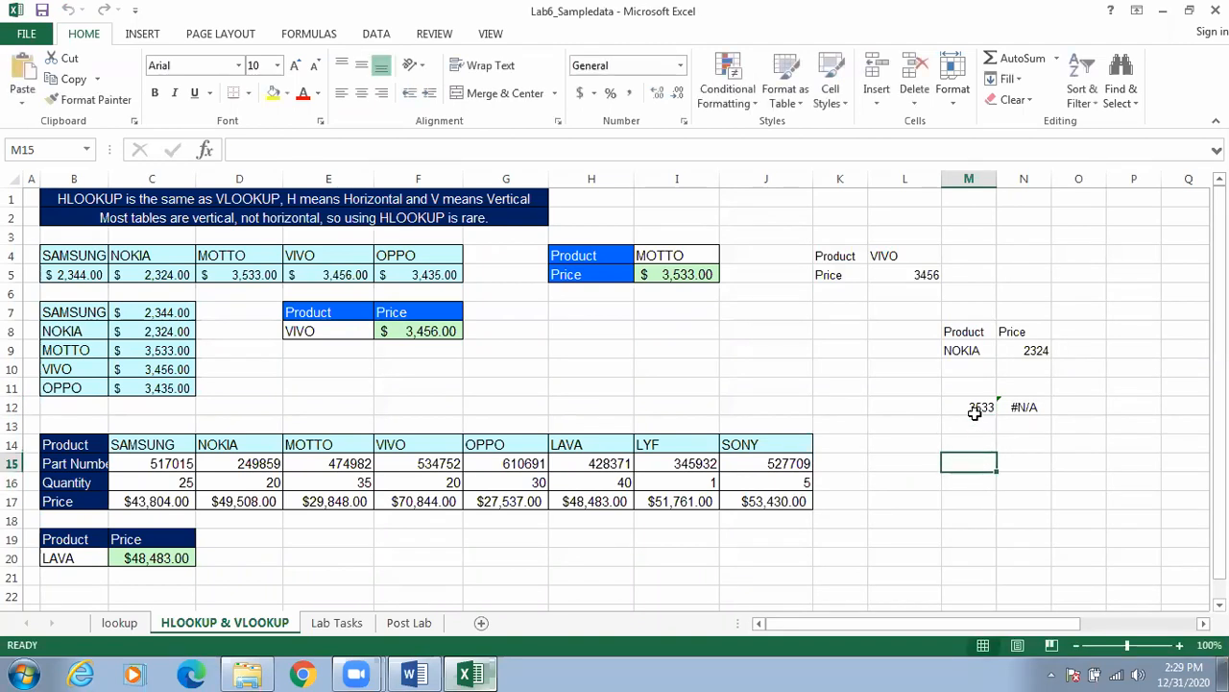
# Inspect the lookup value in M12 and the arguments of the VLOOKUP formula in N12, leaving both as they are.
pyautogui.click(974, 407)
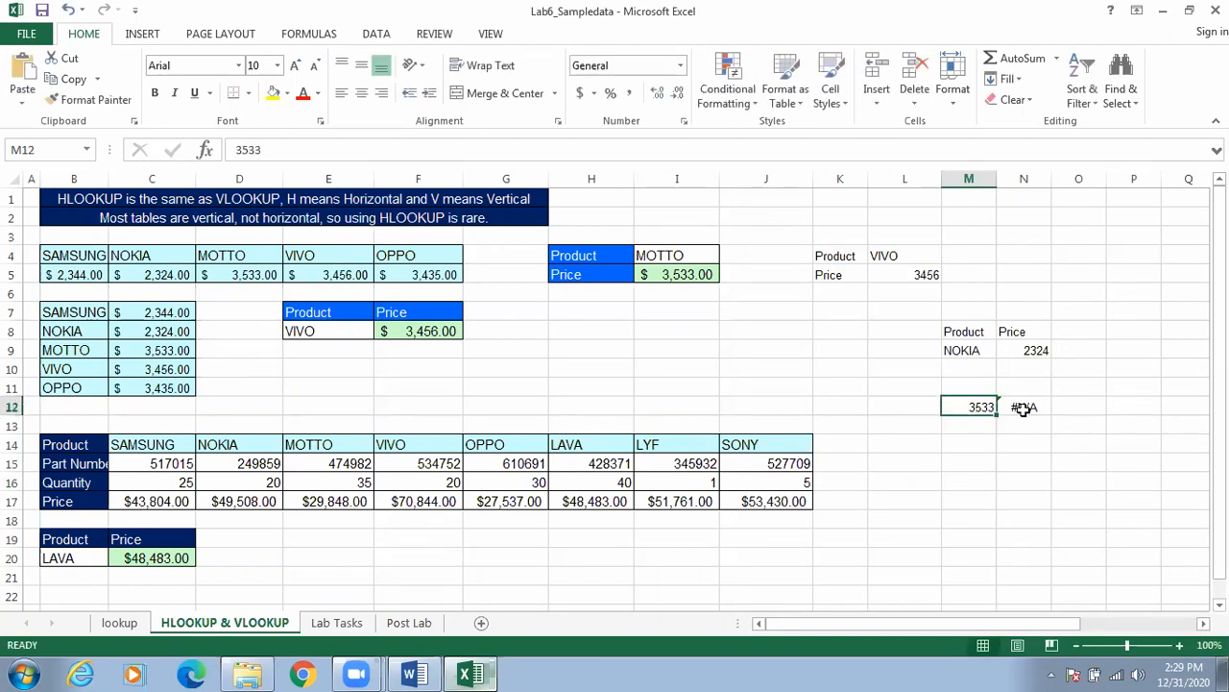
pyautogui.click(1023, 408)
pyautogui.doubleClick(1023, 408)
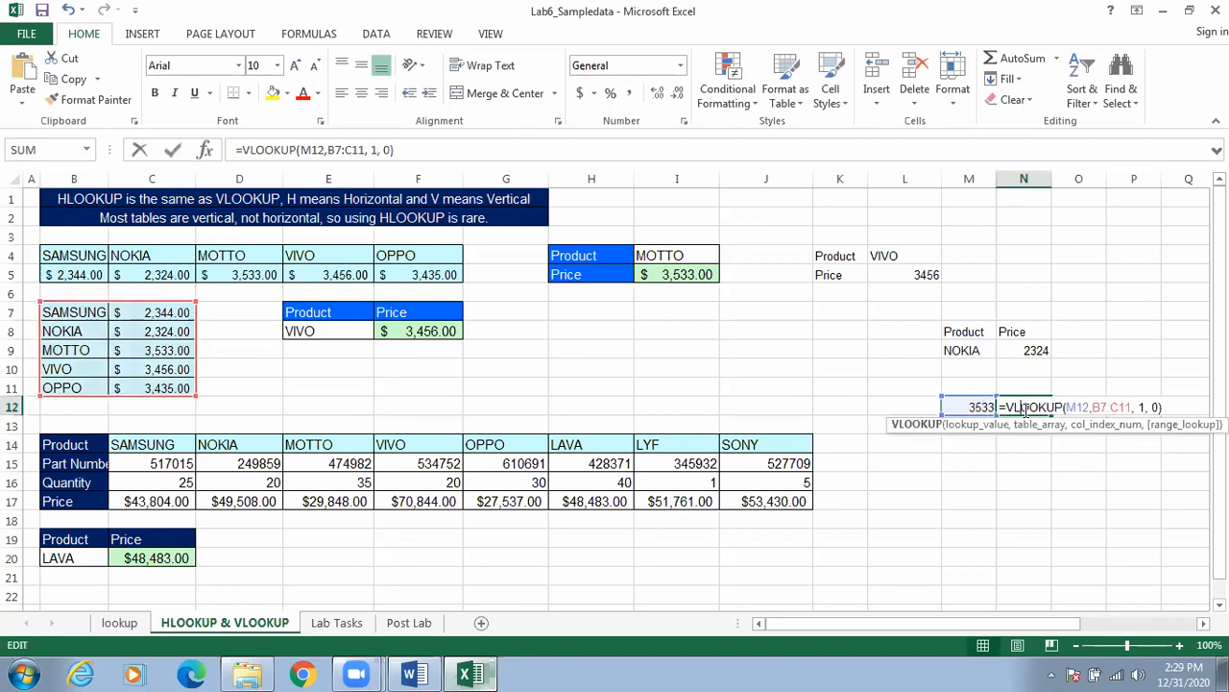
pyautogui.click(984, 475)
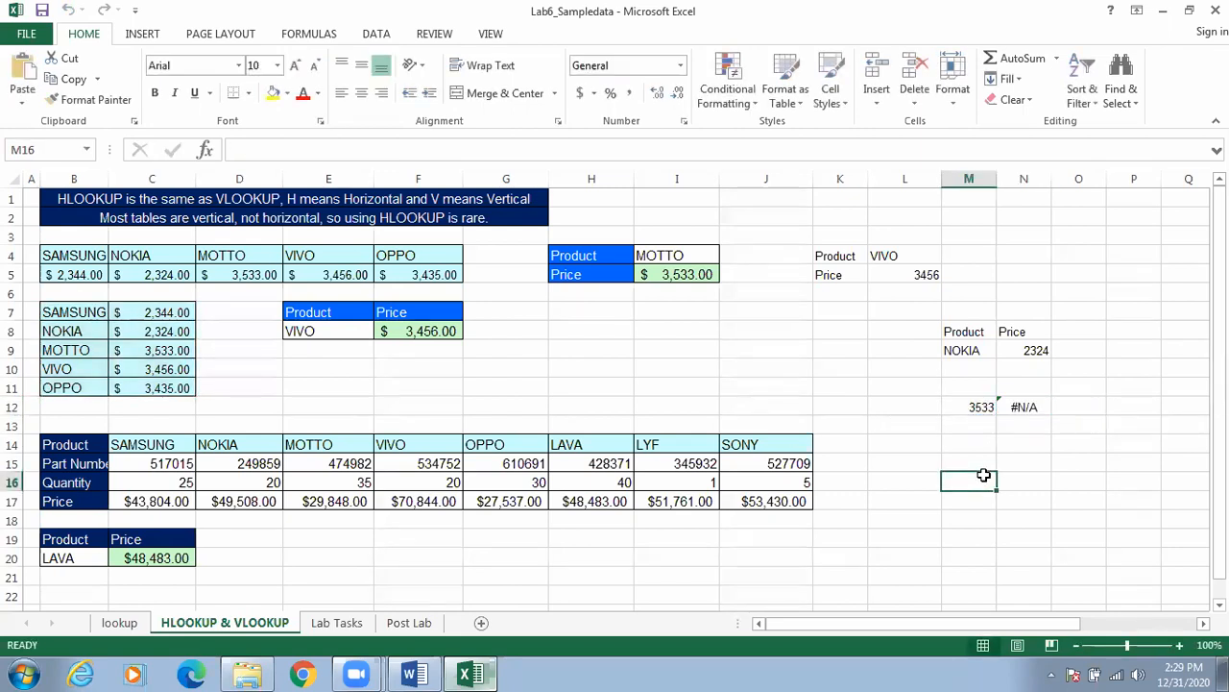
# Format M12 as Currency with 2 decimal places, the $ symbol and red negative numbers without a minus sign.
pyautogui.click(968, 409)
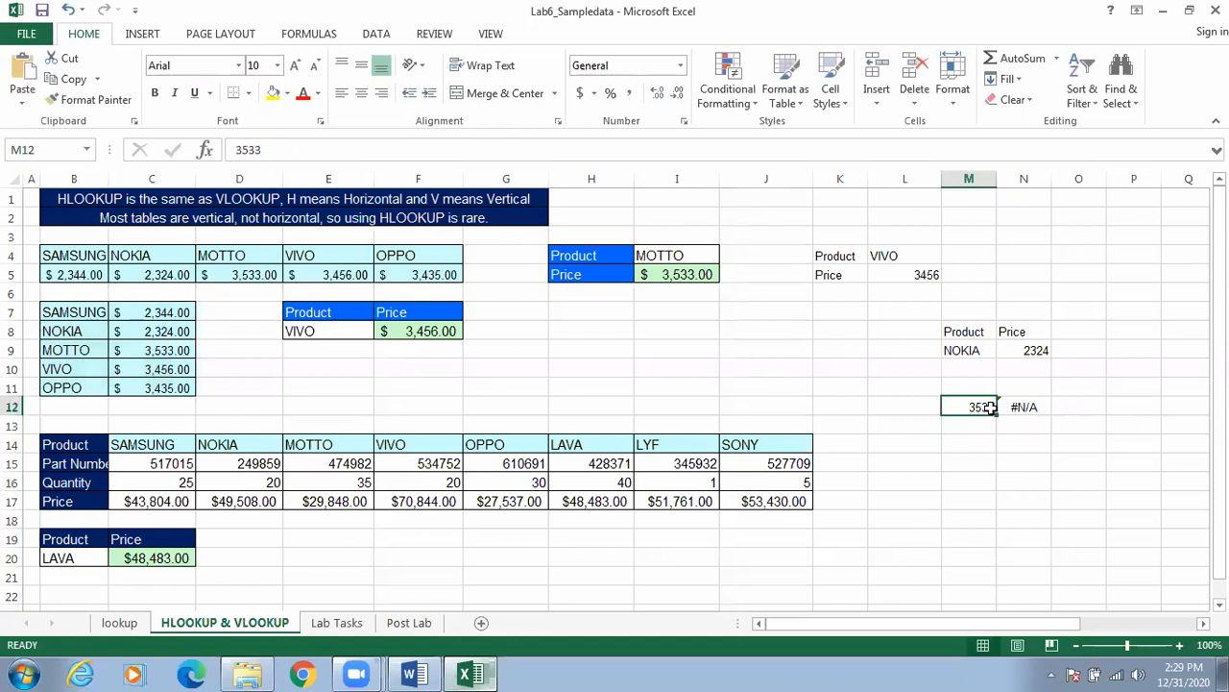
pyautogui.rightClick(991, 408)
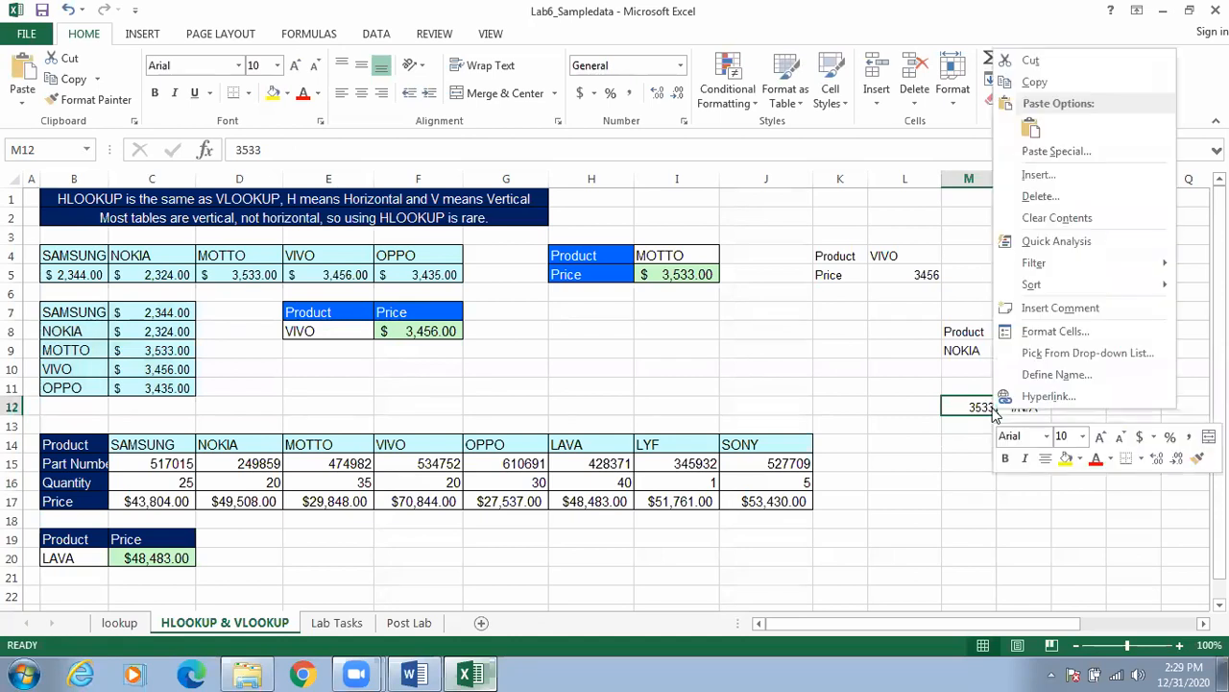
pyautogui.click(1057, 331)
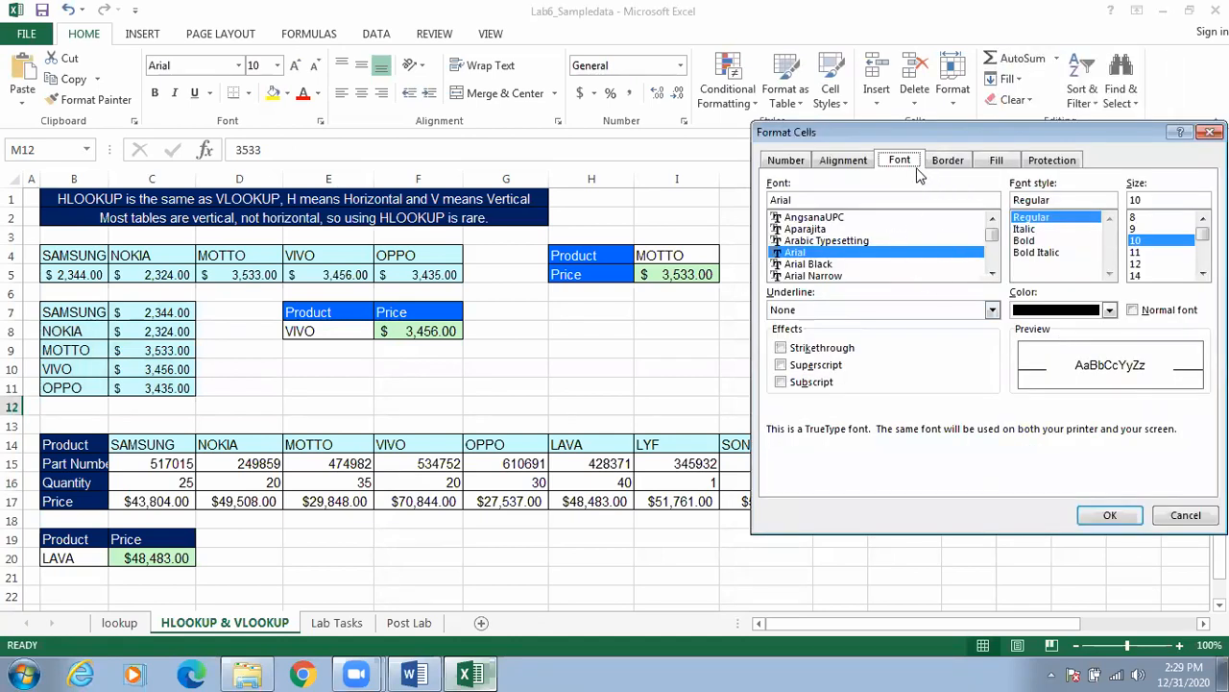
pyautogui.click(797, 165)
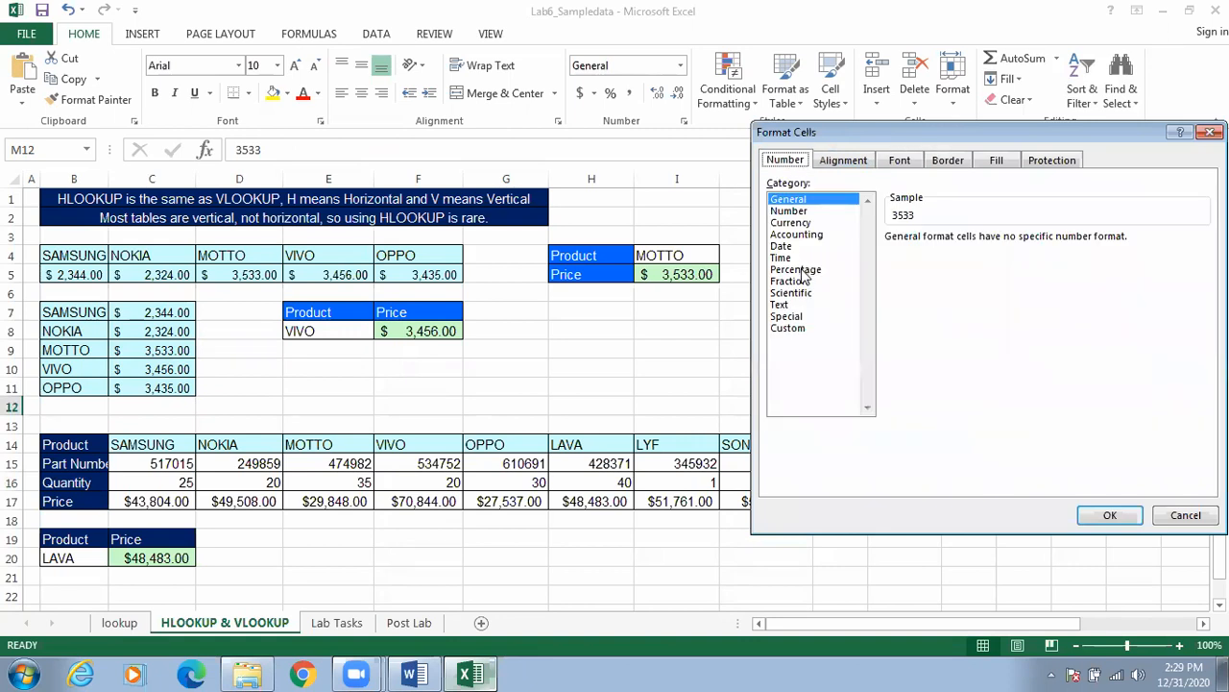
pyautogui.click(792, 222)
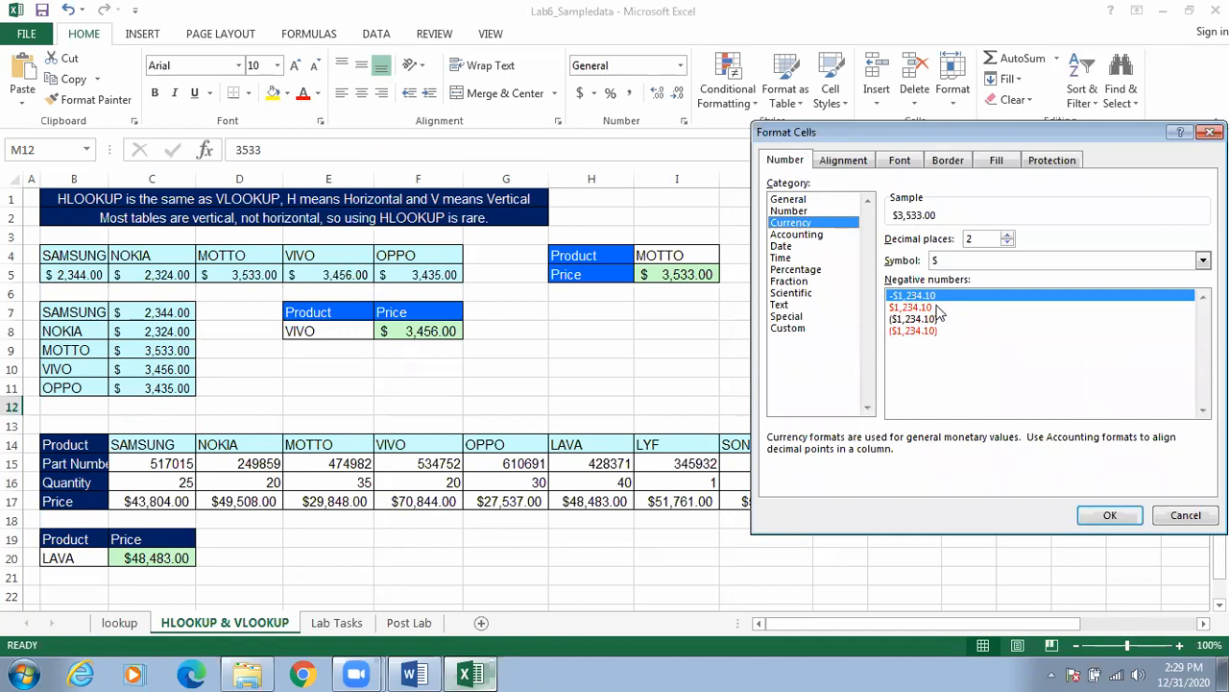
pyautogui.click(939, 308)
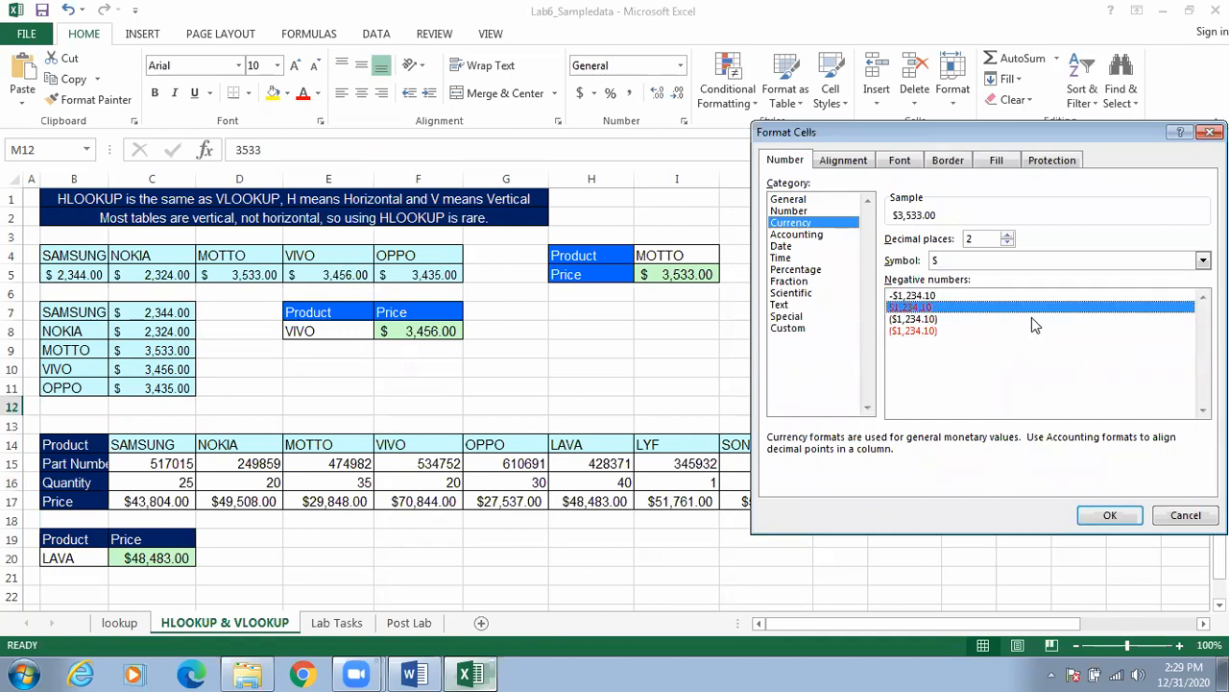
pyautogui.click(1107, 516)
# Widen column M to fit the currency-formatted price in M12.
pyautogui.click(989, 480)
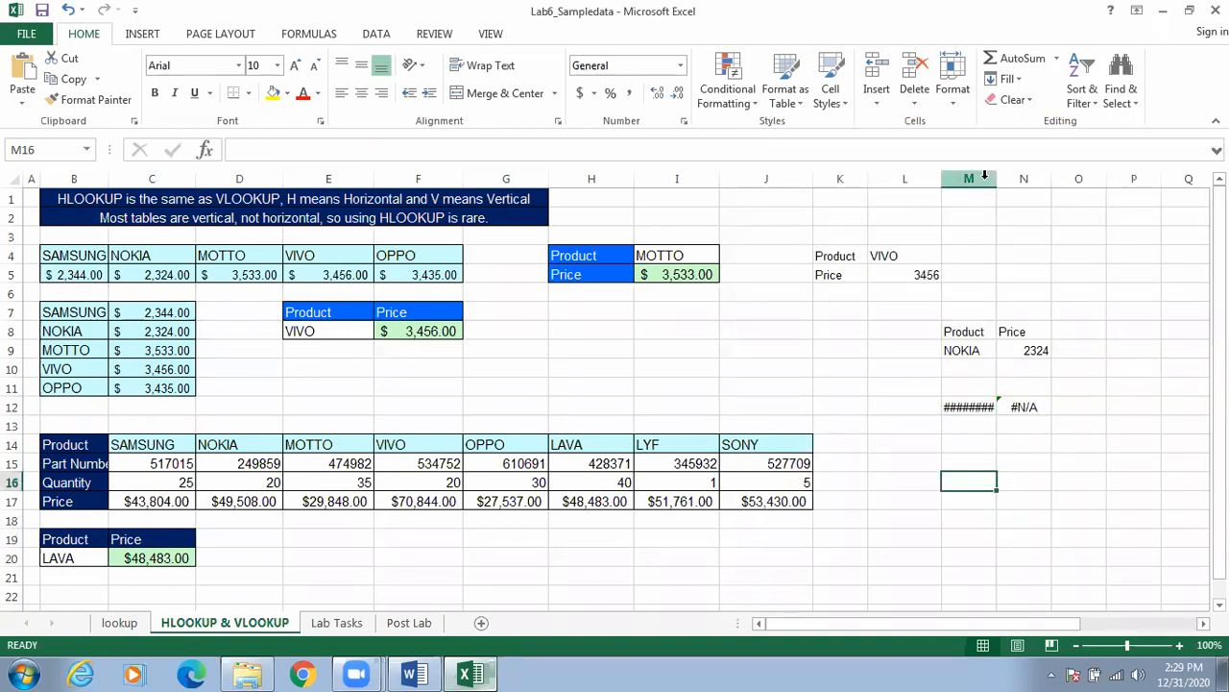
pyautogui.click(966, 406)
pyautogui.moveTo(996, 183); pyautogui.dragTo(1021, 182)
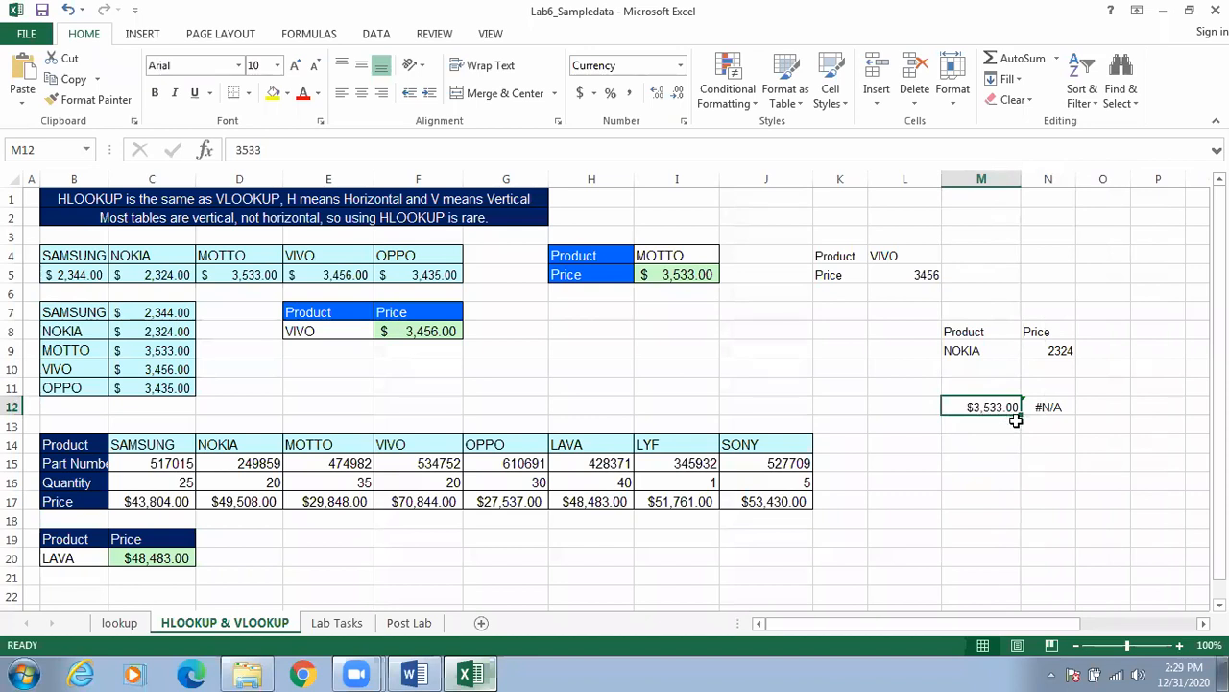
# Recheck the VLOOKUP in N12 against the currency-formatted price in M12.
pyautogui.click(1065, 422)
pyautogui.click(1058, 408)
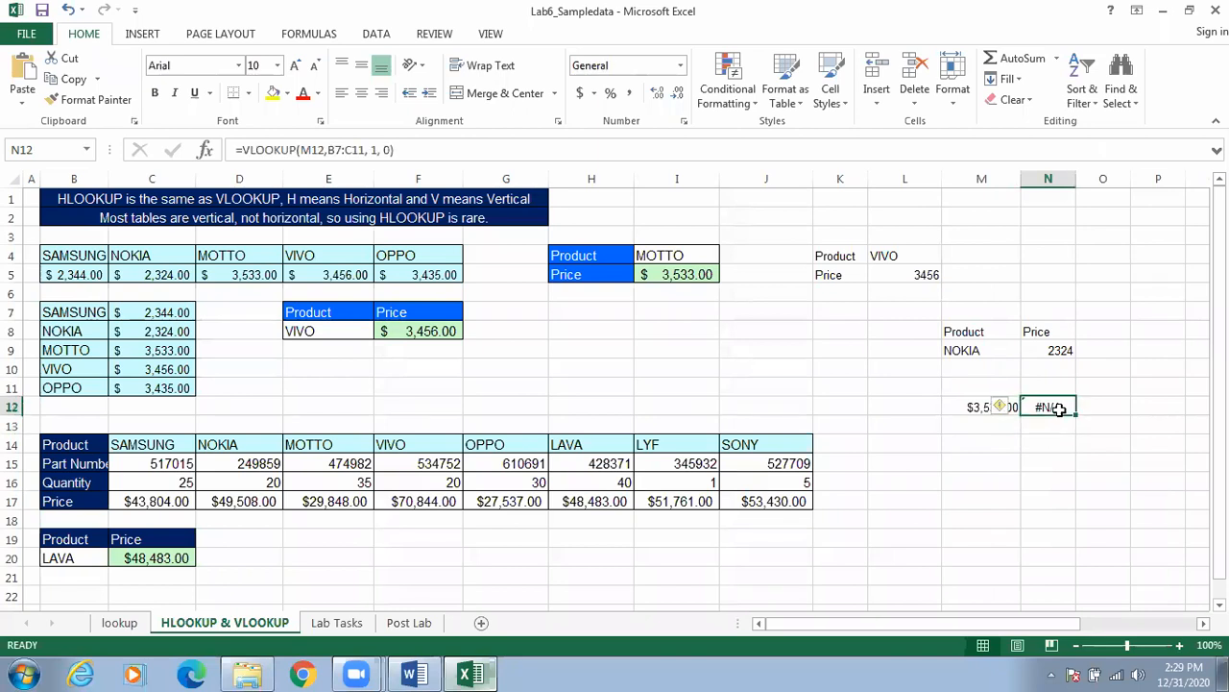
pyautogui.click(977, 462)
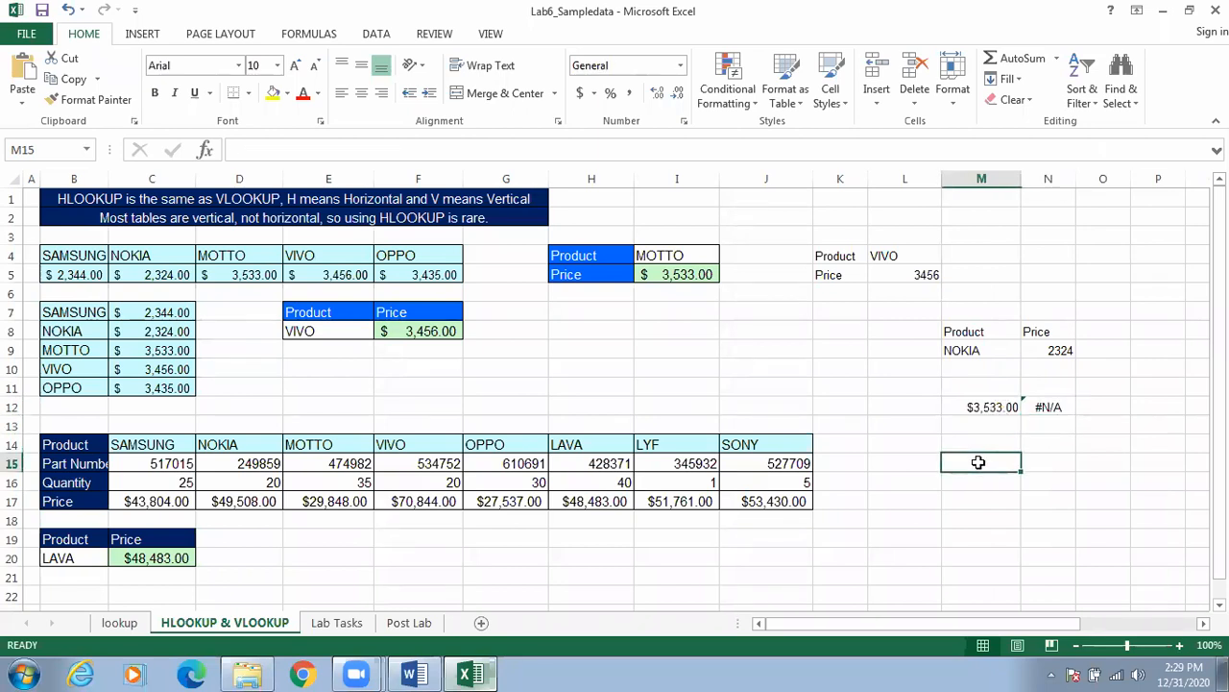
# Check which number format the MOTTO price in C9 uses, and close the format settings without changes.
pyautogui.click(146, 353)
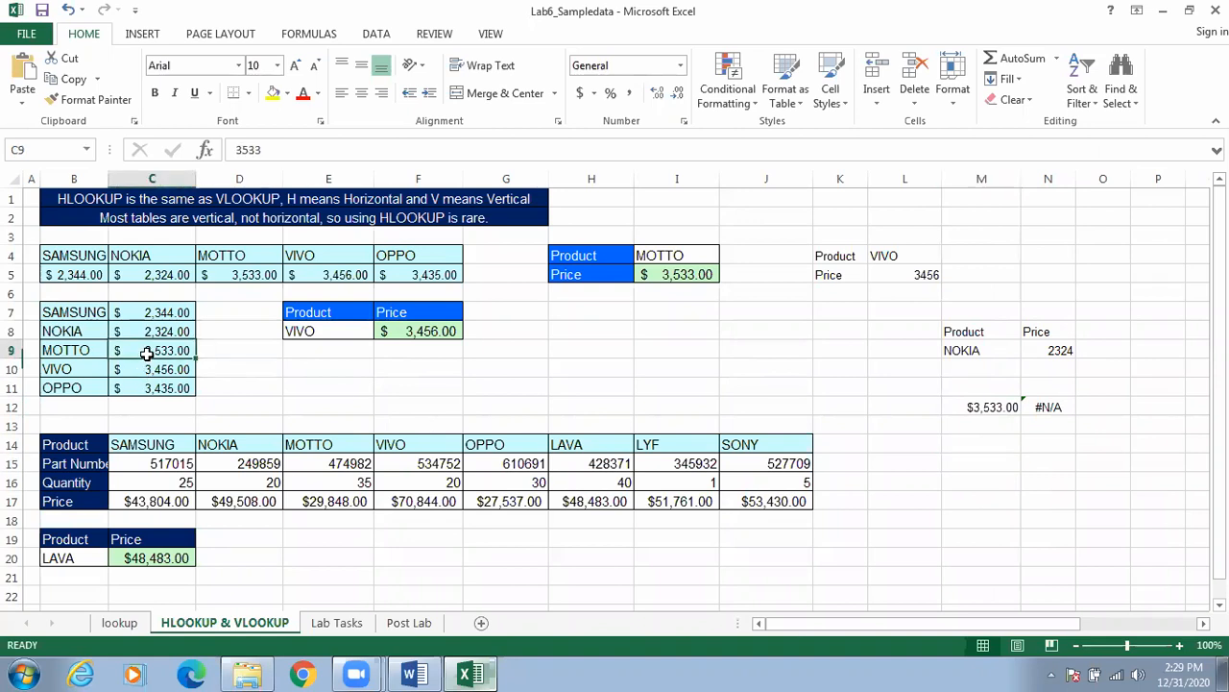
pyautogui.rightClick(147, 356)
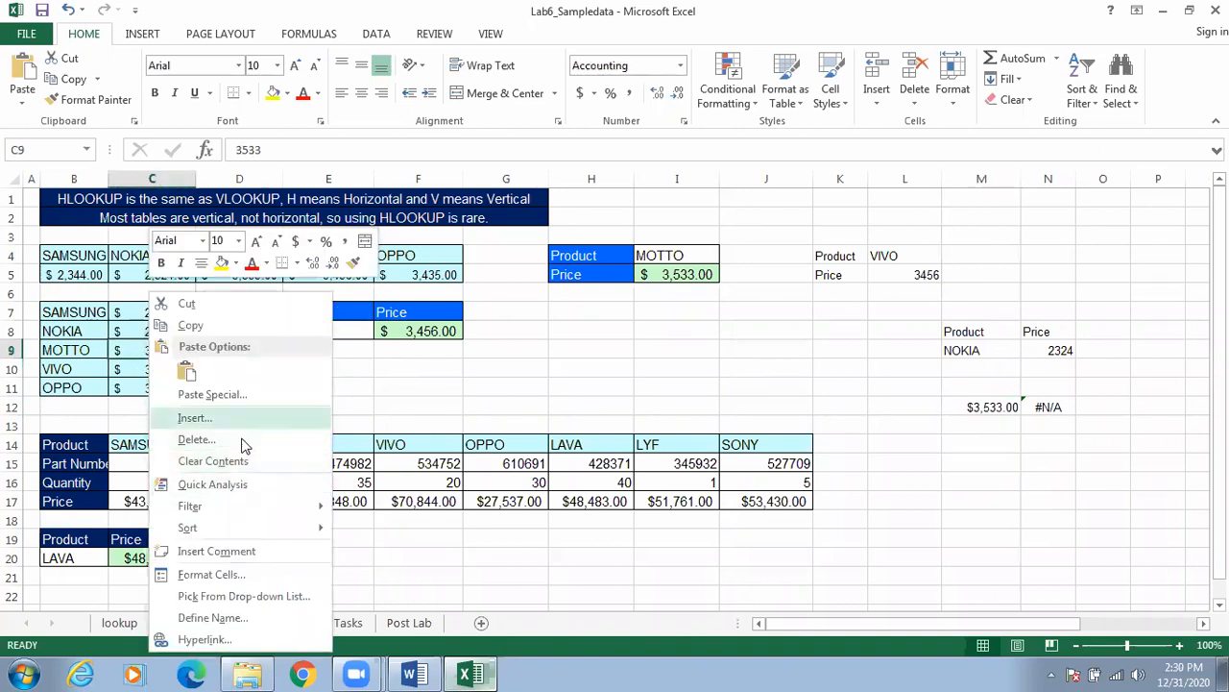
pyautogui.click(212, 574)
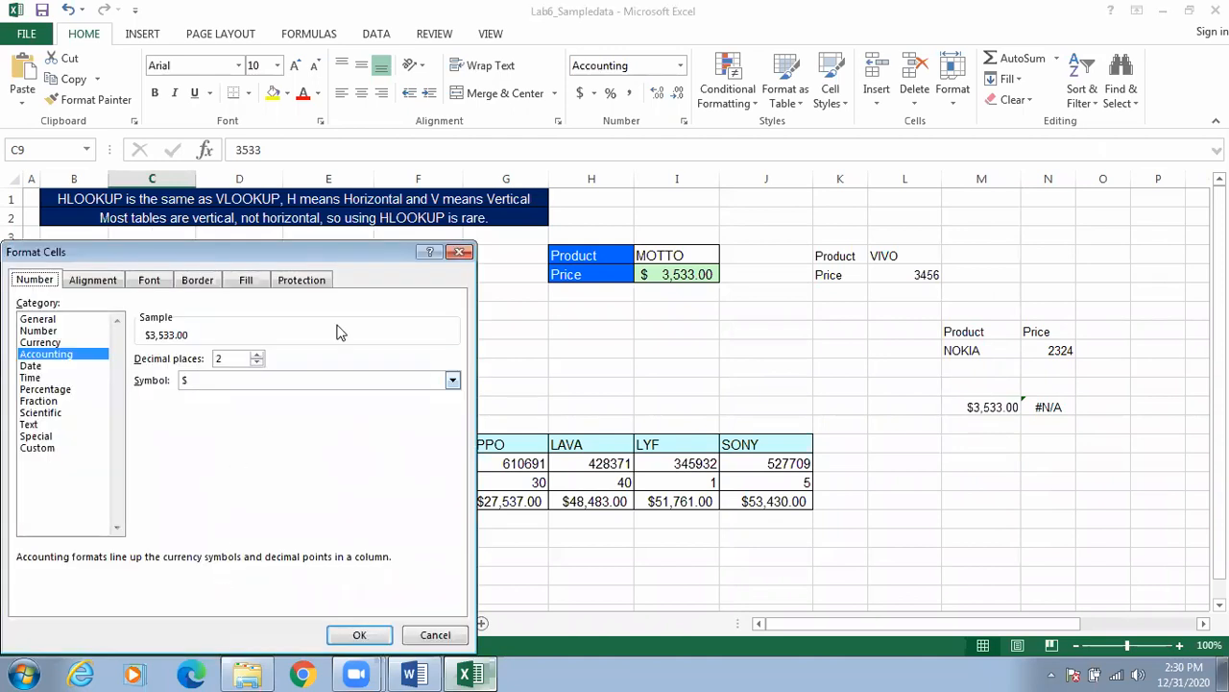
pyautogui.click(460, 251)
# Format the price in M12 as Accounting with 2 decimal places and the $ symbol.
pyautogui.click(1005, 409)
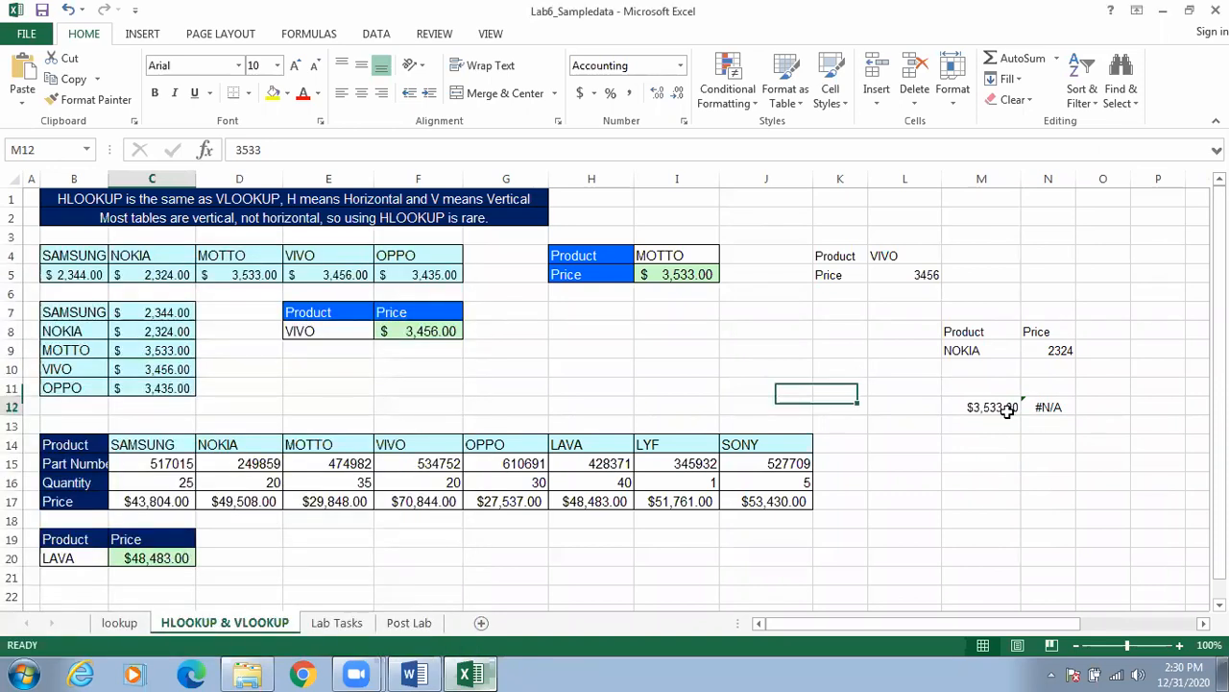
pyautogui.rightClick(1005, 409)
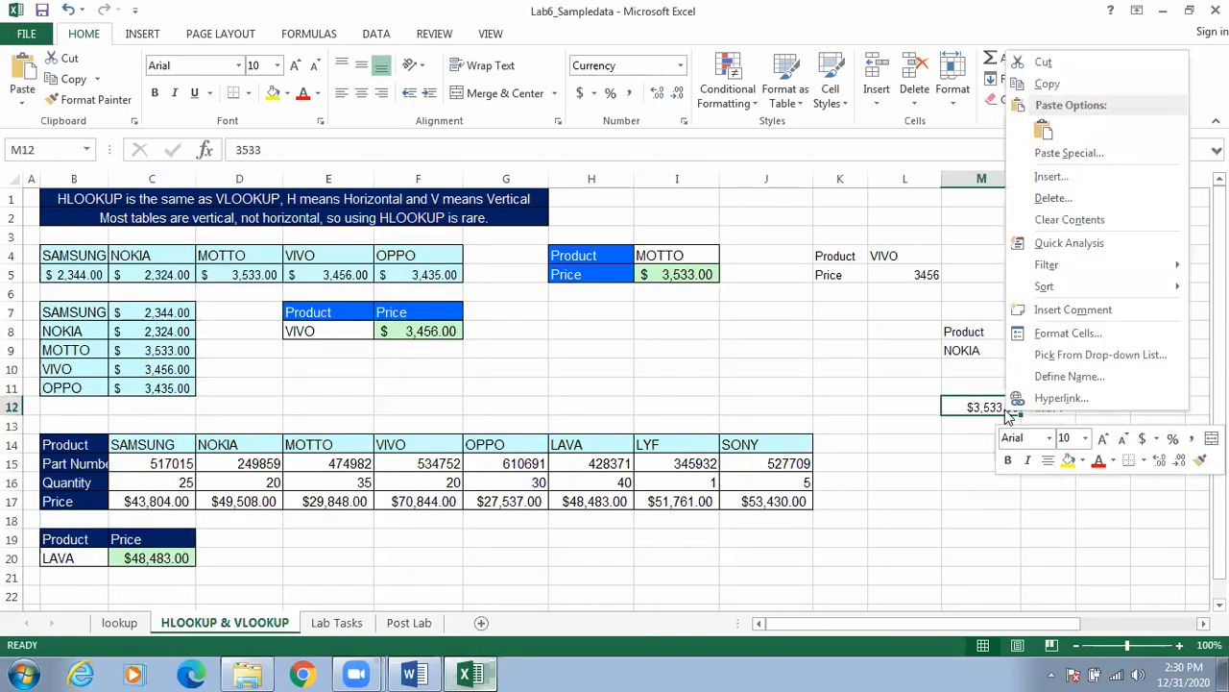
pyautogui.click(1048, 332)
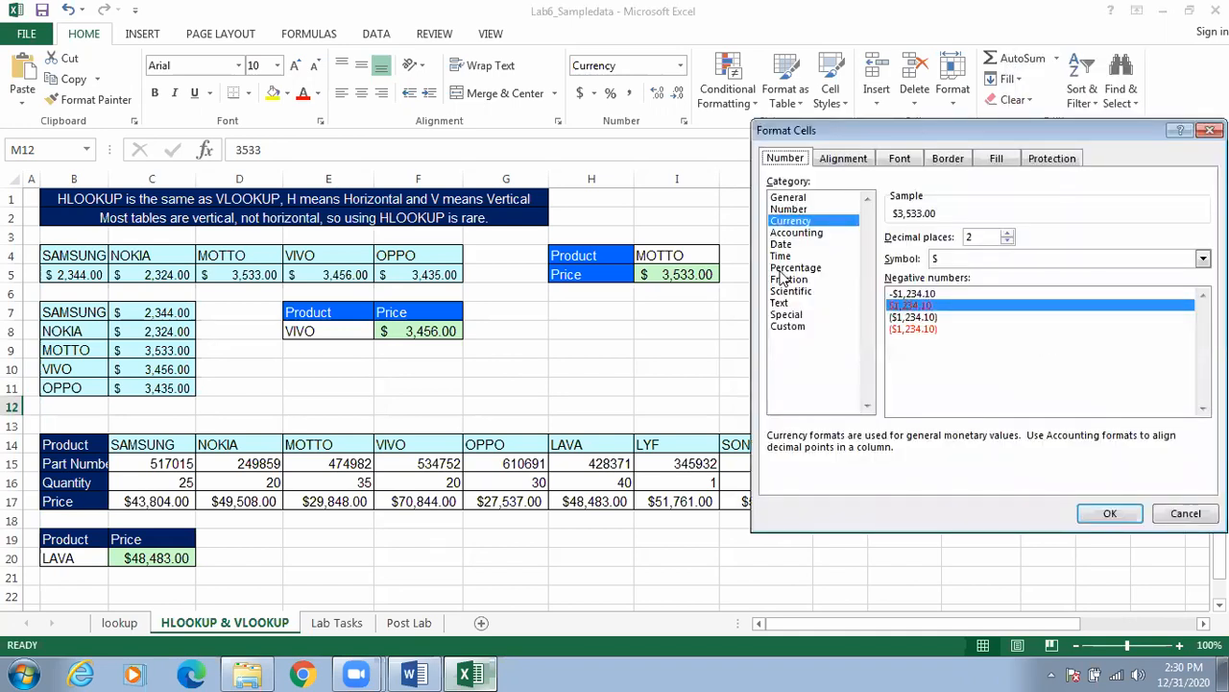
pyautogui.click(797, 233)
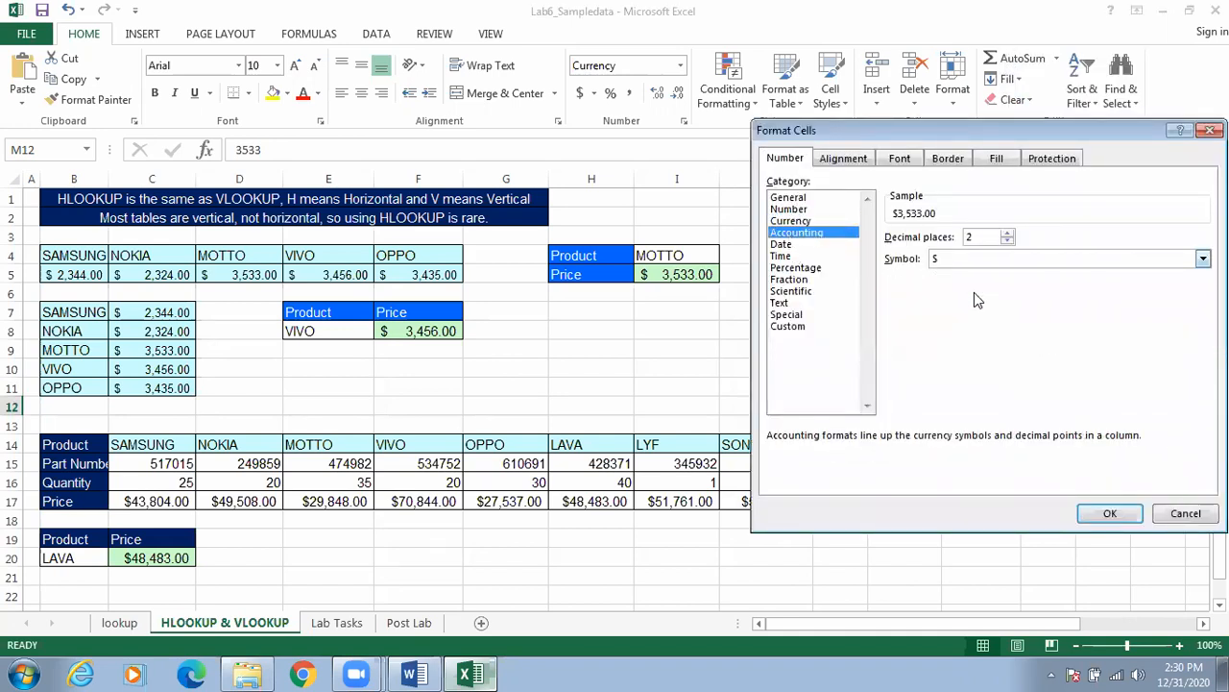
pyautogui.click(1109, 515)
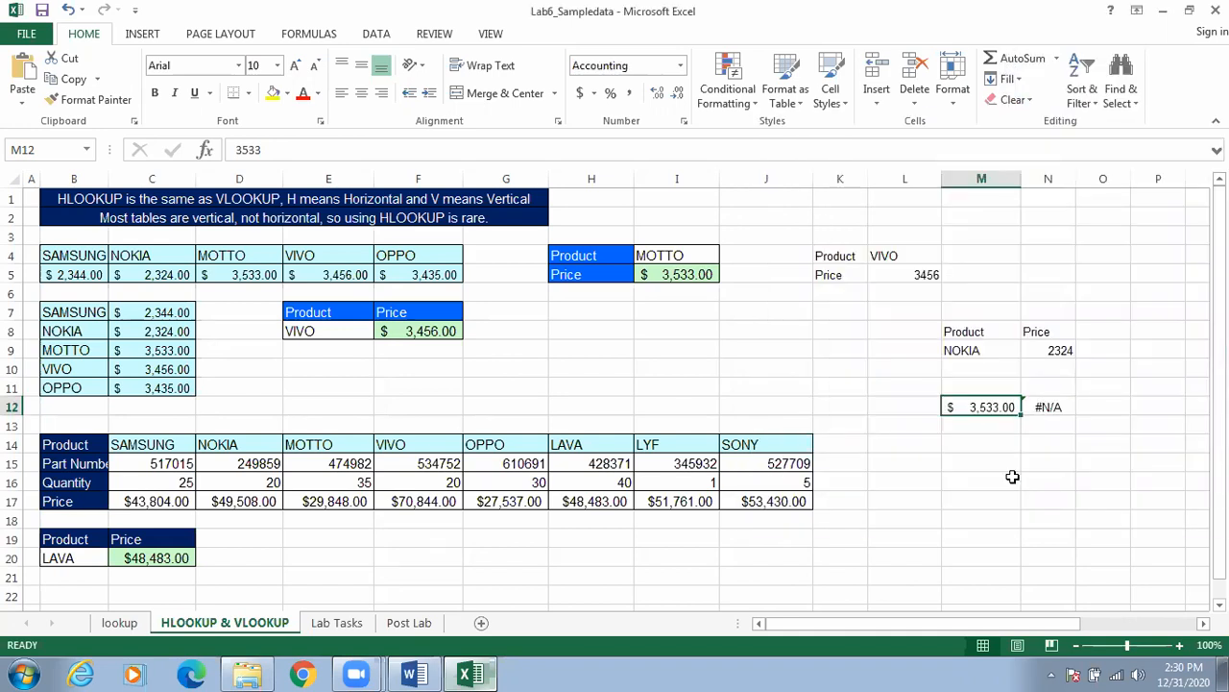
pyautogui.click(1010, 479)
# Set the range_lookup argument of the VLOOKUP in N12 to 1 for an approximate match, and widen column N.
pyautogui.click(1047, 407)
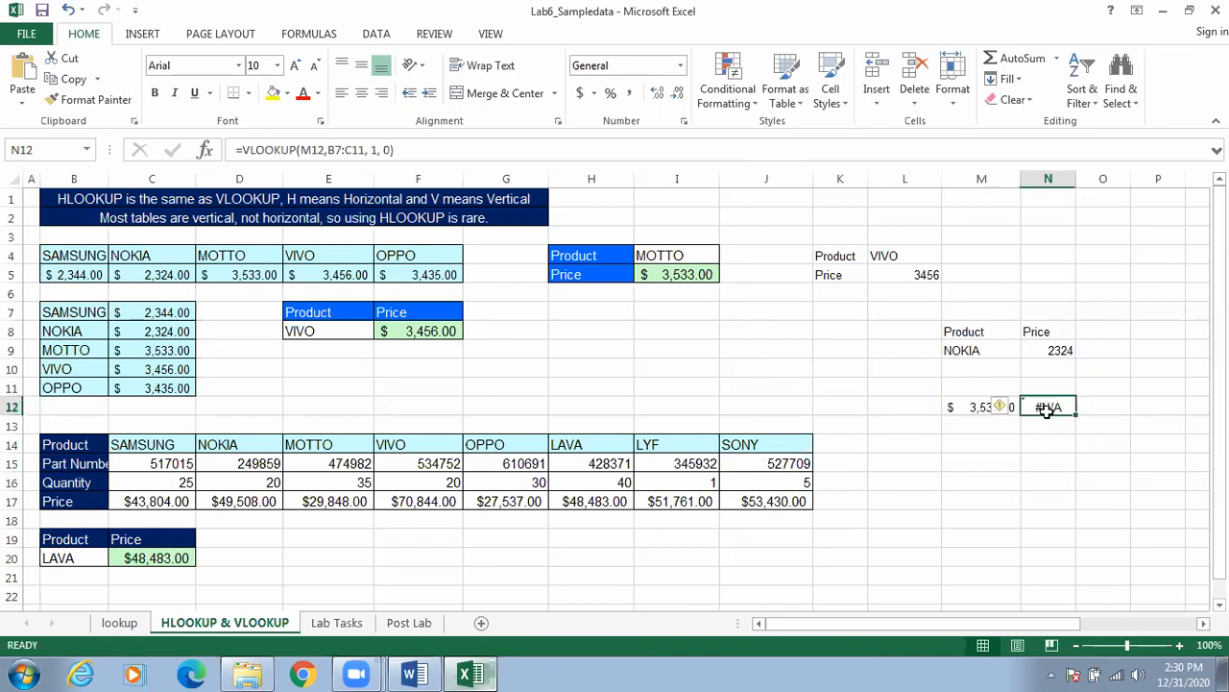
pyautogui.doubleClick(1047, 407)
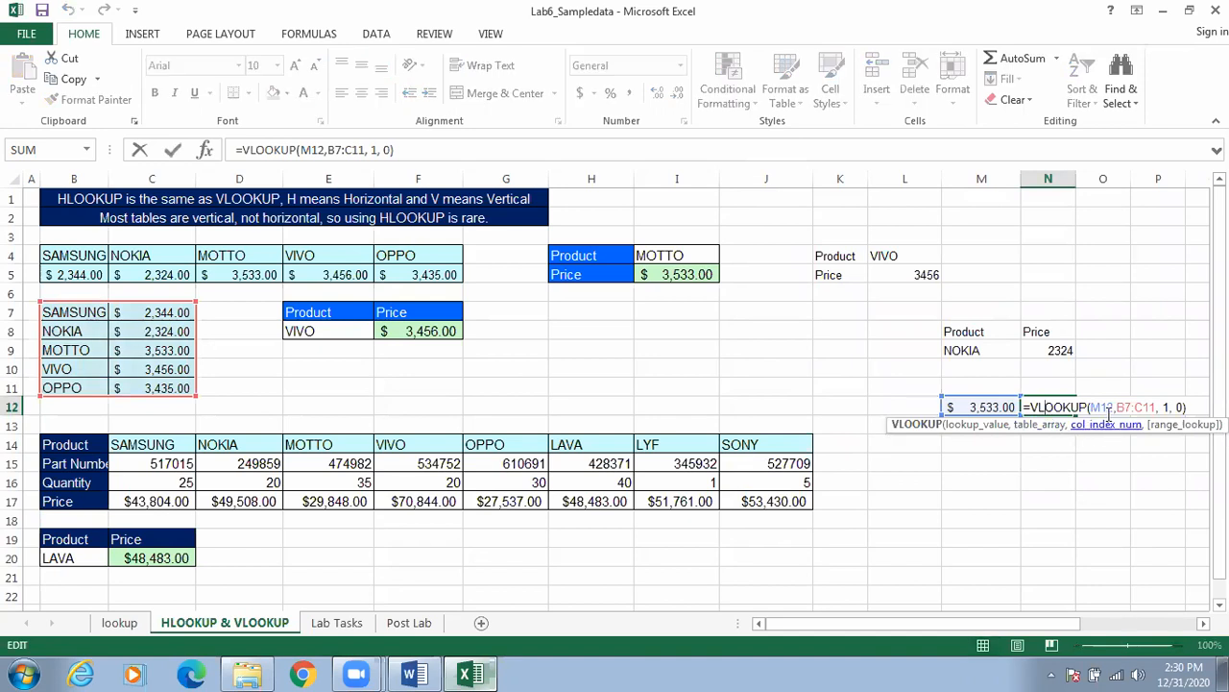
pyautogui.click(1165, 406)
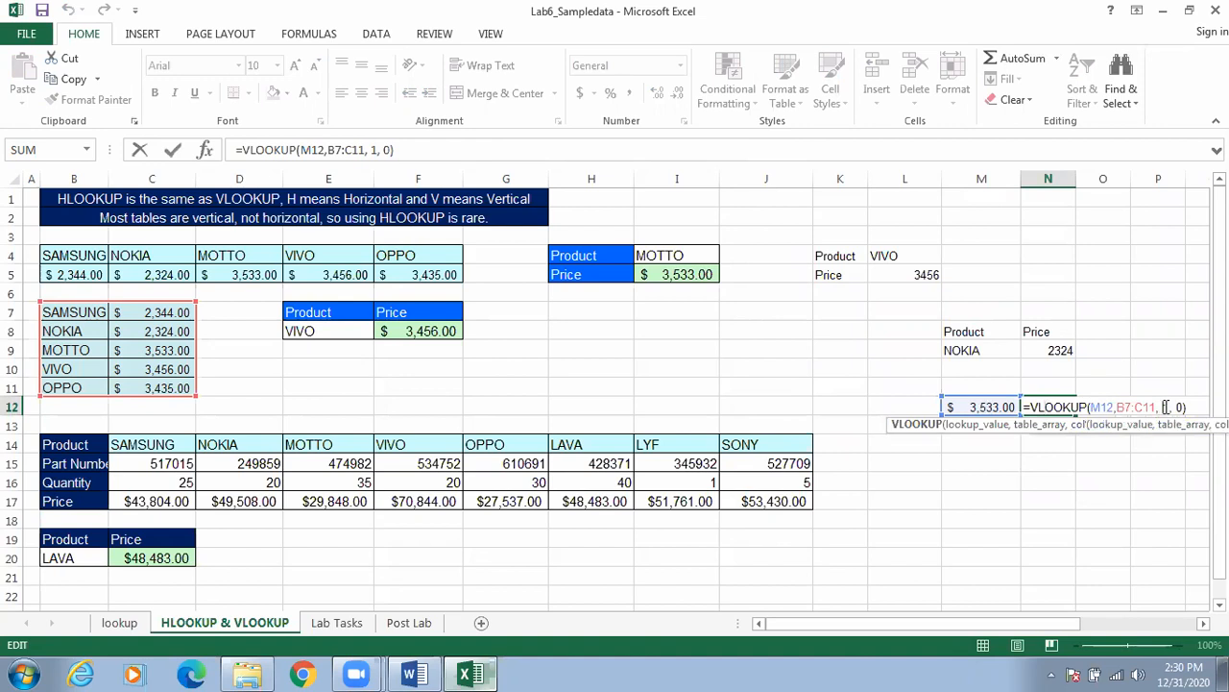
pyautogui.press('BackSpace')
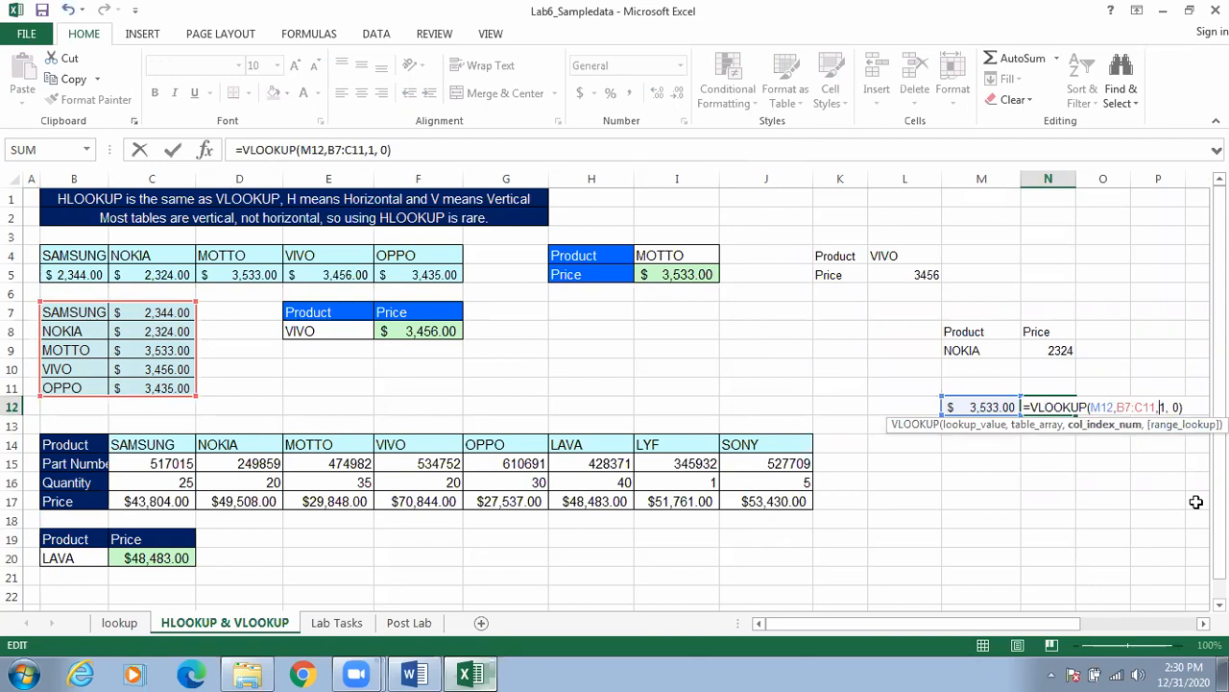
pyautogui.press('Right')
pyautogui.press('Right')
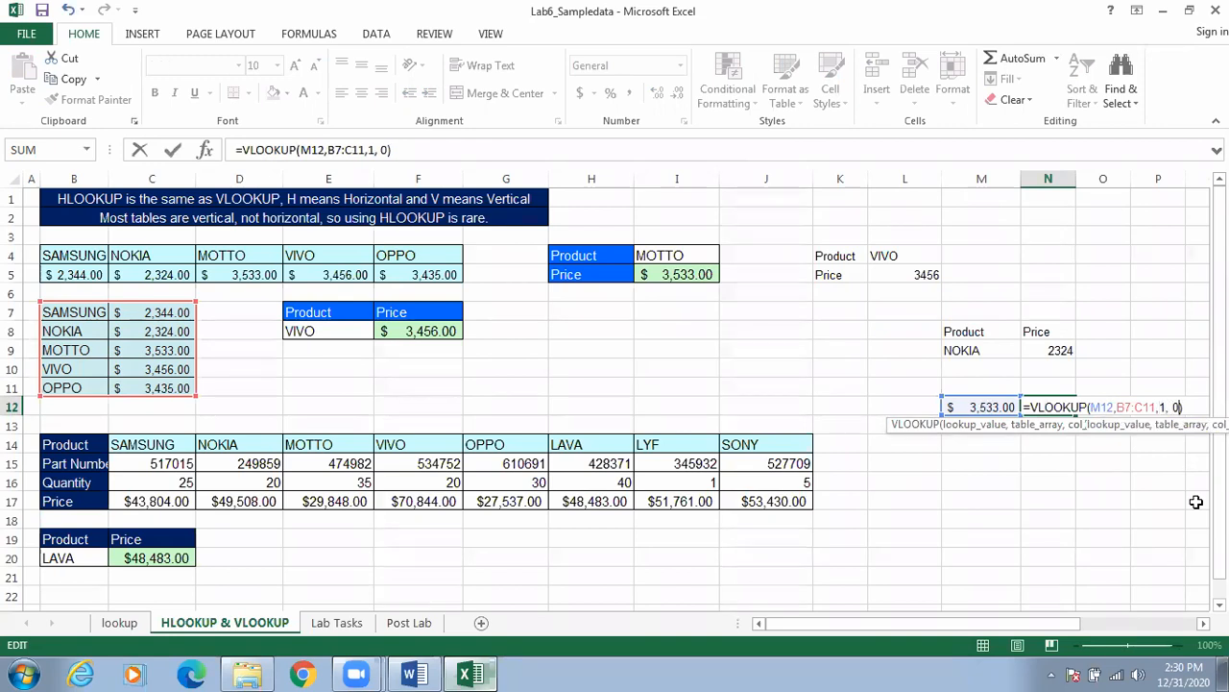
pyautogui.press('Delete')
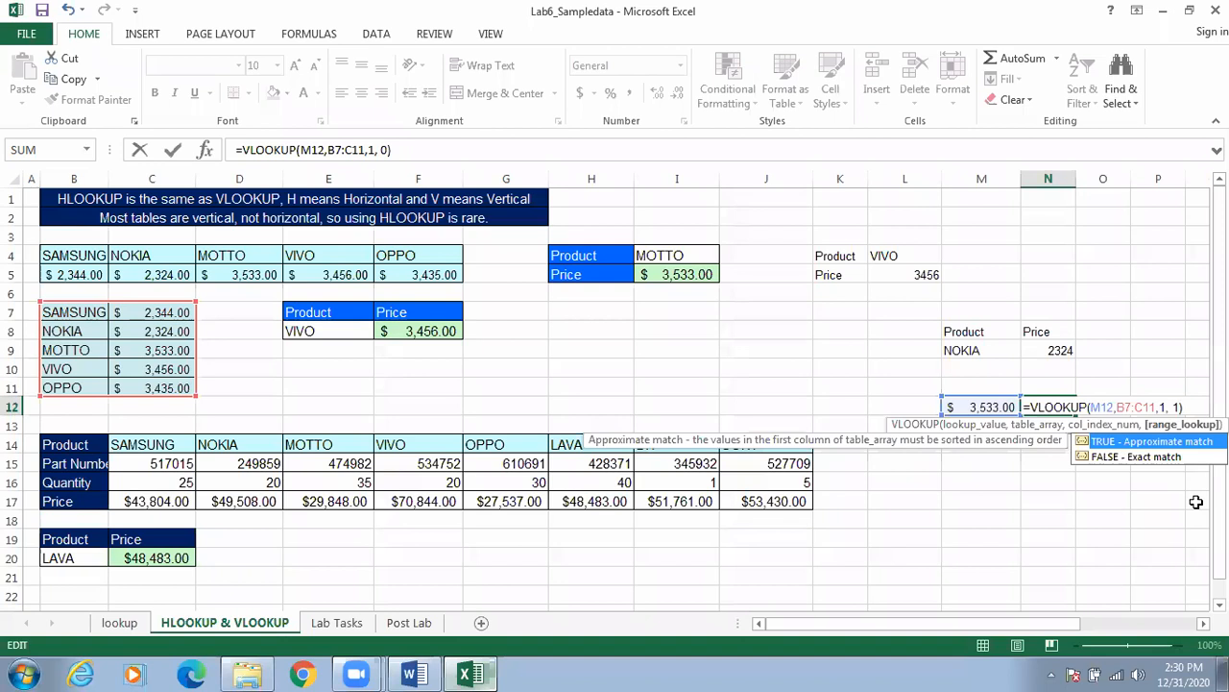
pyautogui.press('Return')
pyautogui.click(1071, 411)
pyautogui.moveTo(1076, 185); pyautogui.dragTo(1120, 186)
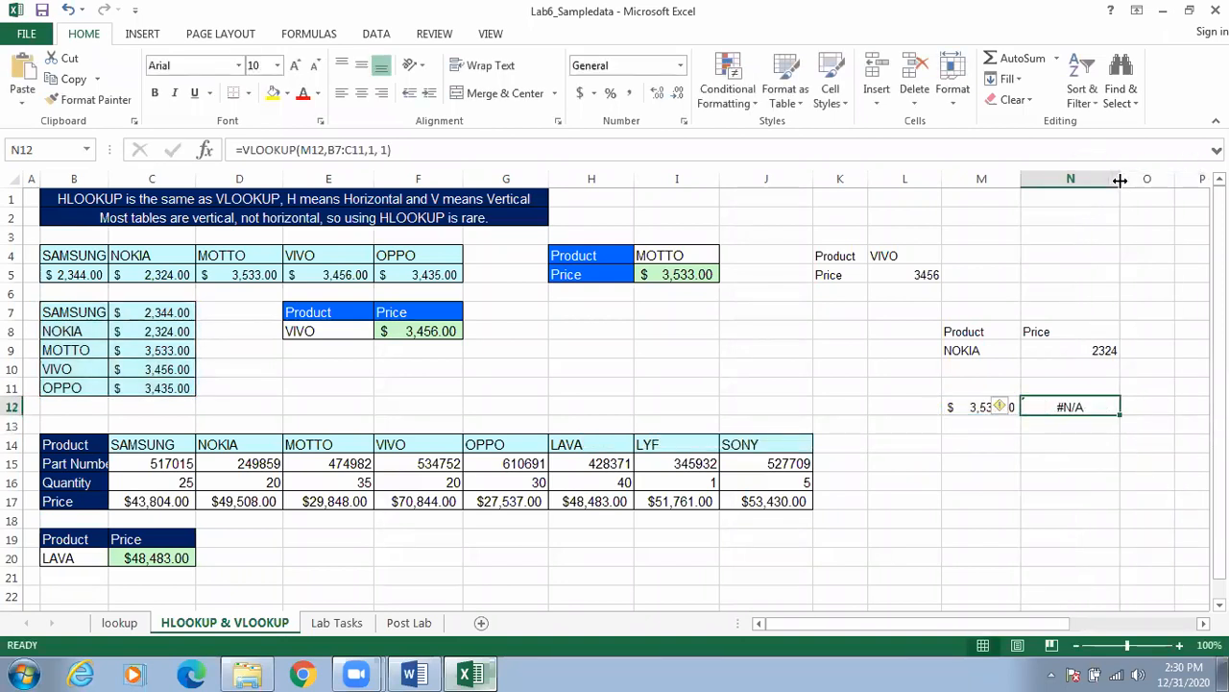
# Return the VLOOKUP in N12 to an exact match by setting its range_lookup argument to 0.
pyautogui.doubleClick(1055, 407)
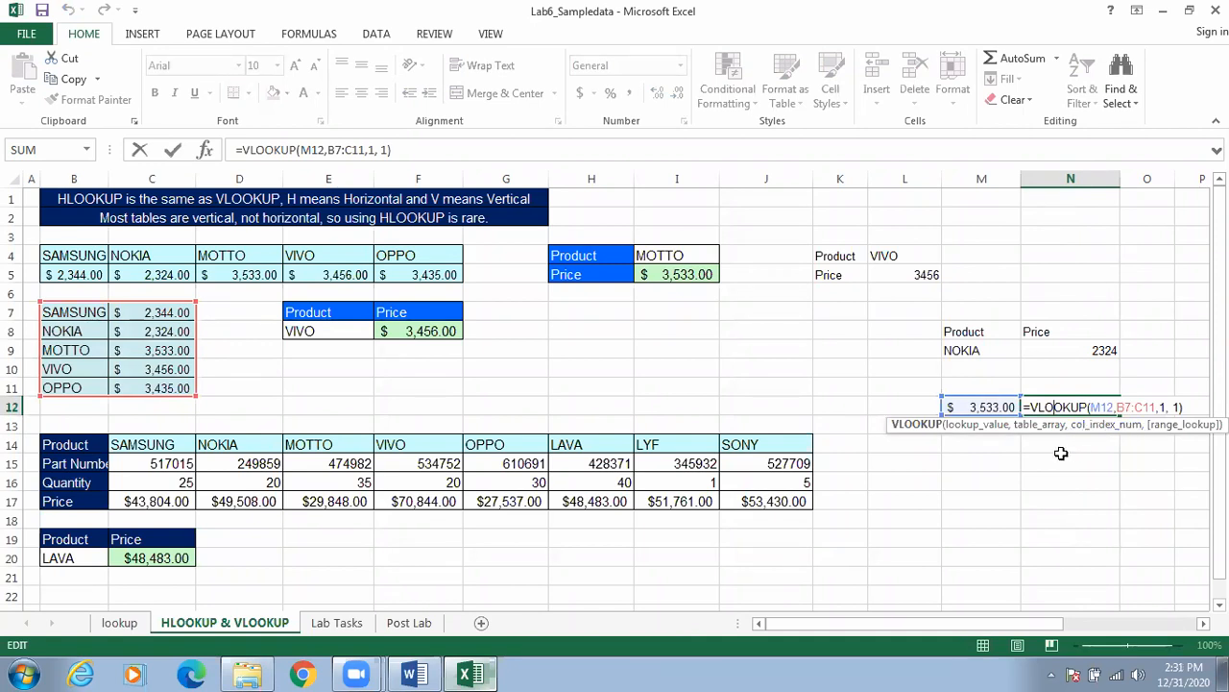
pyautogui.click(1178, 407)
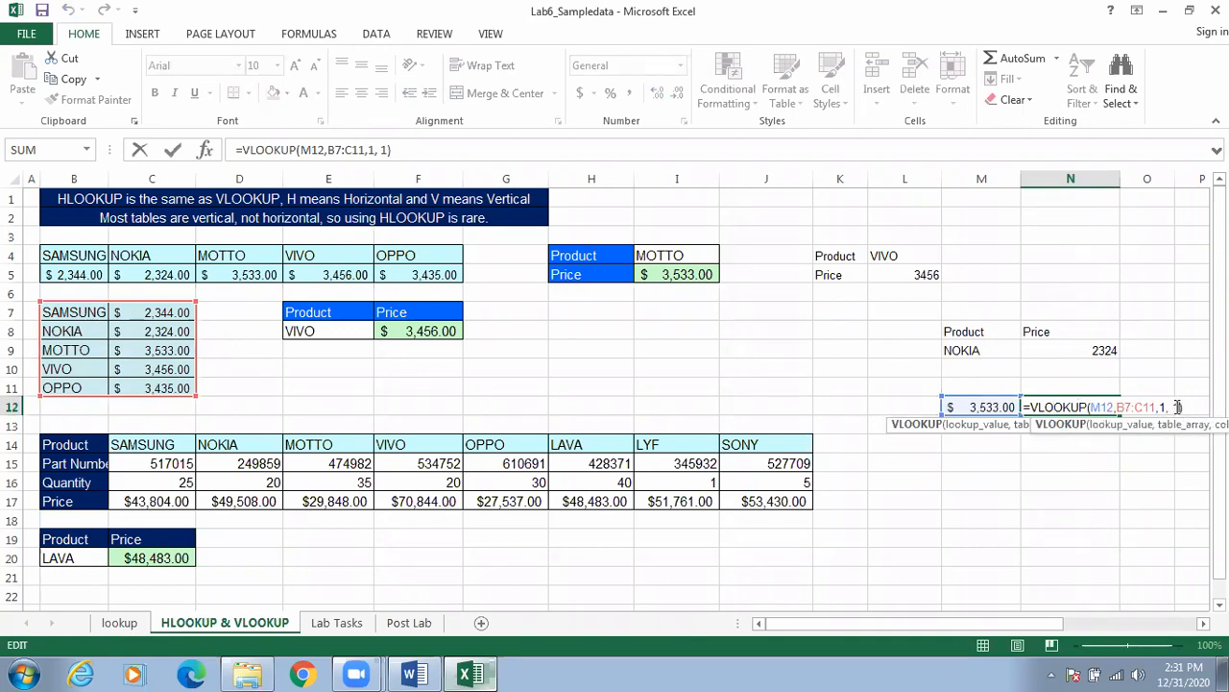
pyautogui.press('BackSpace')
pyautogui.write('0')
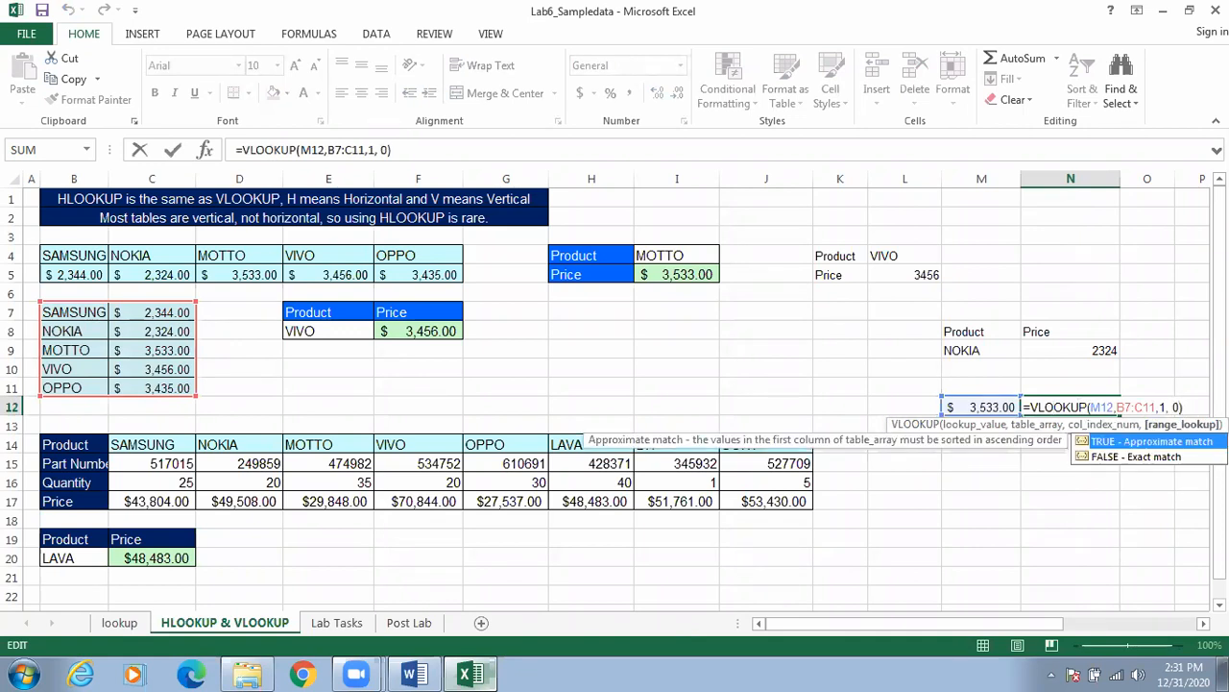
pyautogui.press('Return')
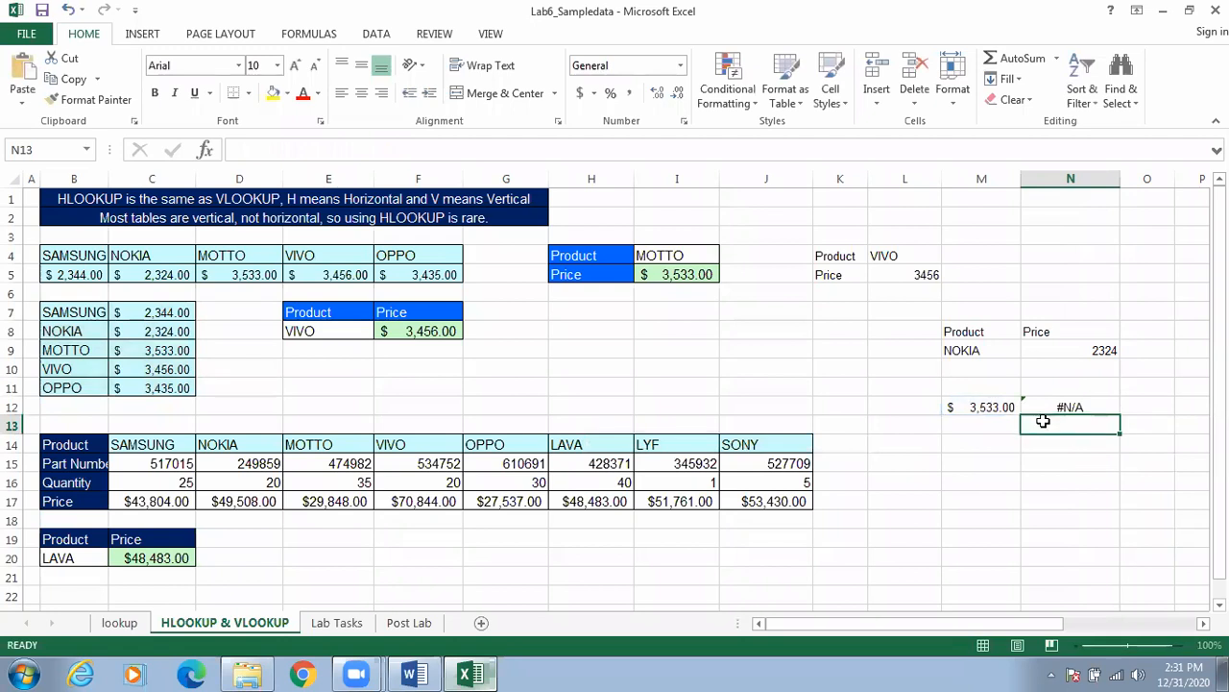
# Clear the conditional formatting rules from the vertical product and price table in B7:C11.
pyautogui.click(986, 408)
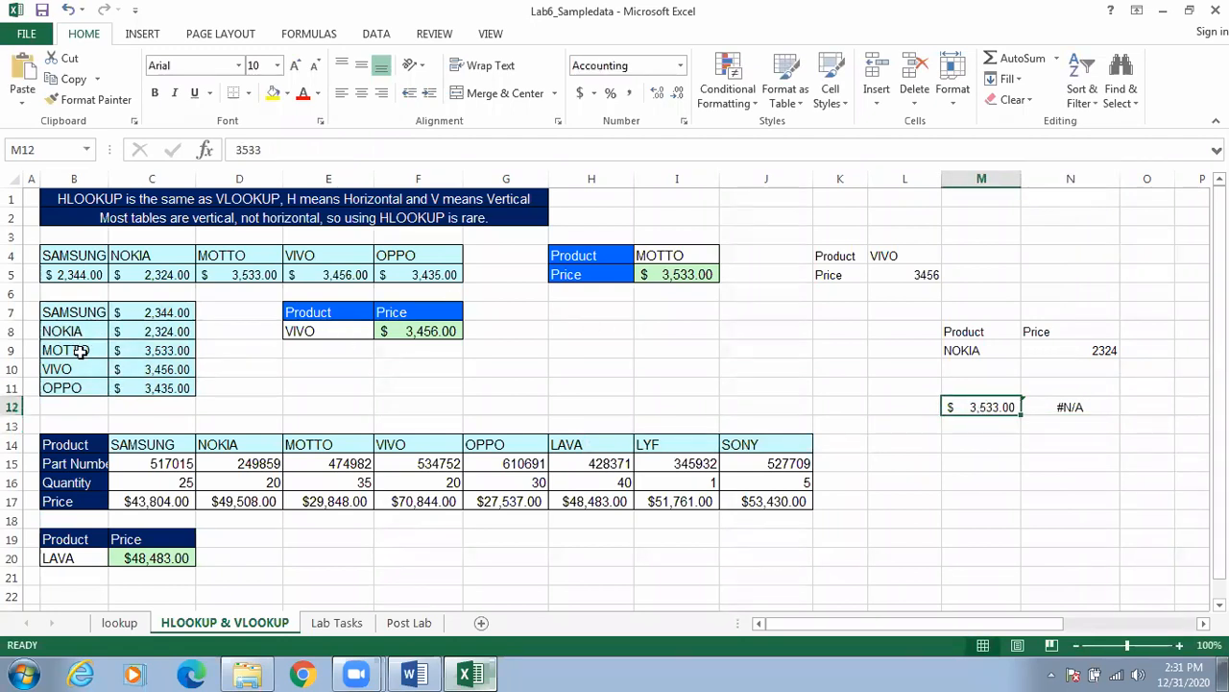
pyautogui.click(83, 313)
pyautogui.moveTo(82, 313); pyautogui.dragTo(164, 387)
pyautogui.rightClick(166, 352)
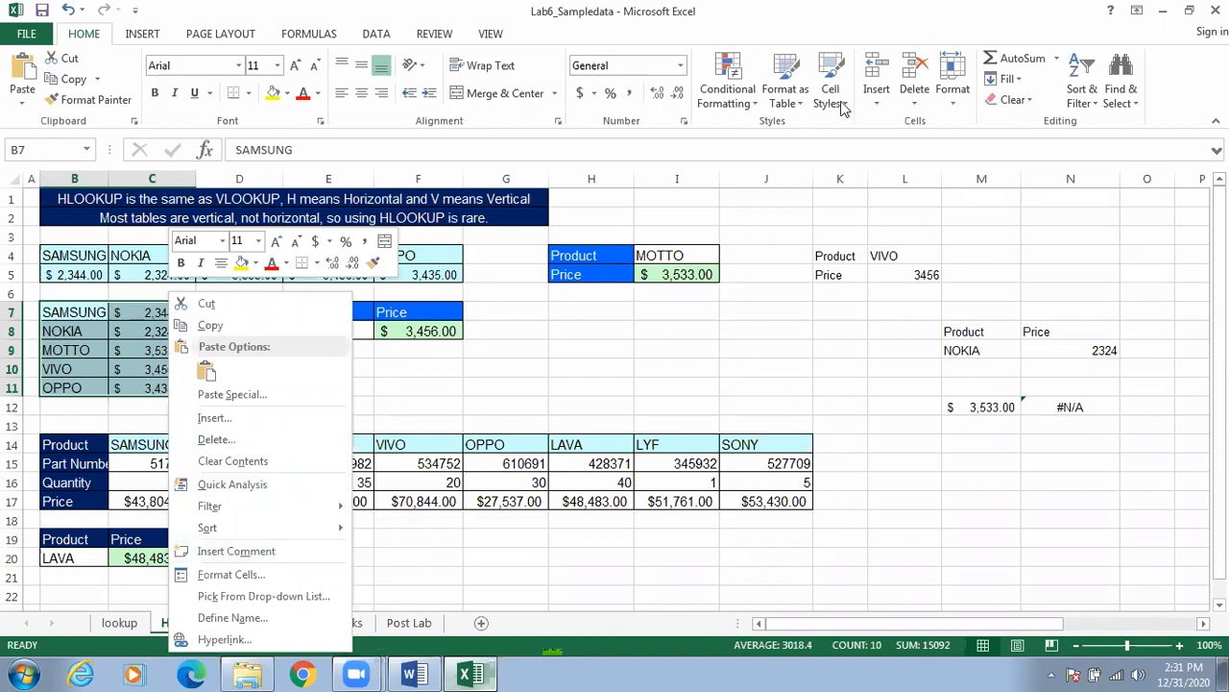
pyautogui.click(755, 106)
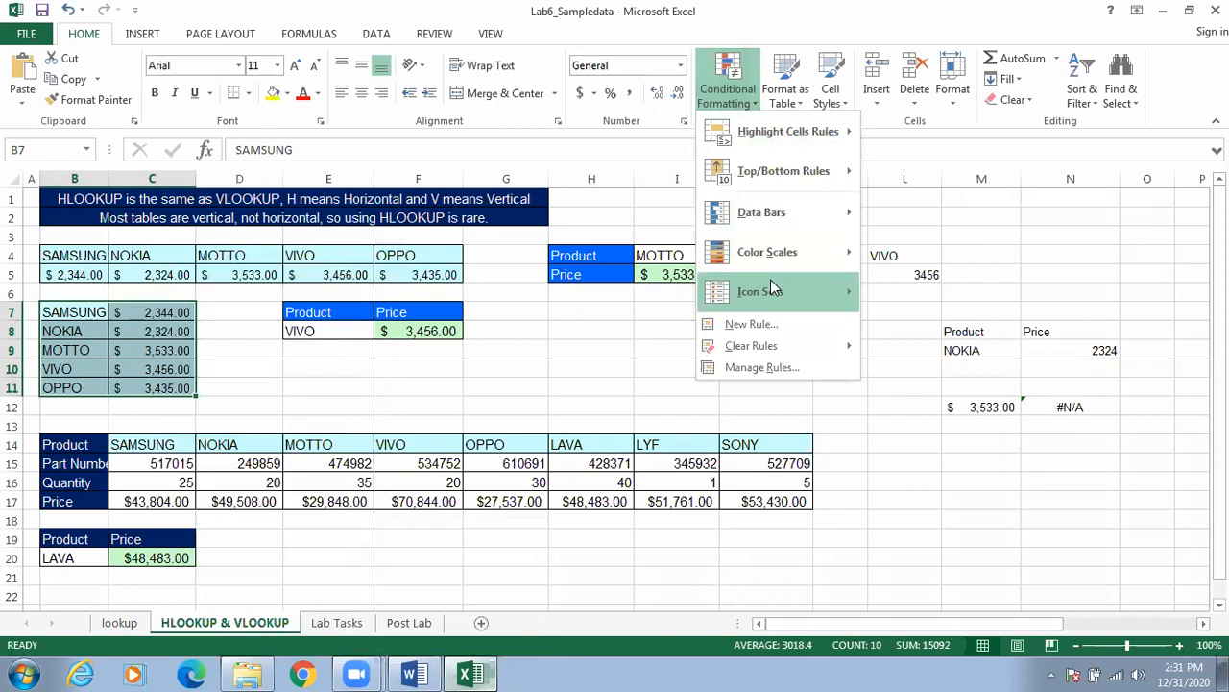
pyautogui.moveTo(770, 354)
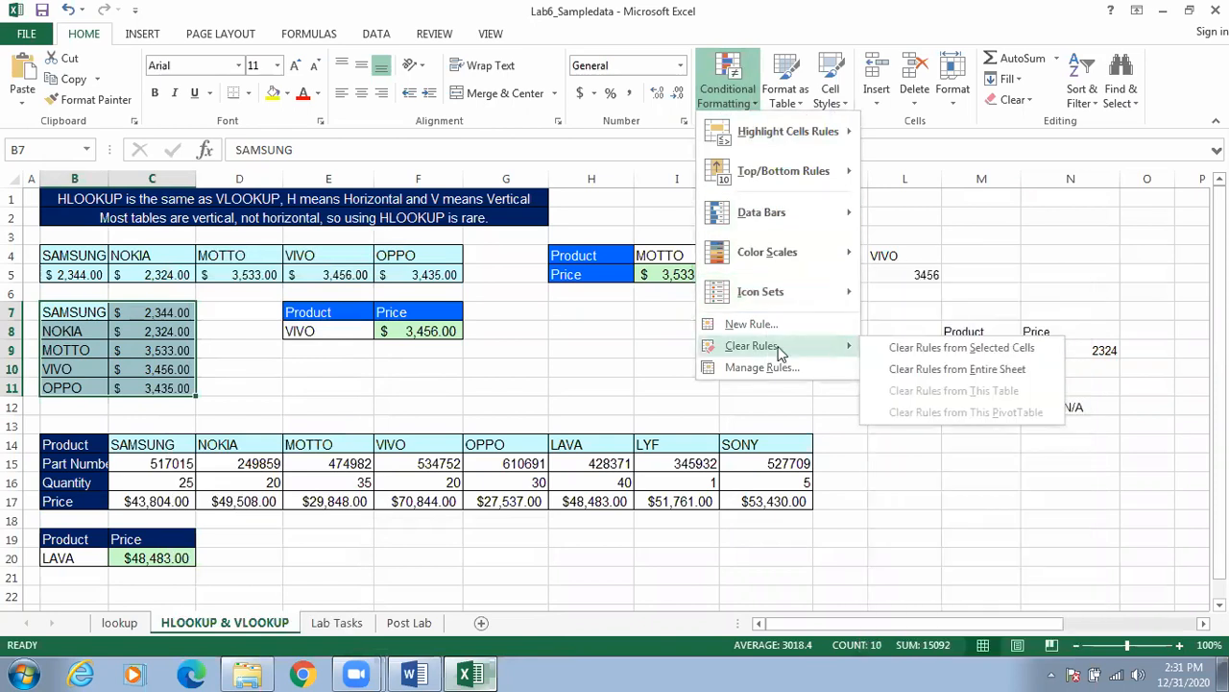
pyautogui.click(918, 351)
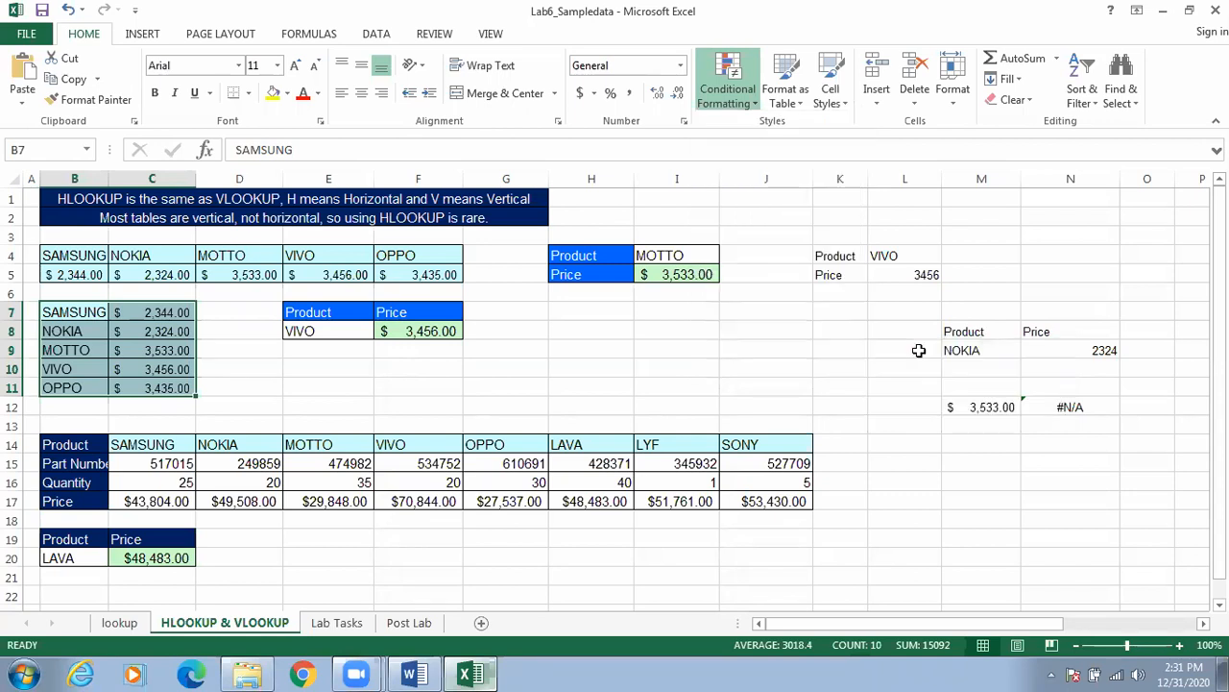
pyautogui.click(790, 363)
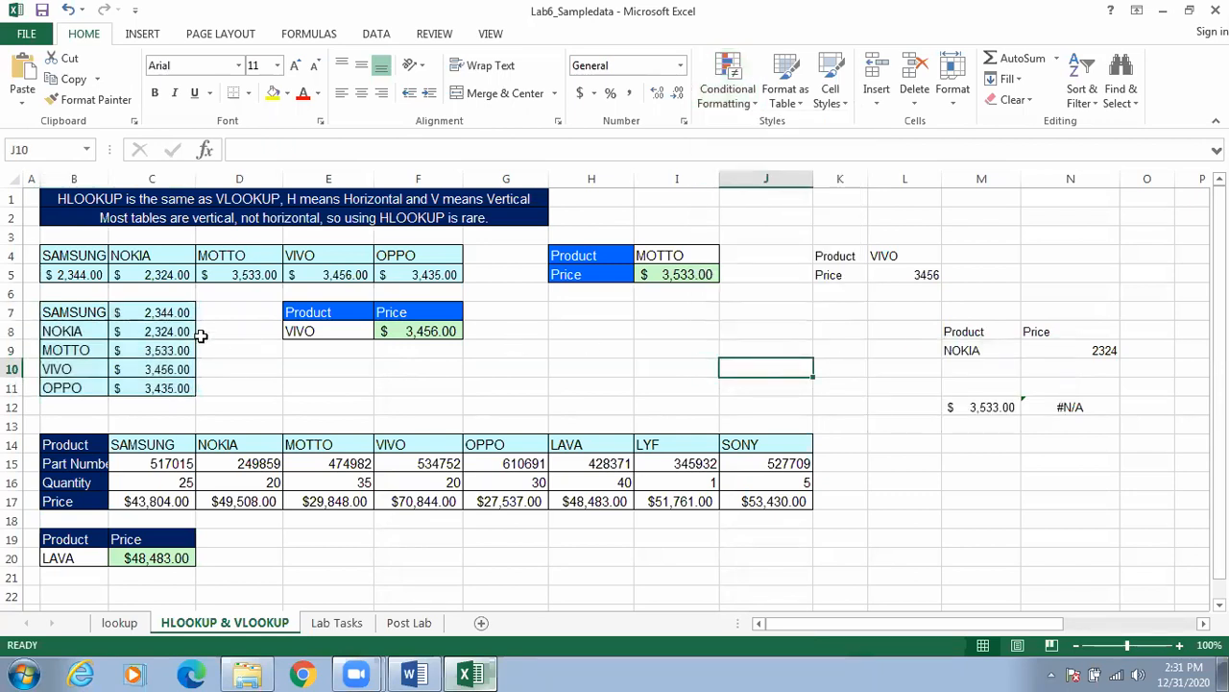
# Change the fill colour of the vertical product and price table in B7:C11 to white.
pyautogui.moveTo(92, 315); pyautogui.dragTo(146, 390)
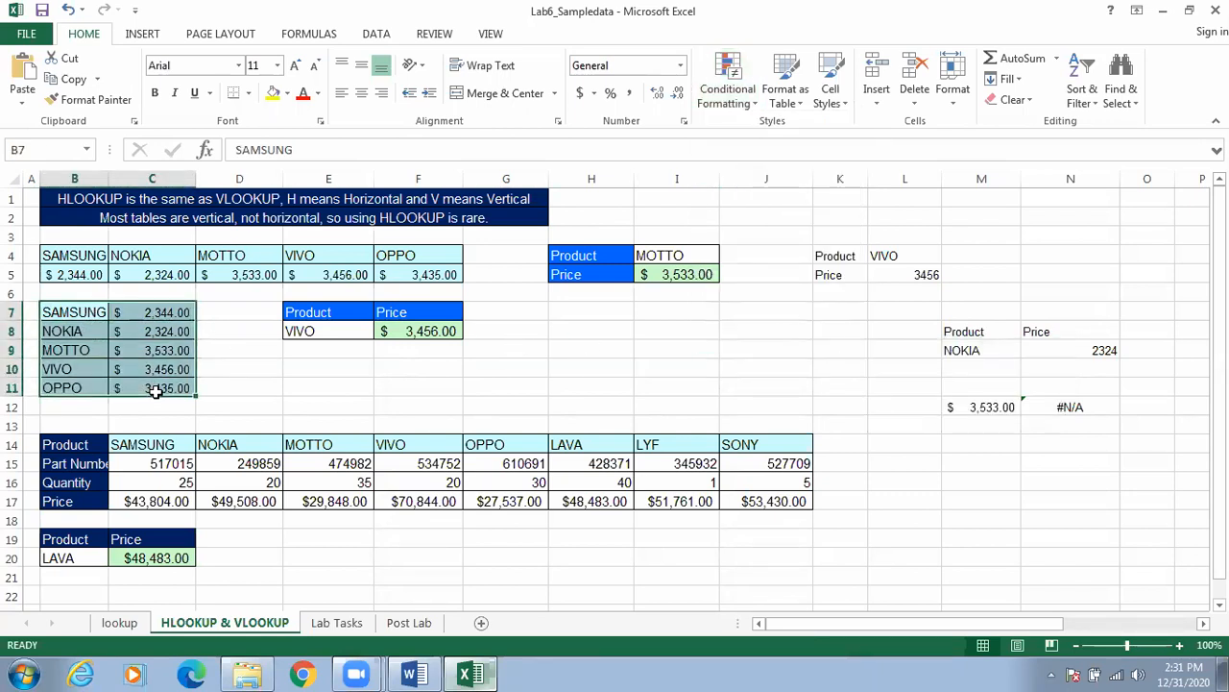
pyautogui.click(287, 92)
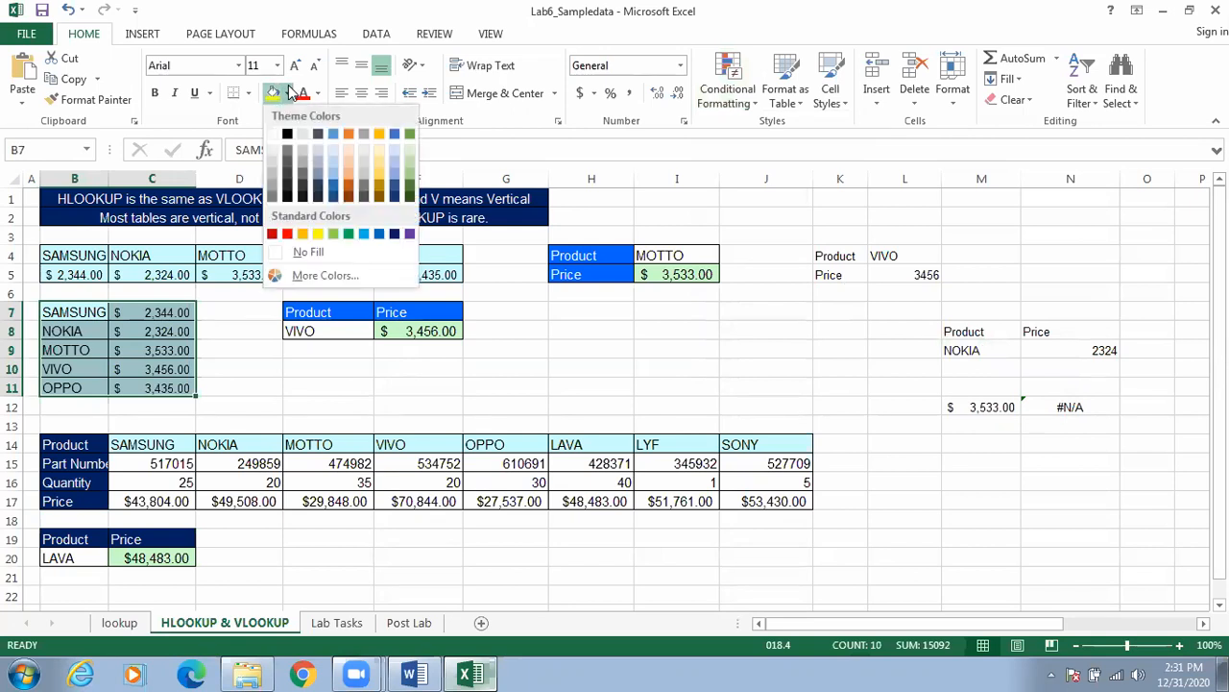
pyautogui.click(276, 139)
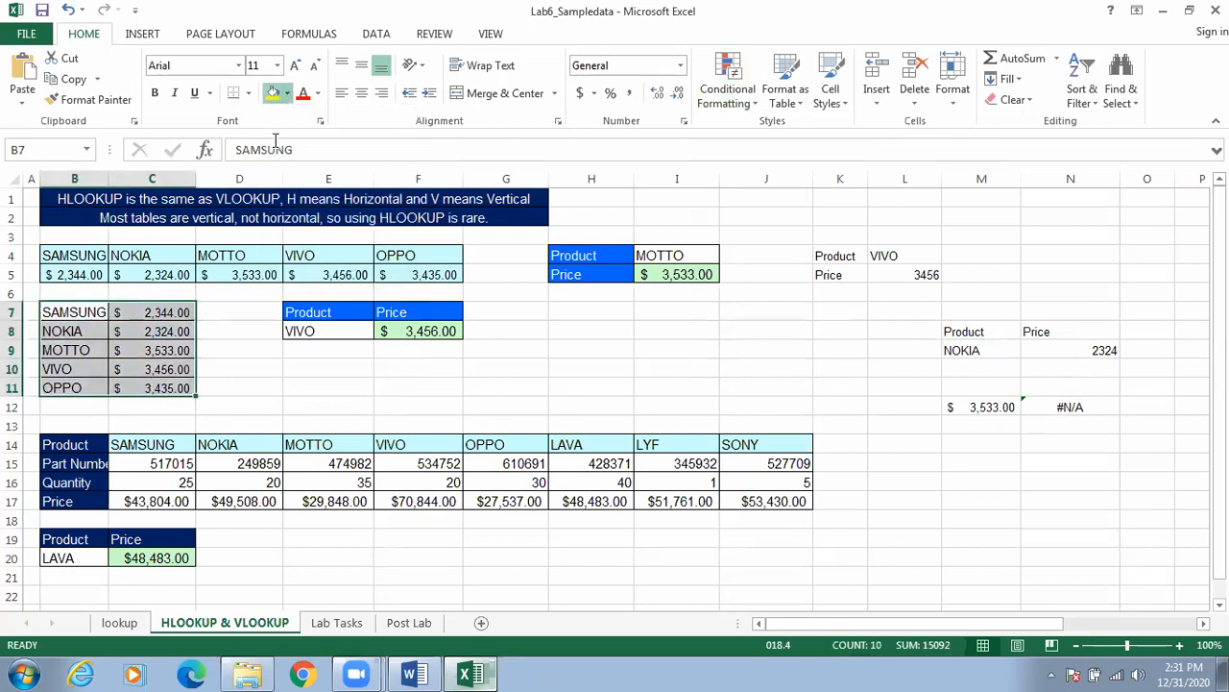
pyautogui.click(557, 387)
# Replace the price in M12 with a formula referencing the MOTTO price in C9.
pyautogui.click(970, 409)
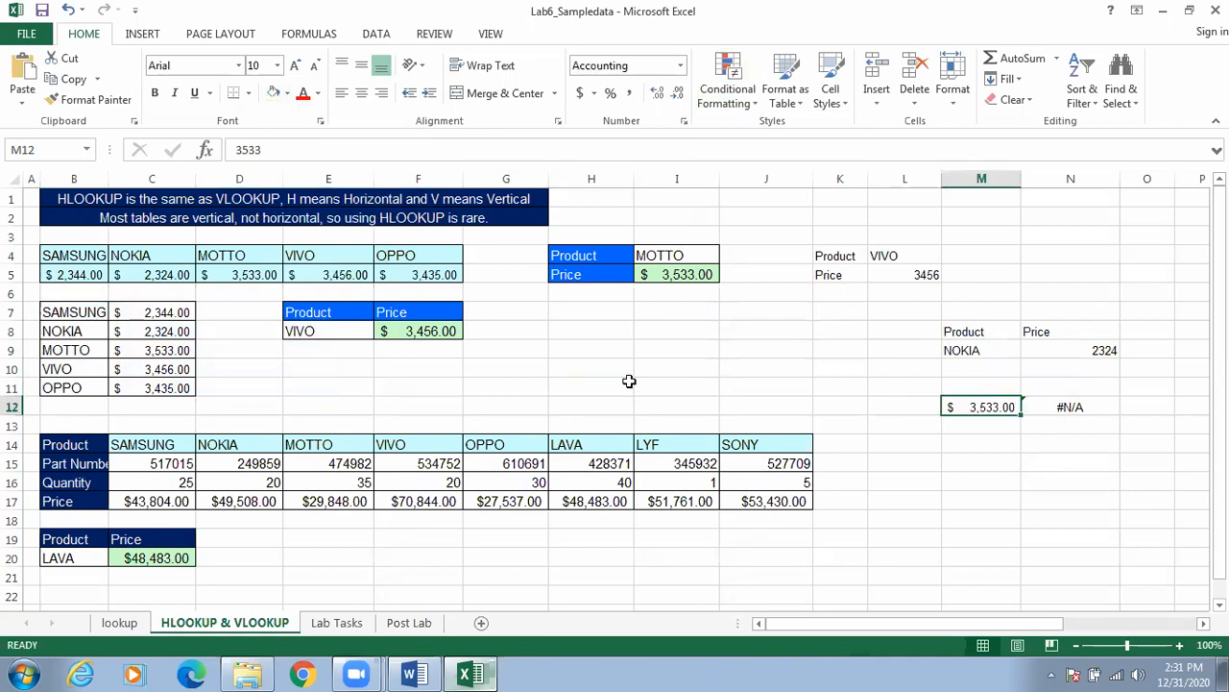
pyautogui.click(169, 354)
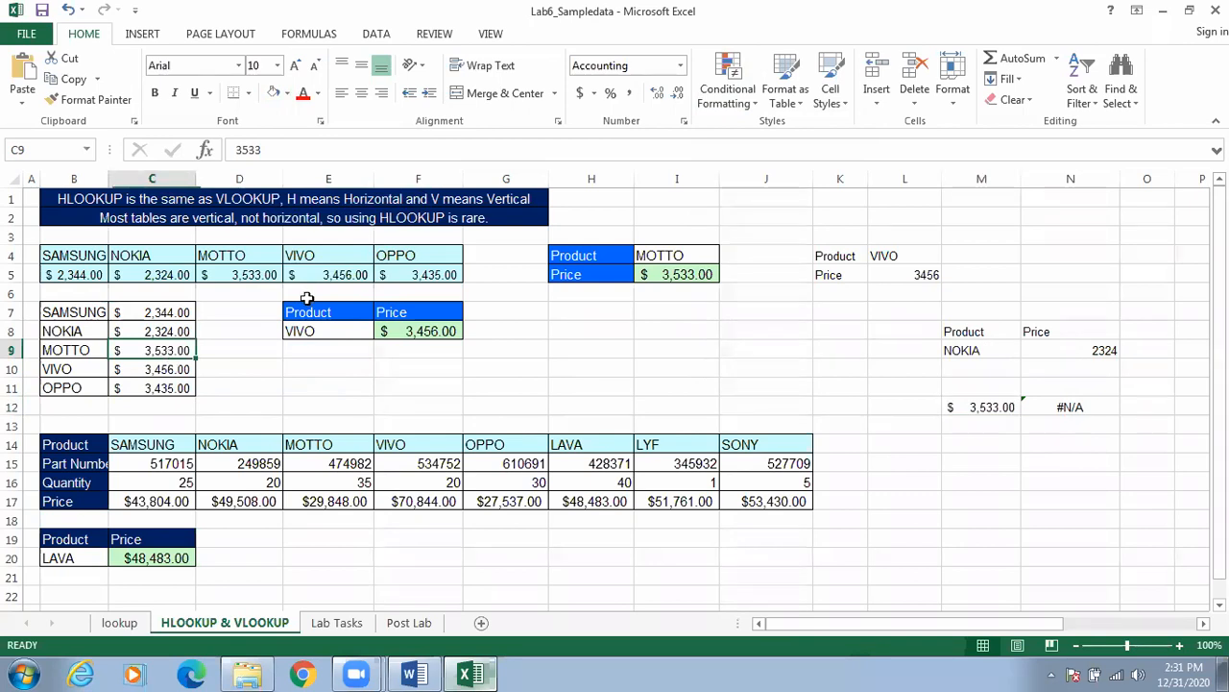
pyautogui.click(986, 406)
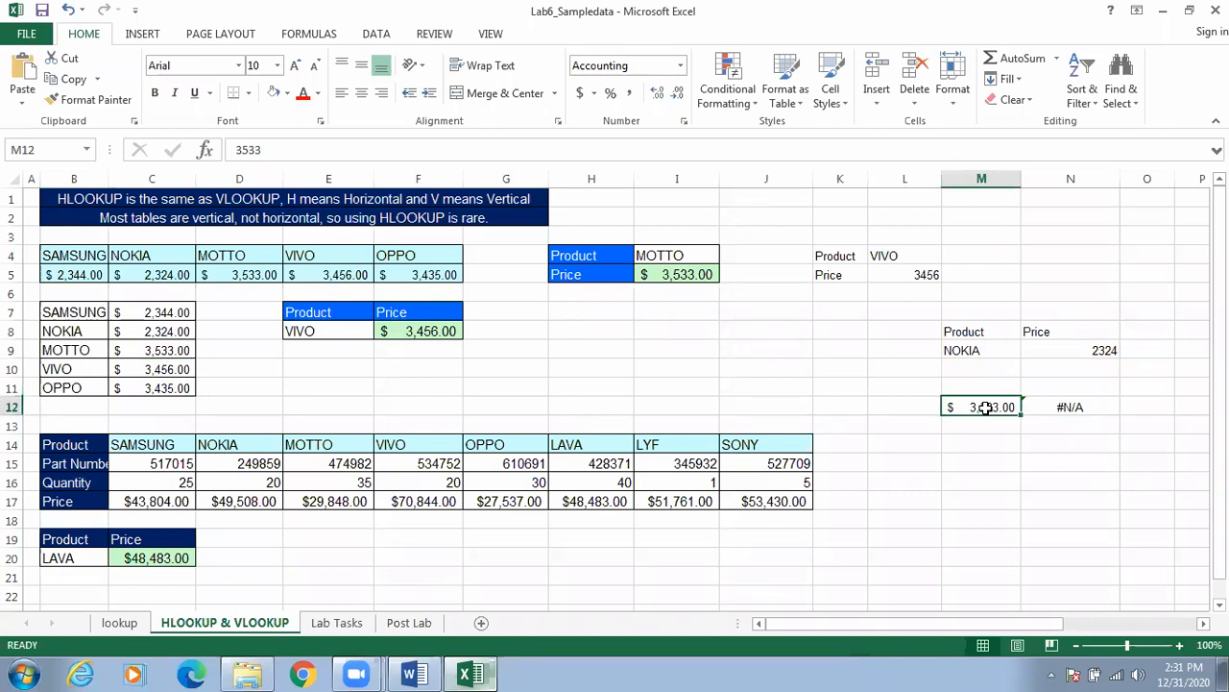
pyautogui.press('BackSpace')
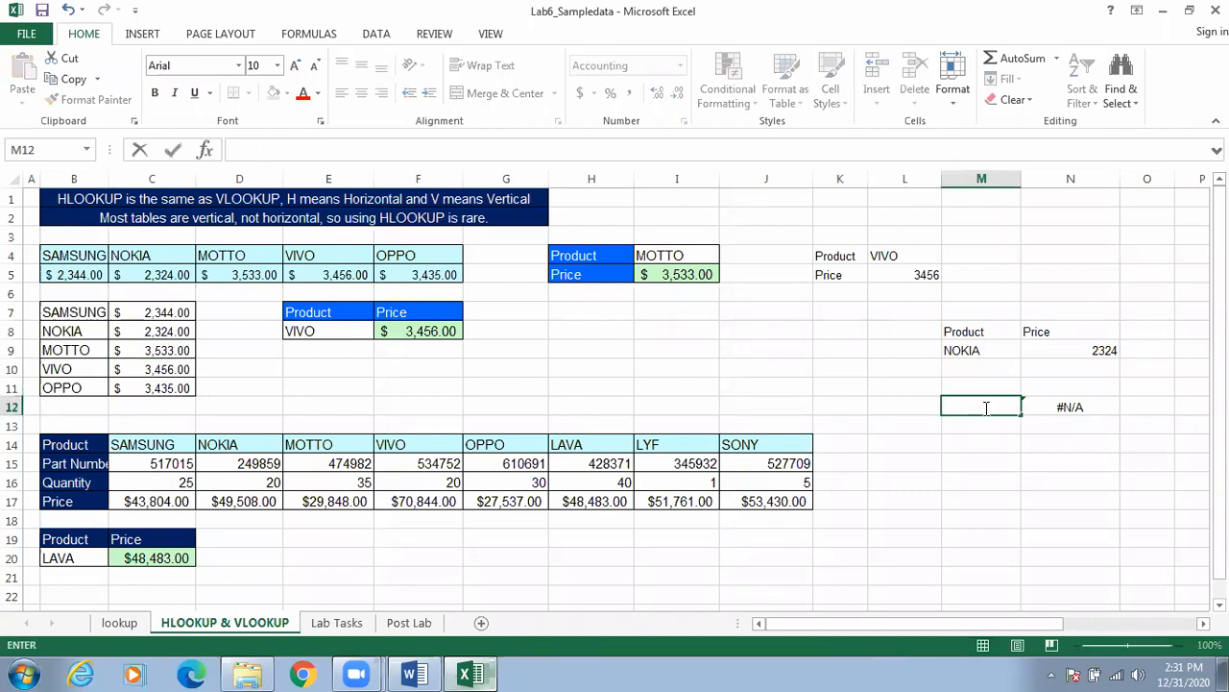
pyautogui.write('=')
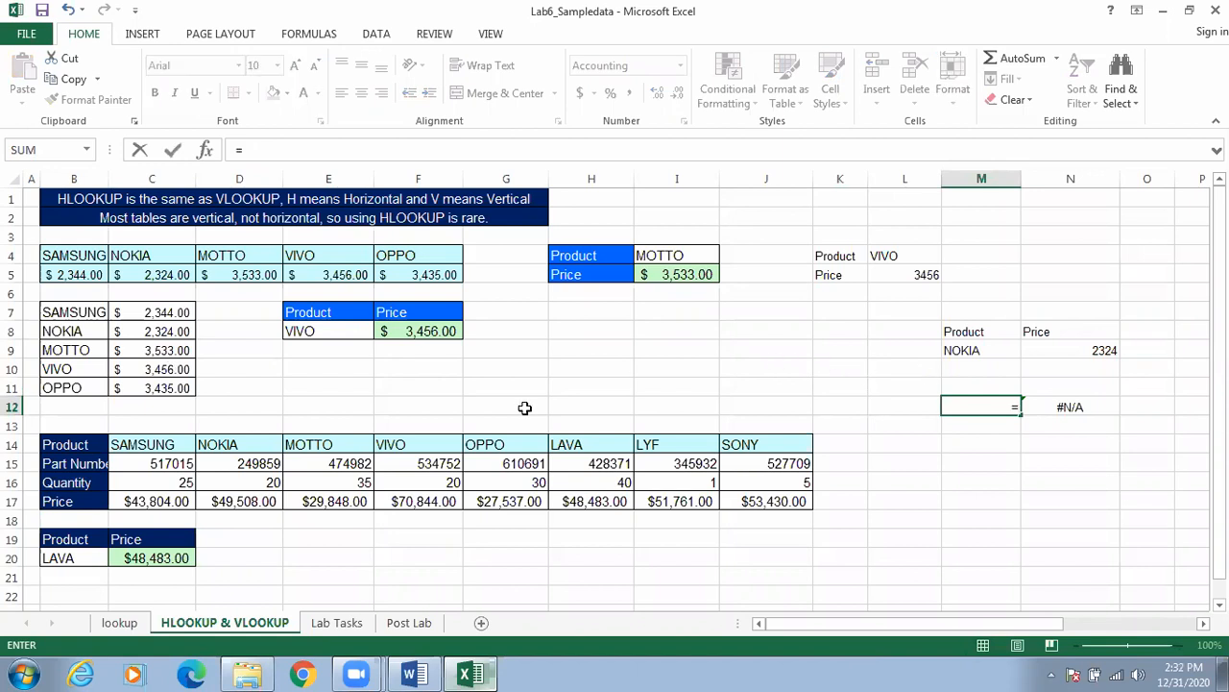
pyautogui.click(163, 352)
pyautogui.press('Return')
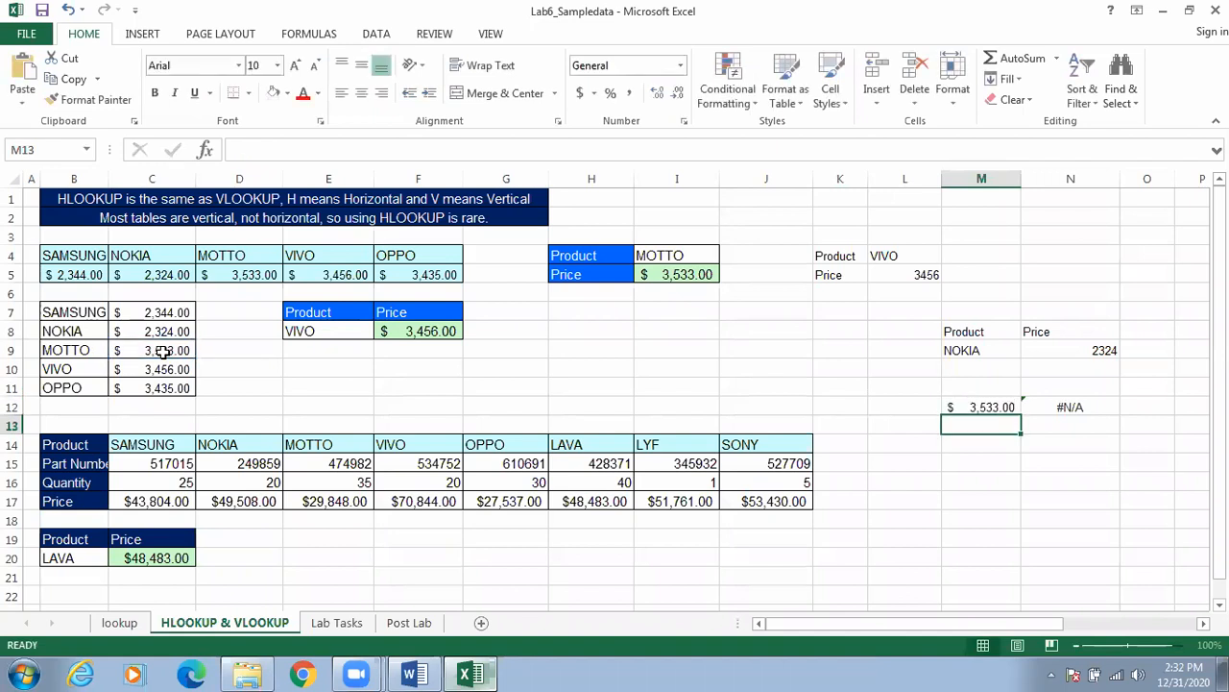
# Copy the product names in B7:B11 into D7:D11, beside the prices.
pyautogui.click(1061, 407)
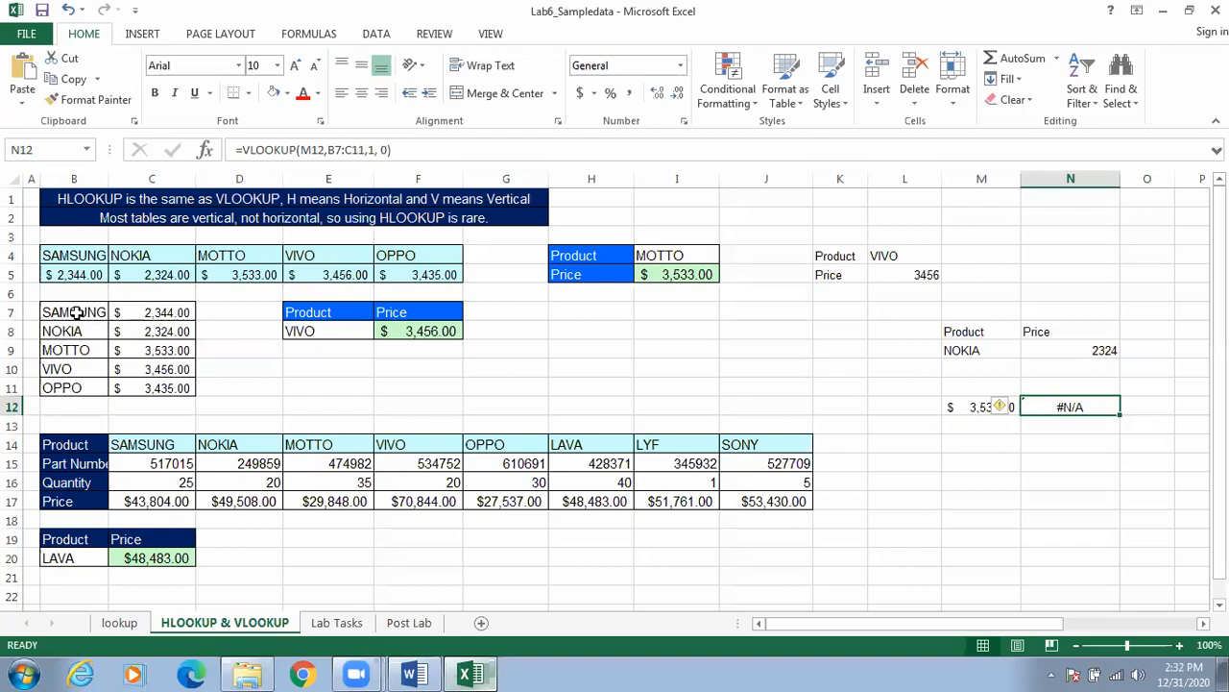
pyautogui.moveTo(76, 312); pyautogui.dragTo(83, 386)
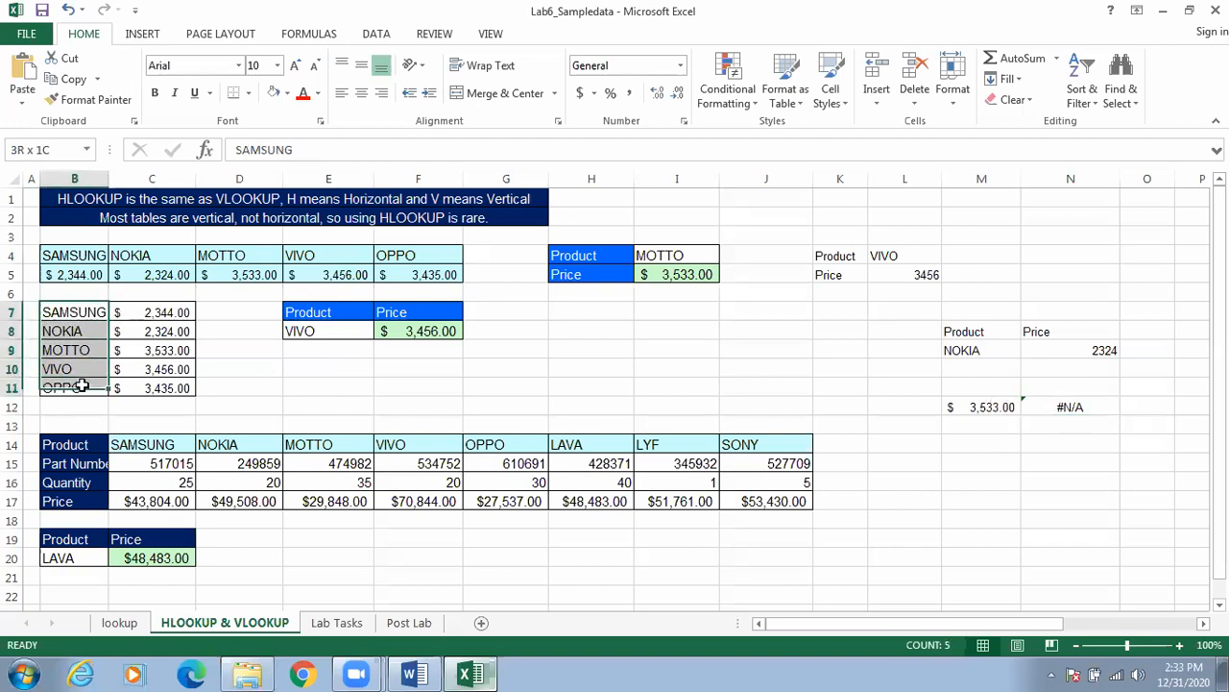
pyautogui.hotkey('ctrl', 'c')
pyautogui.moveTo(205, 312); pyautogui.dragTo(205, 384)
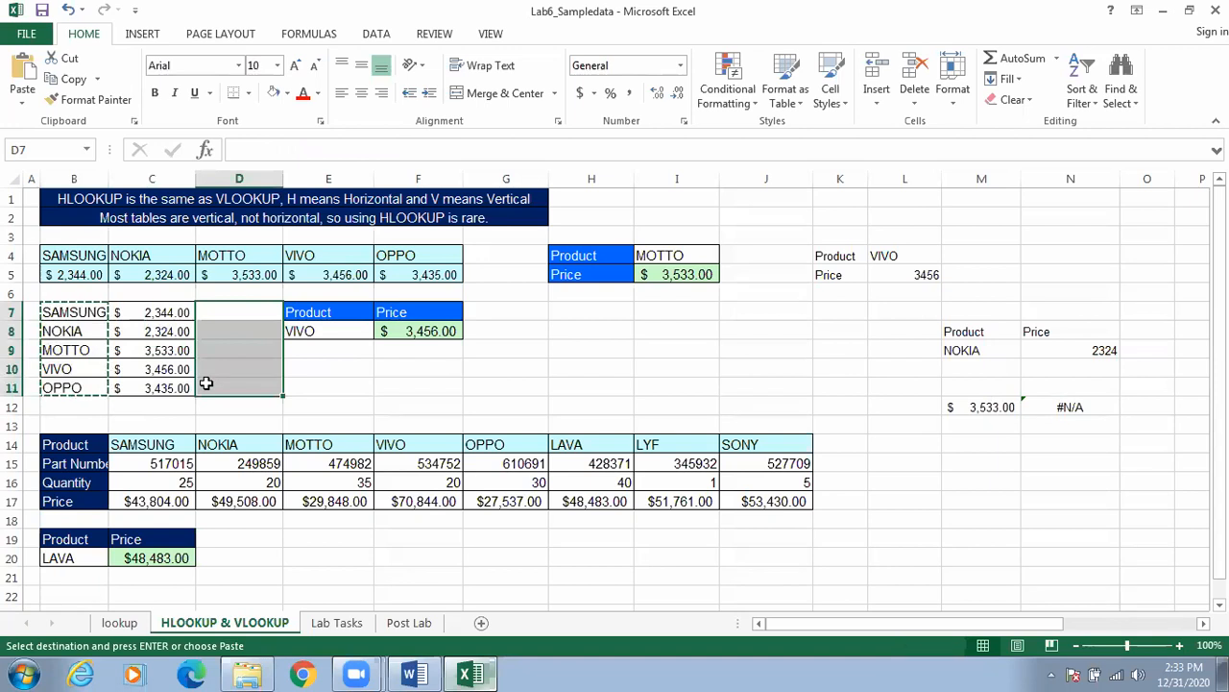
pyautogui.hotkey('ctrl', 'v')
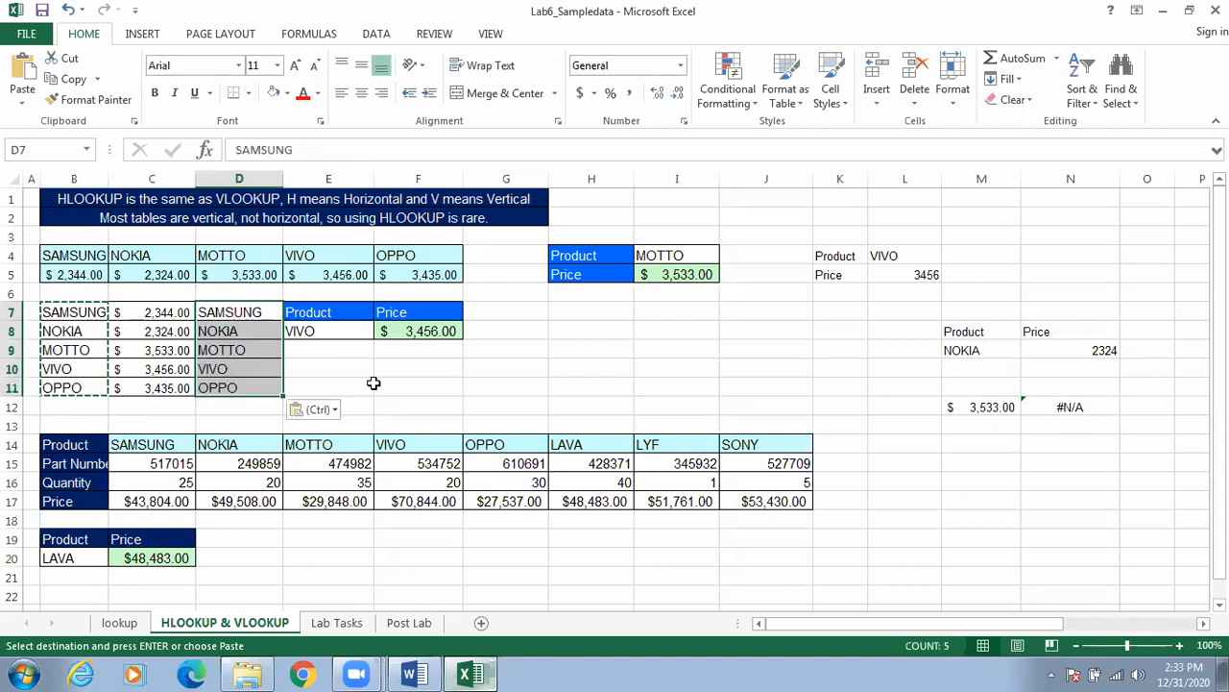
# Change the table range of the VLOOKUP formula in N12 to the prices and product names in C7:D11.
pyautogui.press('Escape')
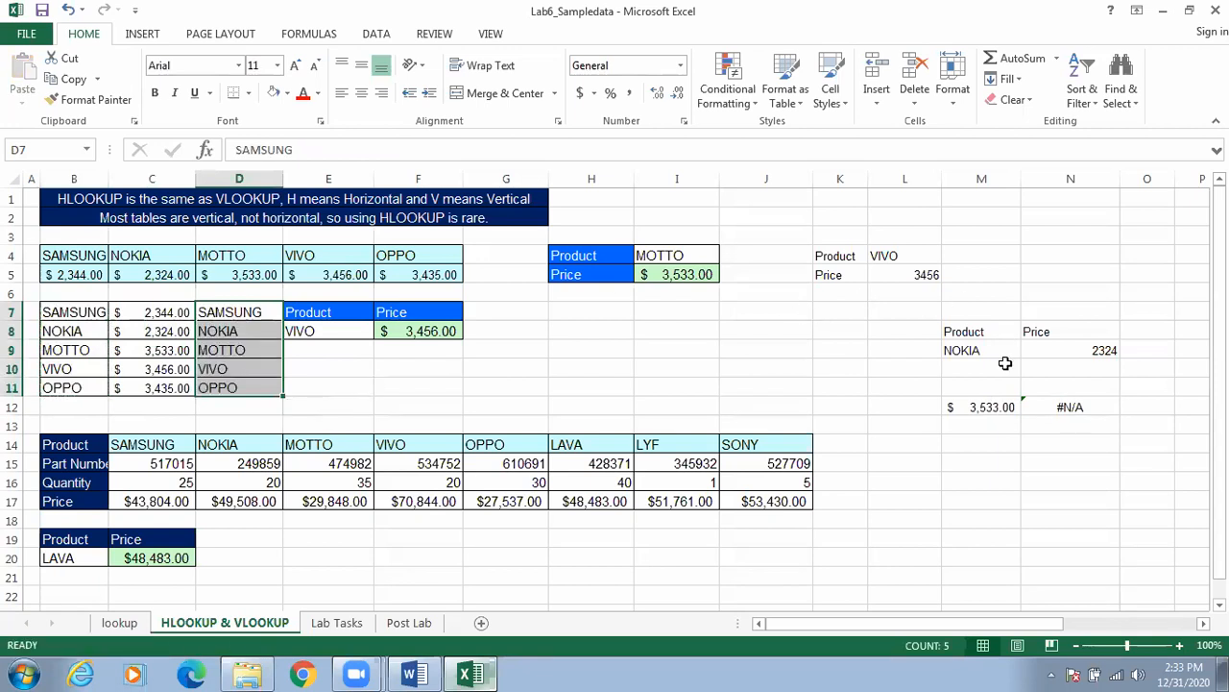
pyautogui.doubleClick(1054, 405)
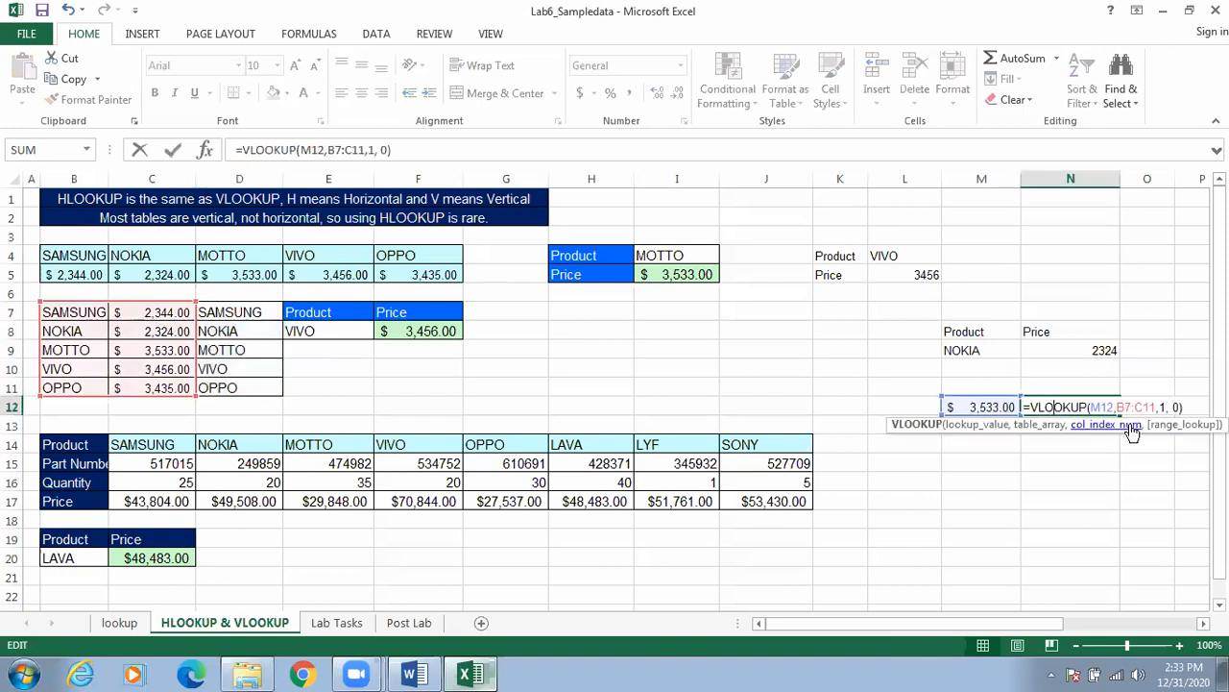
pyautogui.click(1154, 407)
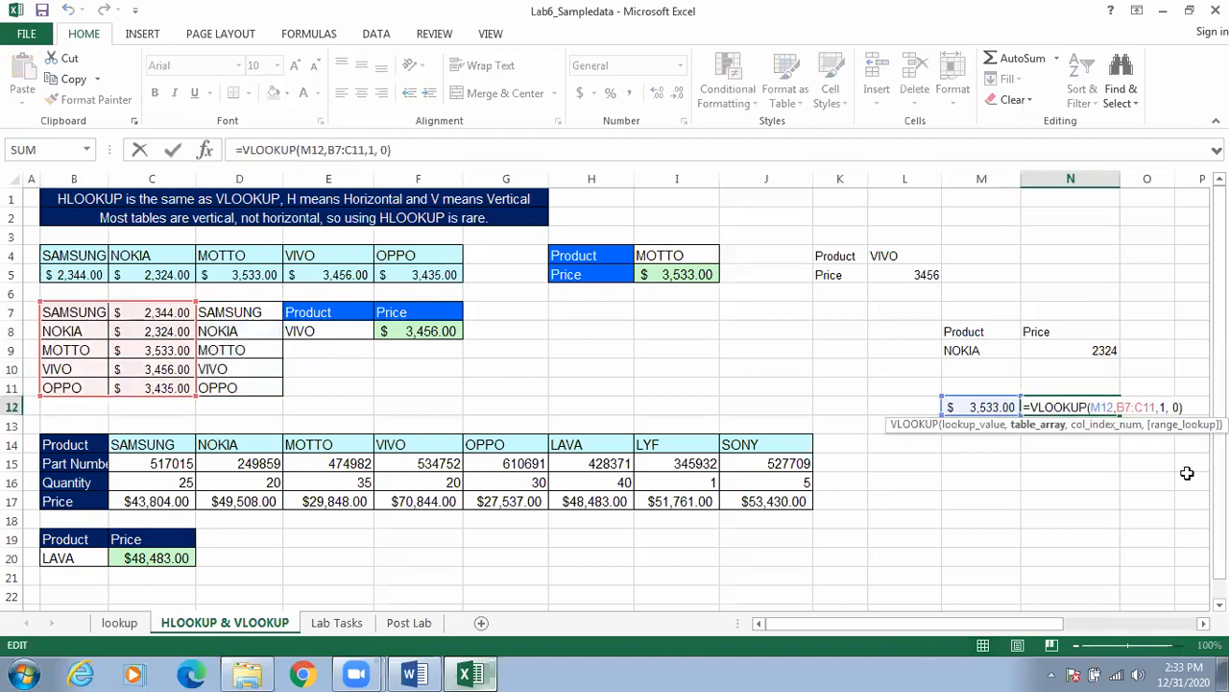
pyautogui.press('BackSpace')
pyautogui.press('BackSpace')
pyautogui.press('BackSpace')
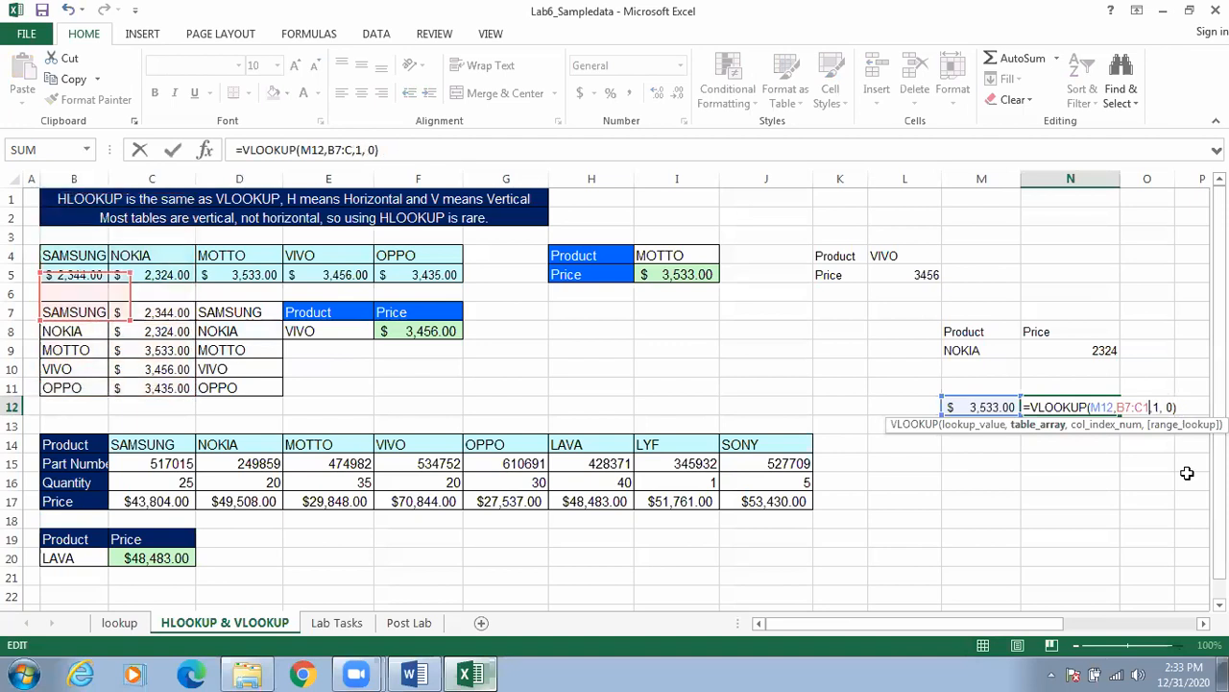
pyautogui.press('BackSpace')
pyautogui.press('BackSpace')
pyautogui.press('BackSpace')
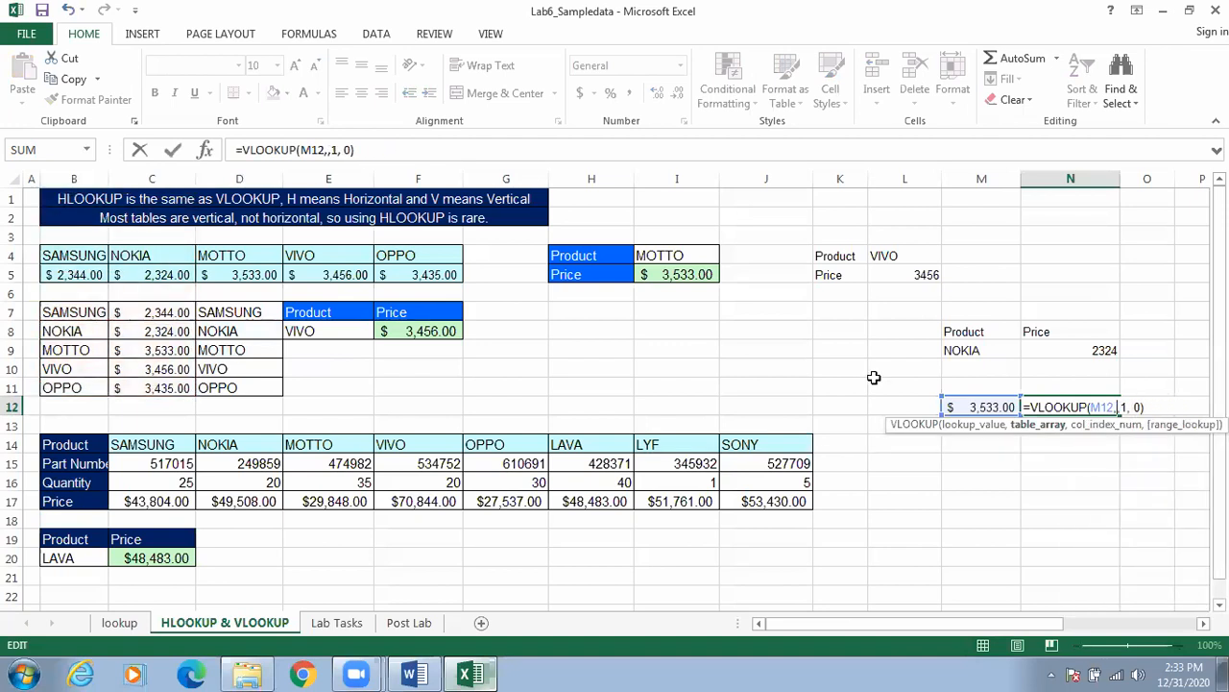
pyautogui.moveTo(140, 317); pyautogui.dragTo(217, 382)
pyautogui.press('Return')
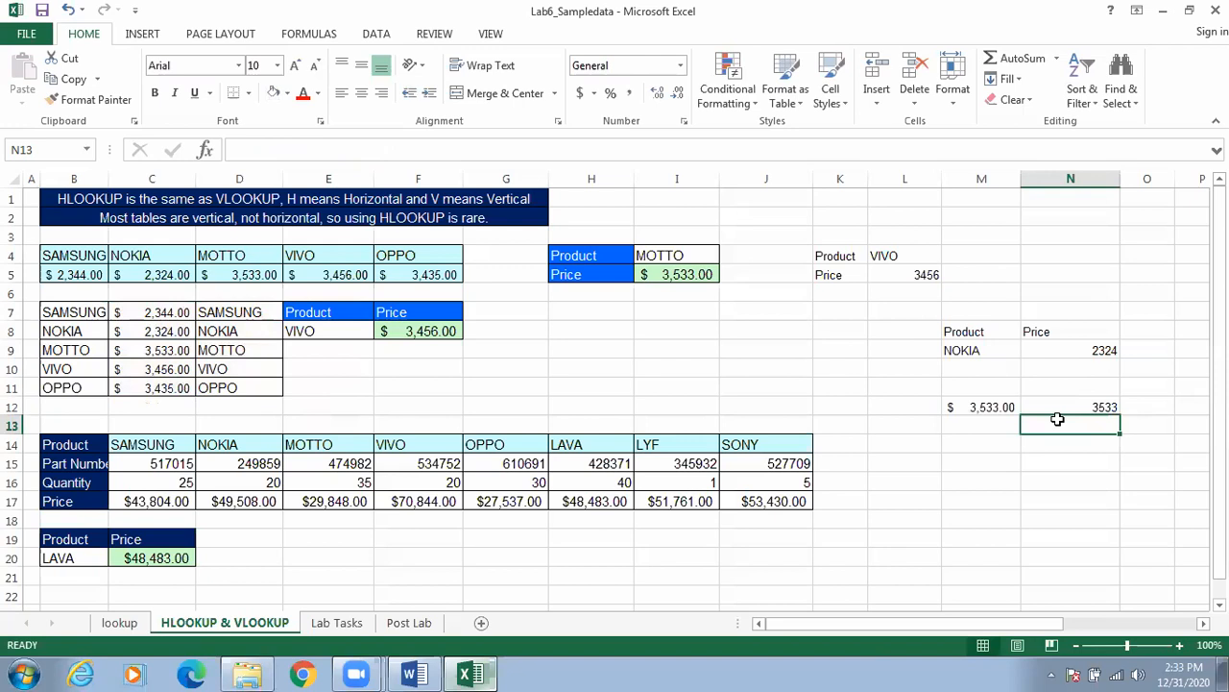
# Inspect the price reference in M12 and the arguments of the reverse VLOOKUP formula in N12.
pyautogui.click(1002, 407)
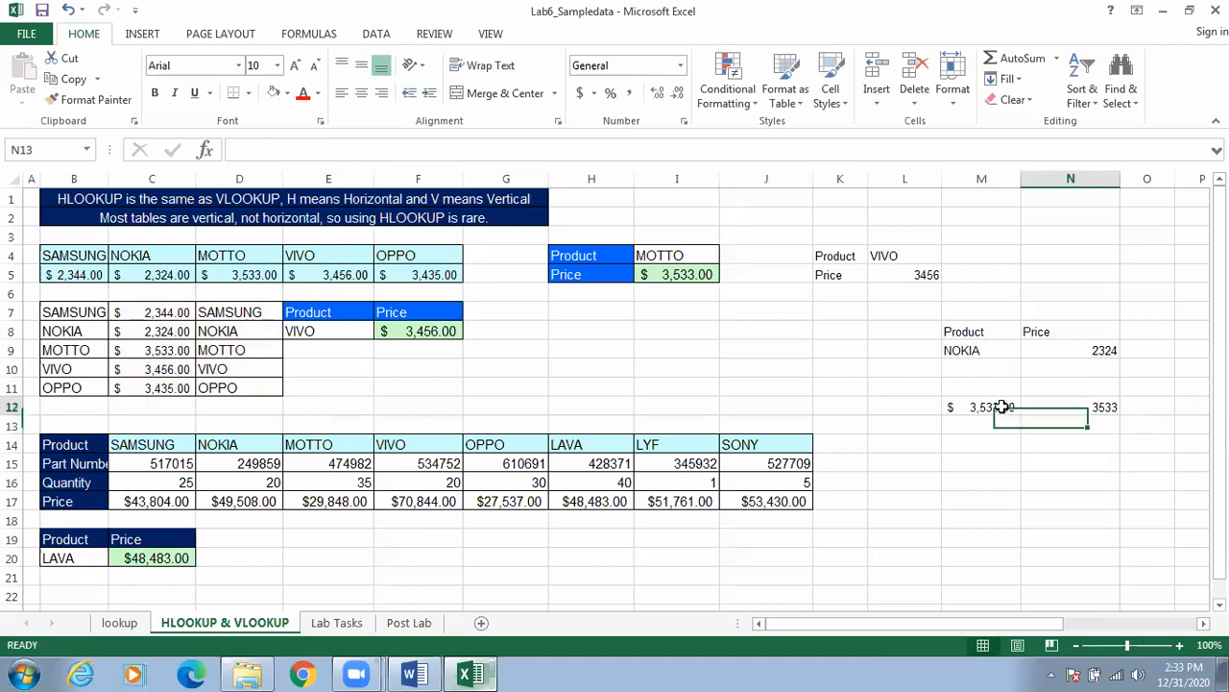
pyautogui.click(1078, 409)
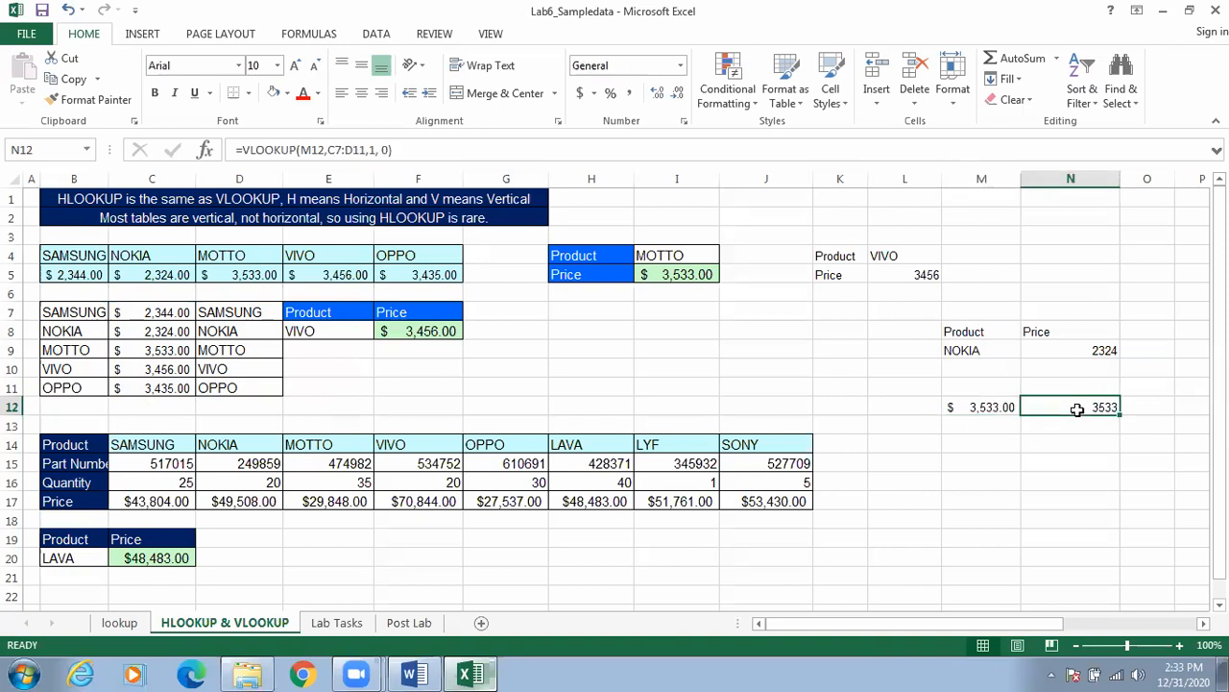
pyautogui.click(1002, 406)
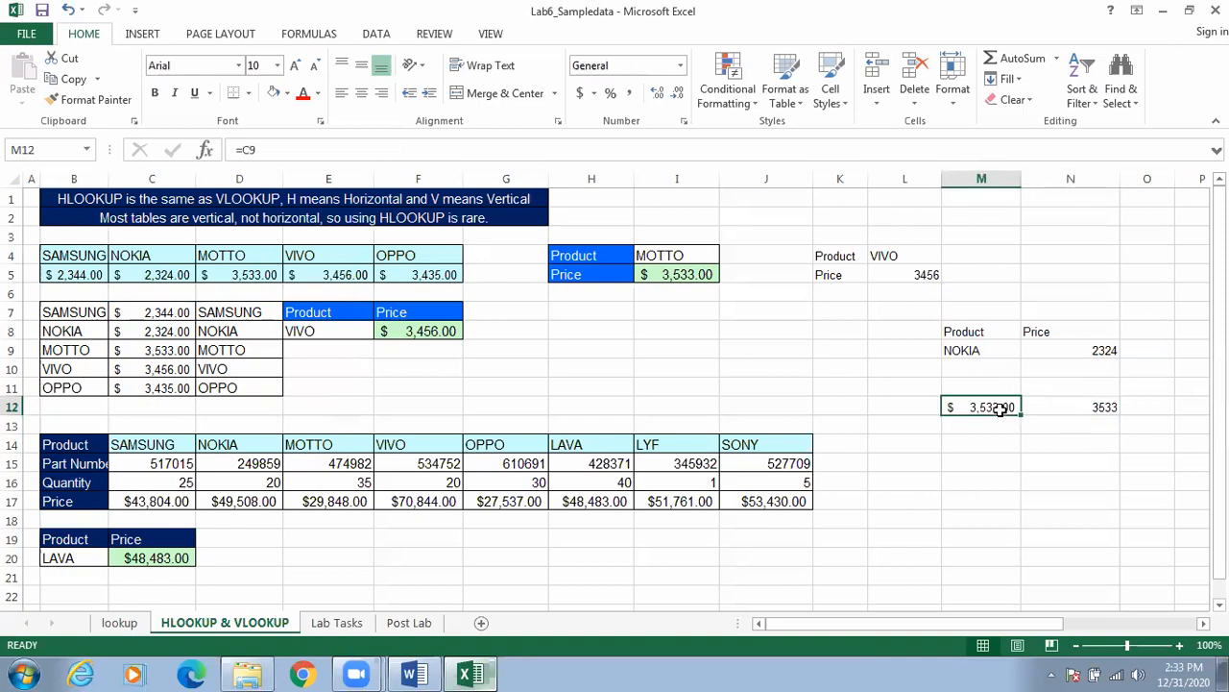
pyautogui.write('=C9')
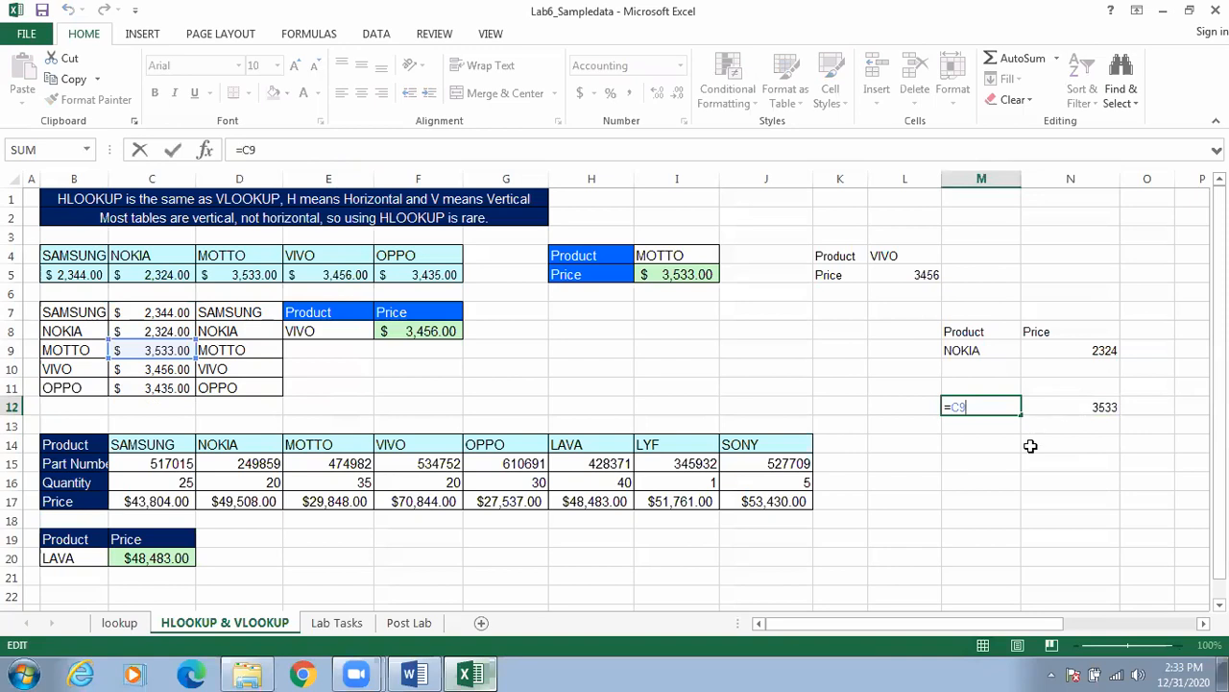
pyautogui.click(1027, 443)
pyautogui.click(1065, 407)
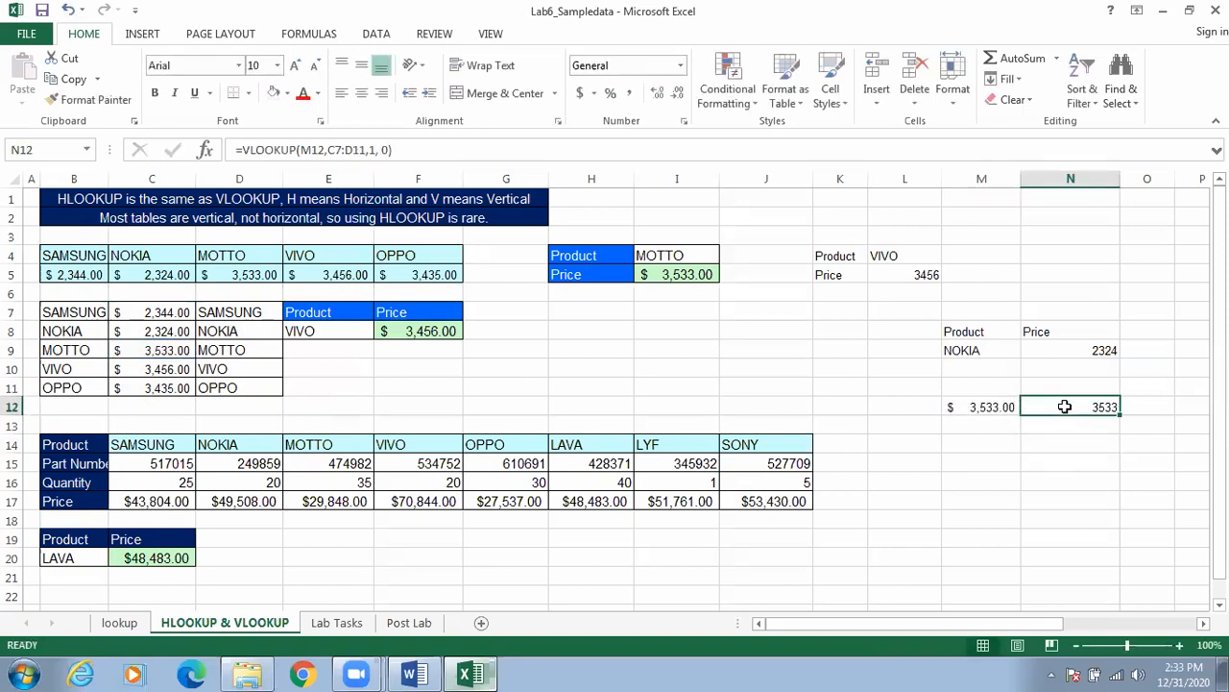
pyautogui.doubleClick(1065, 407)
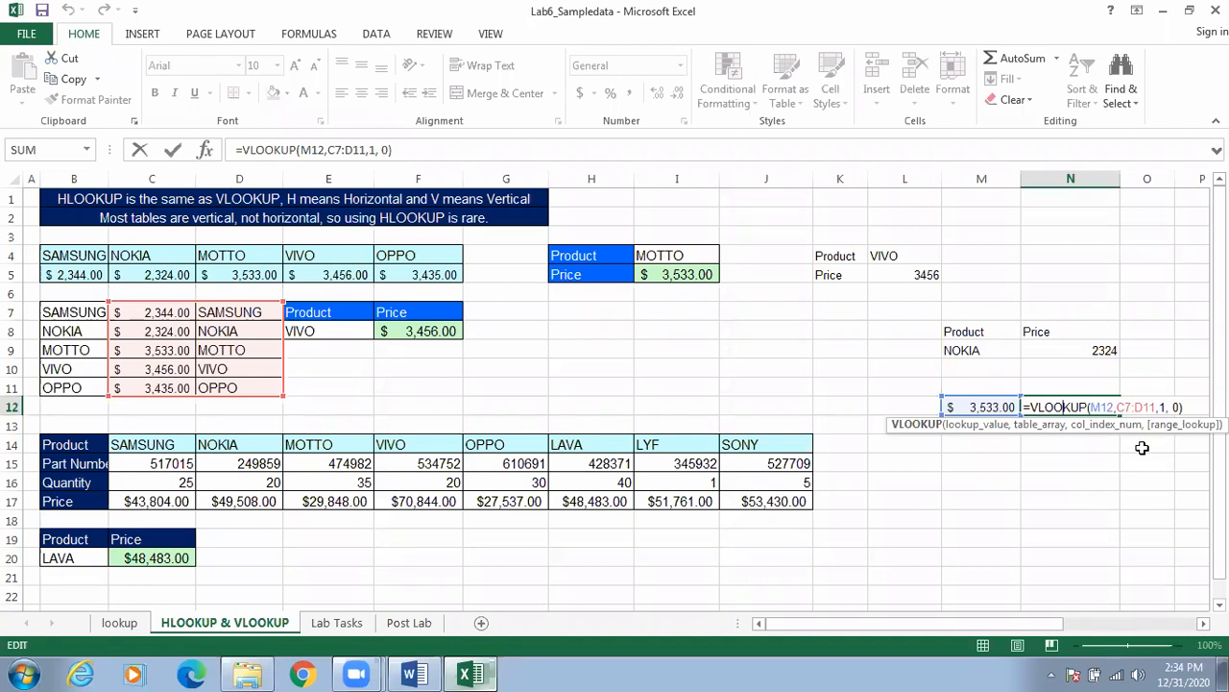
pyautogui.click(1142, 448)
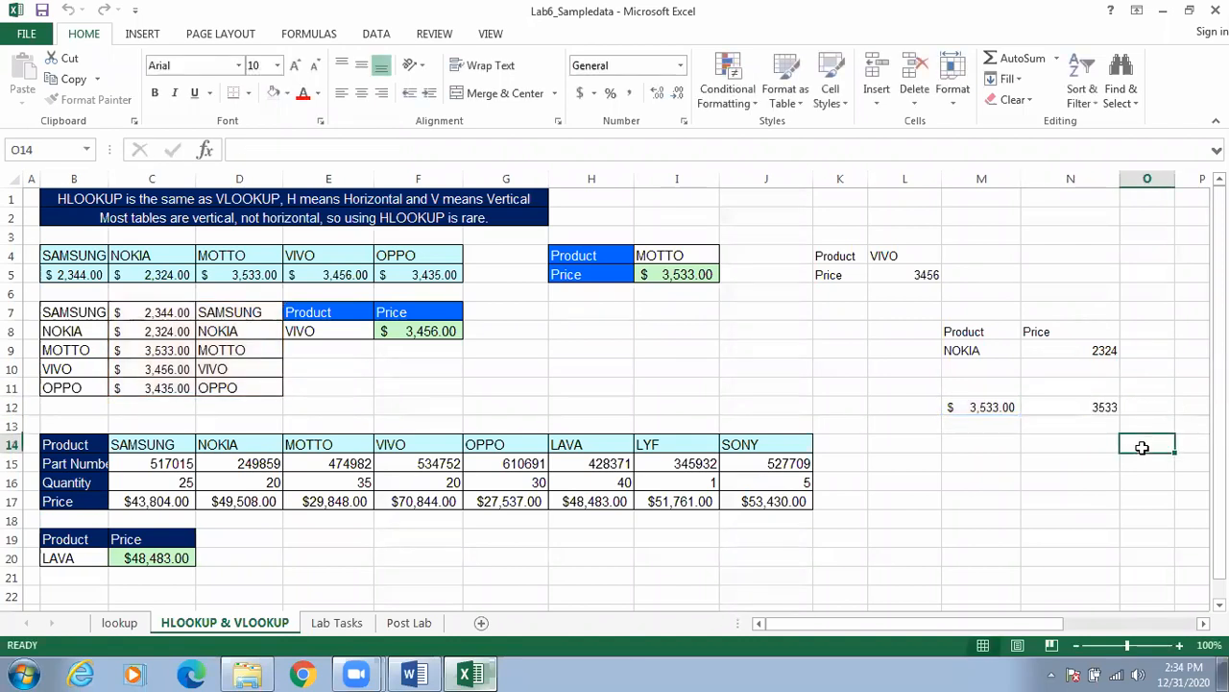
# Delete the reverse price search by clearing the contents of M12 and N12.
pyautogui.doubleClick(1098, 406)
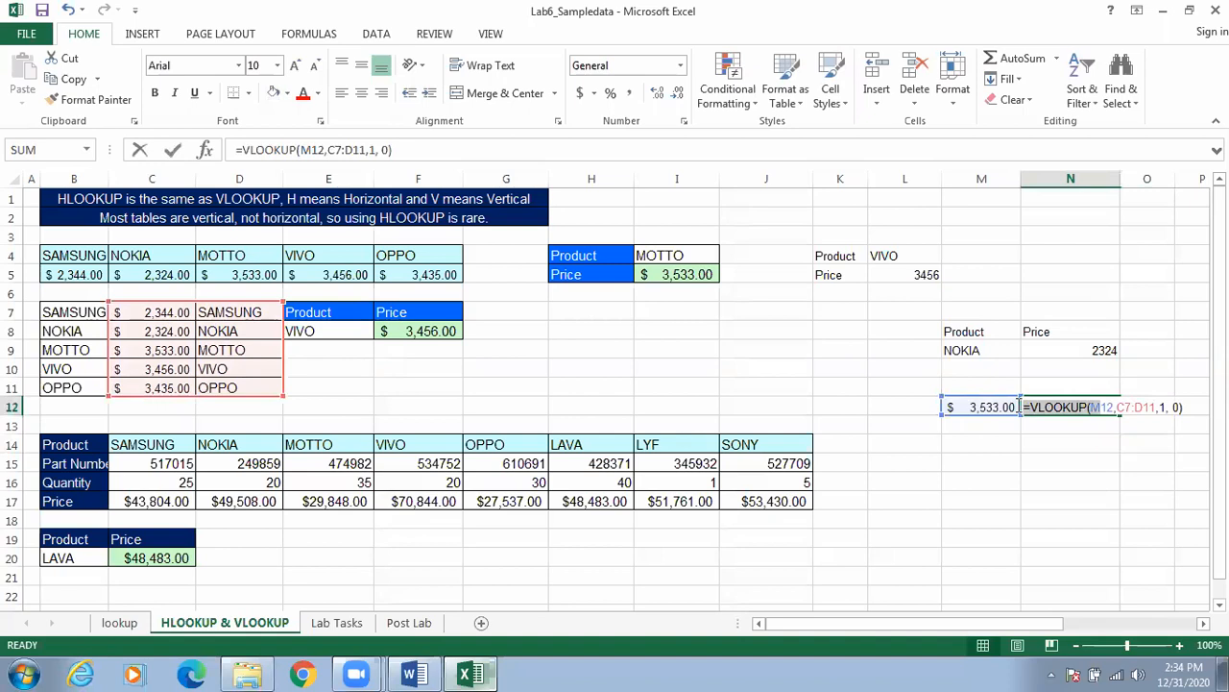
pyautogui.press('BackSpace')
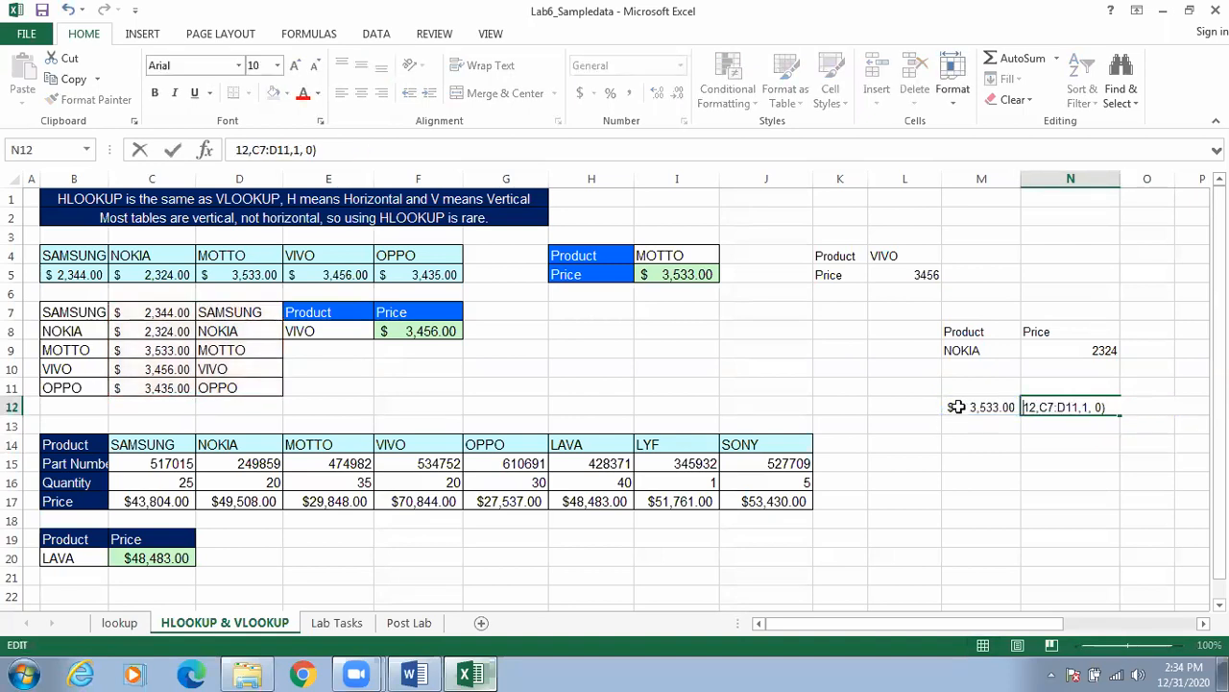
pyautogui.moveTo(951, 409); pyautogui.dragTo(1062, 410)
pyautogui.press('BackSpace')
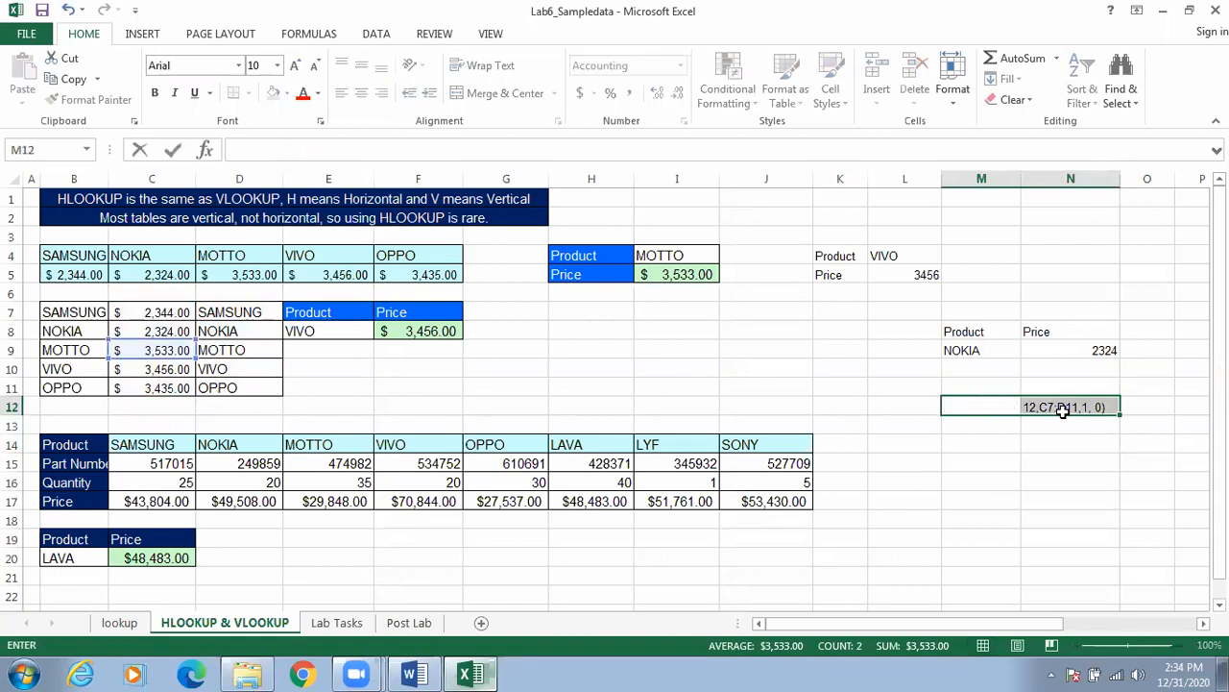
pyautogui.click(1071, 480)
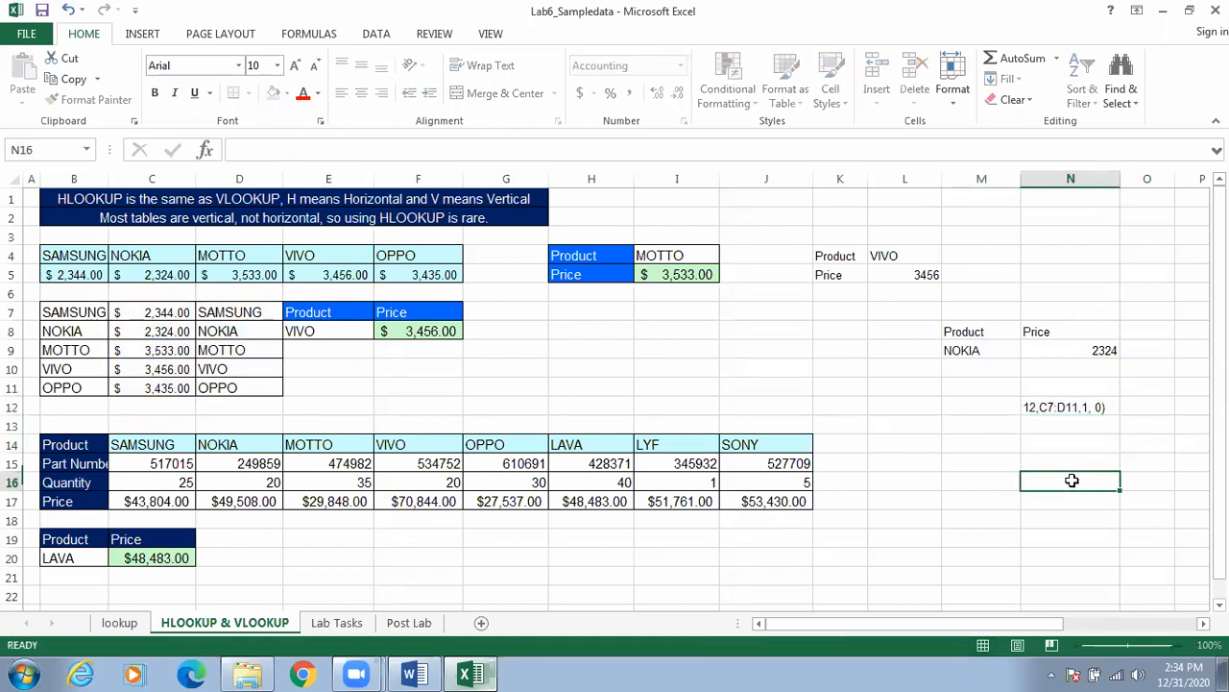
pyautogui.click(1069, 408)
pyautogui.press('BackSpace')
pyautogui.click(1015, 467)
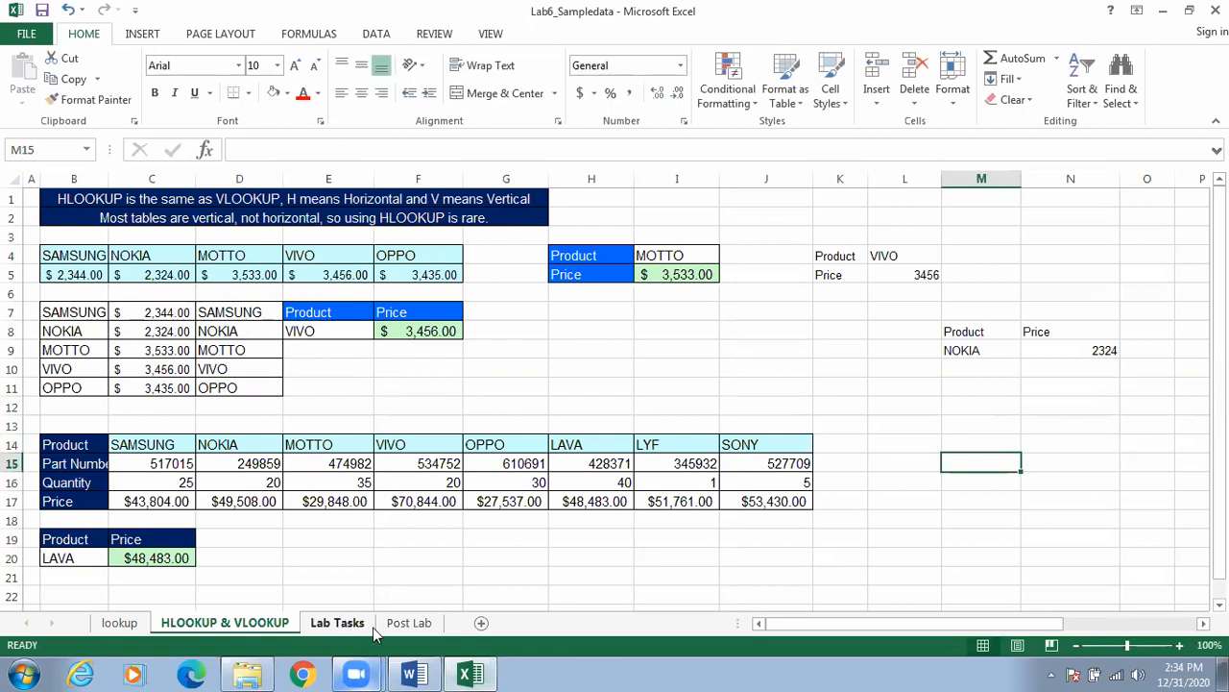
# Check the lab task instructions in the Word document and open the Lab Tasks sheet in Excel.
pyautogui.click(413, 674)
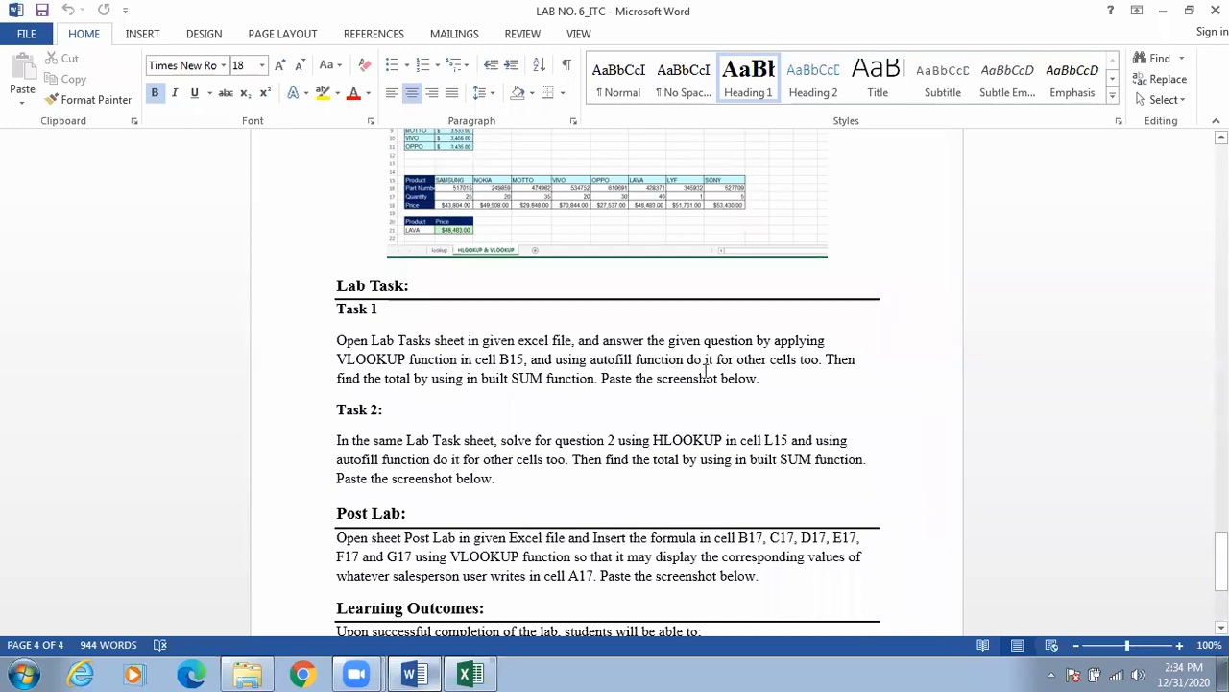
pyautogui.click(413, 672)
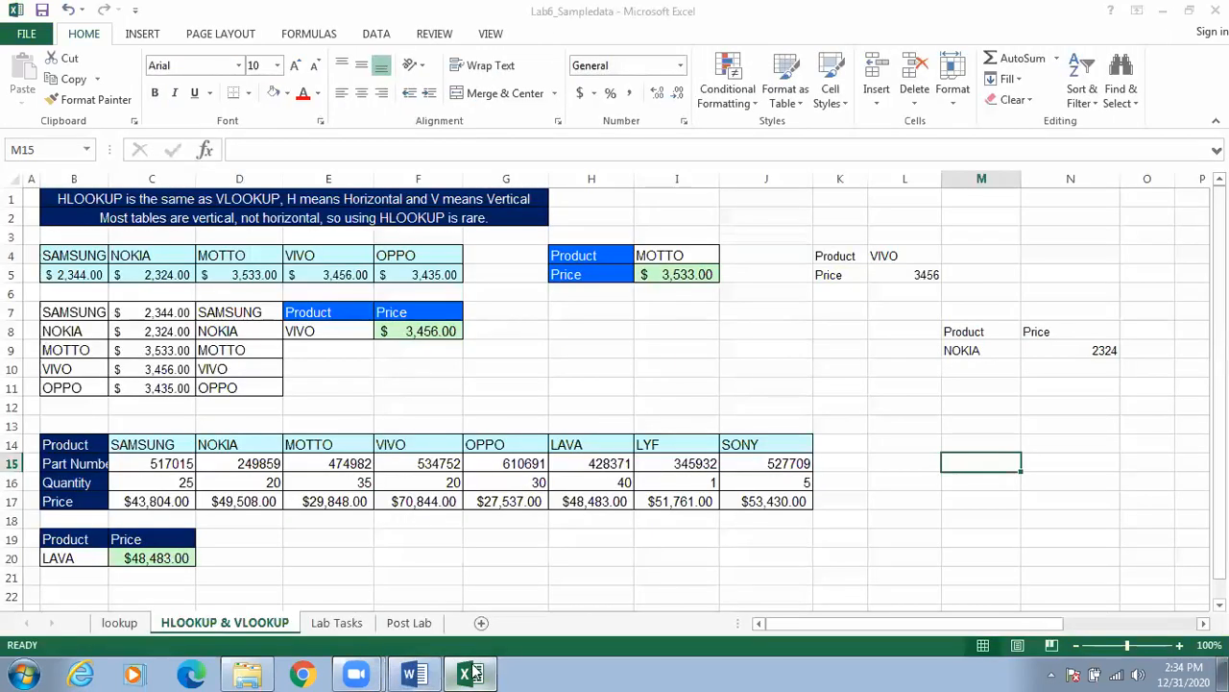
pyautogui.click(338, 622)
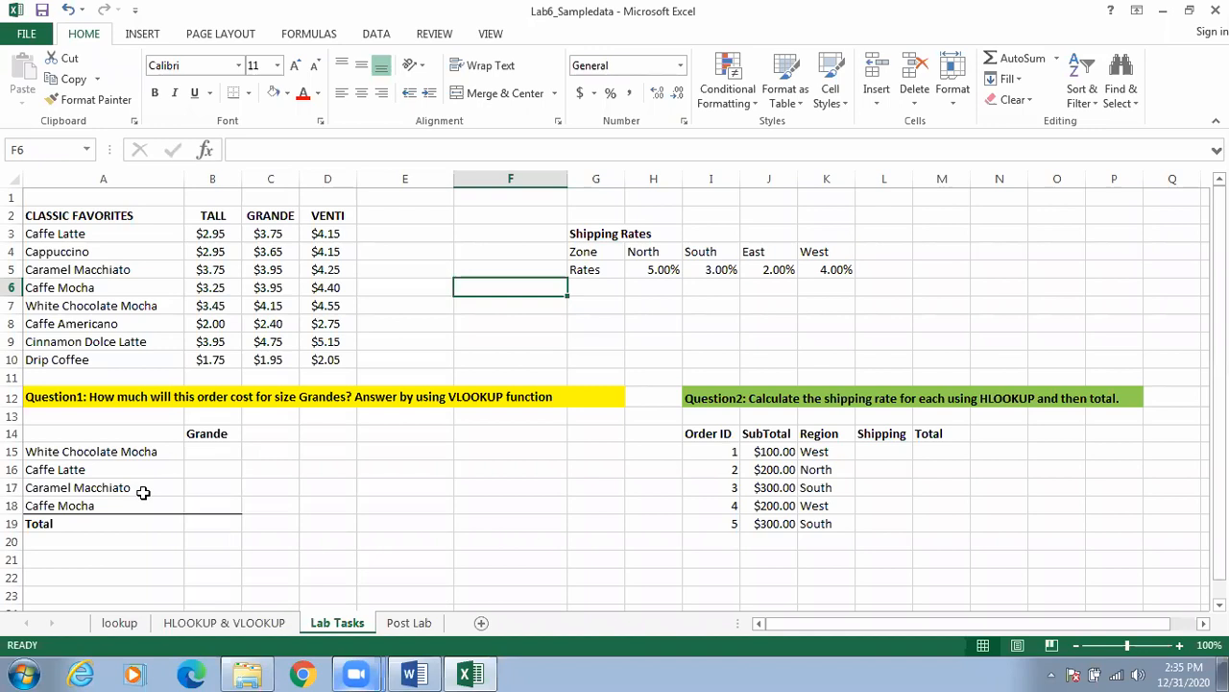
# Enter =VLOOKUP(A15,A3:D10, 3, 0) in B15 to find the Grande price of the White Chocolate Mocha.
pyautogui.click(202, 452)
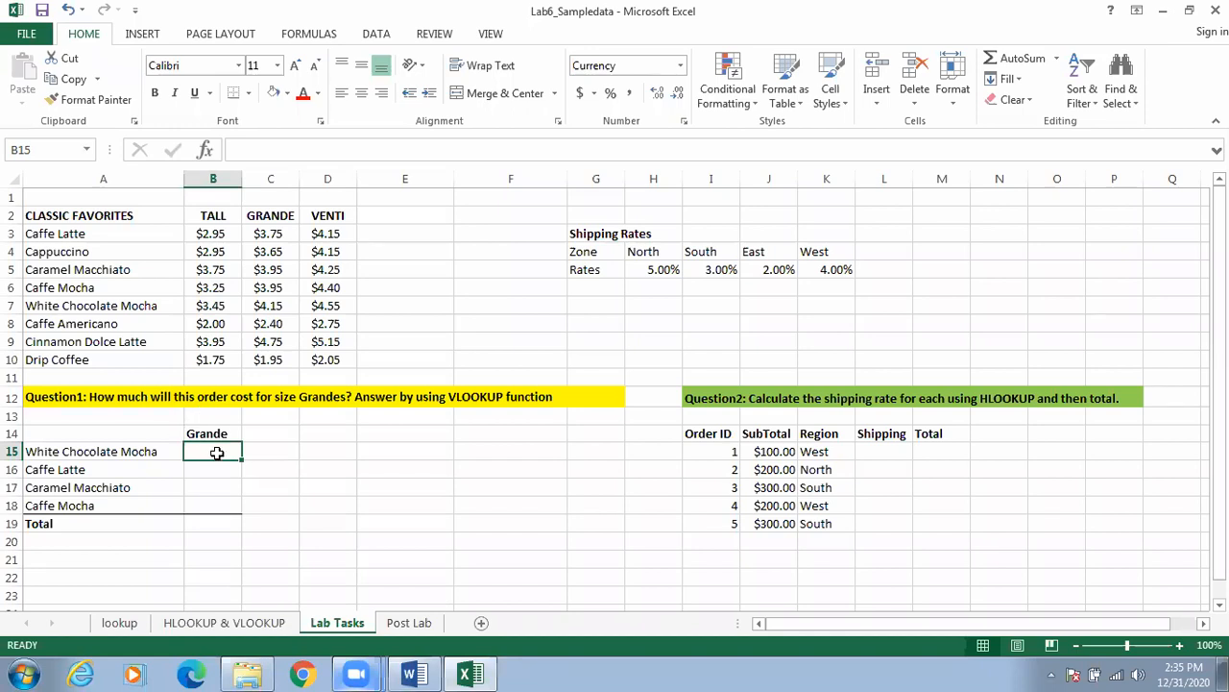
pyautogui.write('=V')
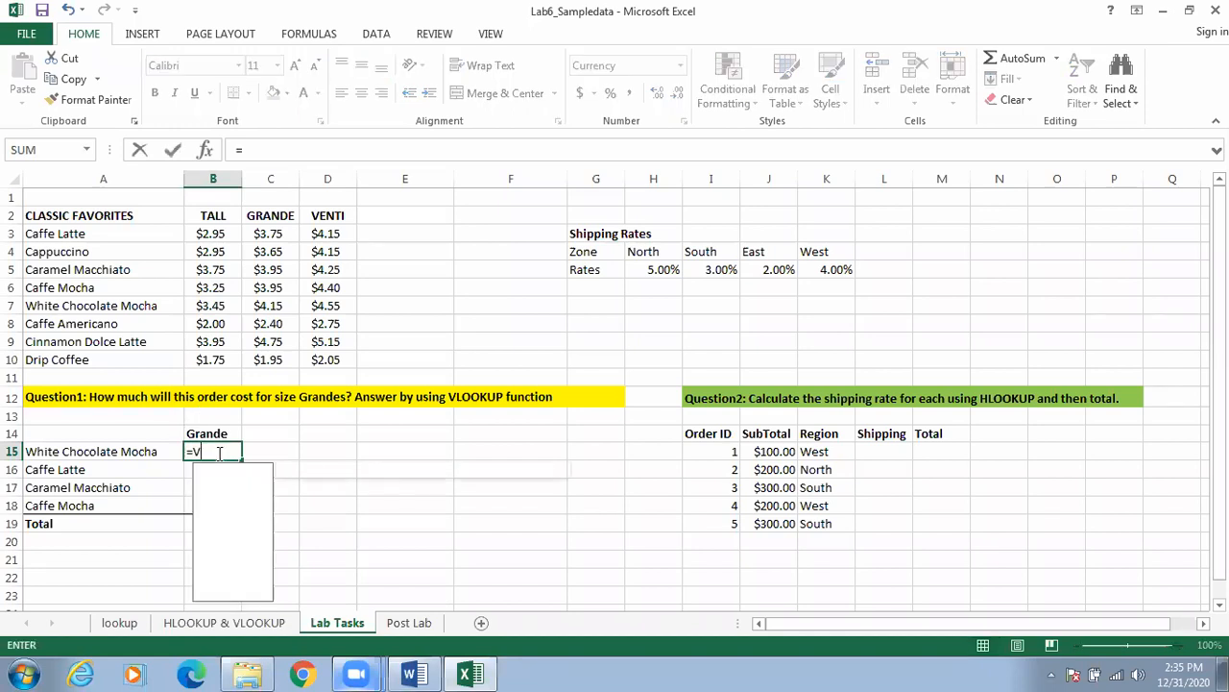
pyautogui.write('L')
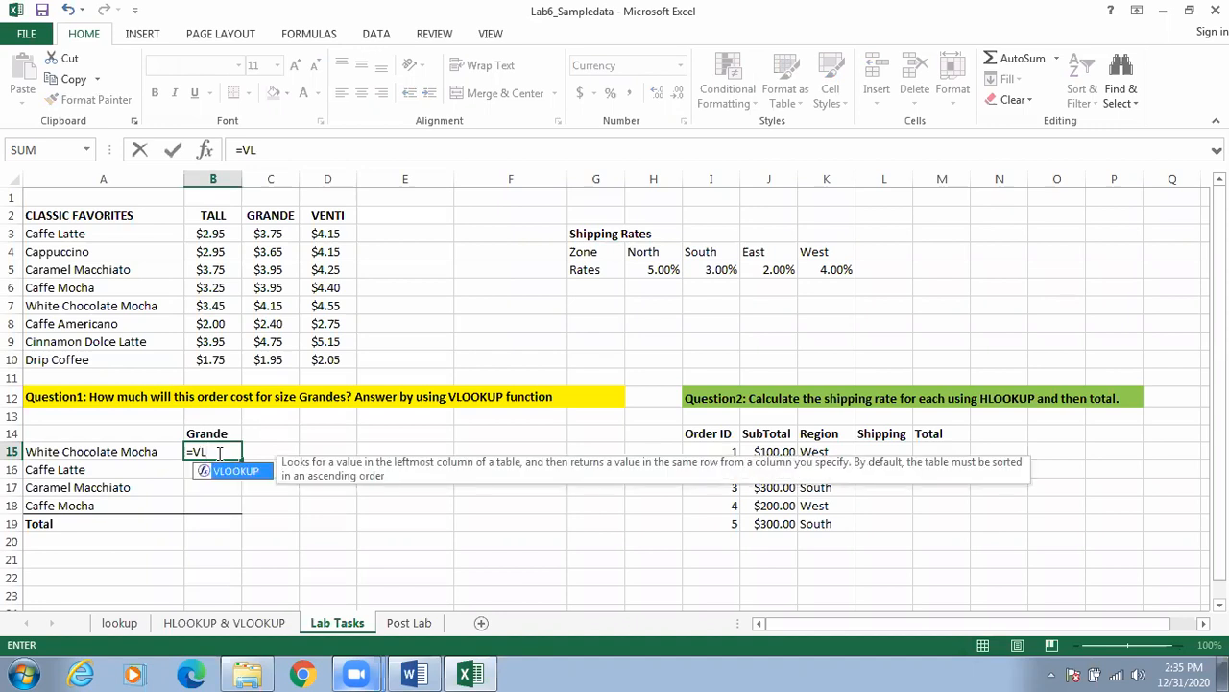
pyautogui.doubleClick(232, 472)
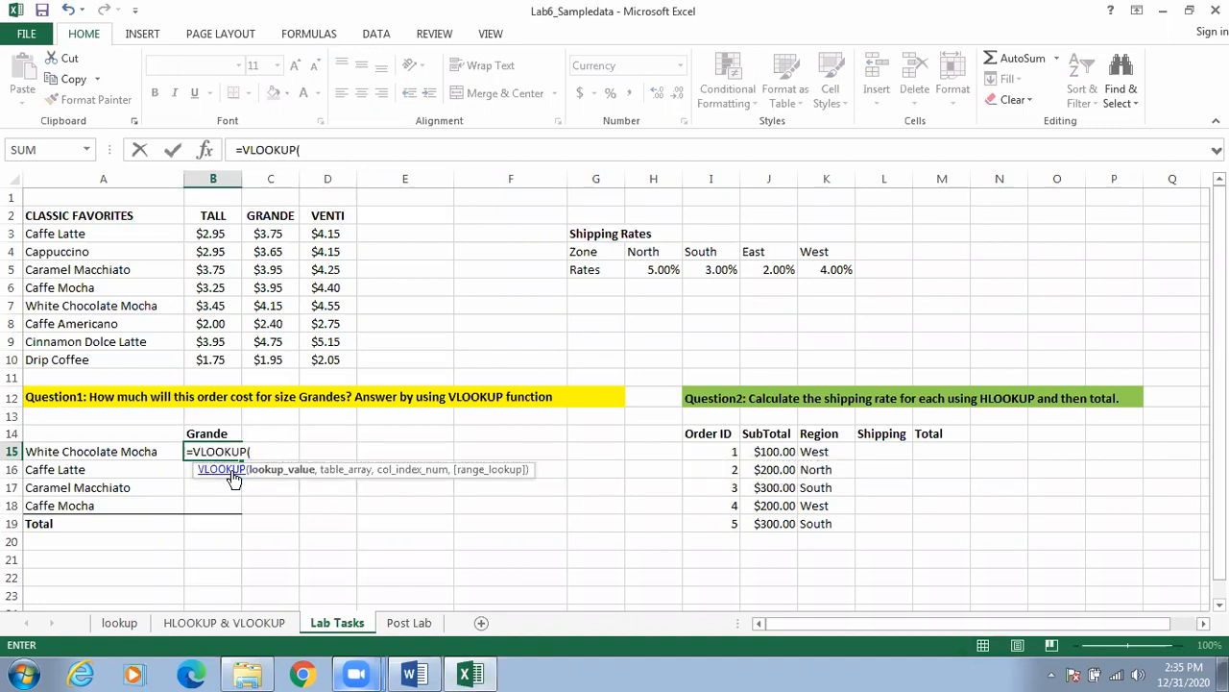
pyautogui.click(126, 452)
pyautogui.write(',')
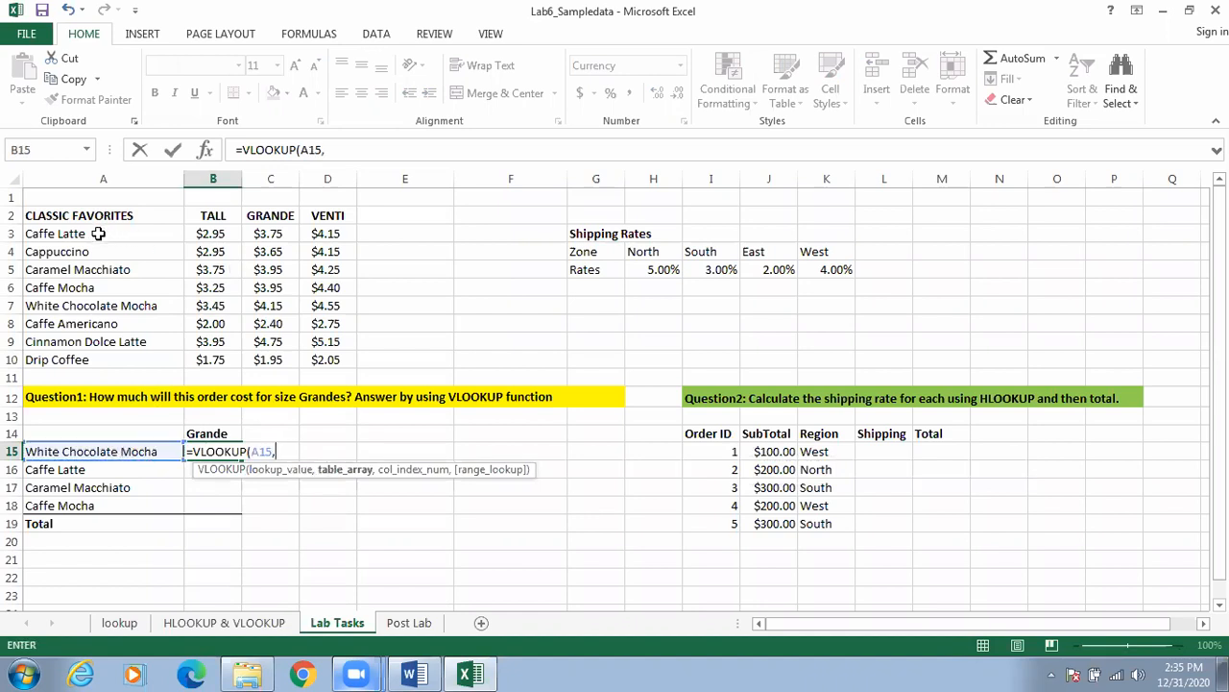
pyautogui.moveTo(98, 234); pyautogui.dragTo(329, 359)
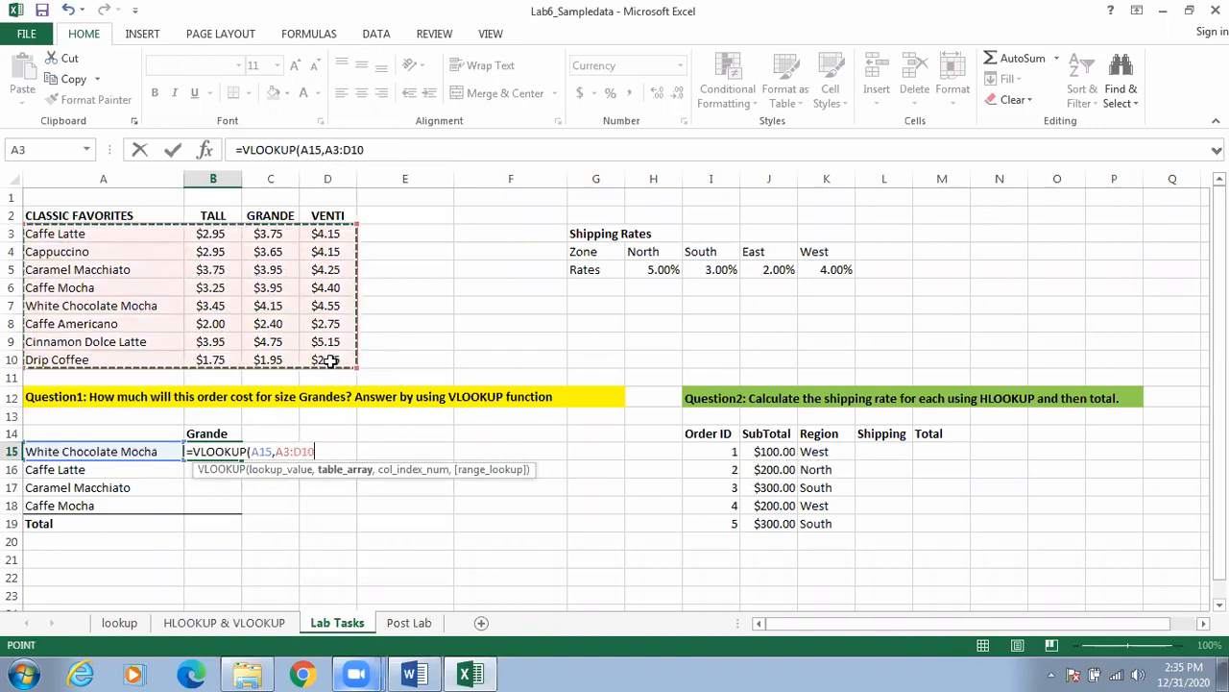
pyautogui.write(',')
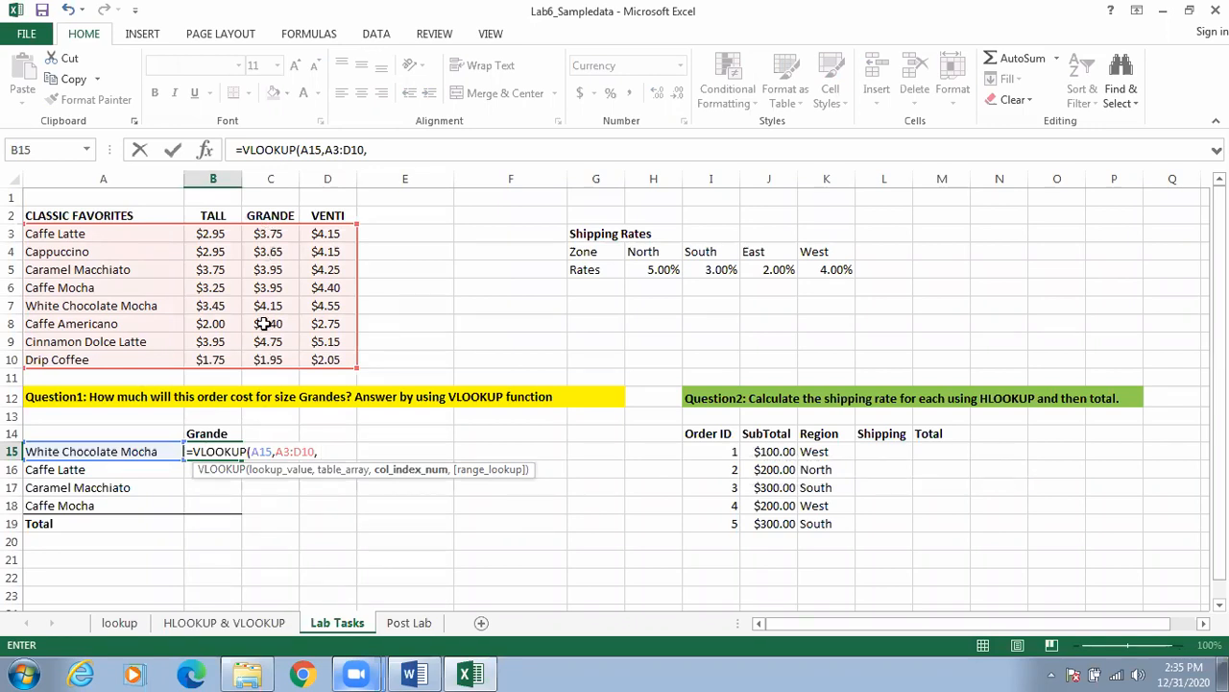
pyautogui.write(', 3,')
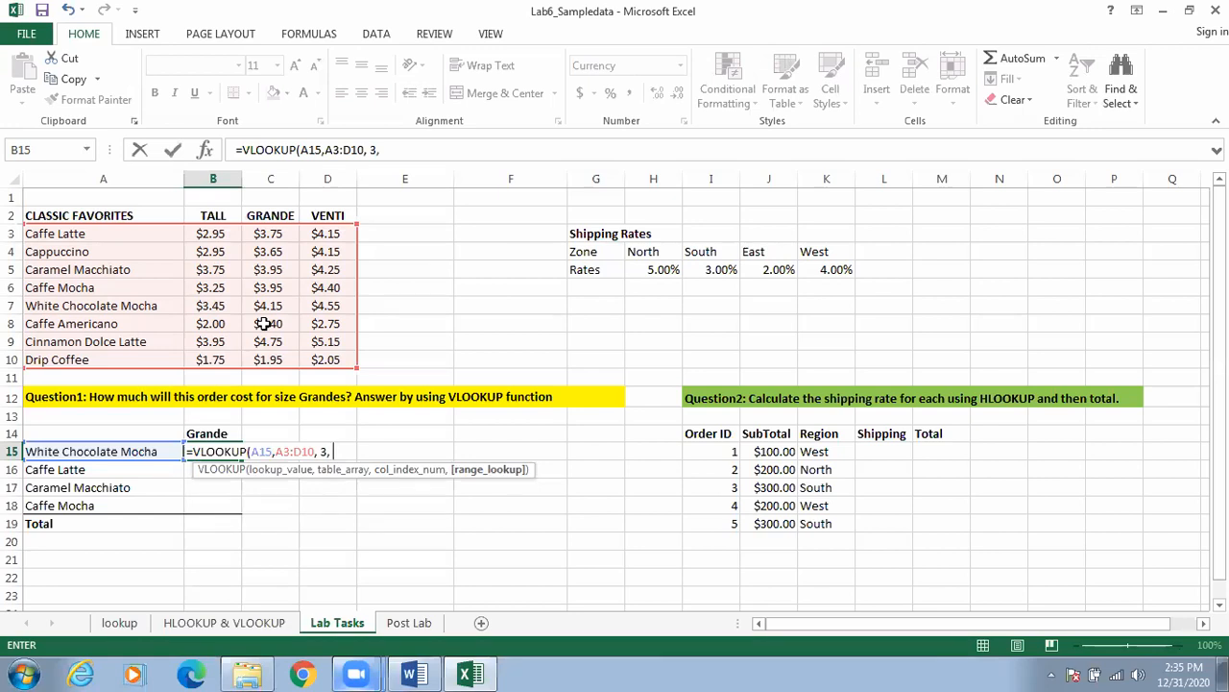
pyautogui.write('0')
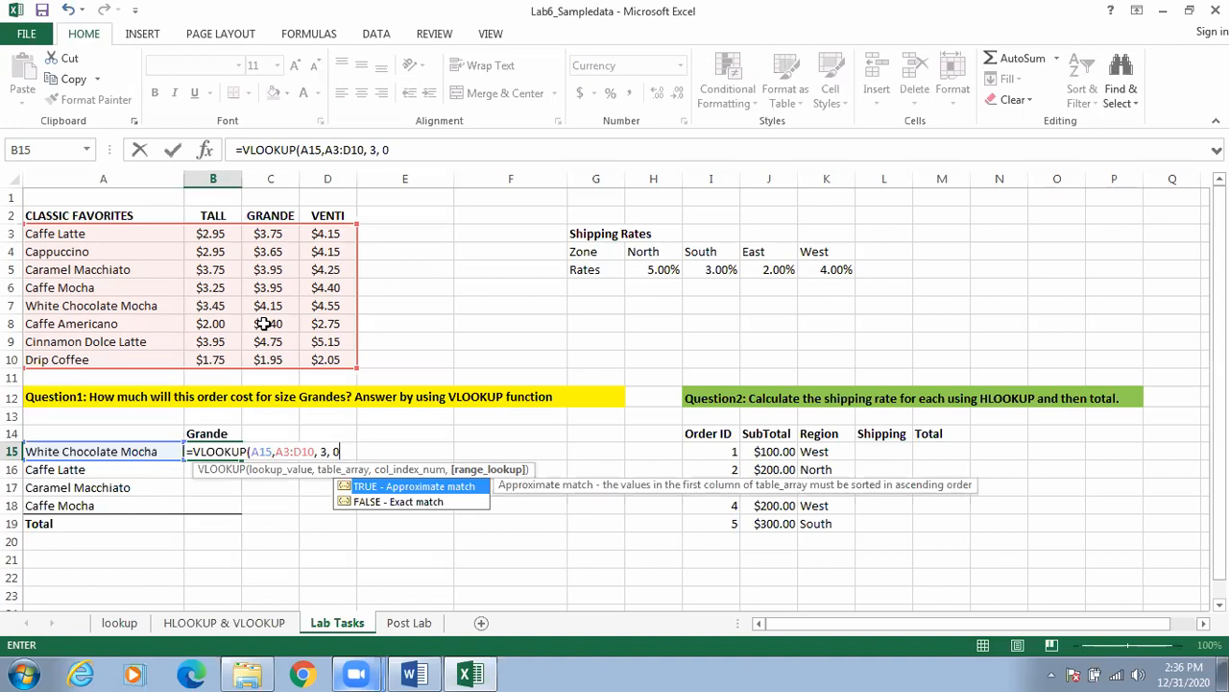
pyautogui.write(')')
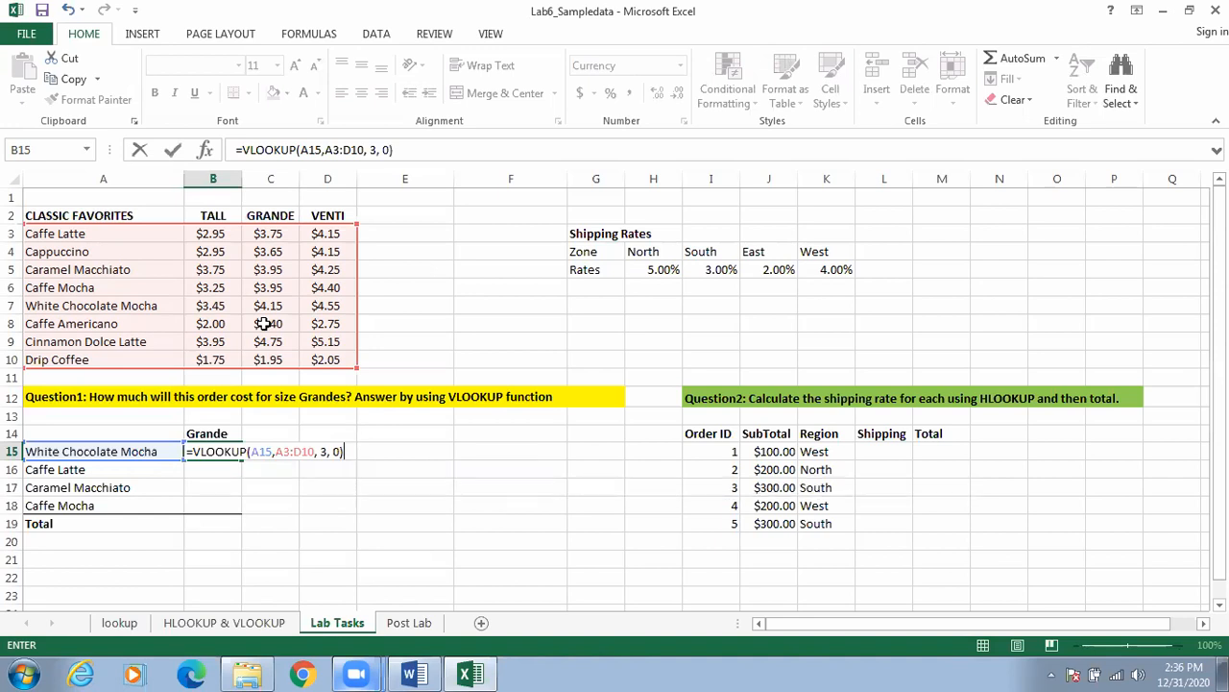
pyautogui.press('Return')
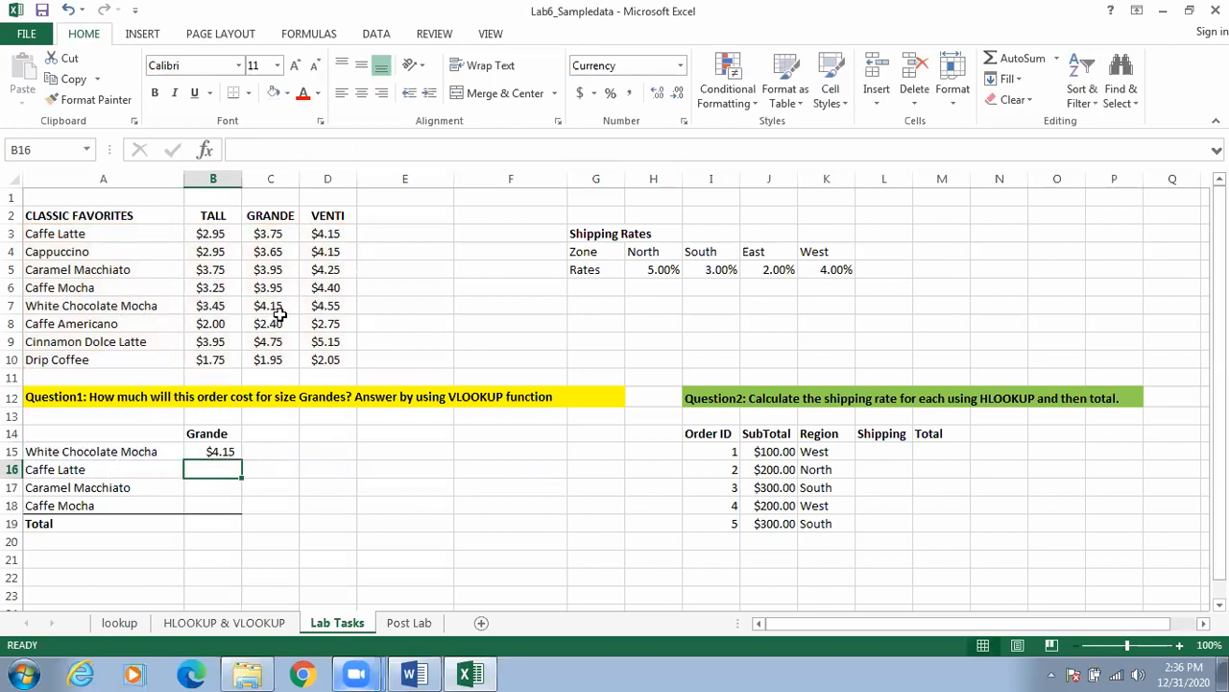
pyautogui.click(228, 450)
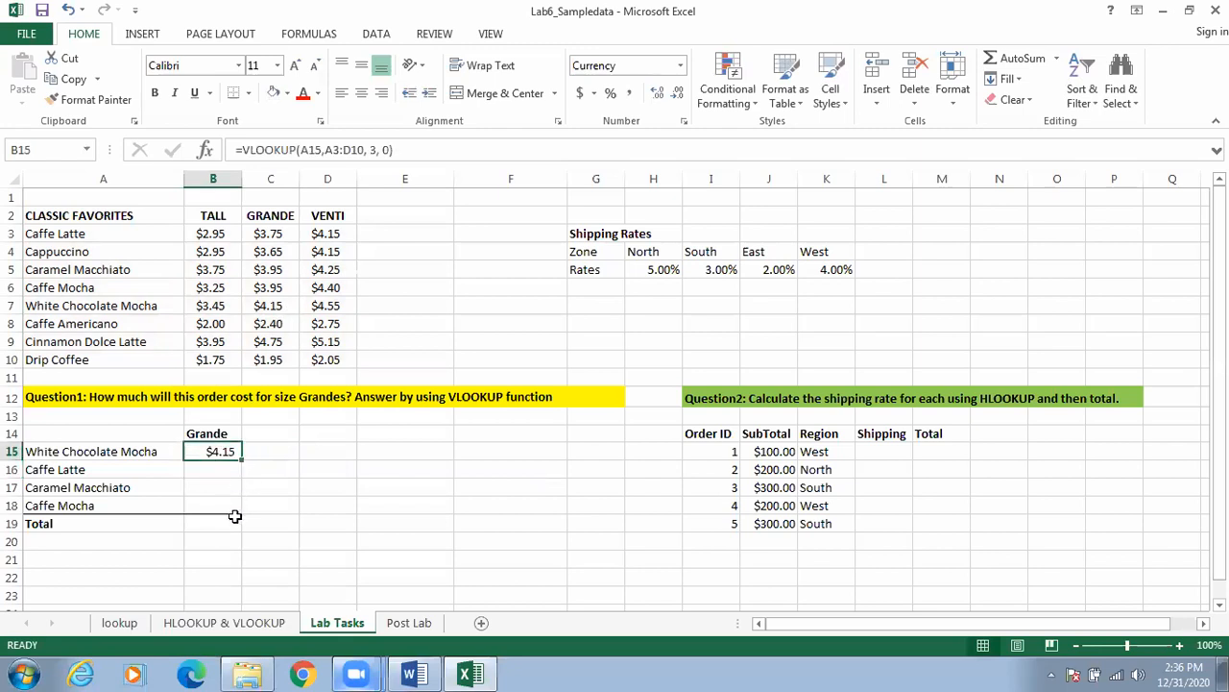
pyautogui.doubleClick(221, 452)
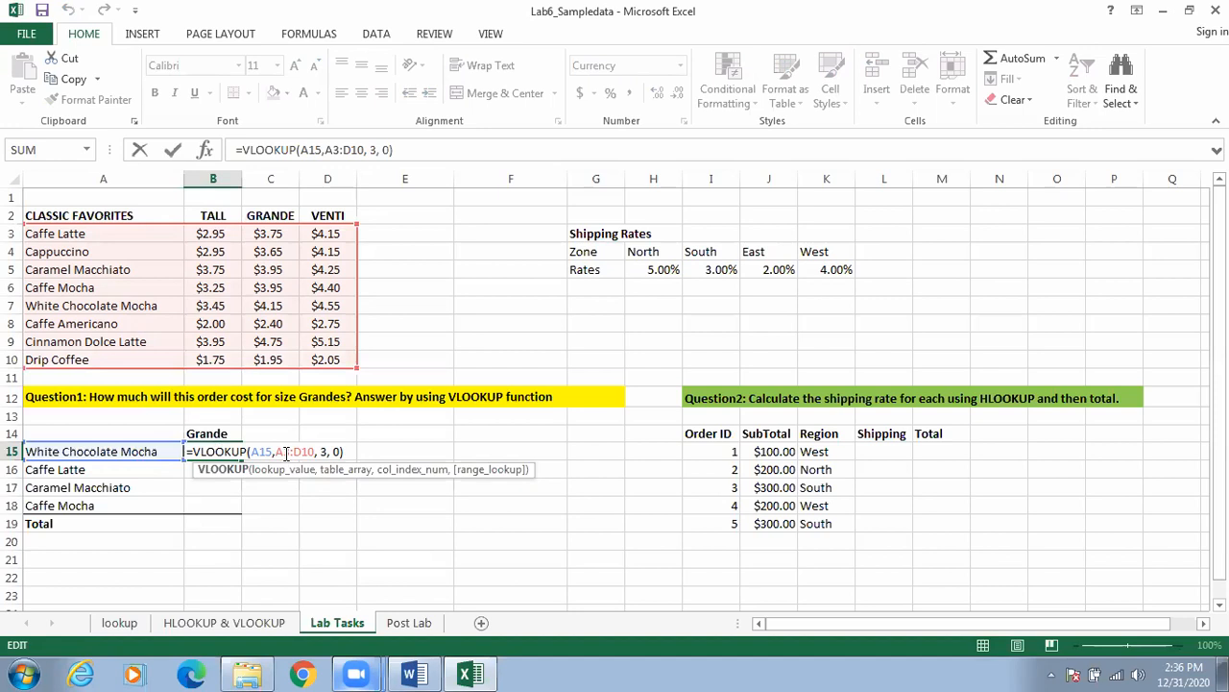
pyautogui.click(285, 451)
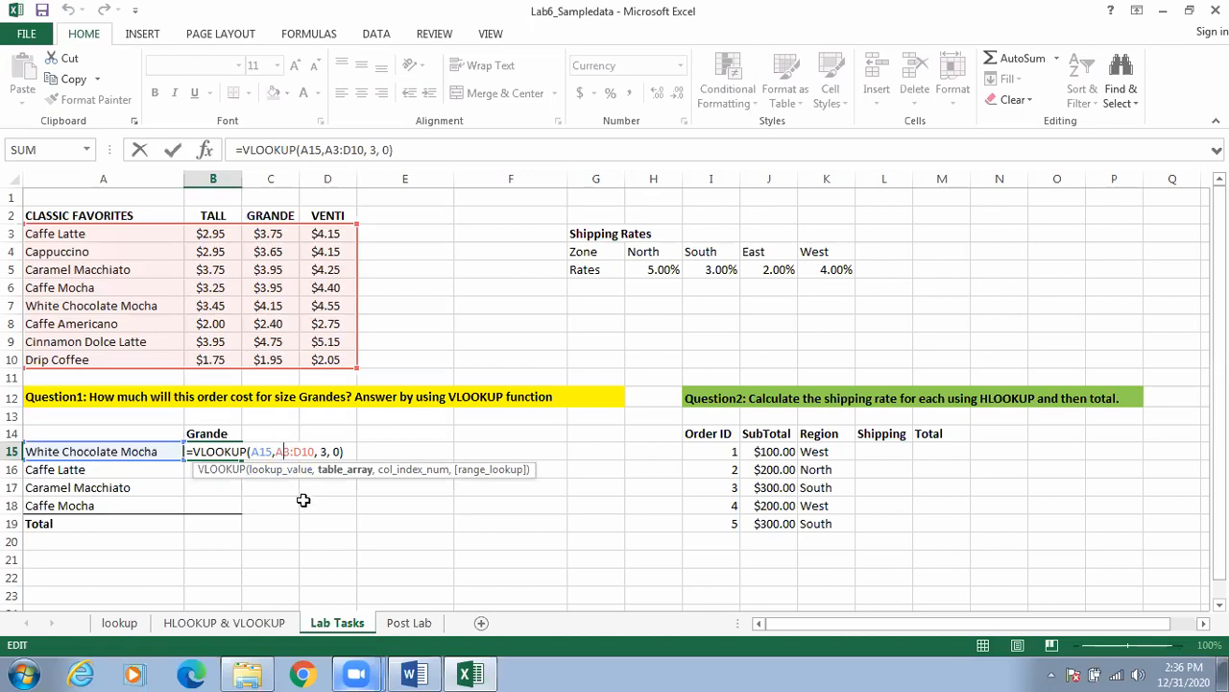
pyautogui.press('F4')
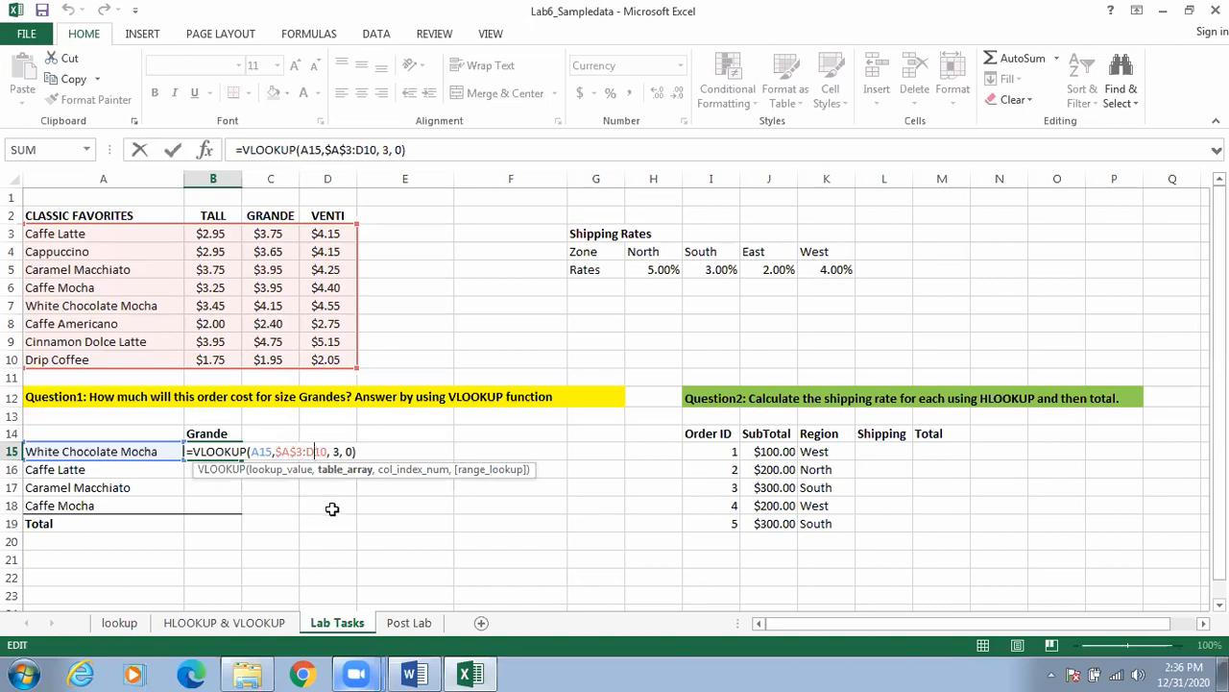
pyautogui.press('F4')
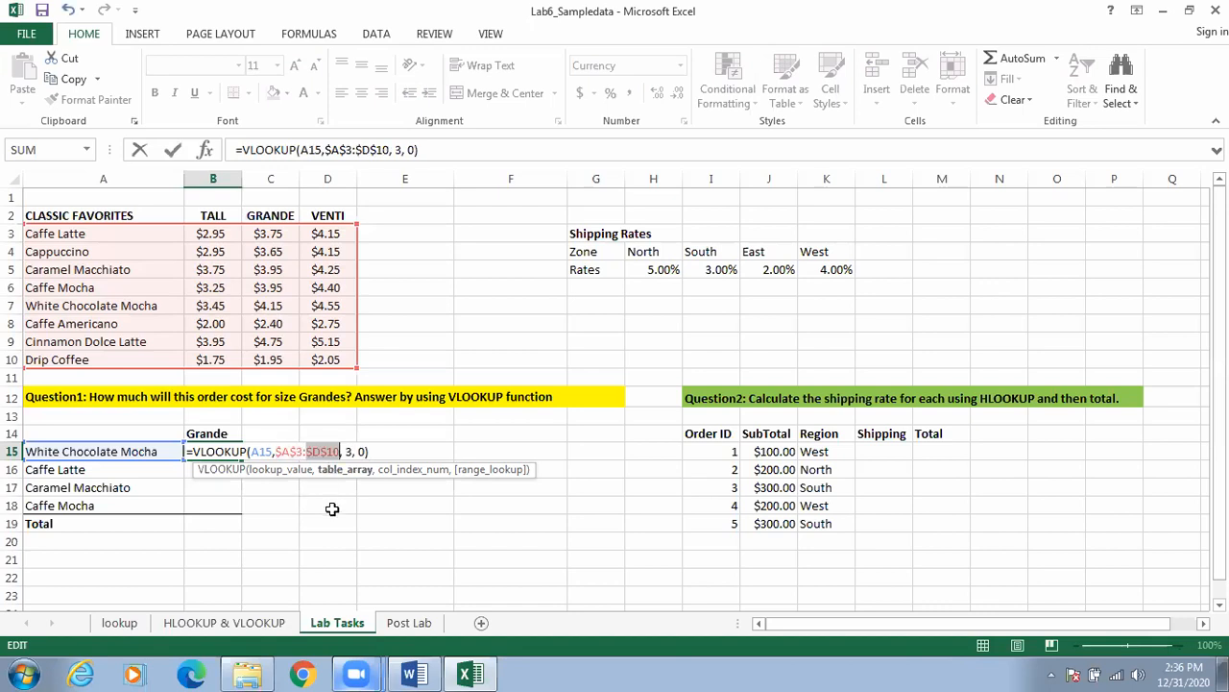
pyautogui.click(425, 516)
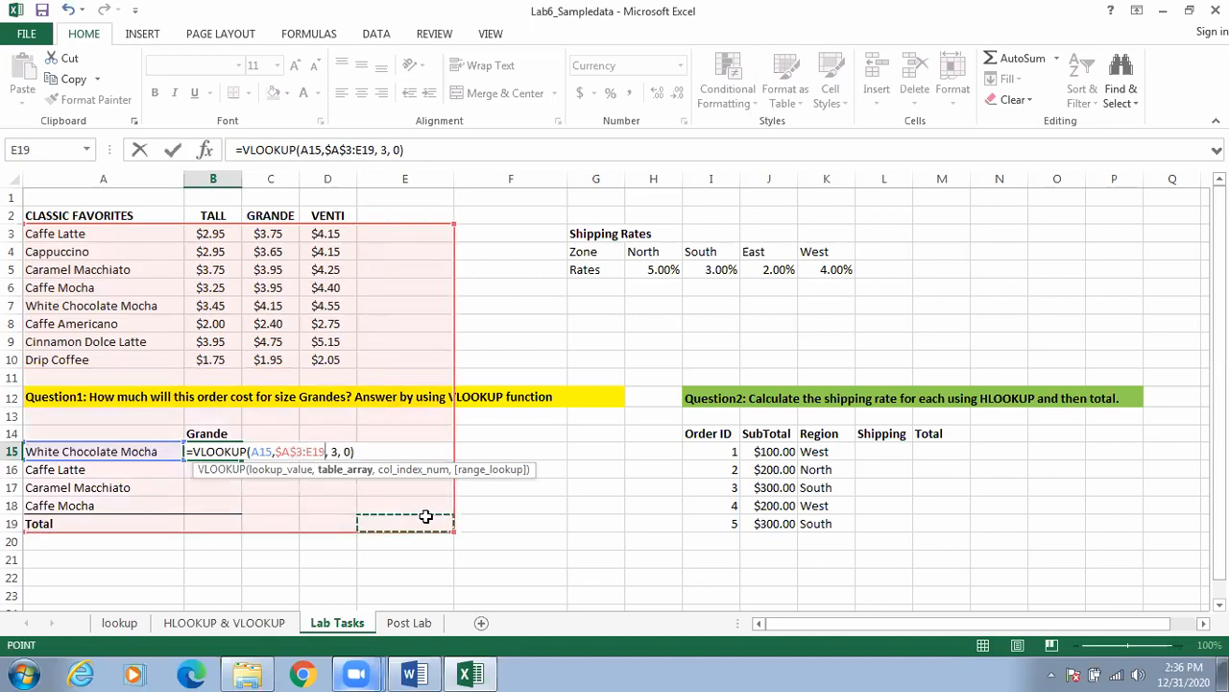
pyautogui.press('Escape')
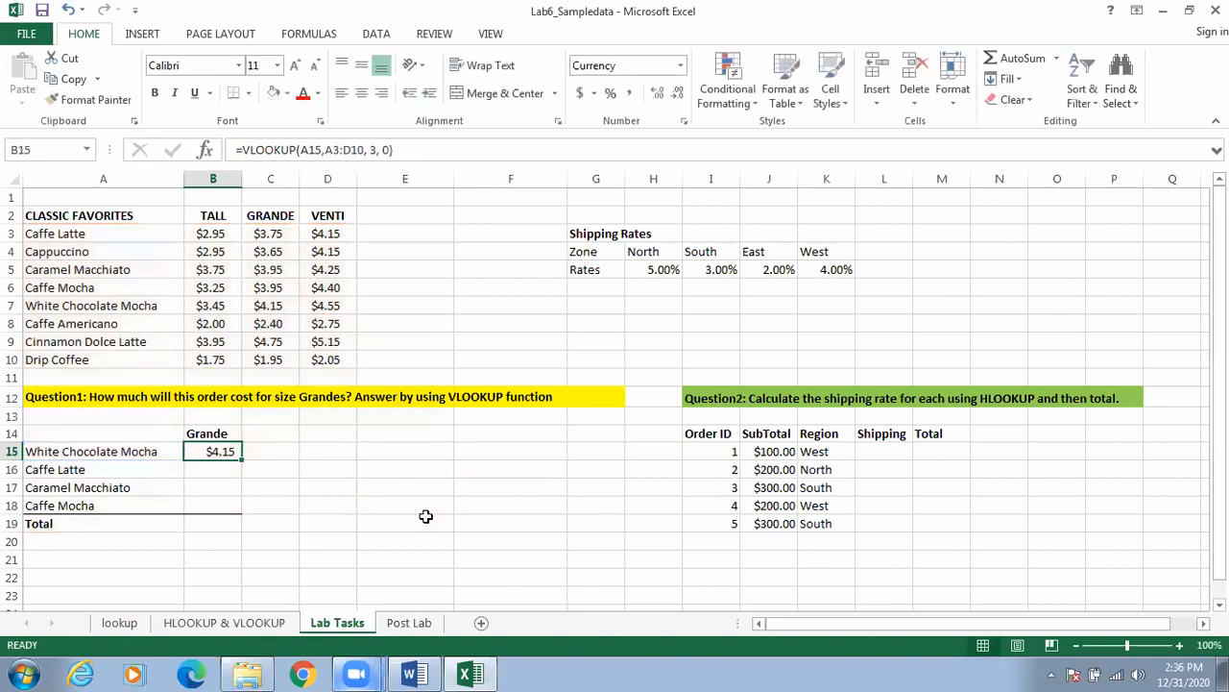
# Make the lookup table range in B15's VLOOKUP formula absolute as $A$3:$D$10.
pyautogui.doubleClick(230, 451)
pyautogui.click(283, 451)
pyautogui.press('F4')
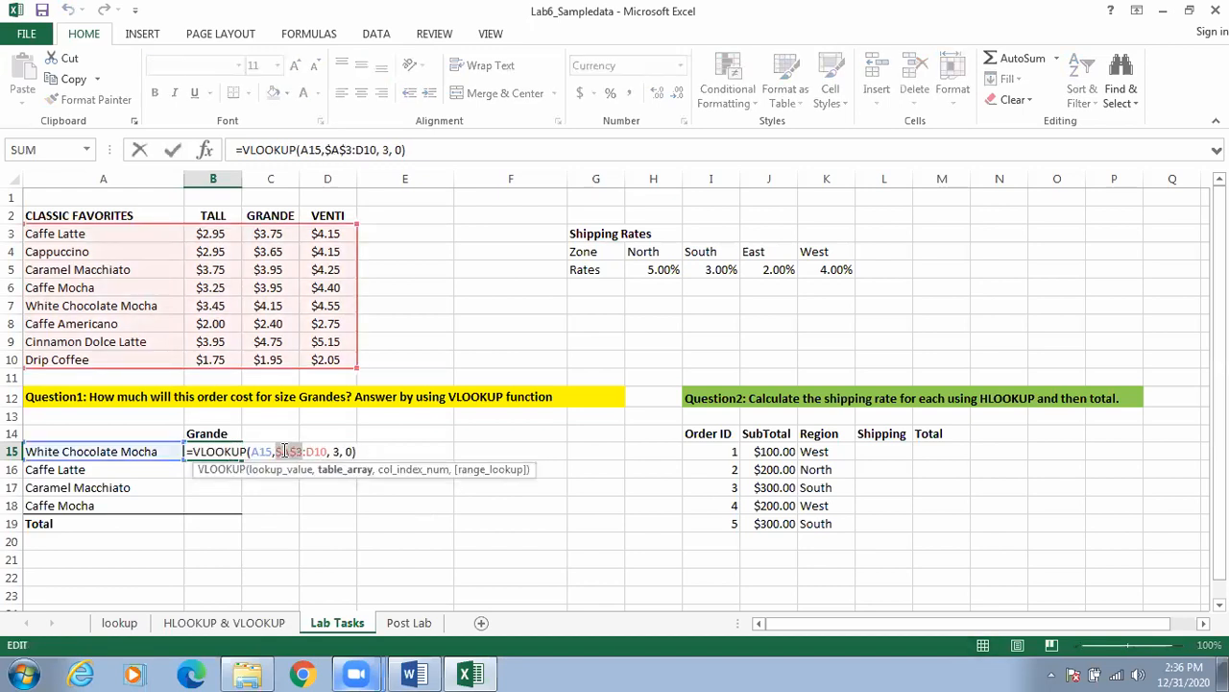
pyautogui.click(310, 451)
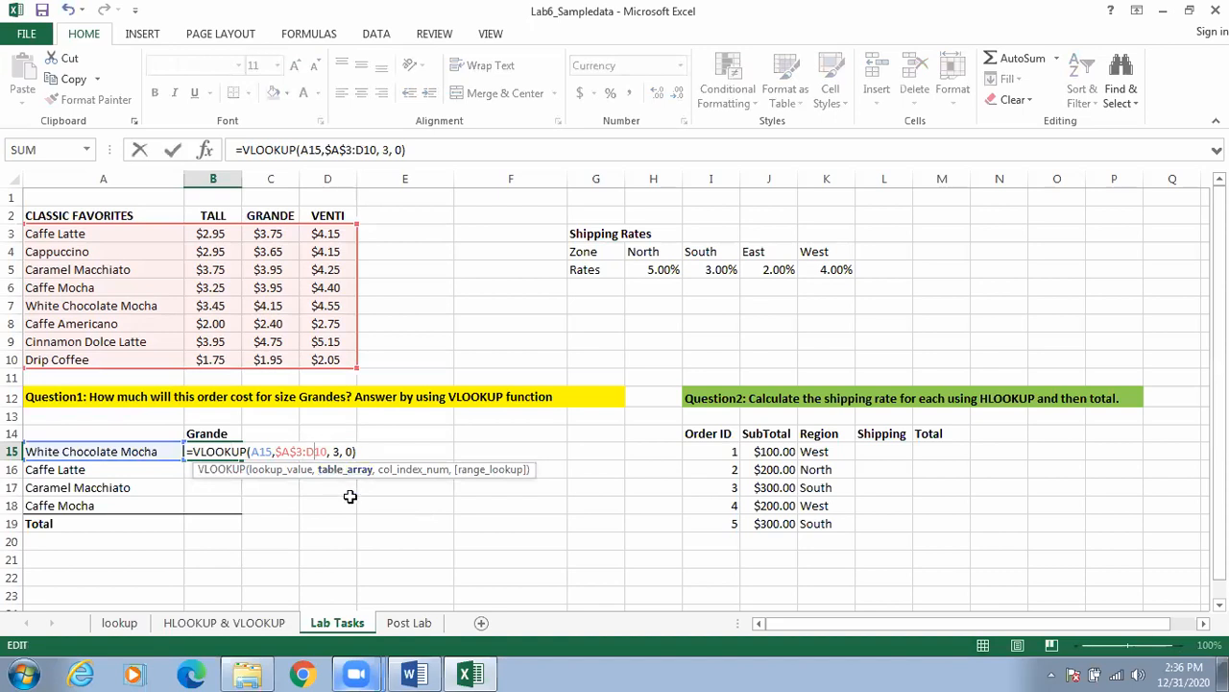
pyautogui.press('F4')
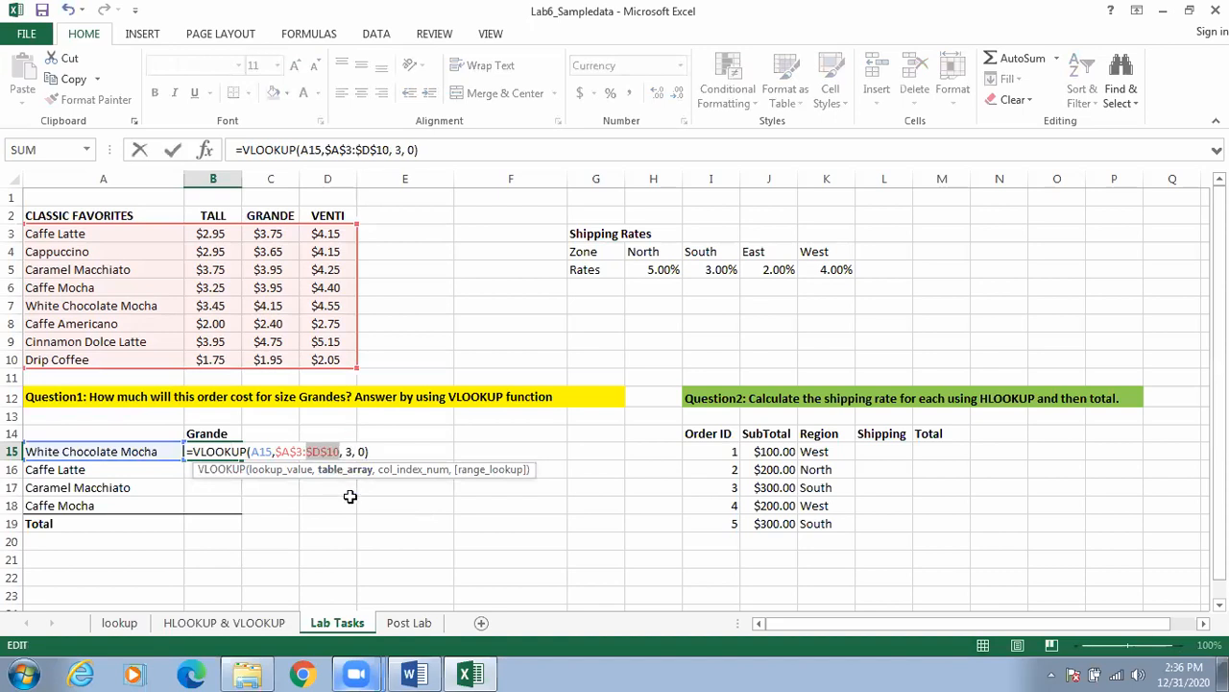
# Confirm the VLOOKUP formula with the absolute range $A$3:$D$10 in cell B15 and fill it down to B18.
pyautogui.press('Return')
pyautogui.click(228, 452)
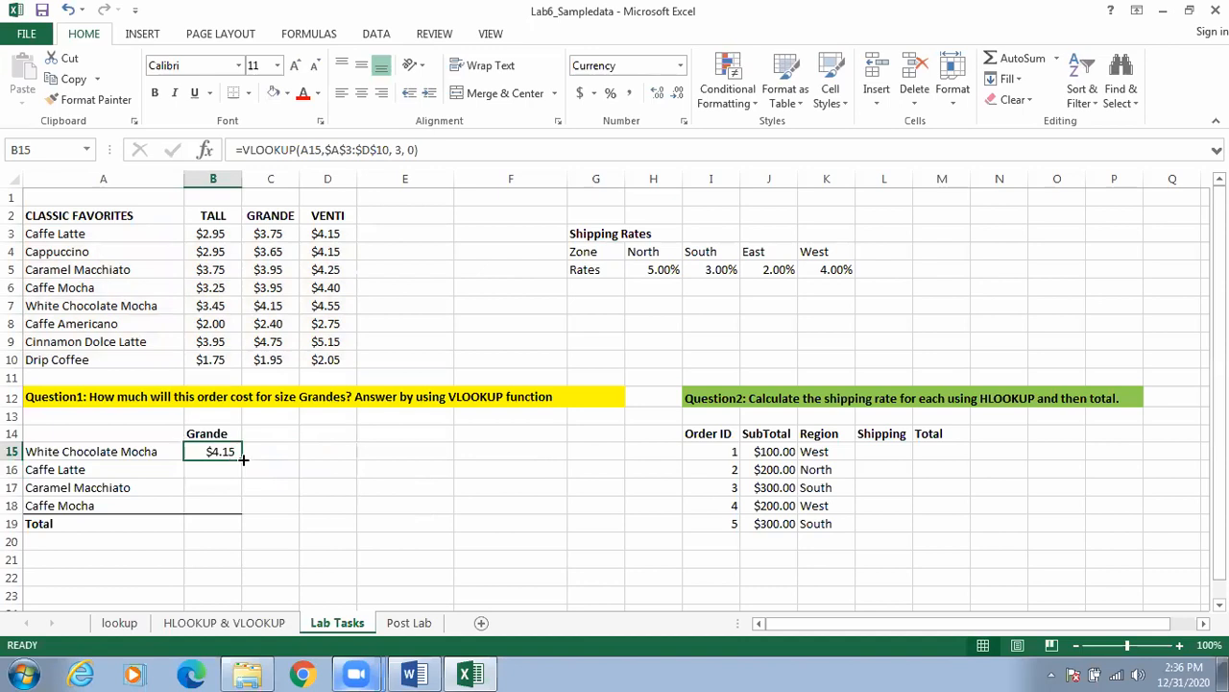
pyautogui.moveTo(243, 459); pyautogui.dragTo(236, 508)
pyautogui.click(293, 492)
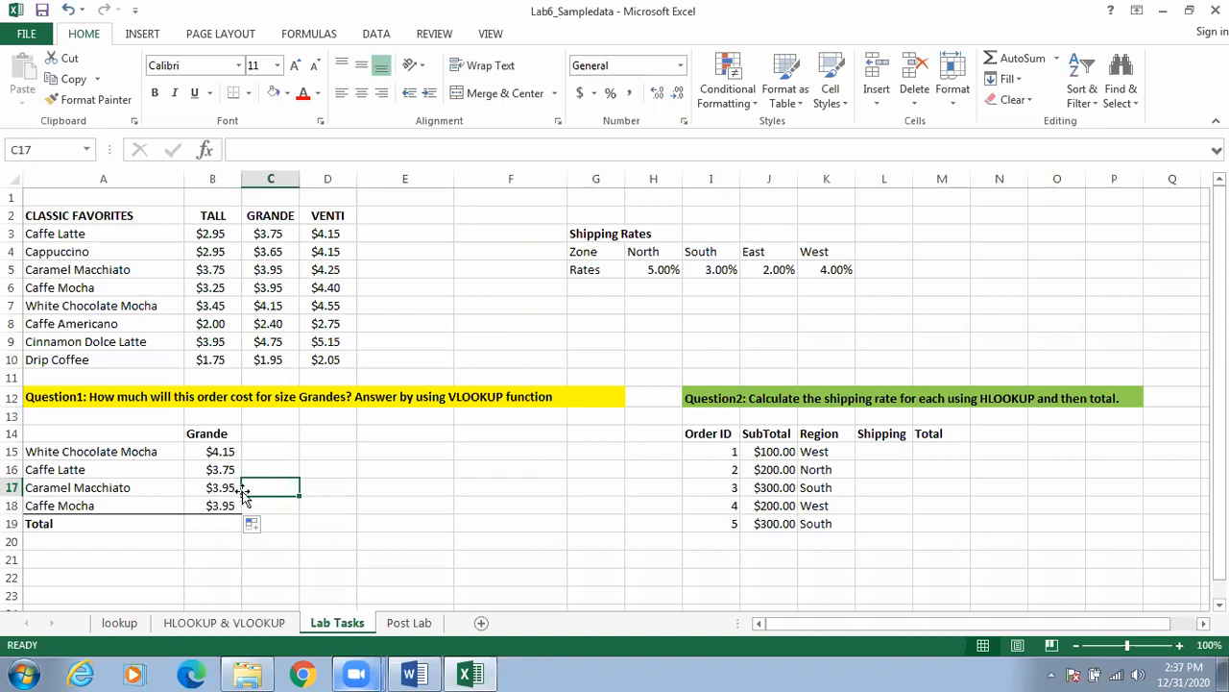
# Calculate the Grande order total in cell B19 with =SUM(B15:B18), consulting the Task 1 instructions in the Word lab document.
pyautogui.click(215, 523)
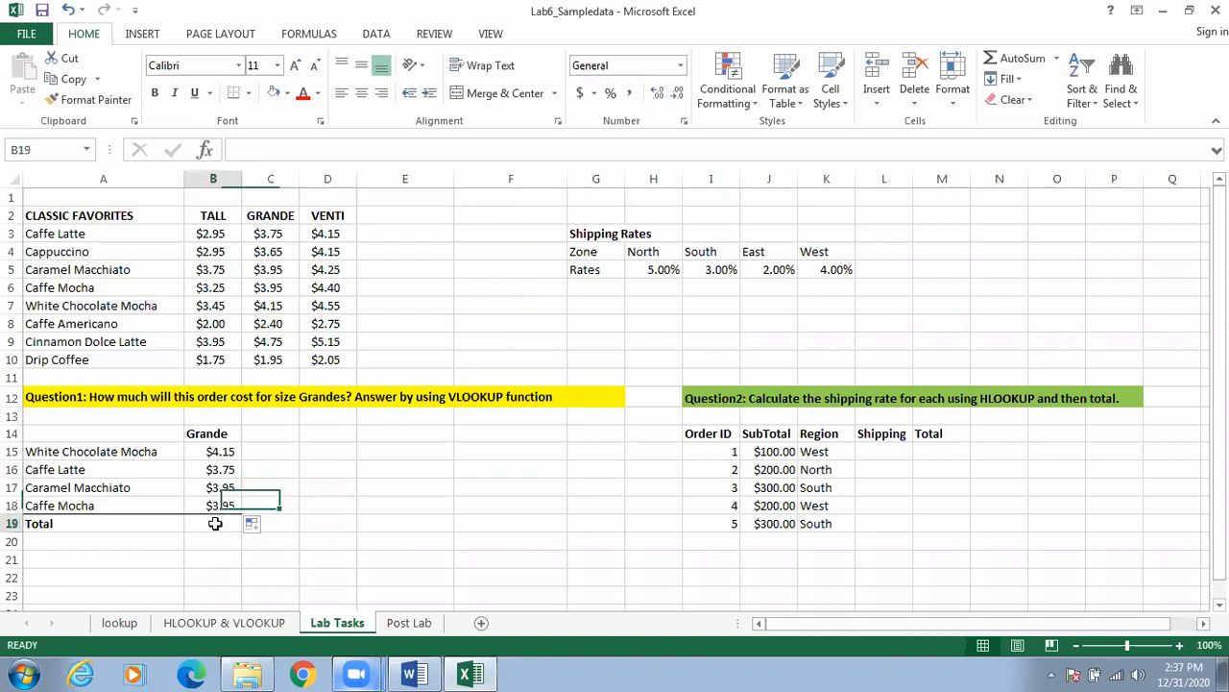
pyautogui.write('=sum')
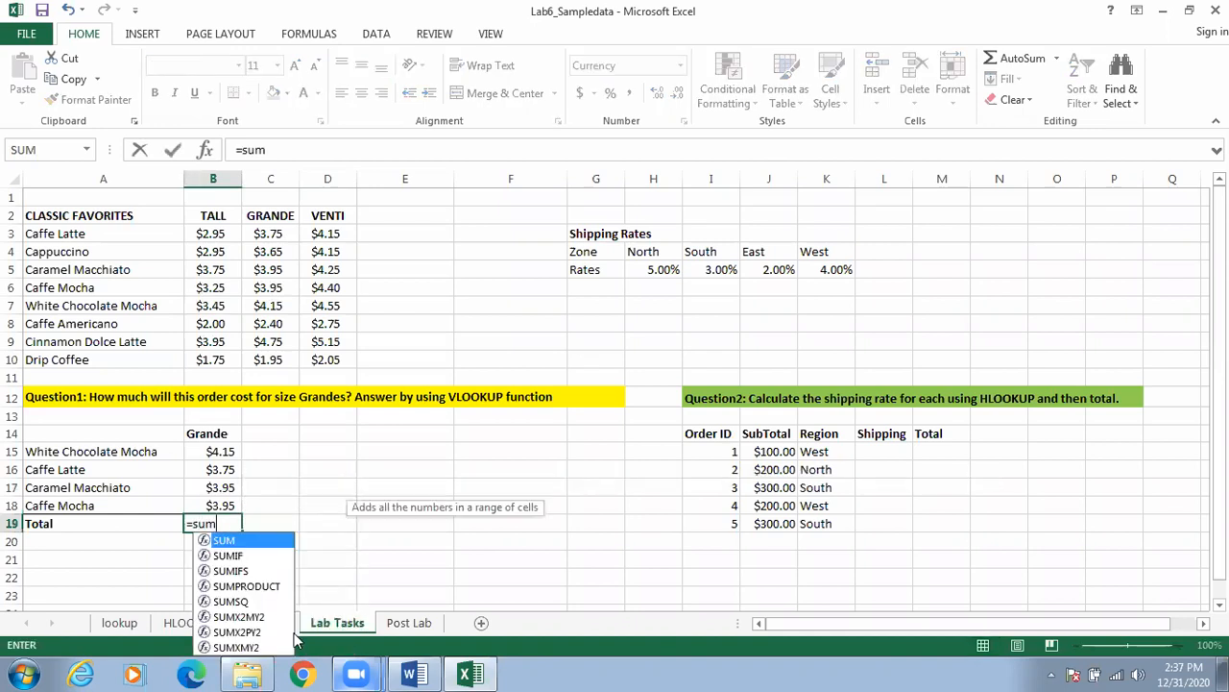
pyautogui.click(432, 672)
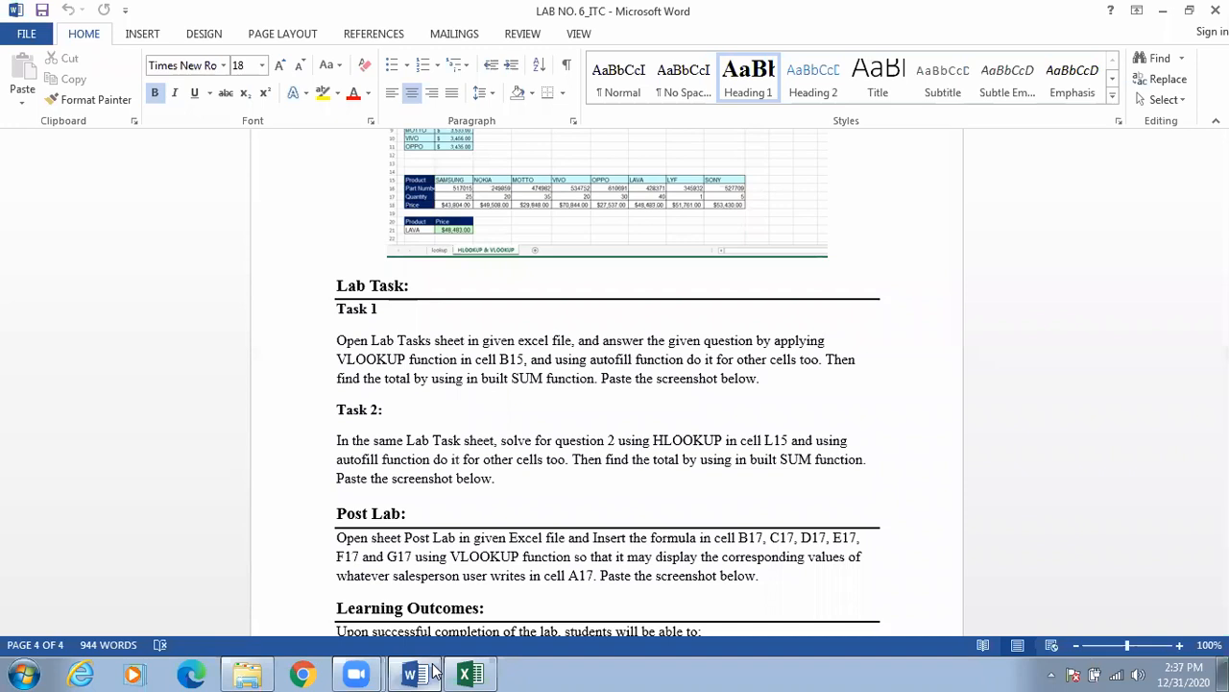
pyautogui.click(470, 674)
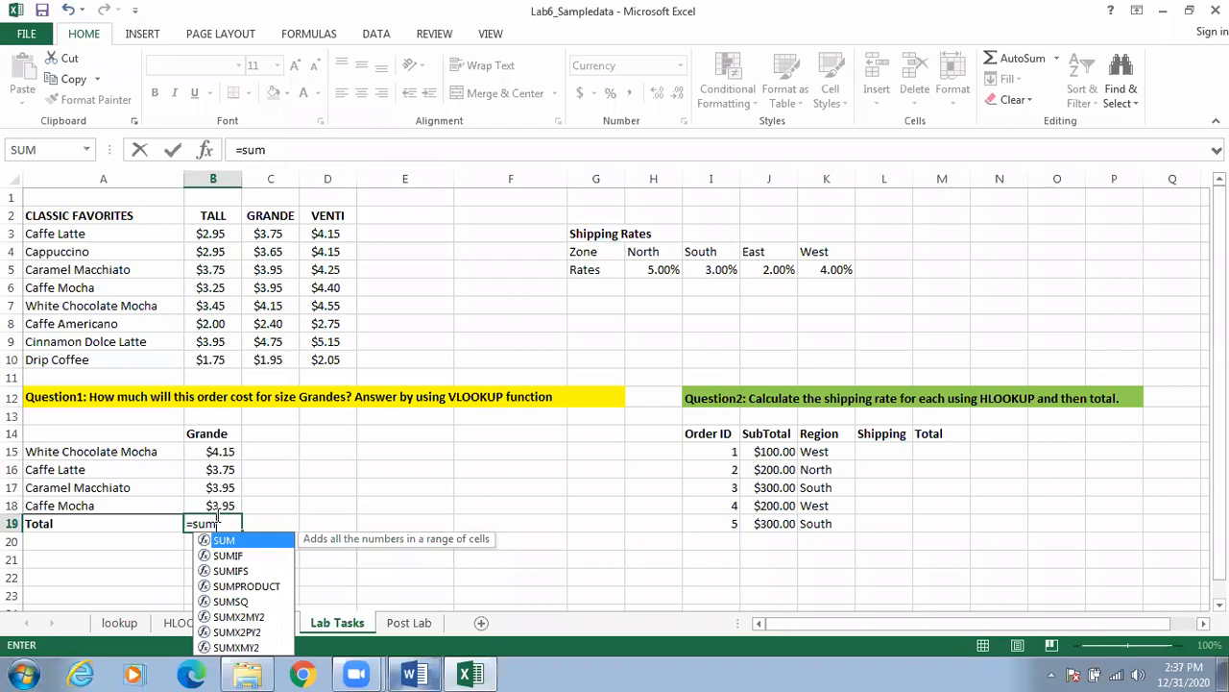
pyautogui.doubleClick(242, 545)
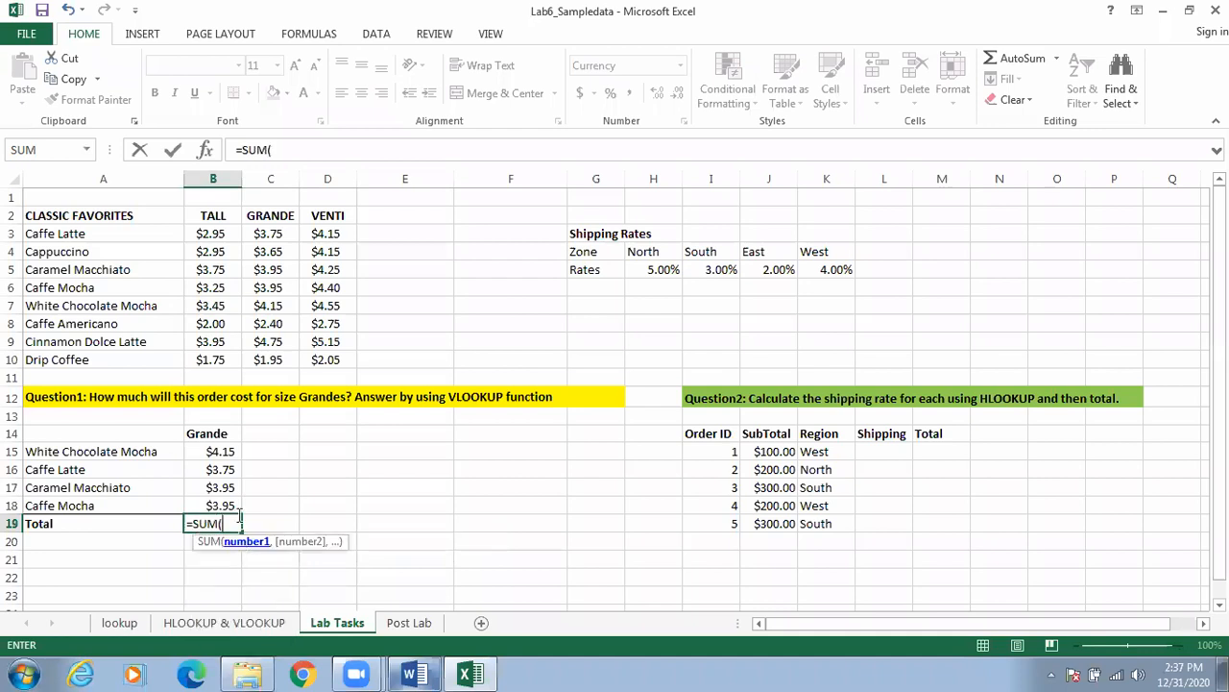
pyautogui.click(219, 457)
pyautogui.moveTo(219, 457); pyautogui.dragTo(221, 506)
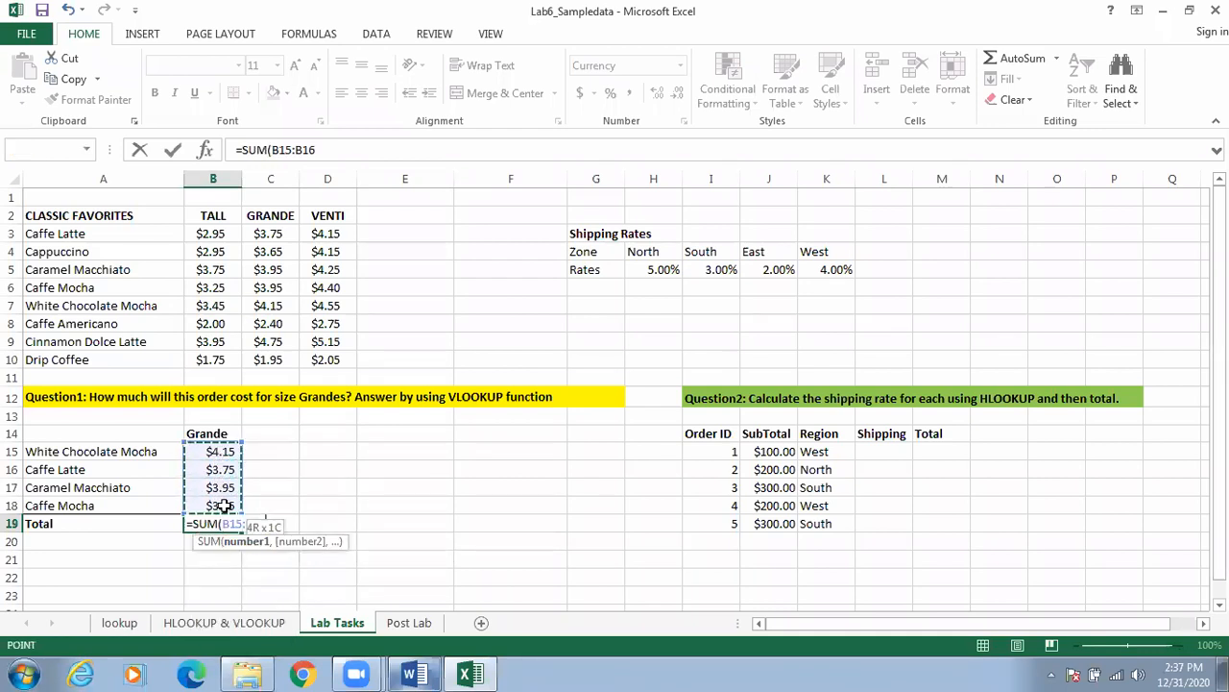
pyautogui.write(')')
pyautogui.press('Return')
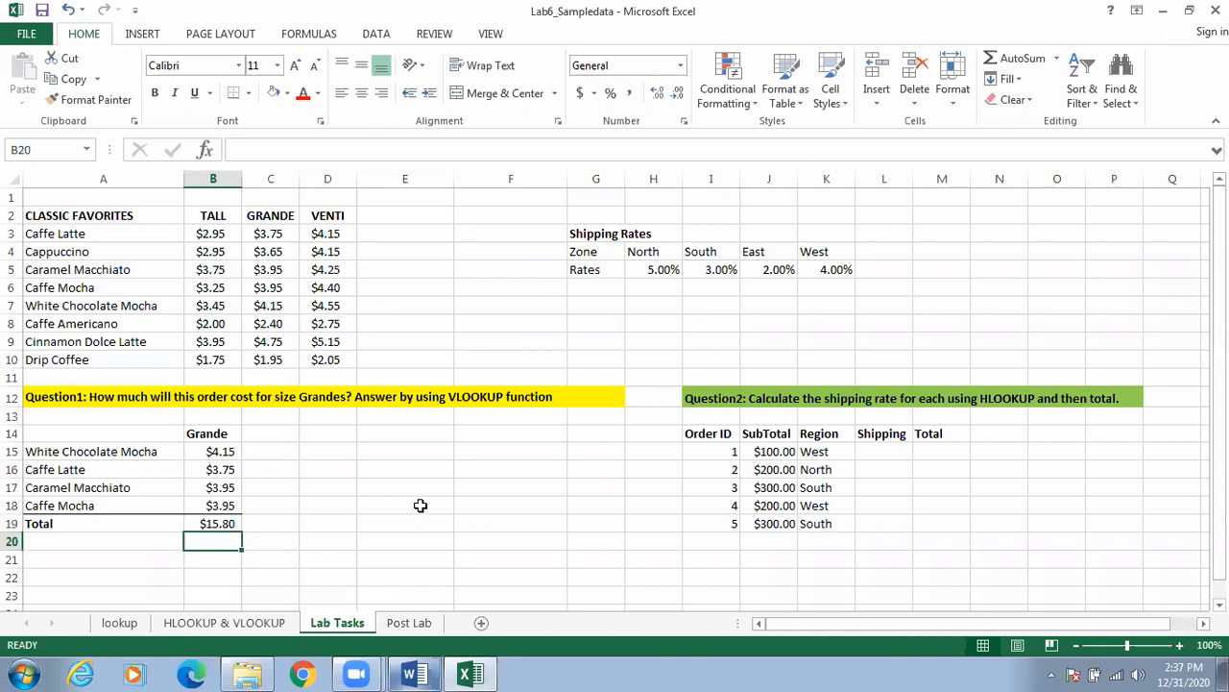
# Capture the Lab Tasks sheet and paste the screenshot on a new line below the Task 1 text in the Word lab document.
pyautogui.click(430, 673)
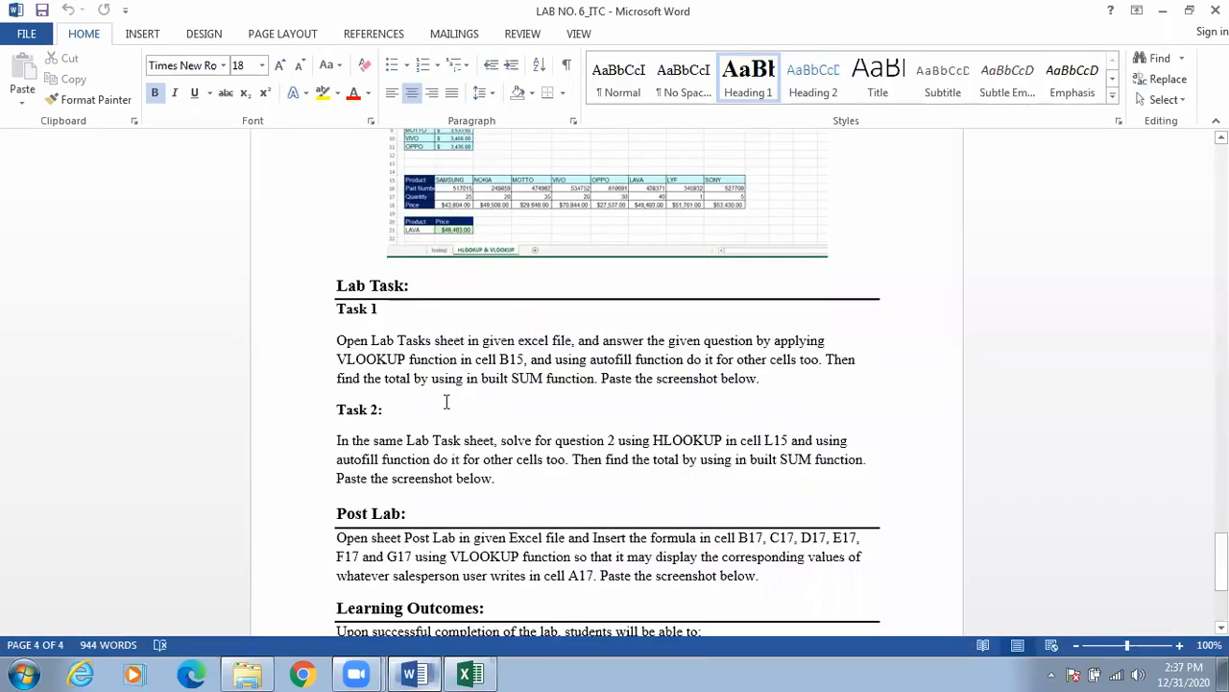
pyautogui.click(773, 379)
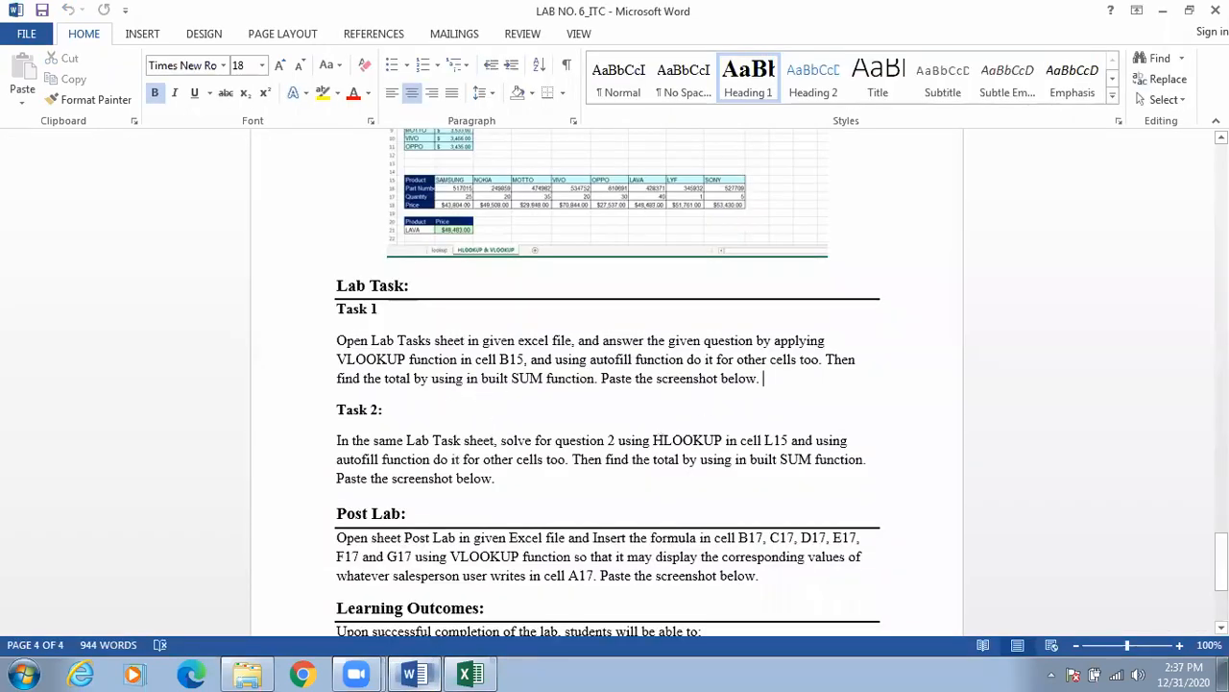
pyautogui.press('Return')
pyautogui.click(469, 673)
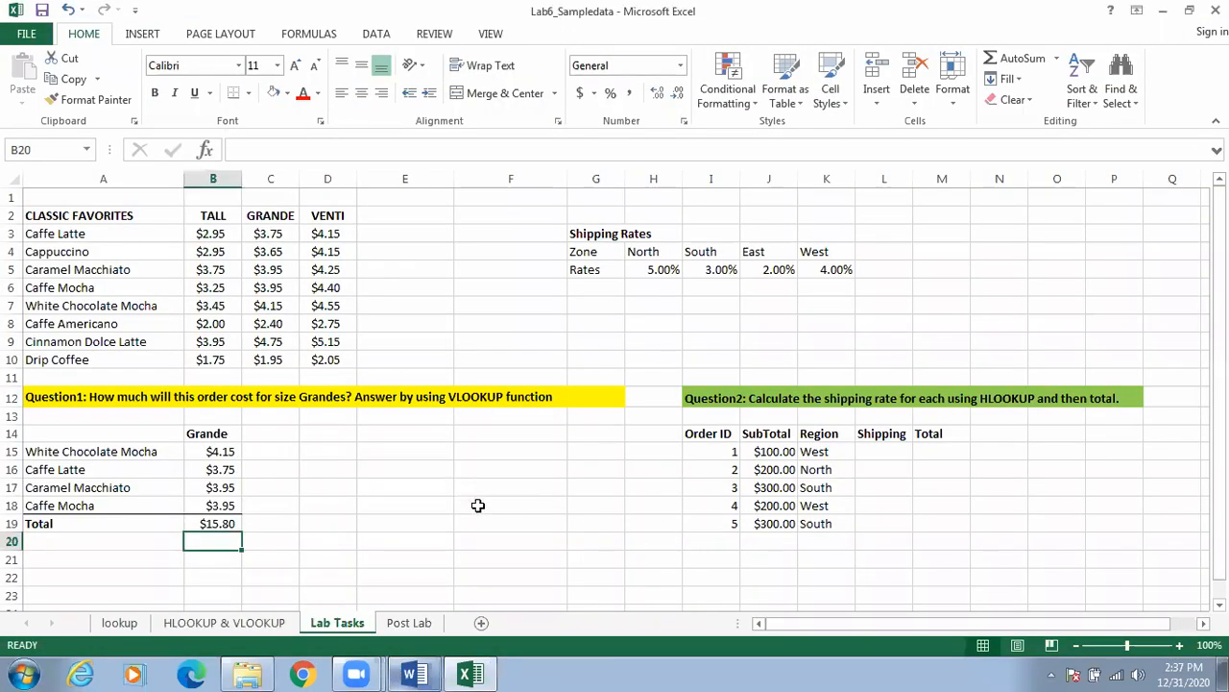
pyautogui.click(414, 673)
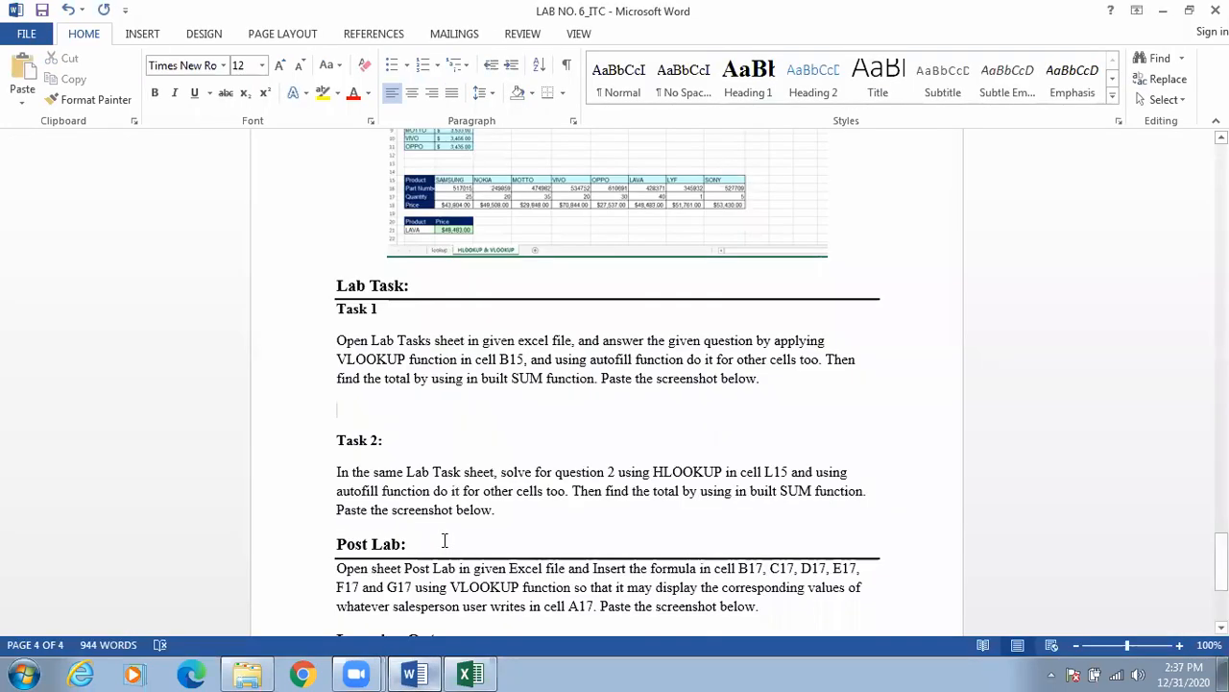
pyautogui.hotkey('ctrl', 'v')
pyautogui.moveTo(1220, 485); pyautogui.dragTo(1220, 524)
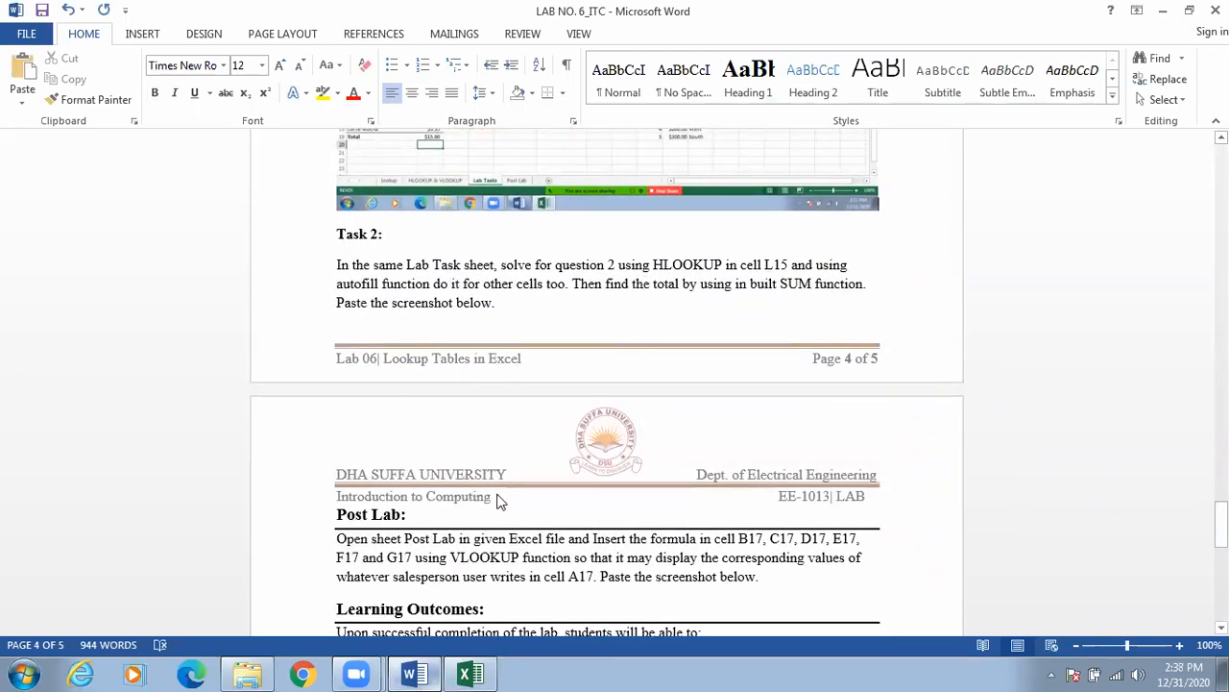
# Back in Excel, write the formula =HLOOKUP(K15, G4:K5, 2, 0) in Shipping cell L15 to look up the region's rate.
pyautogui.click(470, 675)
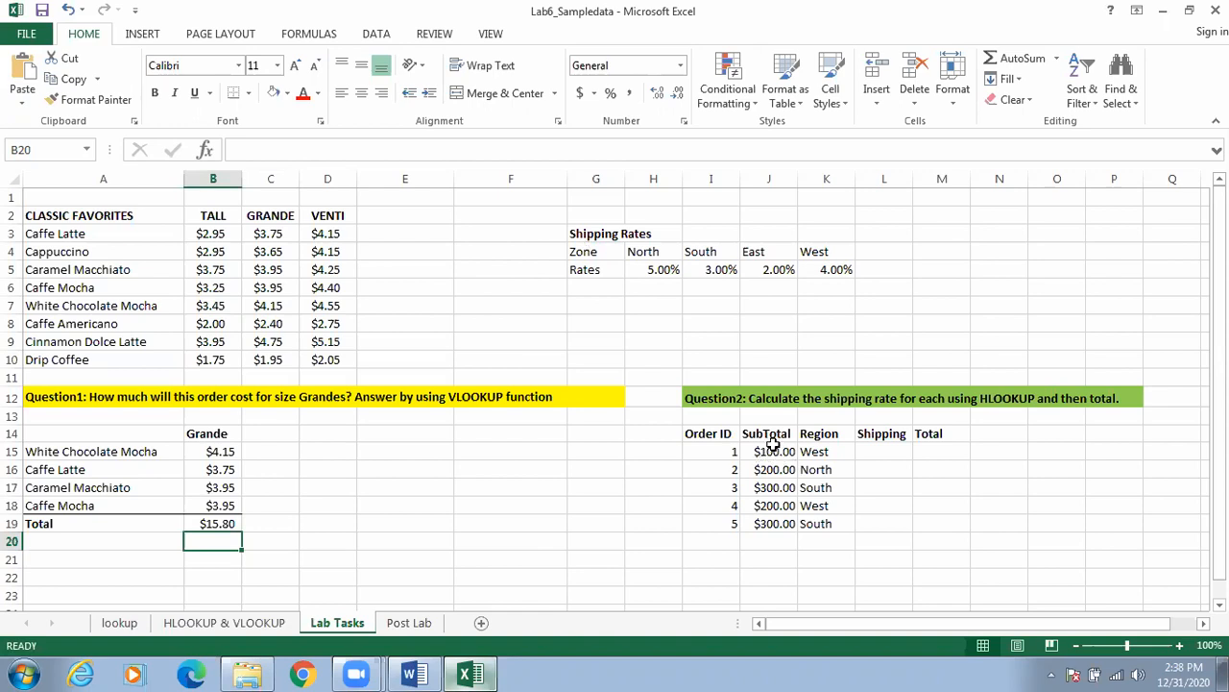
pyautogui.click(875, 457)
pyautogui.write('=')
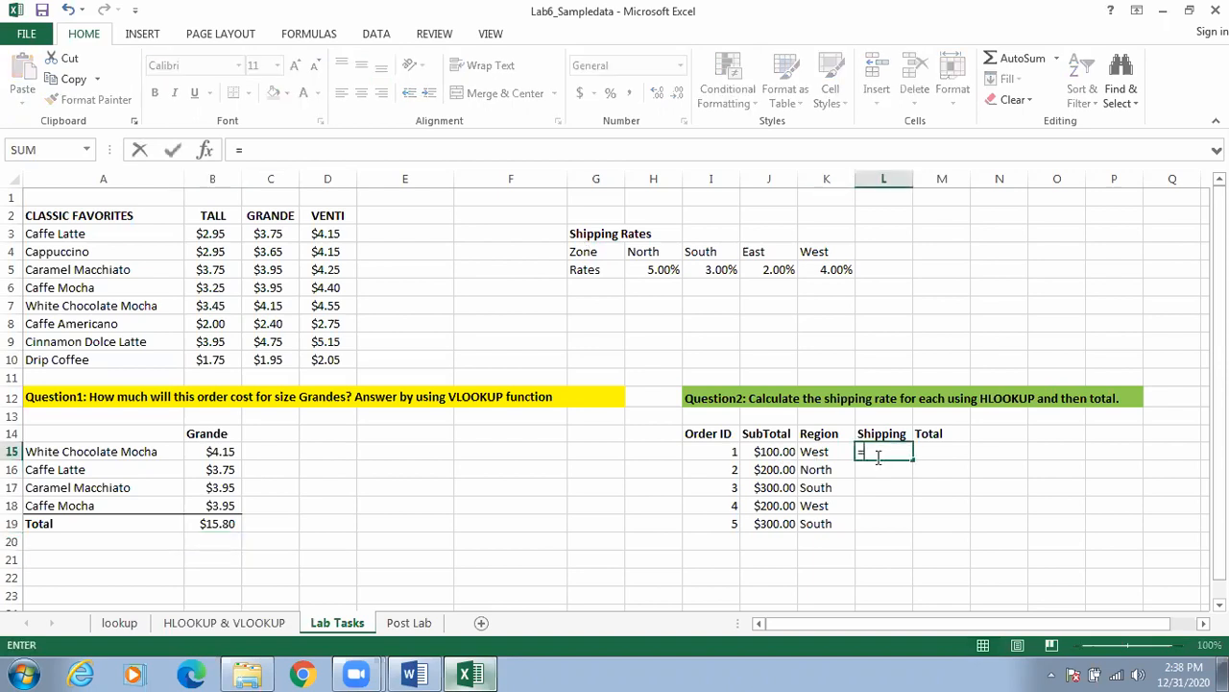
pyautogui.write('hl')
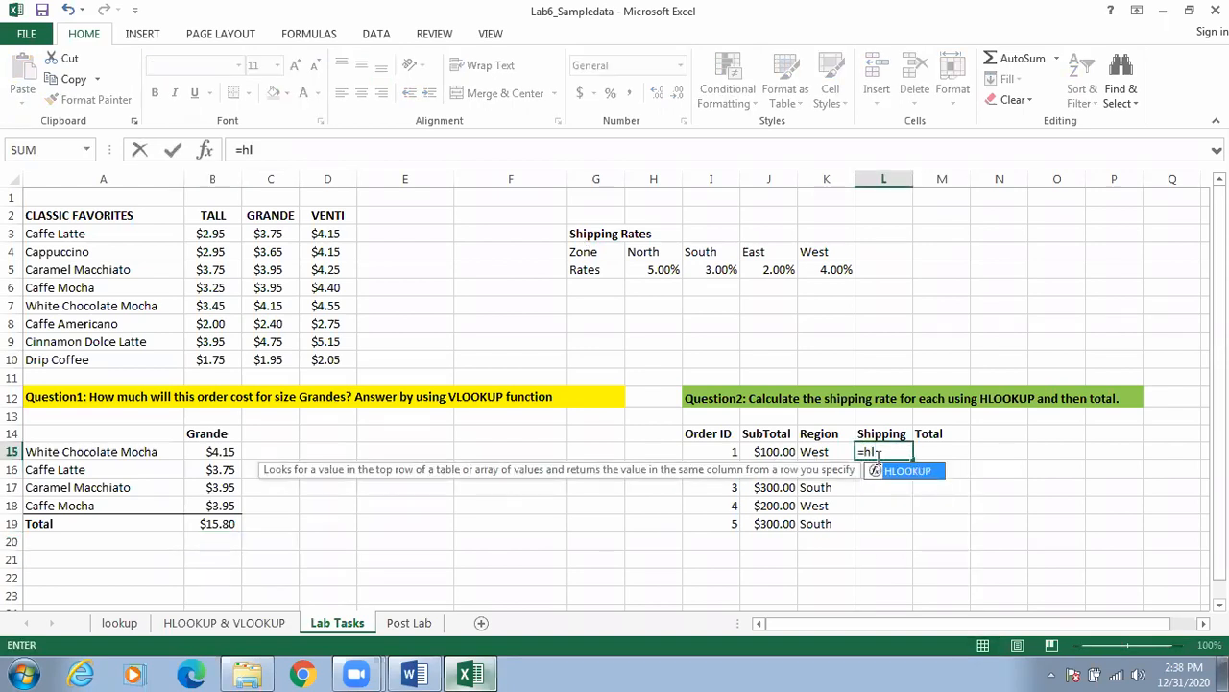
pyautogui.doubleClick(904, 470)
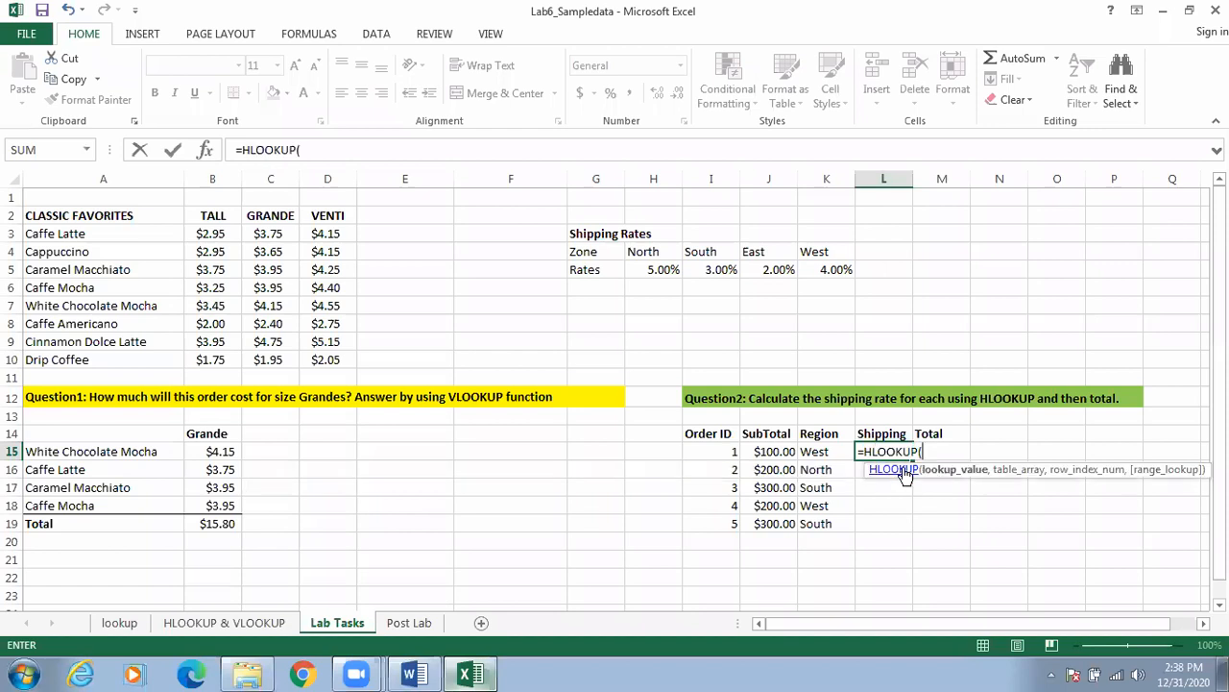
pyautogui.click(832, 452)
pyautogui.write(',')
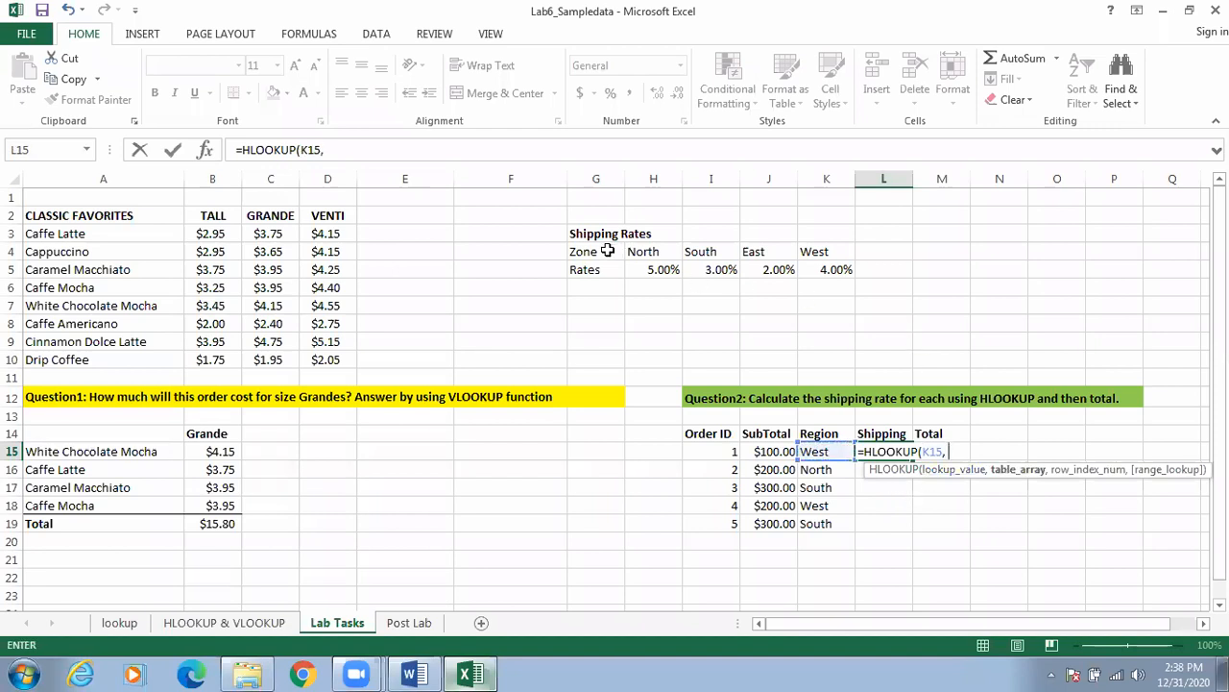
pyautogui.moveTo(607, 251); pyautogui.dragTo(842, 270)
pyautogui.write(',')
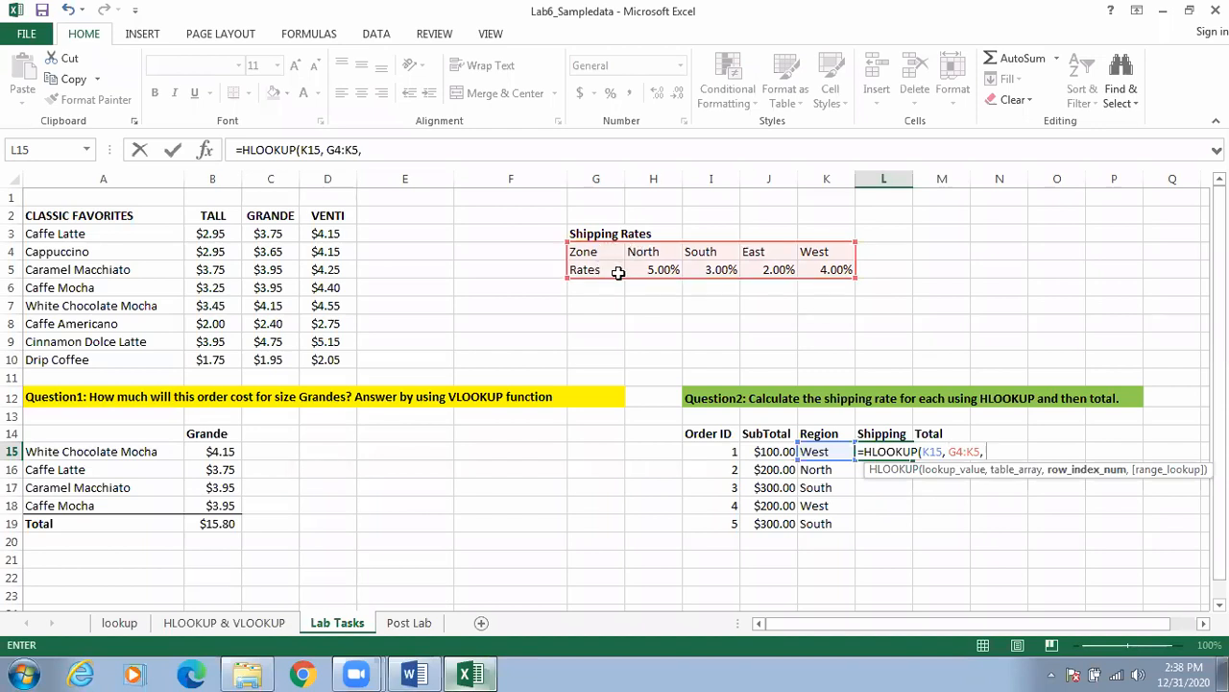
pyautogui.write(', 2,')
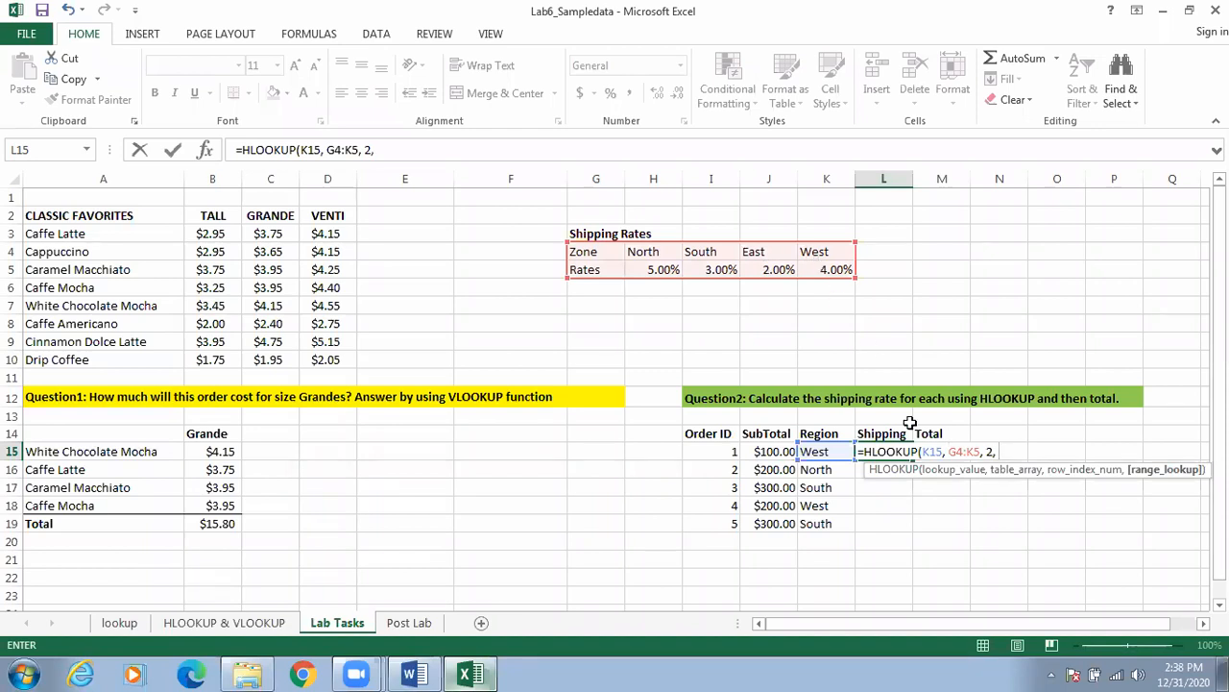
pyautogui.write('0')
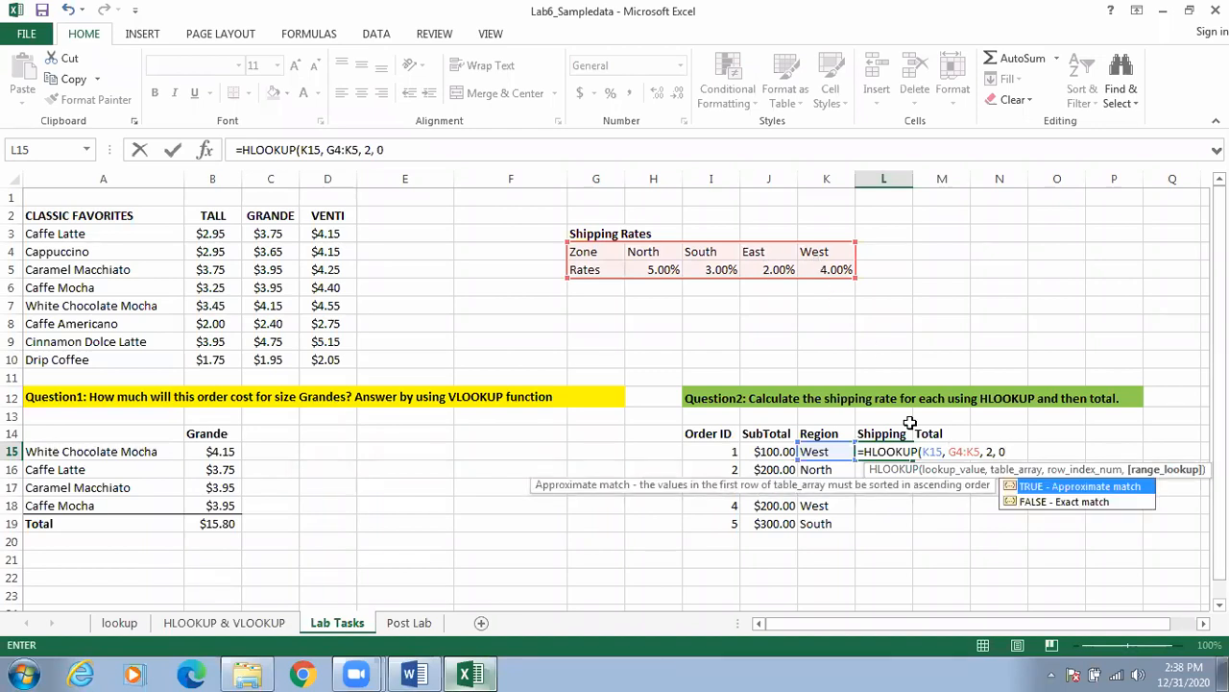
pyautogui.write(')')
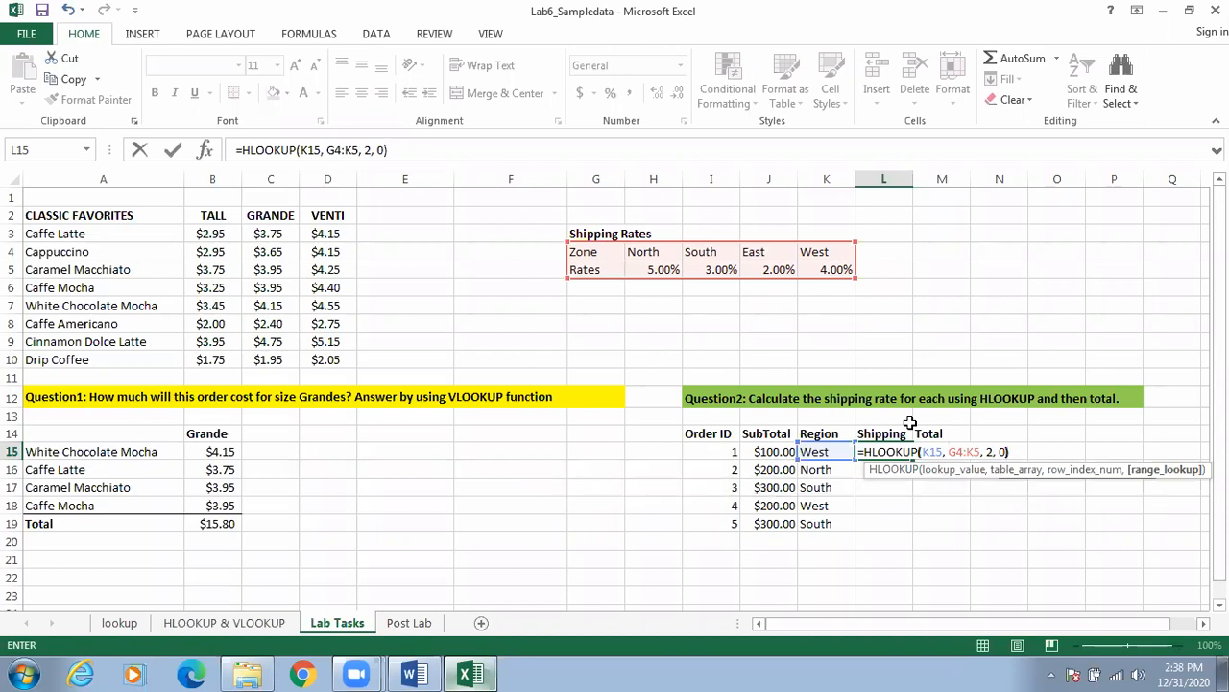
# Make the HLOOKUP table range absolute as $G$4:$K$5 and commit the formula in L15.
pyautogui.click(958, 450)
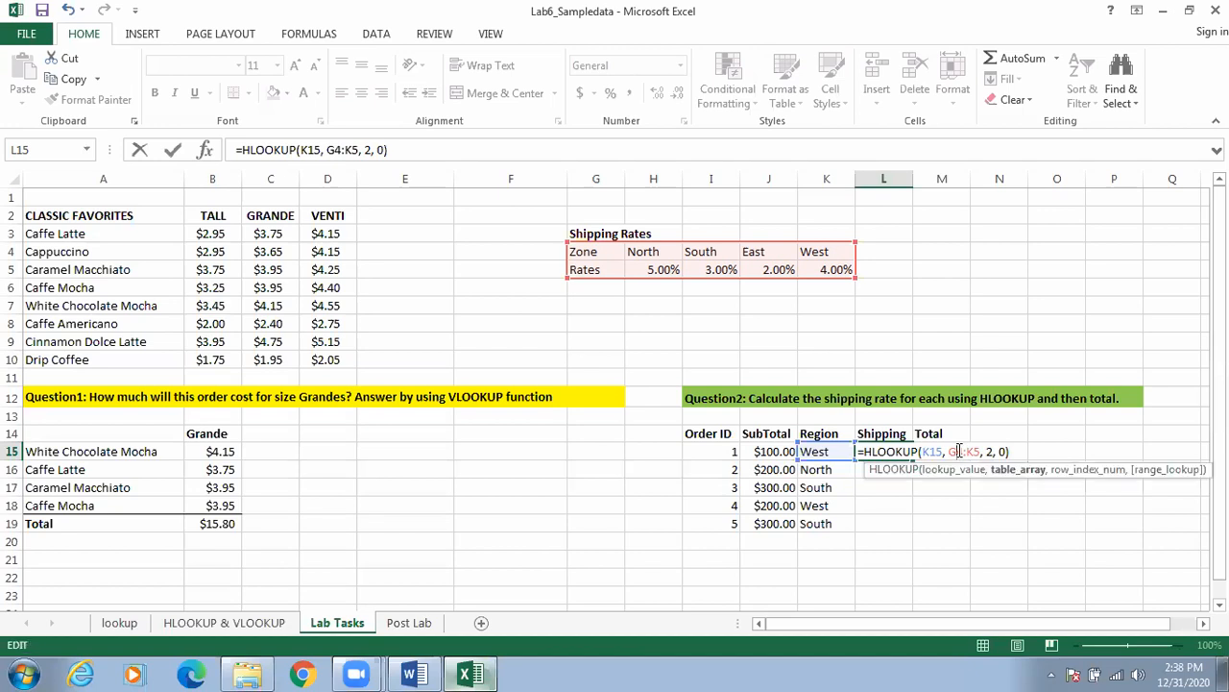
pyautogui.press('F4')
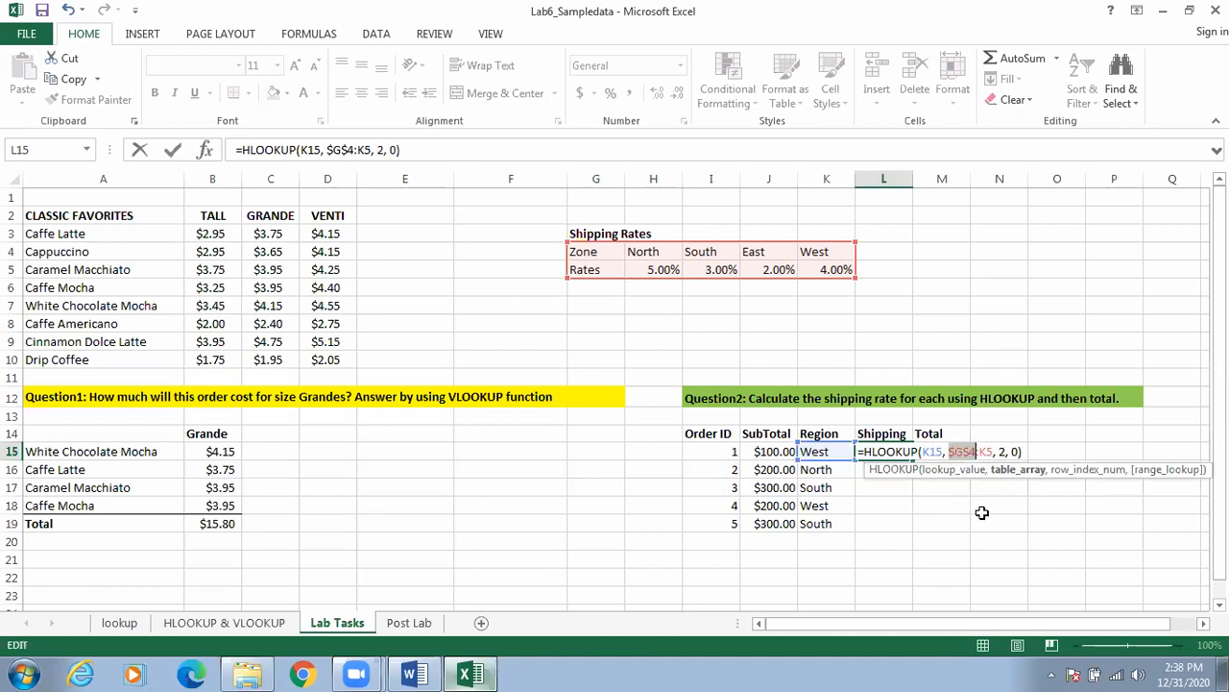
pyautogui.click(985, 450)
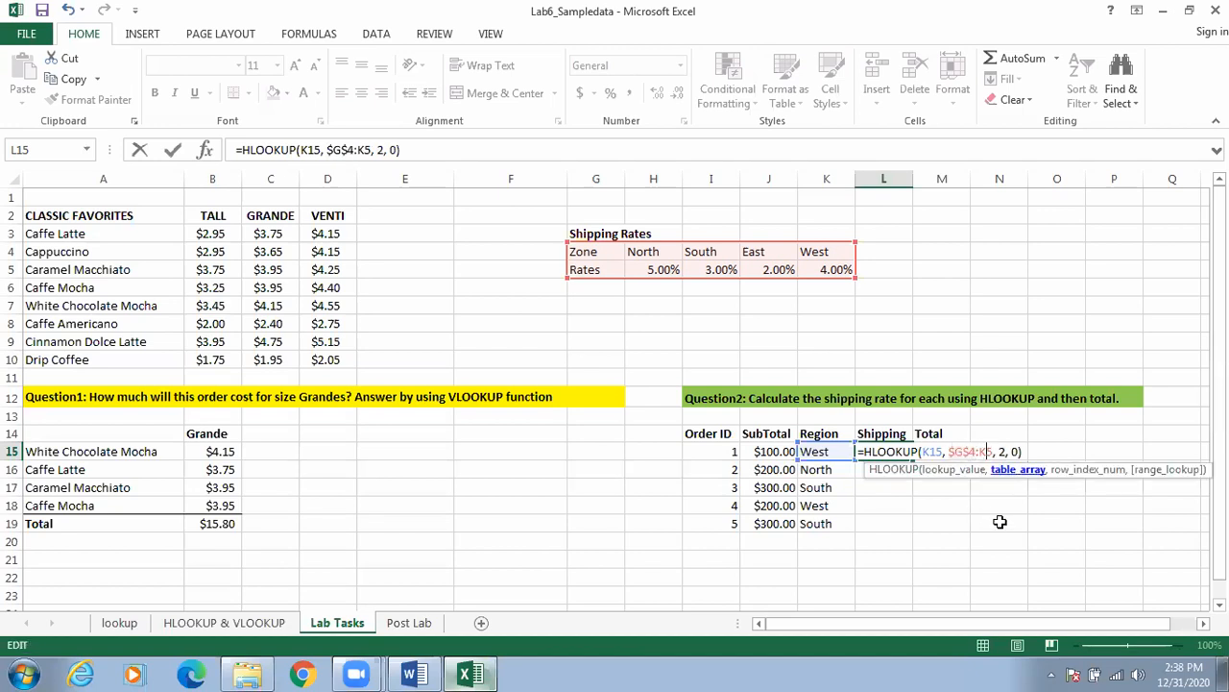
pyautogui.press('F4')
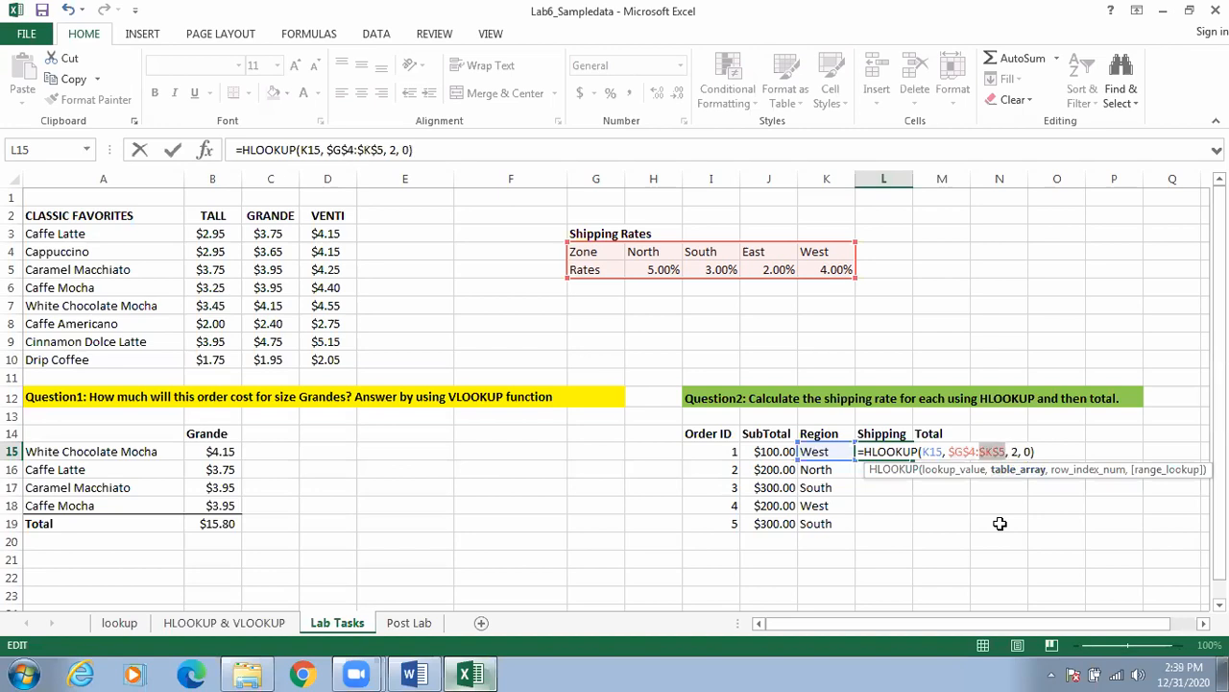
pyautogui.press('Return')
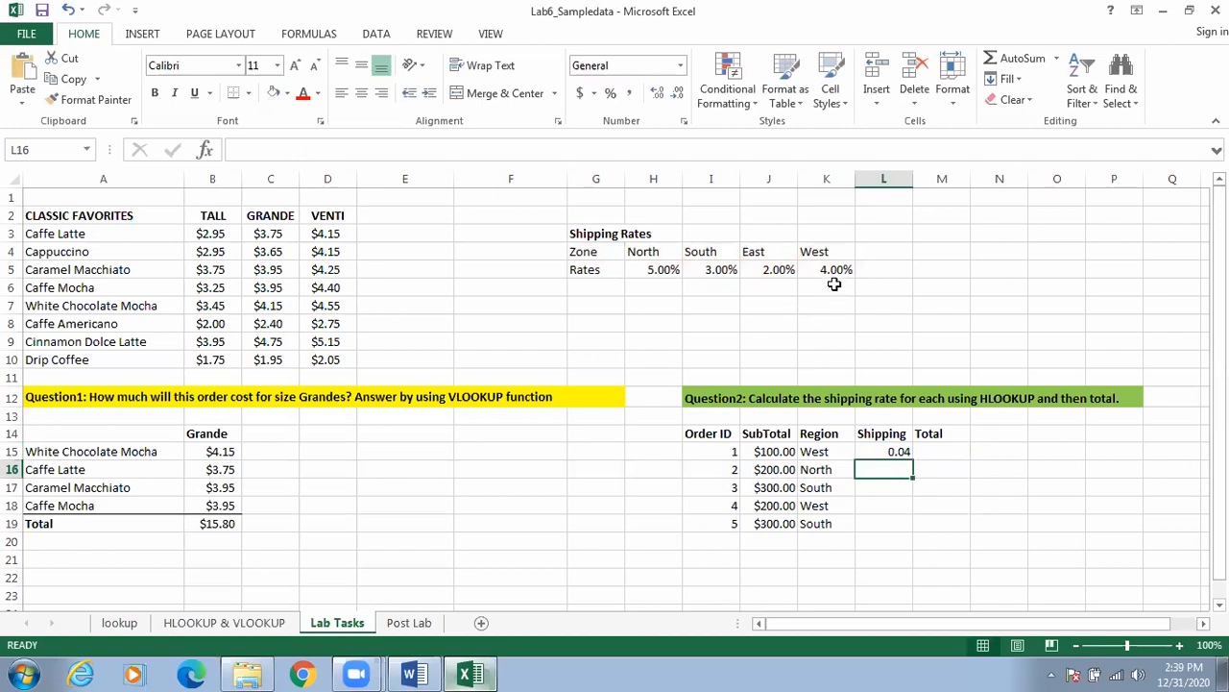
# Format cell L15 as Percentage with 2 decimal places and fill its formula down to L19.
pyautogui.click(896, 452)
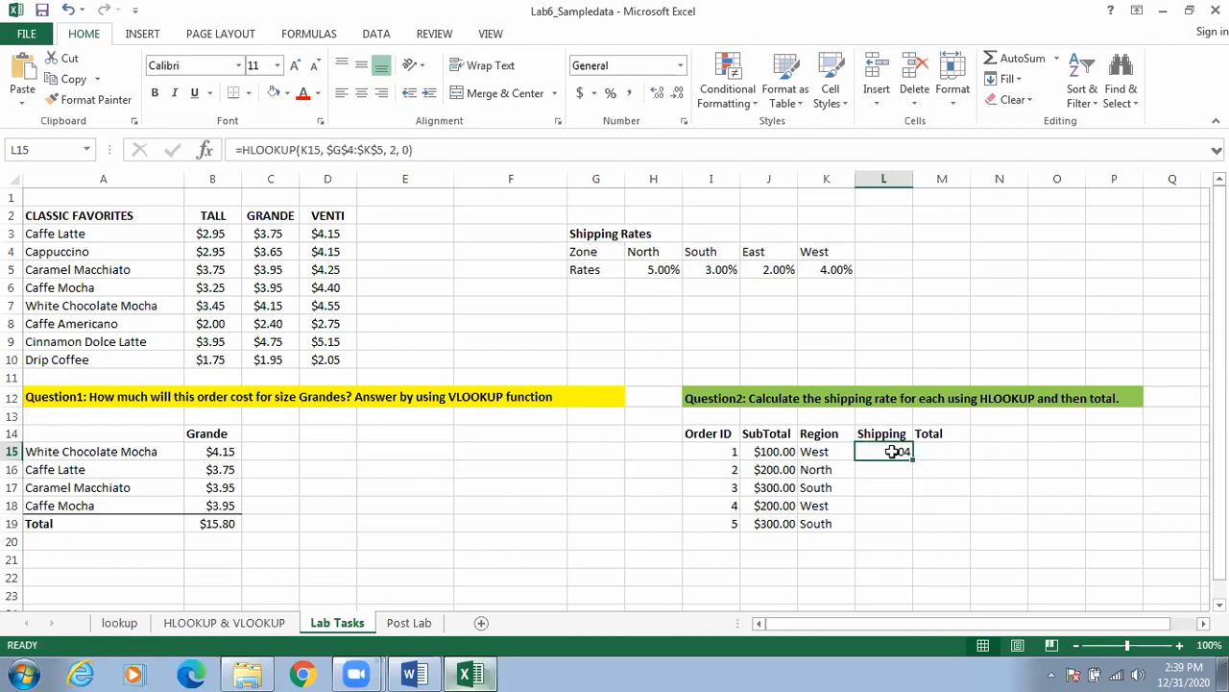
pyautogui.rightClick(893, 453)
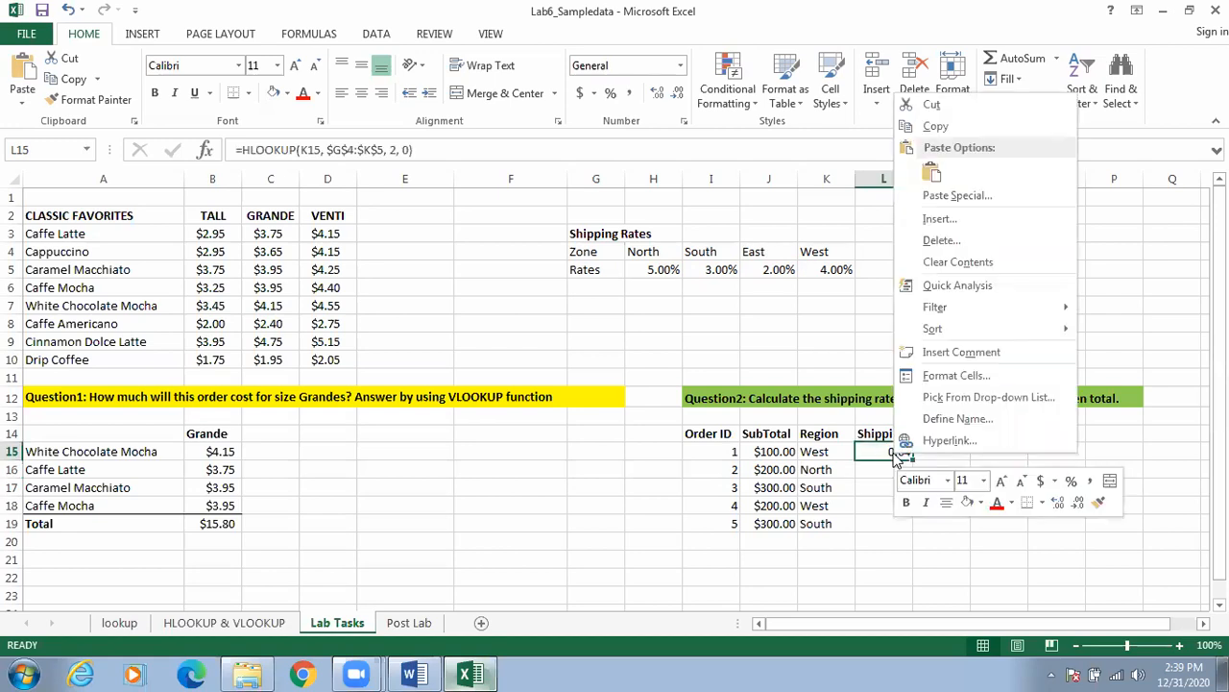
pyautogui.click(956, 375)
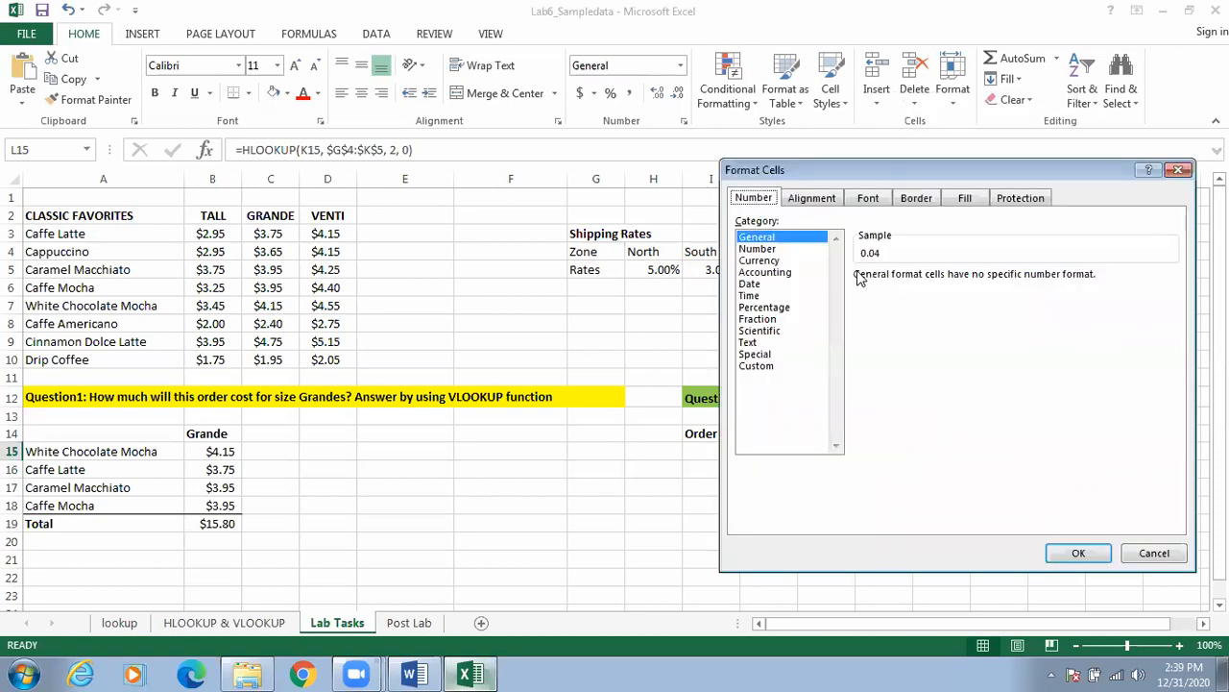
pyautogui.click(775, 308)
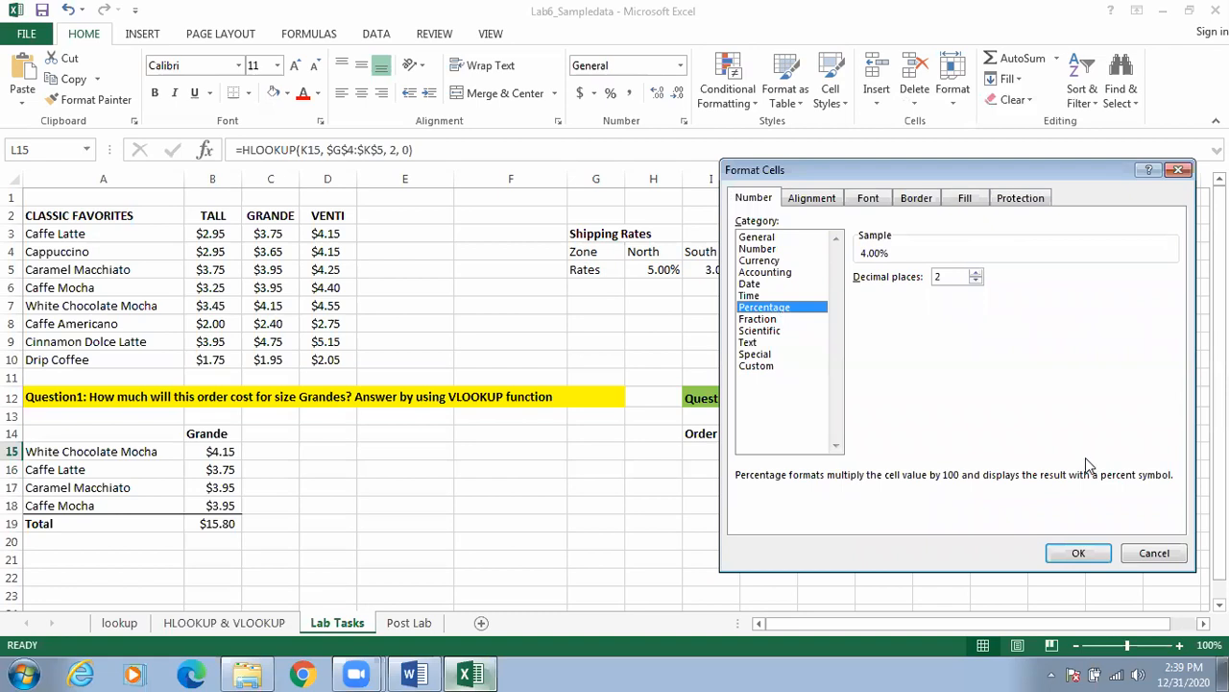
pyautogui.click(1081, 553)
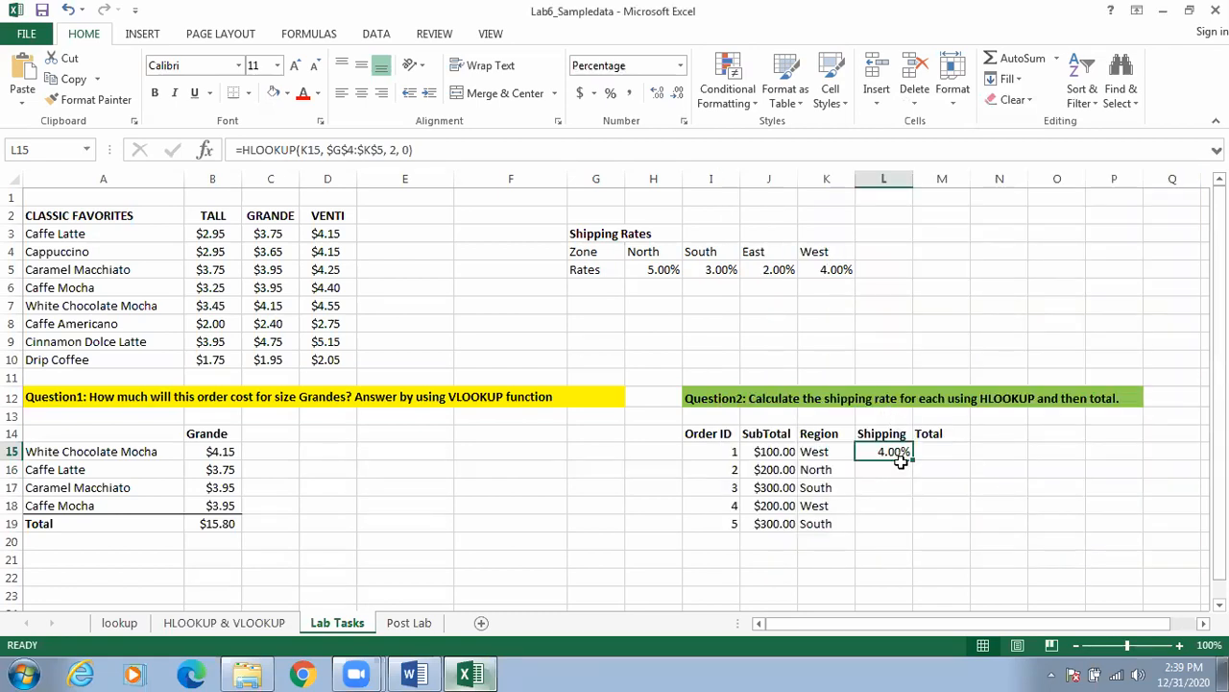
pyautogui.moveTo(914, 460); pyautogui.dragTo(906, 529)
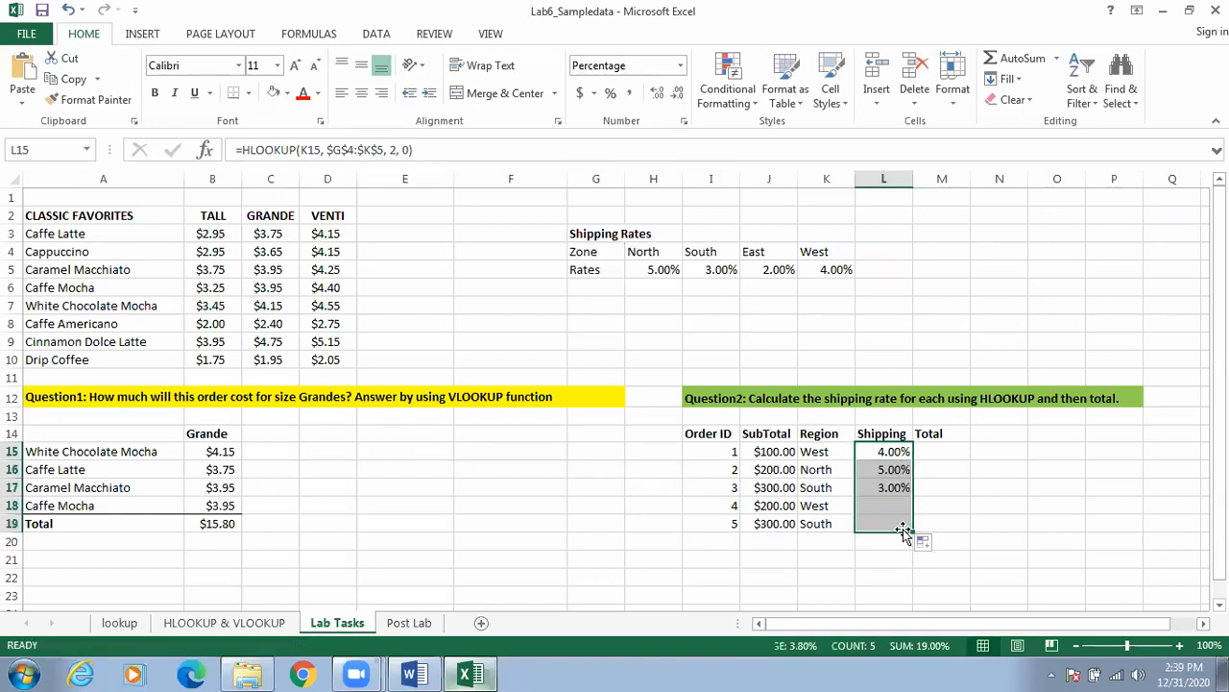
pyautogui.click(963, 541)
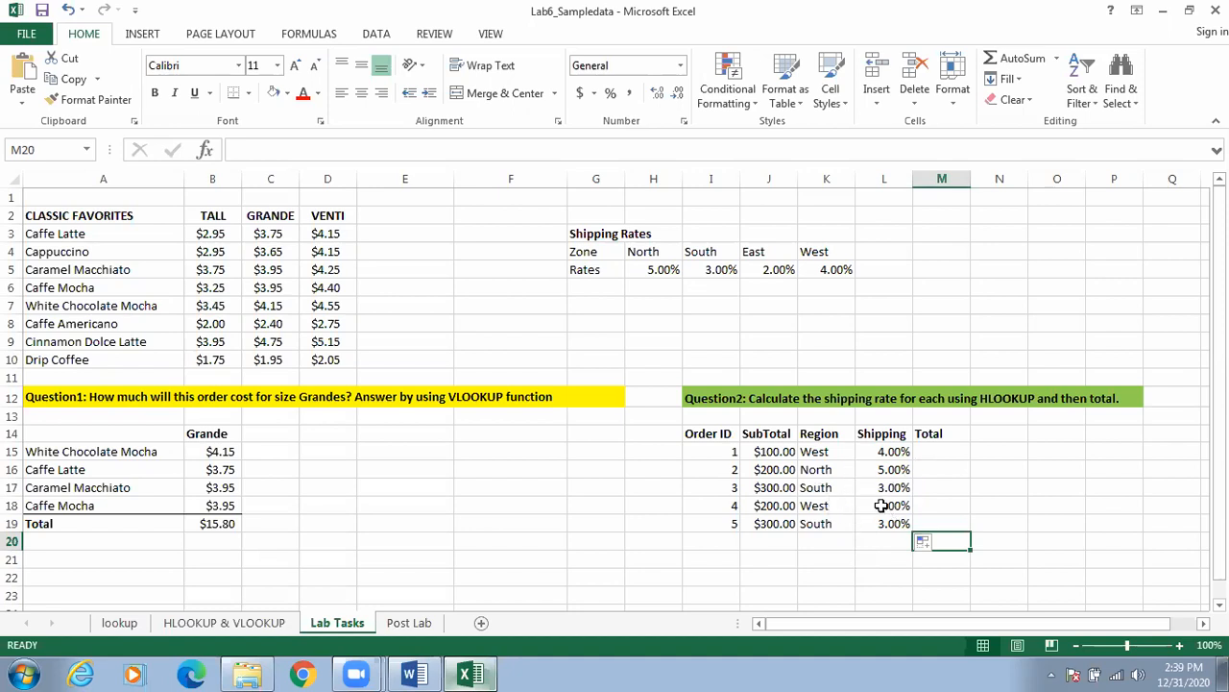
# After checking the Task 2 instructions in Word, enter =J15+L15 in Total cell M15 and fill it down to M19.
pyautogui.click(929, 451)
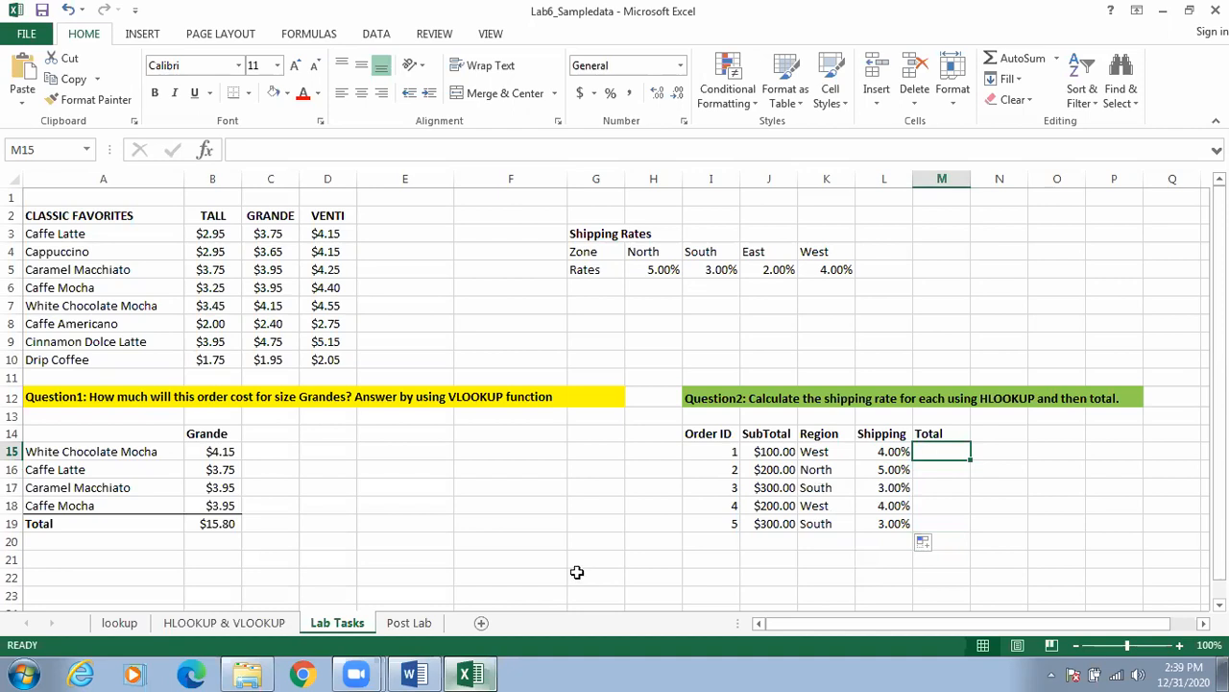
pyautogui.click(421, 674)
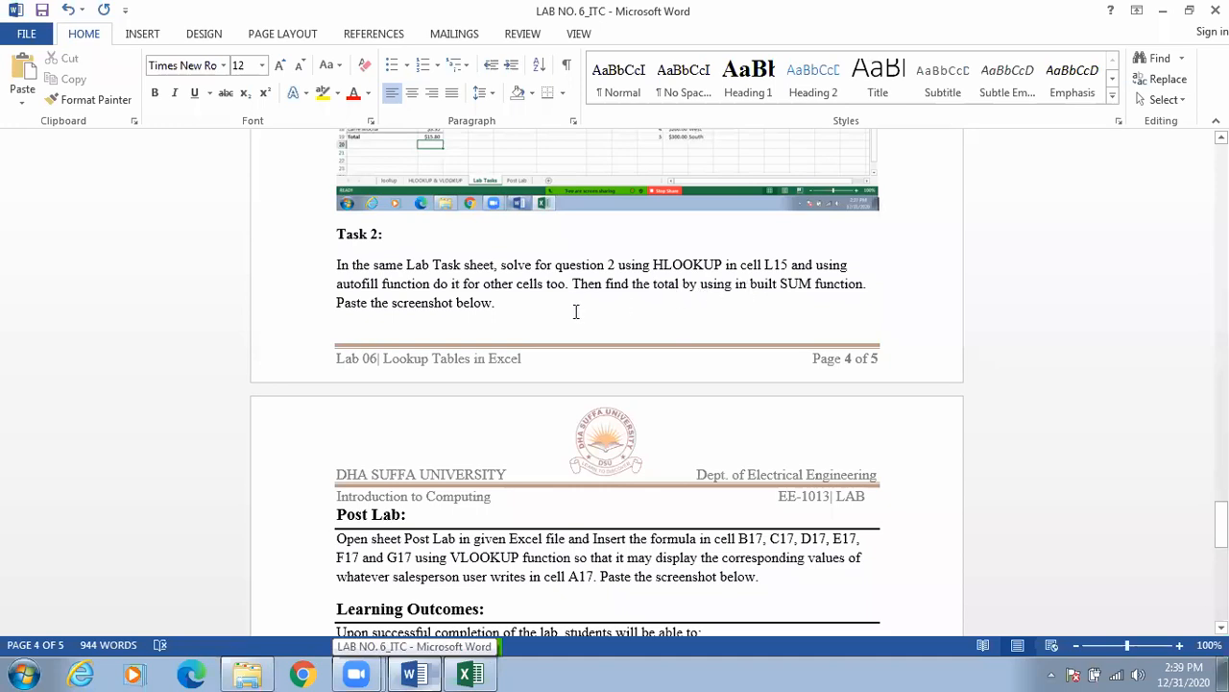
pyautogui.click(471, 674)
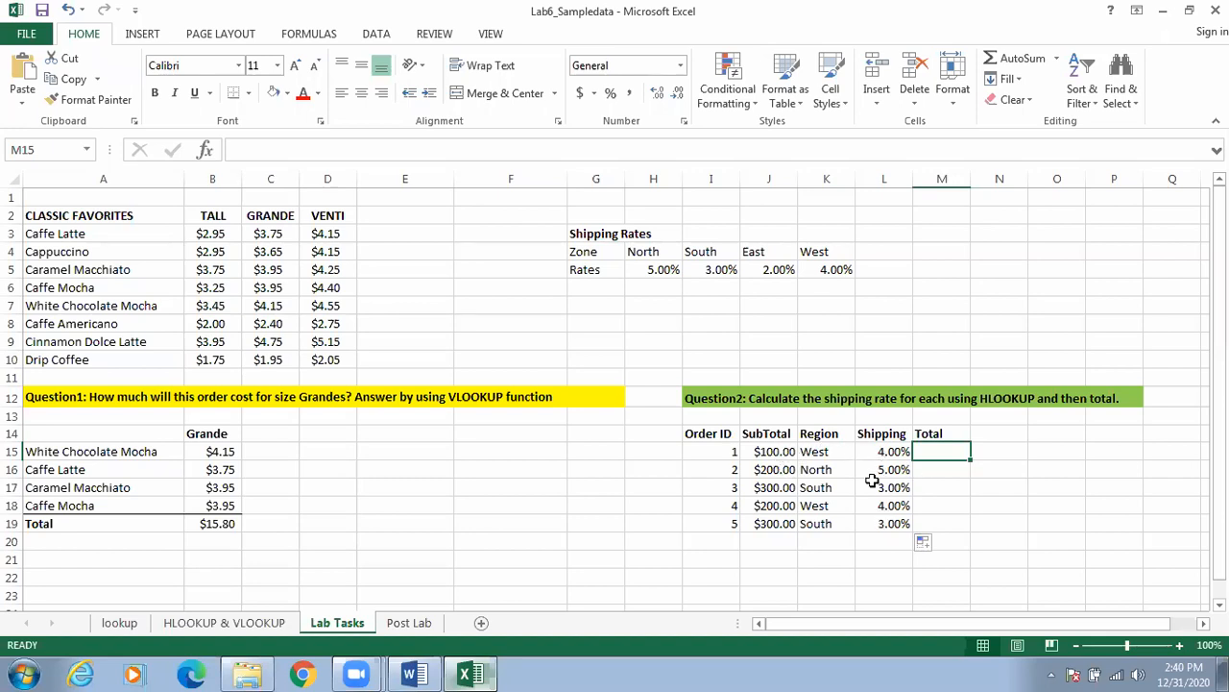
pyautogui.click(924, 447)
pyautogui.write('=')
pyautogui.click(774, 451)
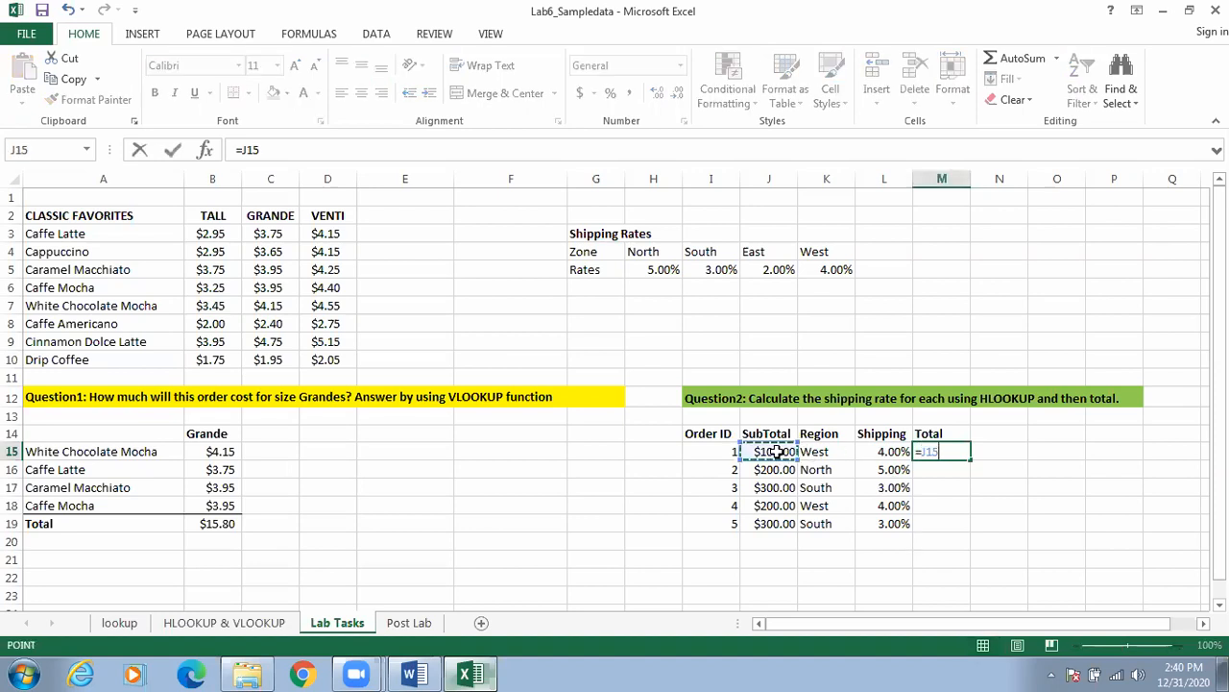
pyautogui.write('+')
pyautogui.click(881, 452)
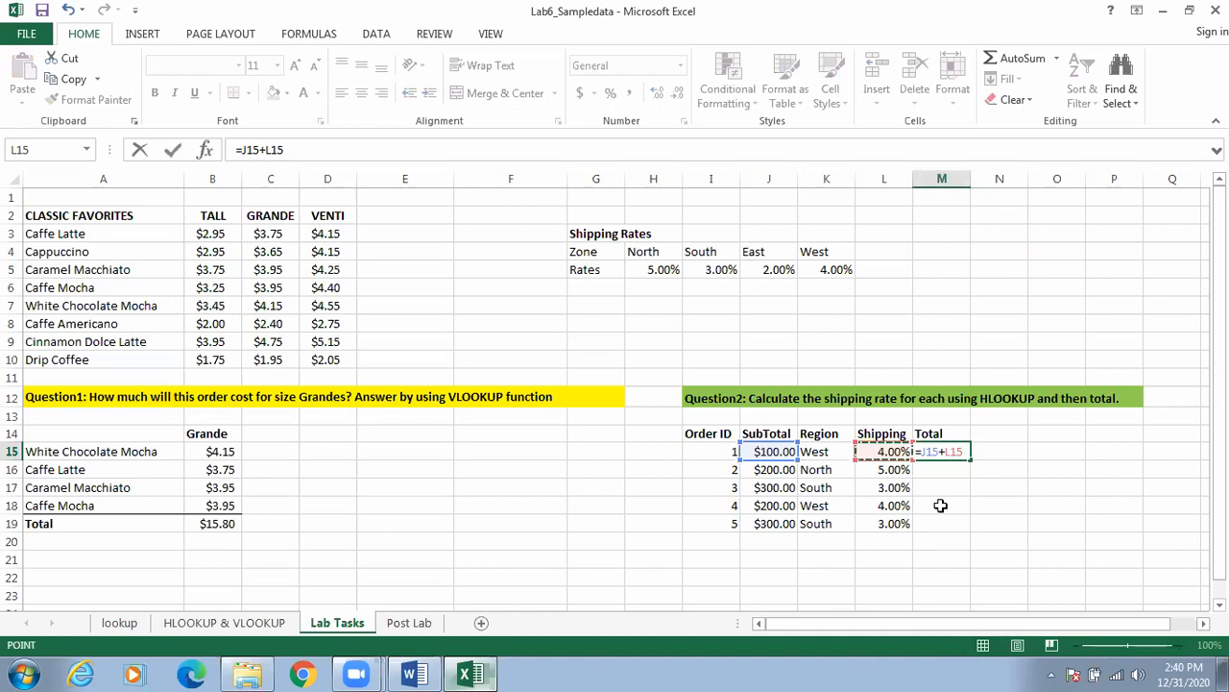
pyautogui.press('Return')
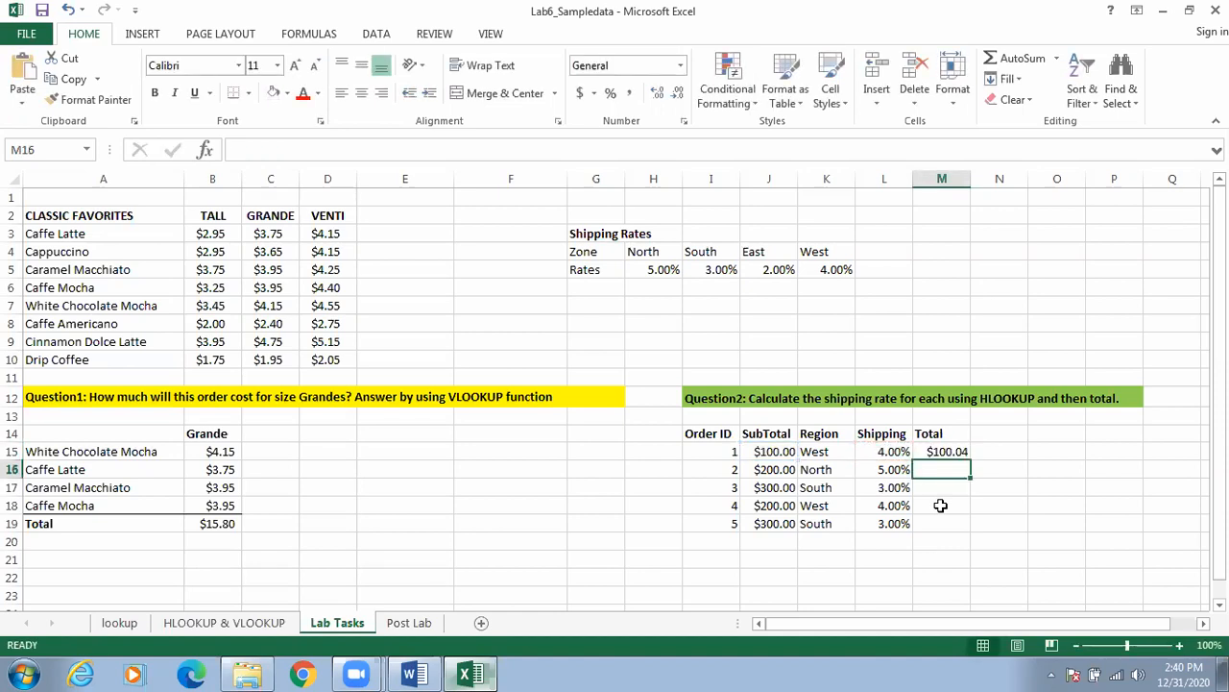
pyautogui.moveTo(941, 451); pyautogui.dragTo(970, 536)
pyautogui.click(1029, 489)
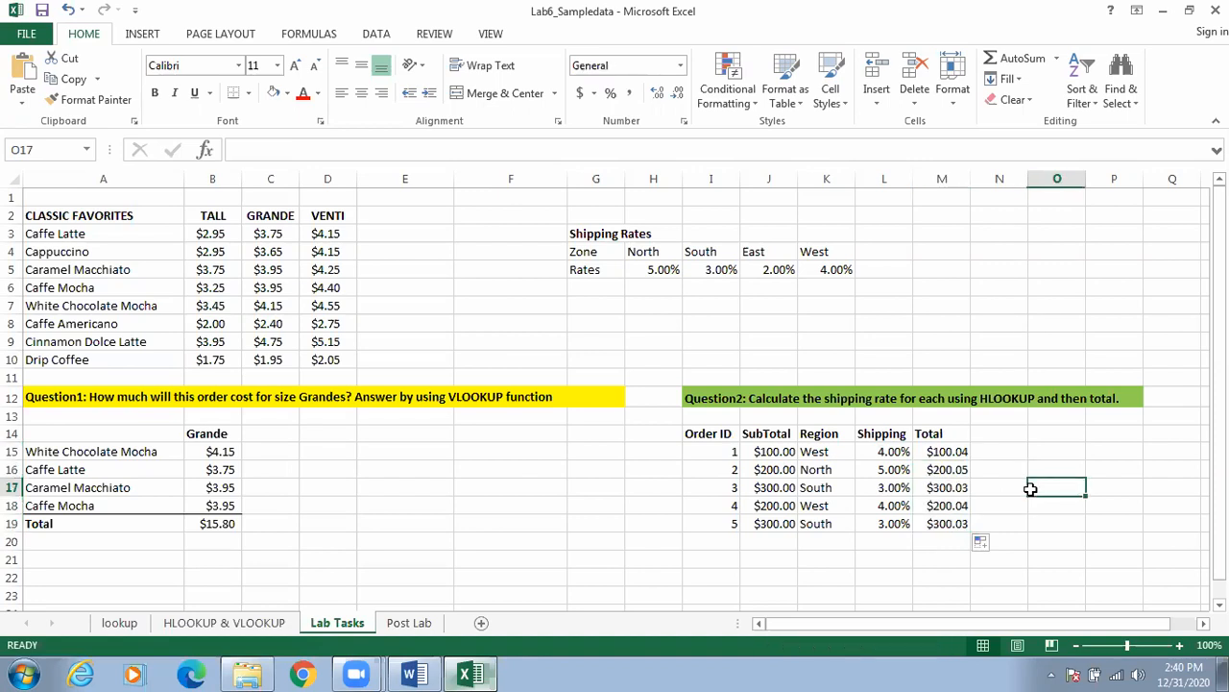
# Go to the Post Lab sheet and begin a formula in State cell B17.
pyautogui.click(405, 625)
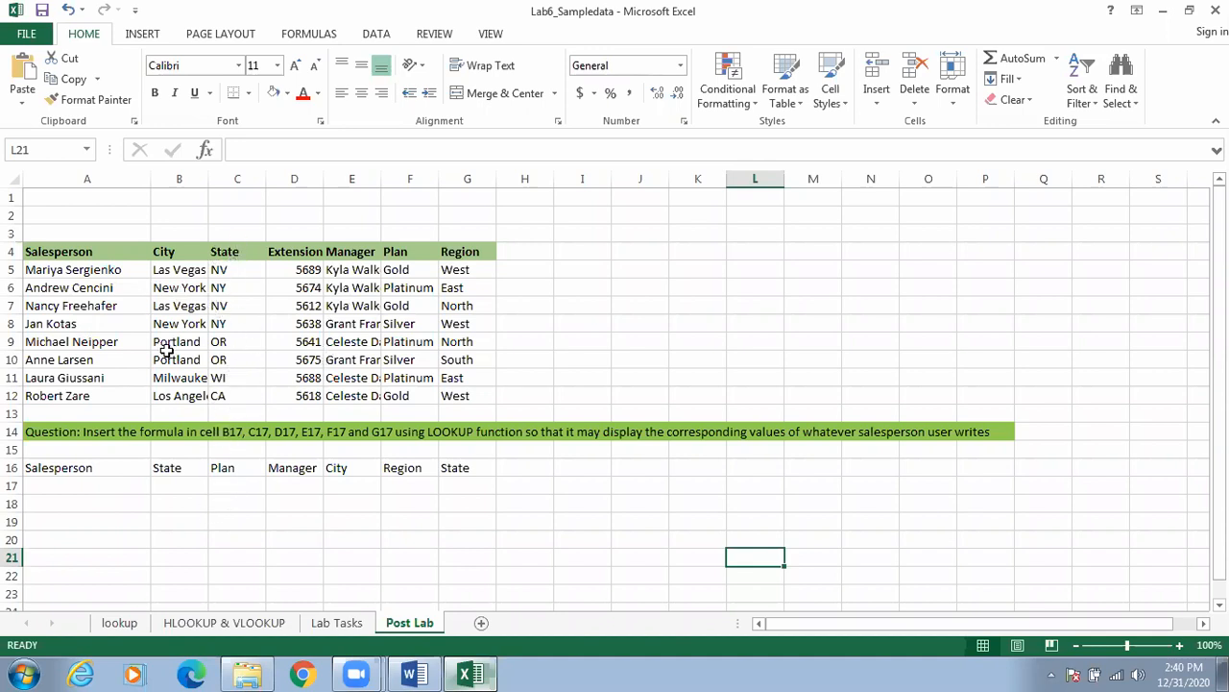
pyautogui.click(165, 484)
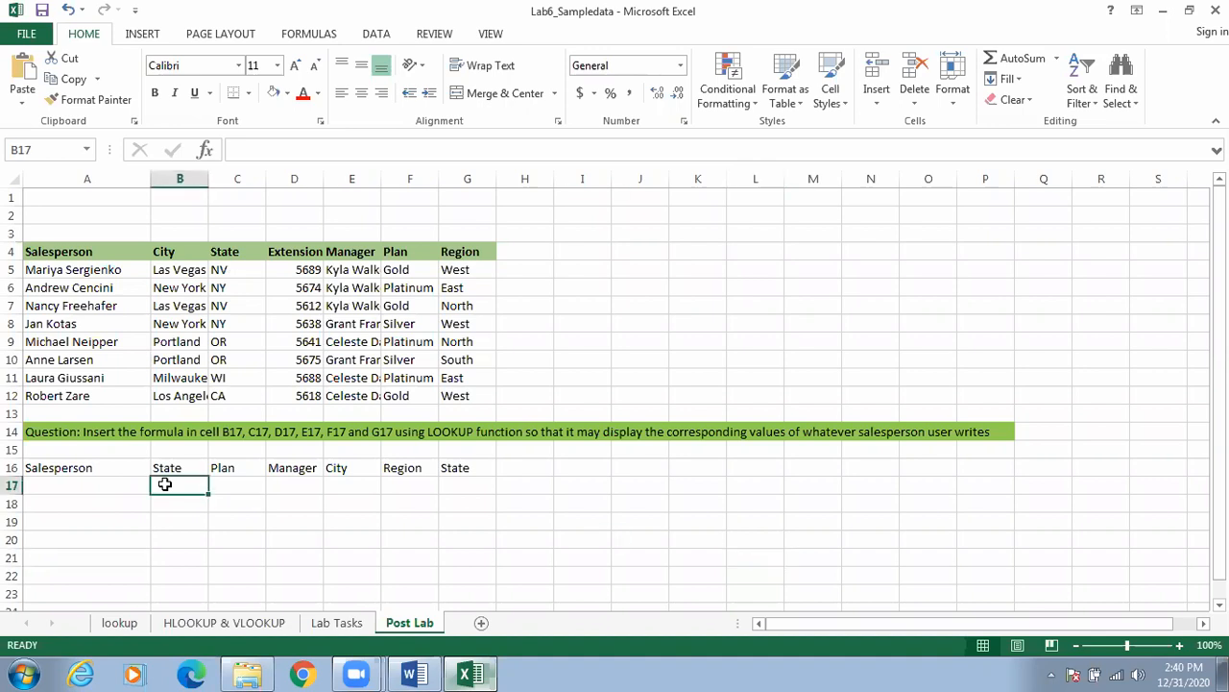
pyautogui.write('=')
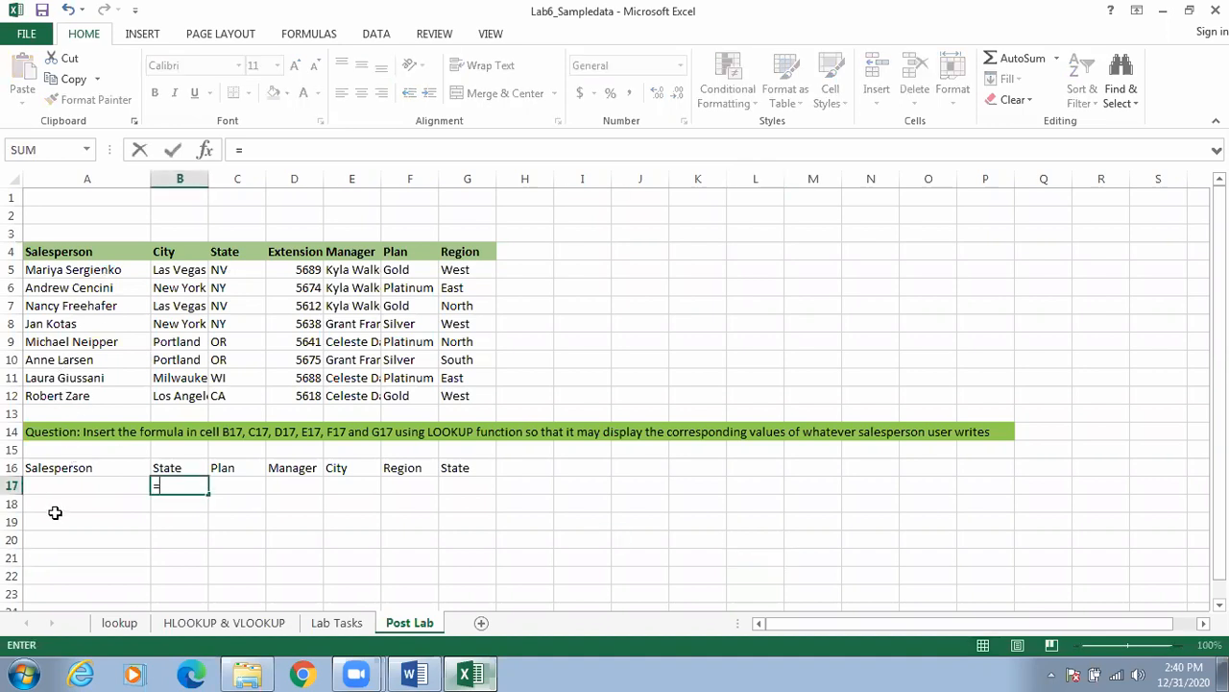
pyautogui.click(67, 485)
pyautogui.write(',')
pyautogui.press('BackSpace')
pyautogui.press('BackSpace')
pyautogui.press('BackSpace')
pyautogui.press('BackSpace')
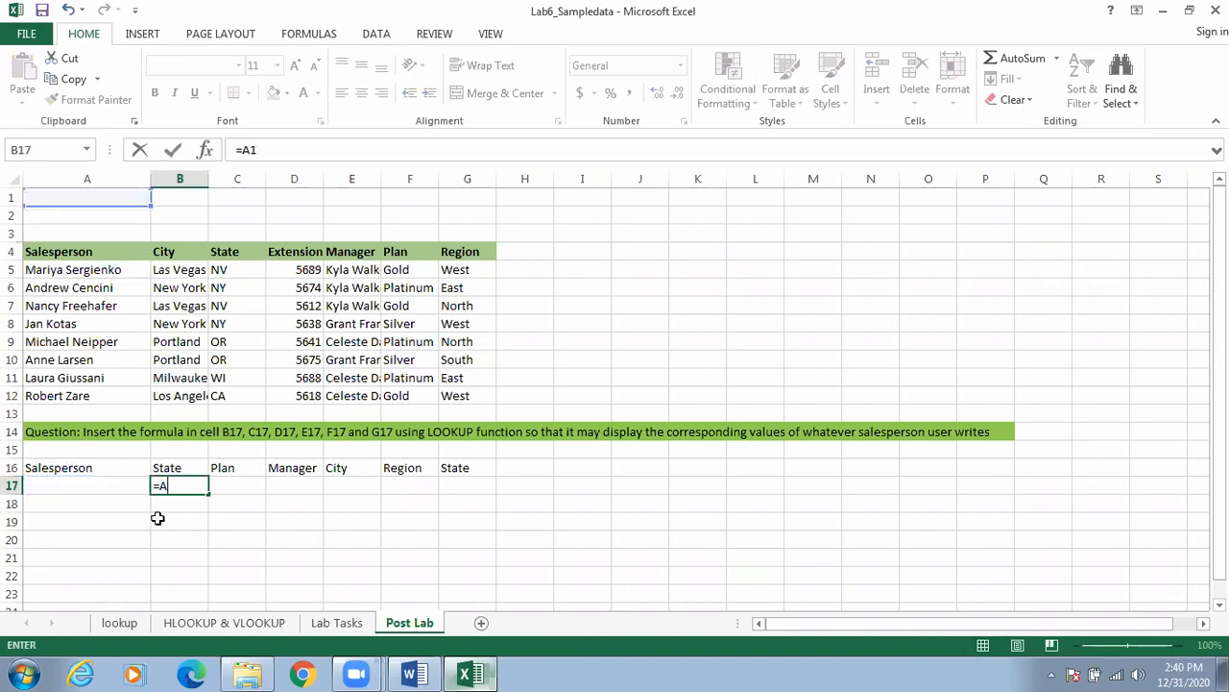
# Complete the formula in B17 as =VLOOKUP(A17,A5:G12,3,0) to look up the salesperson's state.
pyautogui.write('vloo')
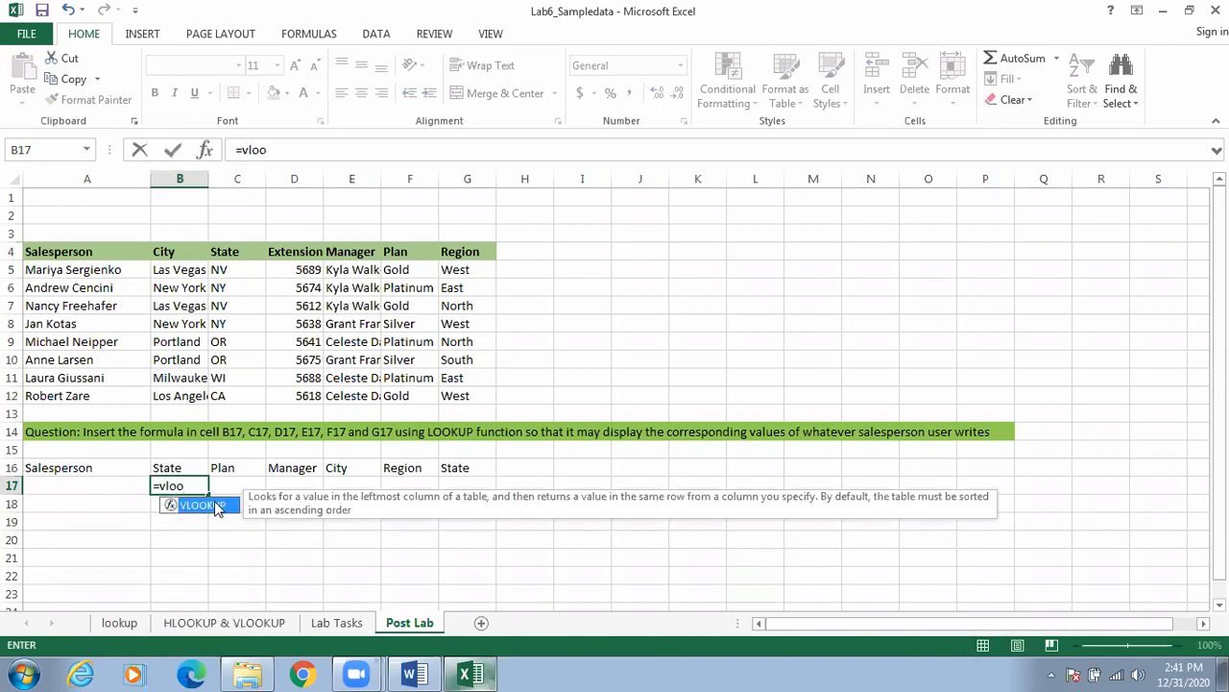
pyautogui.doubleClick(206, 505)
pyautogui.click(86, 485)
pyautogui.write(',')
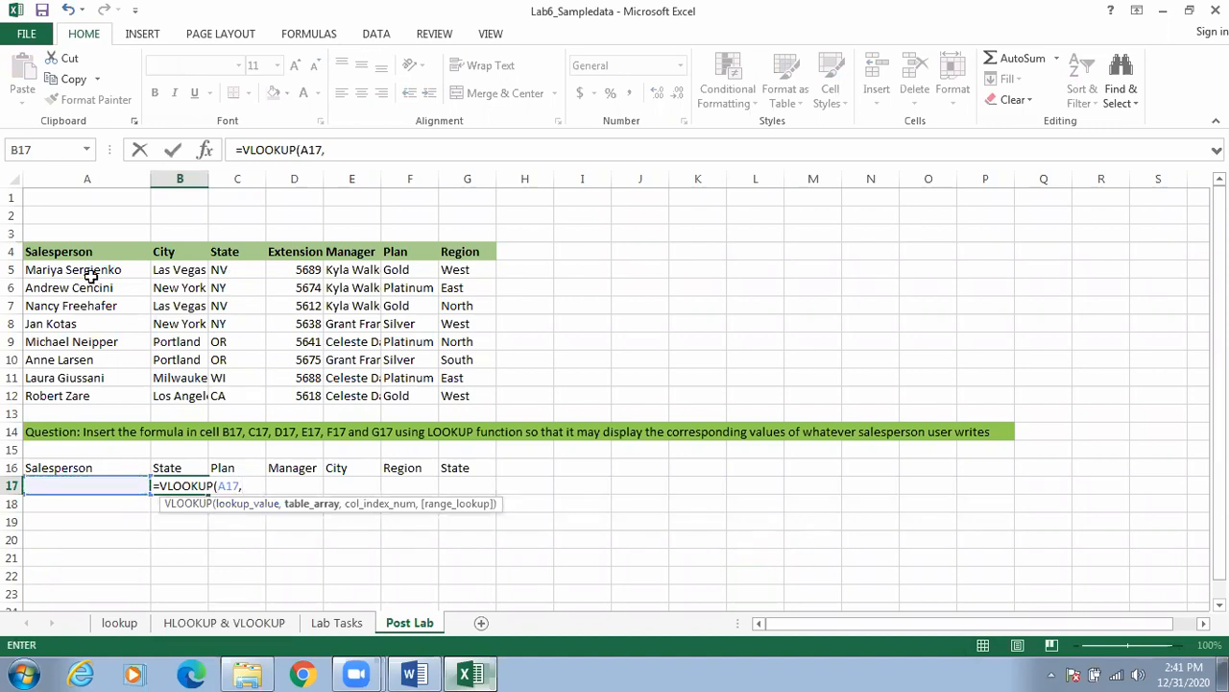
pyautogui.moveTo(85, 272); pyautogui.dragTo(87, 288)
pyautogui.moveTo(233, 332); pyautogui.dragTo(457, 394)
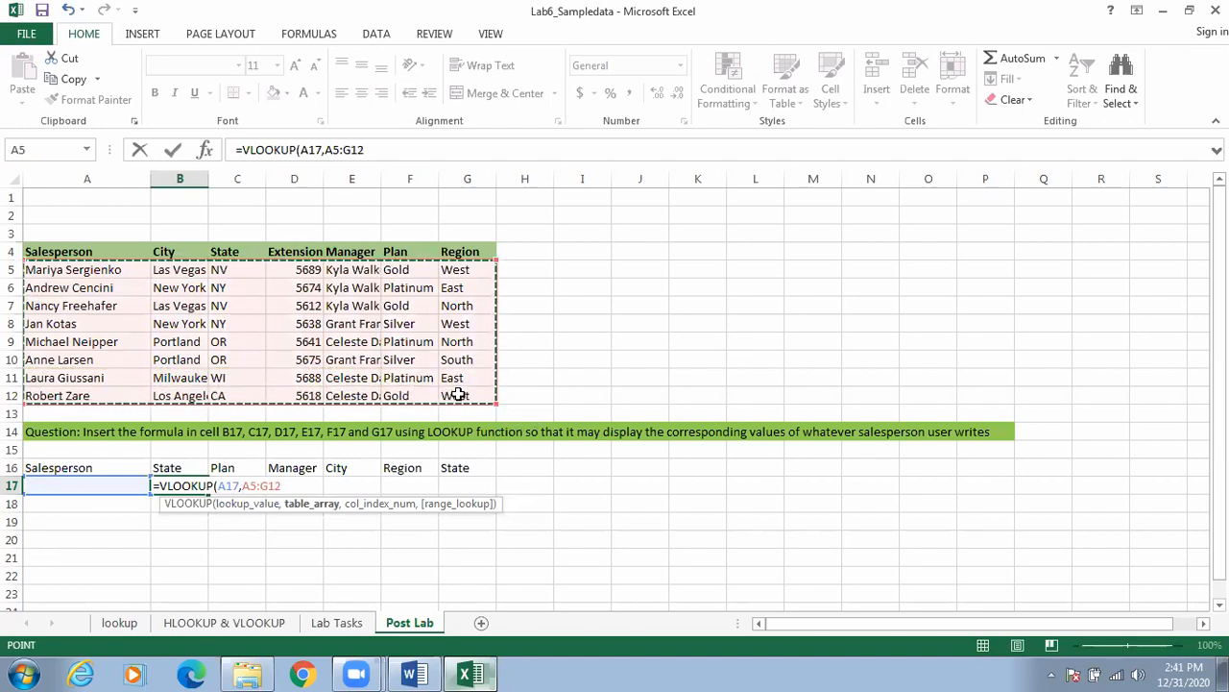
pyautogui.write(',')
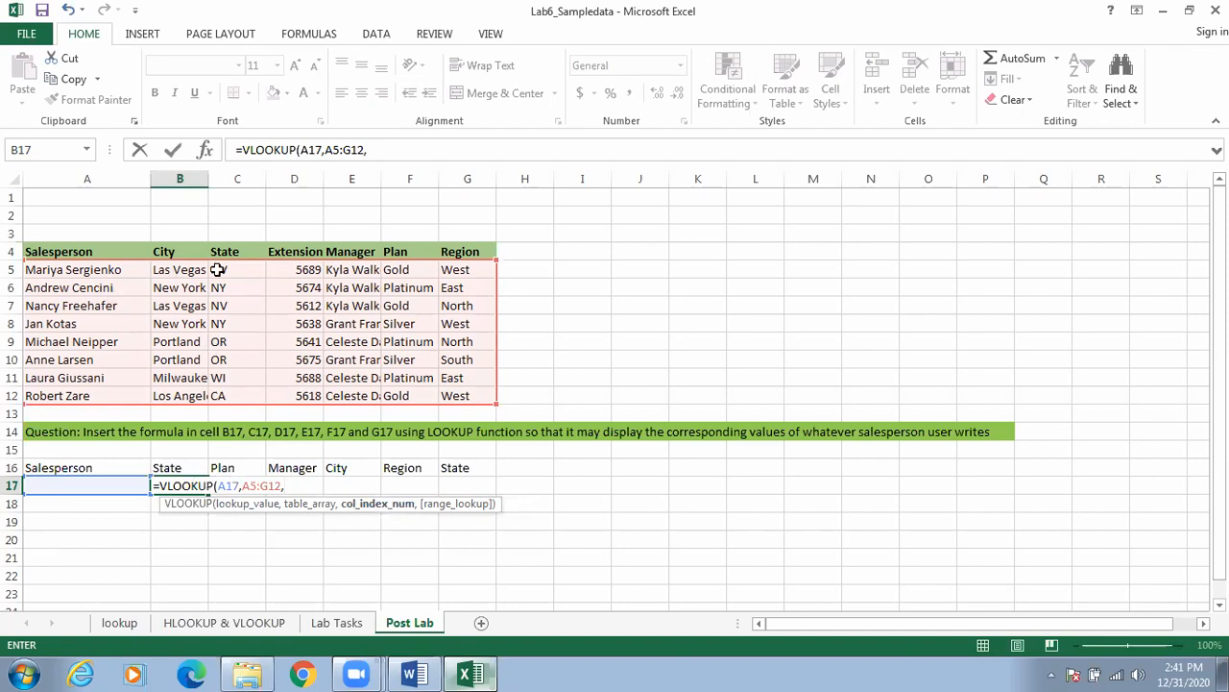
pyautogui.write('3,')
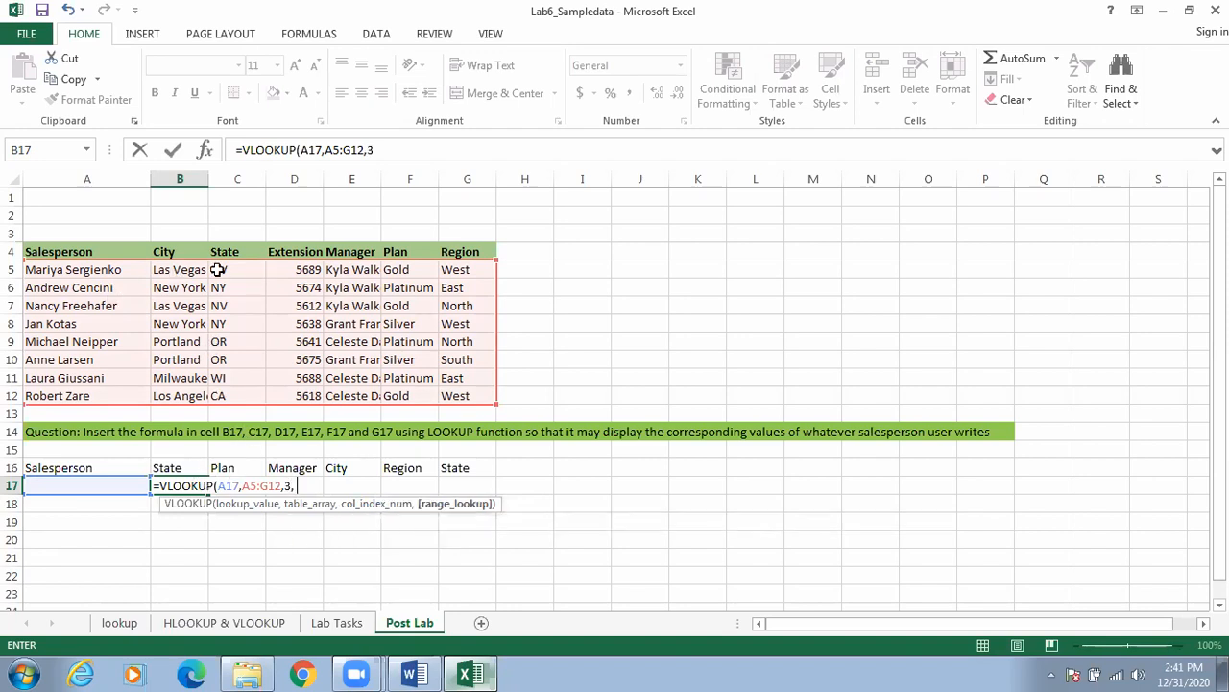
pyautogui.write(' 0)')
pyautogui.press('Return')
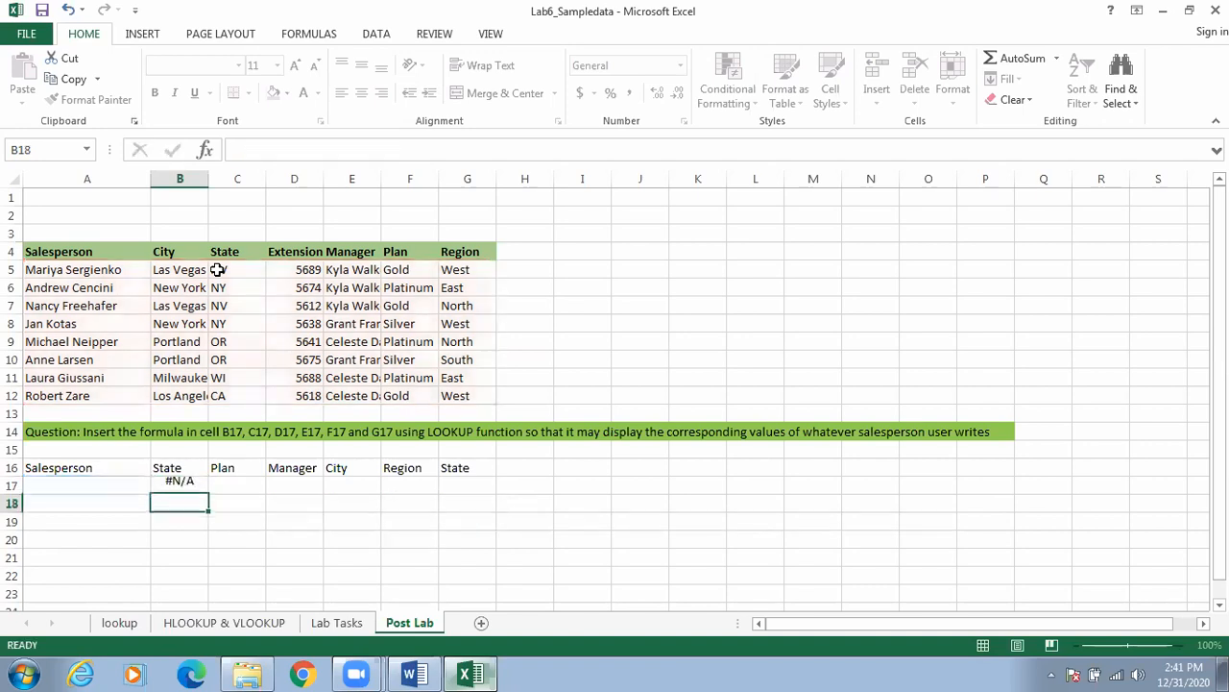
# Enter the name of the salesperson listed in row 8 into cell A17 as the lookup value.
pyautogui.click(75, 487)
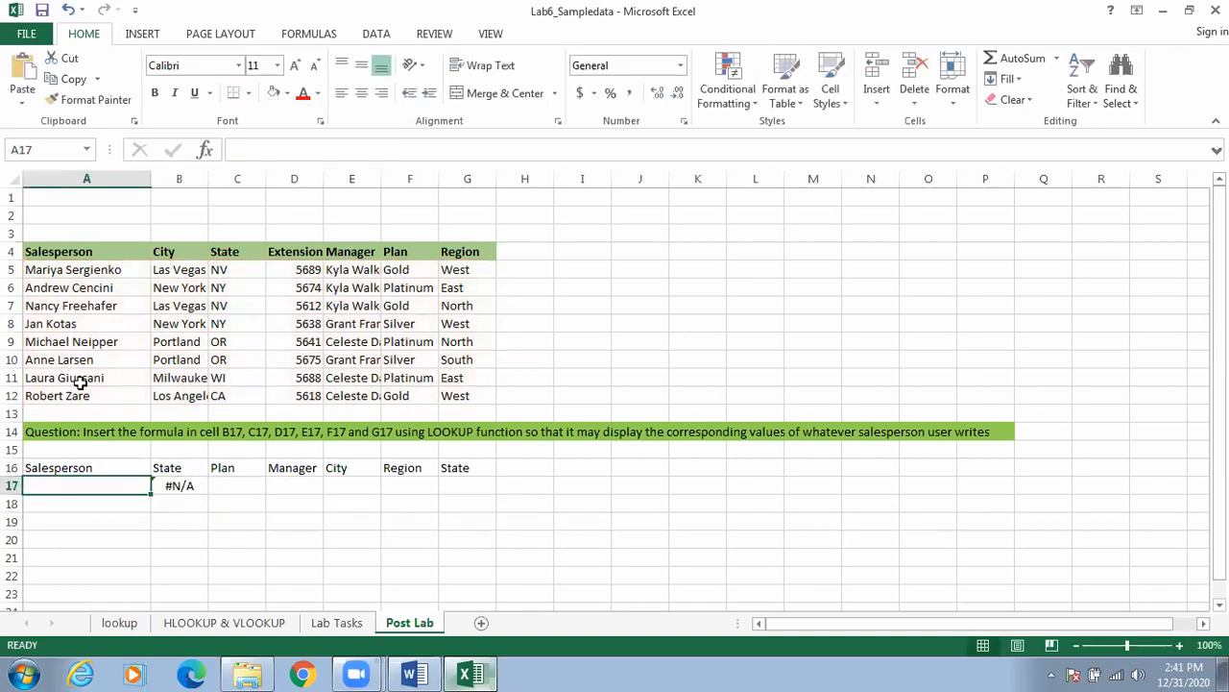
pyautogui.write('Jan')
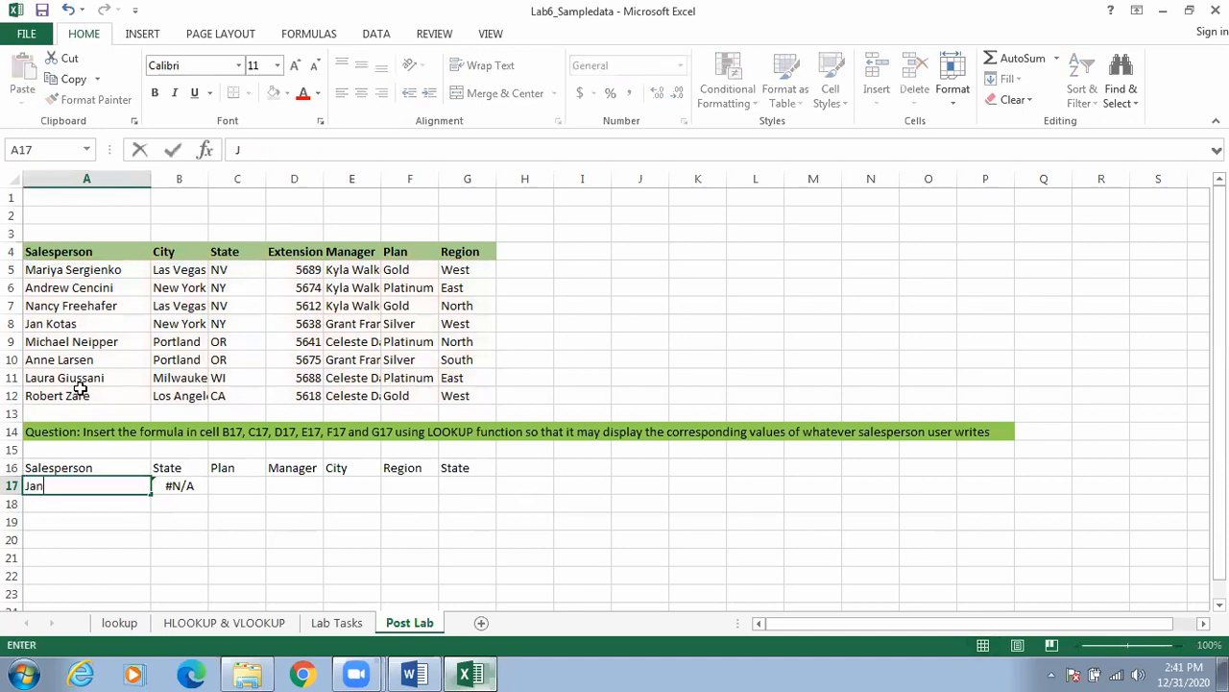
pyautogui.write(' Kotas')
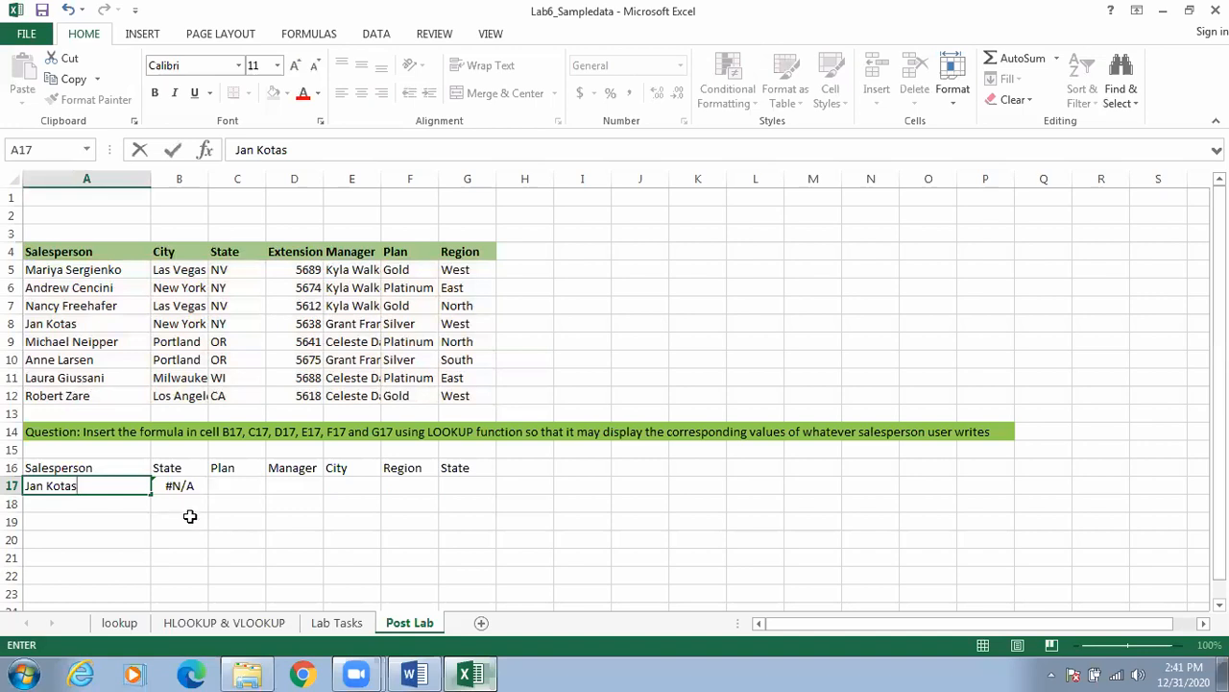
pyautogui.click(266, 489)
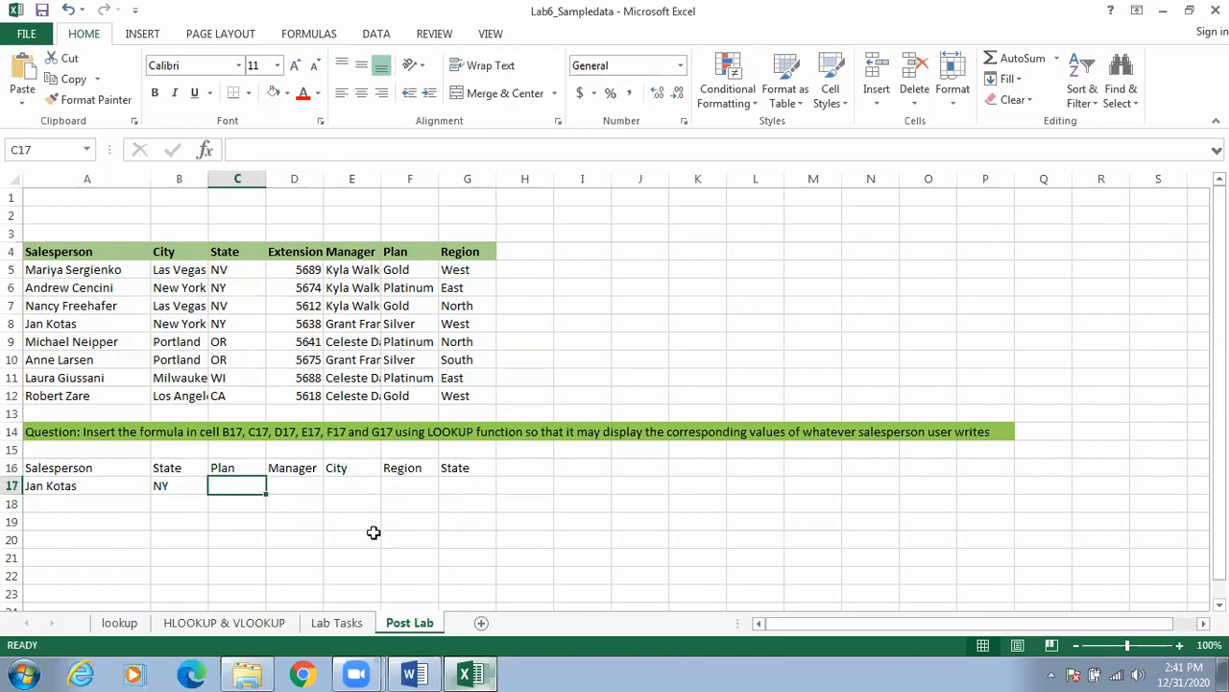
# Switch to the Word lab document and review the Post Lab instructions and the VLOOKUP and HLOOKUP theory on page 3.
pyautogui.click(413, 675)
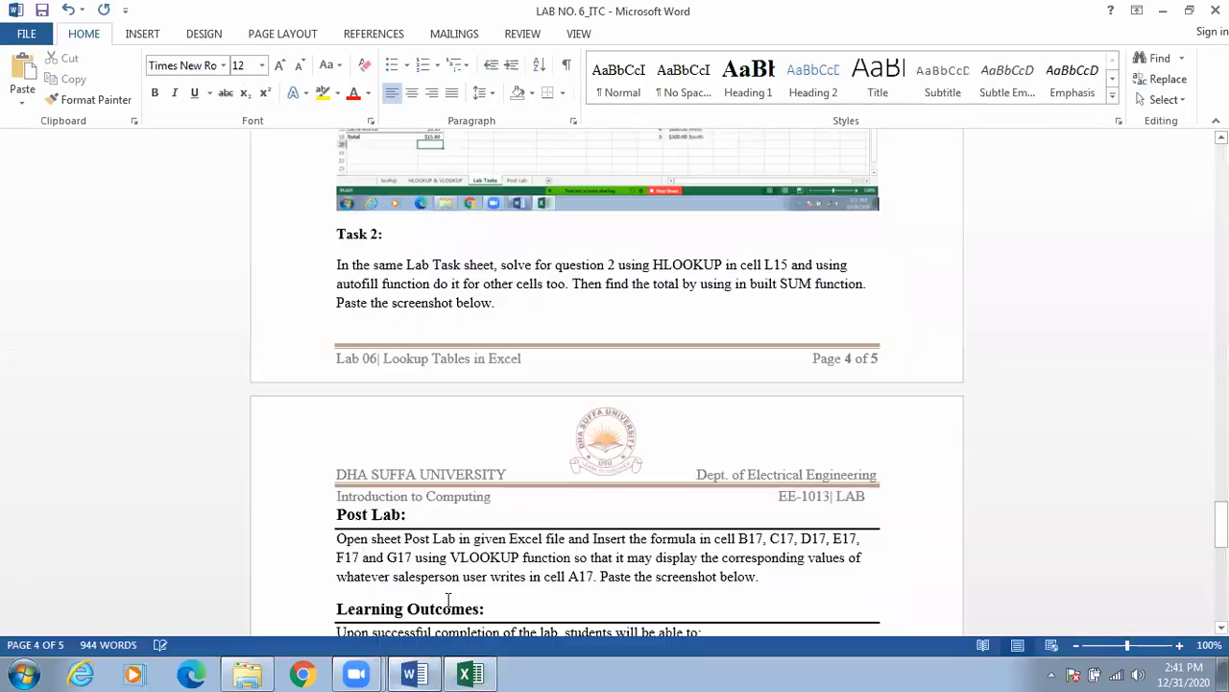
pyautogui.moveTo(1221, 524); pyautogui.dragTo(1220, 379)
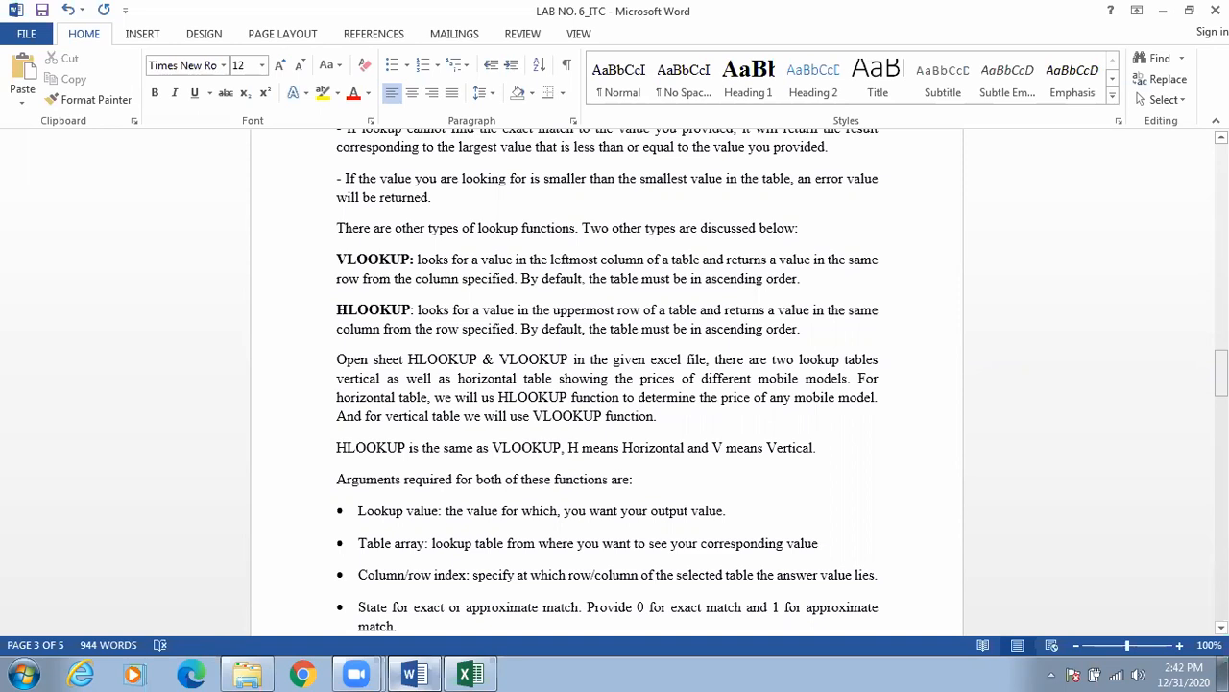
pyautogui.click(471, 674)
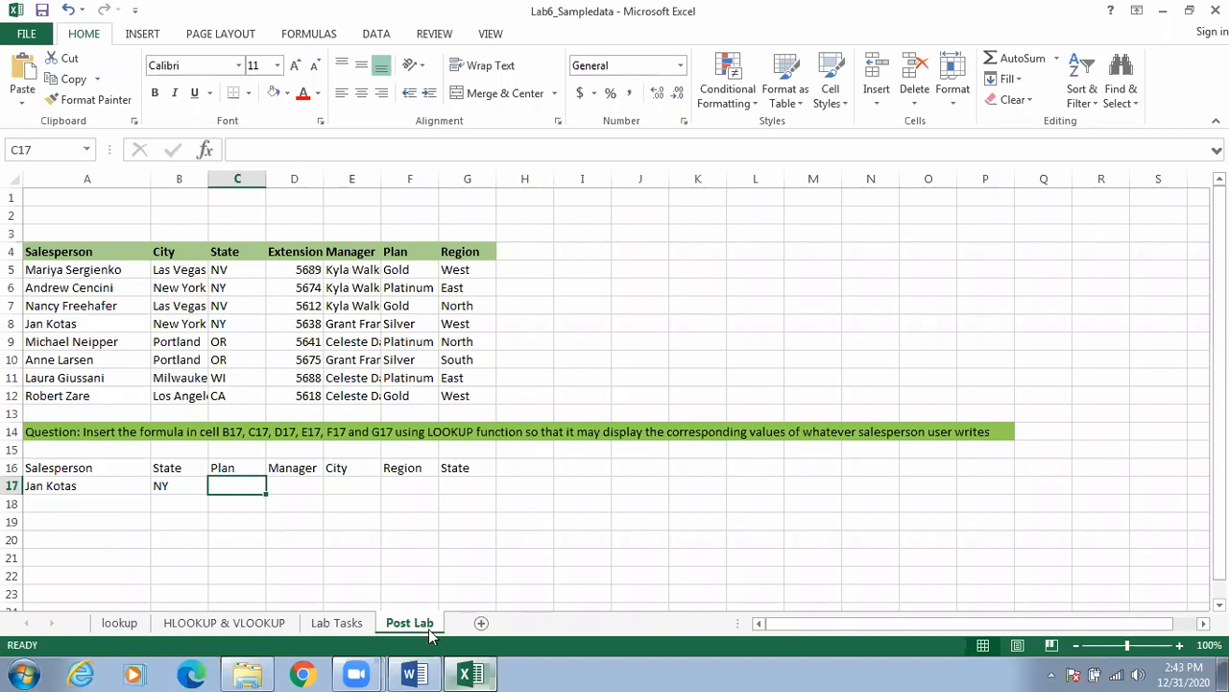
pyautogui.click(415, 673)
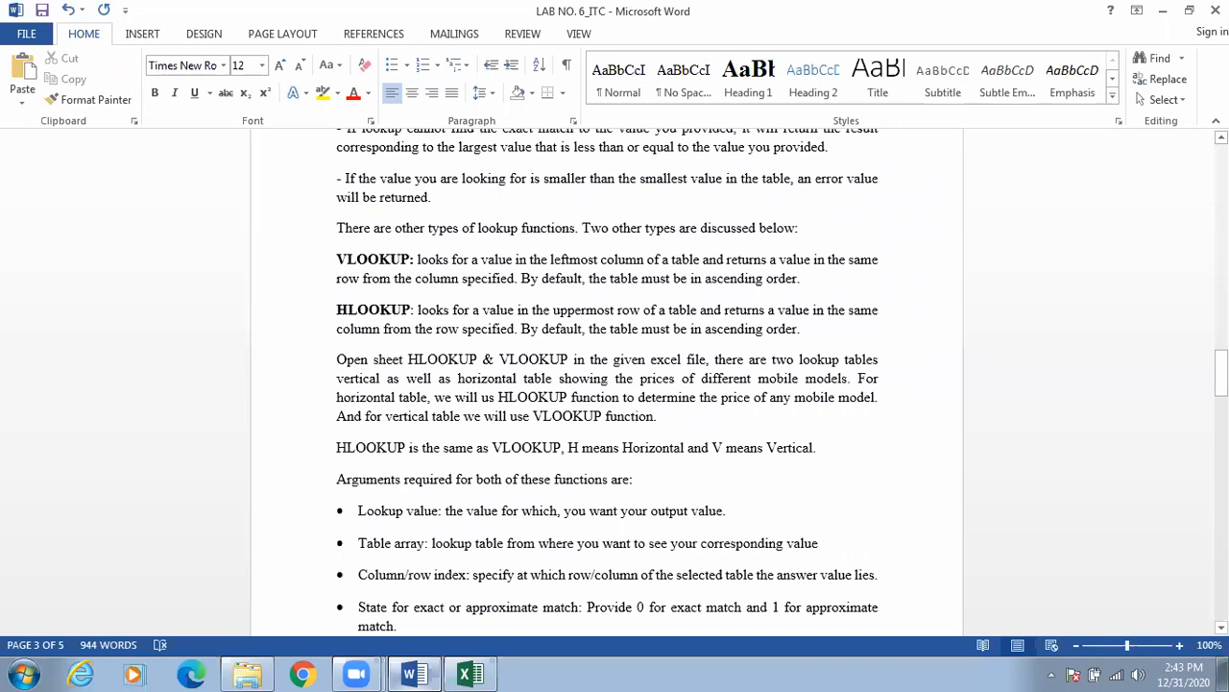
pyautogui.moveTo(1221, 373); pyautogui.dragTo(1221, 359)
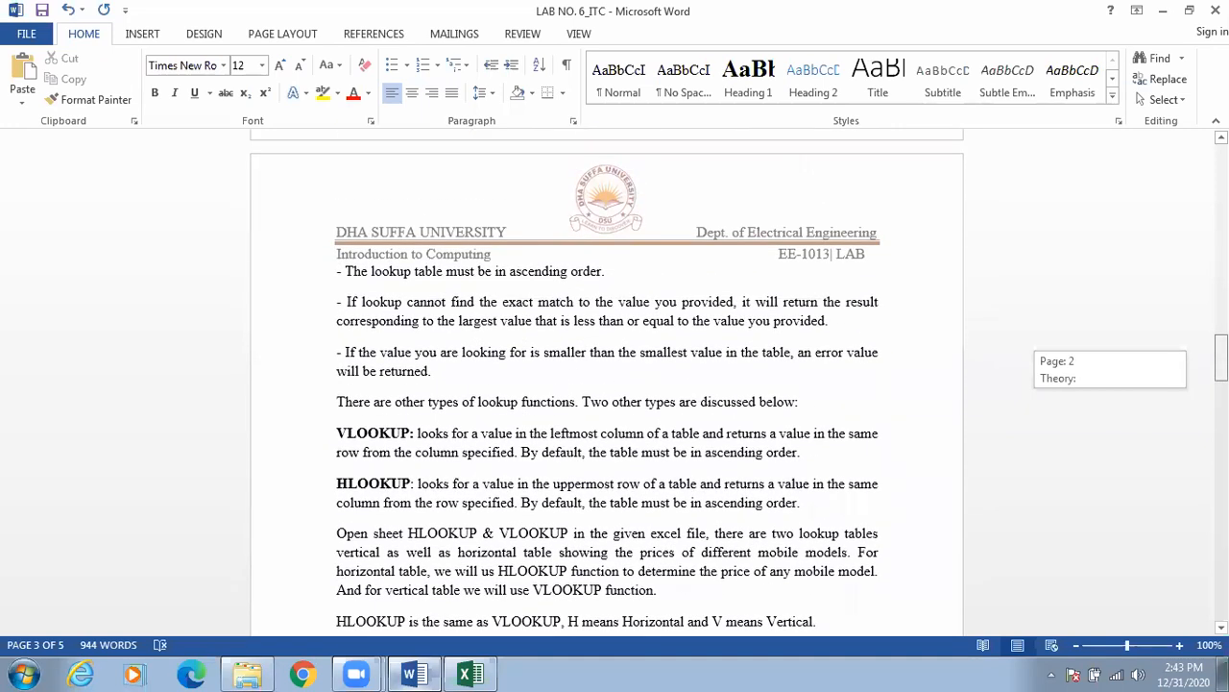
pyautogui.moveTo(1220, 359); pyautogui.dragTo(1221, 356)
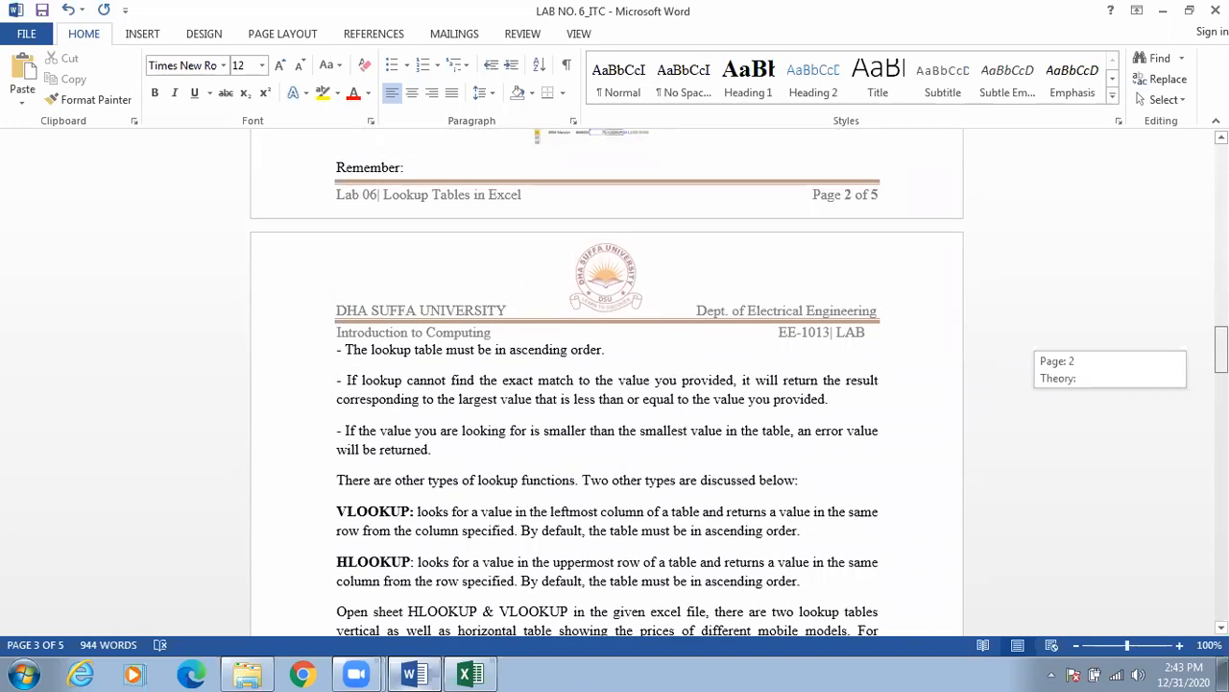
pyautogui.moveTo(1221, 355); pyautogui.dragTo(1221, 363)
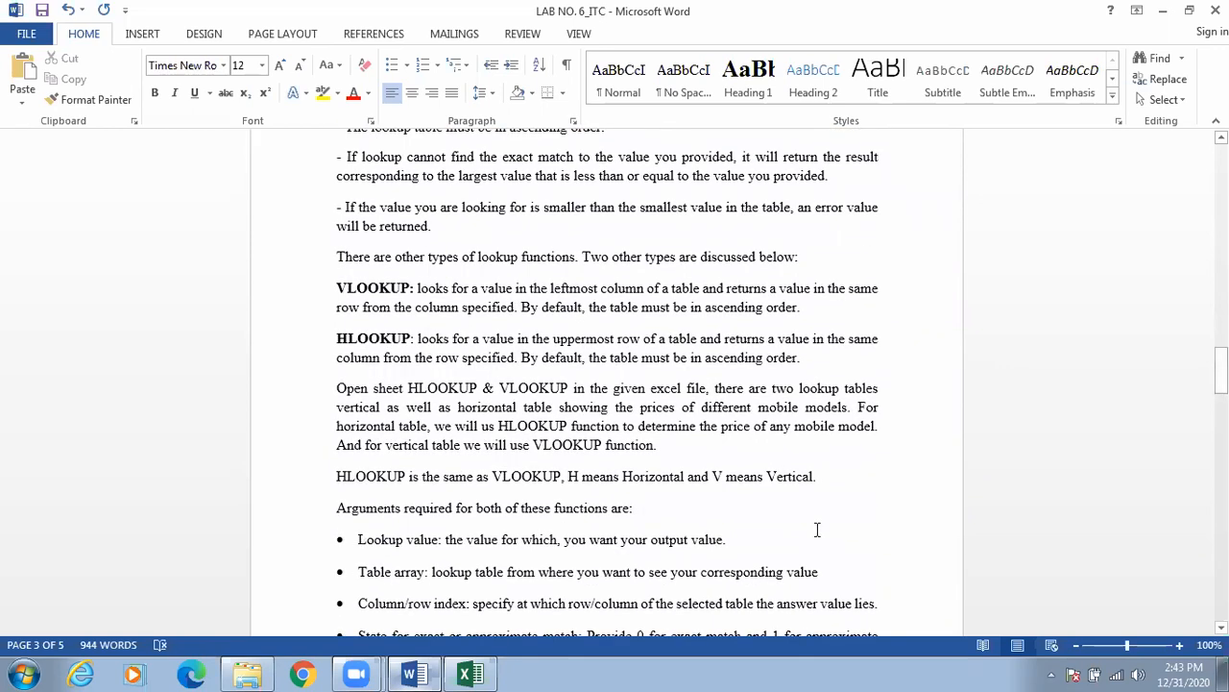
# Return to Excel and close the Lab6_Sampledata workbook without saving its changes.
pyautogui.click(469, 673)
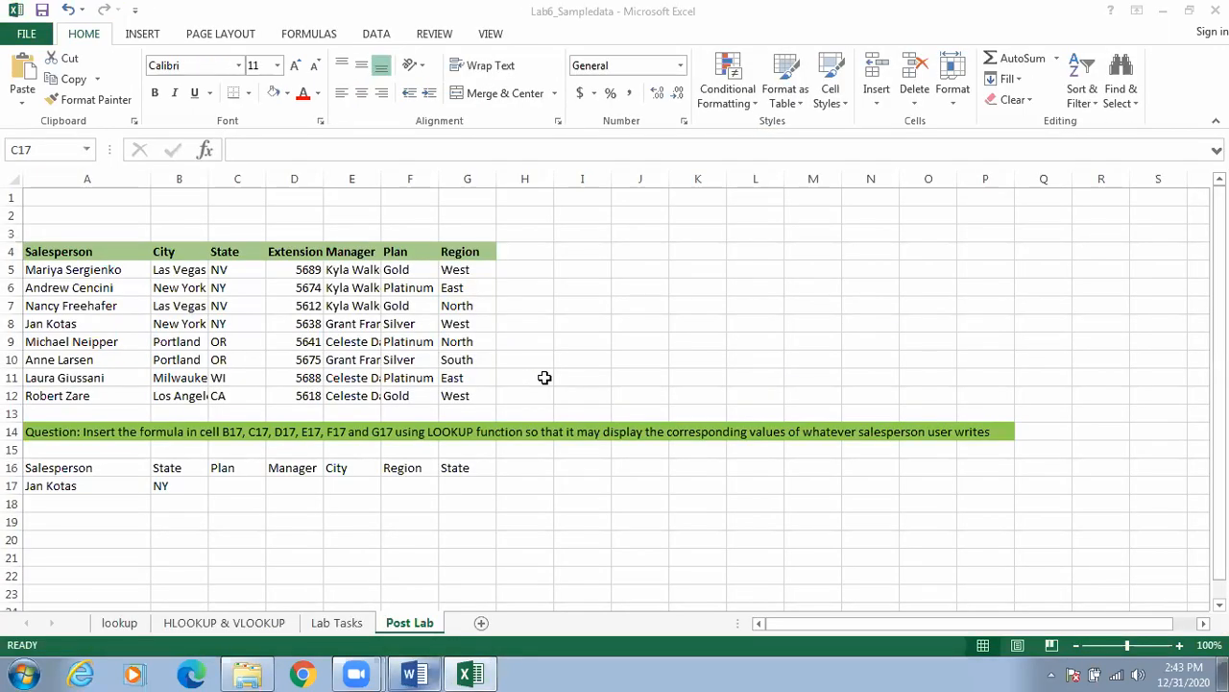
pyautogui.click(1215, 10)
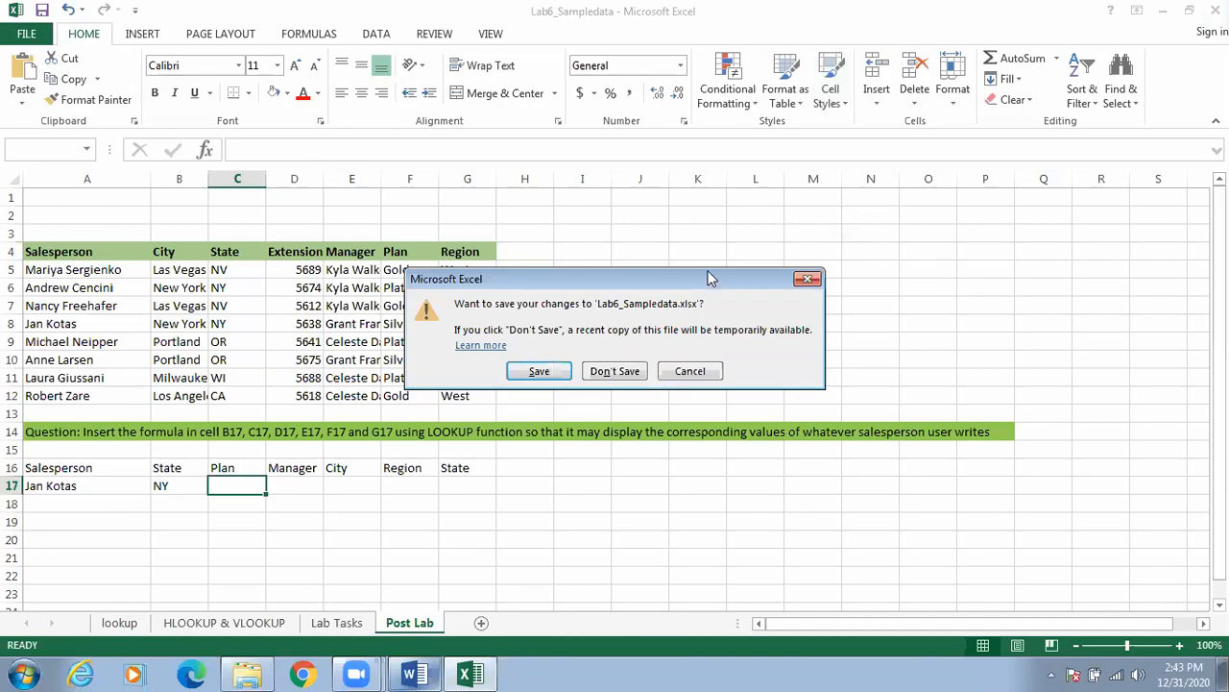
pyautogui.click(603, 372)
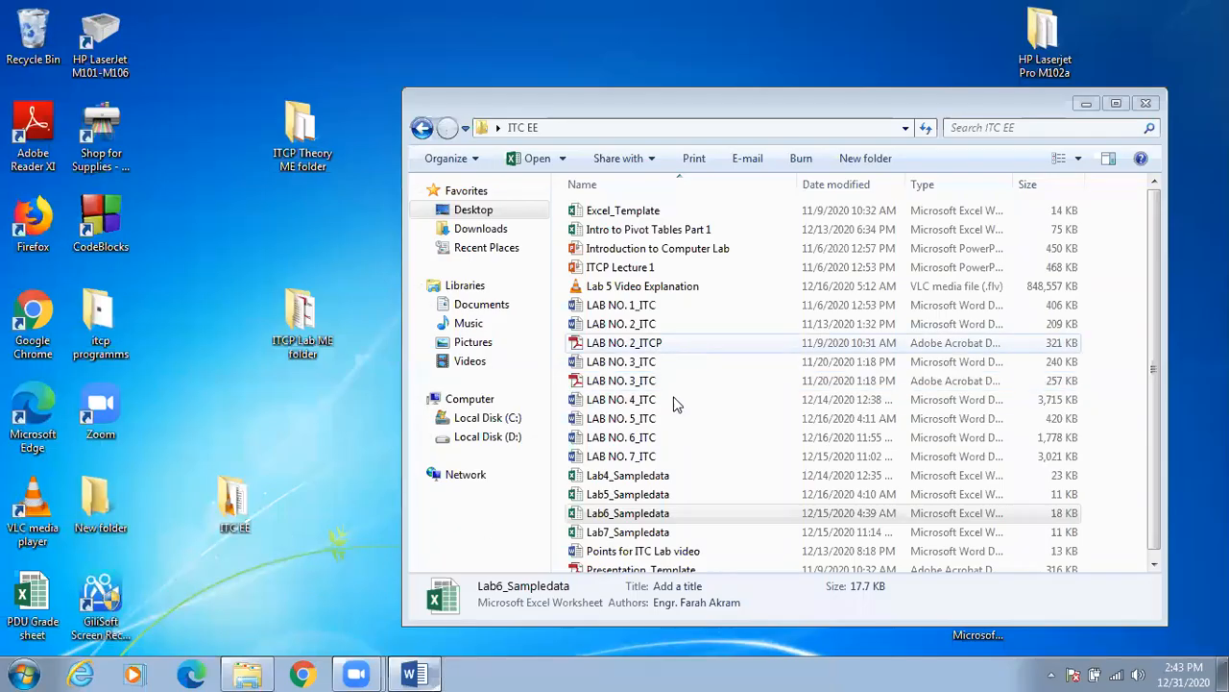
# Open the LAB NO. 7_ITC document from the ITC EE folder and close LAB NO. 6_ITC without saving its changes.
pyautogui.doubleClick(659, 458)
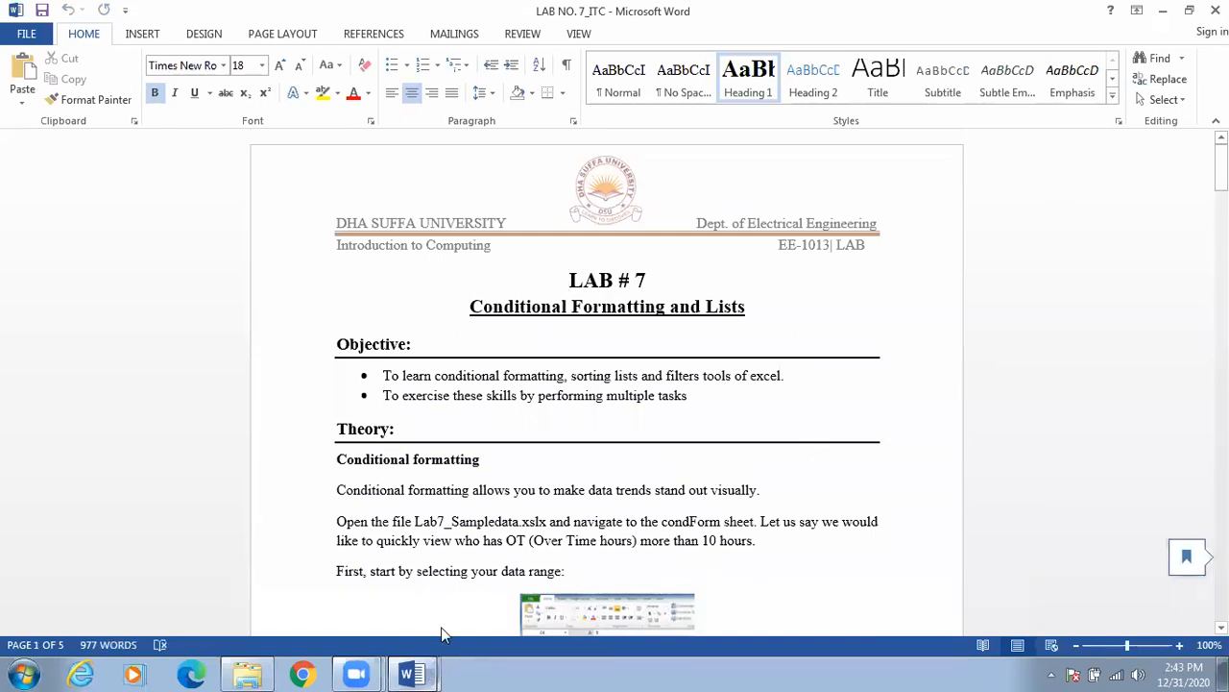
pyautogui.click(411, 674)
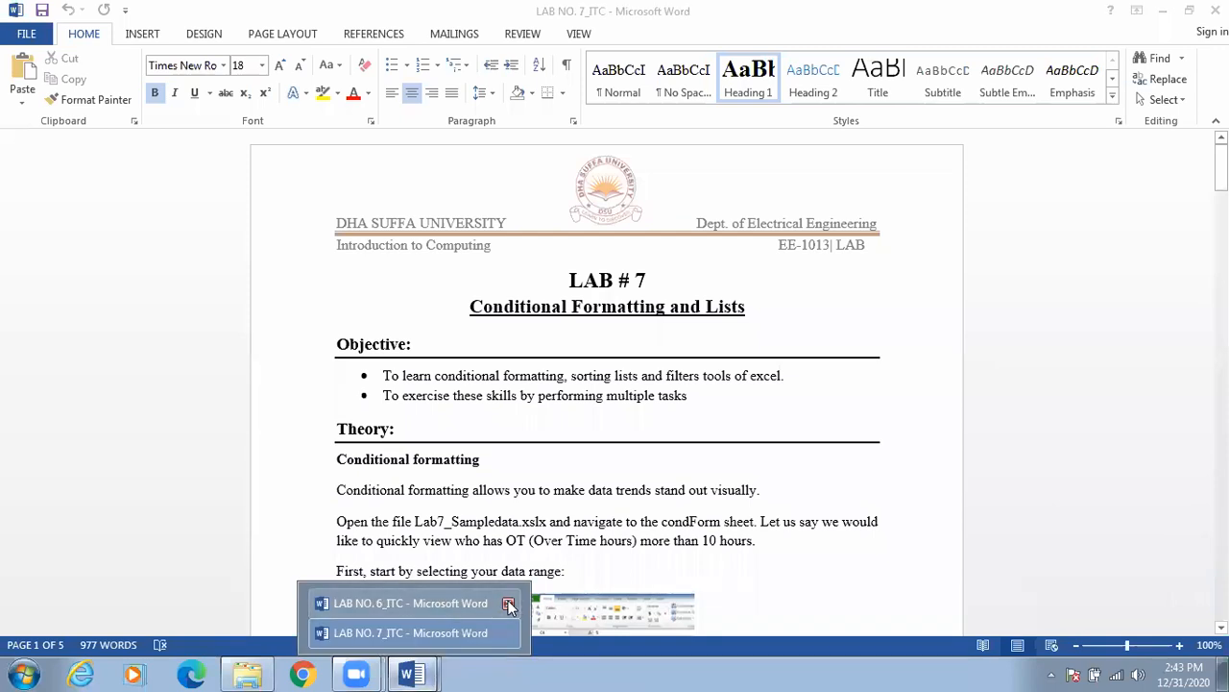
pyautogui.click(509, 604)
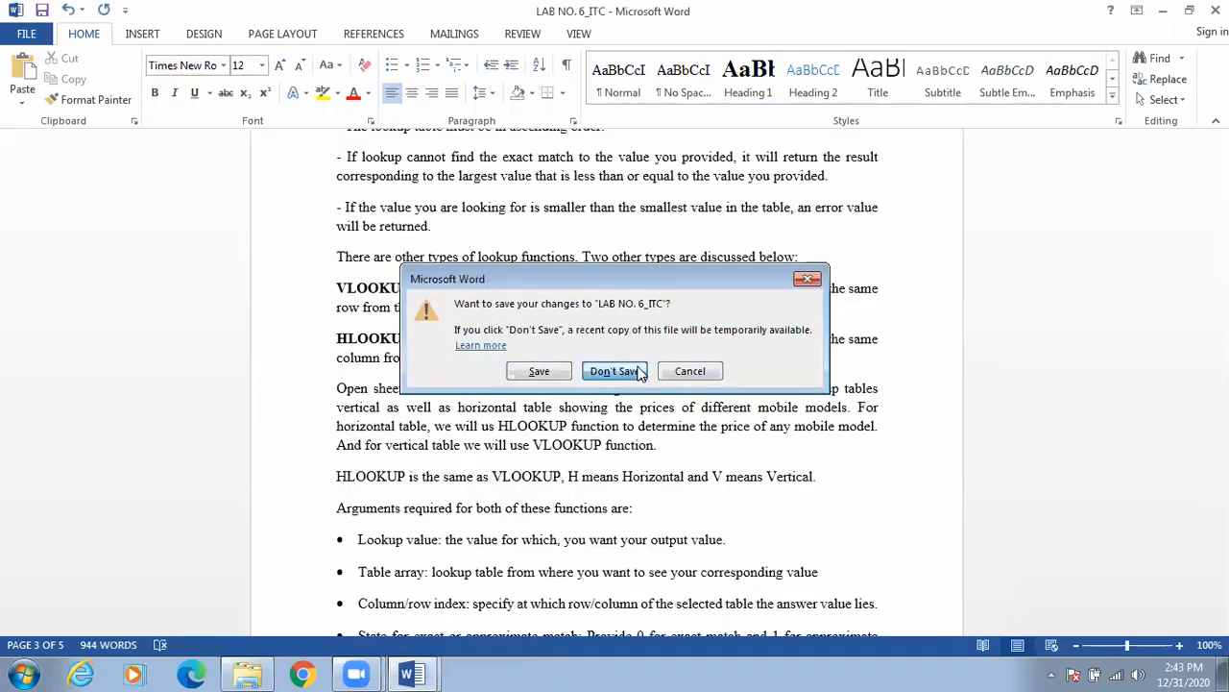
pyautogui.click(615, 371)
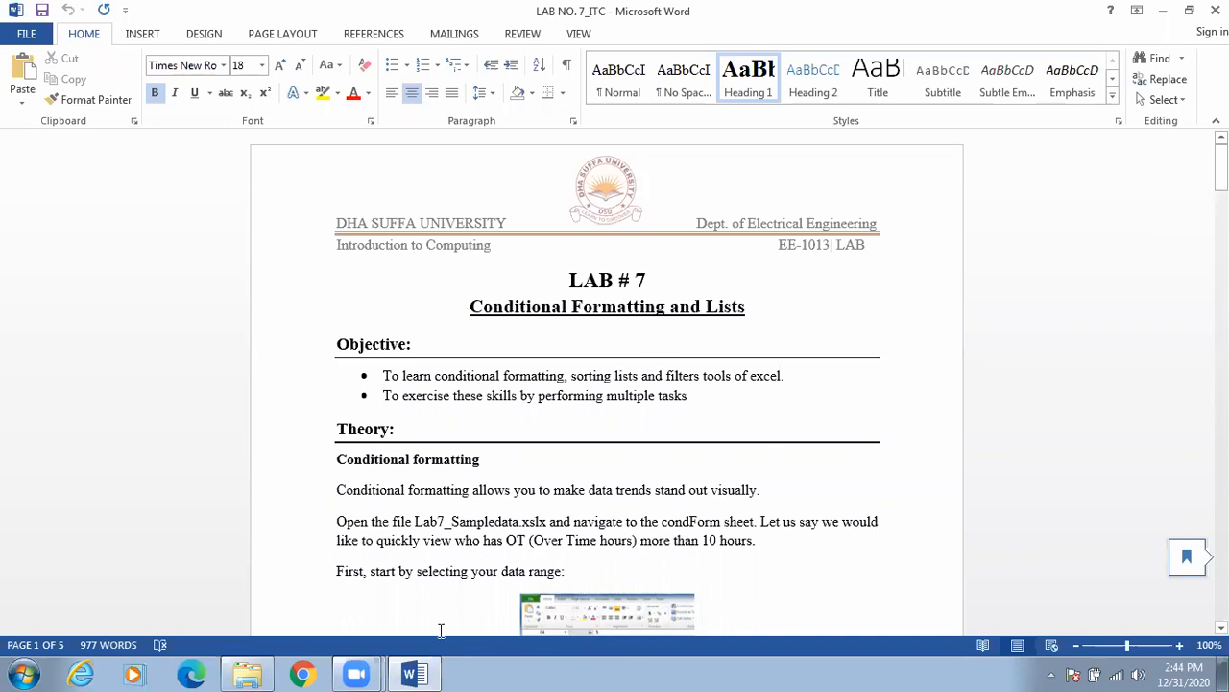
# Open the Lab7_Sampledata workbook from the ITC EE folder and show its condForm sheet.
pyautogui.click(254, 672)
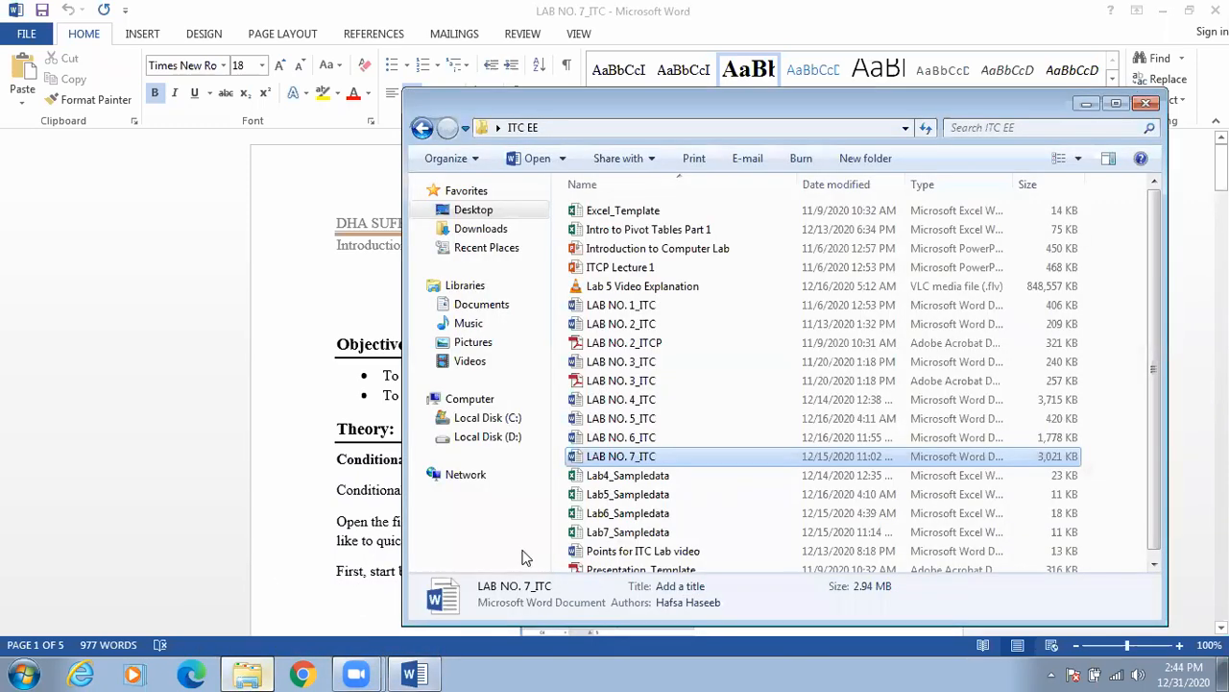
pyautogui.click(653, 533)
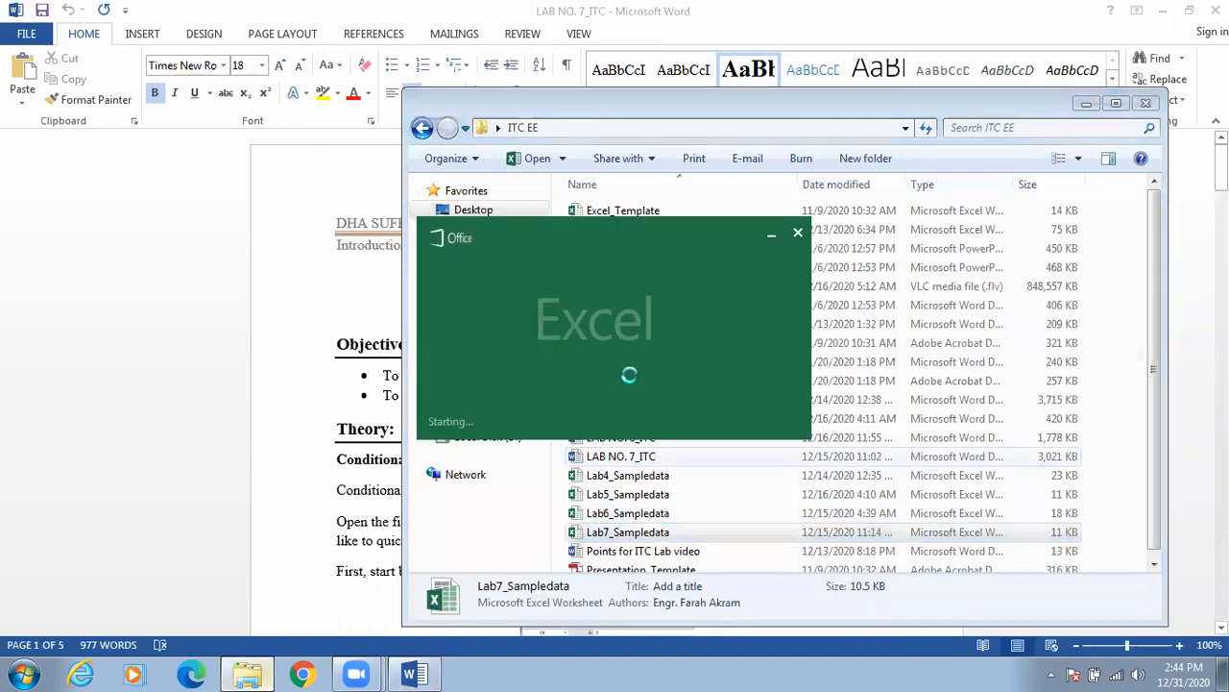
pyautogui.click(141, 624)
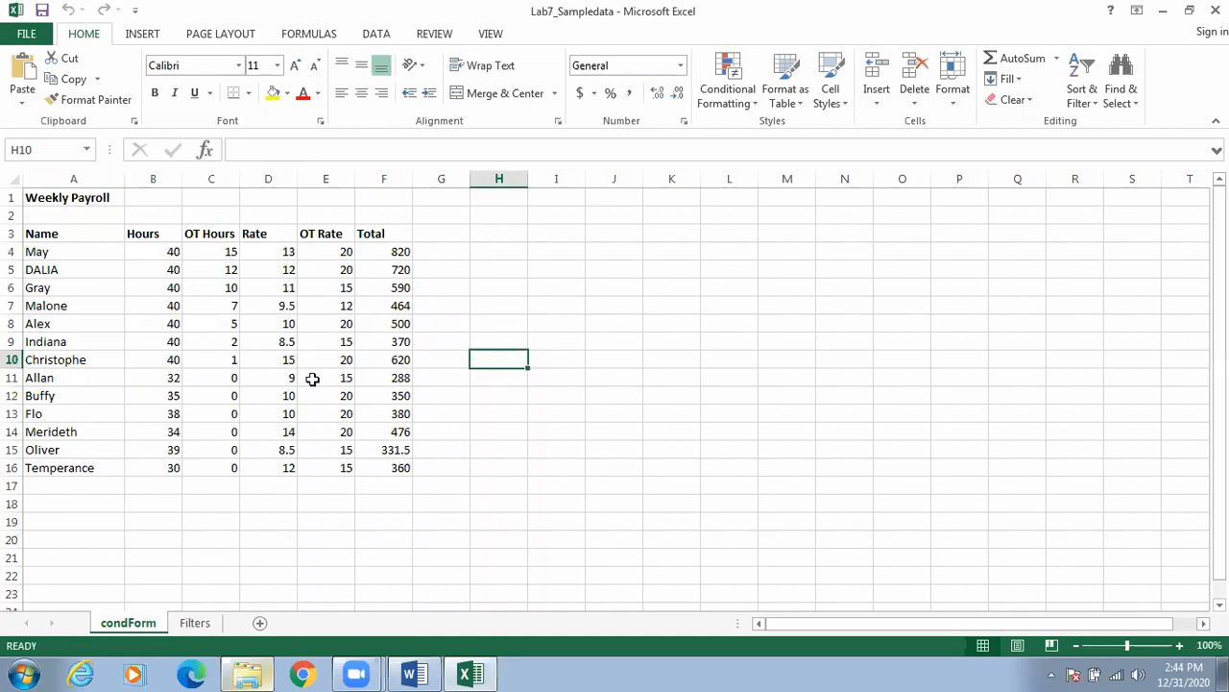
# Switch to the Word lab document, read the conditional formatting introduction on page 1, and return to the Excel workbook.
pyautogui.click(413, 674)
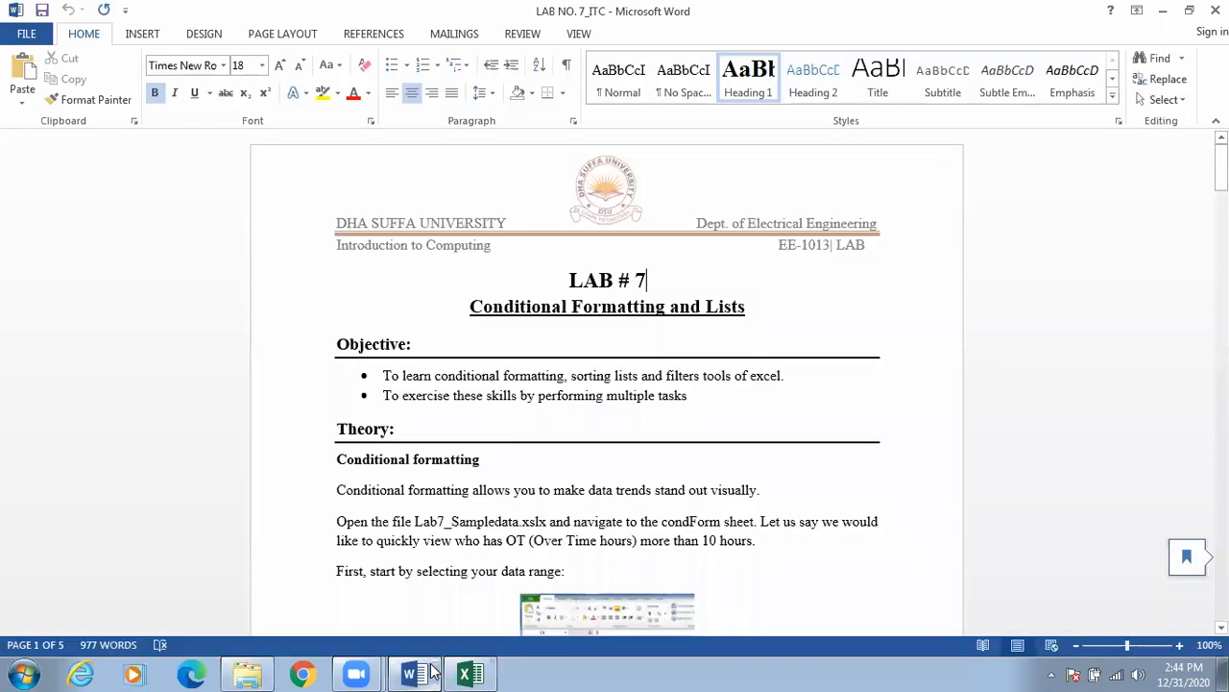
pyautogui.moveTo(1221, 168); pyautogui.dragTo(1221, 188)
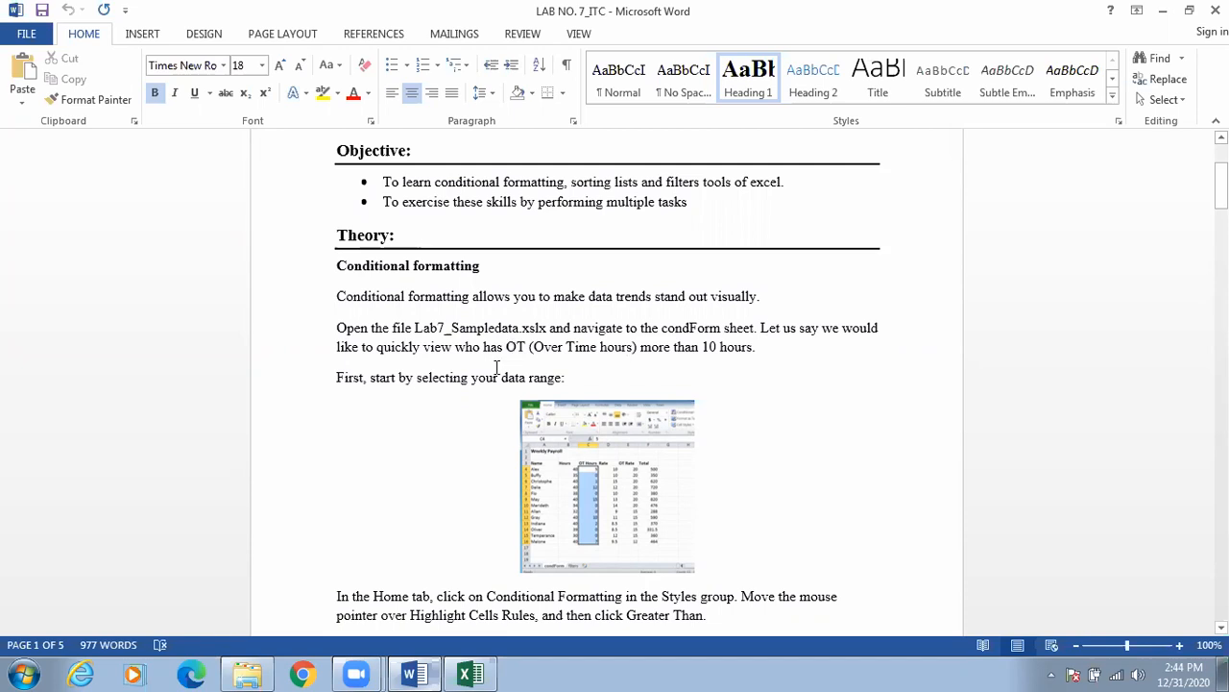
pyautogui.click(469, 674)
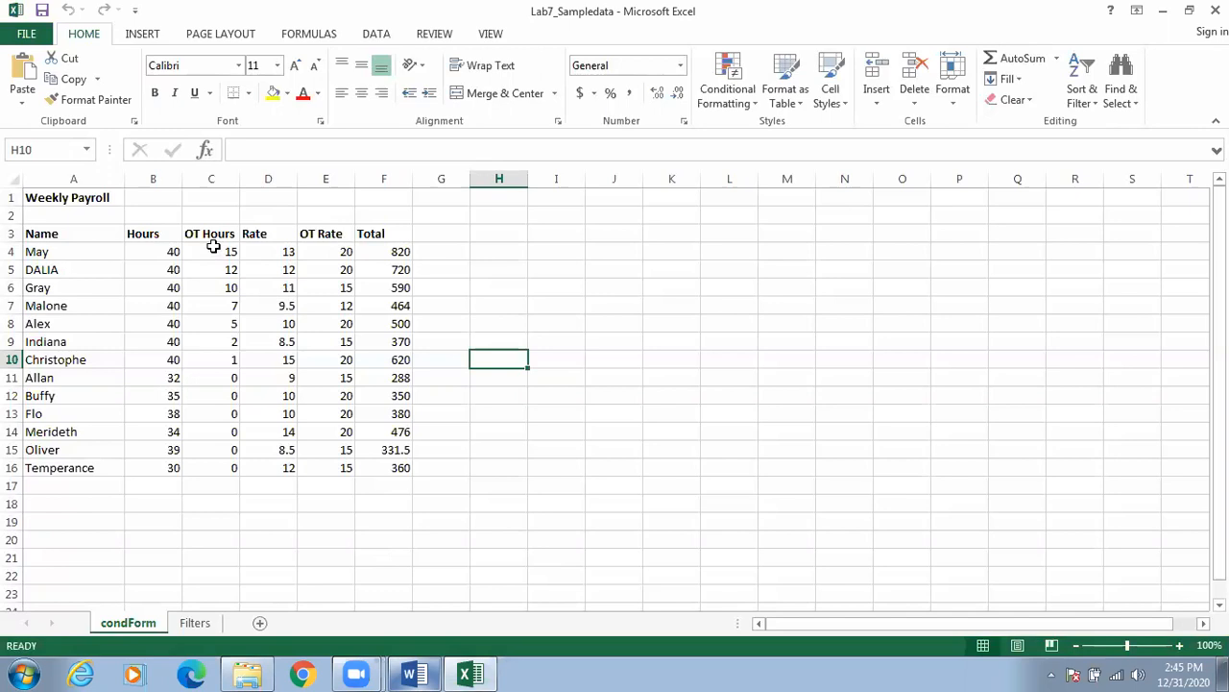
# Highlight OT Hours values in C4:C16 greater than 10 with Light Red Fill with Dark Red Text.
pyautogui.moveTo(217, 246); pyautogui.dragTo(220, 464)
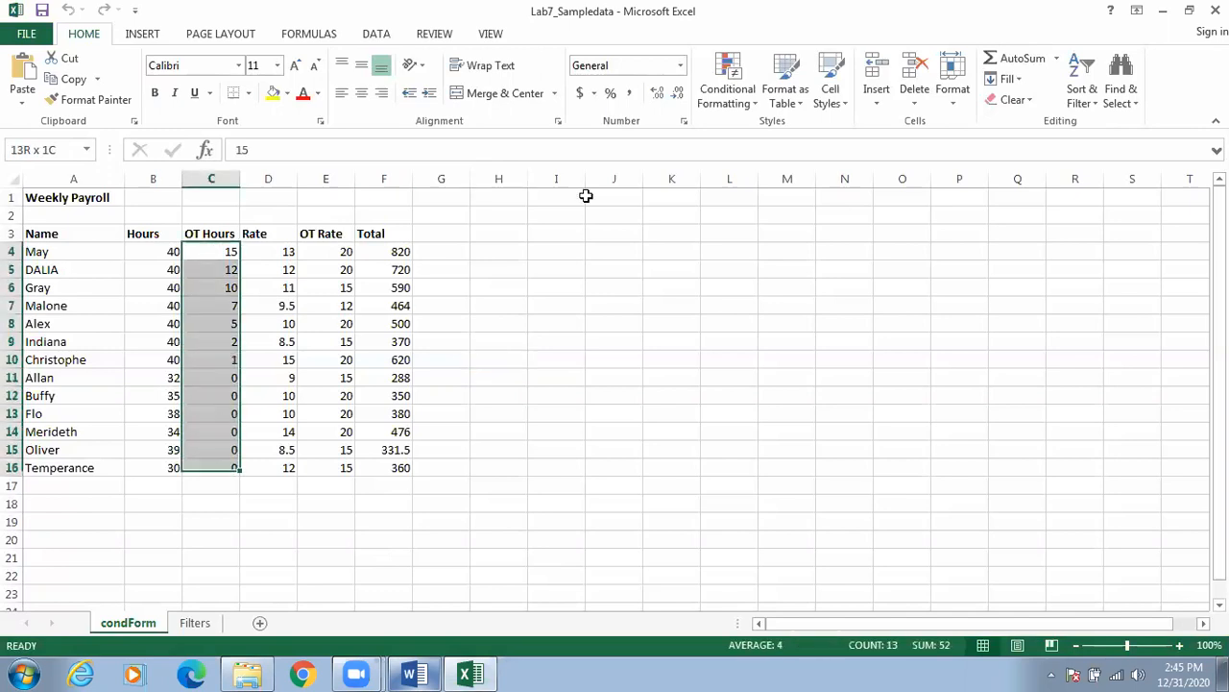
pyautogui.click(753, 97)
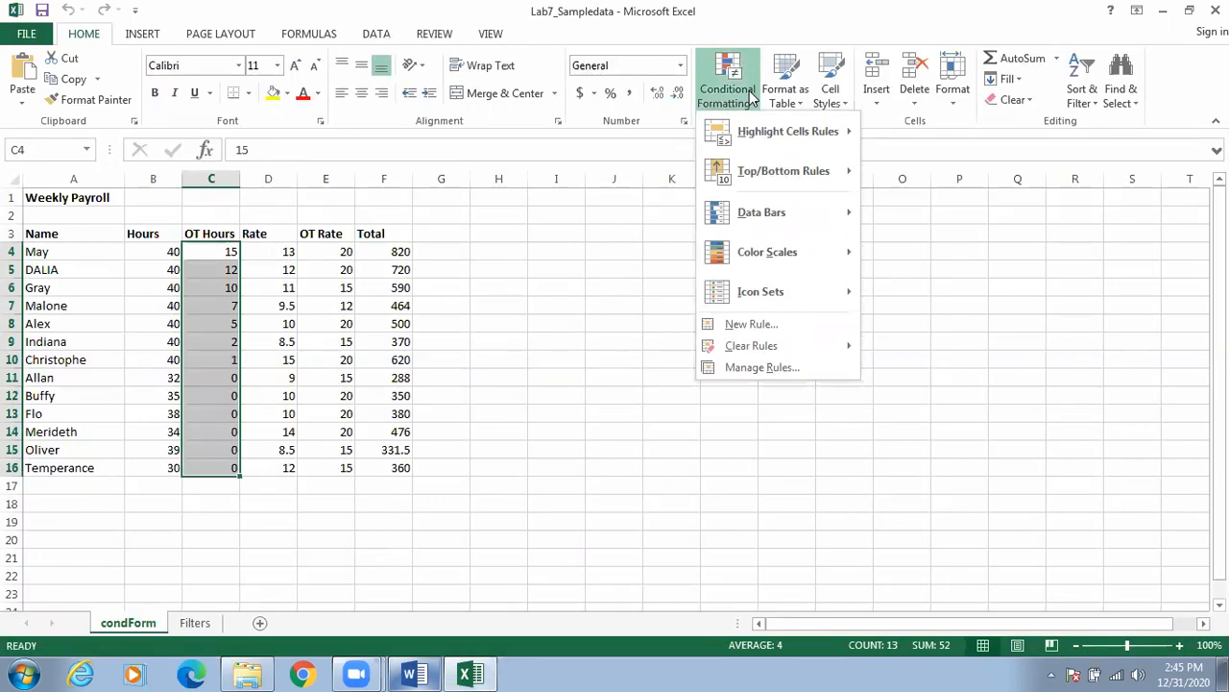
pyautogui.moveTo(785, 146)
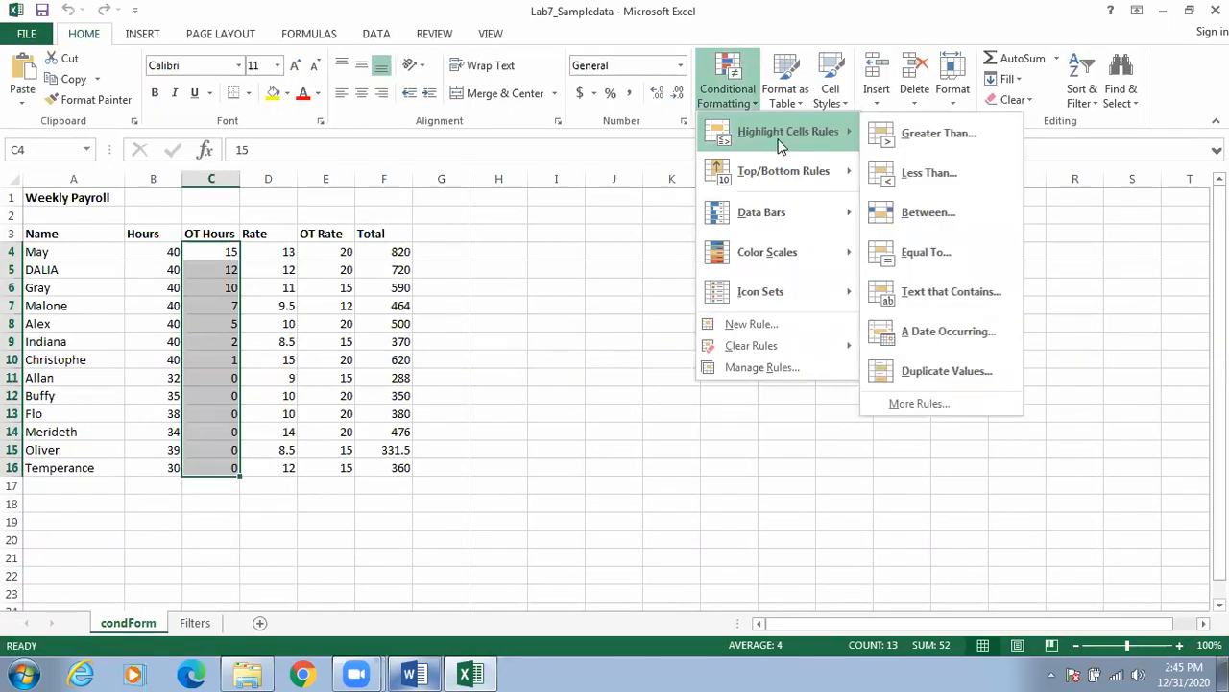
pyautogui.click(928, 137)
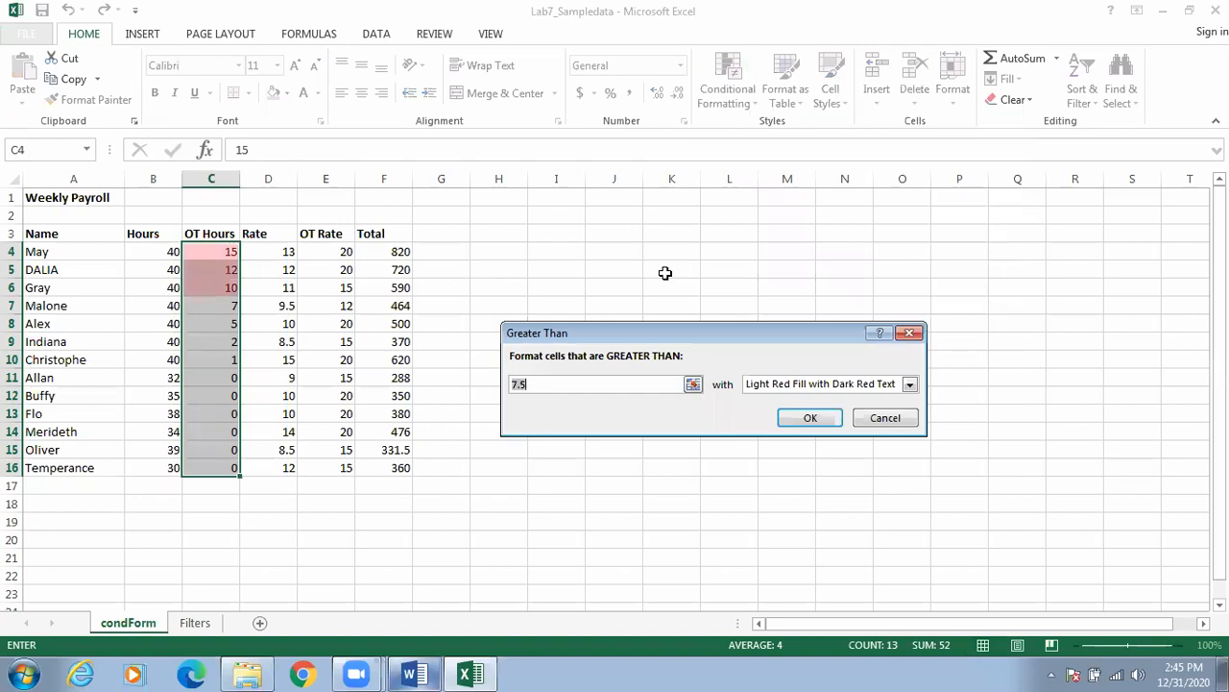
pyautogui.press('BackSpace')
pyautogui.write('10')
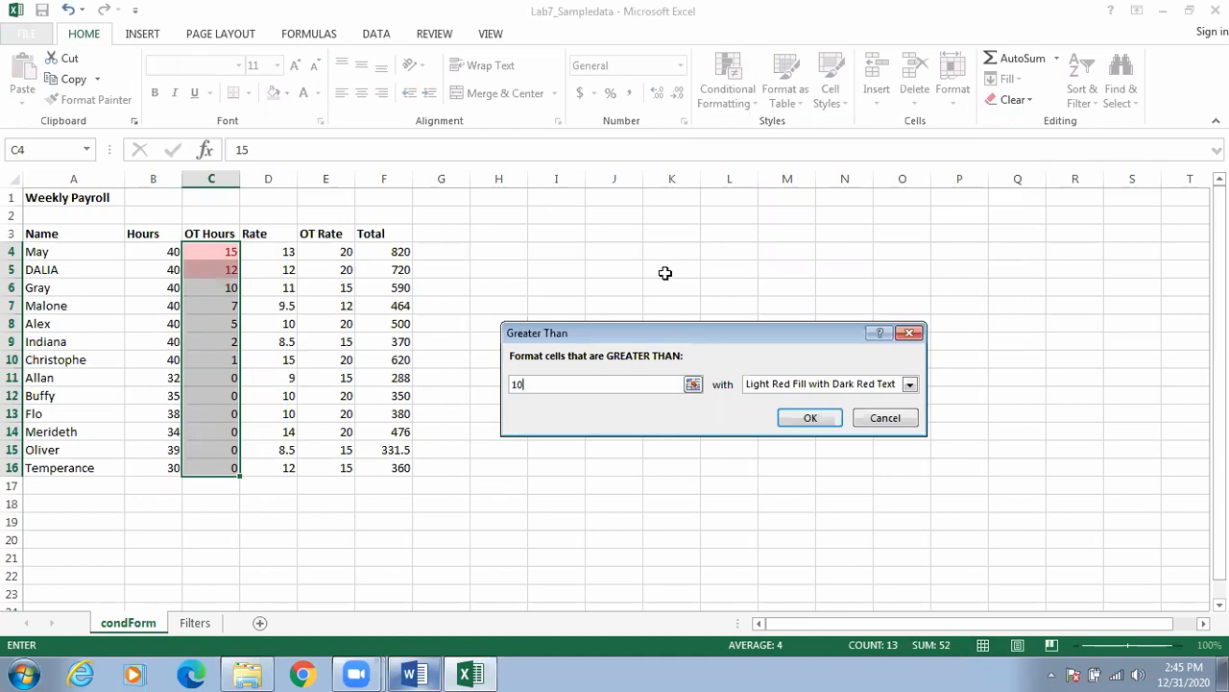
pyautogui.click(830, 424)
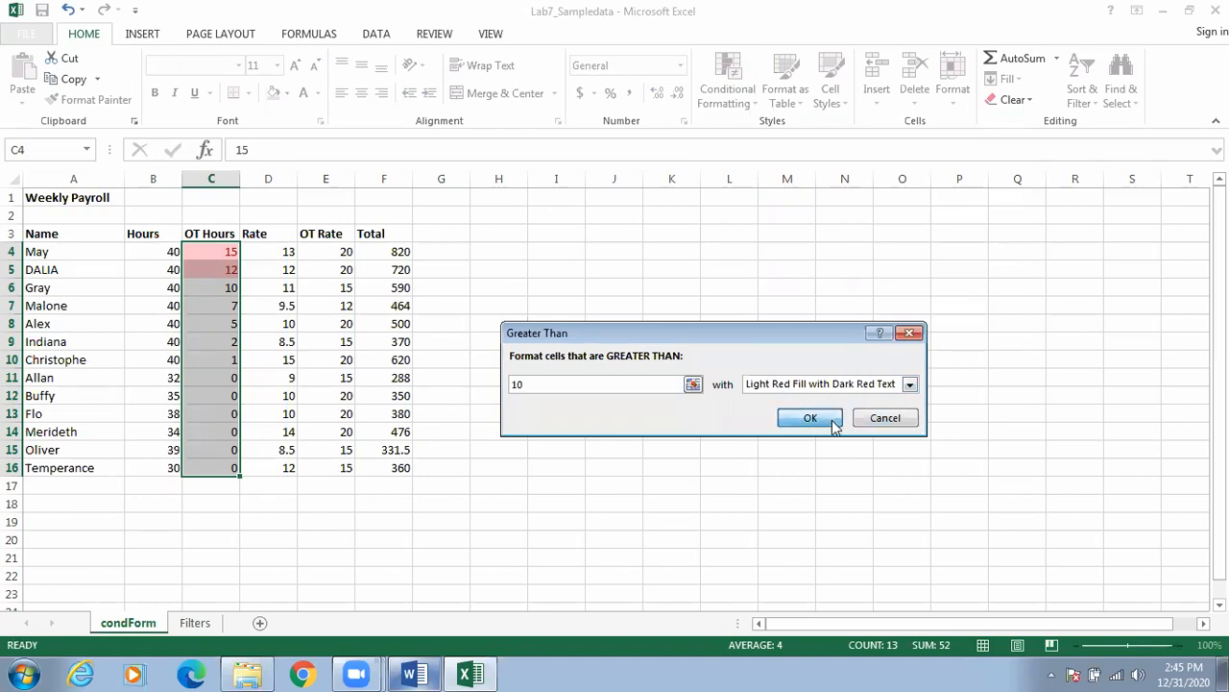
pyautogui.click(643, 335)
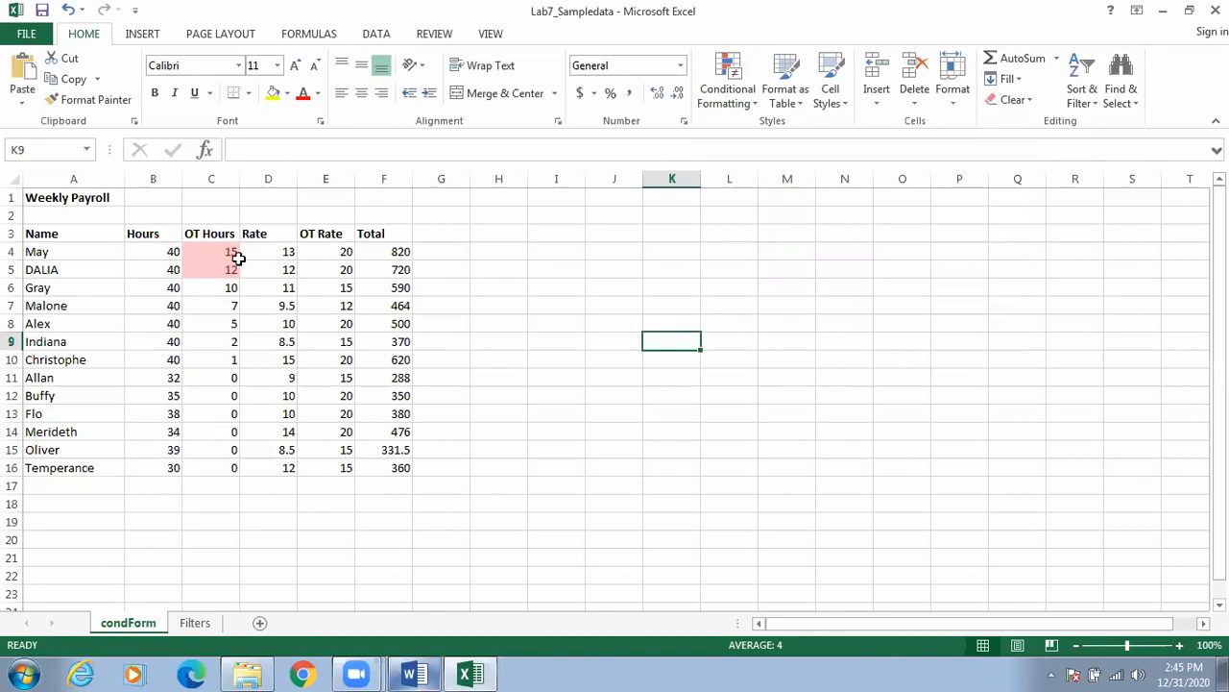
# Highlight OT Hours values in C4:C16 between 0 and 1 with Green Fill with Dark Green Text.
pyautogui.moveTo(213, 252); pyautogui.dragTo(215, 467)
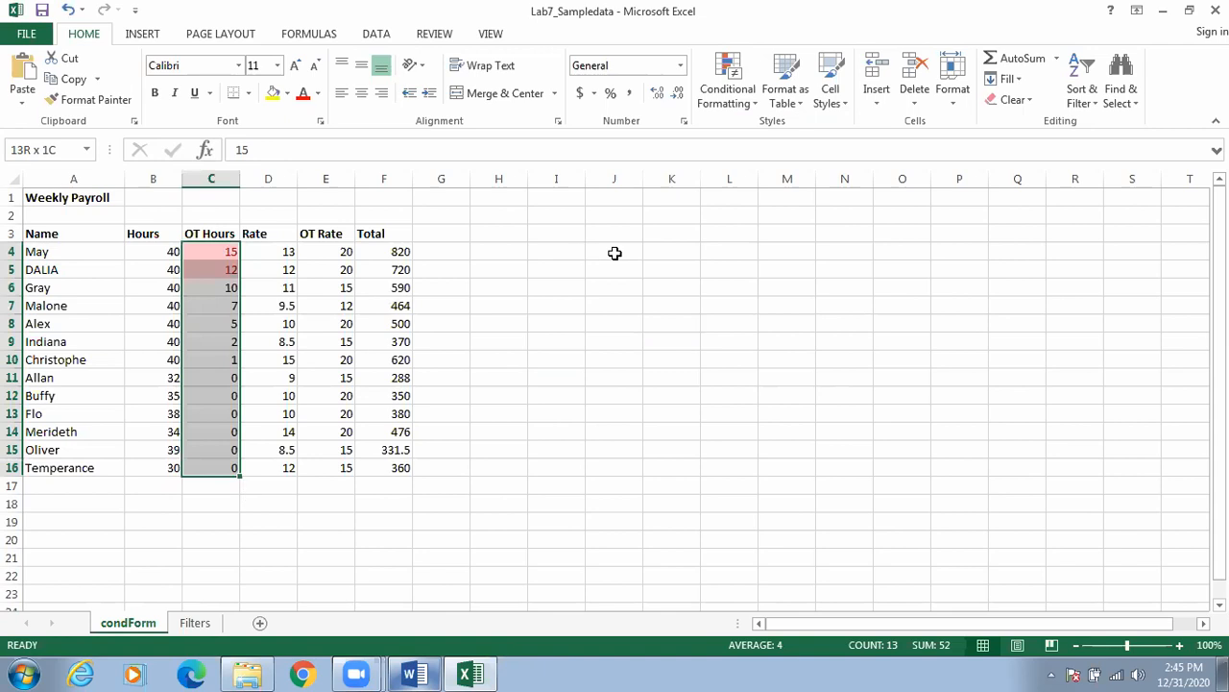
pyautogui.click(754, 96)
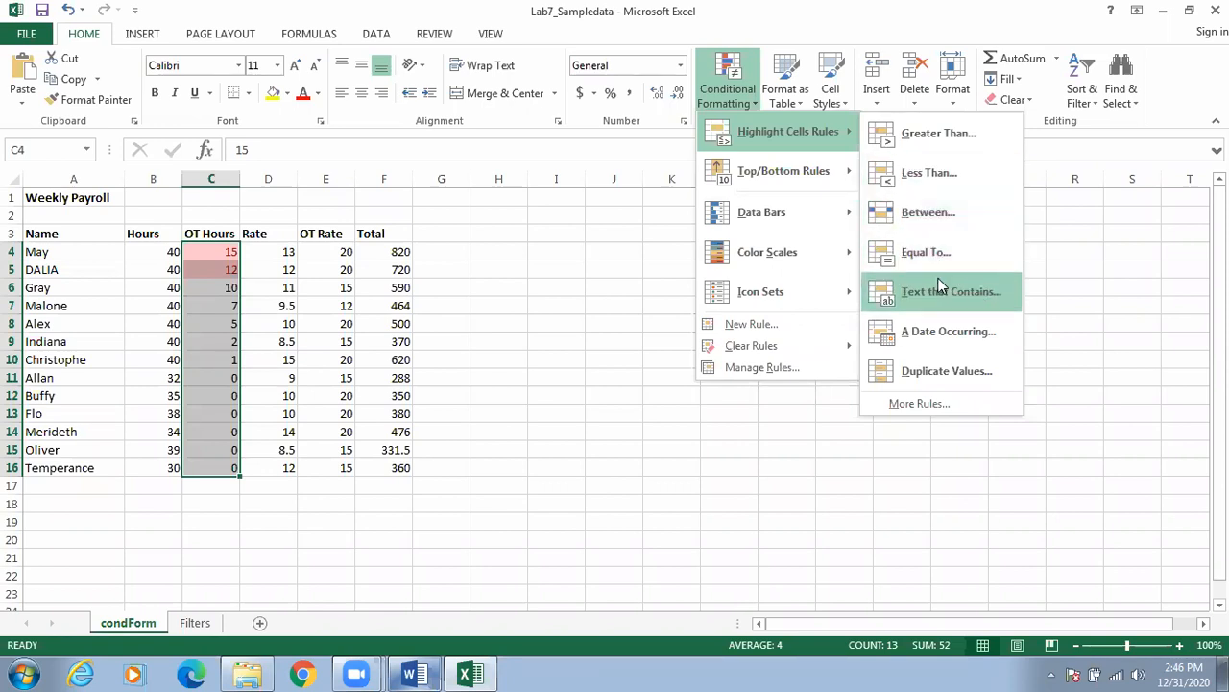
pyautogui.click(939, 223)
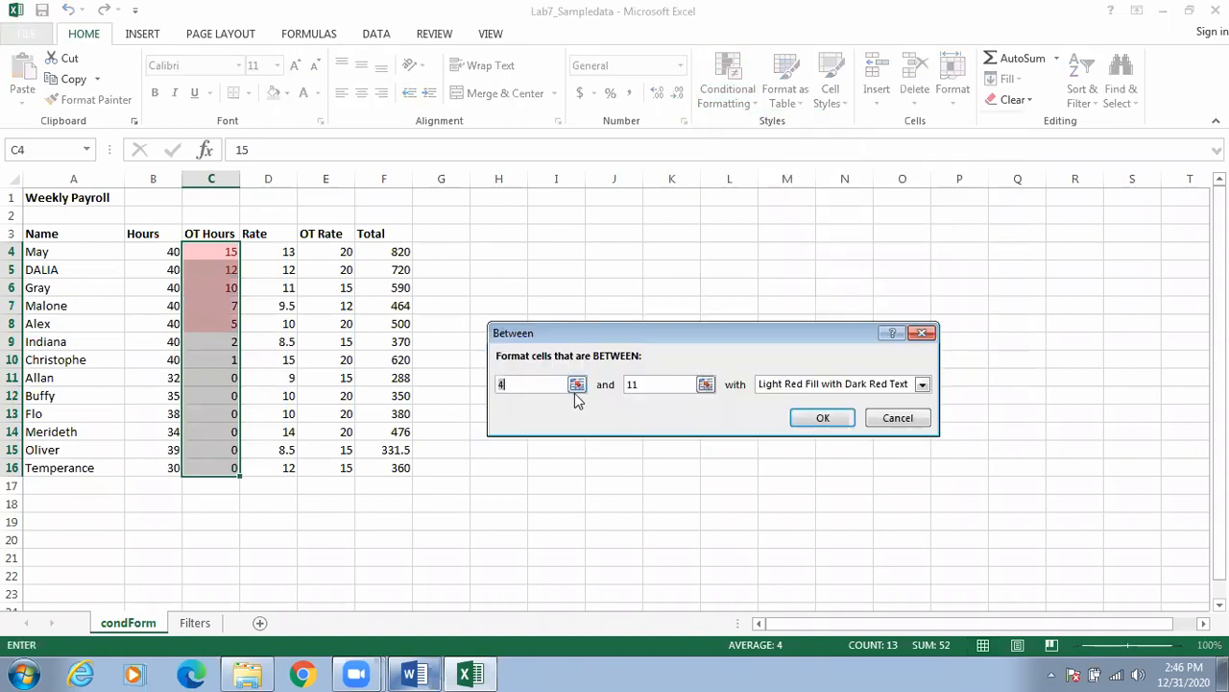
pyautogui.press('BackSpace')
pyautogui.write('0')
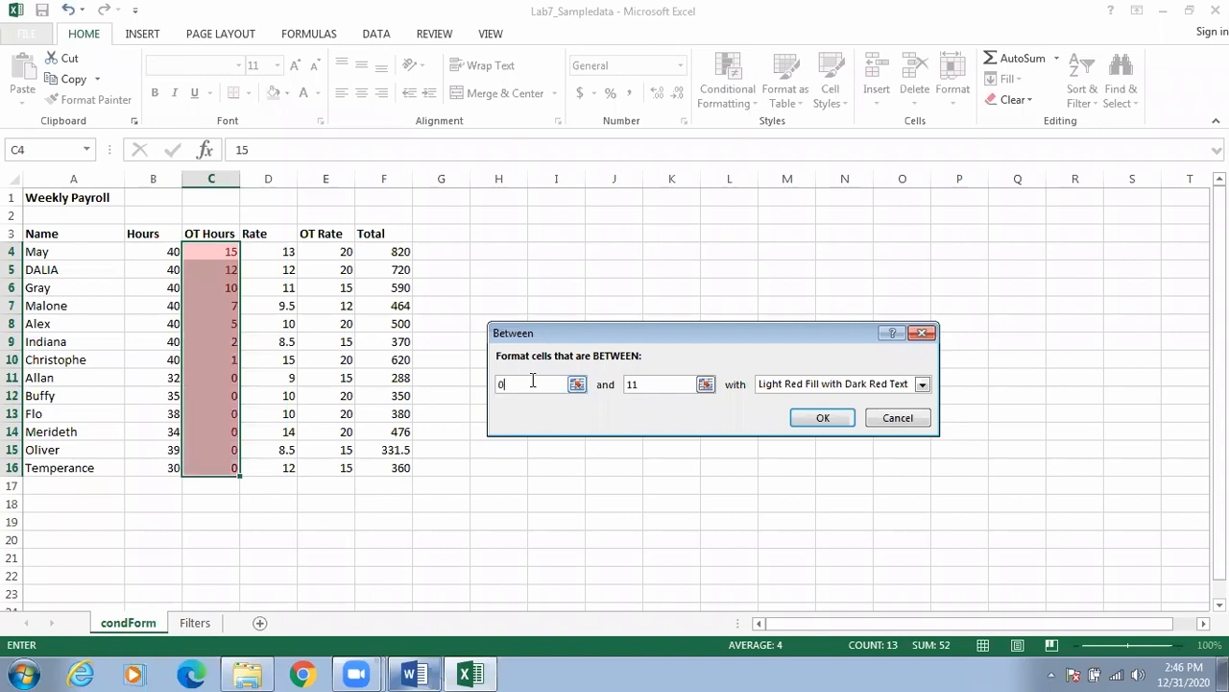
pyautogui.click(659, 384)
pyautogui.press('BackSpace')
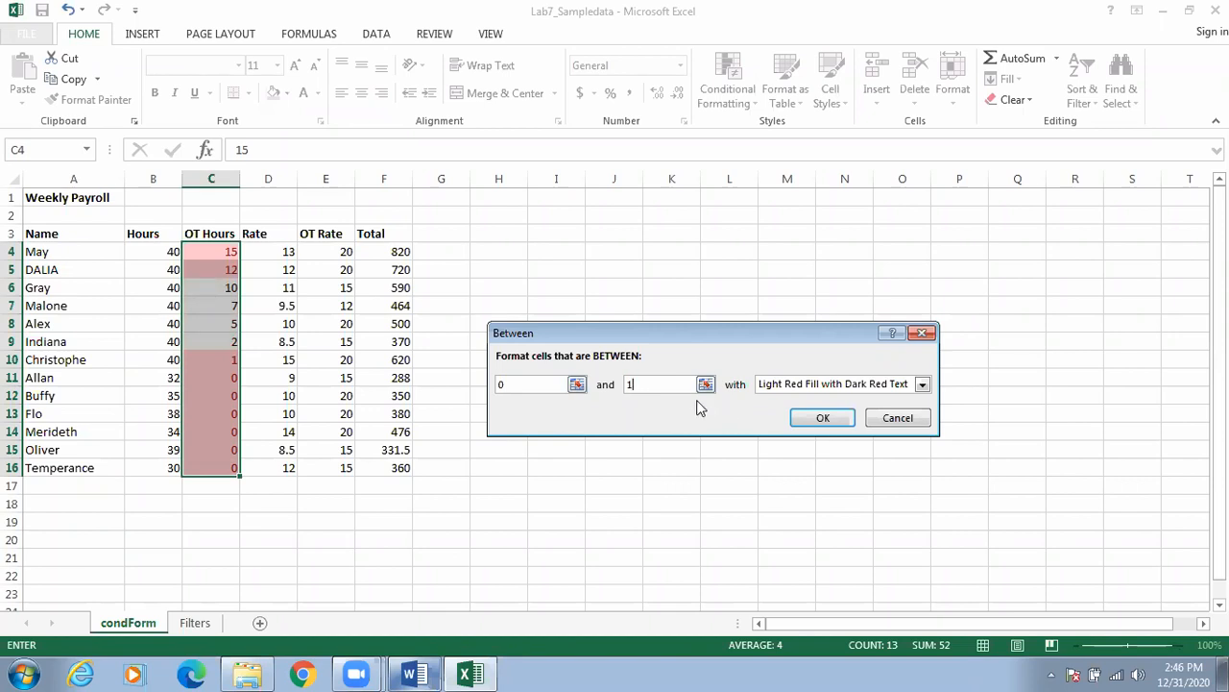
pyautogui.click(922, 384)
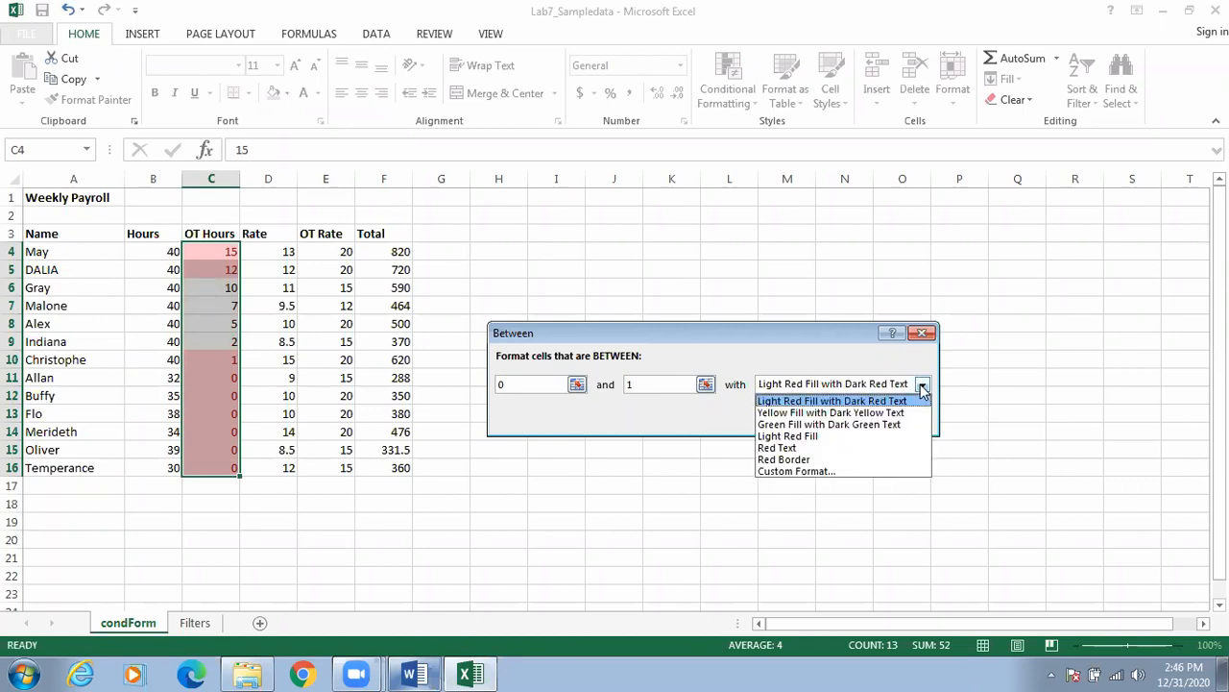
pyautogui.click(832, 425)
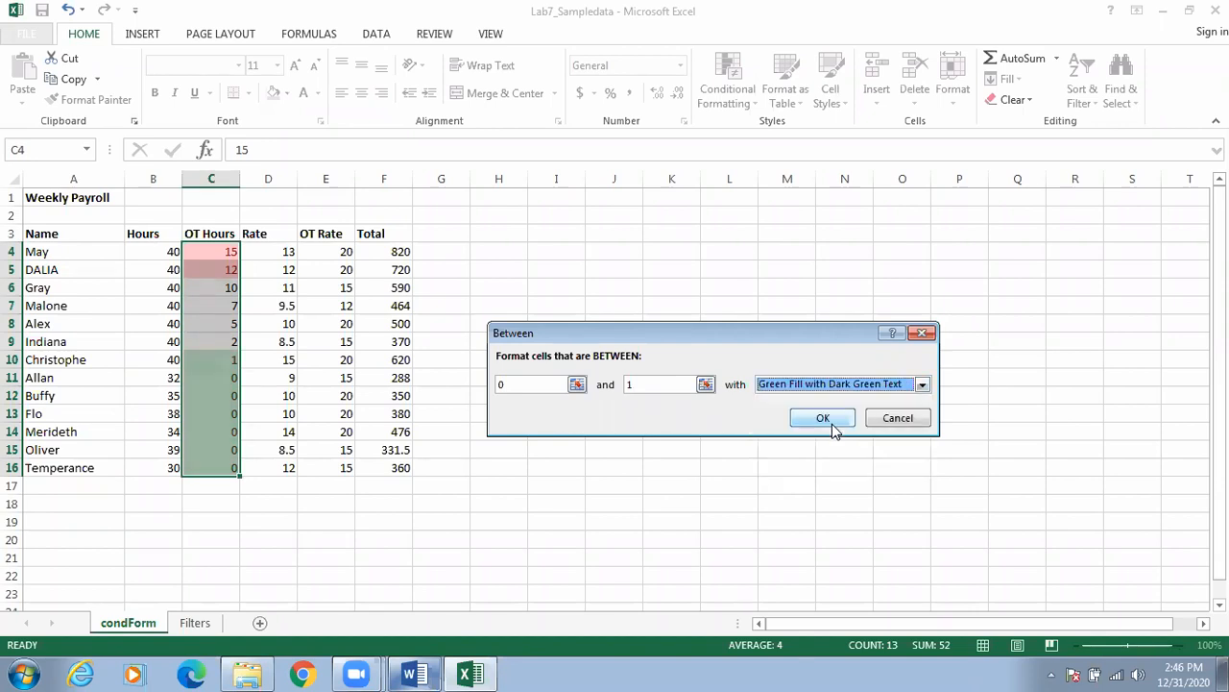
pyautogui.click(828, 421)
pyautogui.click(829, 422)
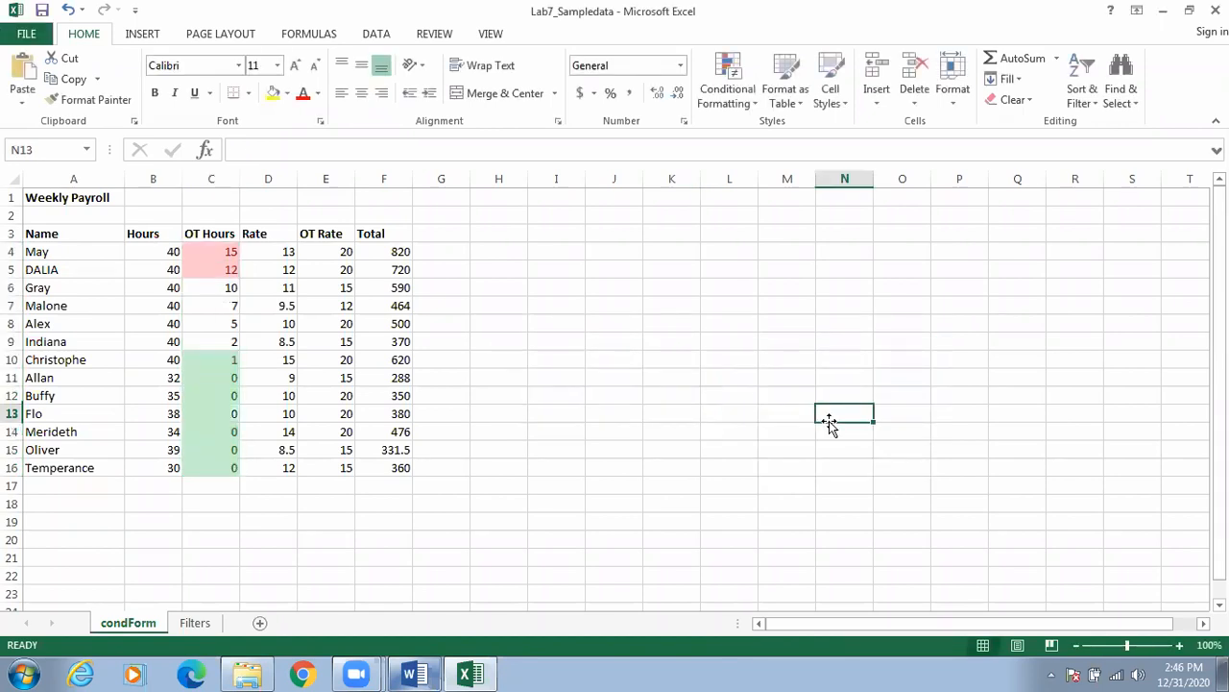
pyautogui.click(704, 357)
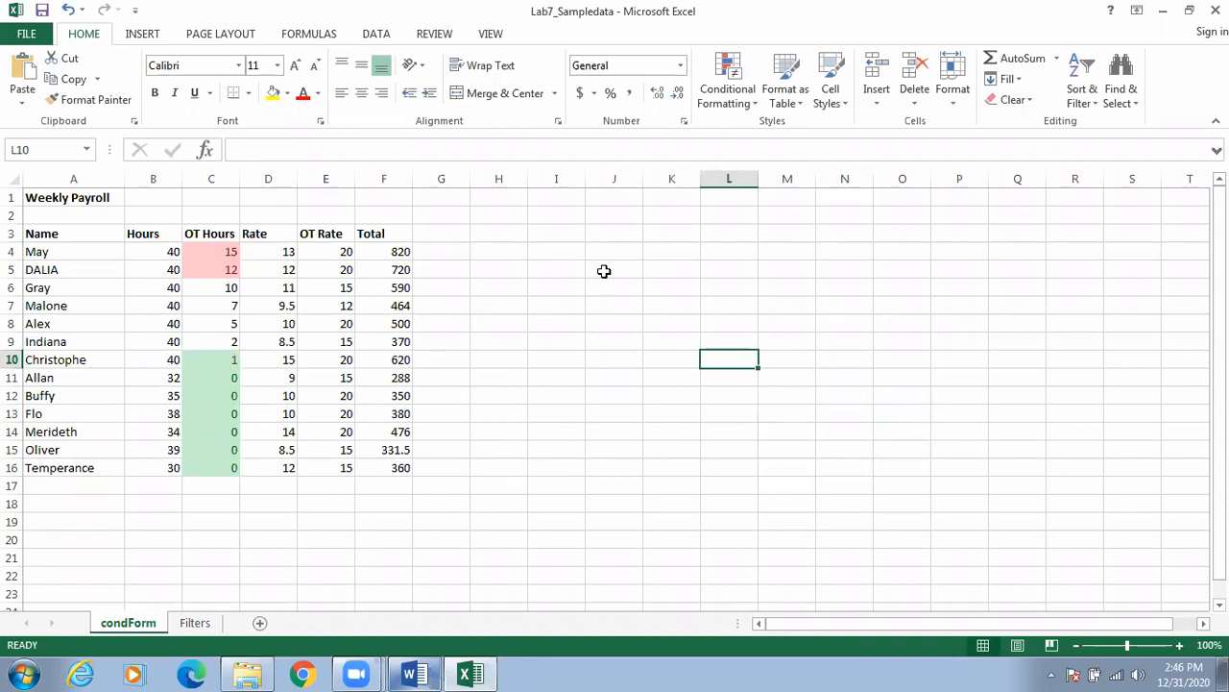
# Switch to the Word lab document, review the data bars and color scales instructions on page 2, and return to Excel.
pyautogui.click(413, 675)
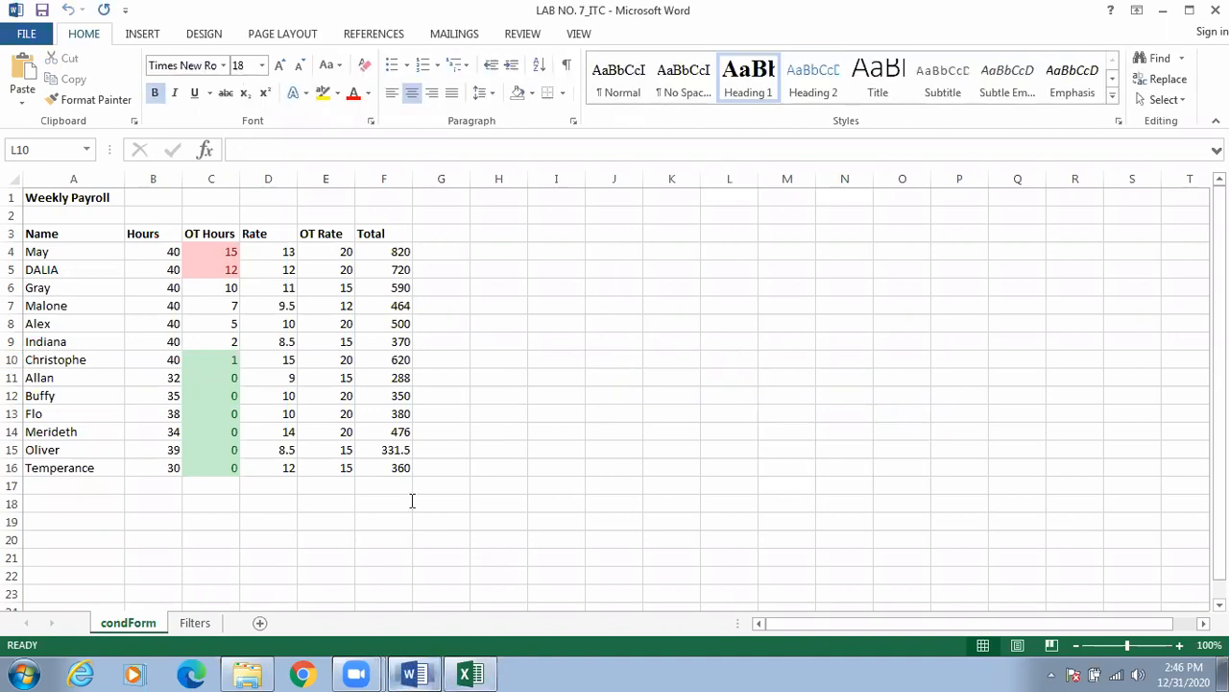
pyautogui.moveTo(1220, 186); pyautogui.dragTo(1220, 300)
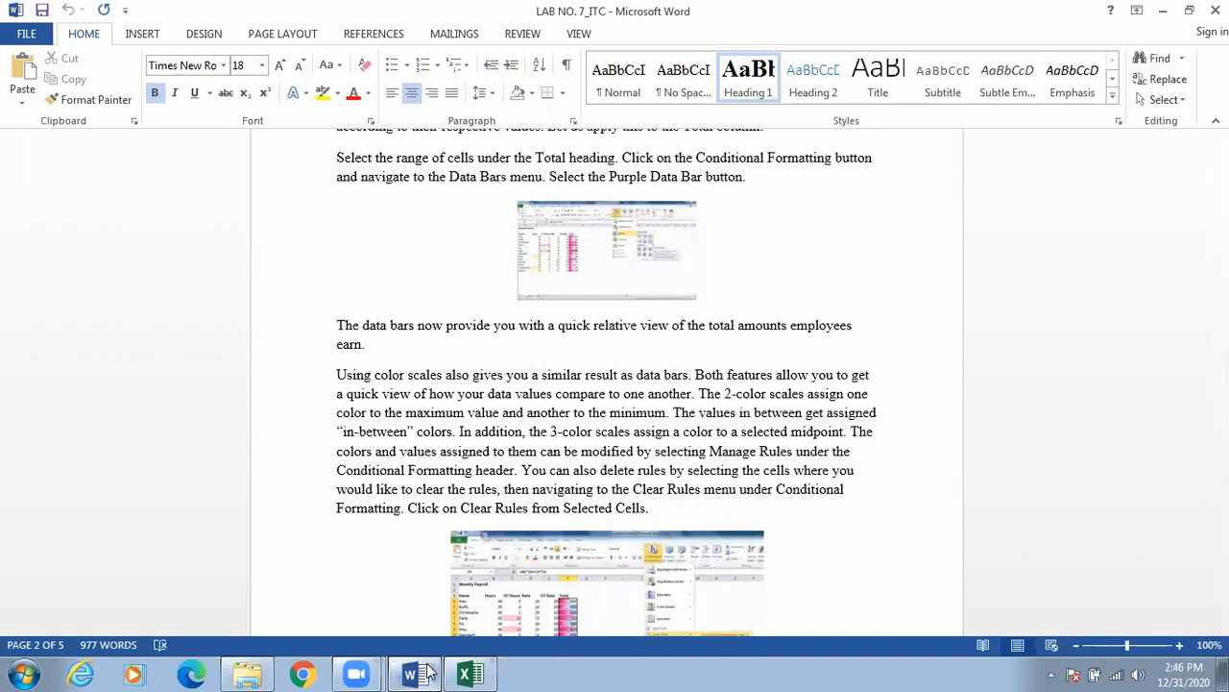
pyautogui.click(470, 674)
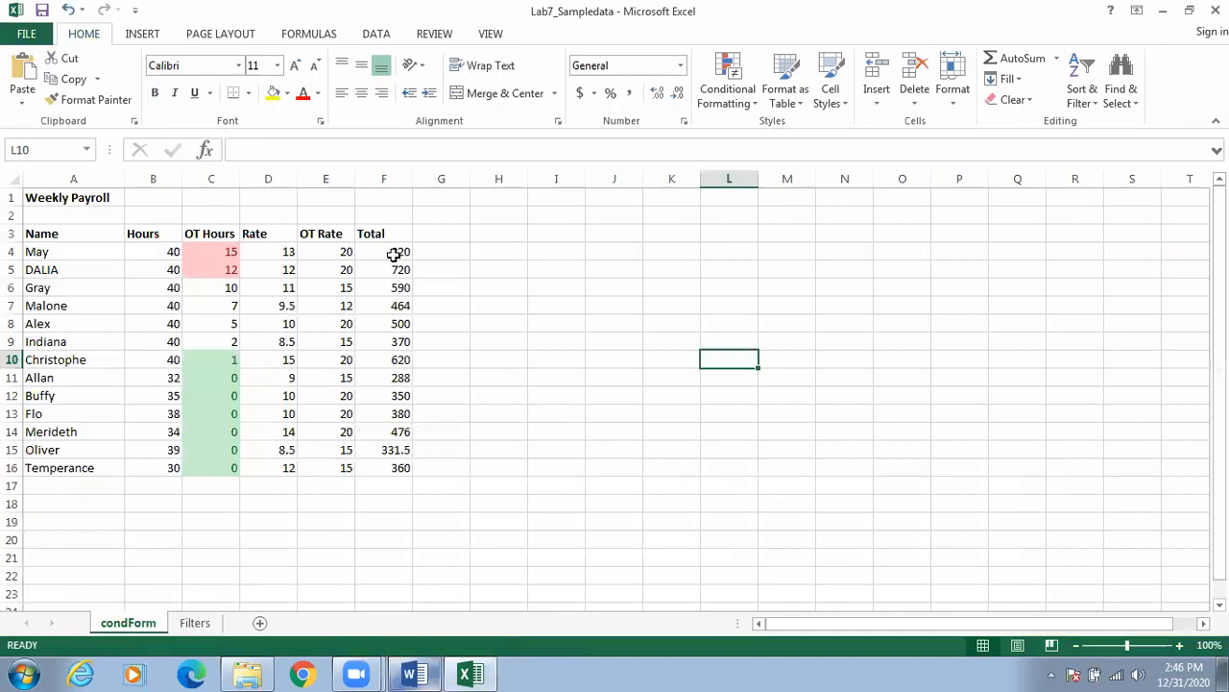
# Highlight the top 5 items in the Total values F4:F16 with Light Red Fill with Dark Red Text.
pyautogui.moveTo(386, 251); pyautogui.dragTo(392, 463)
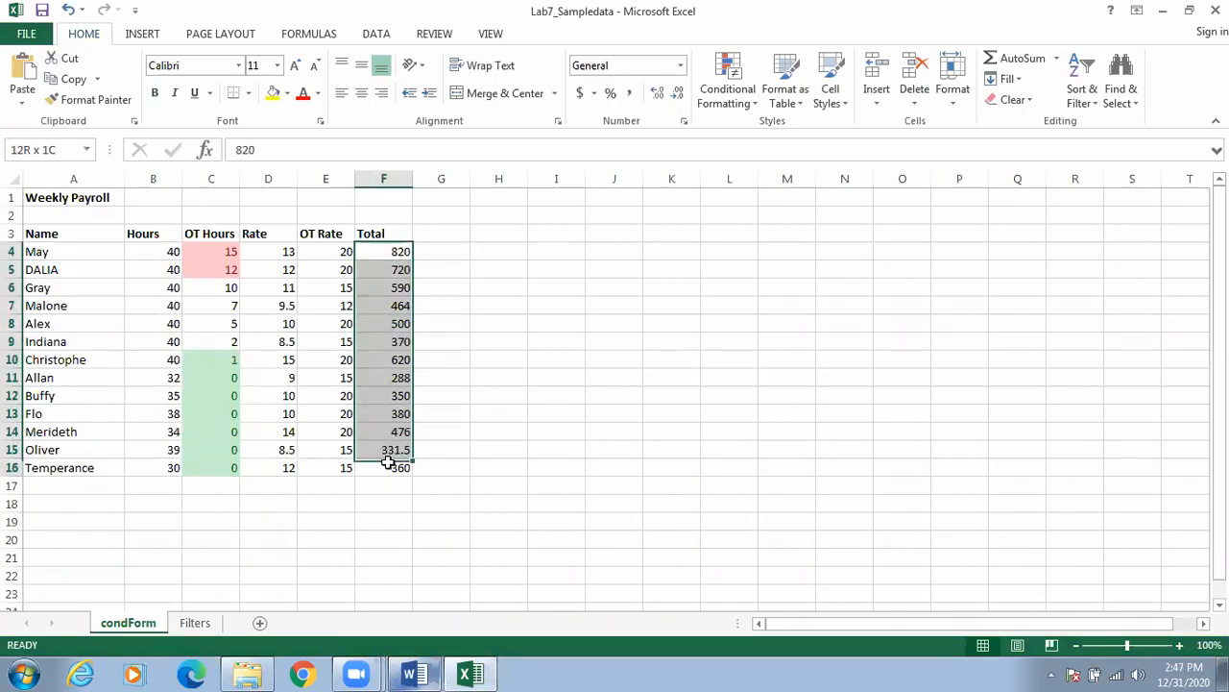
pyautogui.click(727, 77)
pyautogui.moveTo(811, 148)
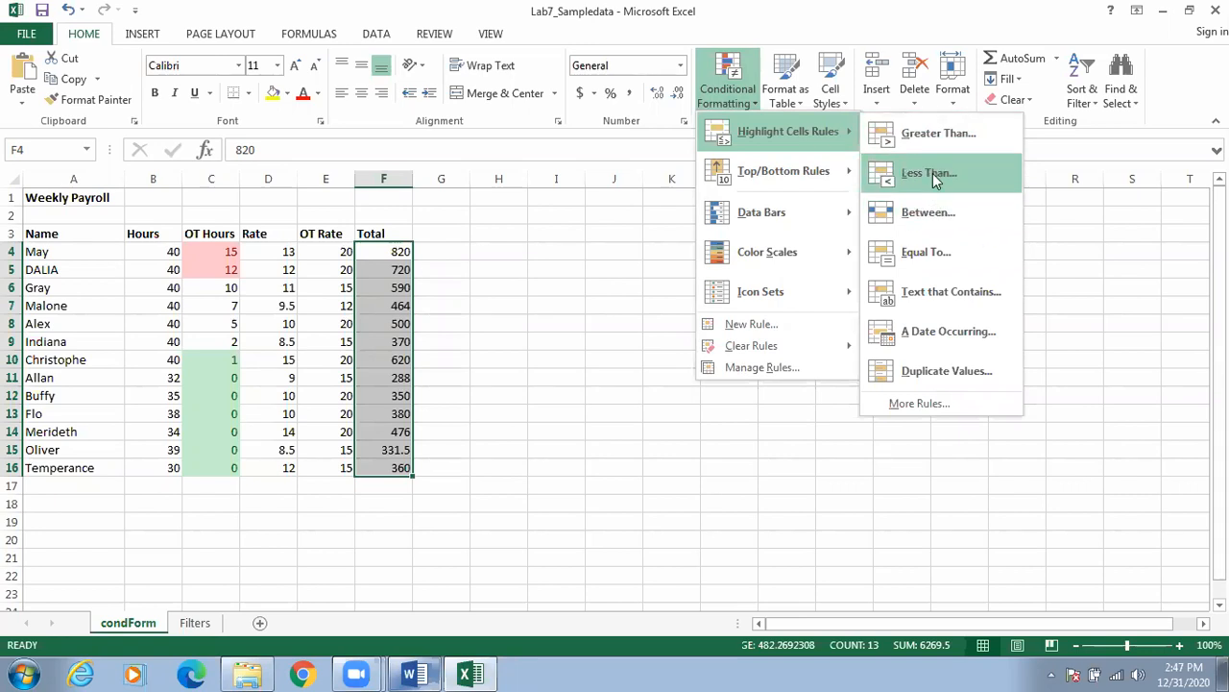
pyautogui.moveTo(831, 188)
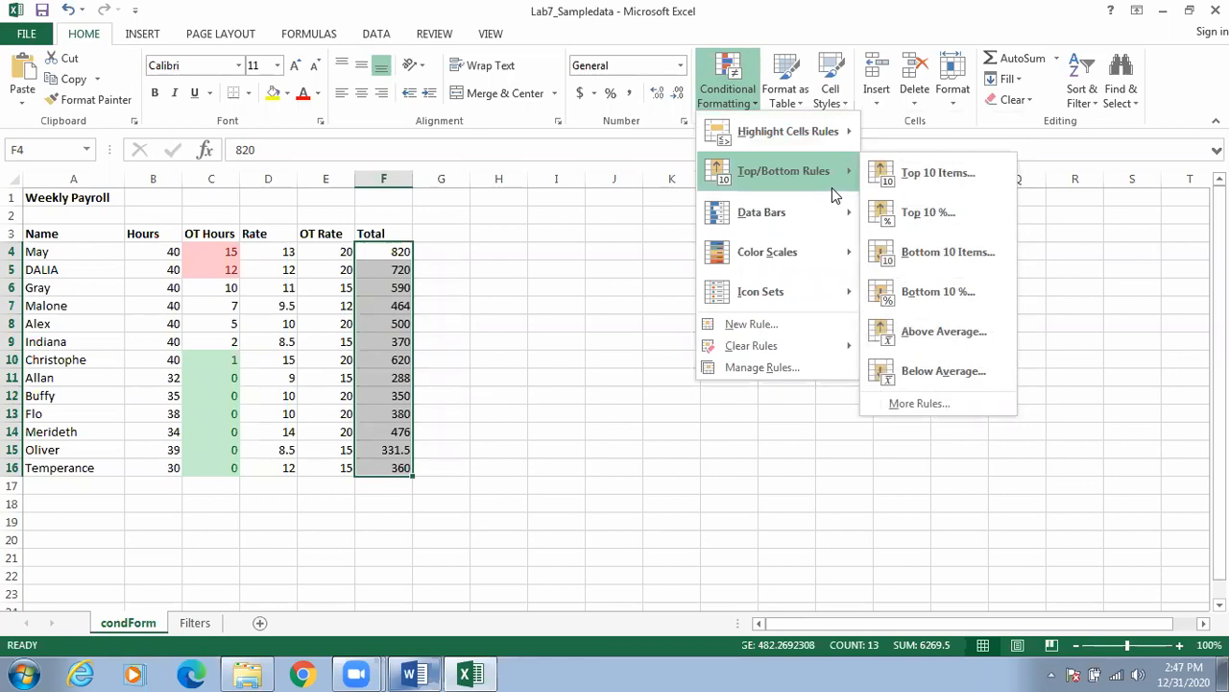
pyautogui.click(918, 173)
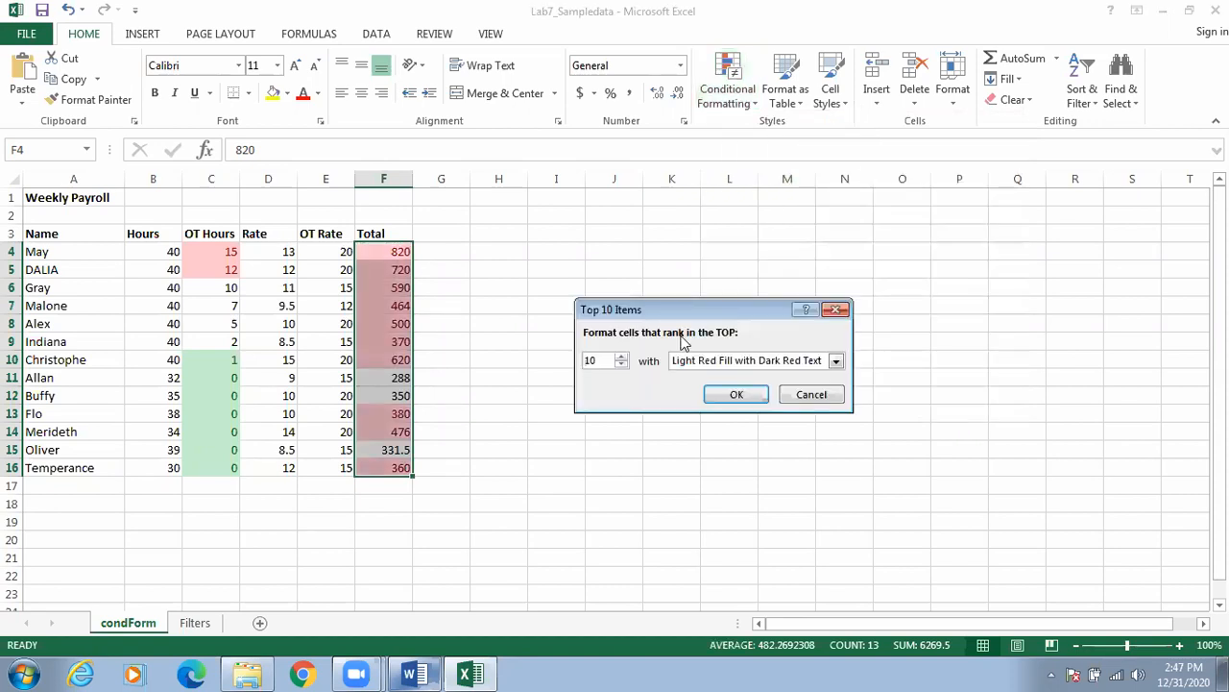
pyautogui.press('BackSpace')
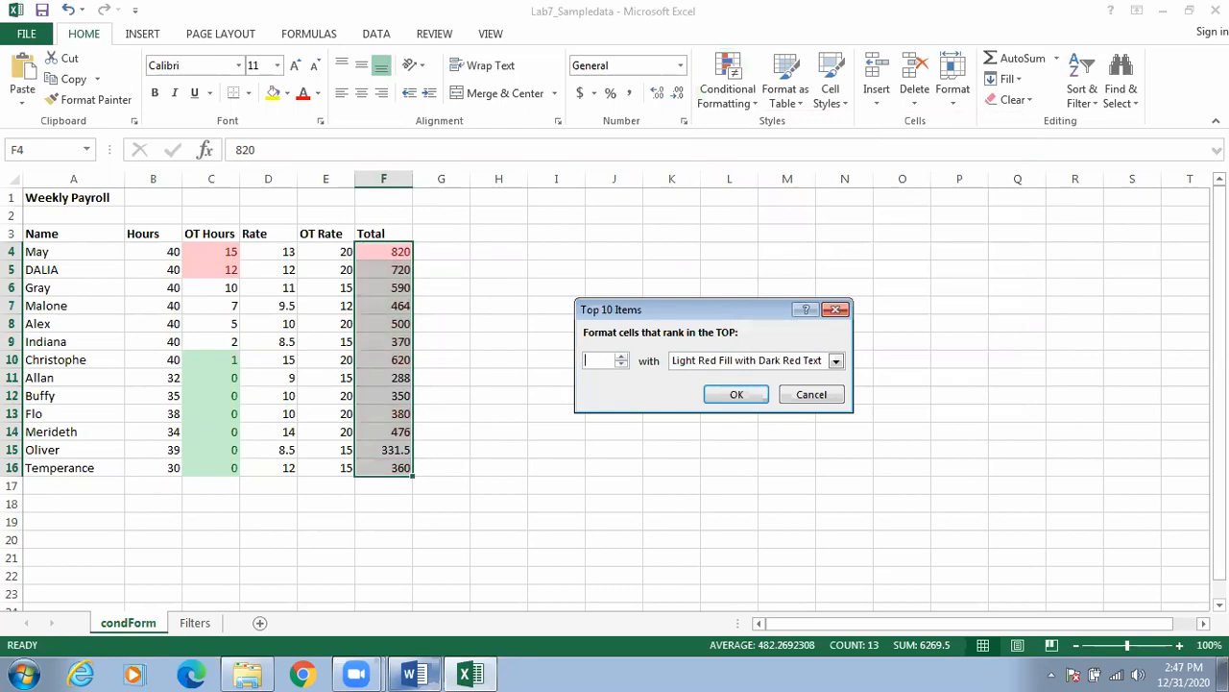
pyautogui.write('5')
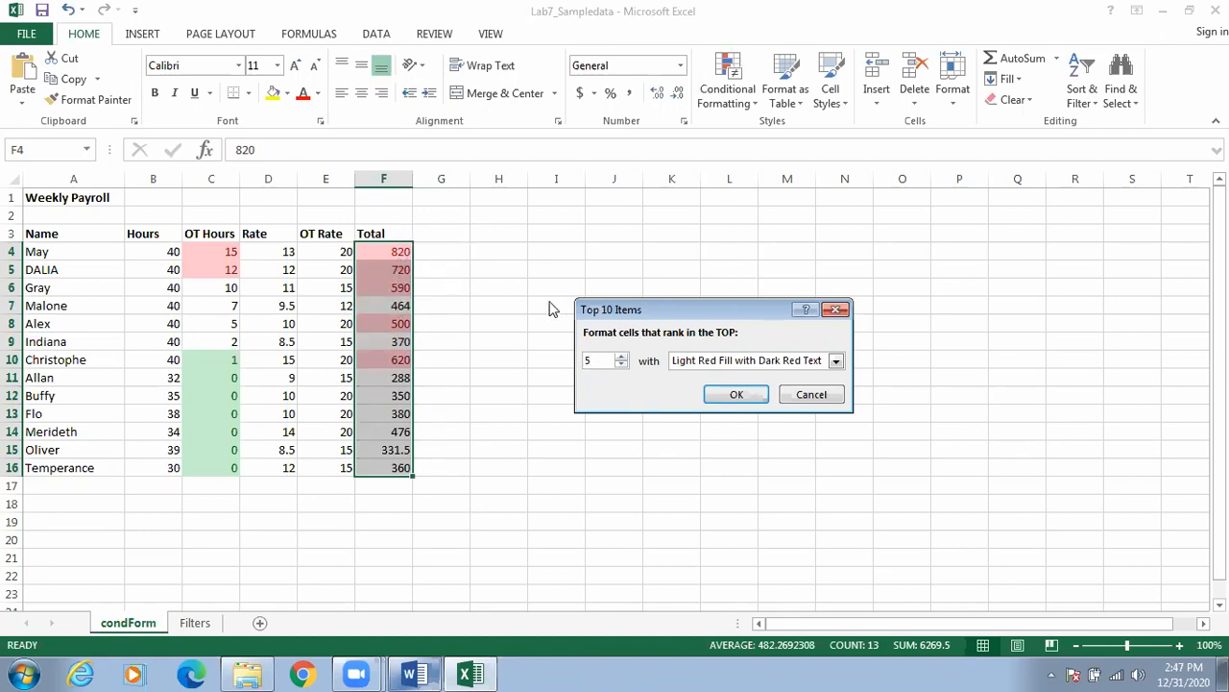
pyautogui.click(734, 397)
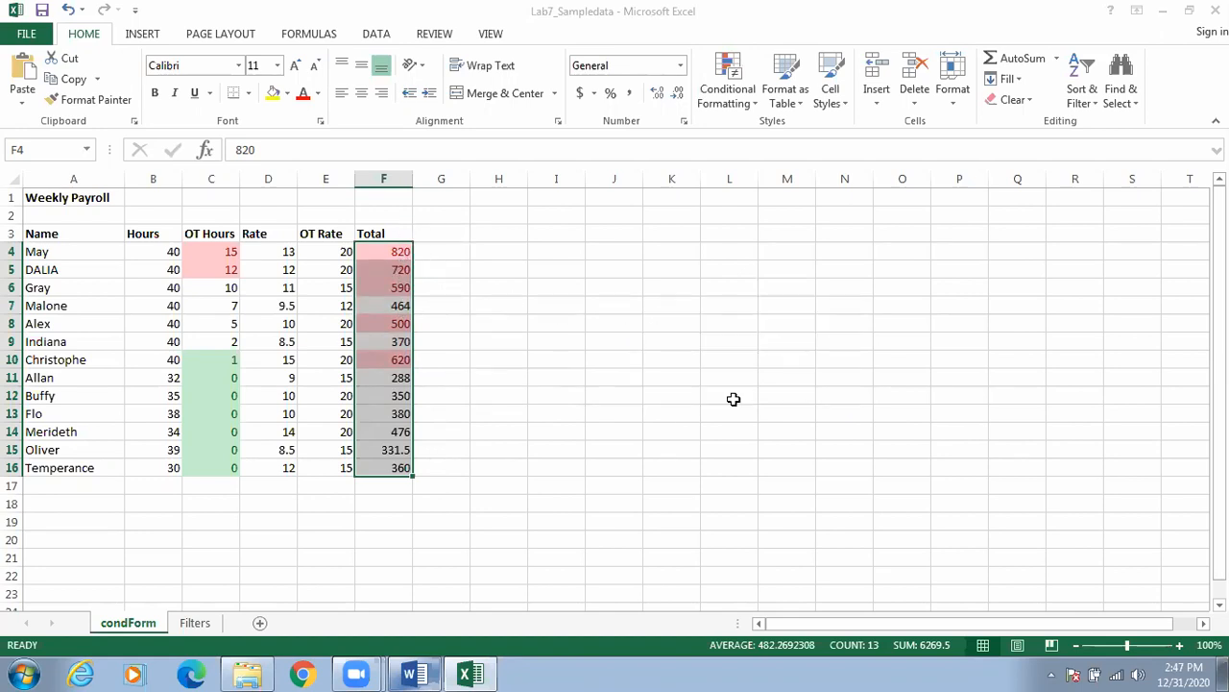
pyautogui.click(499, 335)
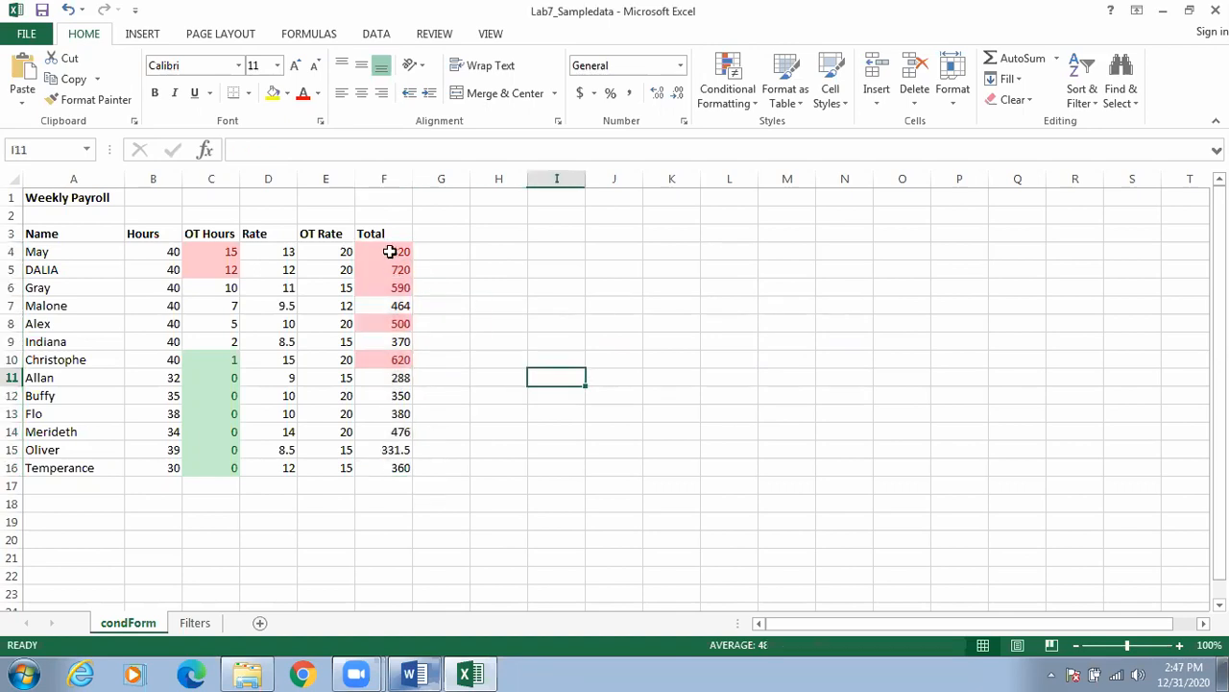
# Apply orange gradient-fill data bars to the Total values in F4:F16.
pyautogui.moveTo(389, 249); pyautogui.dragTo(383, 468)
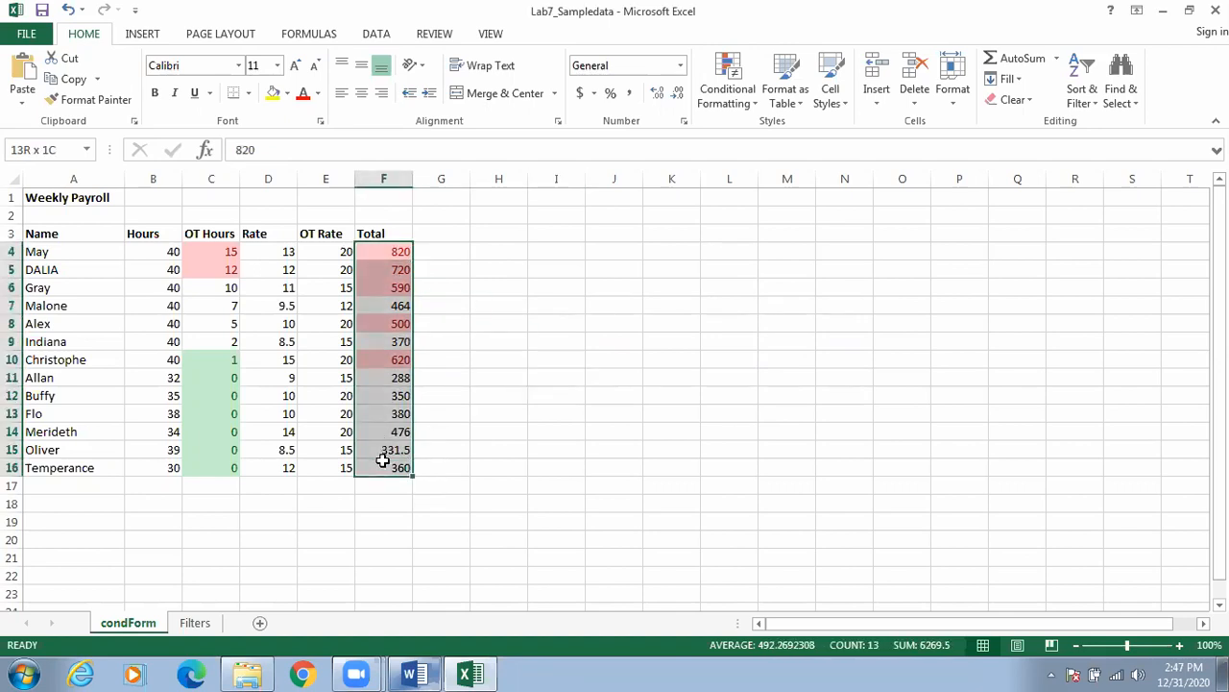
pyautogui.click(732, 91)
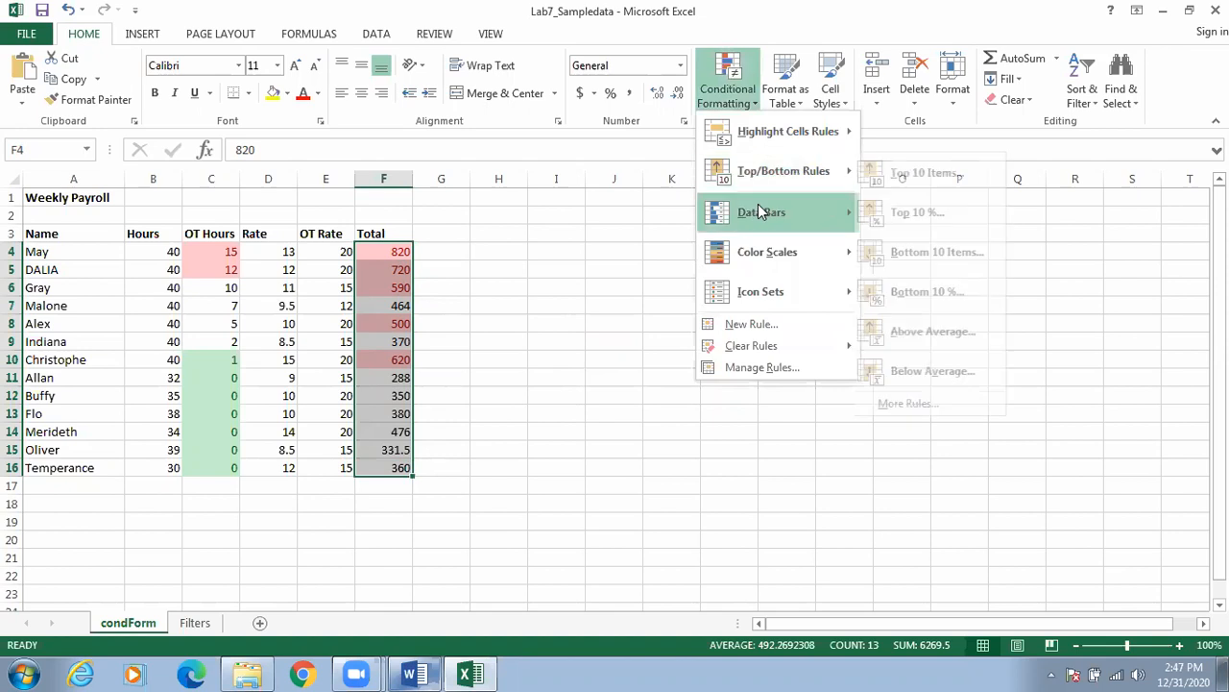
pyautogui.moveTo(769, 221)
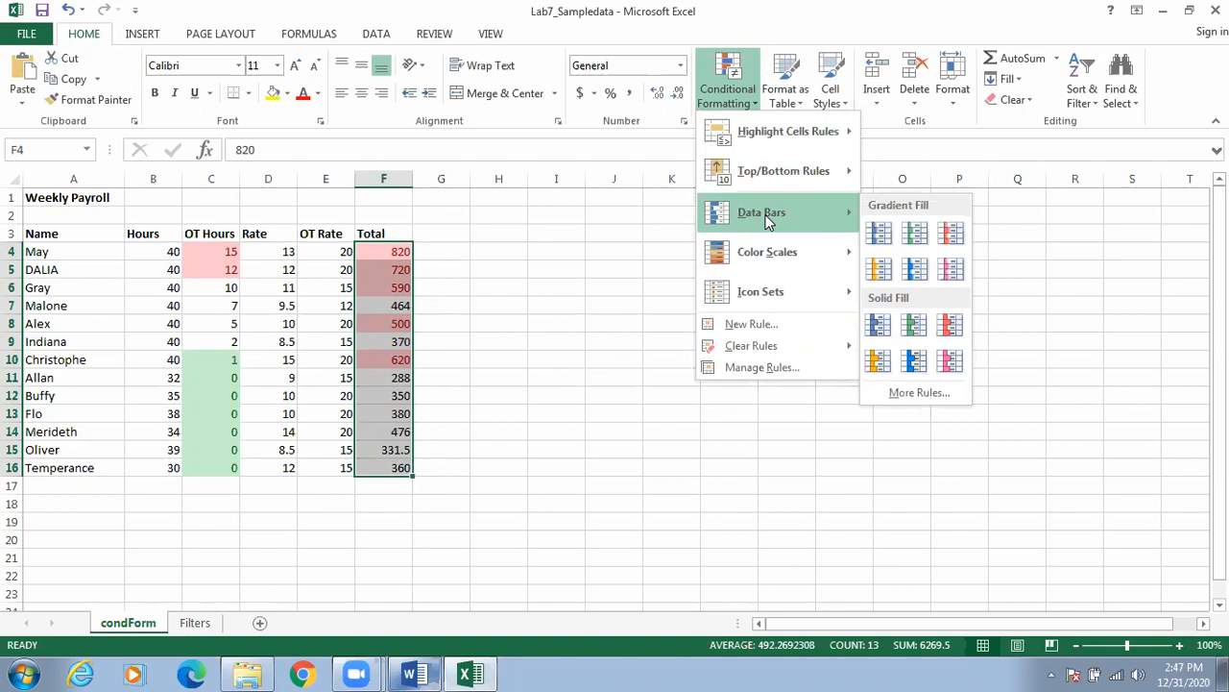
pyautogui.click(876, 276)
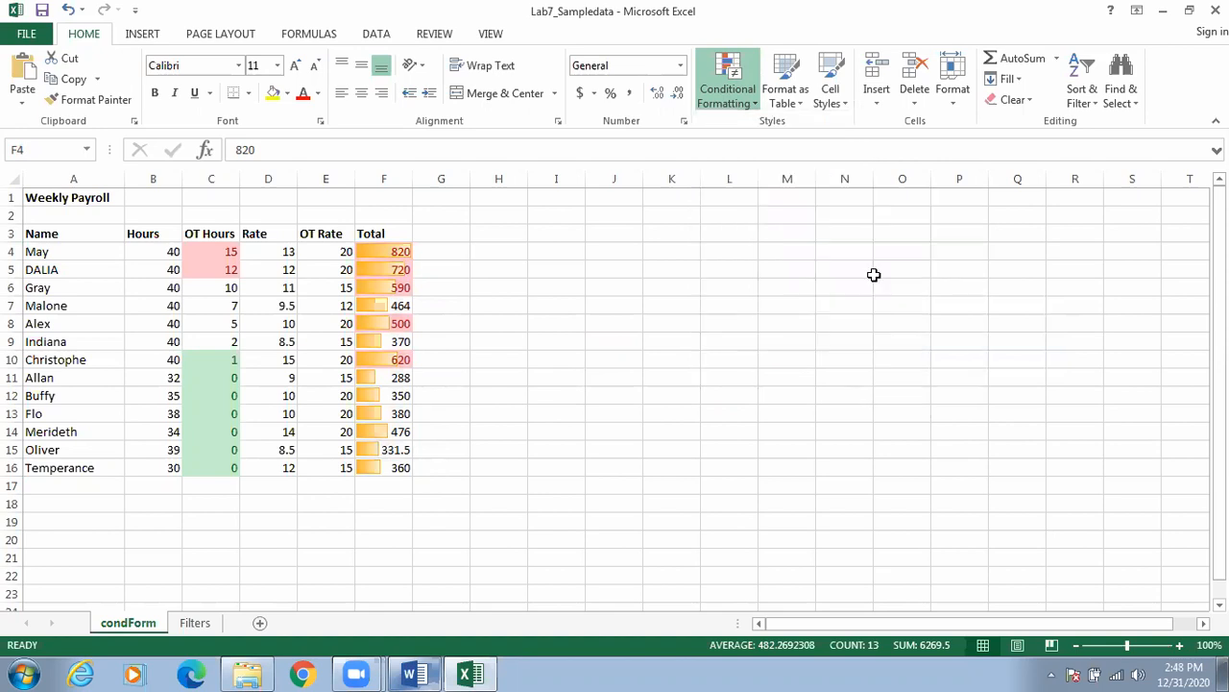
pyautogui.click(649, 269)
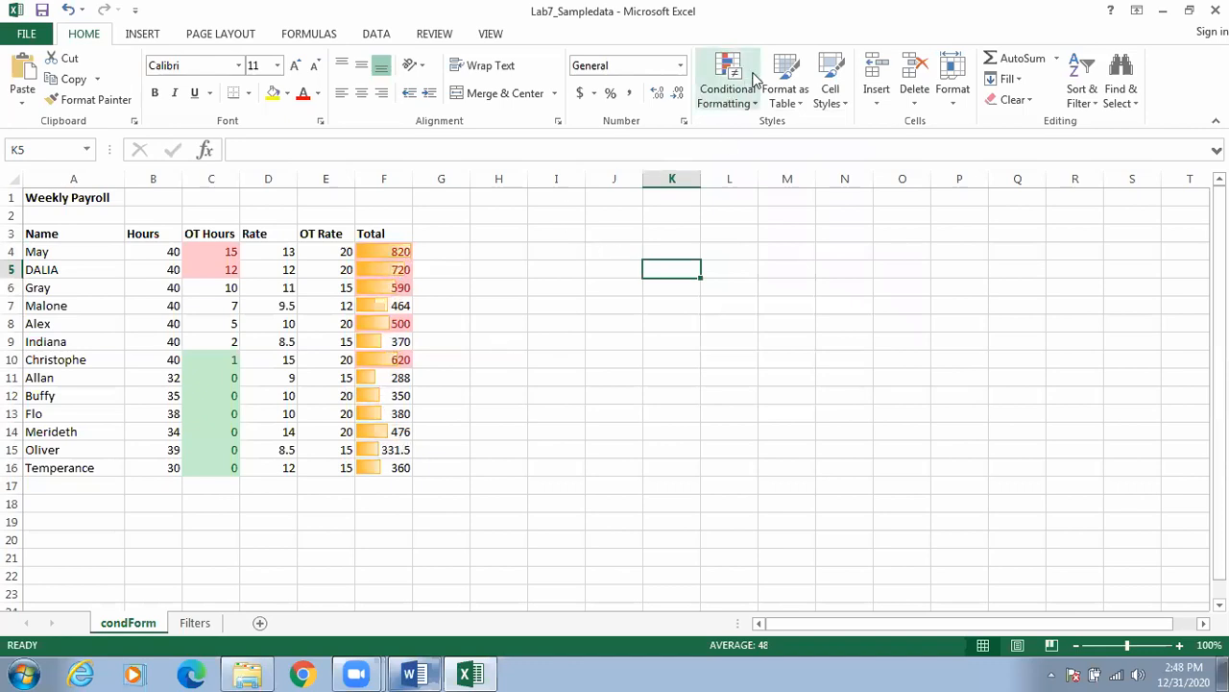
pyautogui.click(739, 101)
pyautogui.moveTo(774, 255)
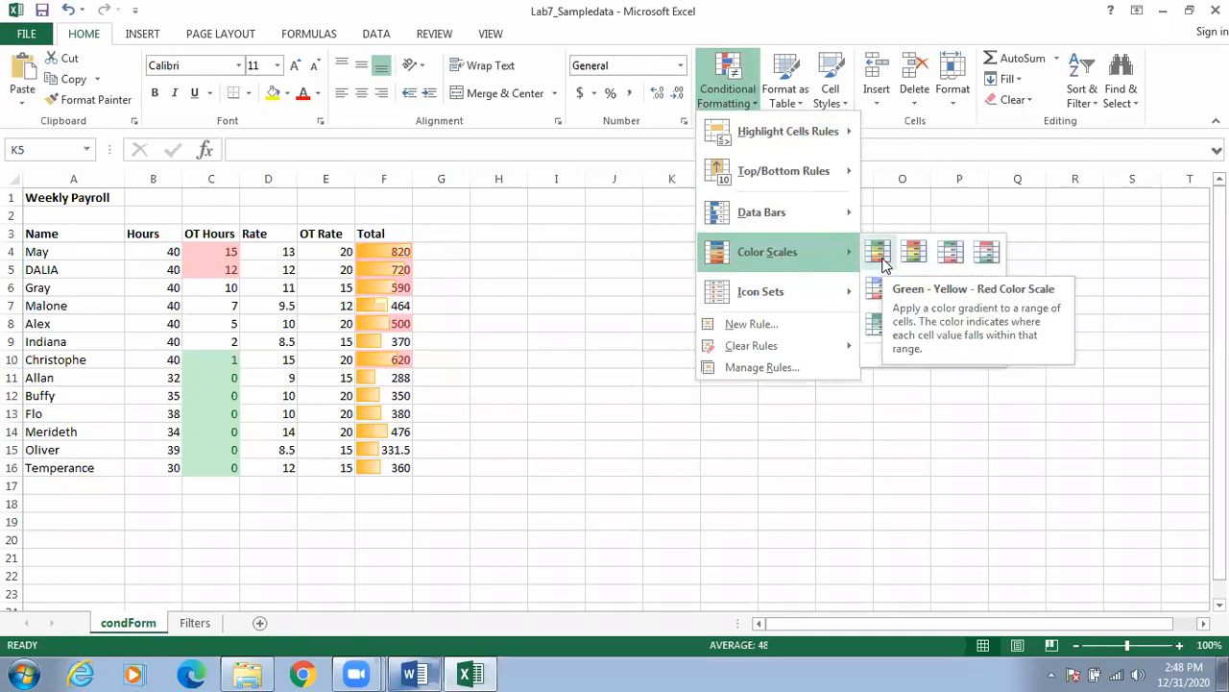
pyautogui.click(950, 253)
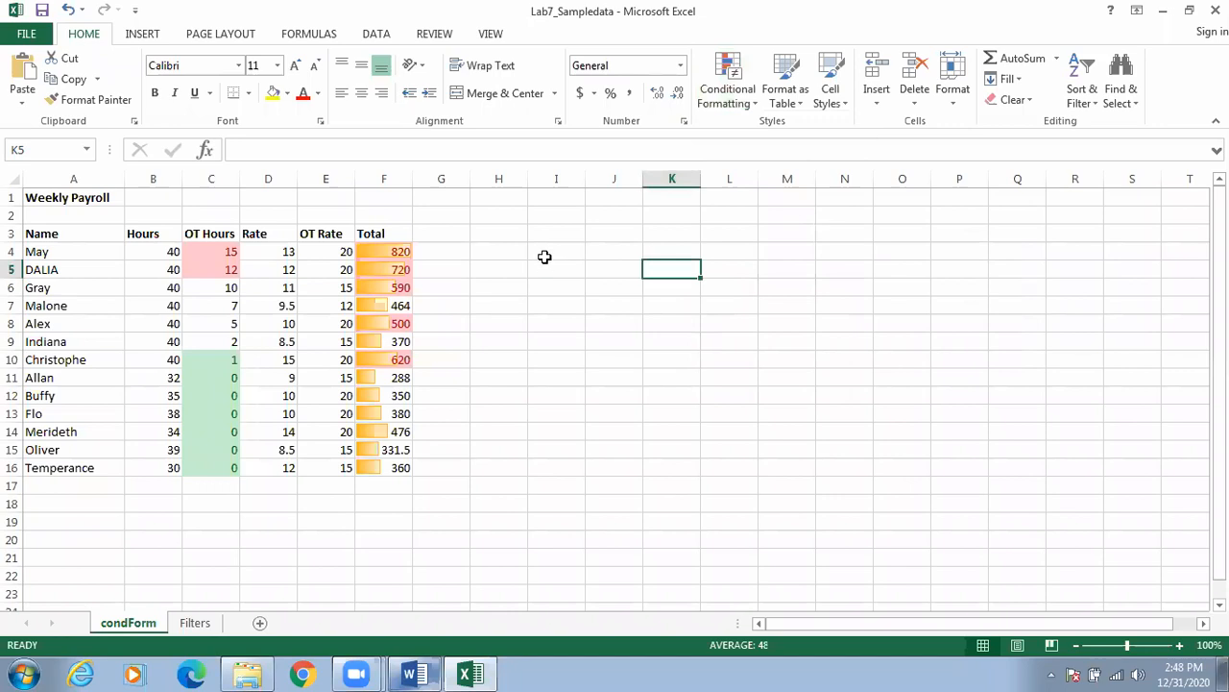
# Apply a two-color red-to-white color scale to the Total values in F4:F16, with red for the highest amounts.
pyautogui.moveTo(399, 251); pyautogui.dragTo(397, 467)
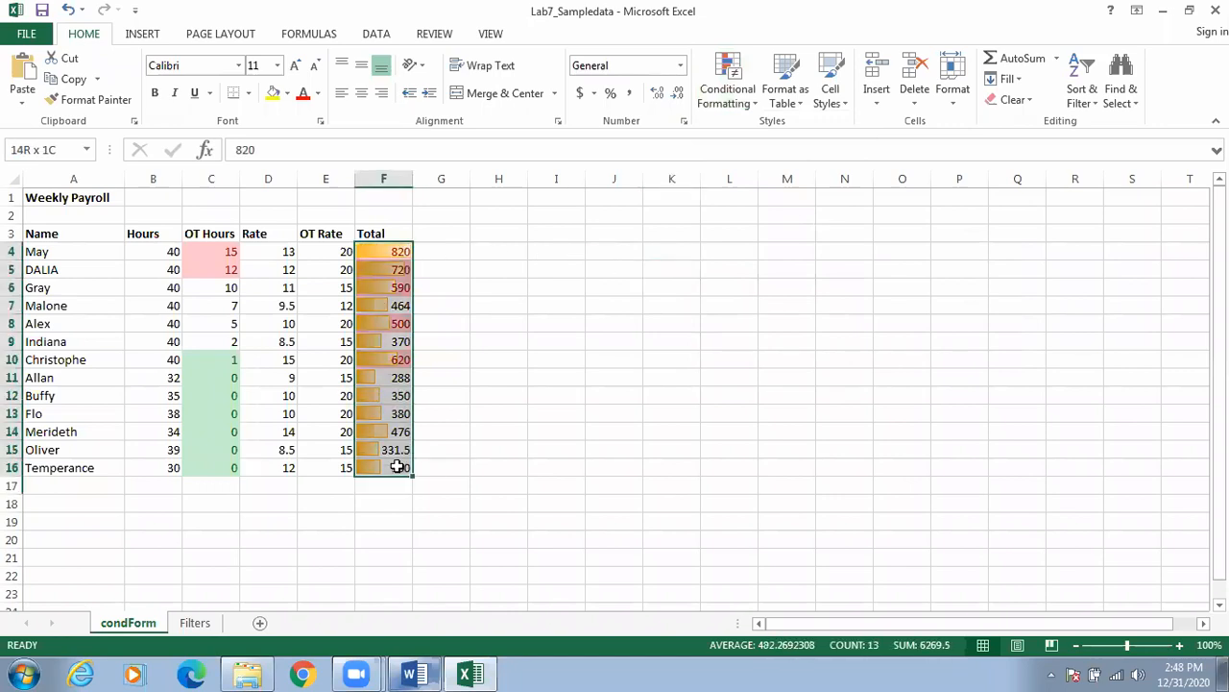
pyautogui.click(730, 94)
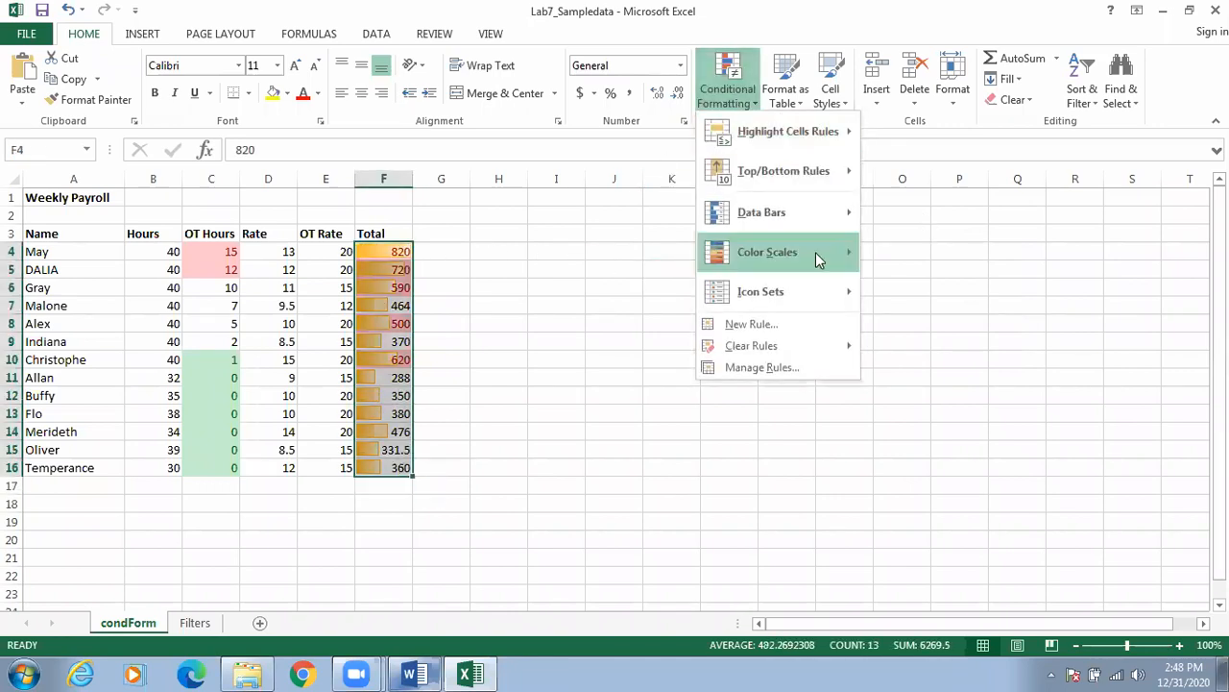
pyautogui.moveTo(818, 257)
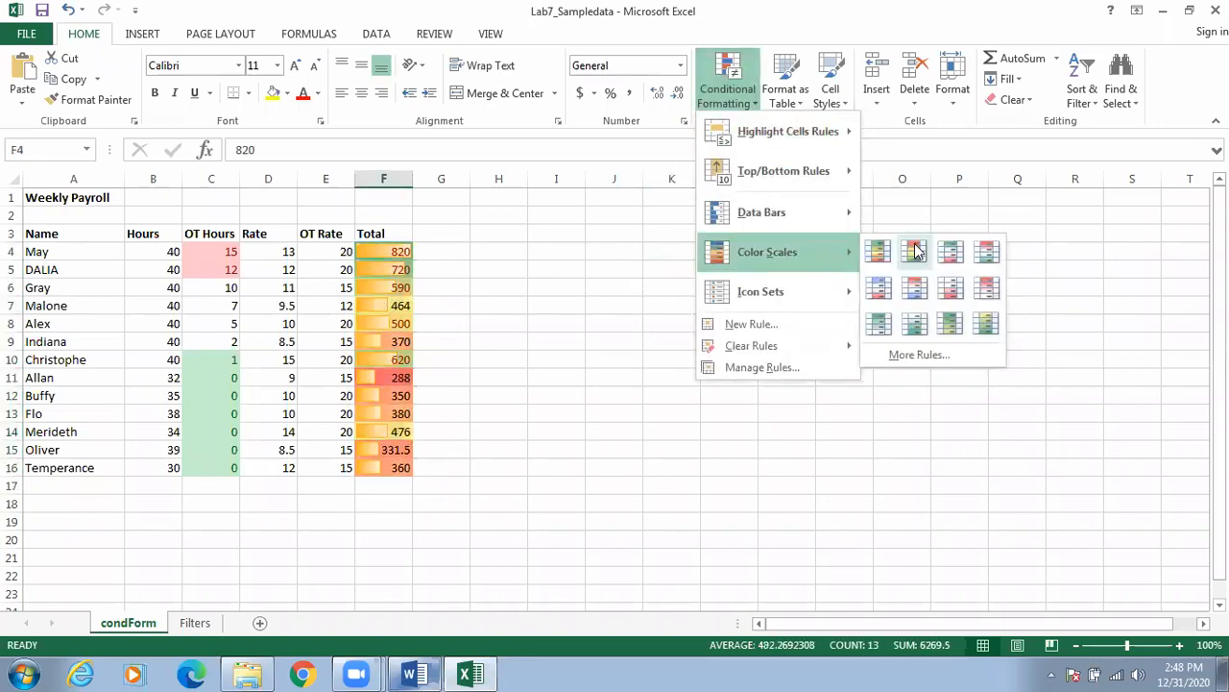
pyautogui.click(987, 290)
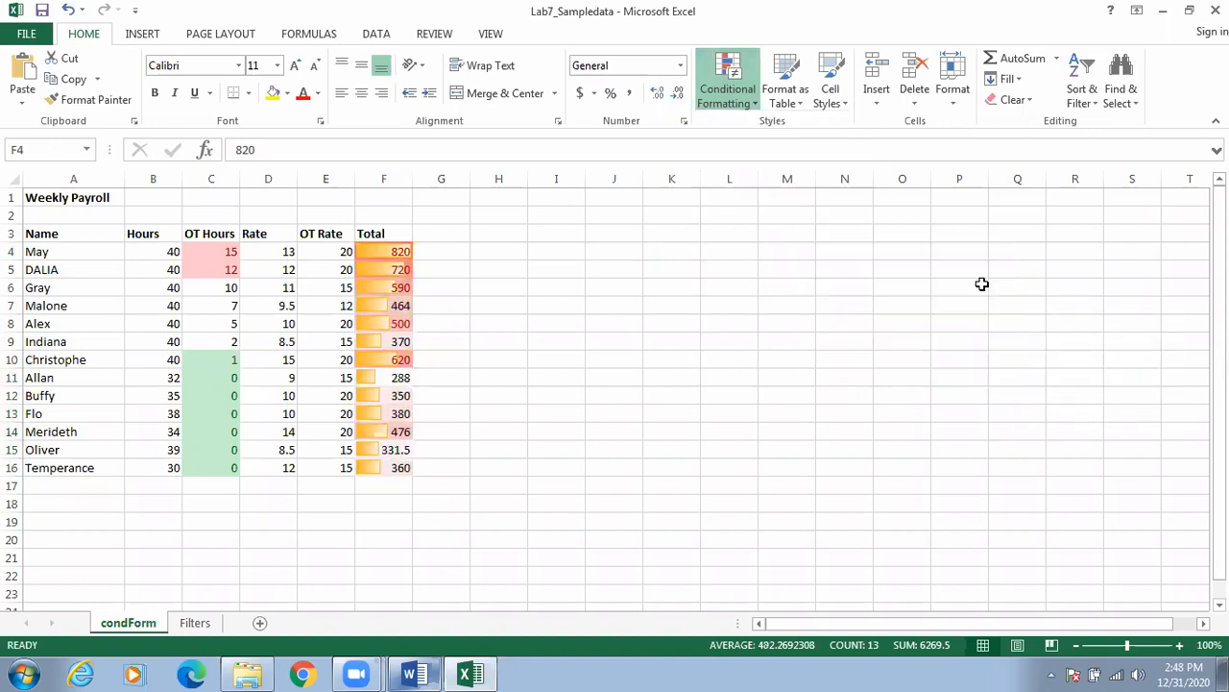
pyautogui.click(490, 363)
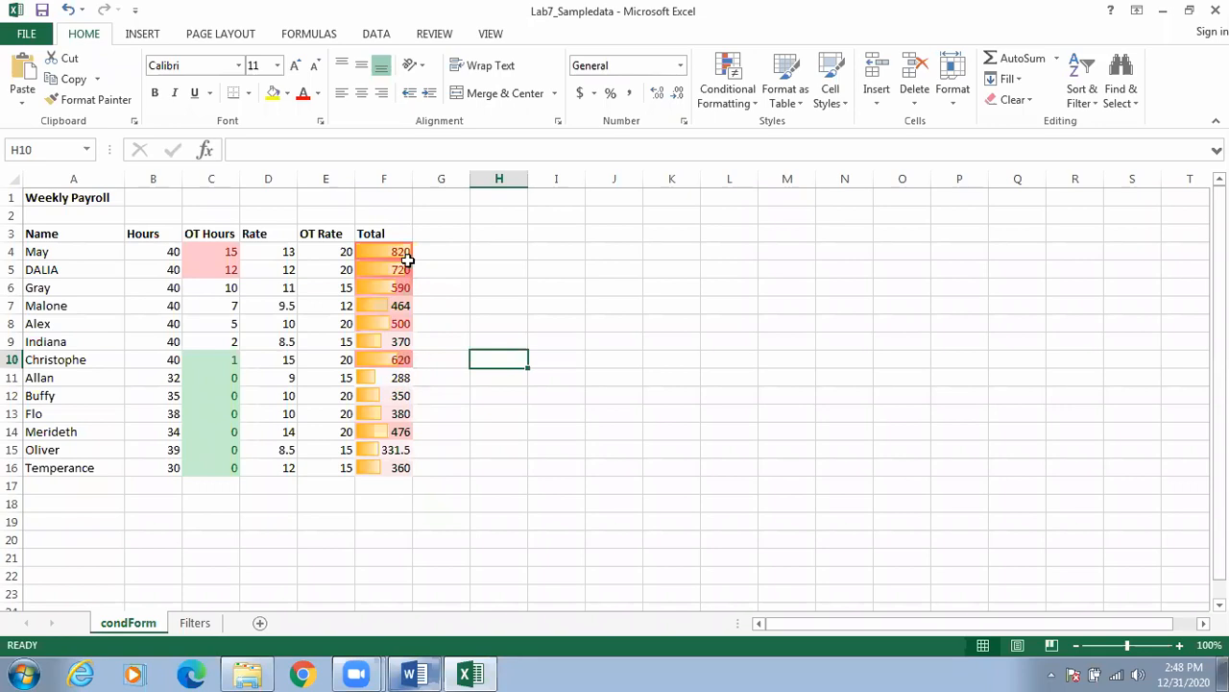
# Add the five colored arrows icon set to the Total values in F4:F16.
pyautogui.click(742, 105)
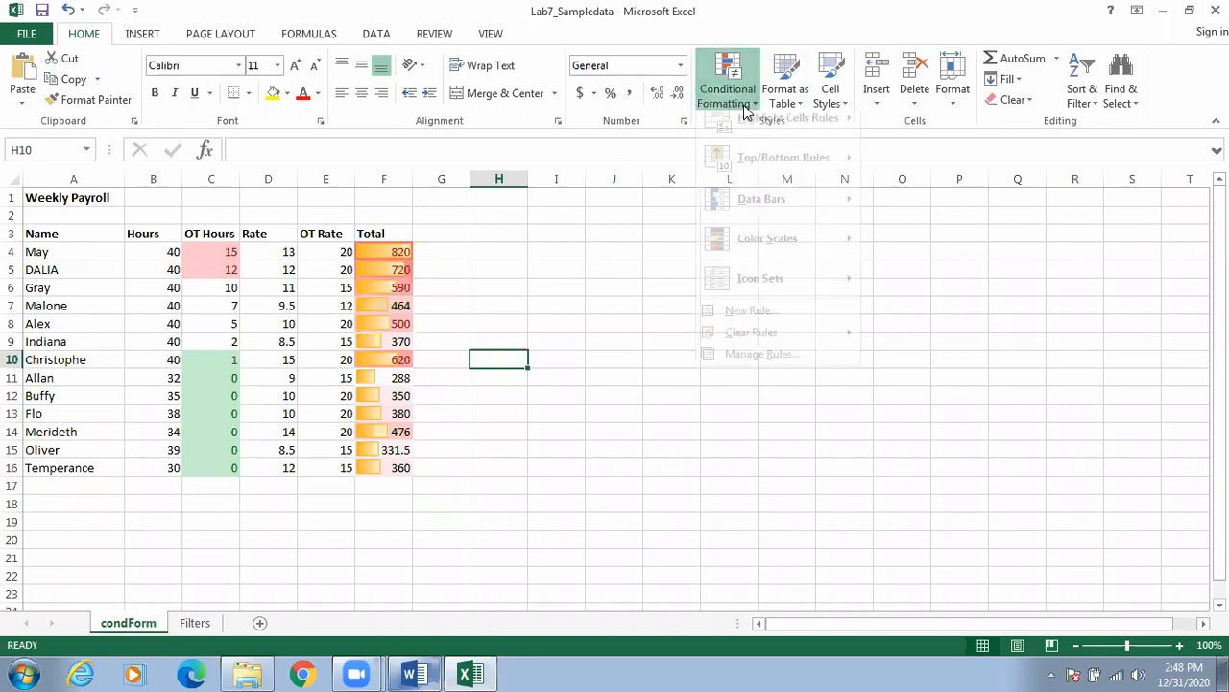
pyautogui.click(410, 252)
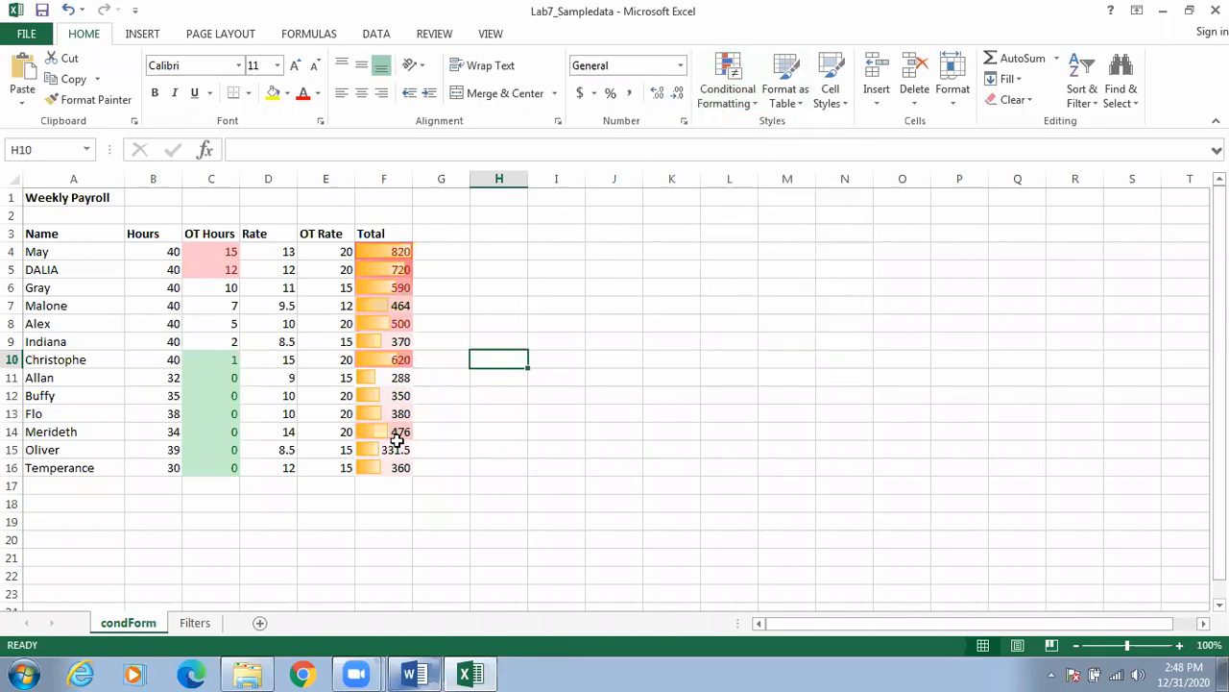
pyautogui.moveTo(394, 252); pyautogui.dragTo(400, 468)
pyautogui.click(757, 97)
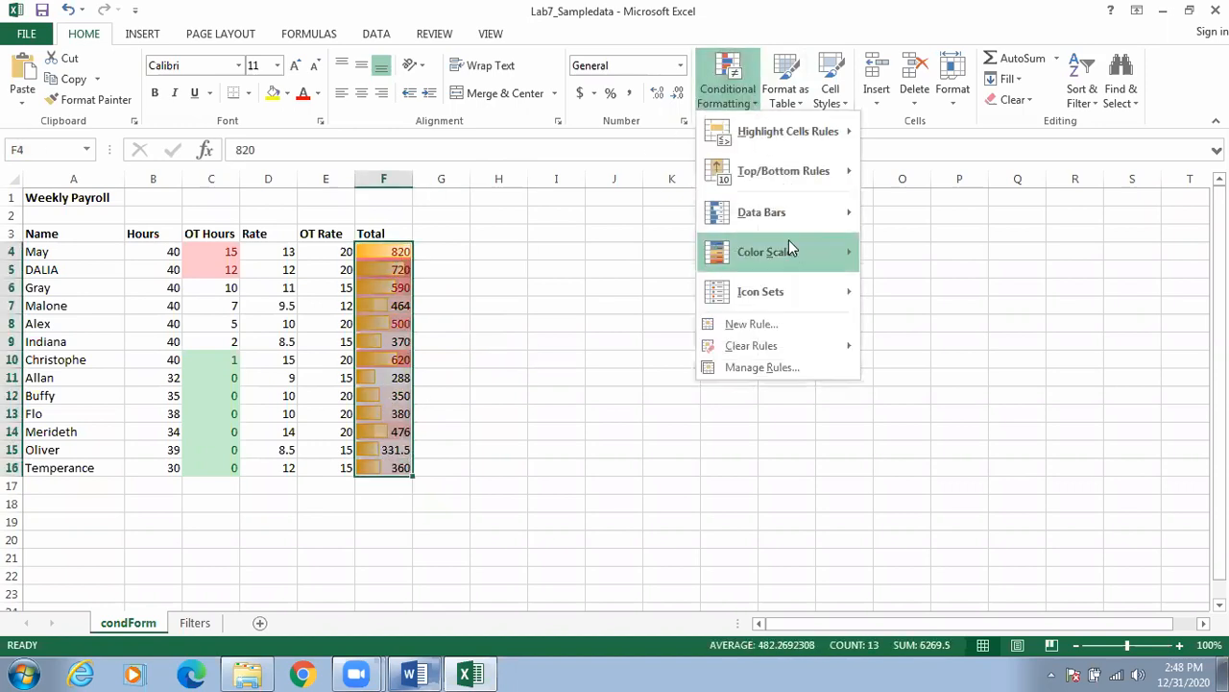
pyautogui.moveTo(803, 299)
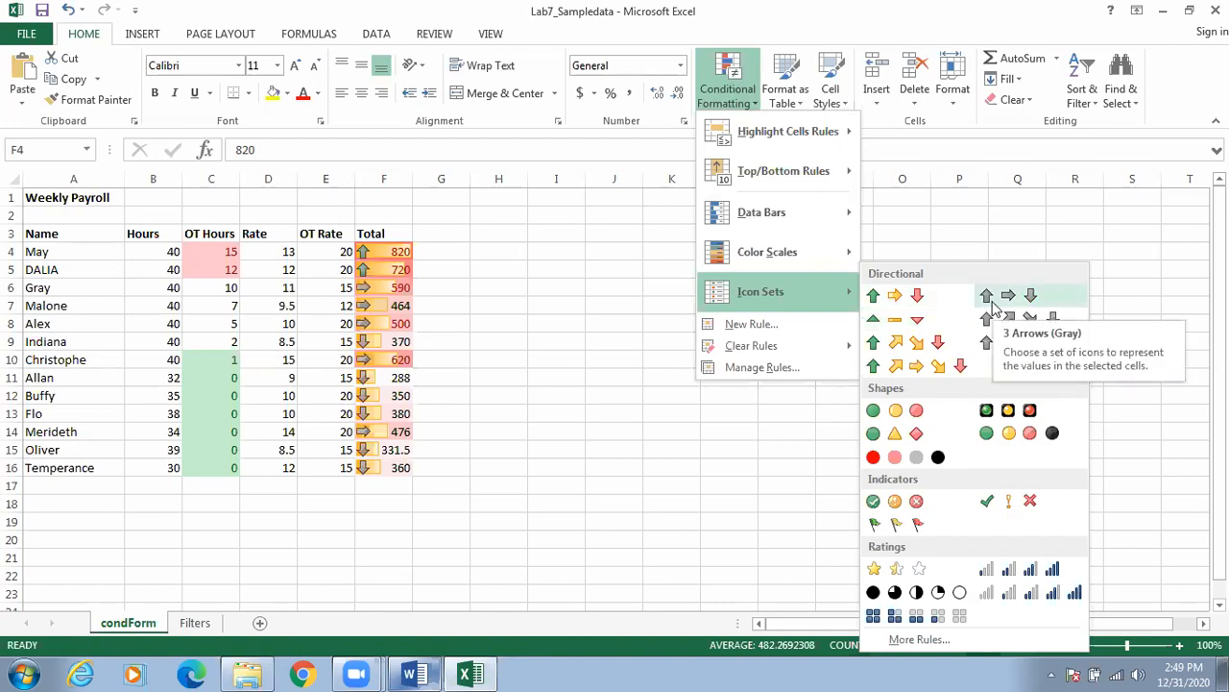
pyautogui.click(930, 368)
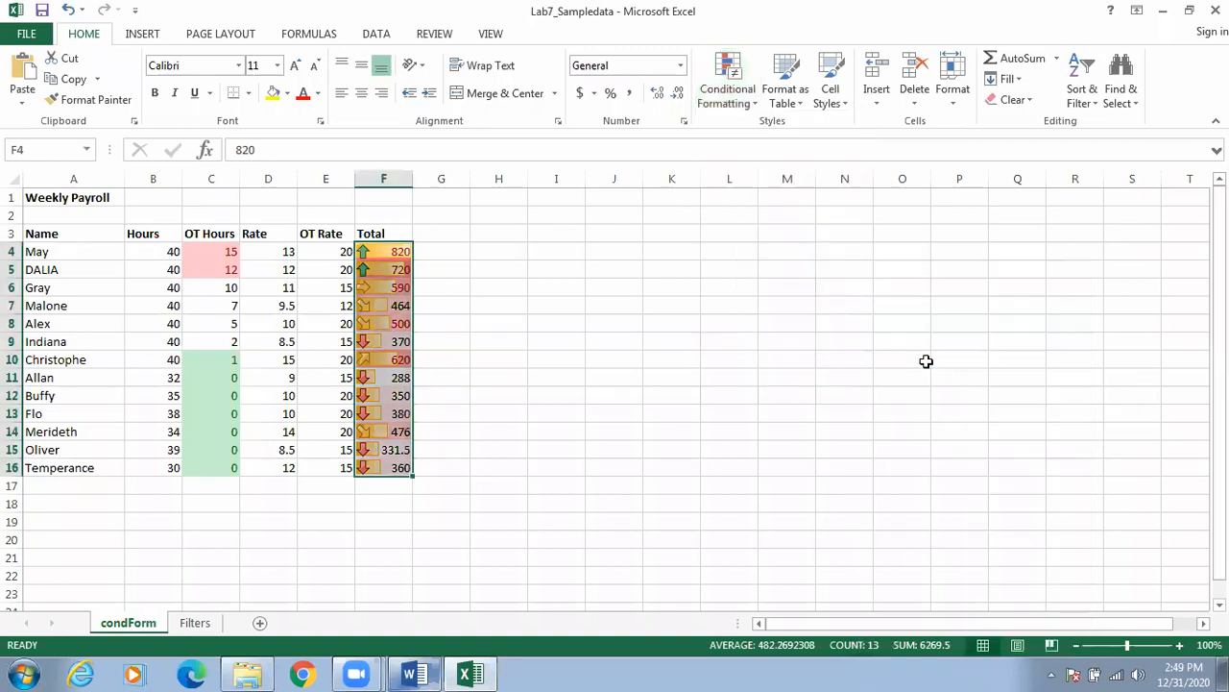
pyautogui.click(650, 375)
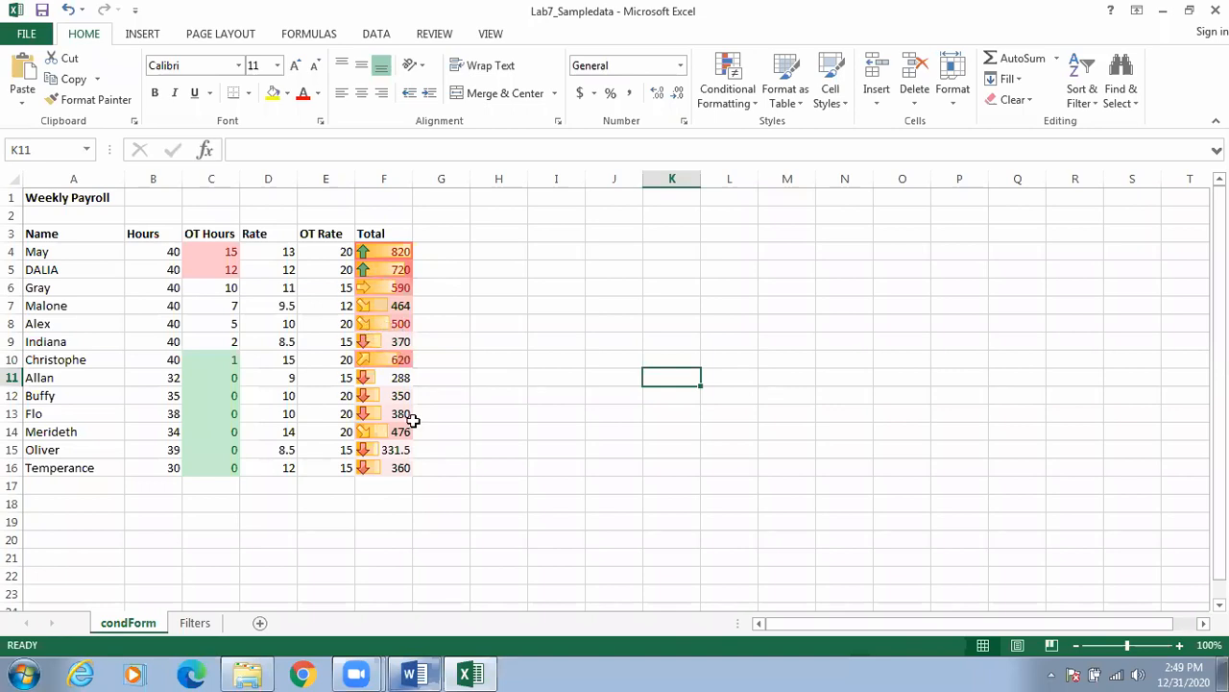
# Clear all conditional formatting rules from the Total values in F4:F16 only.
pyautogui.moveTo(399, 255); pyautogui.dragTo(399, 470)
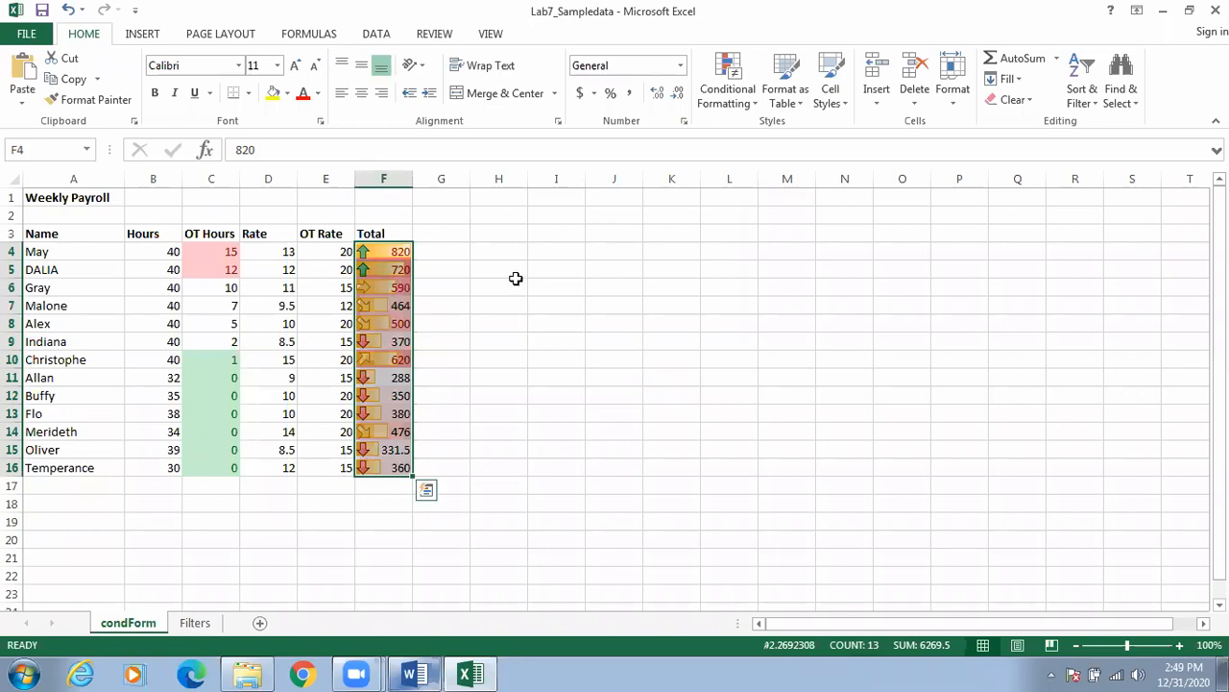
pyautogui.click(728, 93)
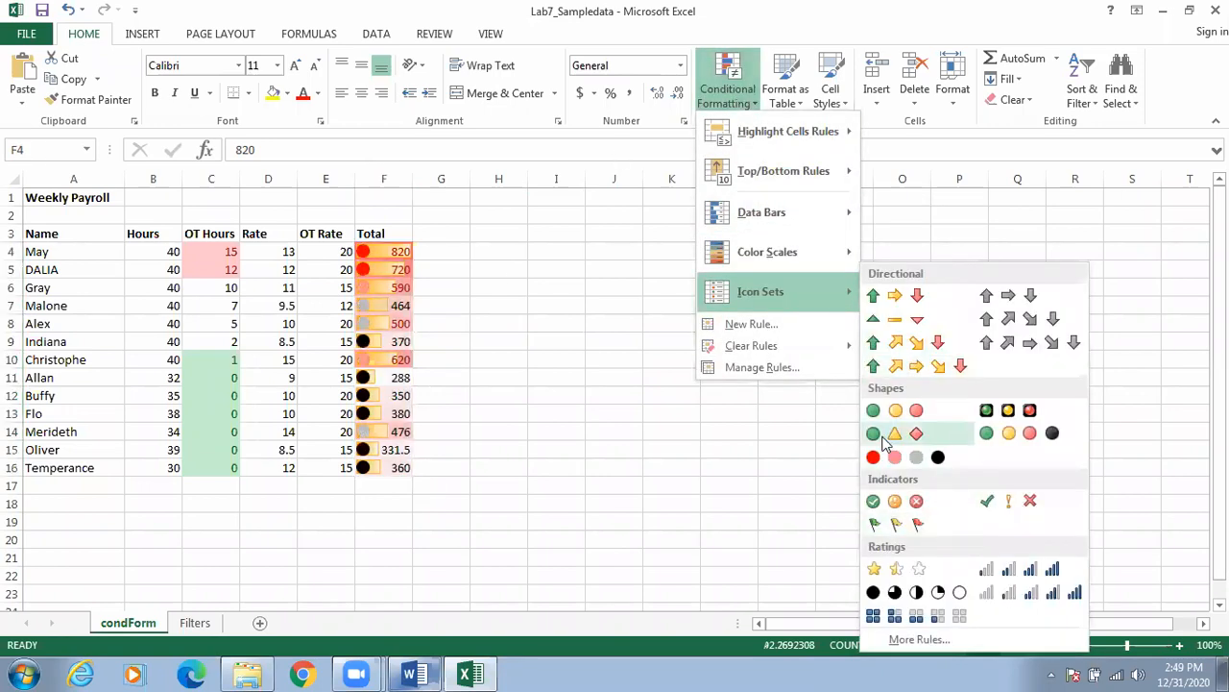
pyautogui.moveTo(785, 346)
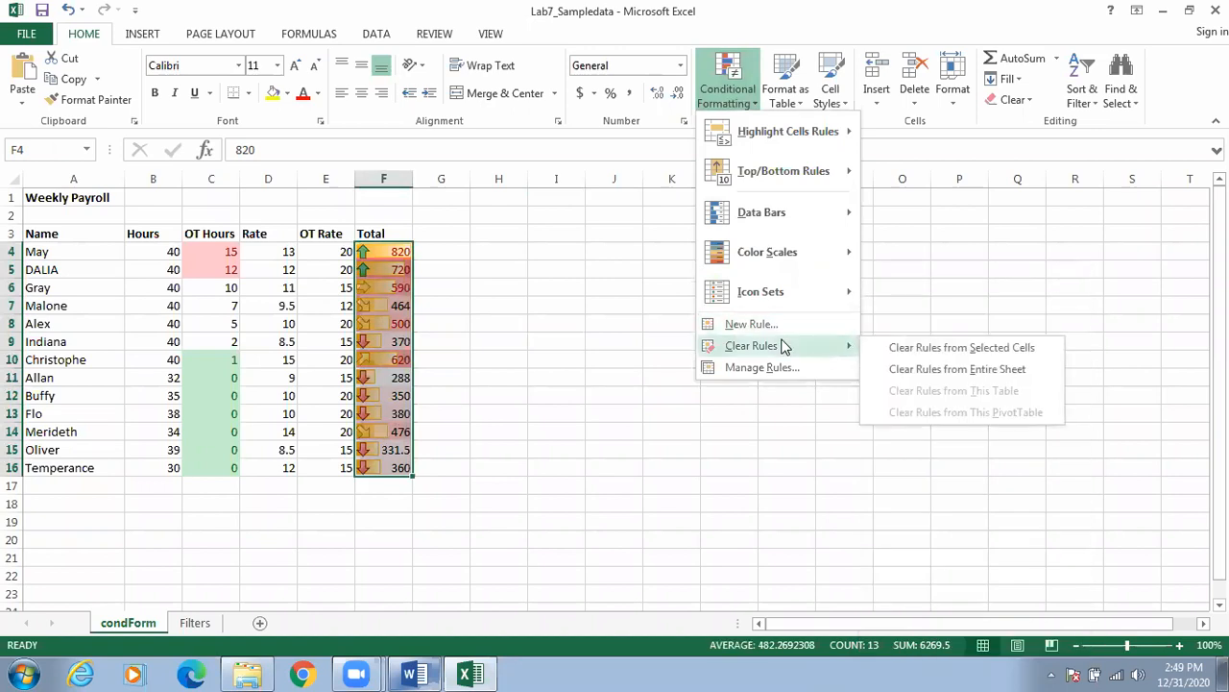
pyautogui.click(922, 353)
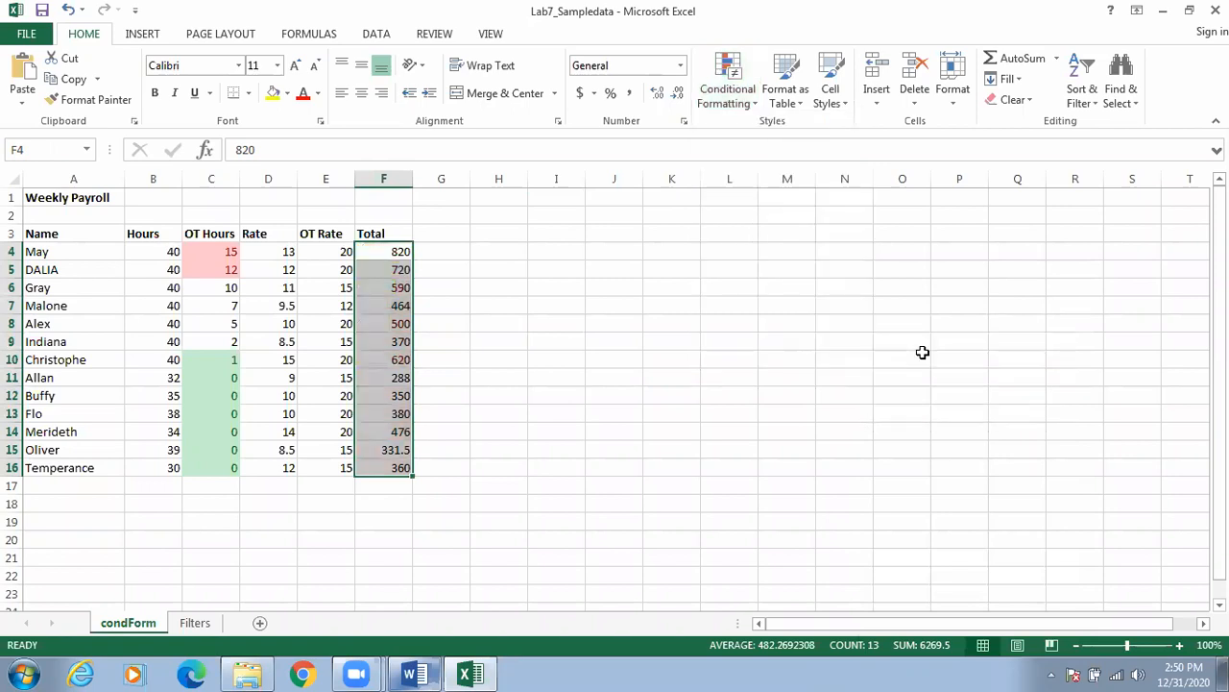
pyautogui.click(753, 318)
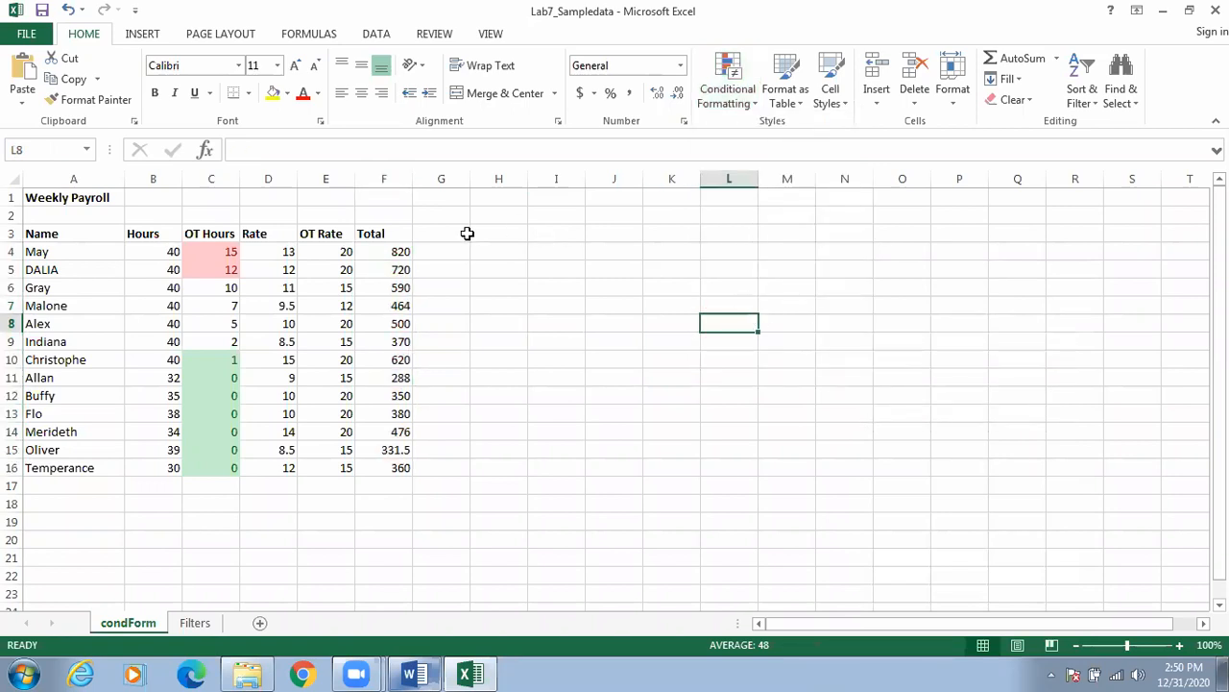
pyautogui.moveTo(400, 251); pyautogui.dragTo(394, 464)
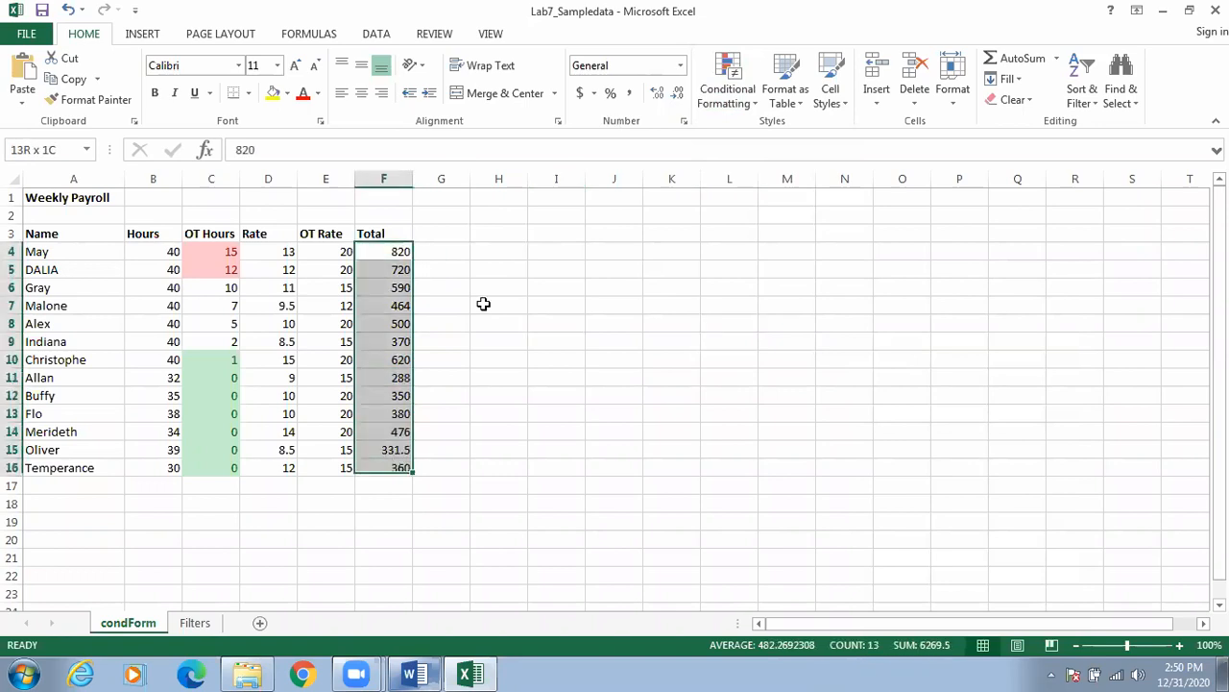
pyautogui.click(728, 79)
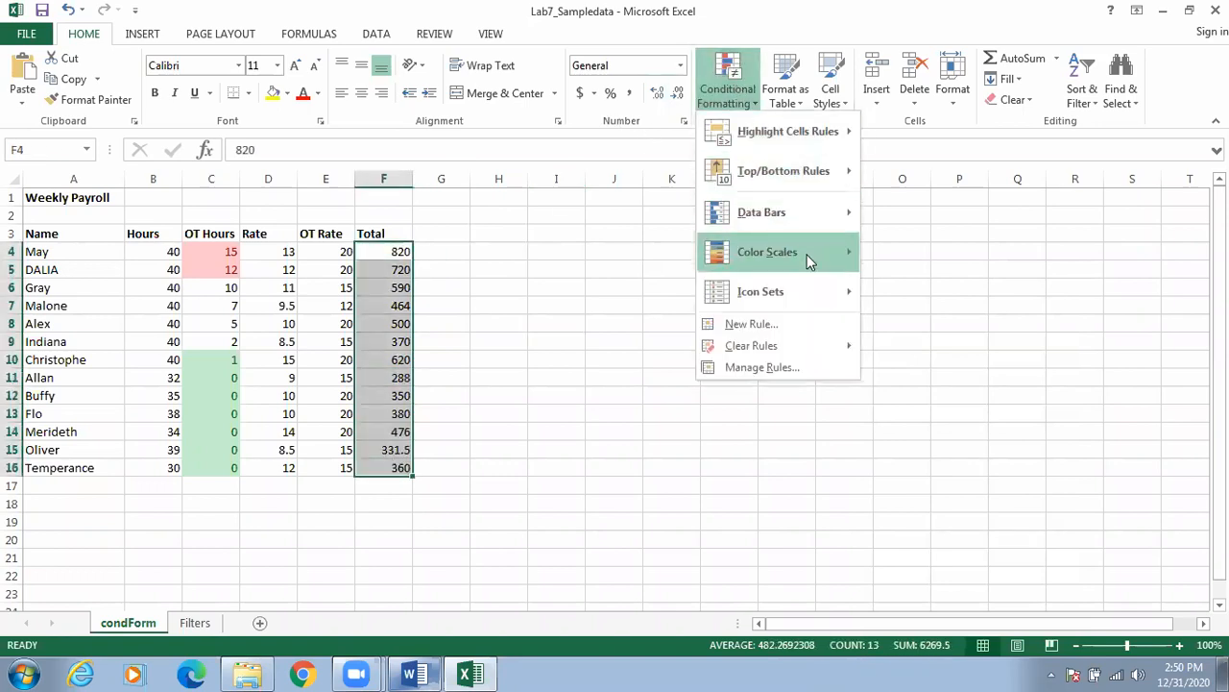
pyautogui.moveTo(807, 261)
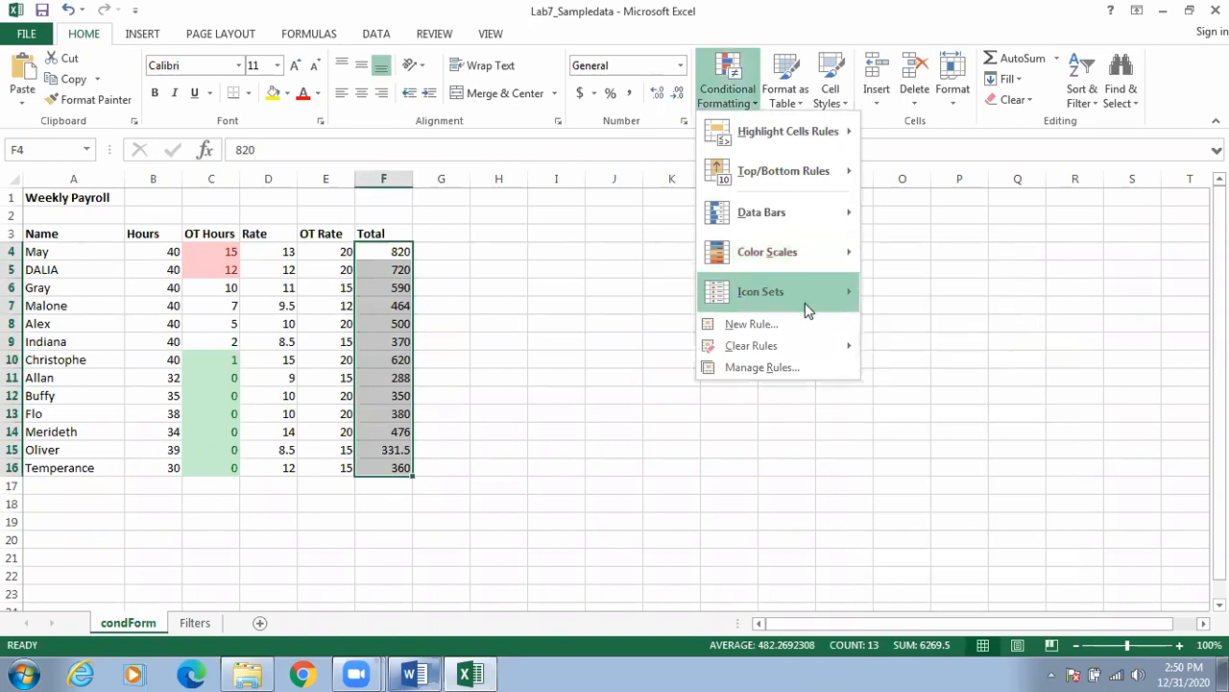
pyautogui.moveTo(812, 170)
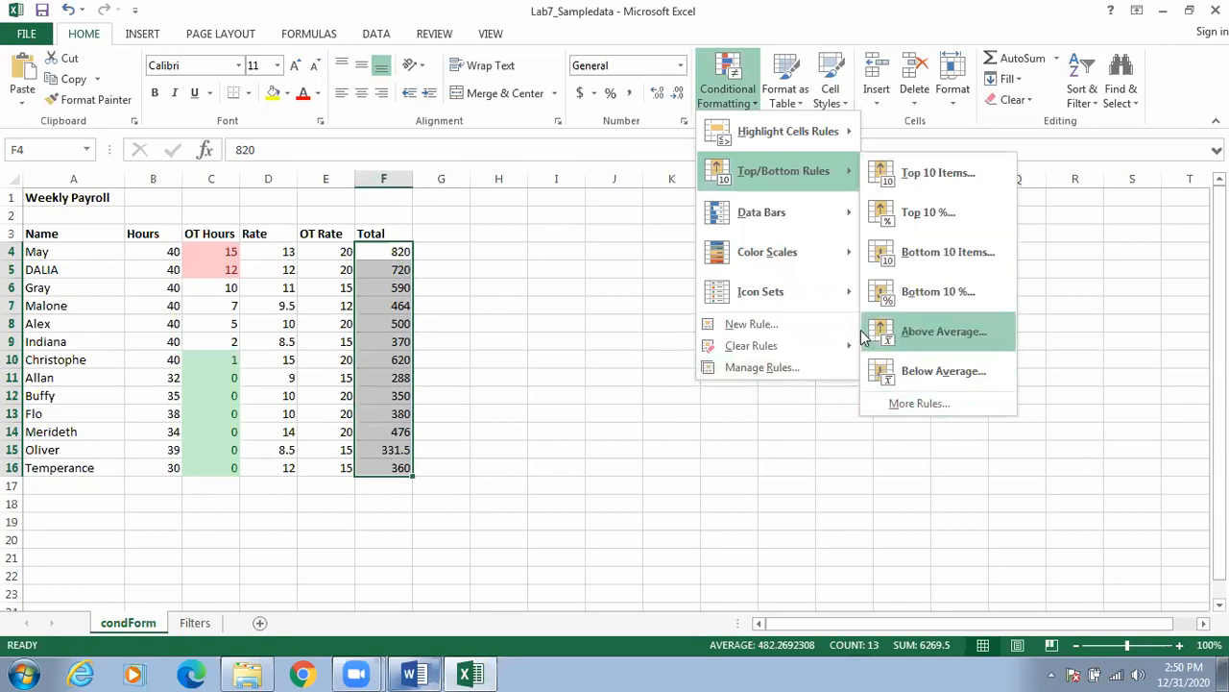
pyautogui.moveTo(795, 228)
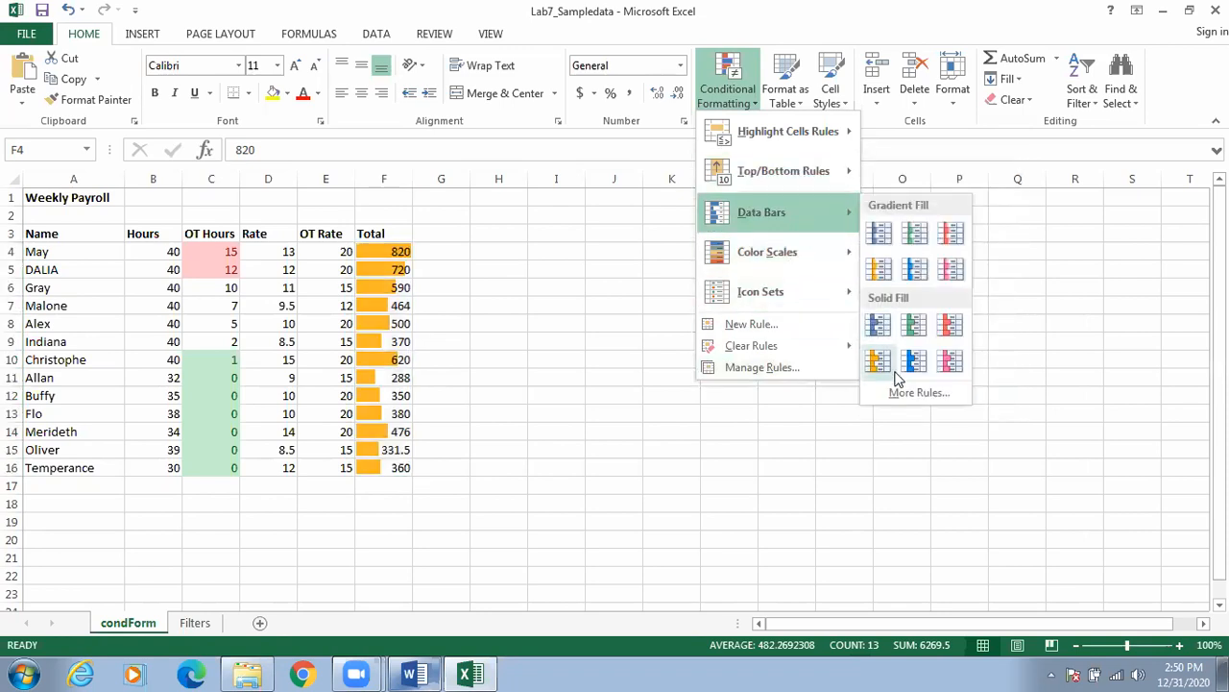
pyautogui.click(917, 394)
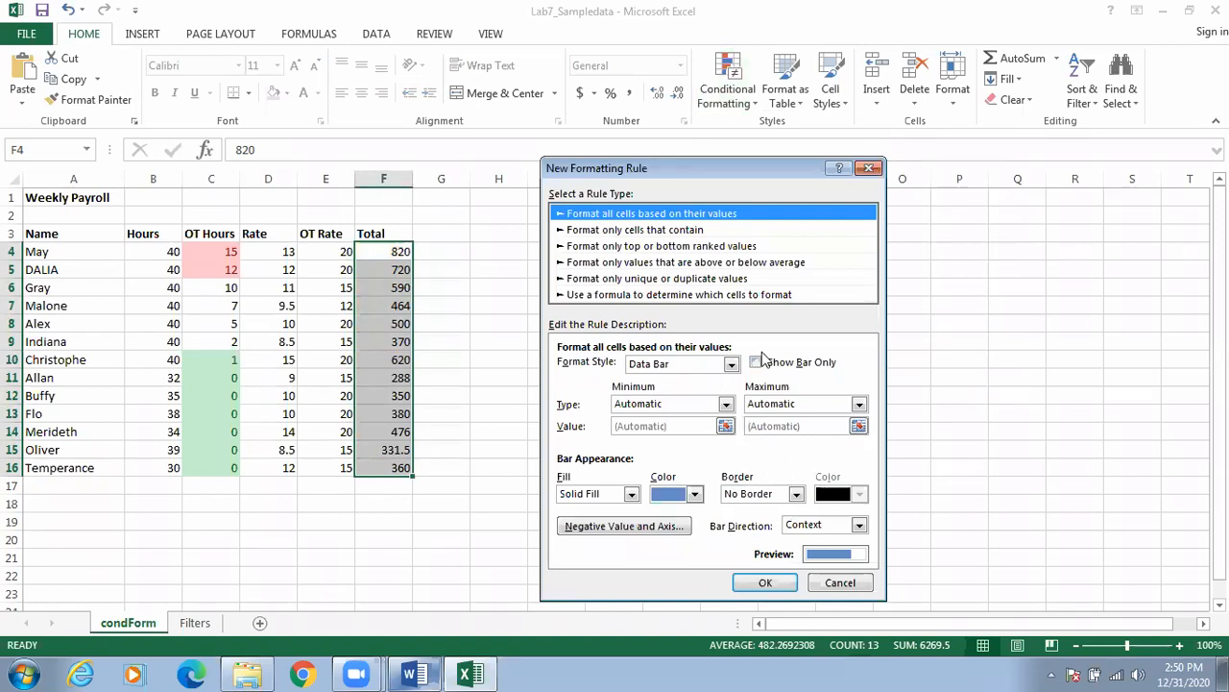
pyautogui.click(826, 583)
pyautogui.click(615, 431)
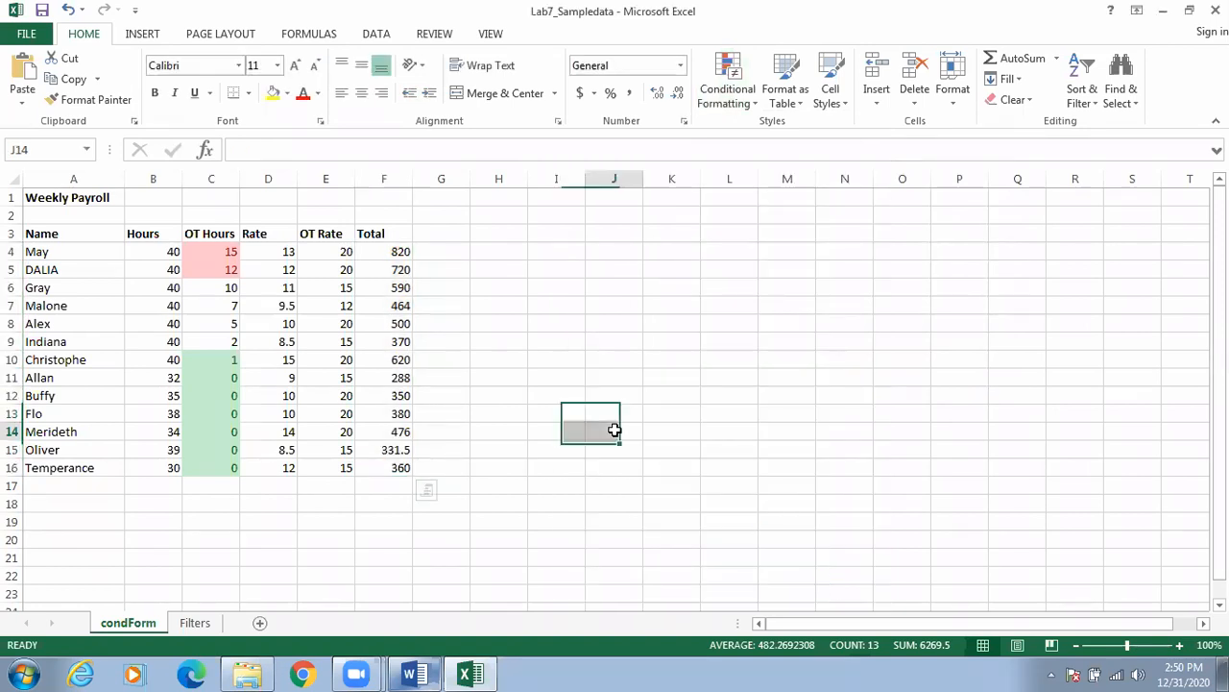
# Switch to the Word lab document, review the icon set and Manage Rules instructions on page 3, and return to Excel.
pyautogui.click(413, 673)
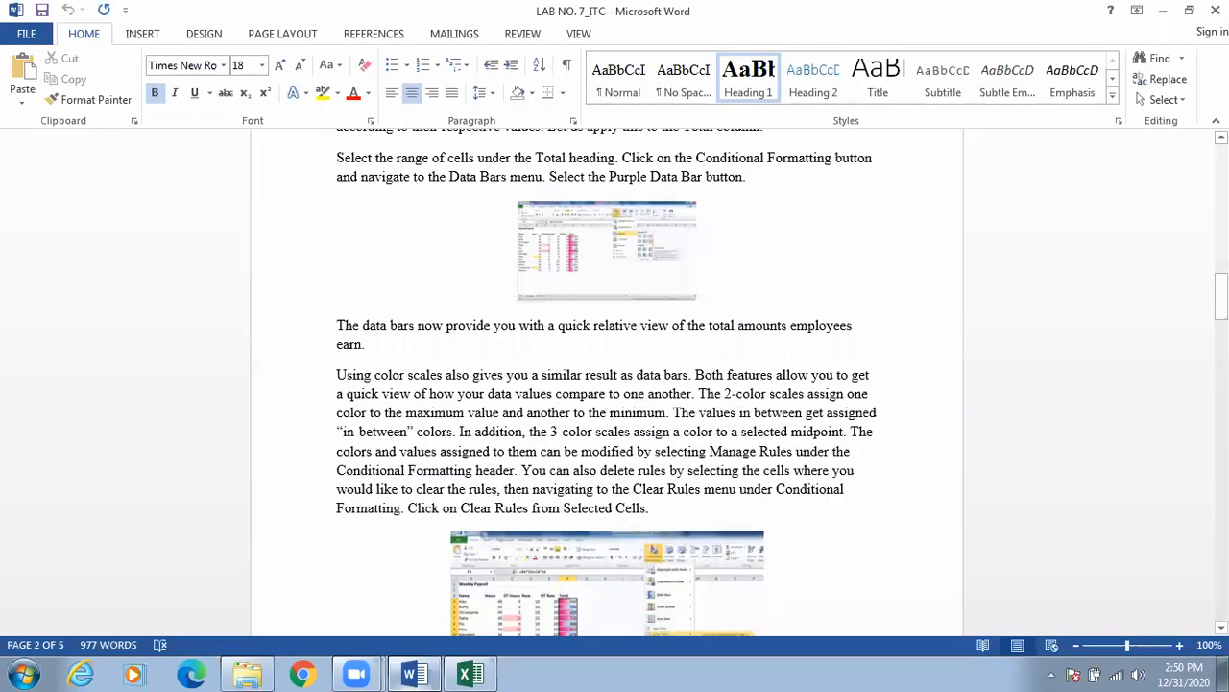
pyautogui.moveTo(1221, 299); pyautogui.dragTo(1221, 406)
pyautogui.moveTo(1221, 398); pyautogui.dragTo(1222, 398)
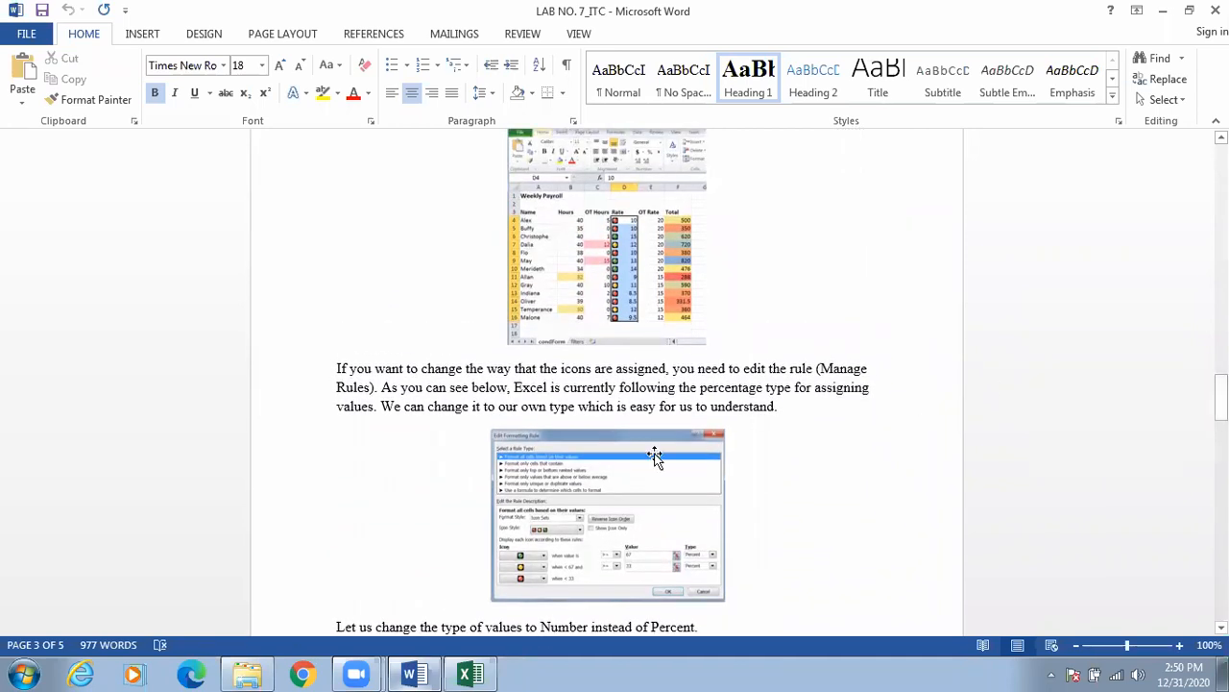
pyautogui.click(470, 673)
# Apply the three traffic lights (unrimmed) icon set to the Total values in F4:F16.
pyautogui.moveTo(400, 253); pyautogui.dragTo(396, 469)
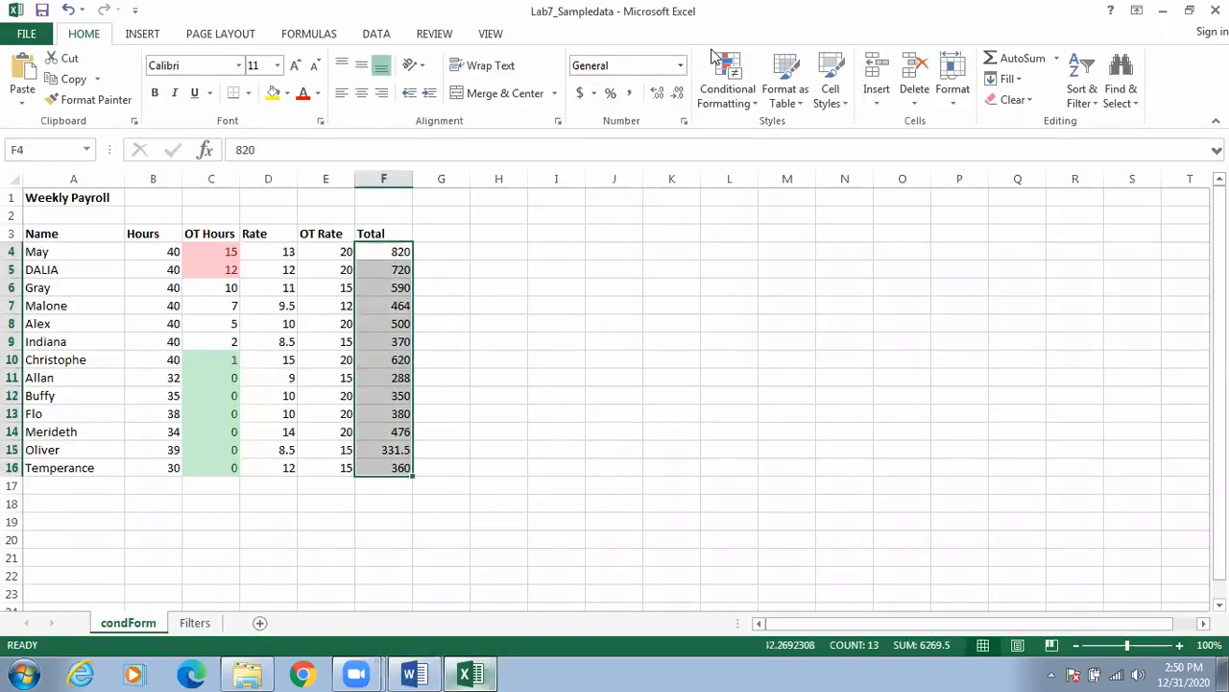
pyautogui.click(728, 96)
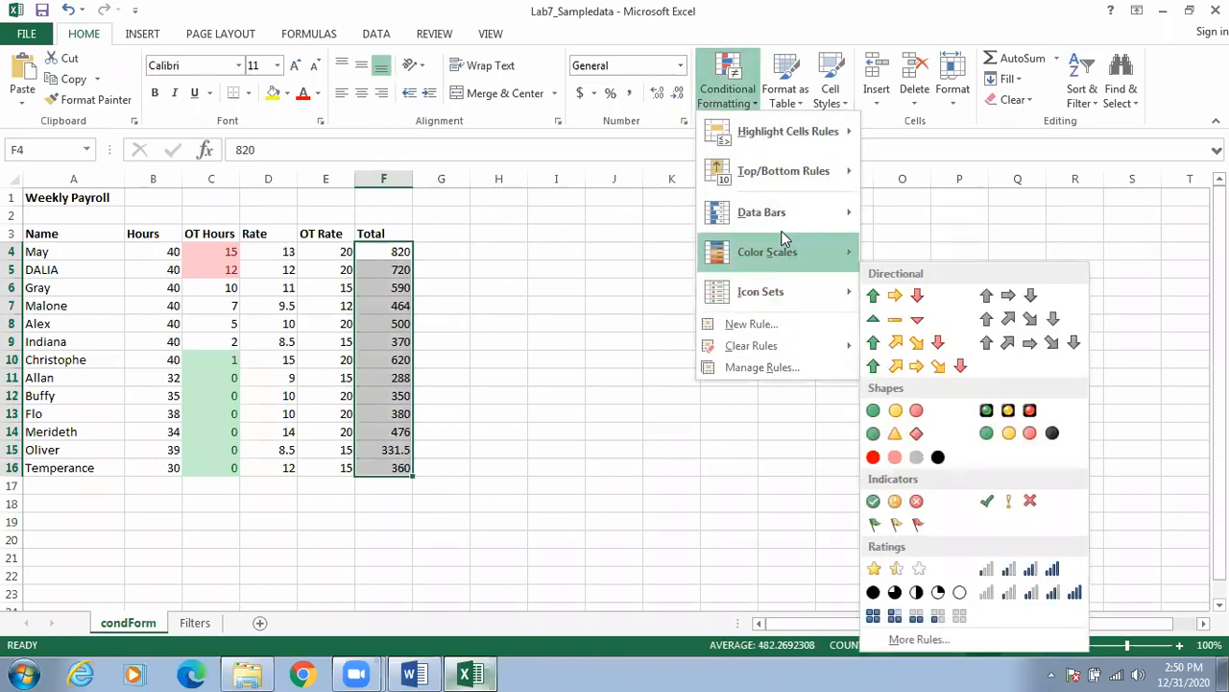
pyautogui.moveTo(788, 296)
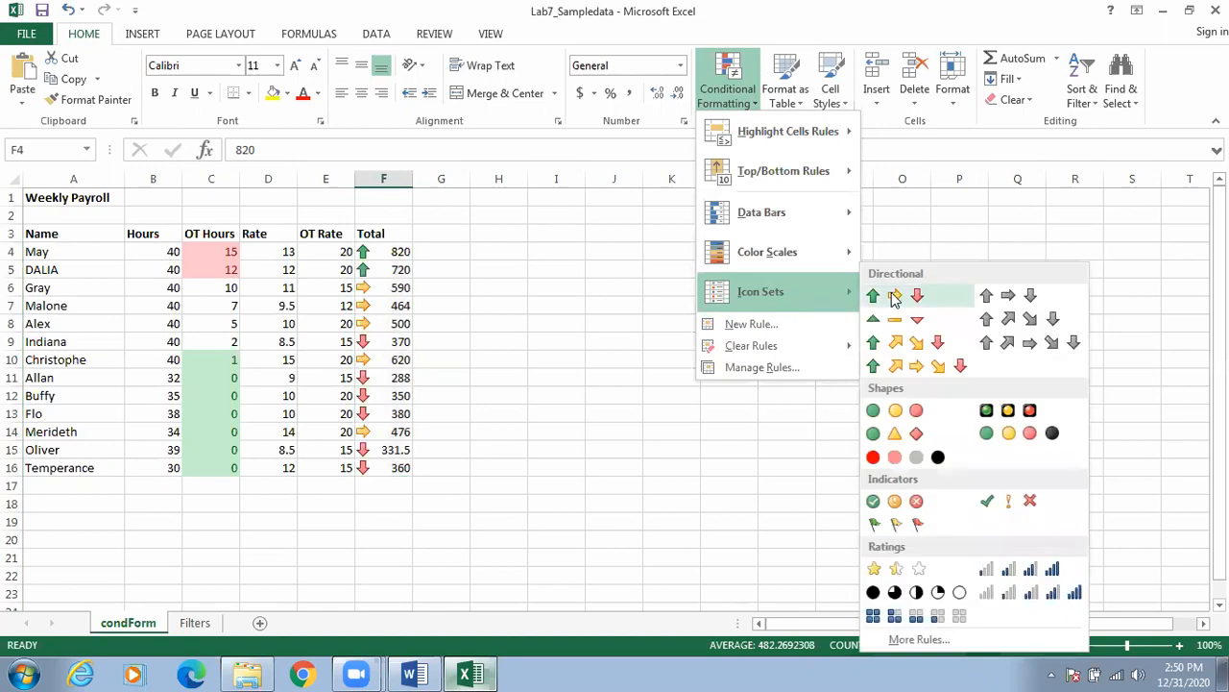
pyautogui.click(897, 407)
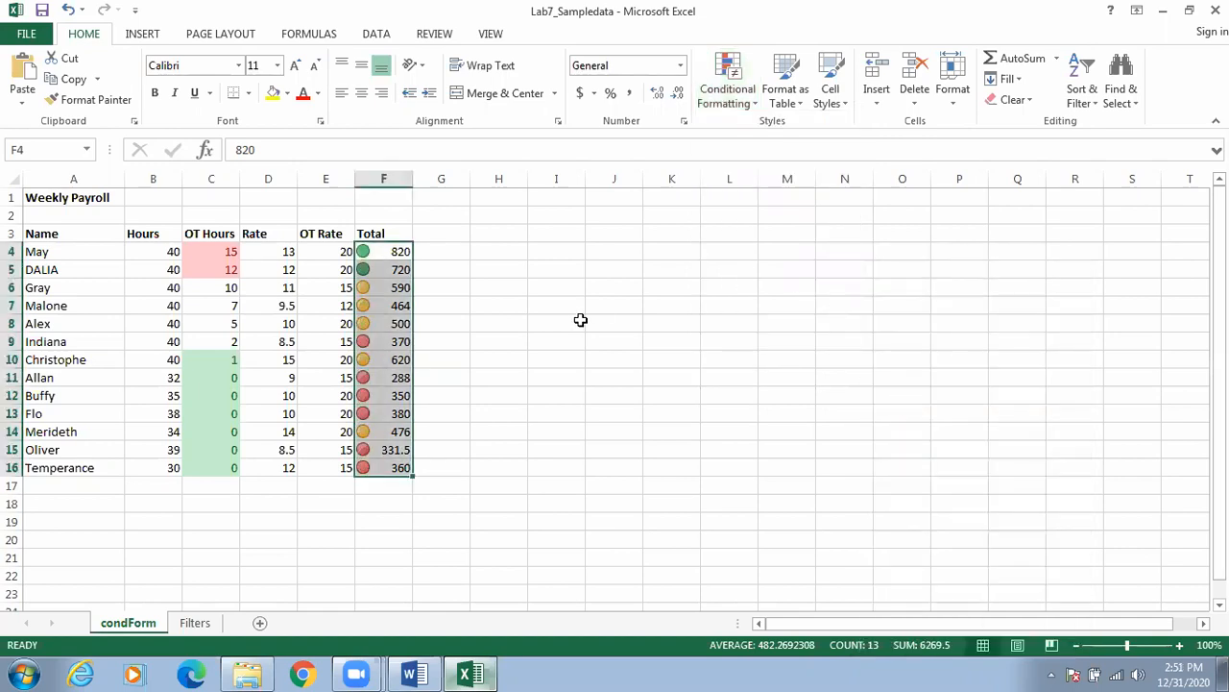
pyautogui.click(579, 320)
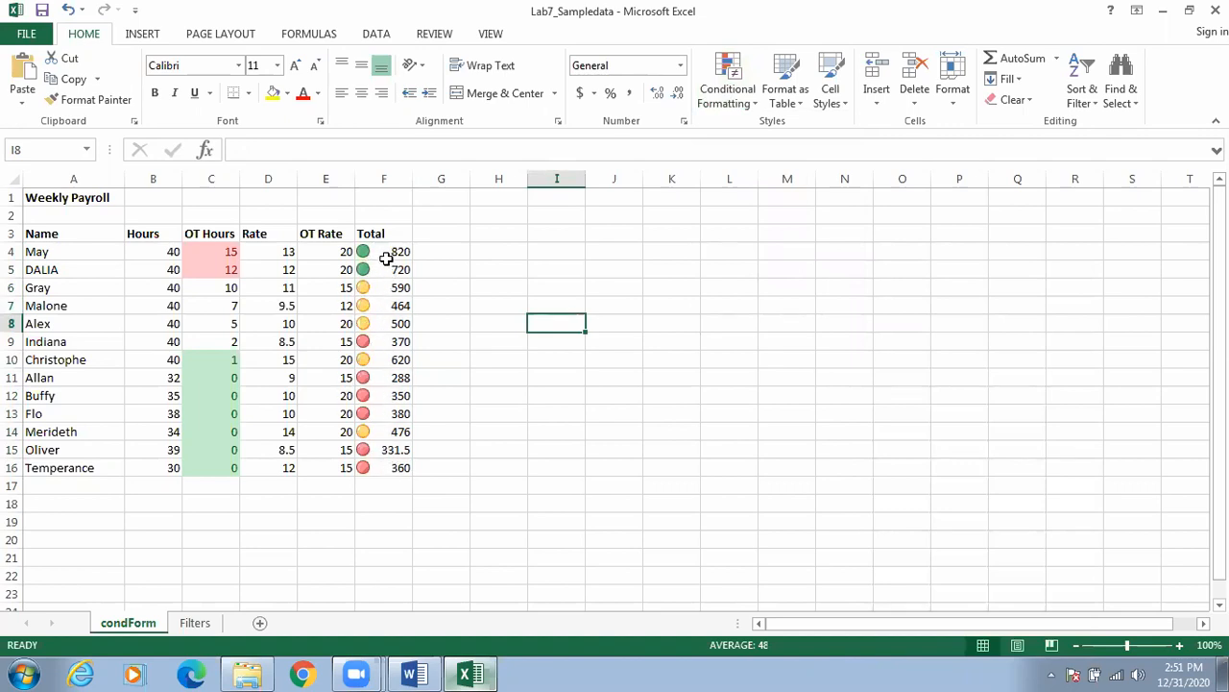
# Edit the icon set rule on F4:F16 so the first threshold uses the Number type with the >= operator.
pyautogui.moveTo(387, 256); pyautogui.dragTo(400, 459)
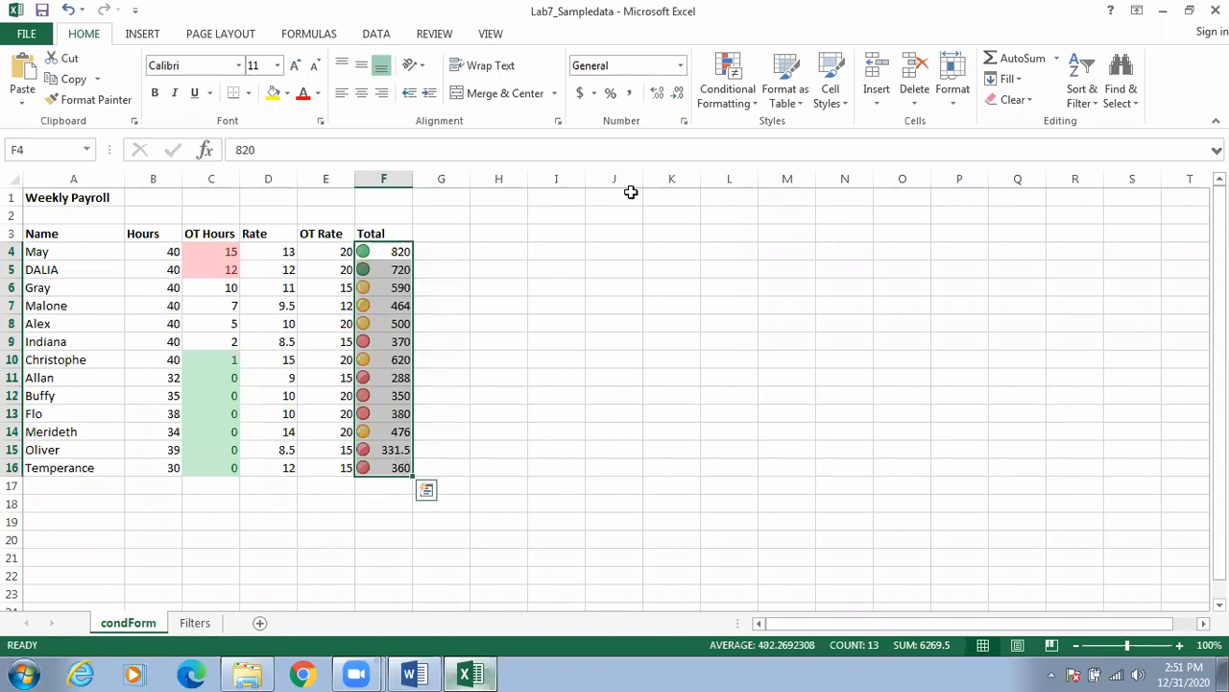
pyautogui.click(747, 105)
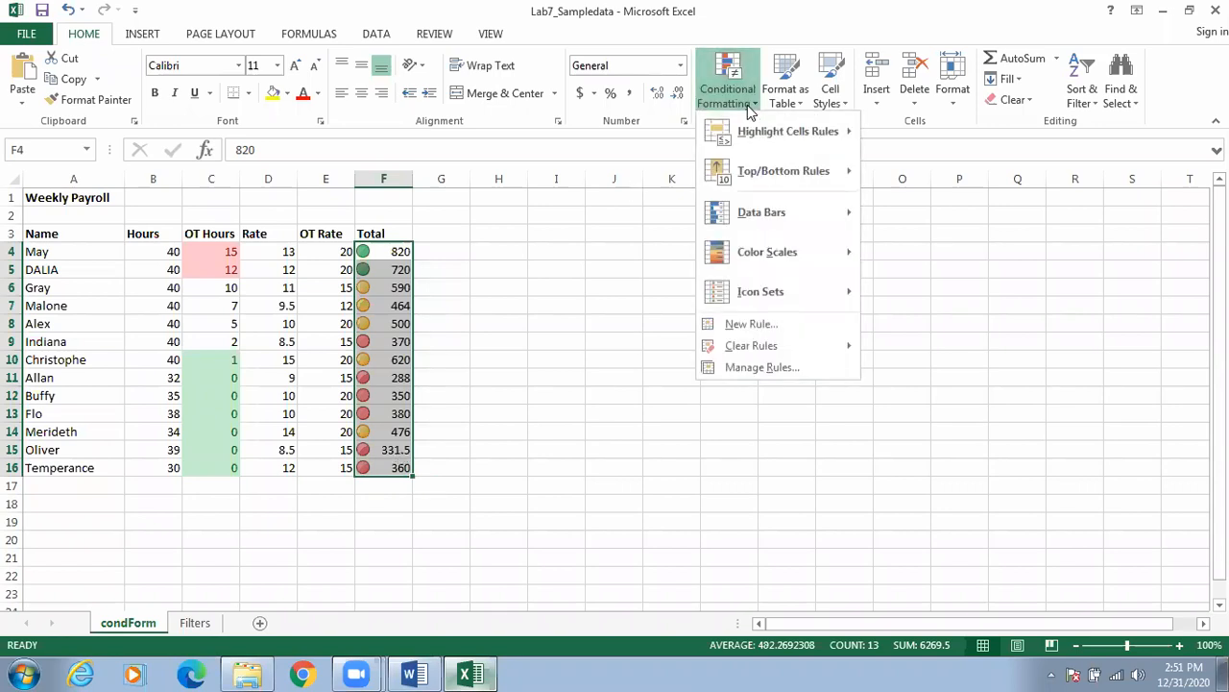
pyautogui.click(760, 366)
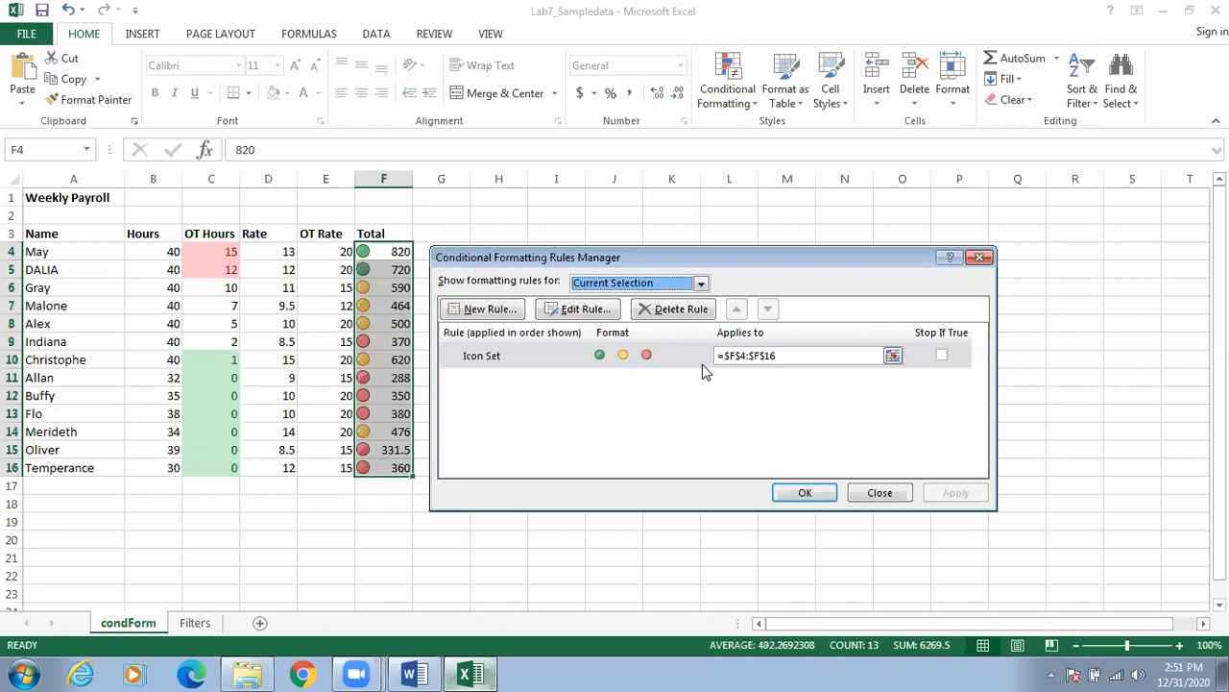
pyautogui.click(586, 309)
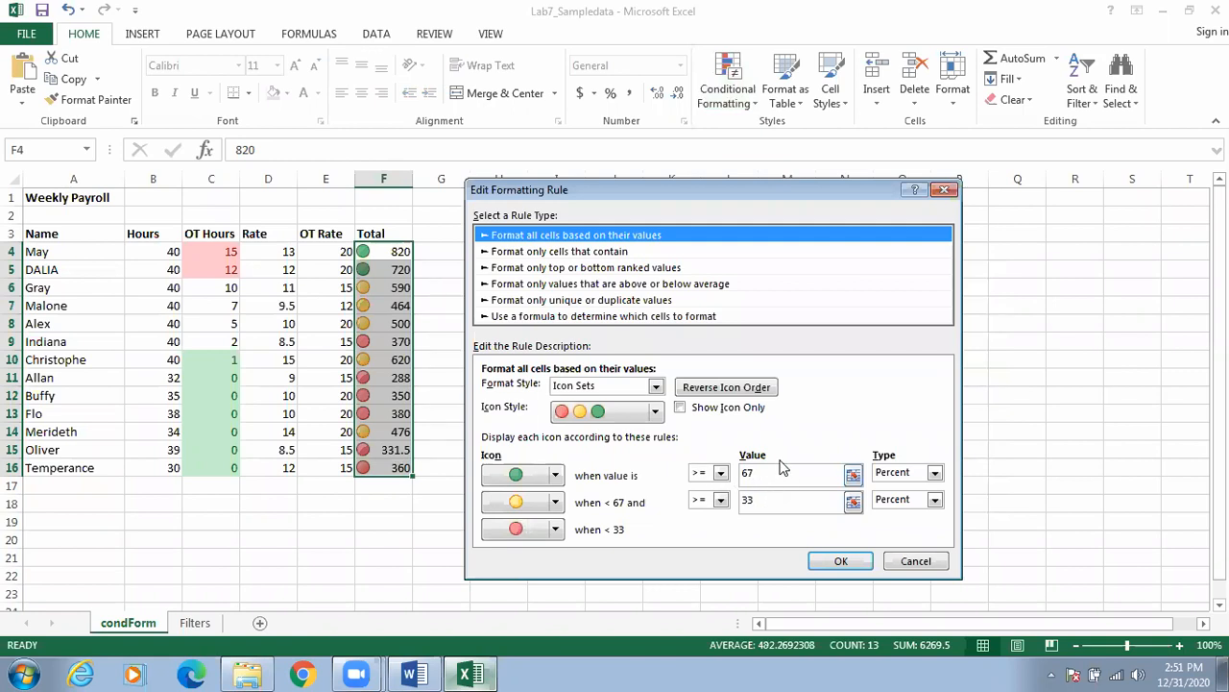
pyautogui.click(935, 475)
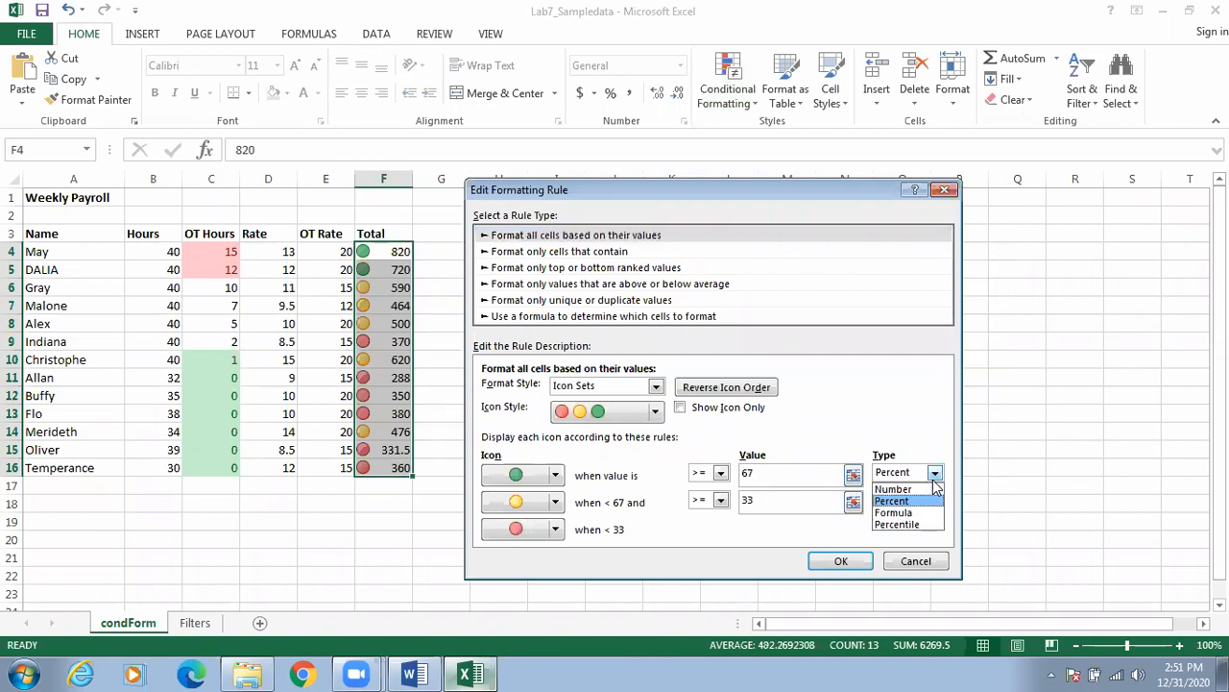
pyautogui.click(905, 490)
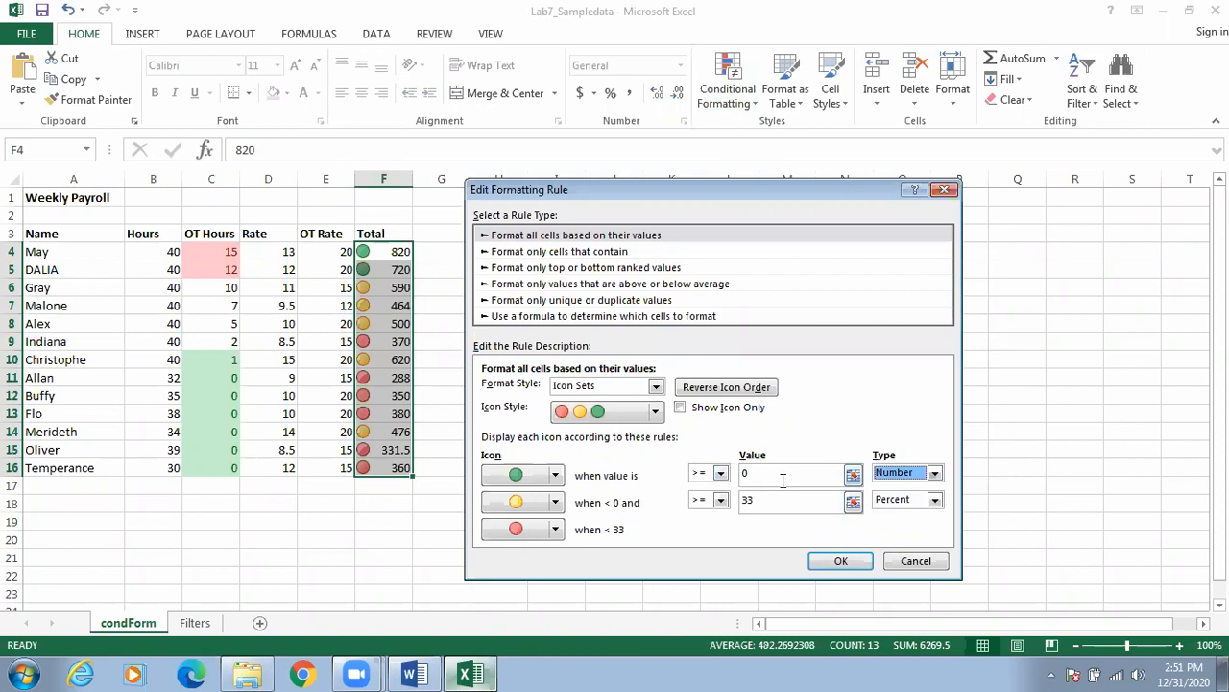
pyautogui.click(720, 474)
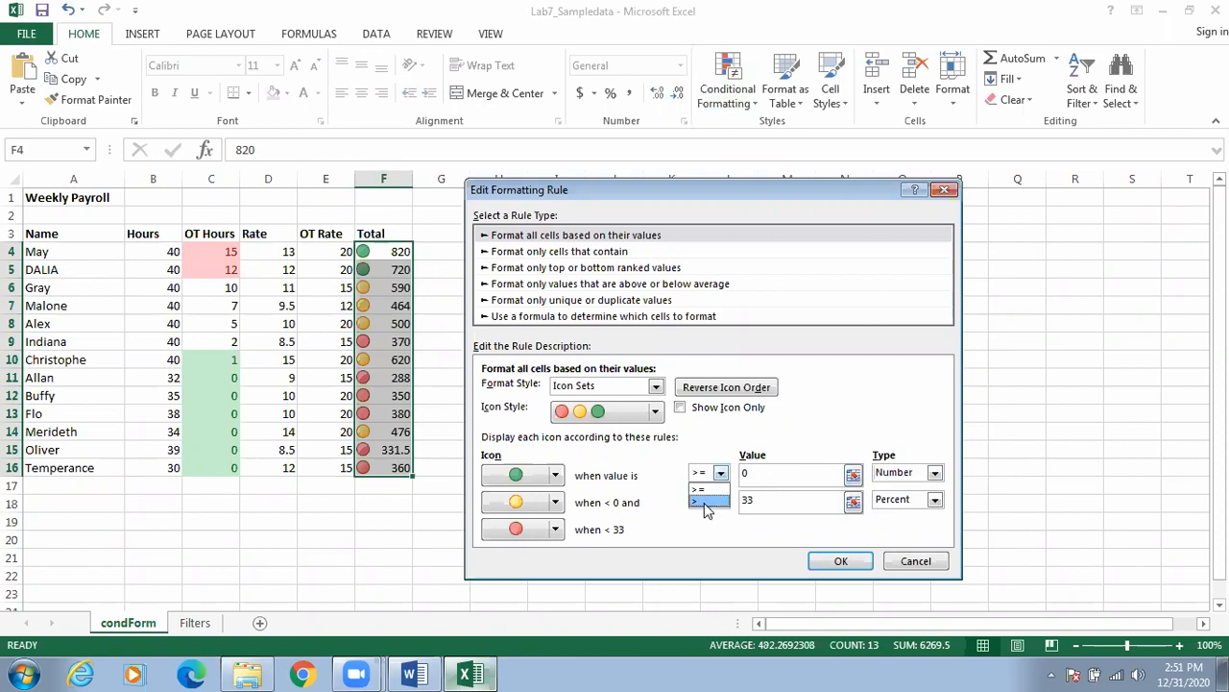
pyautogui.click(709, 489)
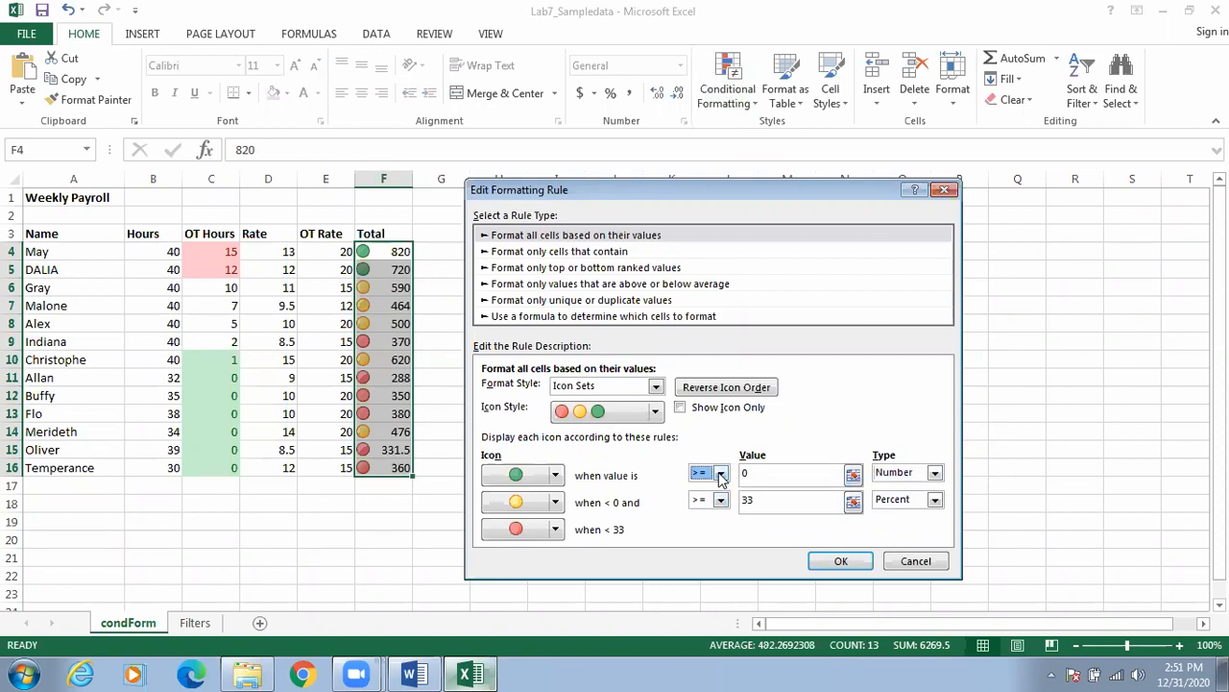
# Assign the red circle to the first icon of the rule and set its threshold value to 500.
pyautogui.click(555, 478)
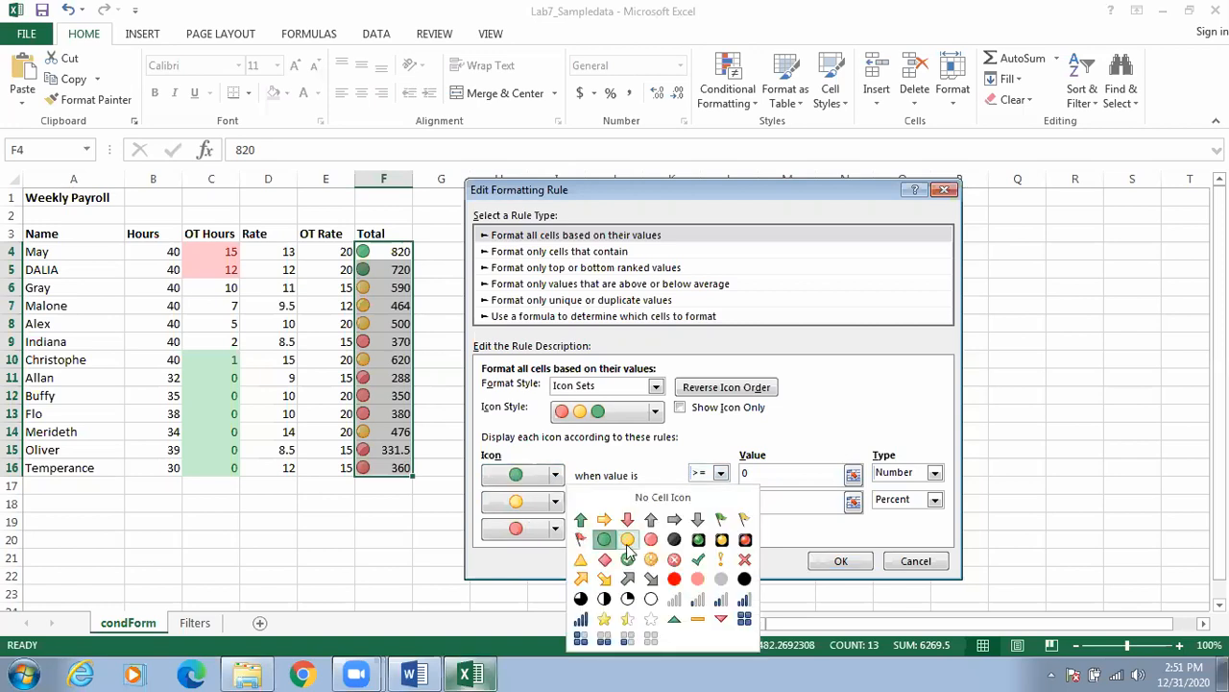
pyautogui.click(652, 541)
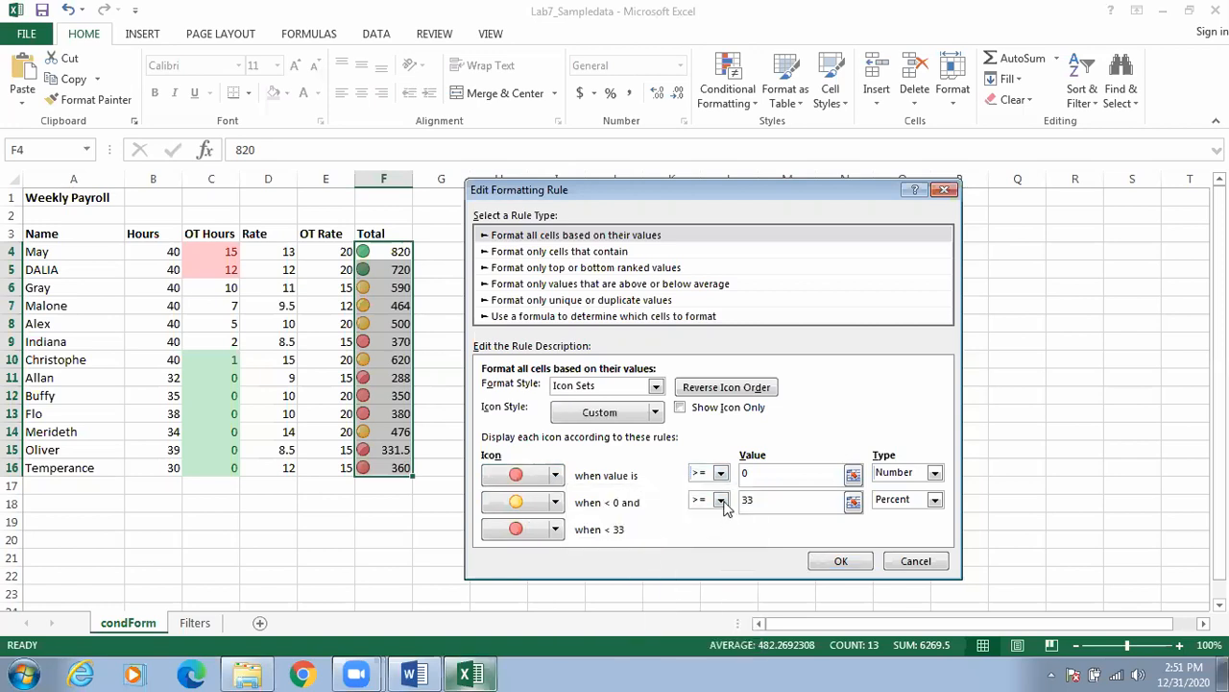
pyautogui.click(851, 476)
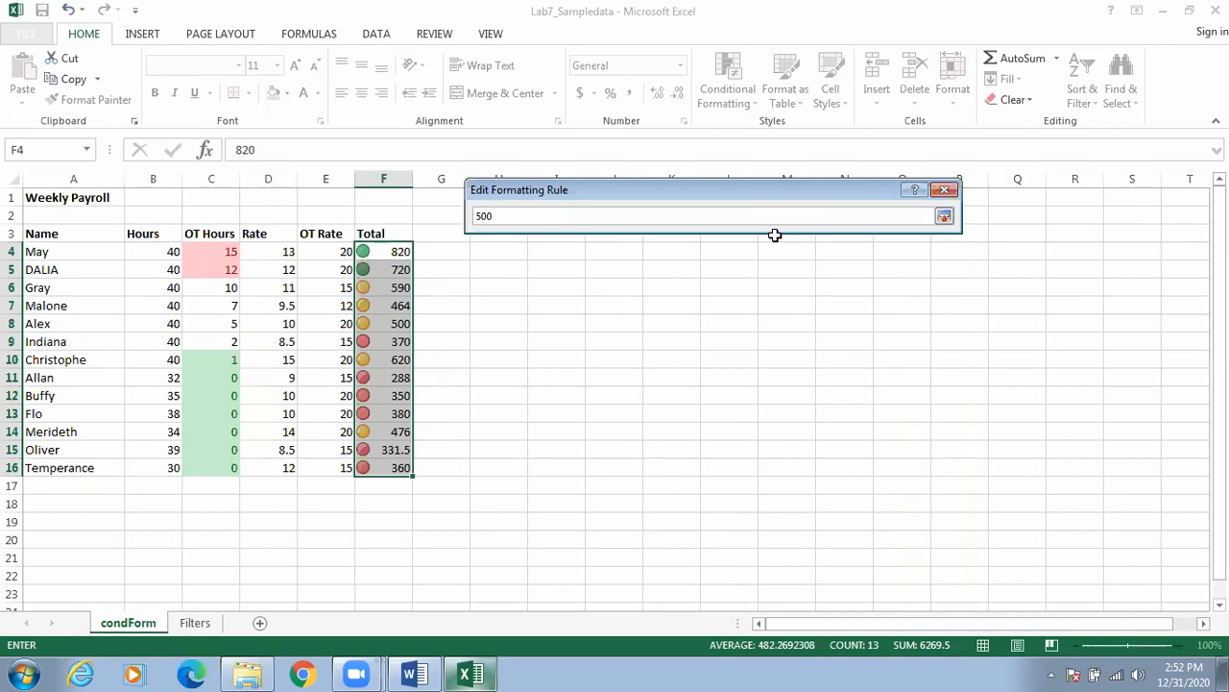
pyautogui.press('Return')
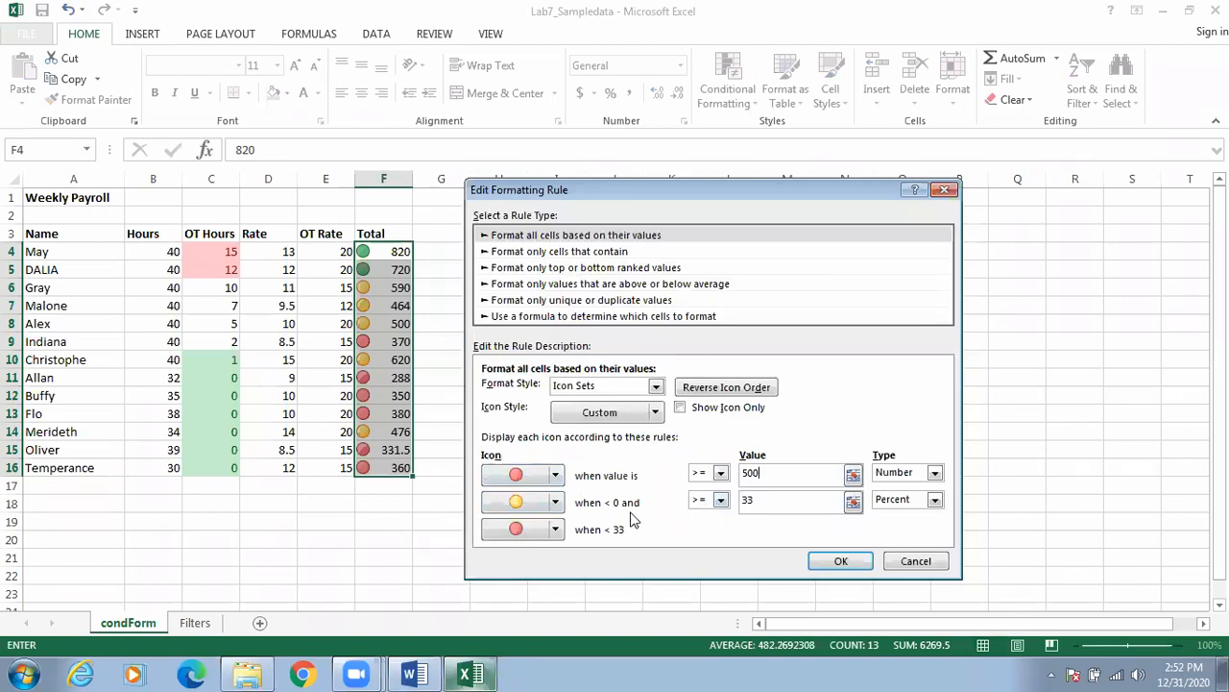
# Assign the green circle to the lowest icon, set the second threshold to the Number type with its own value, and apply the edited rule.
pyautogui.click(557, 530)
pyautogui.click(605, 539)
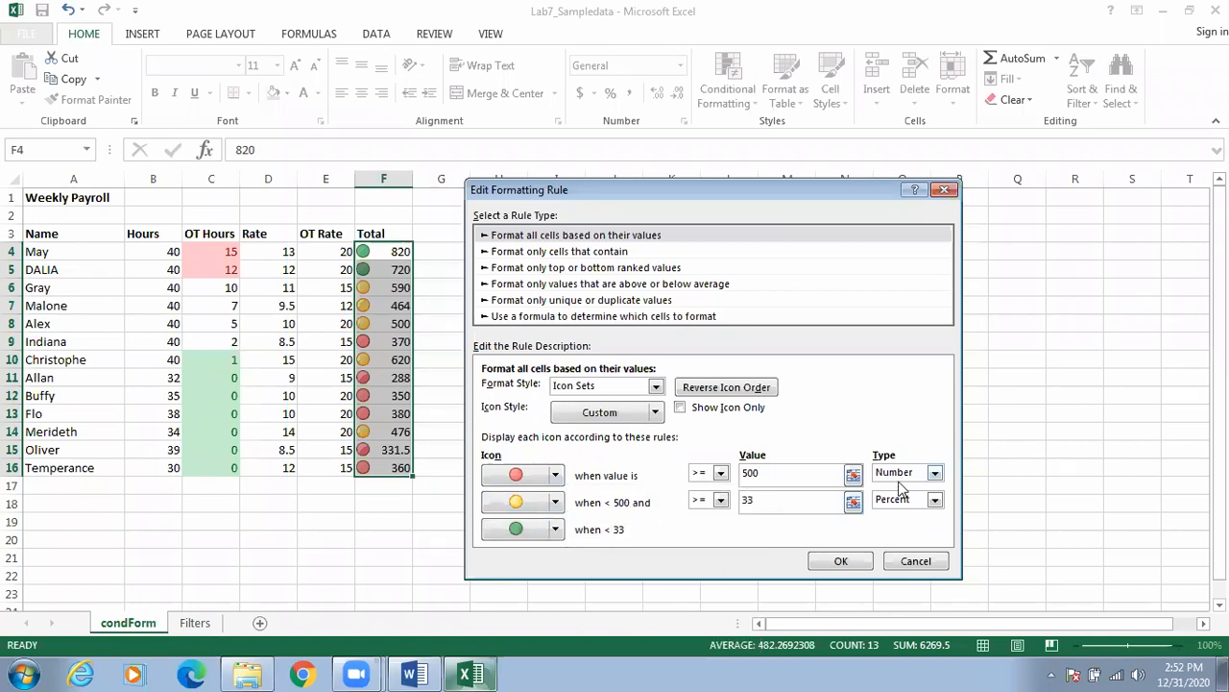
pyautogui.click(936, 499)
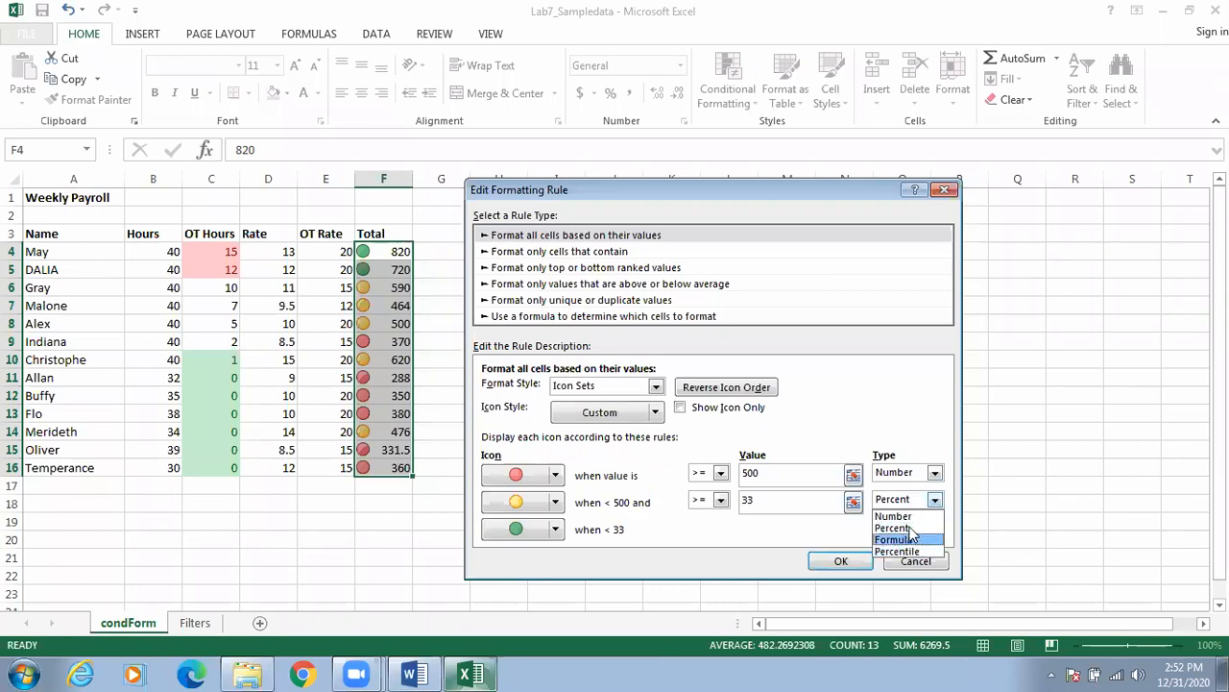
pyautogui.click(908, 517)
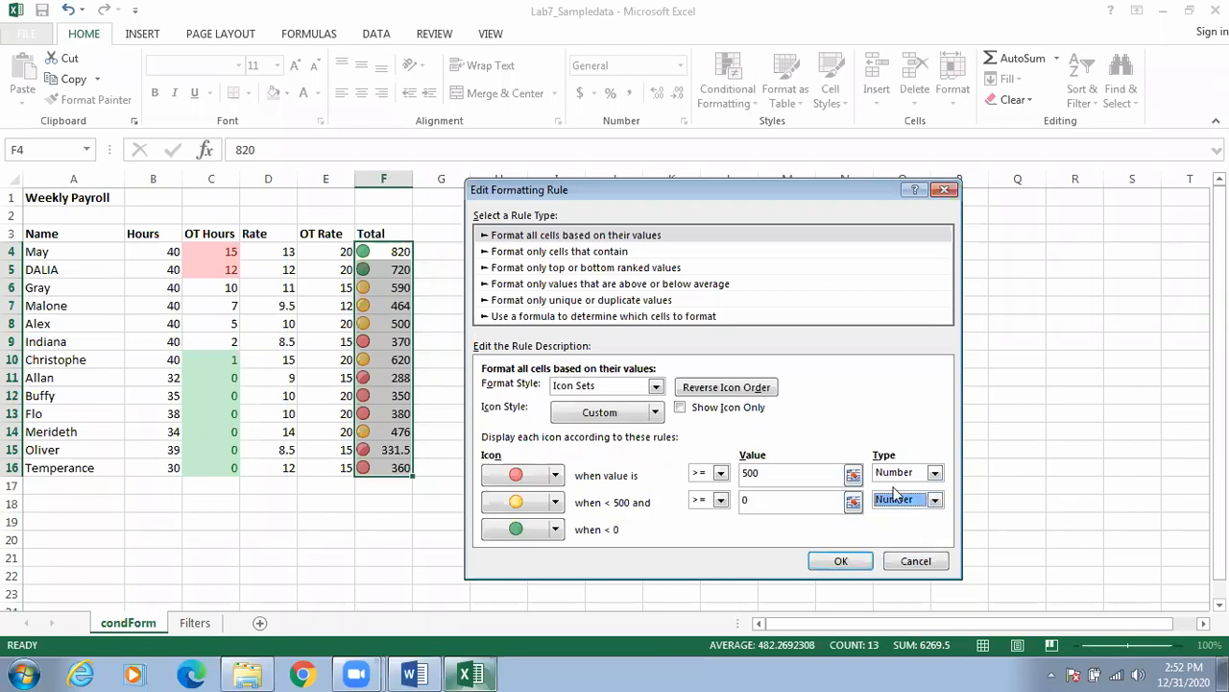
pyautogui.click(792, 502)
pyautogui.click(833, 562)
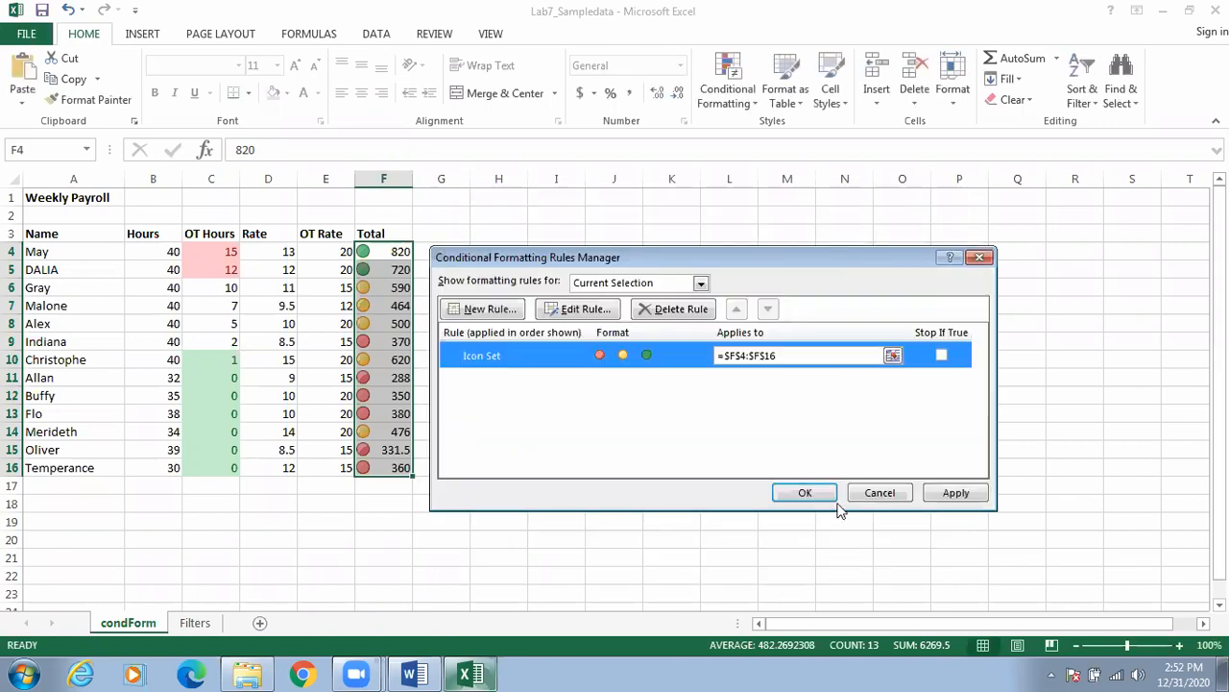
pyautogui.click(804, 492)
pyautogui.click(687, 434)
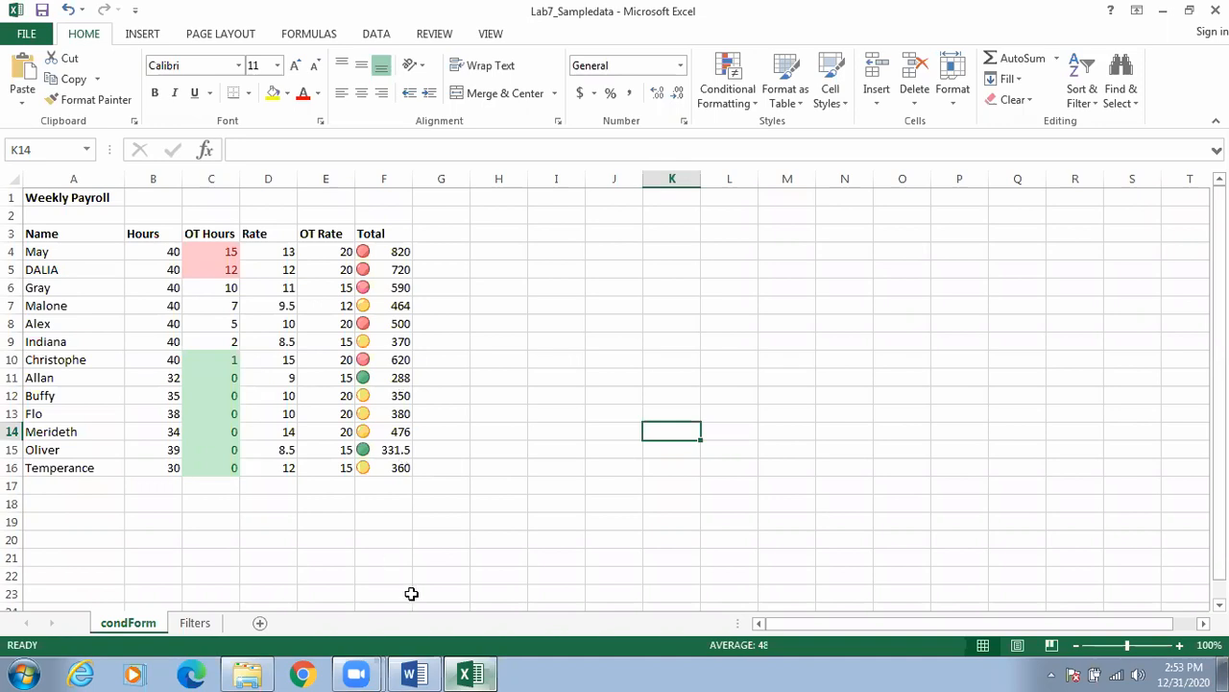
# Switch to the Word lab document, review the sorting and filtering sections on page 4, and return to Excel.
pyautogui.click(423, 674)
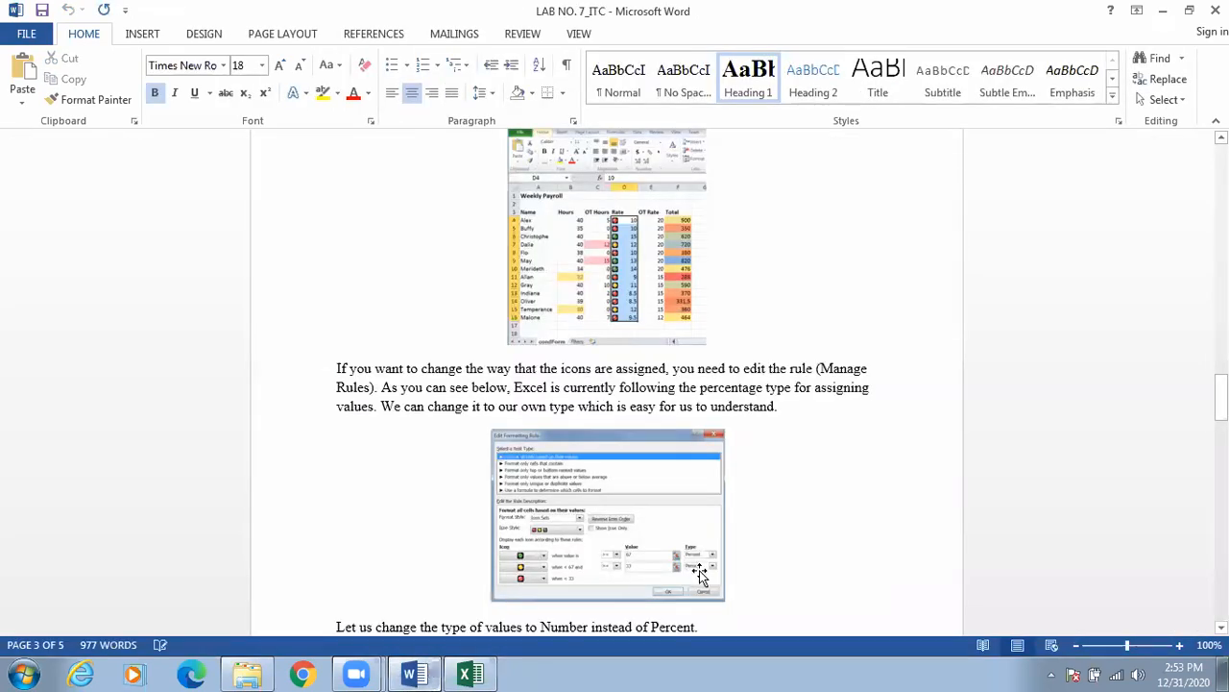
pyautogui.moveTo(1221, 397); pyautogui.dragTo(1221, 464)
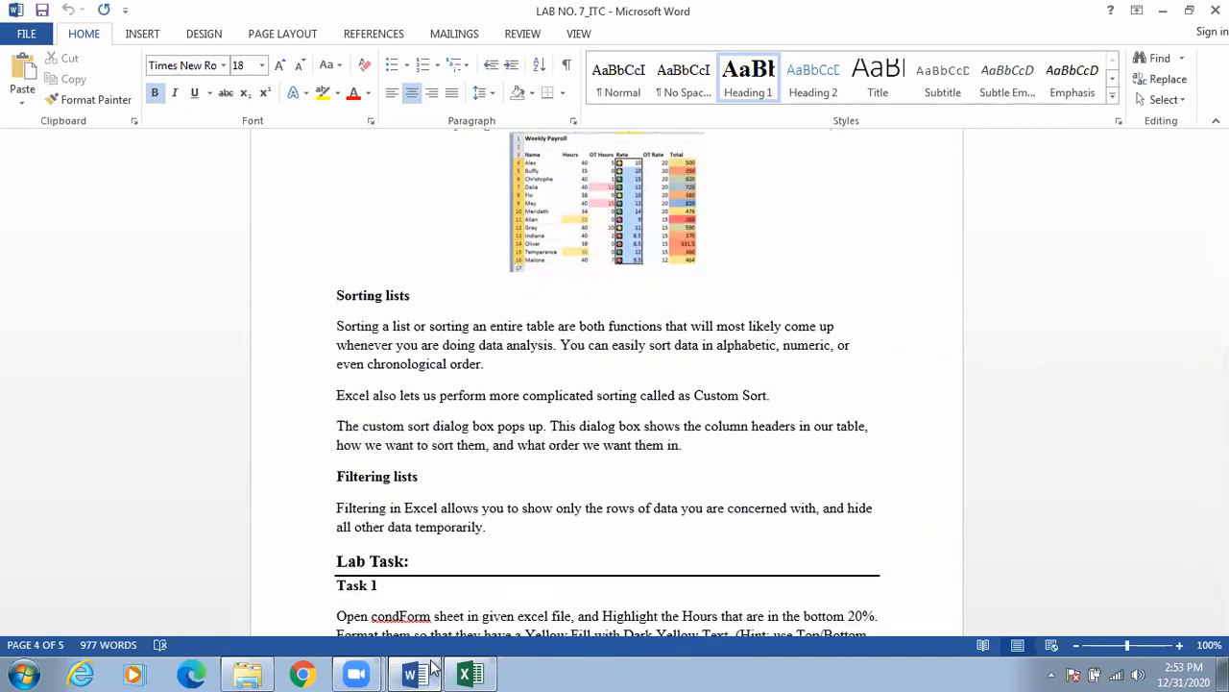
pyautogui.hotkey('alt', 'Tab')
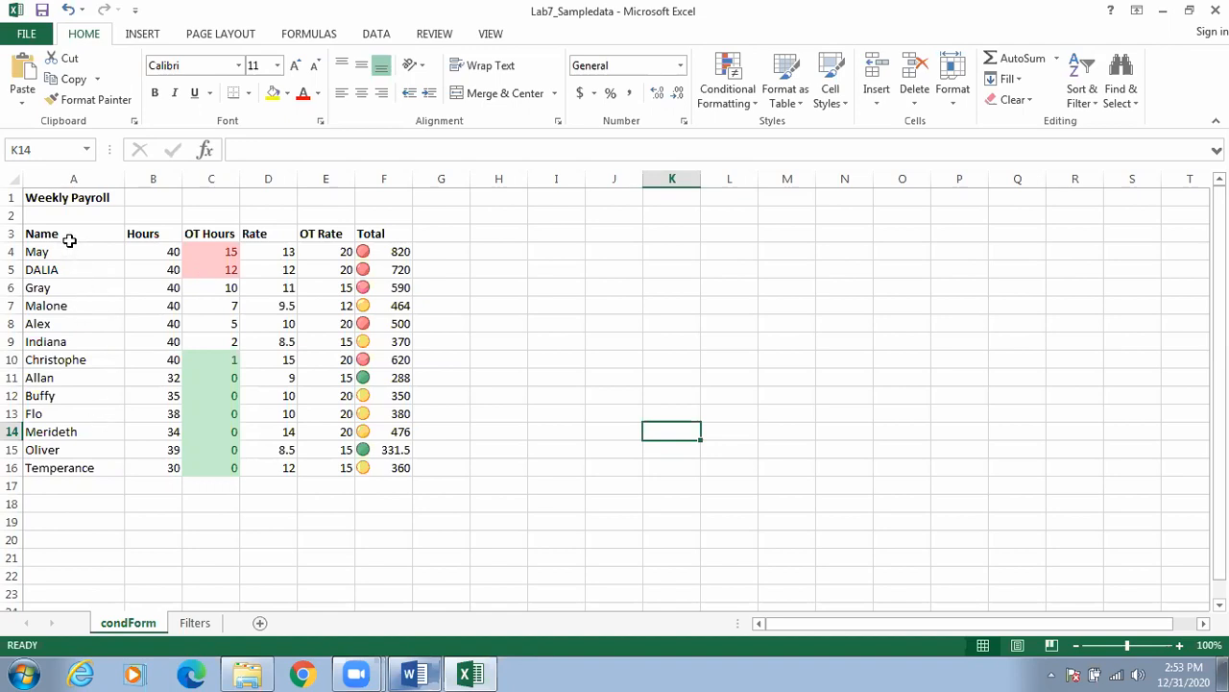
# Sort the payroll table A3:F16 by Name from A to Z.
pyautogui.moveTo(70, 240); pyautogui.dragTo(398, 471)
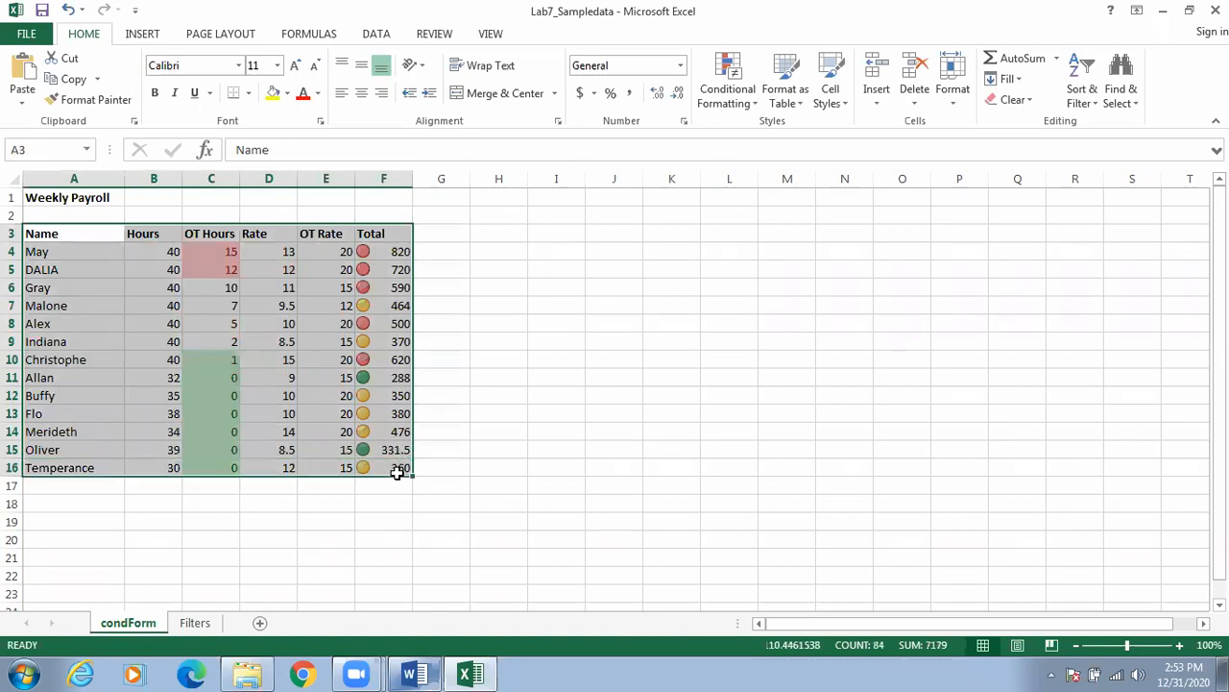
pyautogui.click(1083, 96)
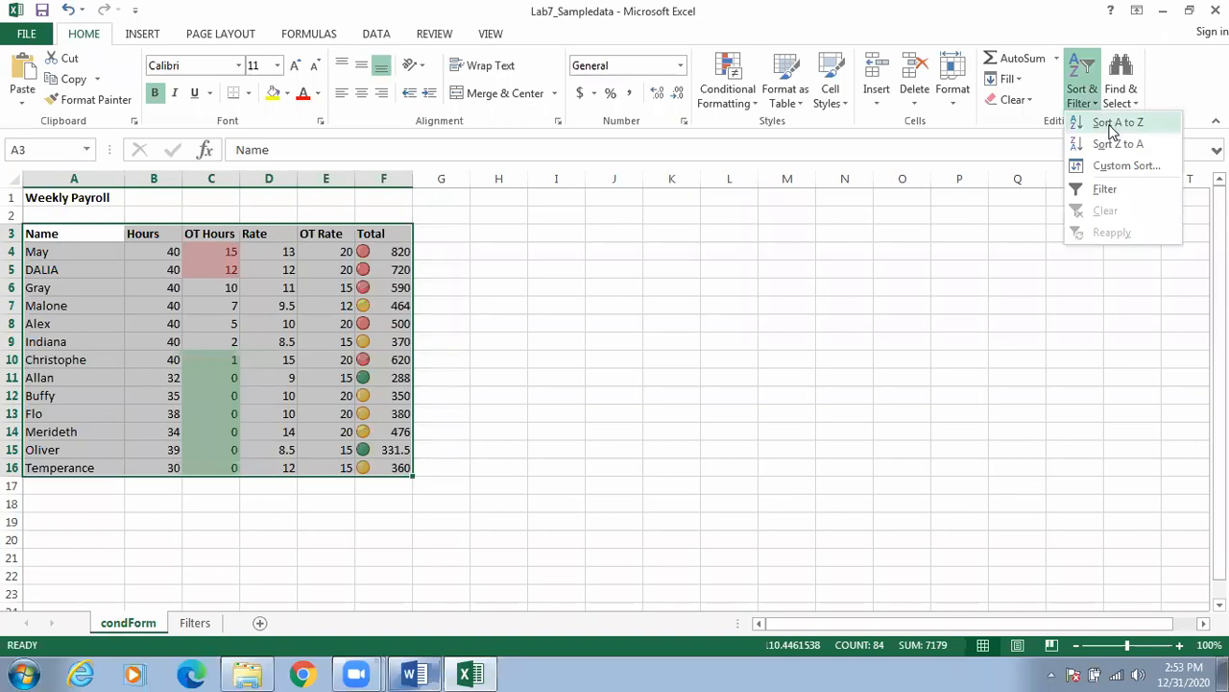
pyautogui.click(1112, 125)
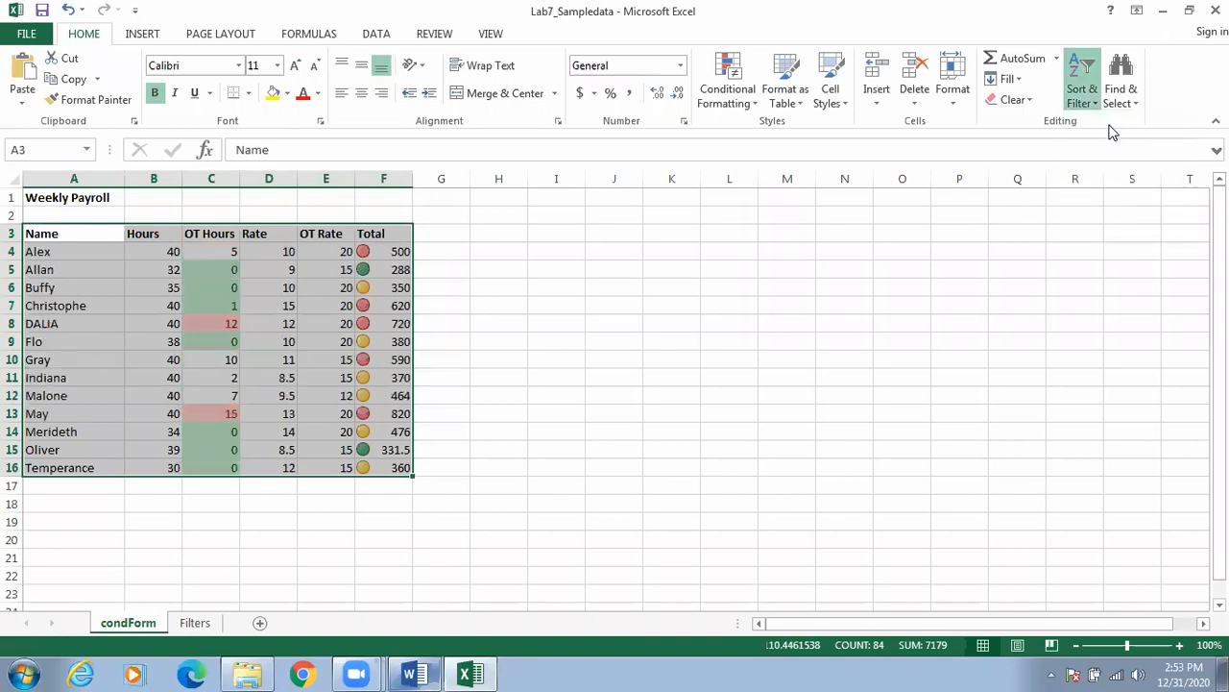
pyautogui.click(733, 210)
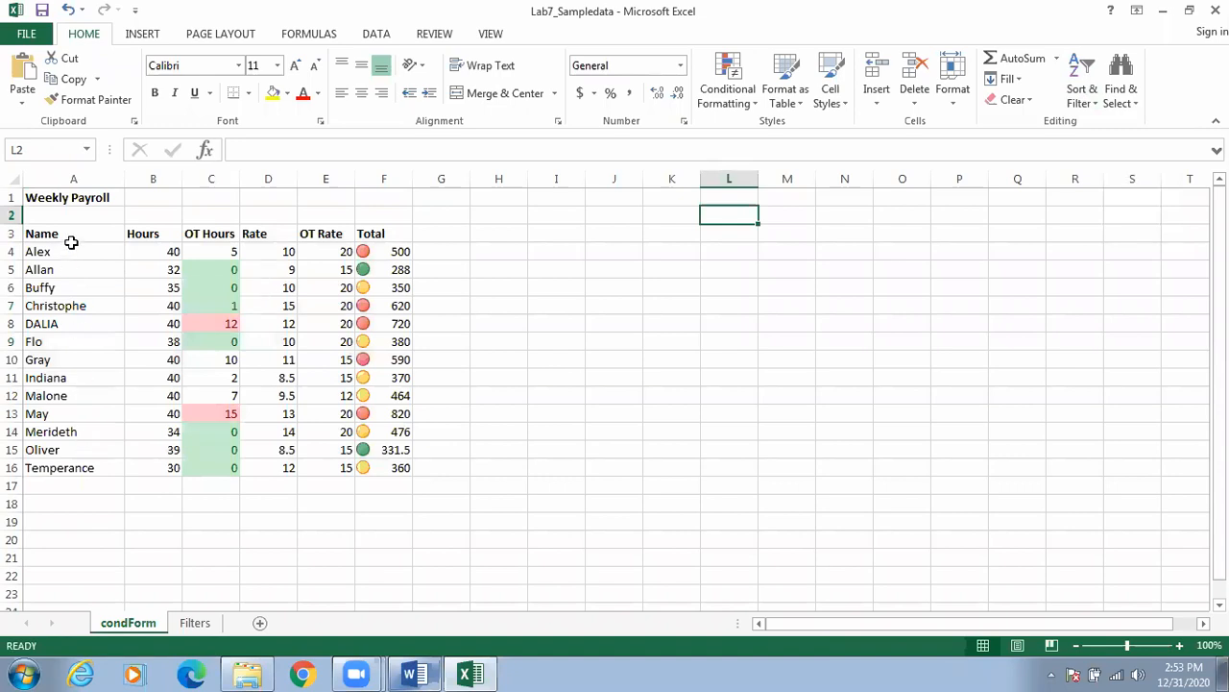
# Sort the payroll table A3:F16 by the Total column's values from largest to smallest.
pyautogui.moveTo(71, 234); pyautogui.dragTo(376, 466)
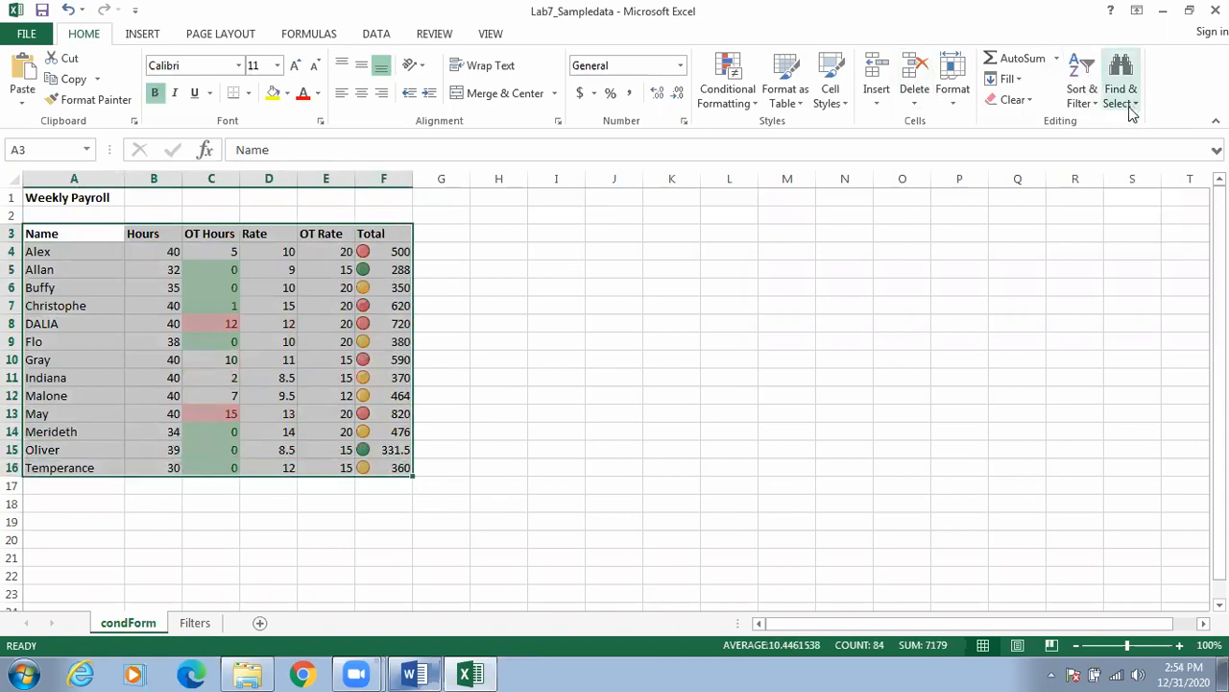
pyautogui.click(1082, 96)
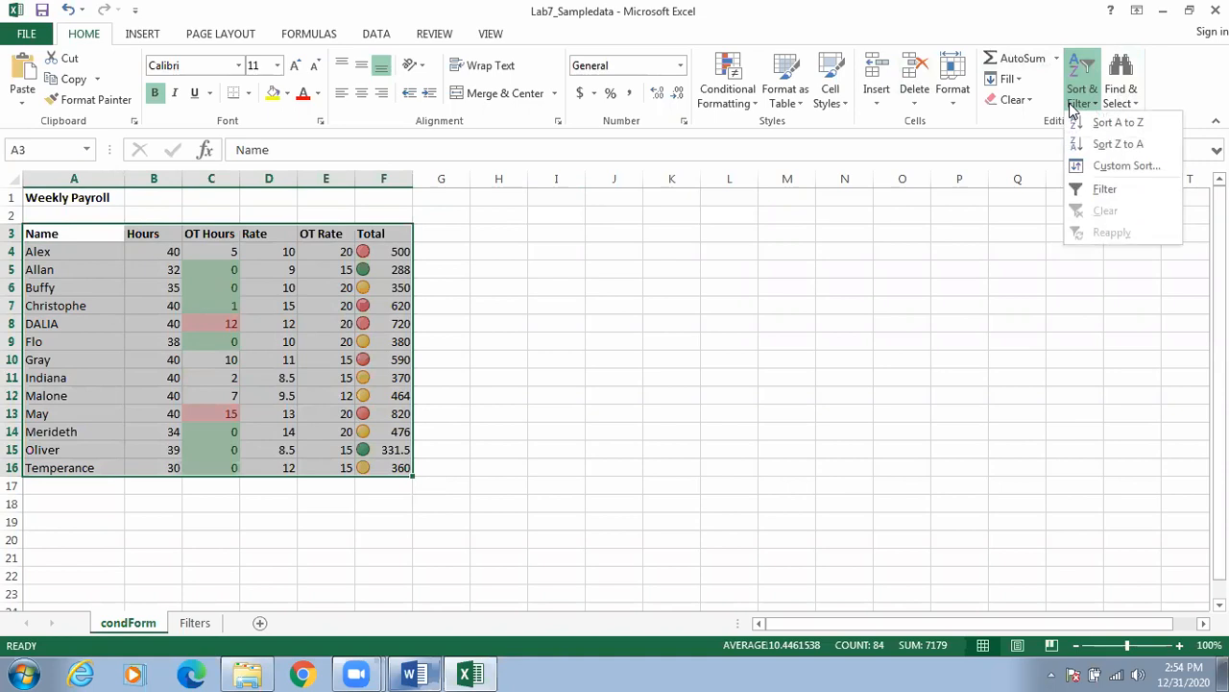
pyautogui.click(1124, 168)
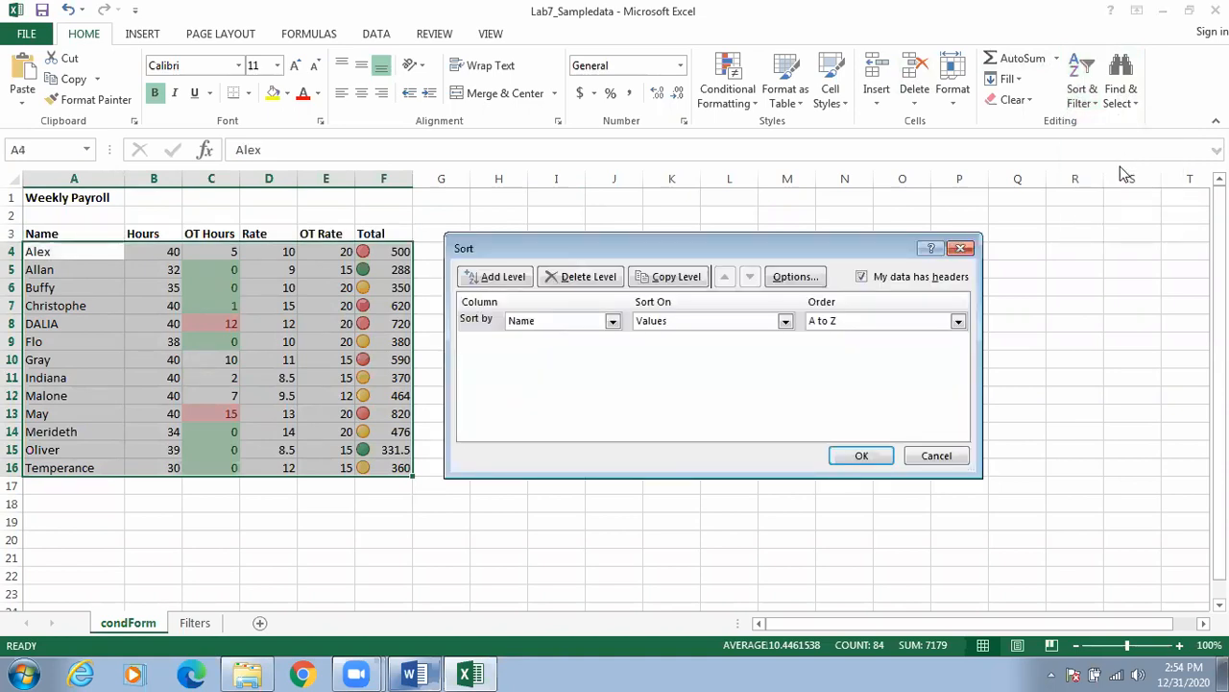
pyautogui.click(613, 322)
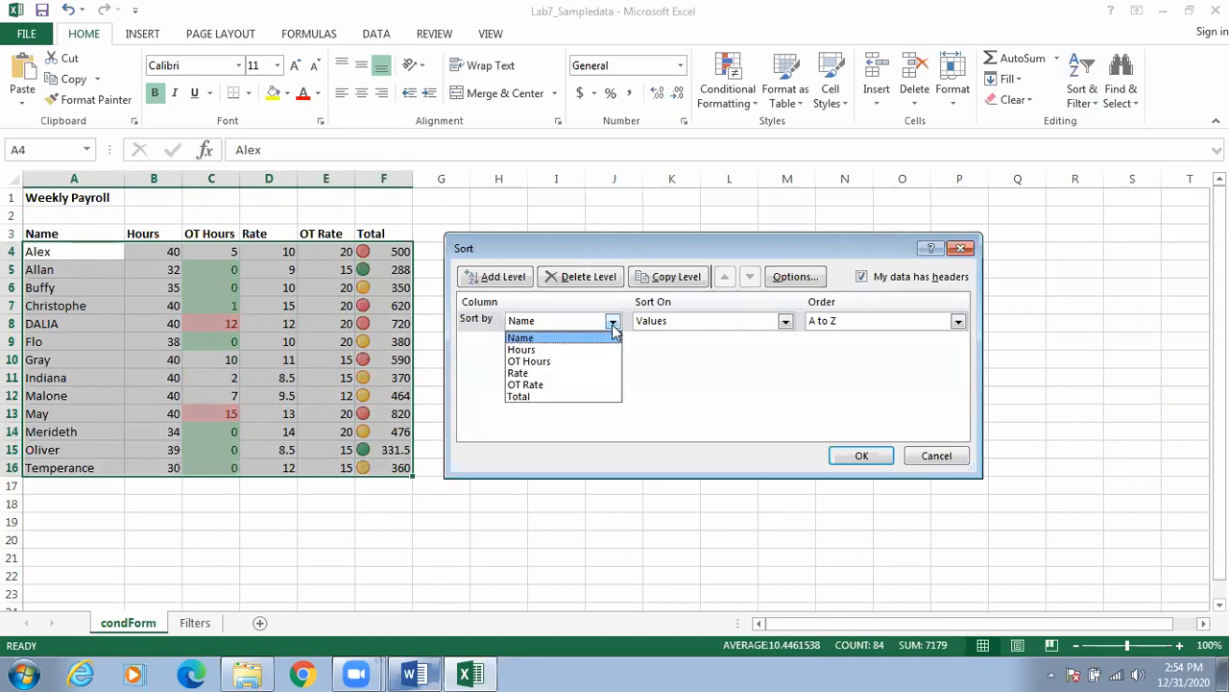
pyautogui.click(547, 397)
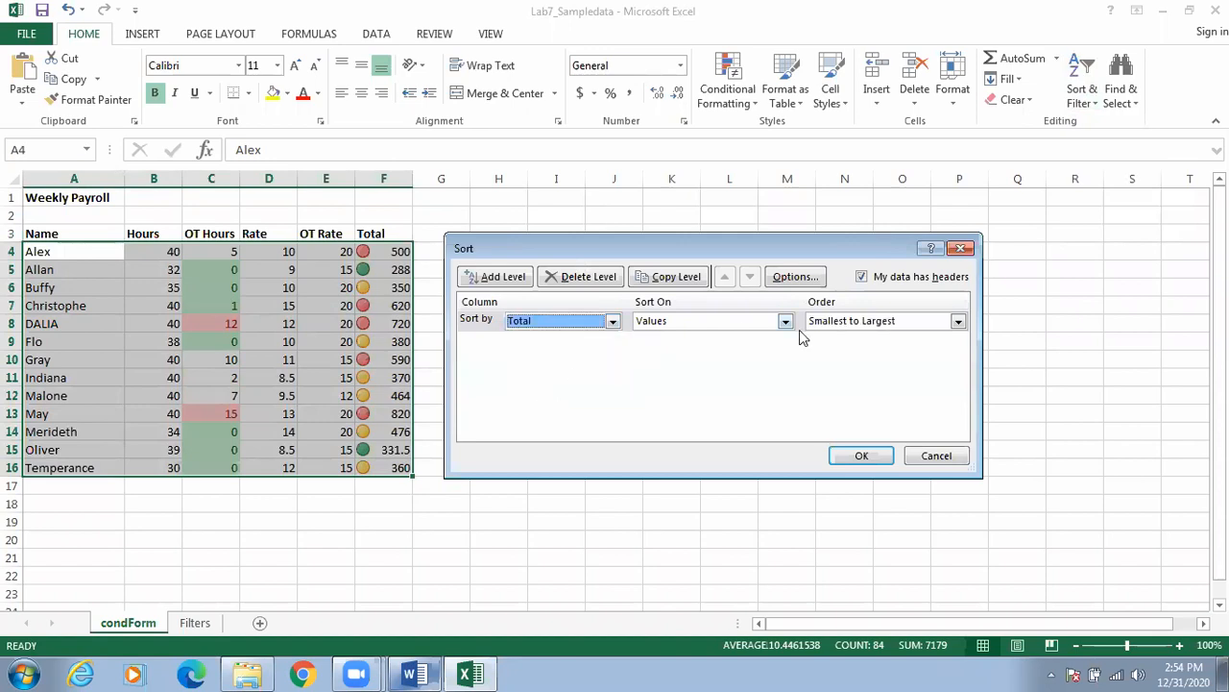
pyautogui.click(957, 323)
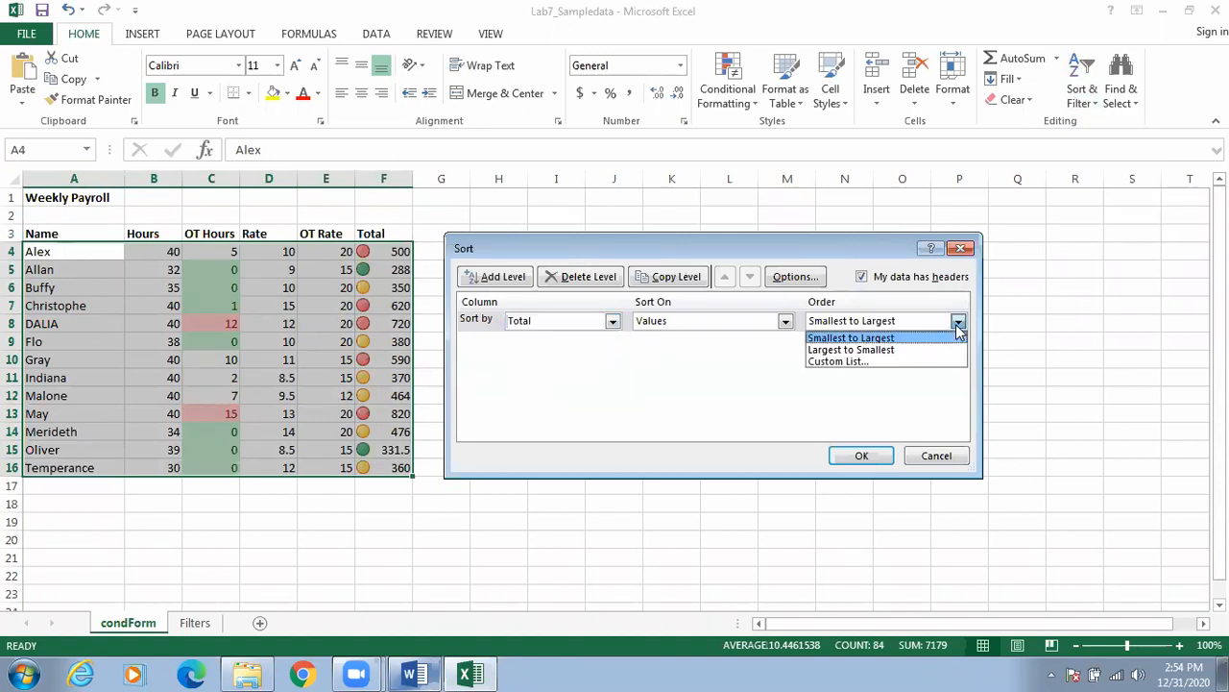
pyautogui.click(874, 350)
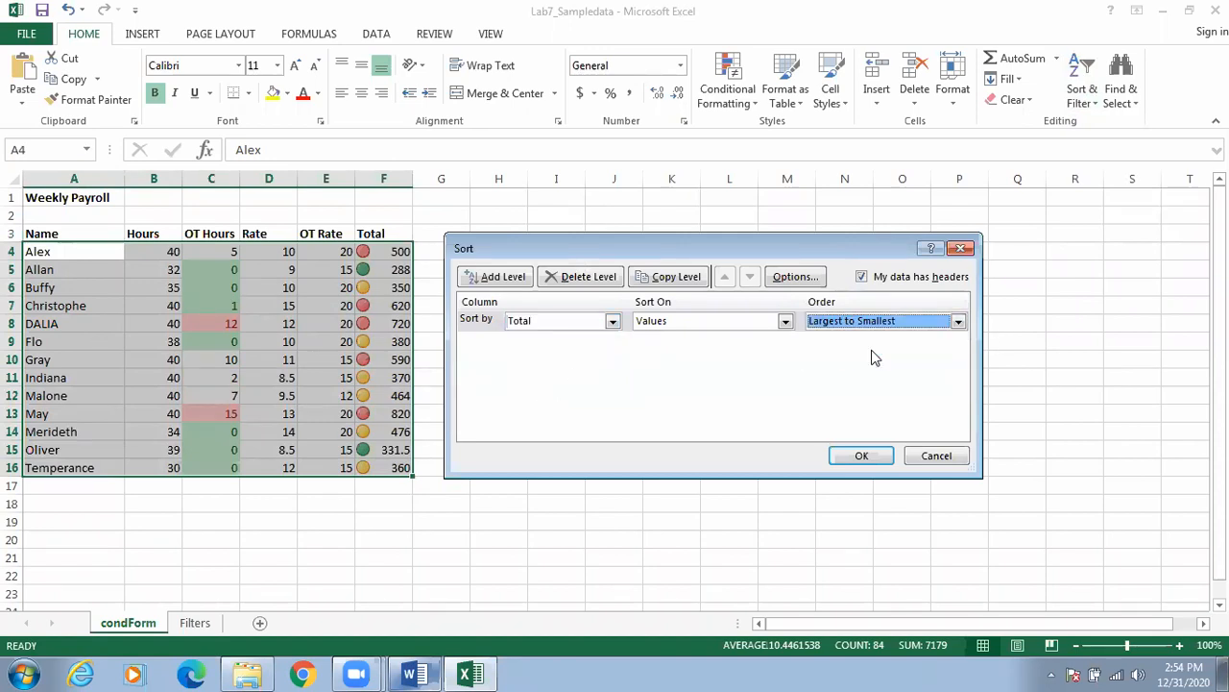
pyautogui.click(860, 455)
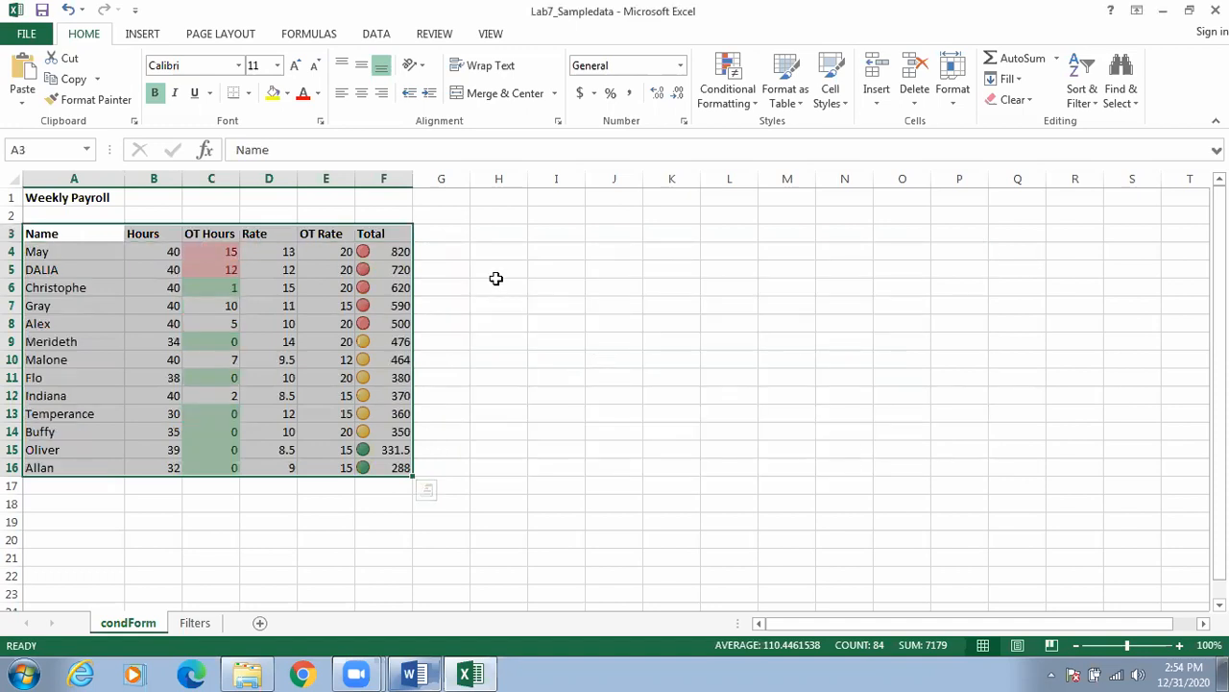
pyautogui.click(491, 357)
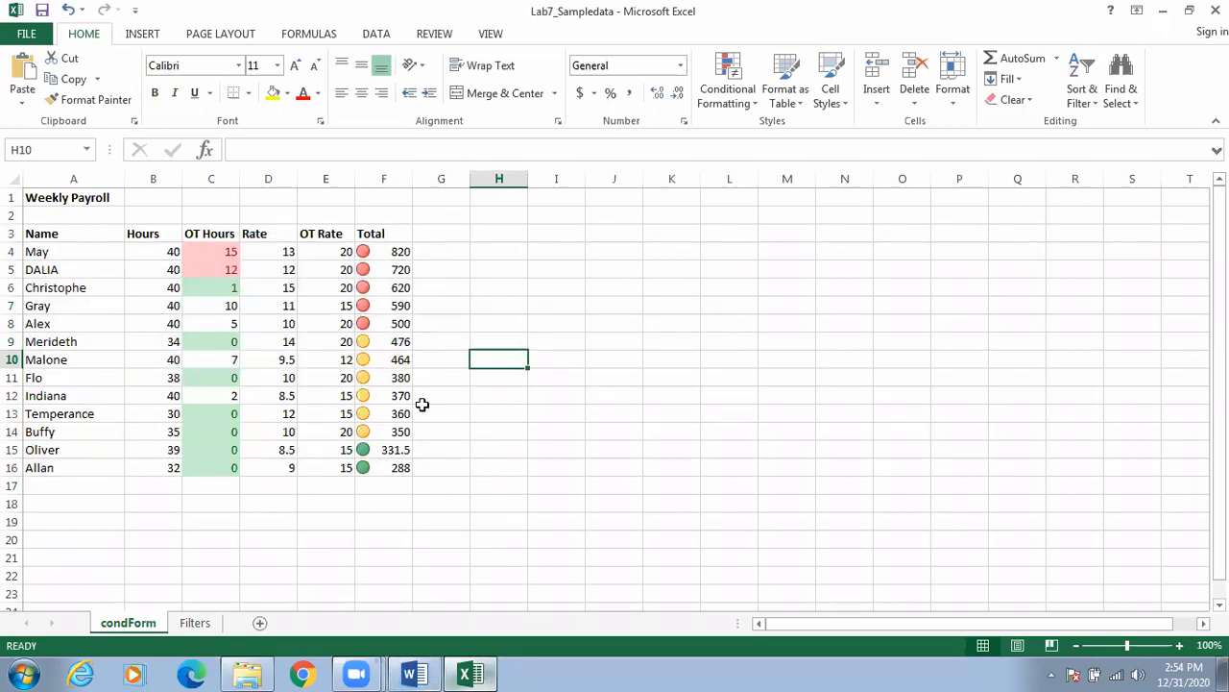
# Switch to the Word lab document, read Lab Tasks 1 to 5 on page 4, and return to Excel.
pyautogui.click(481, 672)
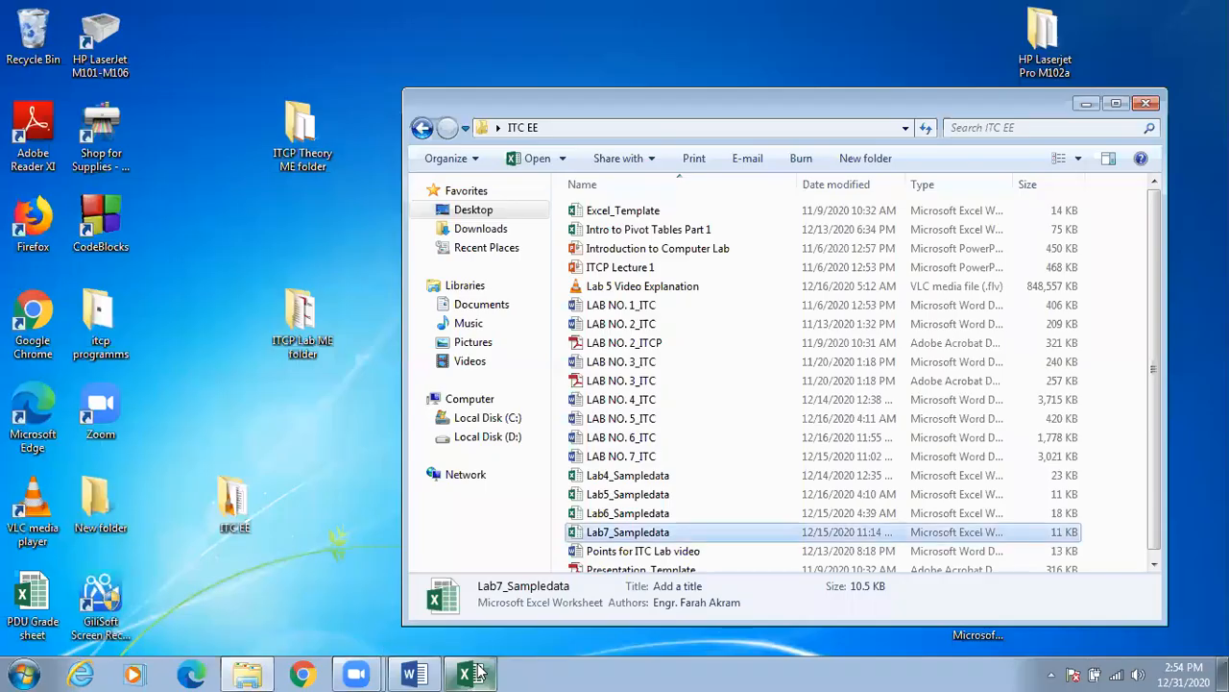
pyautogui.click(471, 672)
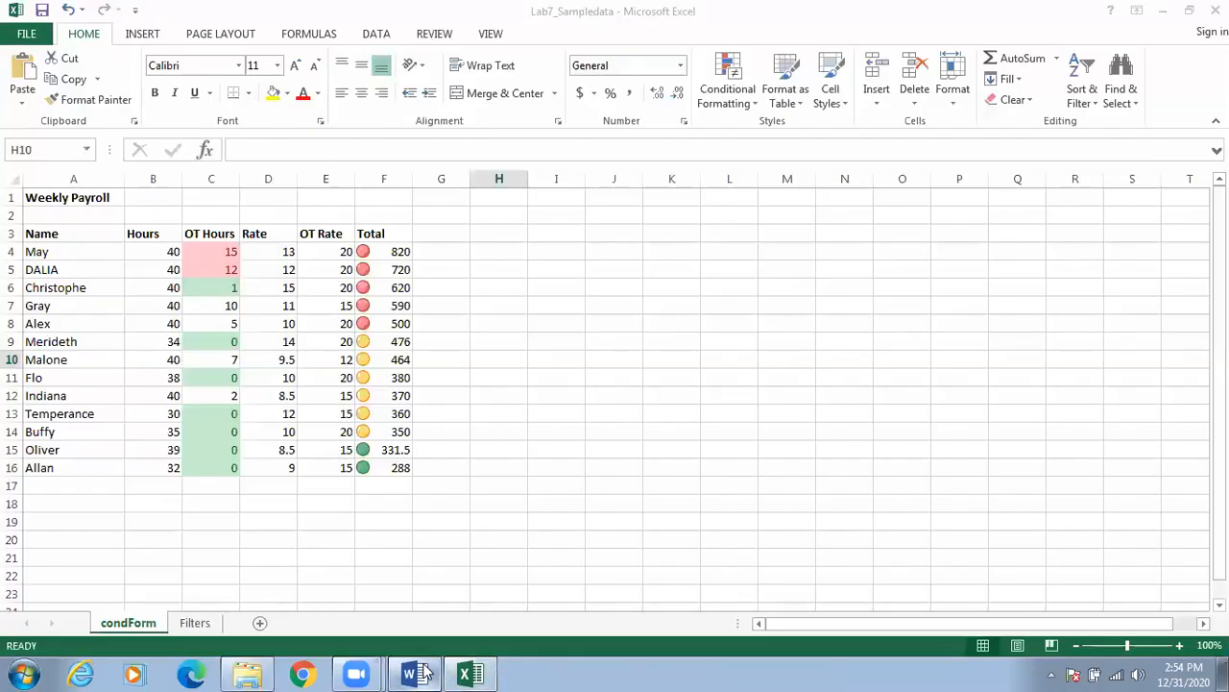
pyautogui.click(413, 673)
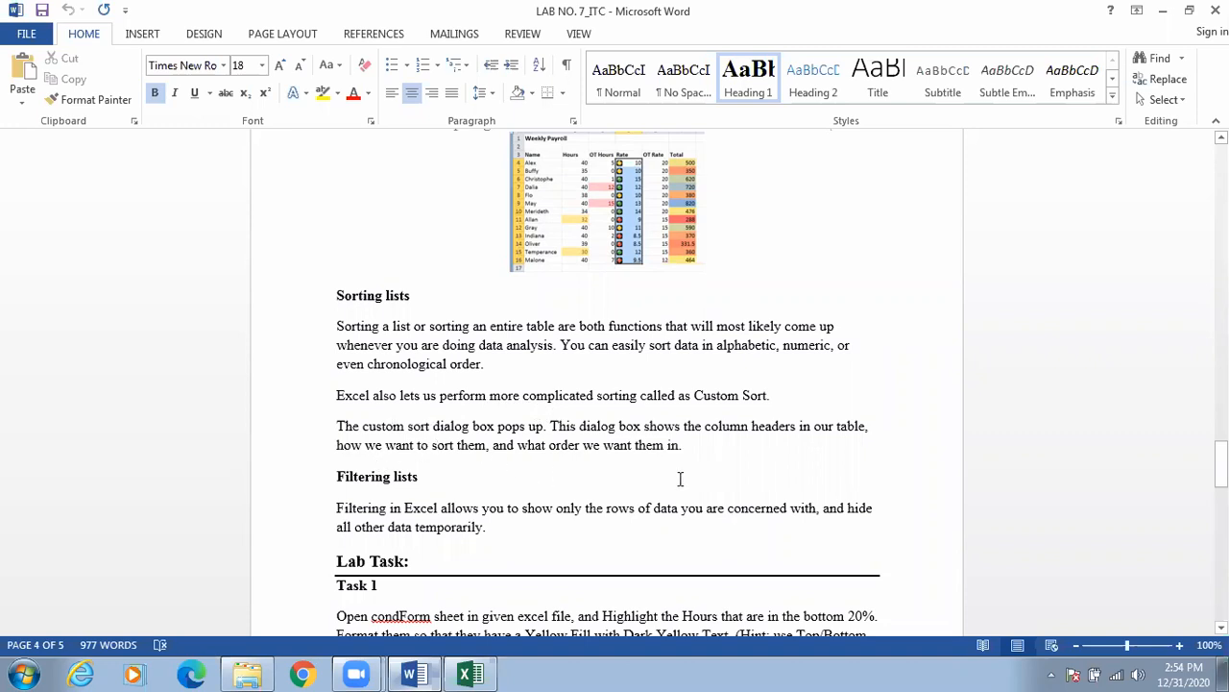
pyautogui.moveTo(1220, 466); pyautogui.dragTo(1220, 495)
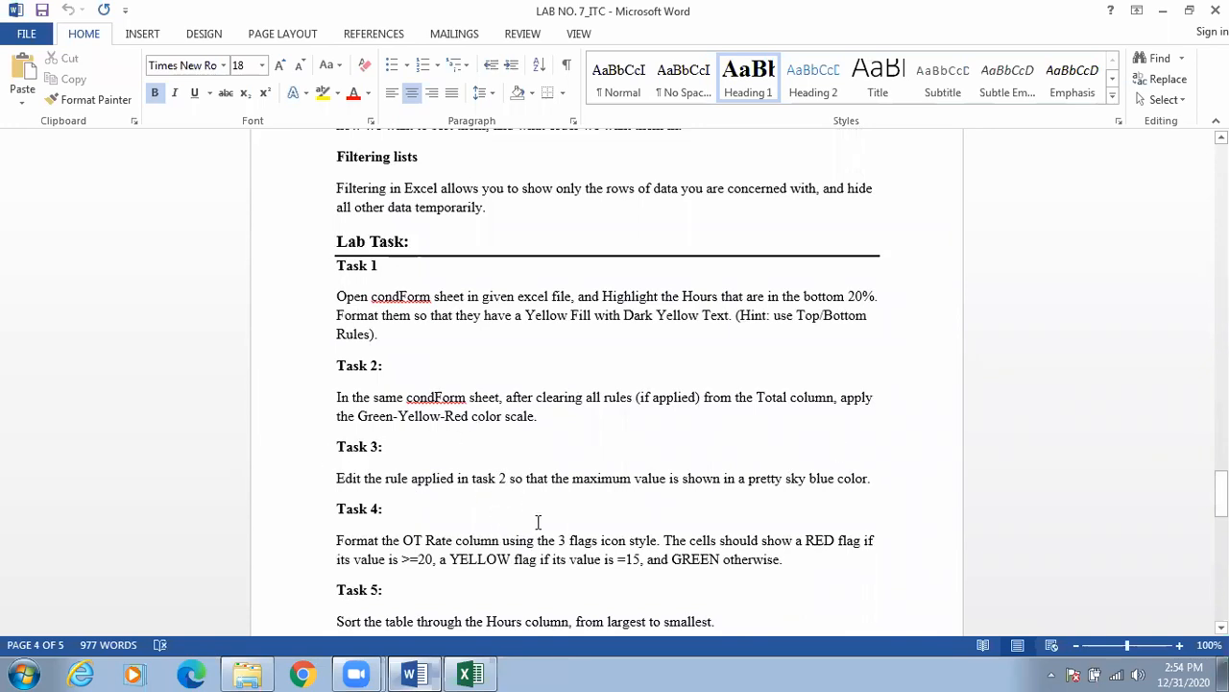
pyautogui.moveTo(1221, 492); pyautogui.dragTo(1221, 506)
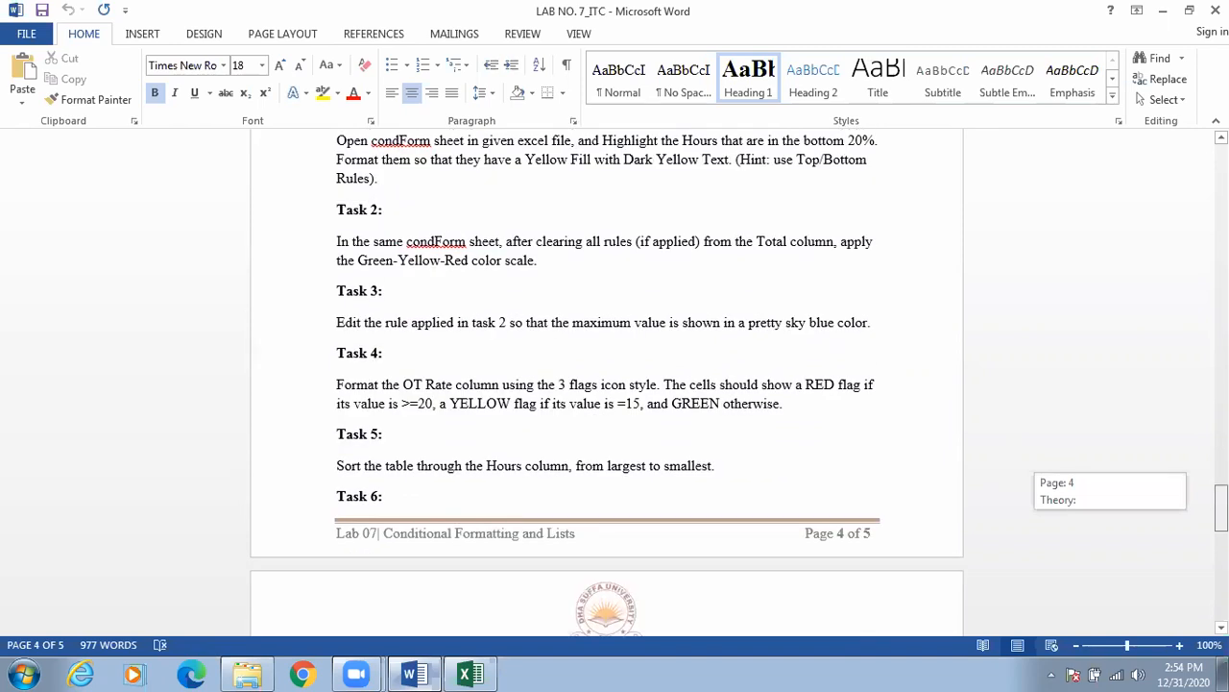
pyautogui.moveTo(1220, 506); pyautogui.dragTo(1221, 506)
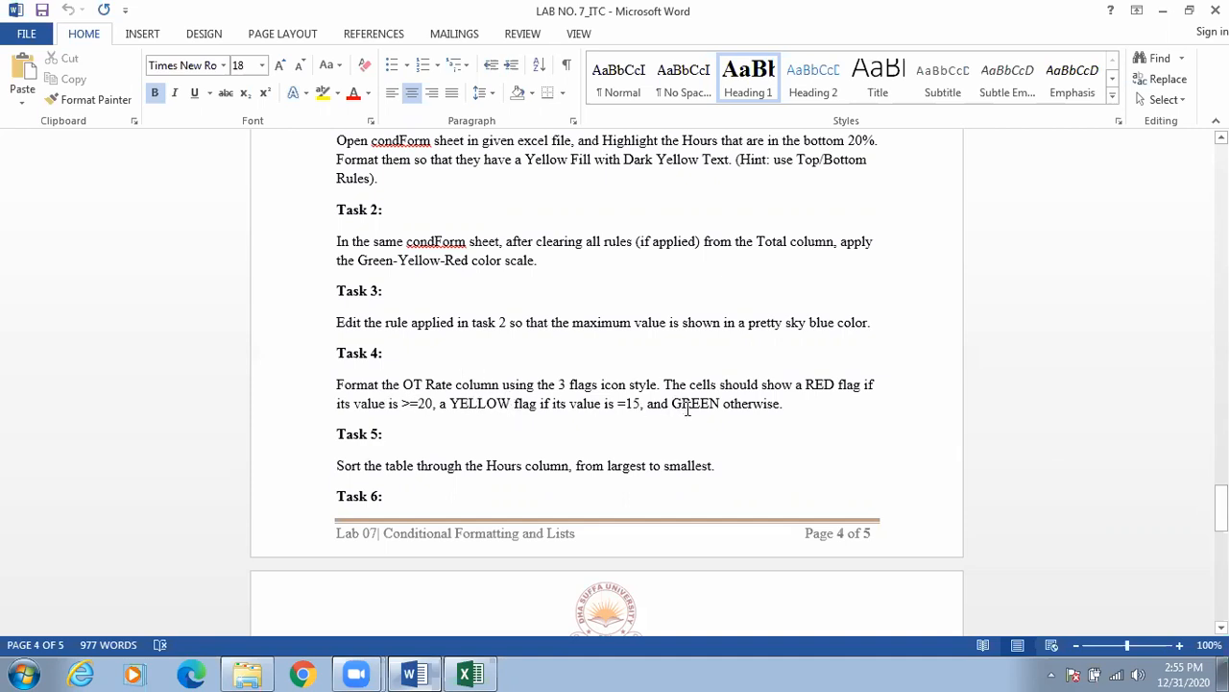
pyautogui.click(470, 674)
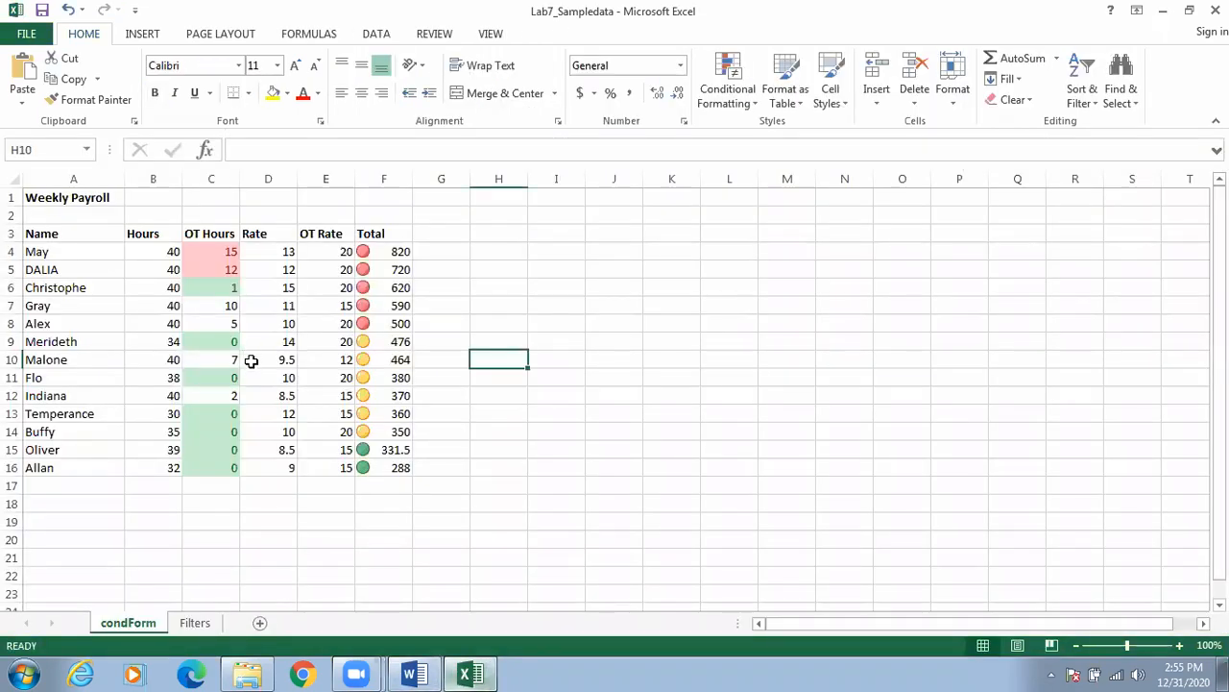
# Apply the 3 flags icon set to the OT Hours values in C4:C16.
pyautogui.moveTo(213, 248); pyautogui.dragTo(209, 467)
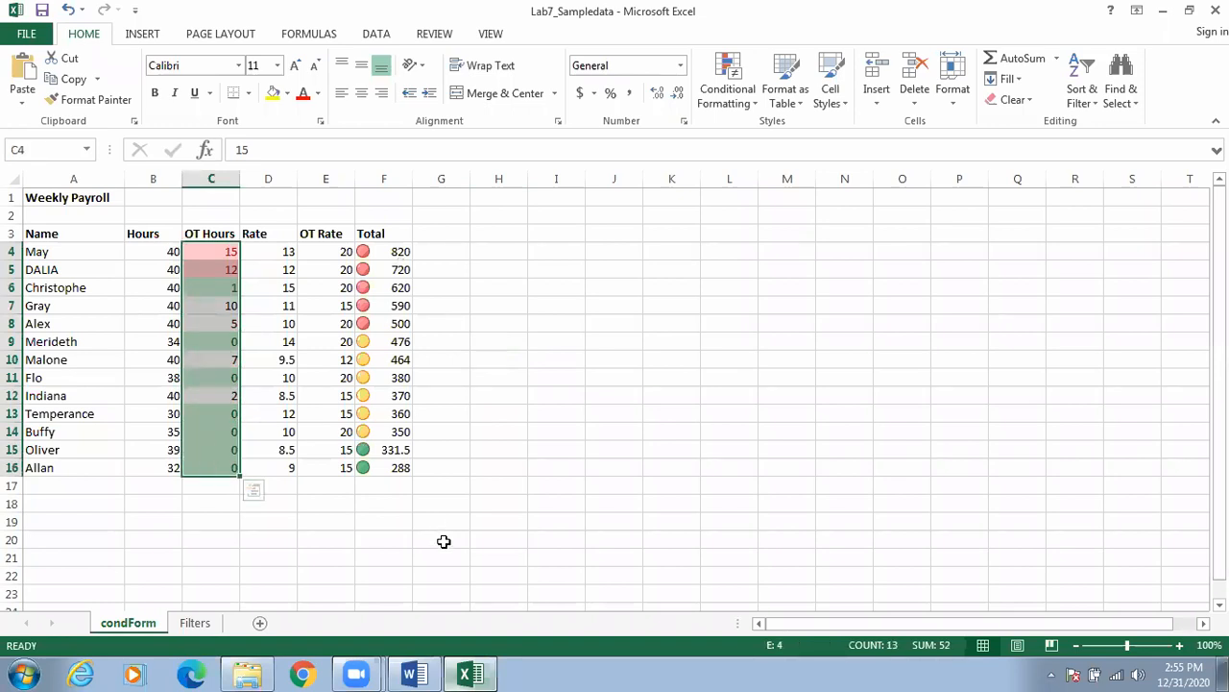
pyautogui.click(484, 672)
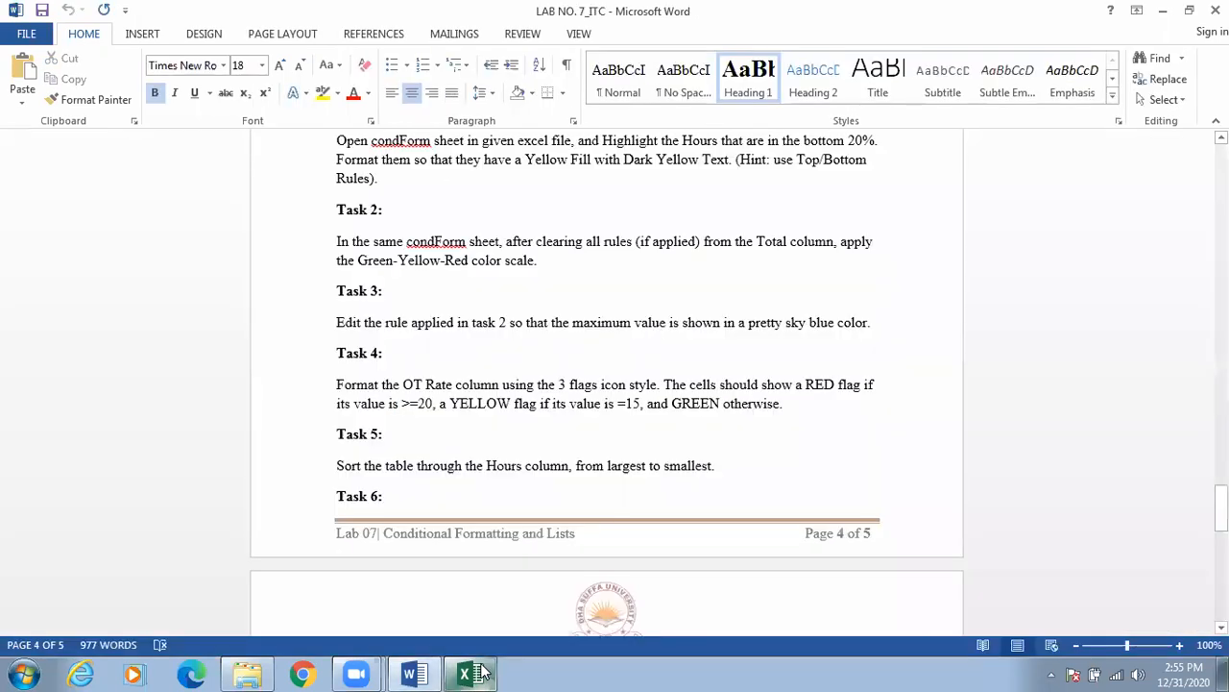
pyautogui.click(483, 672)
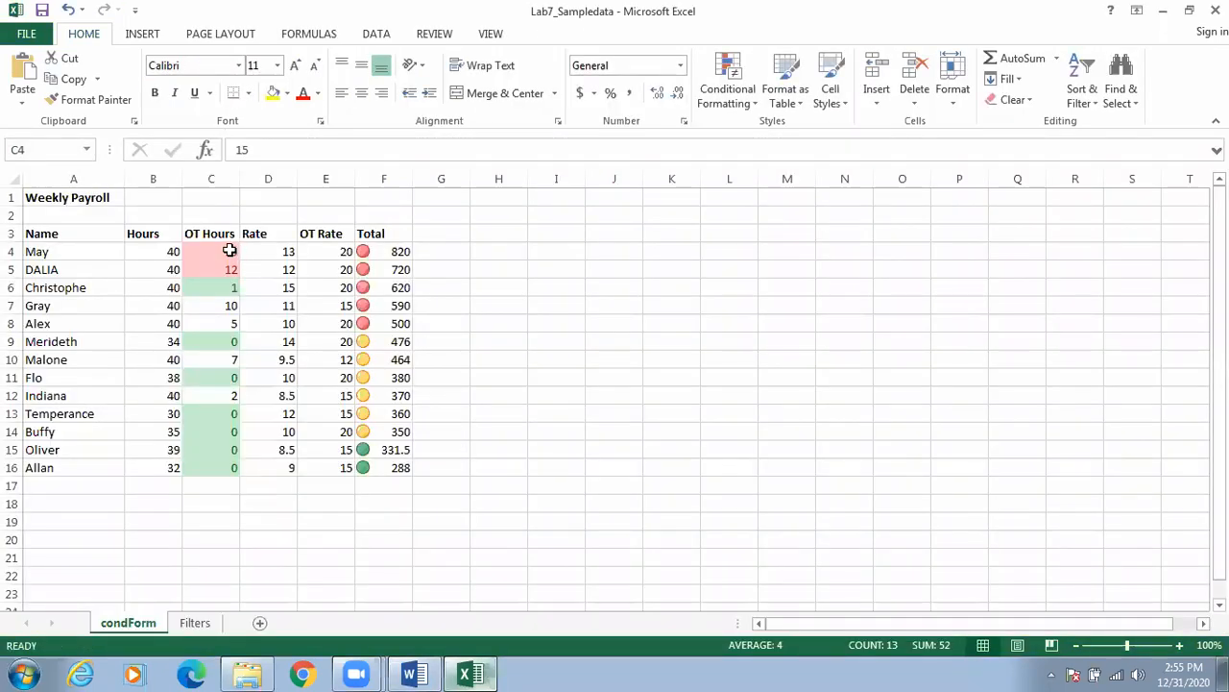
pyautogui.moveTo(230, 250); pyautogui.dragTo(225, 464)
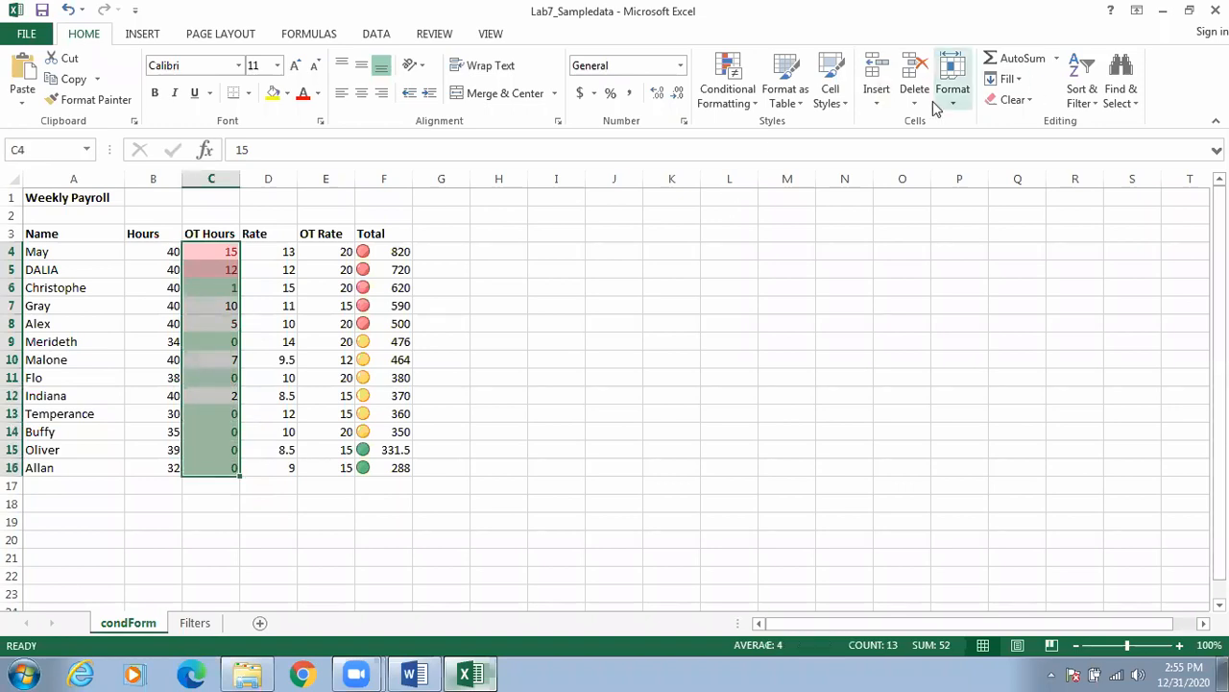
pyautogui.click(756, 101)
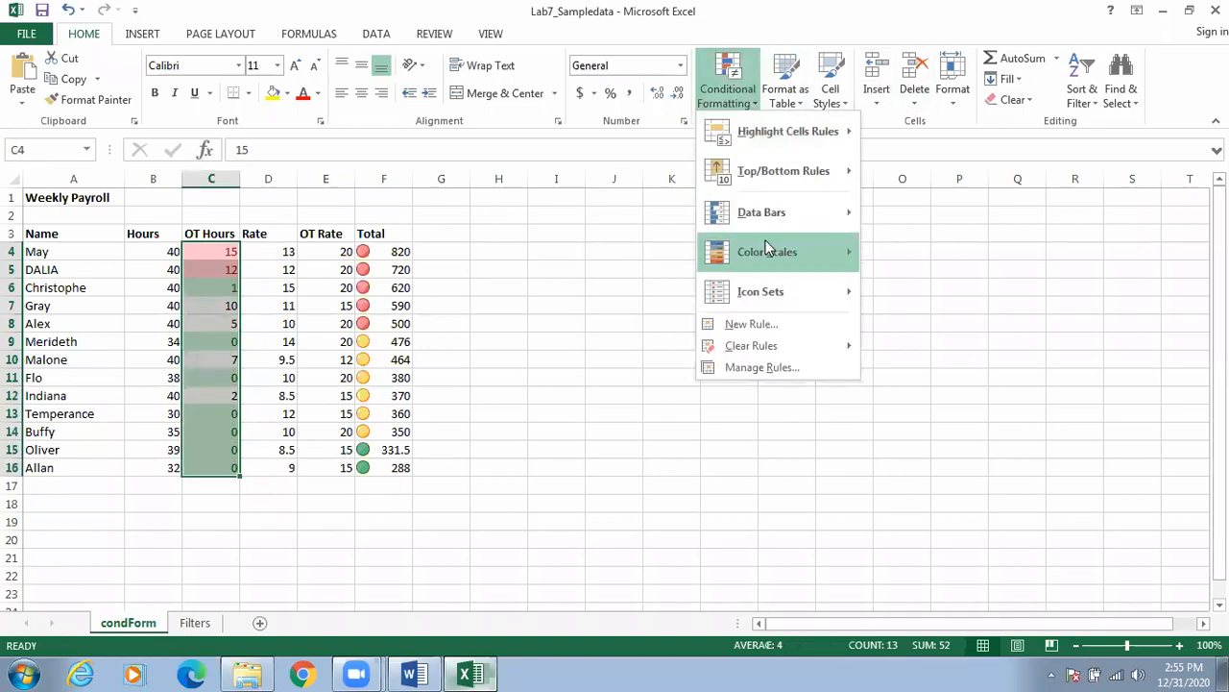
pyautogui.moveTo(777, 284)
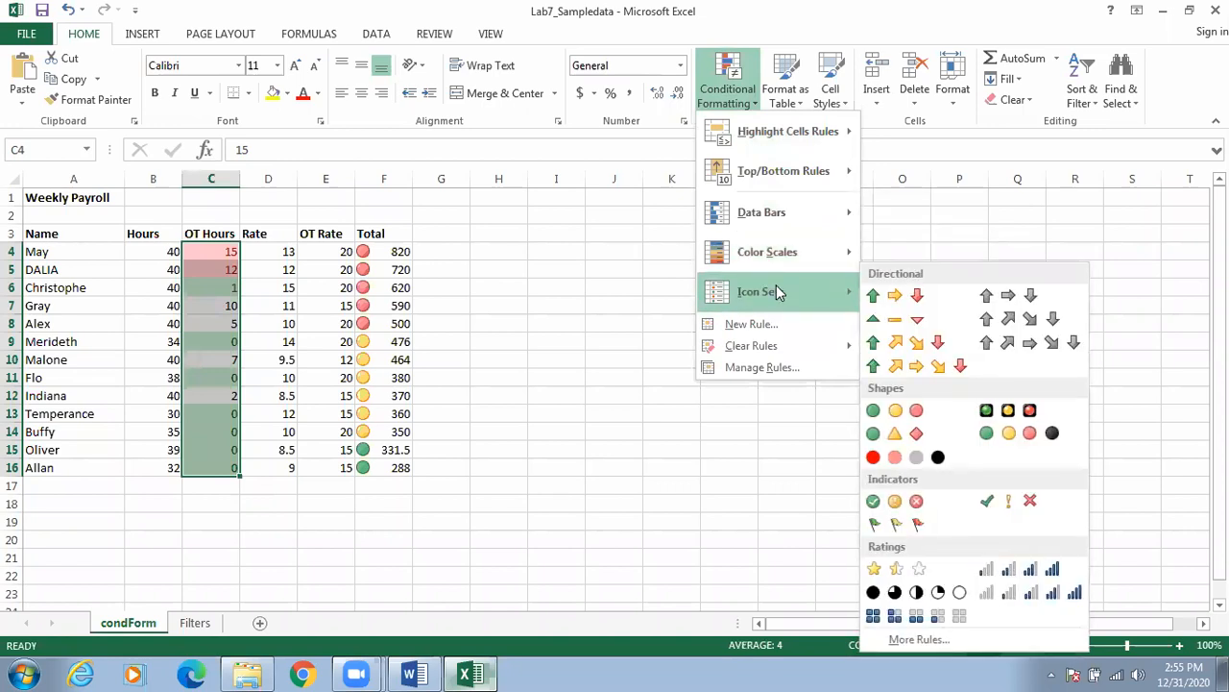
pyautogui.click(893, 527)
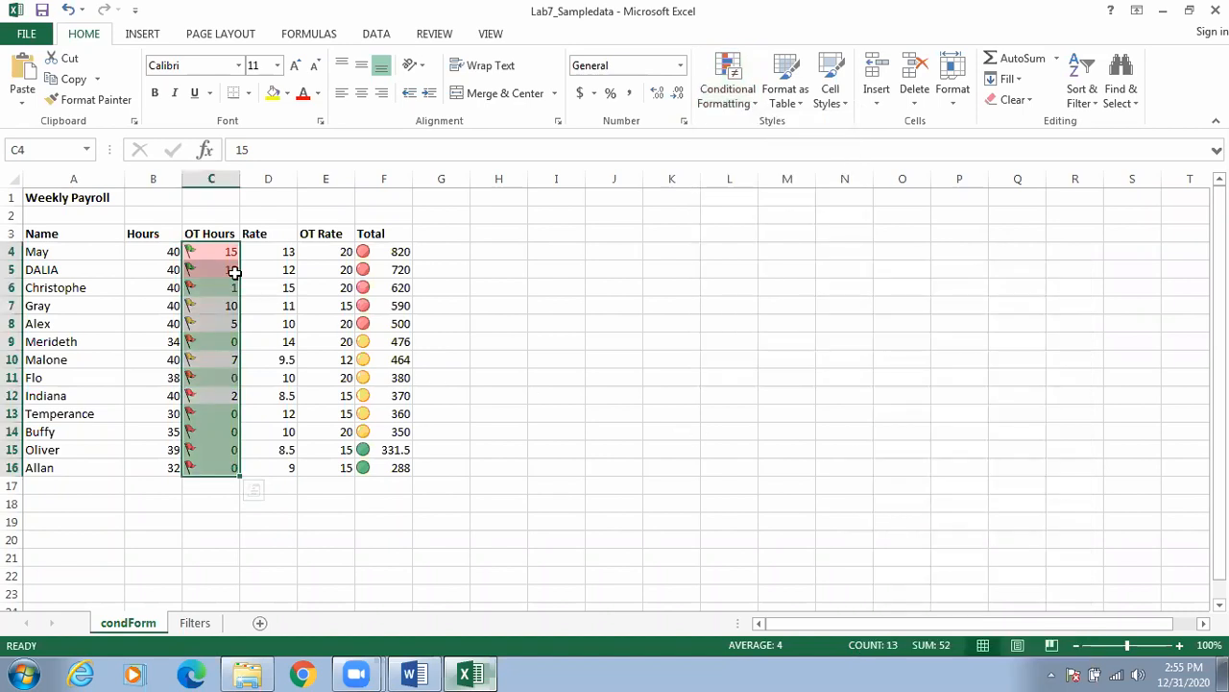
# Open the OT Hours flag icon set rule for editing and recheck the Task 4 conditions in the Word lab document.
pyautogui.moveTo(222, 251); pyautogui.dragTo(230, 468)
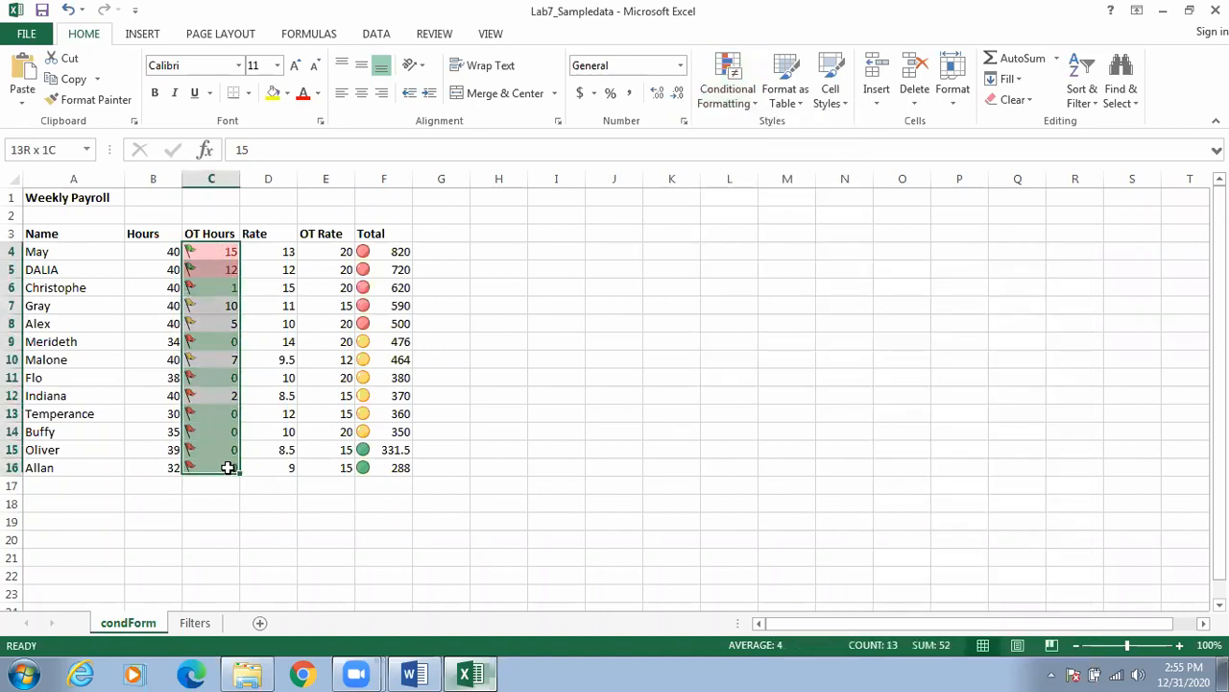
pyautogui.click(728, 84)
pyautogui.moveTo(774, 236)
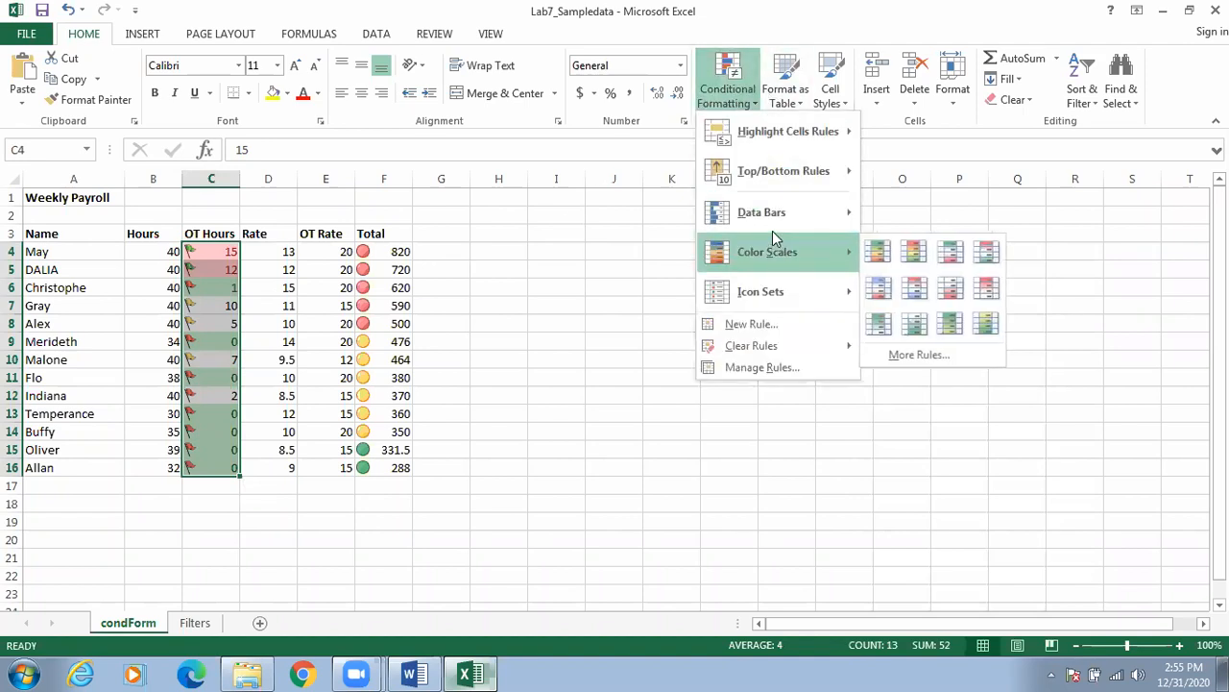
pyautogui.click(783, 369)
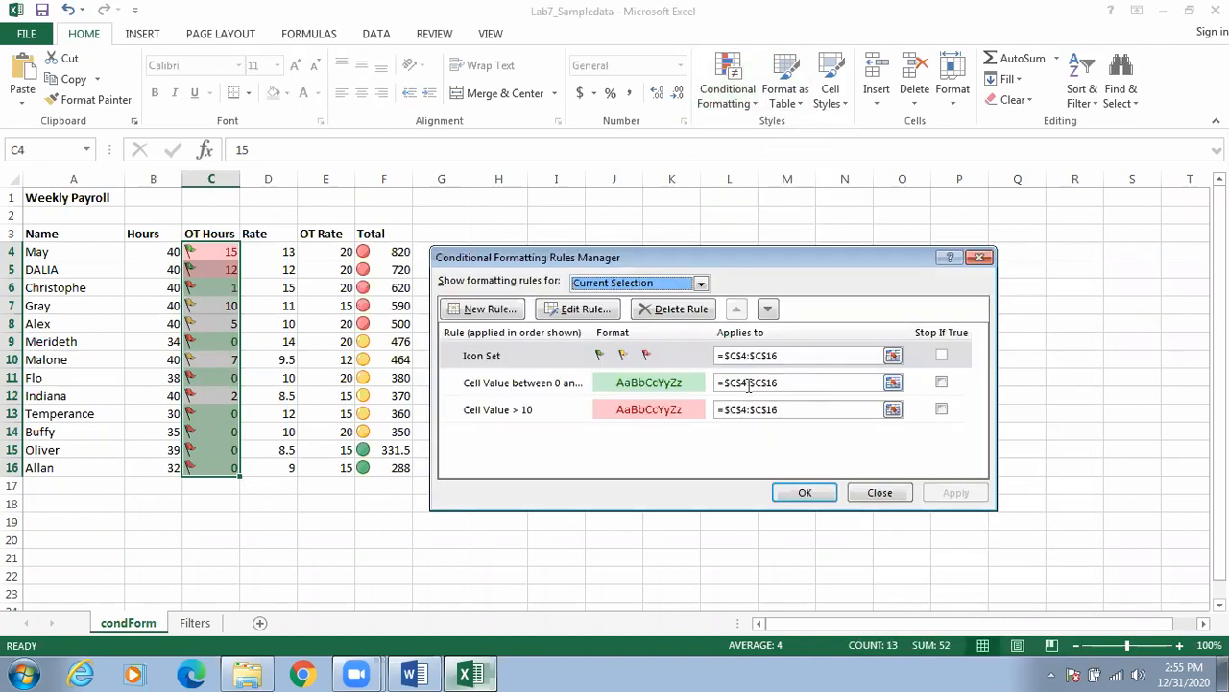
pyautogui.click(589, 308)
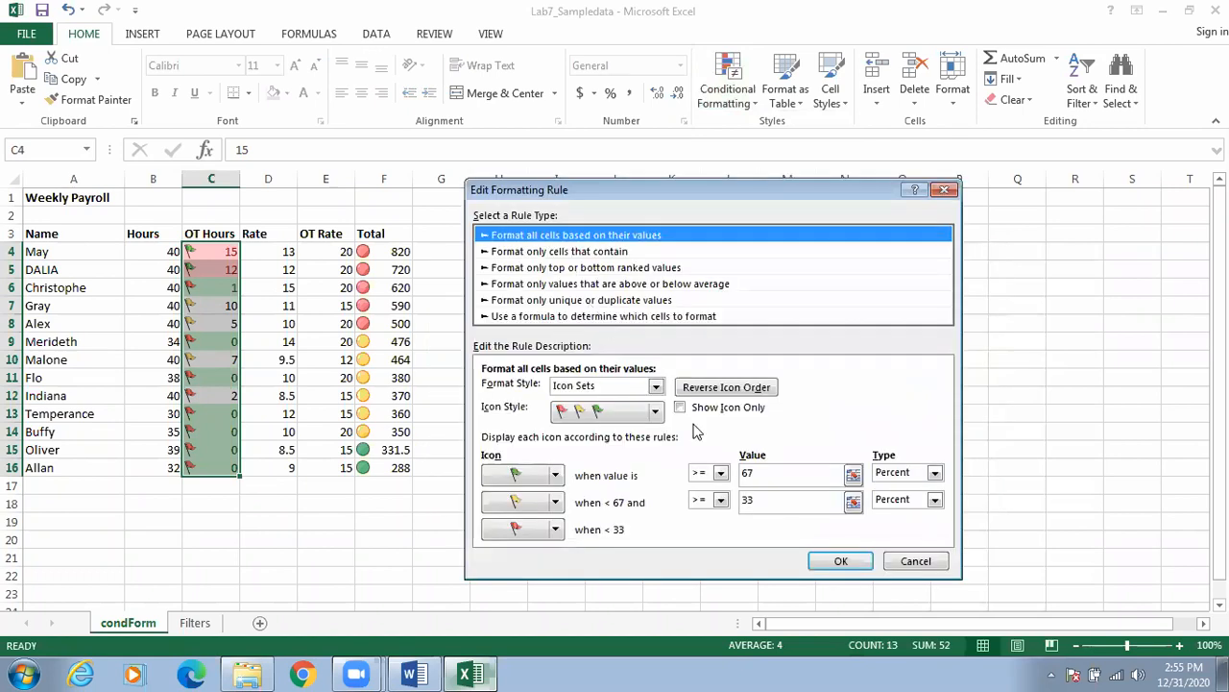
pyautogui.click(467, 672)
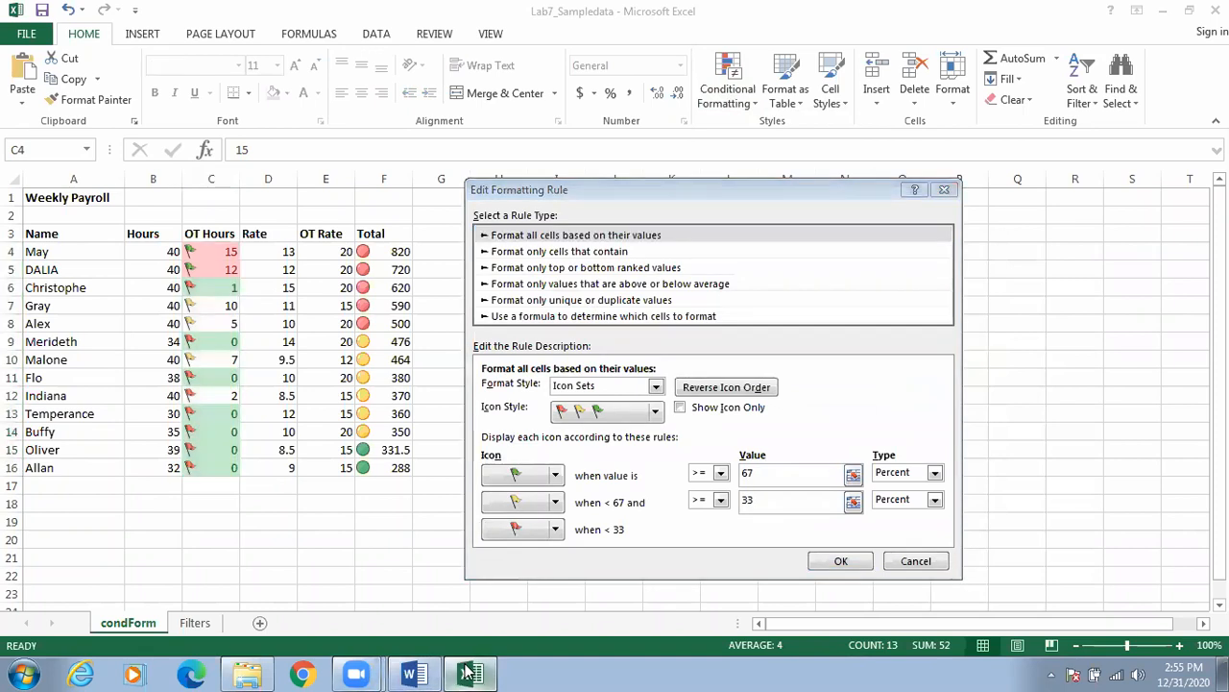
pyautogui.click(416, 672)
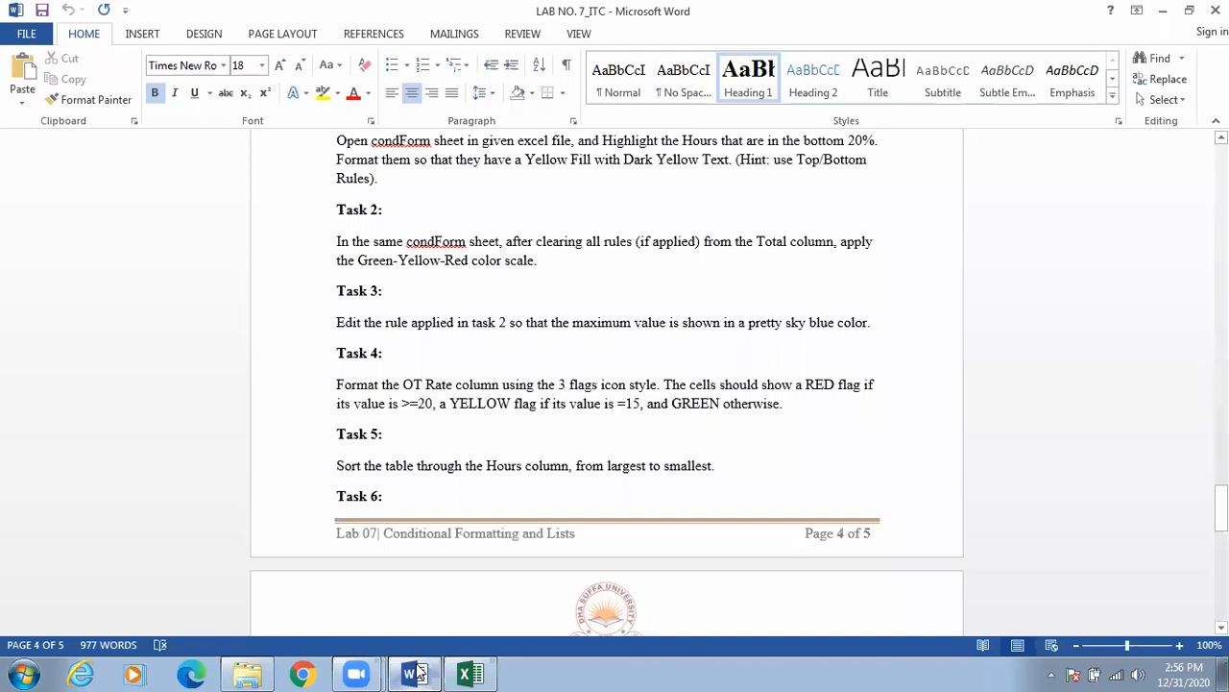
pyautogui.click(416, 672)
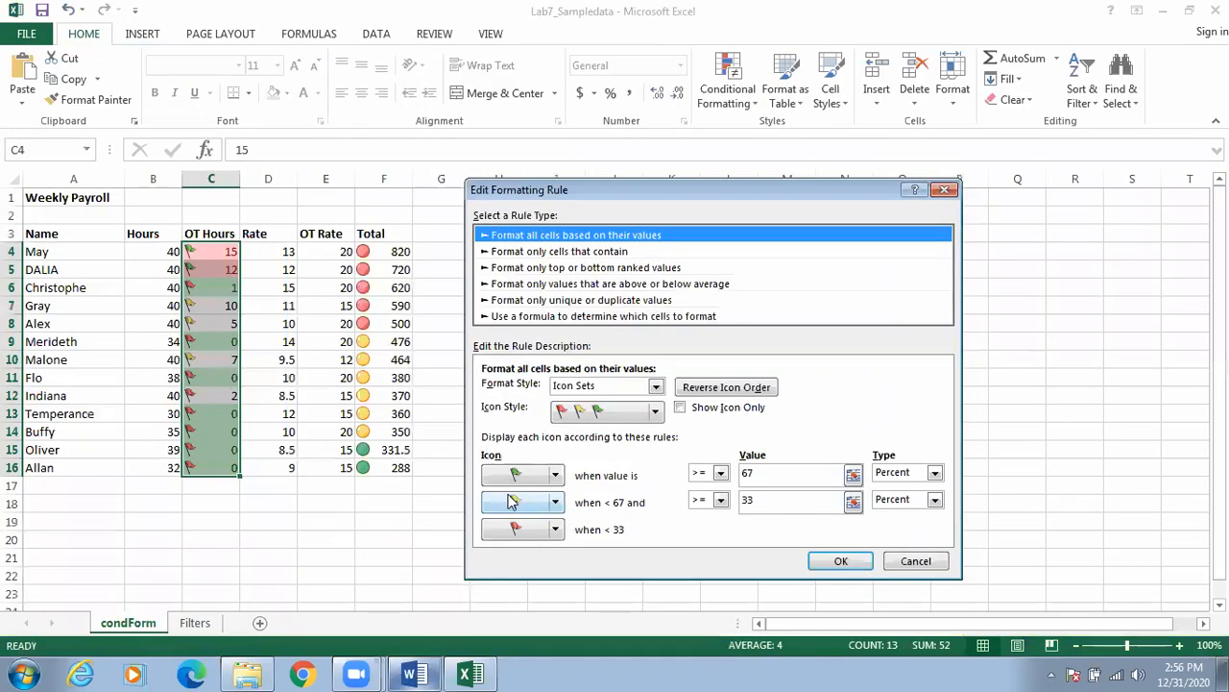
# Assign the red flag to the rule's first icon with a Number threshold of >= 20, and switch to the Word lab document.
pyautogui.click(556, 475)
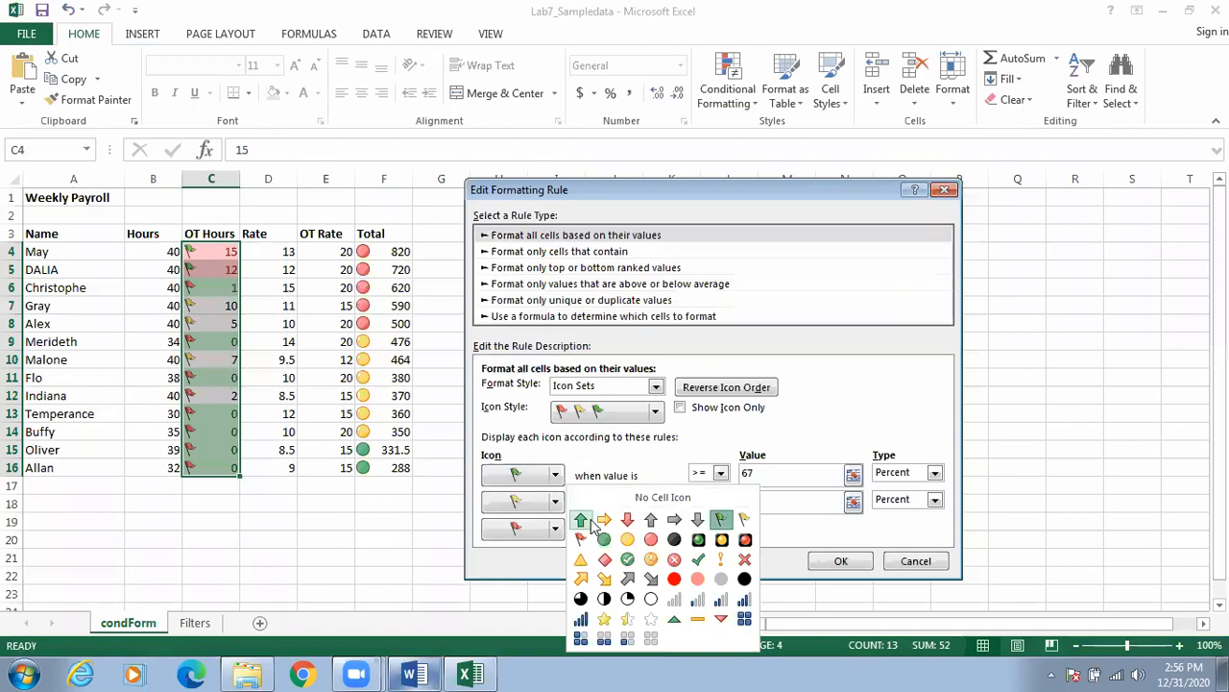
pyautogui.click(582, 540)
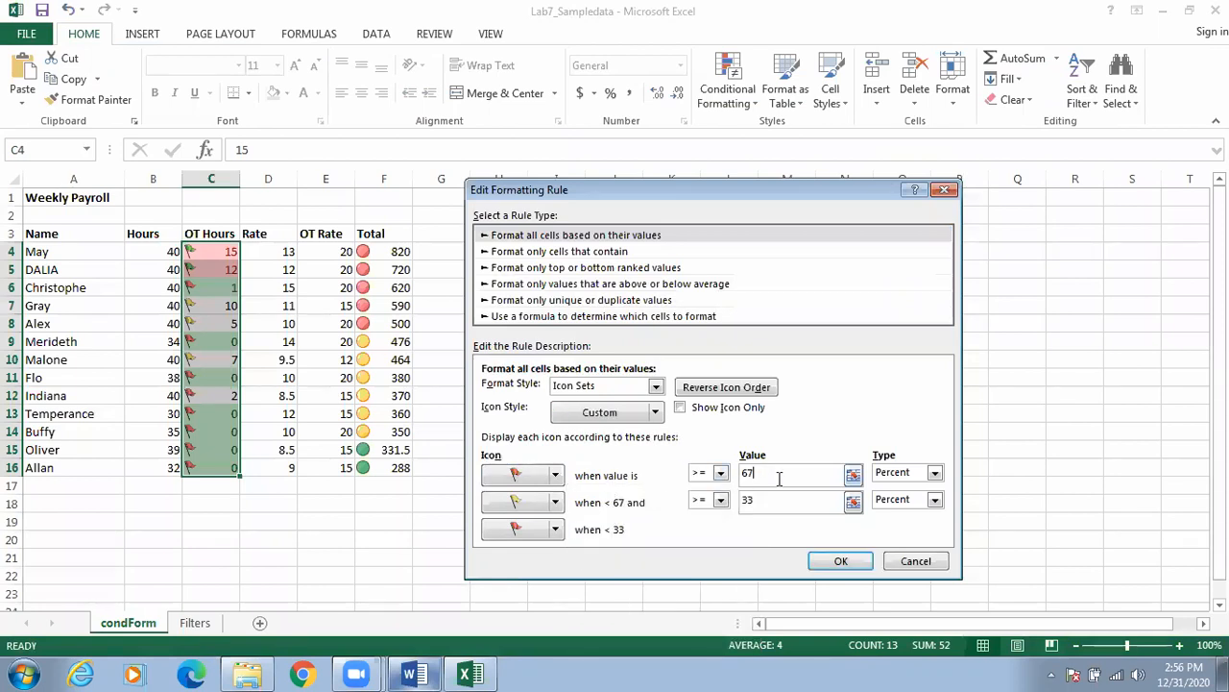
pyautogui.click(780, 476)
pyautogui.click(935, 474)
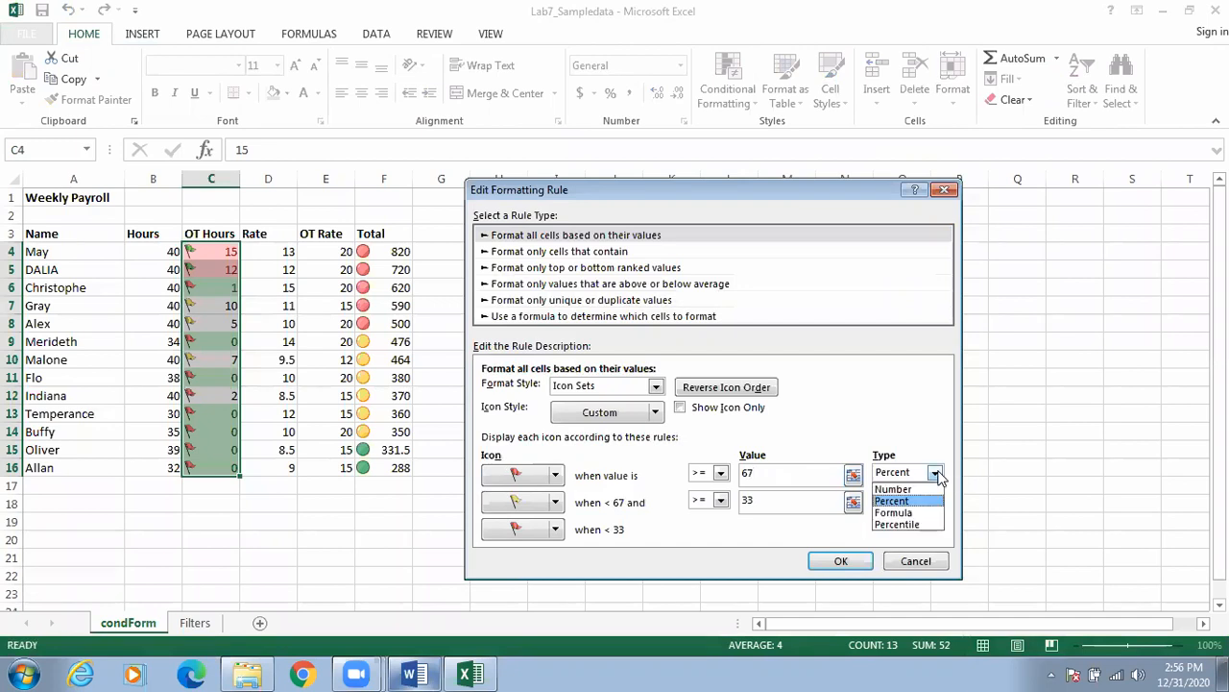
pyautogui.click(893, 488)
pyautogui.click(793, 472)
pyautogui.press('BackSpace')
pyautogui.write('20')
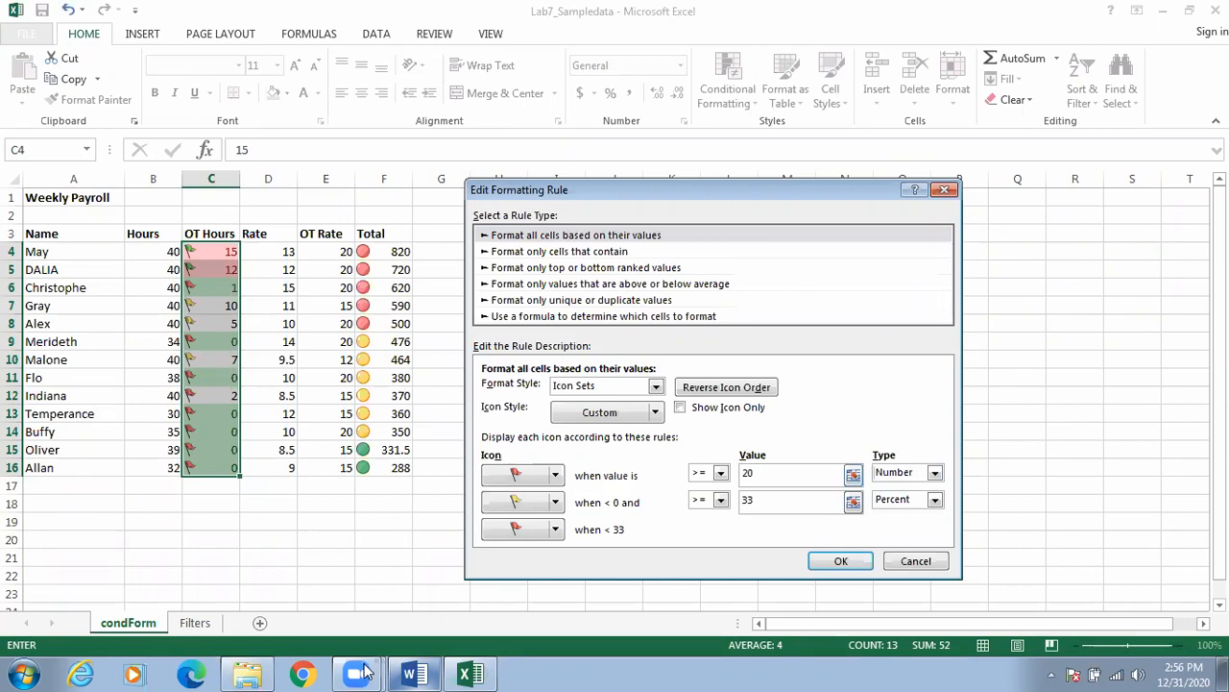
pyautogui.click(413, 672)
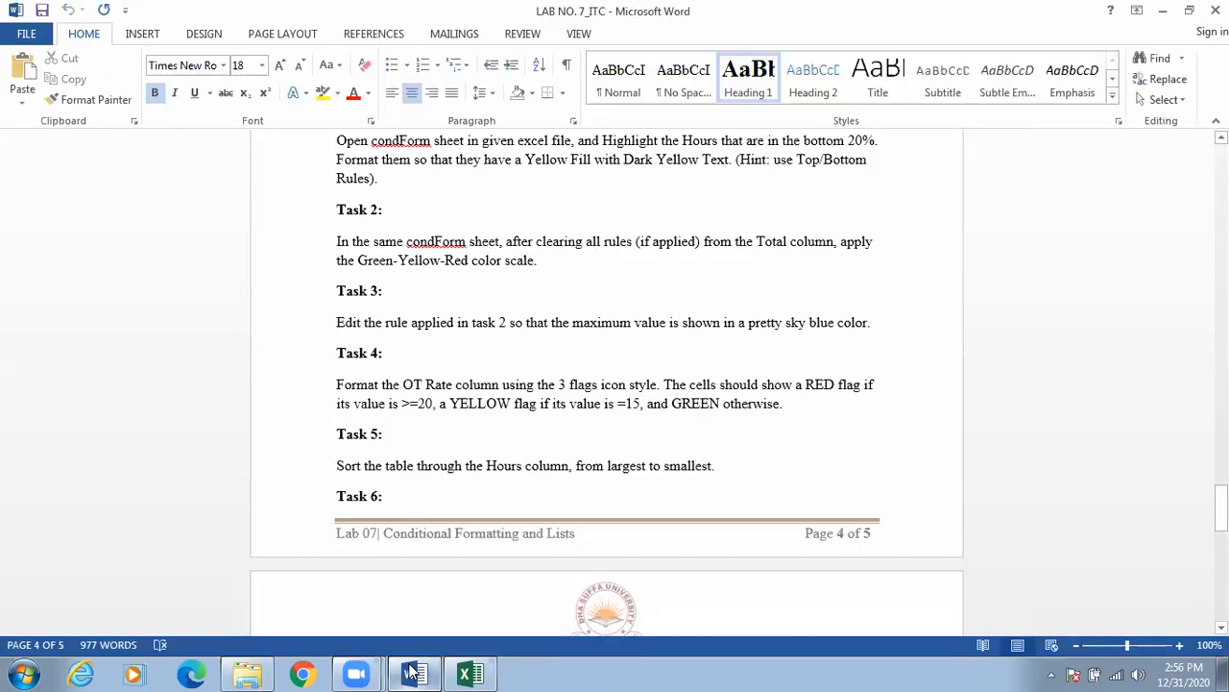
# Return to Excel, recheck the Task 4 conditions in the Word lab document, and set the yellow flag's threshold to >= 15 with type Number.
pyautogui.click(469, 672)
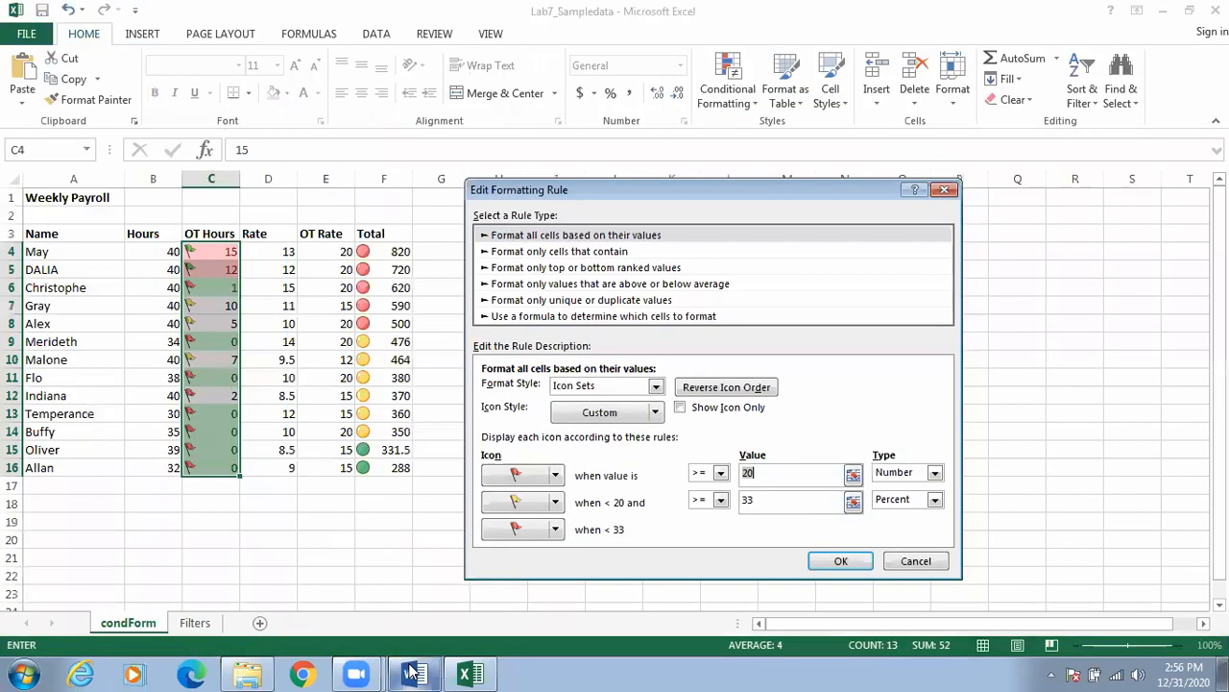
pyautogui.click(720, 501)
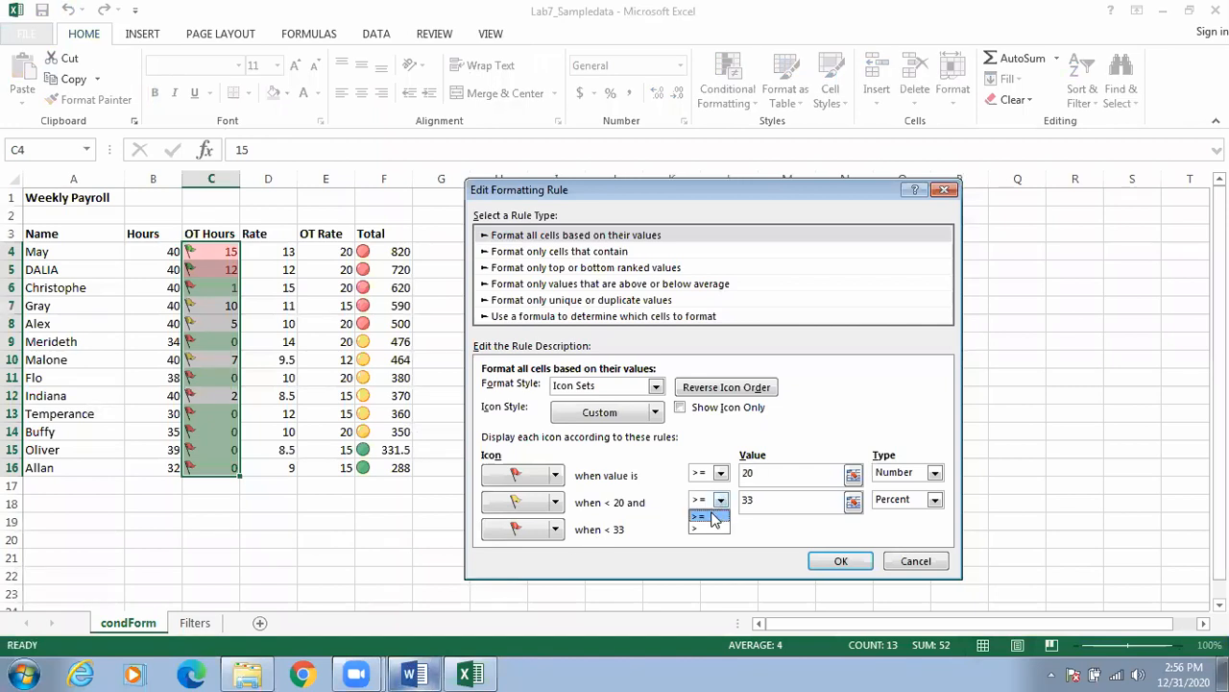
pyautogui.click(416, 672)
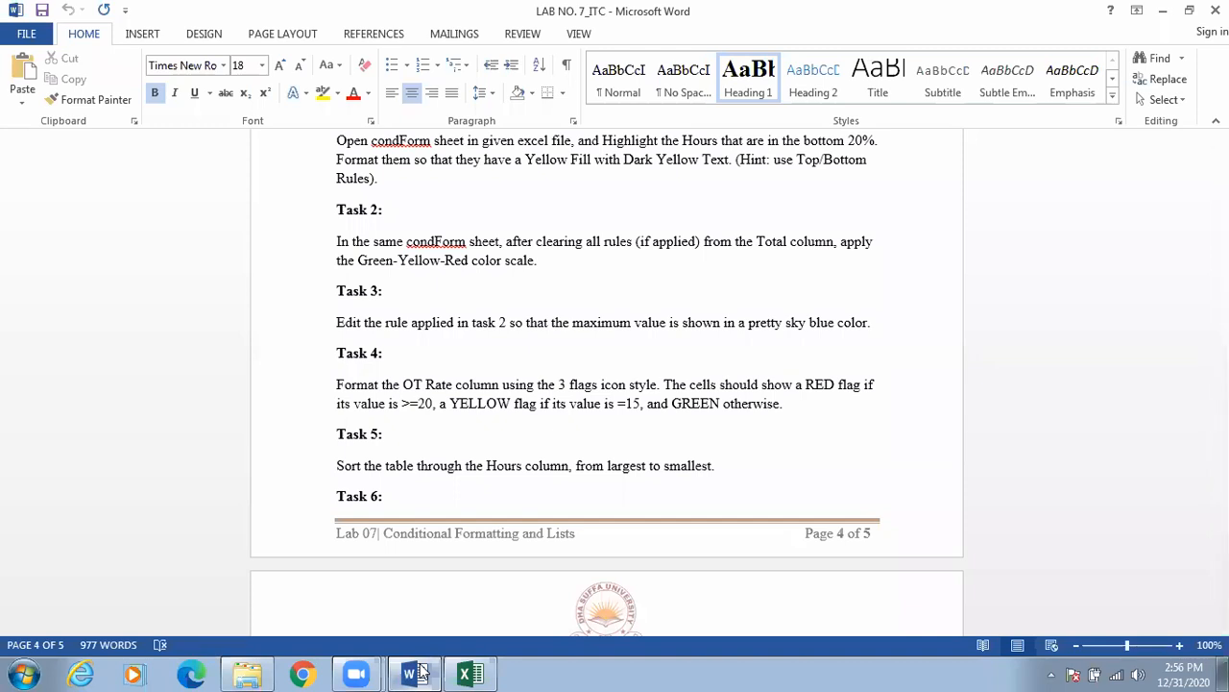
pyautogui.click(416, 672)
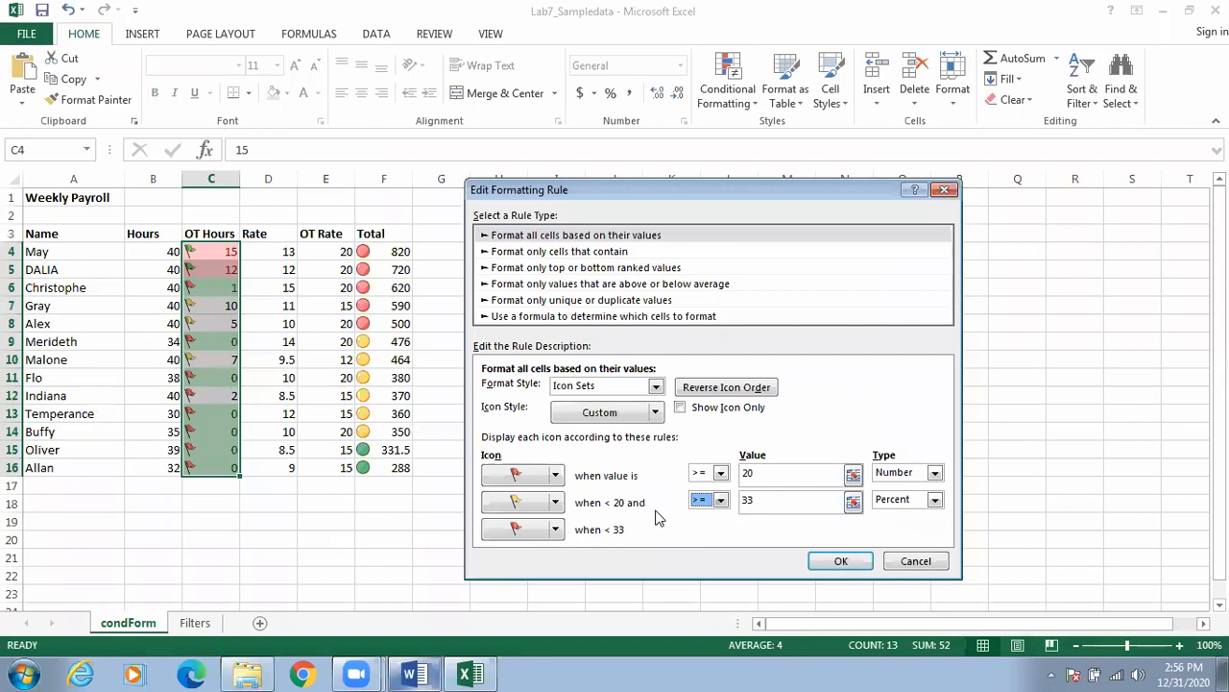
pyautogui.click(805, 497)
pyautogui.click(934, 500)
pyautogui.click(875, 514)
pyautogui.click(778, 501)
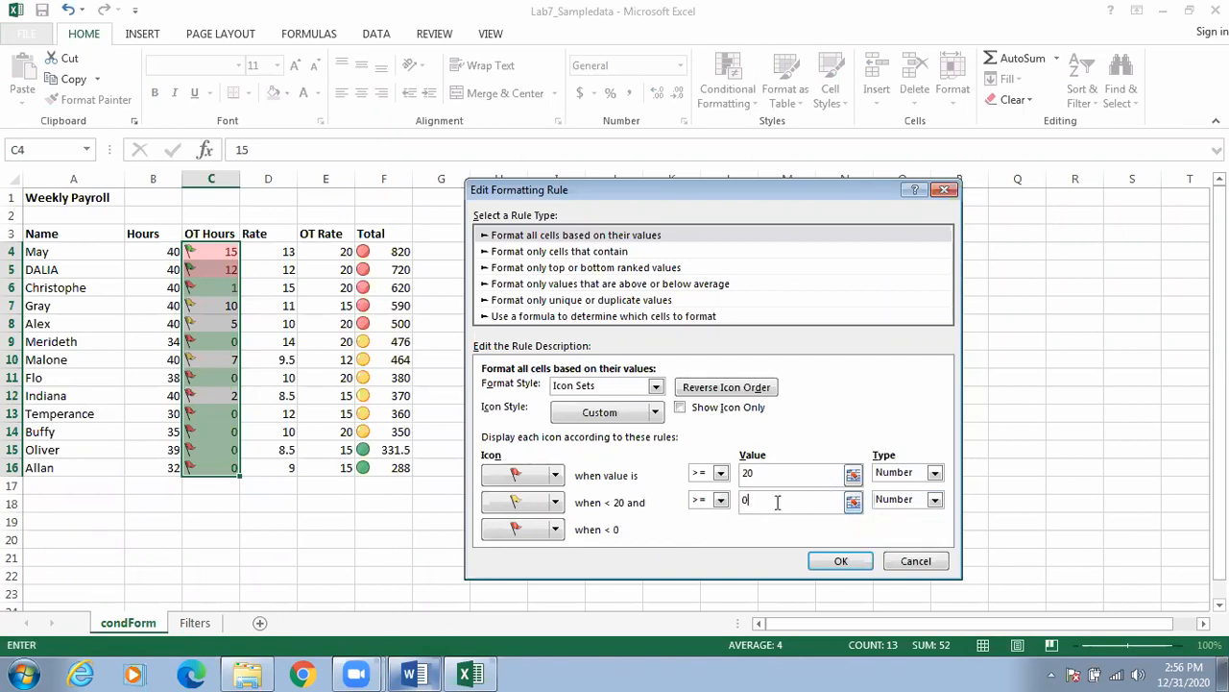
pyautogui.write('15')
pyautogui.click(720, 501)
pyautogui.click(725, 507)
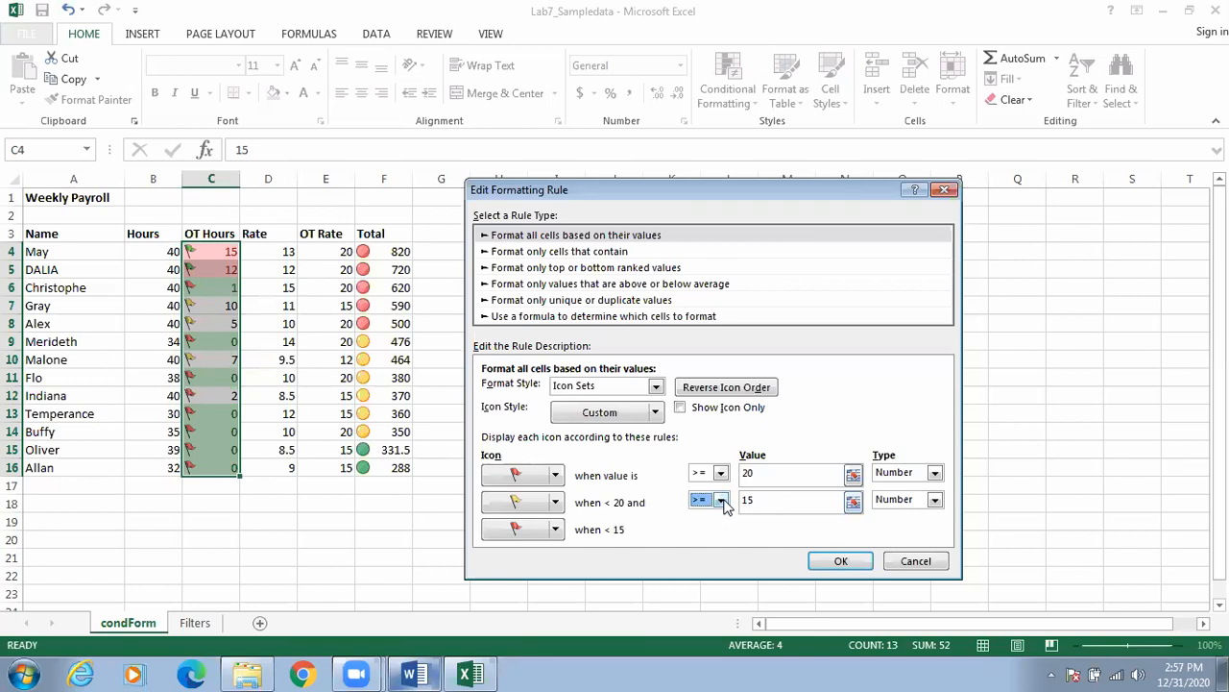
# Assign the green flag to the rule's third icon and apply the edited rule to the OT Hours values.
pyautogui.click(554, 524)
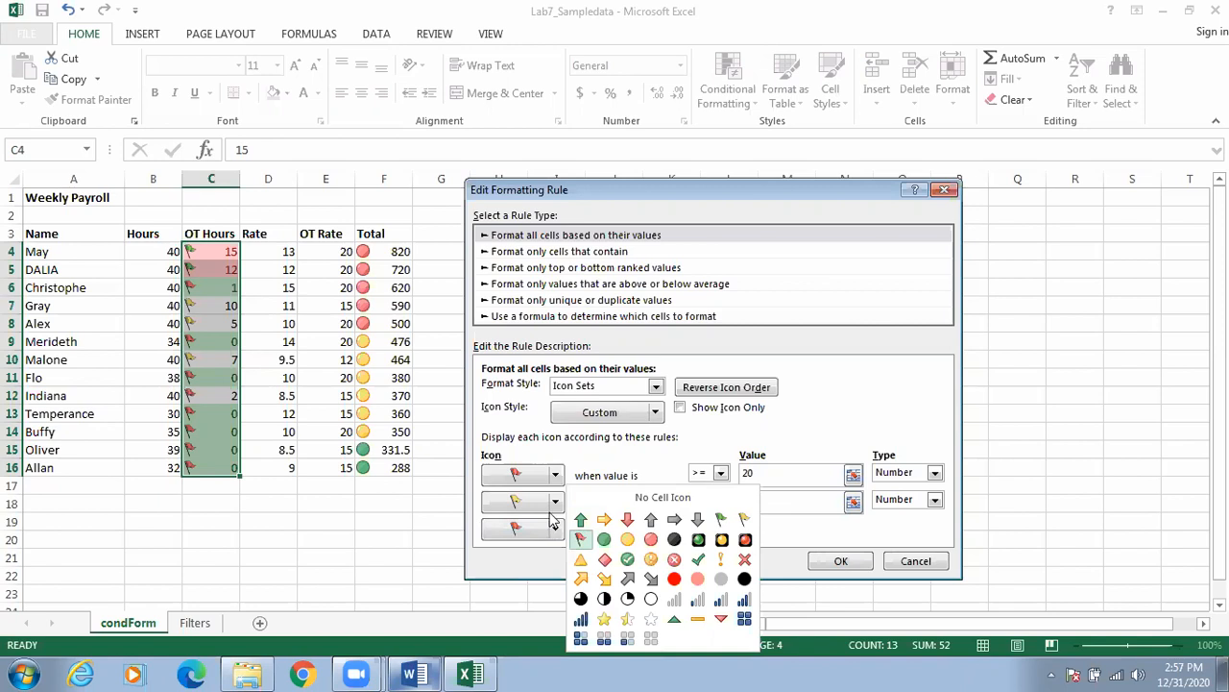
pyautogui.click(720, 520)
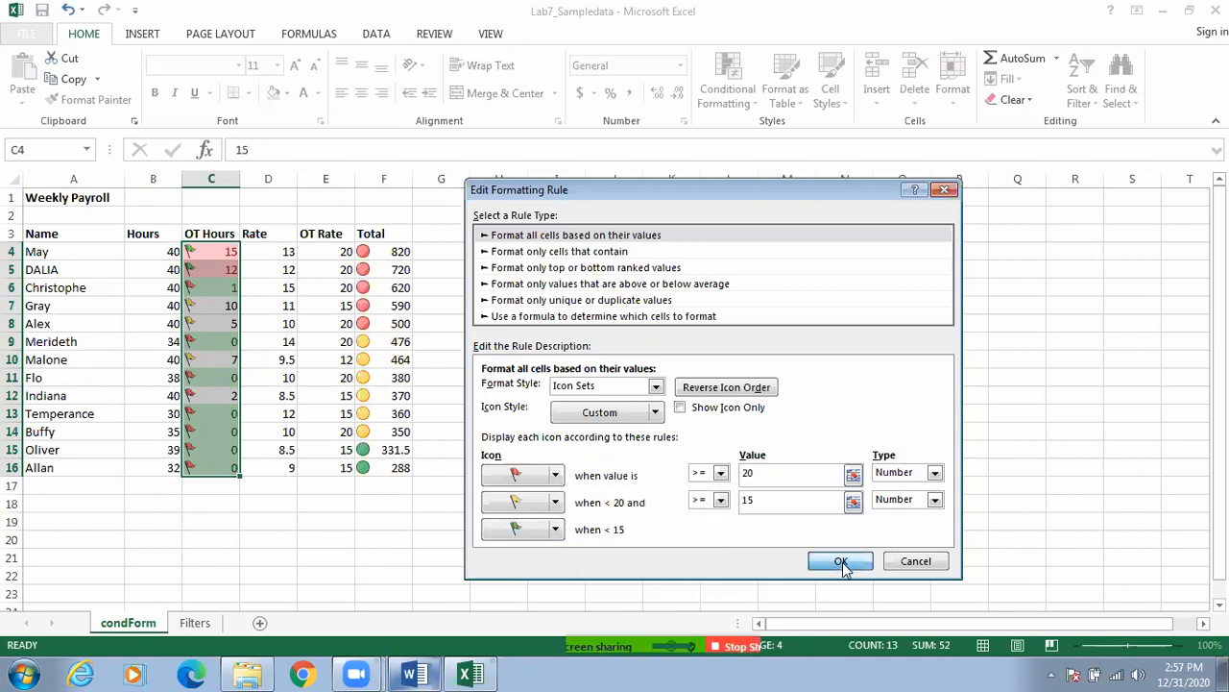
pyautogui.click(841, 561)
pyautogui.click(805, 494)
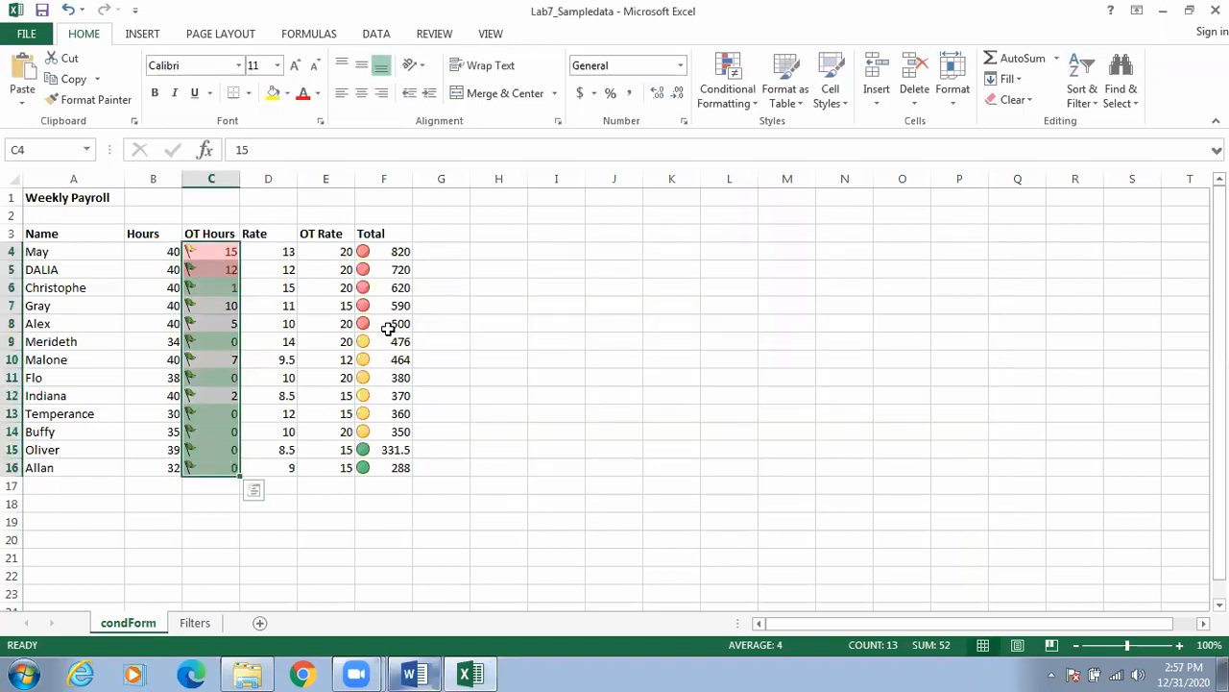
pyautogui.click(534, 302)
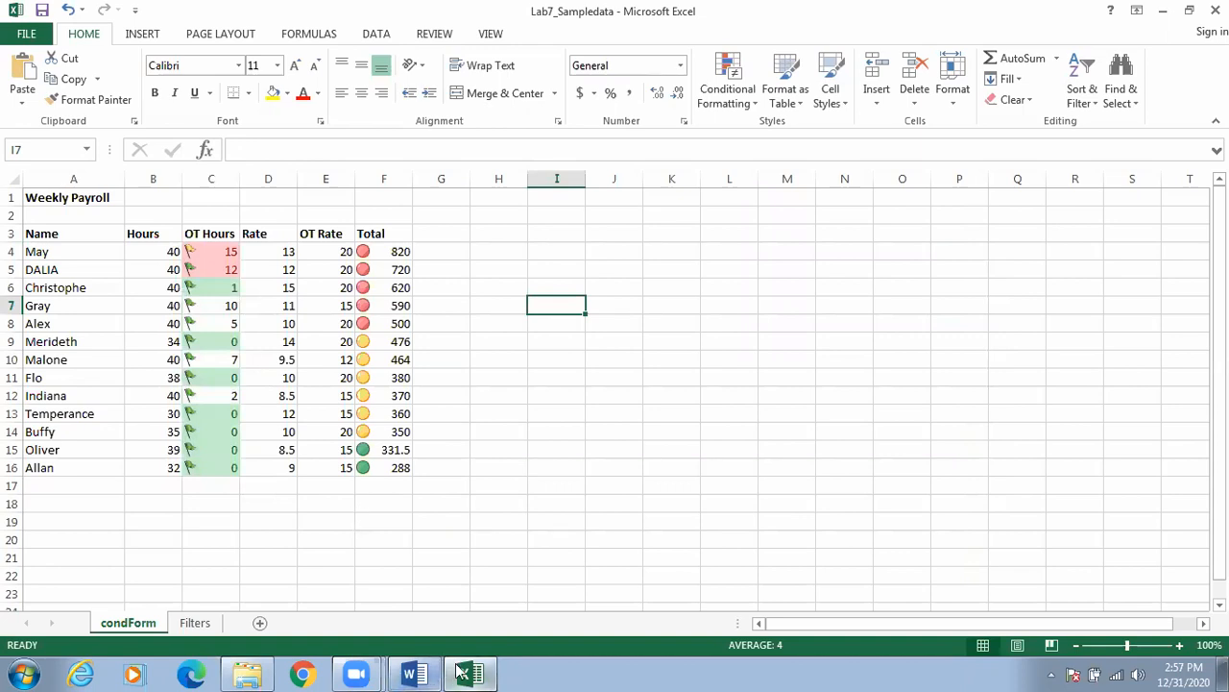
# Switch to the Word lab document, read Tasks 4 and 5, and return to Excel.
pyautogui.click(420, 672)
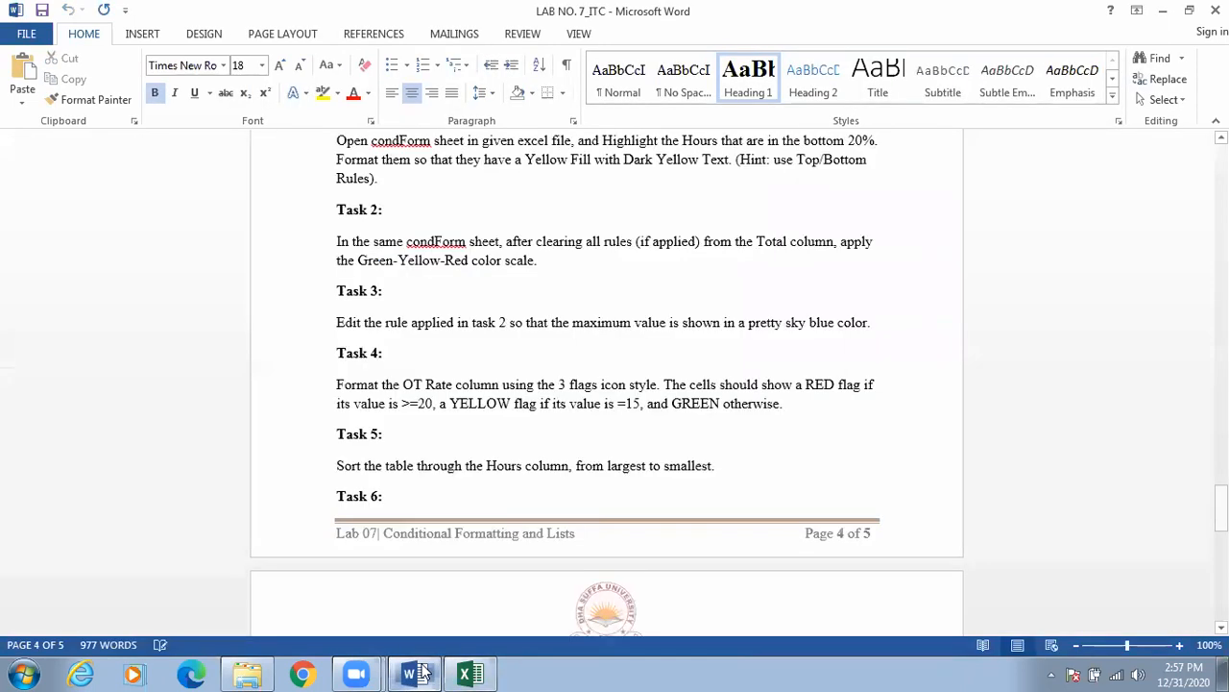
pyautogui.click(425, 672)
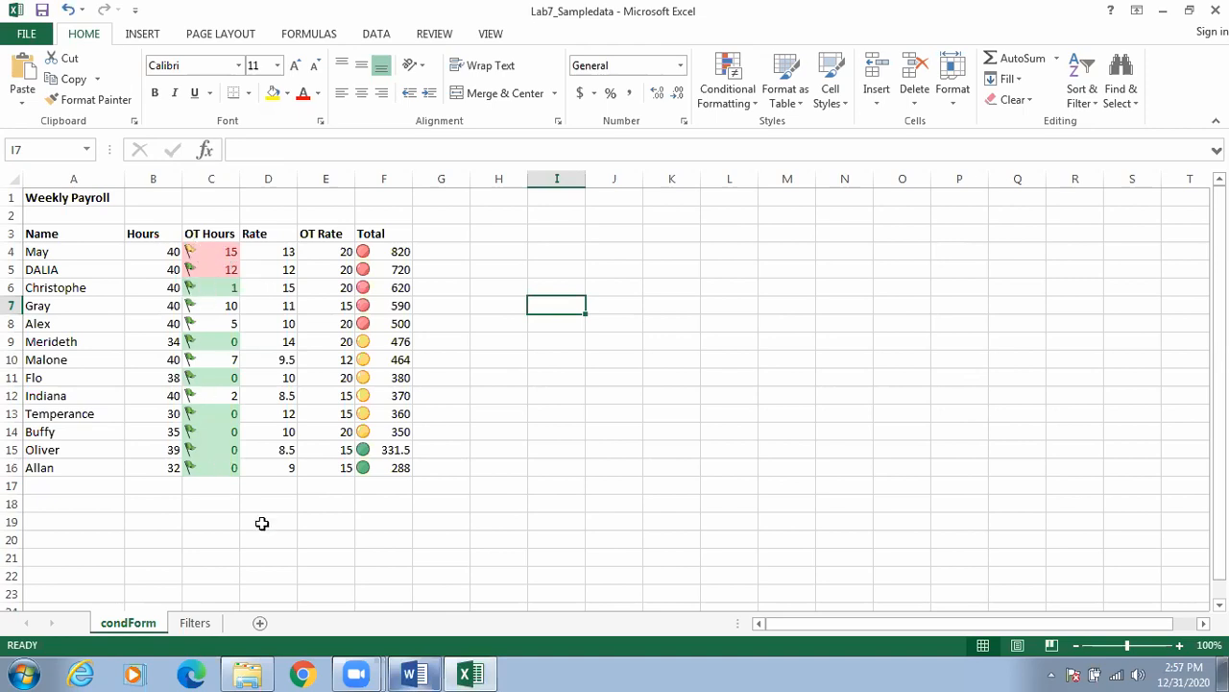
pyautogui.click(262, 522)
pyautogui.click(413, 674)
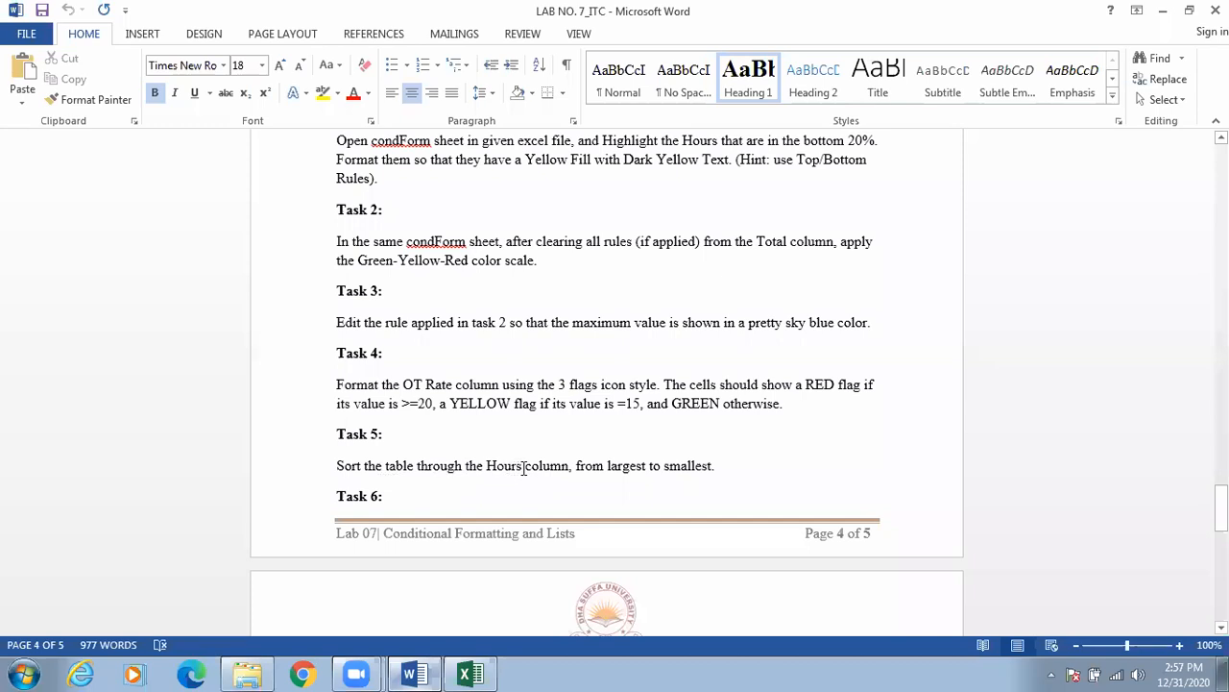
pyautogui.click(420, 665)
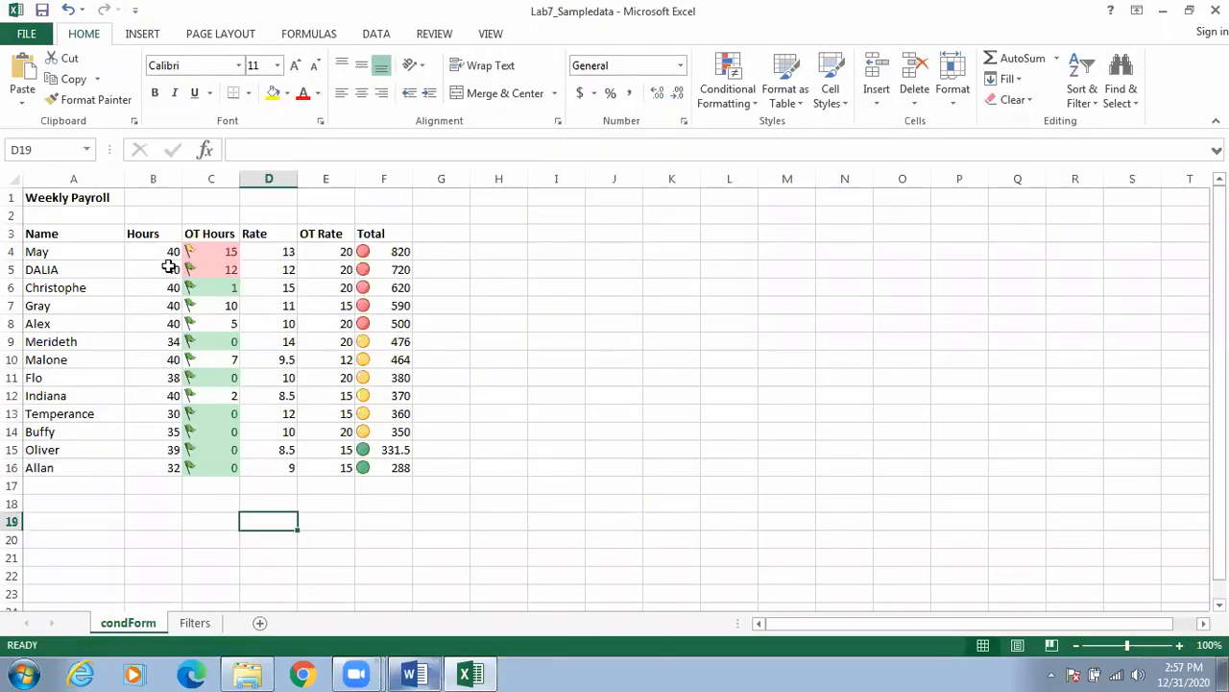
# Add a filter to the Hours column in B3:B16.
pyautogui.moveTo(160, 251); pyautogui.dragTo(154, 437)
pyautogui.click(535, 273)
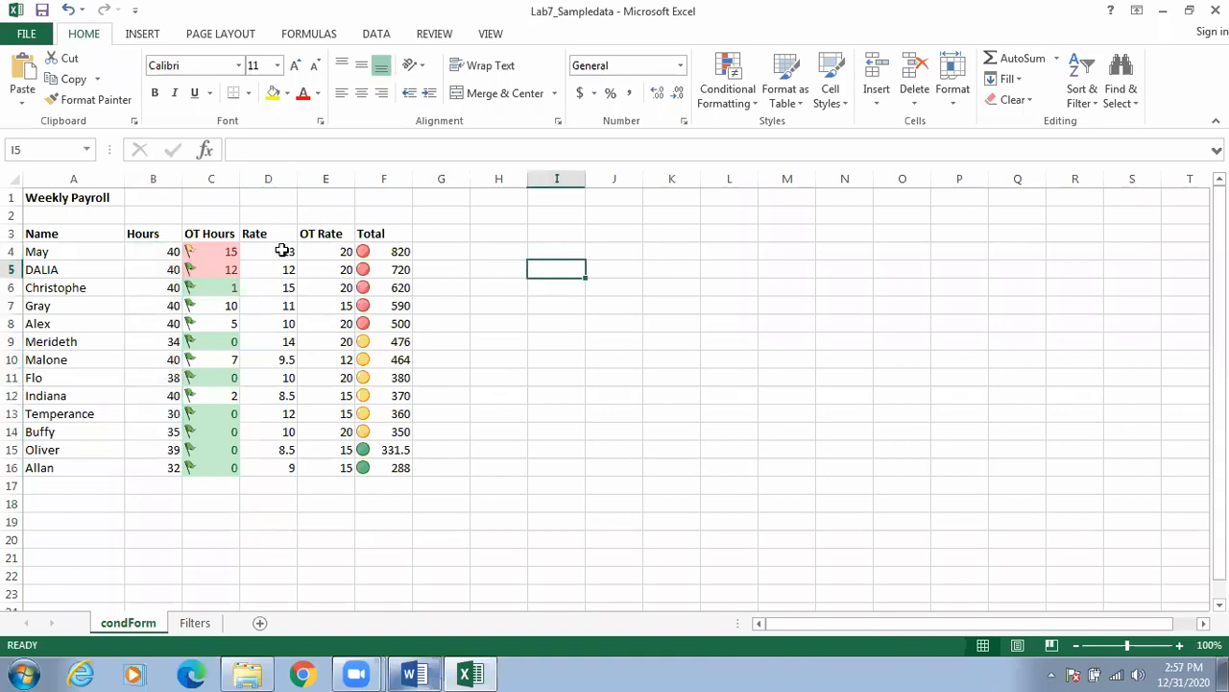
pyautogui.moveTo(150, 236); pyautogui.dragTo(165, 465)
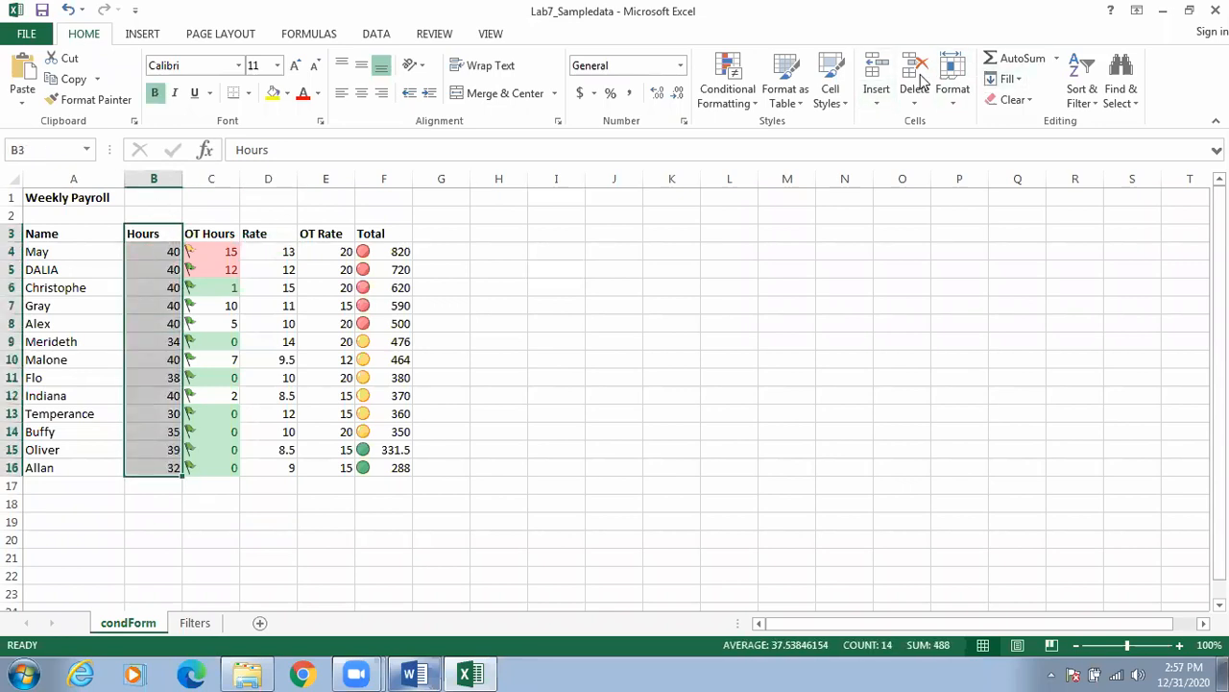
pyautogui.click(1082, 94)
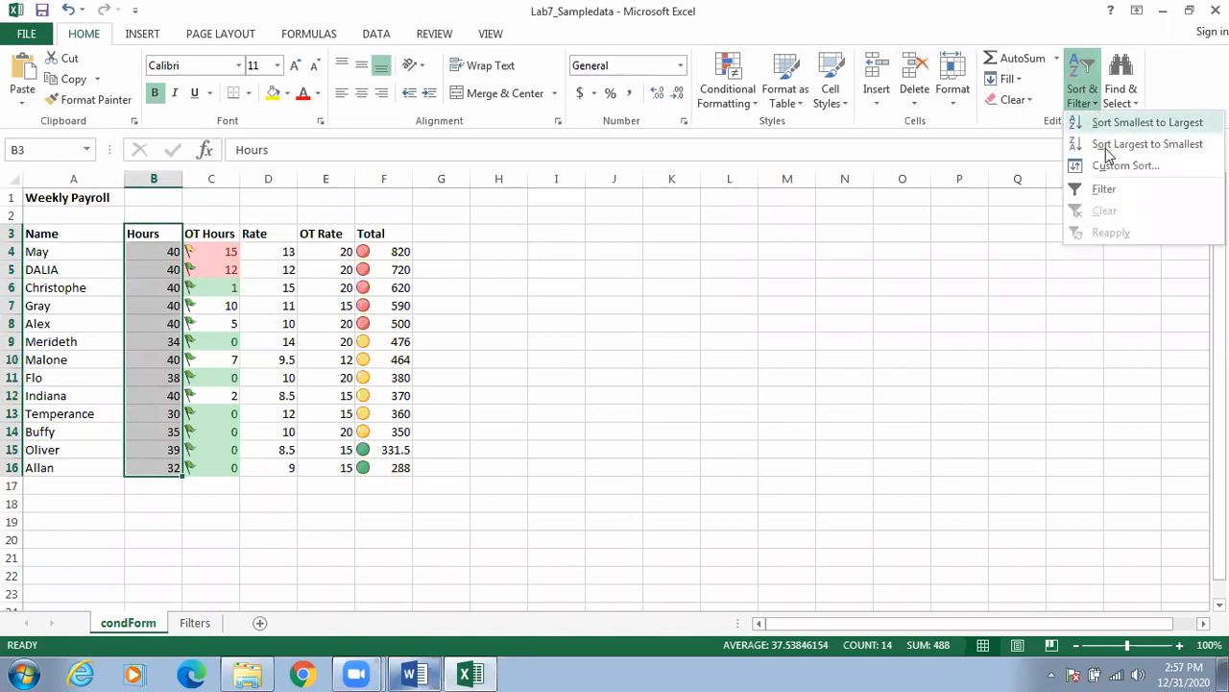
pyautogui.click(1105, 188)
pyautogui.click(781, 301)
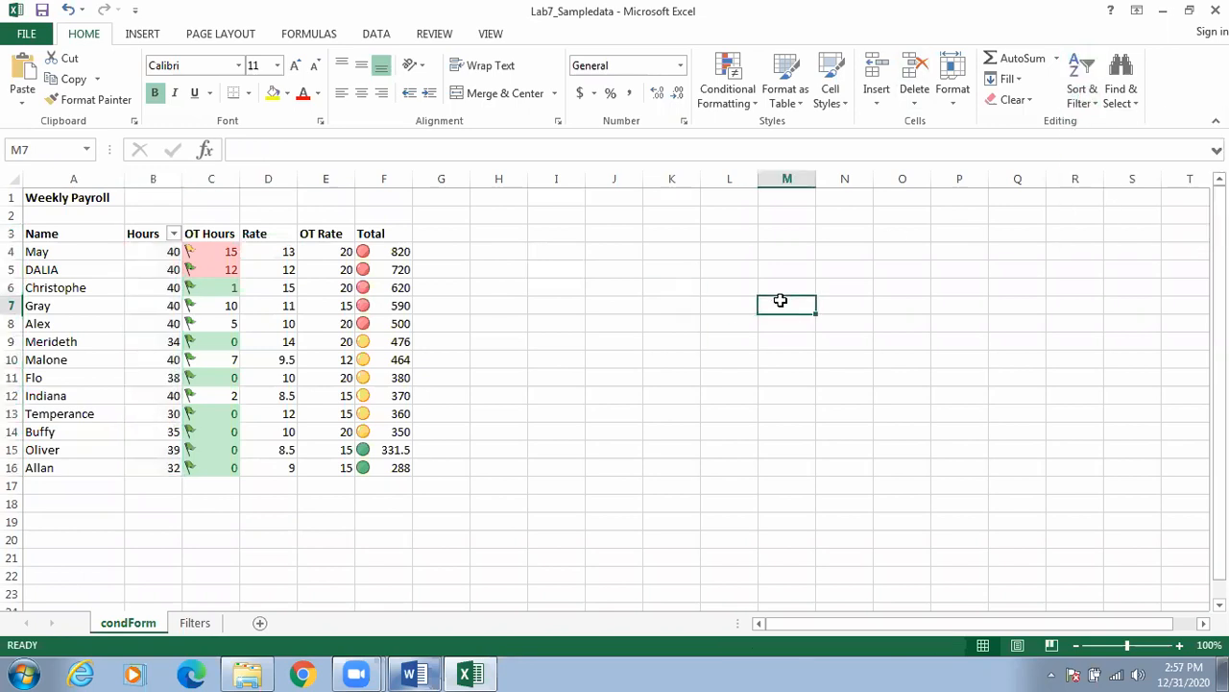
# Sort the table by the Hours column from largest to smallest, expanding the selection, after rechecking Task 5 in the Word lab document.
pyautogui.click(174, 236)
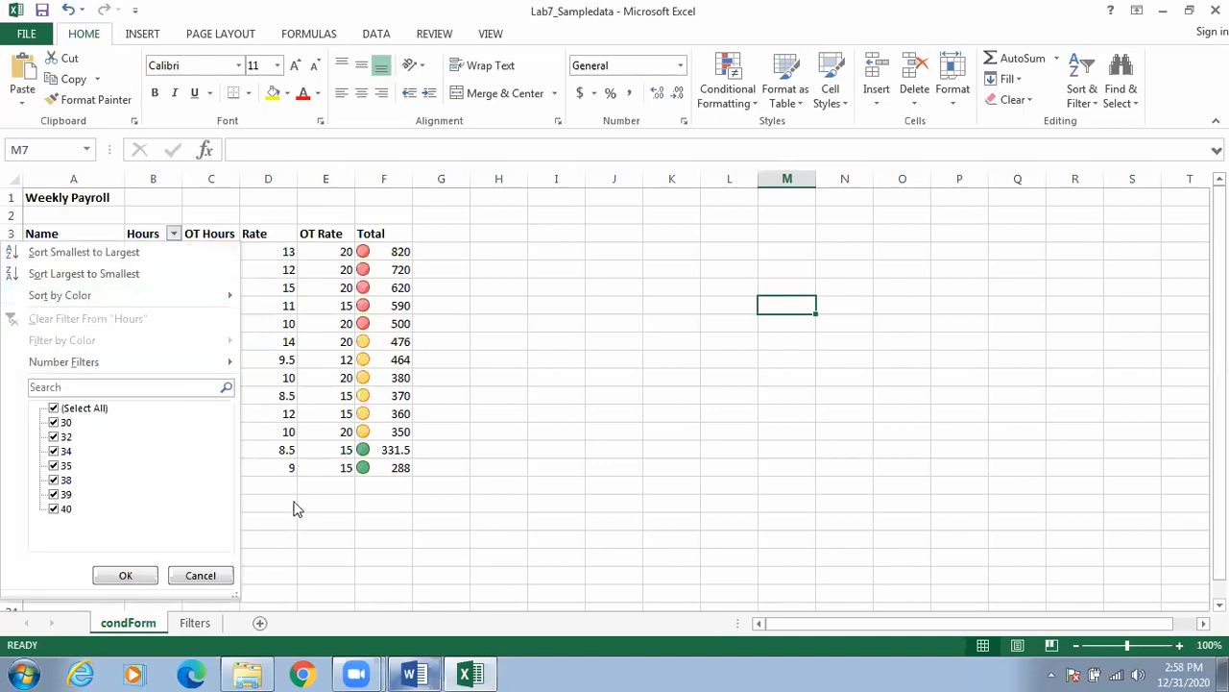
pyautogui.click(426, 672)
pyautogui.click(425, 672)
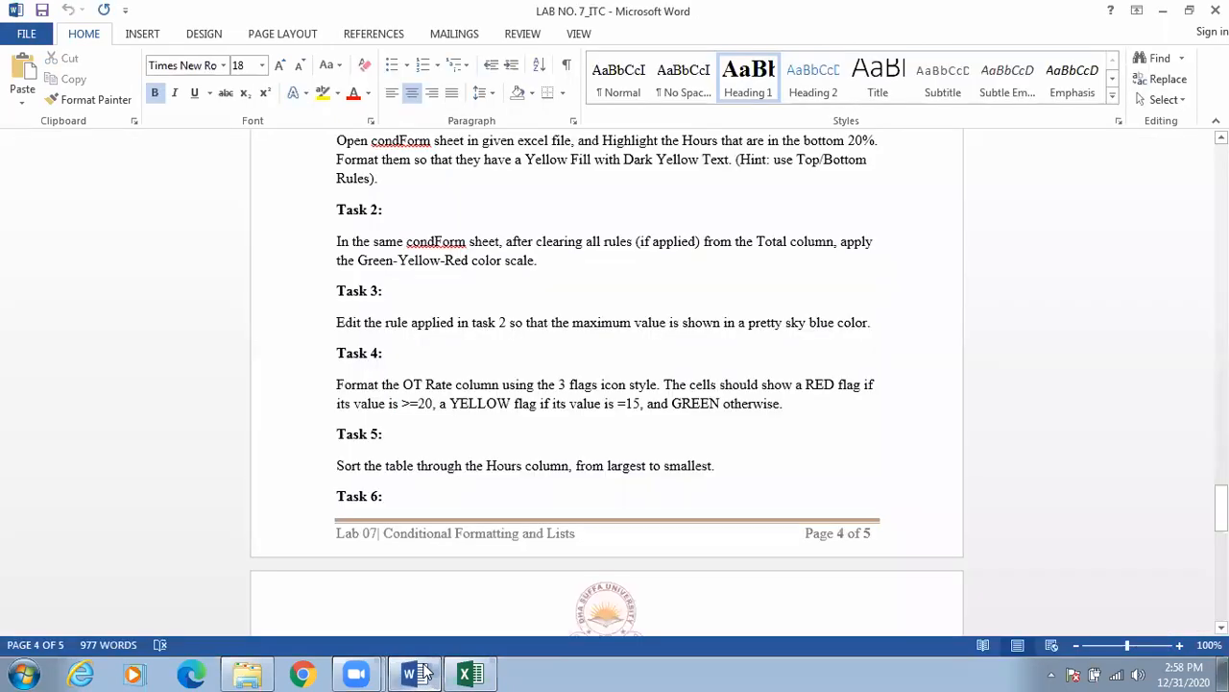
pyautogui.click(470, 672)
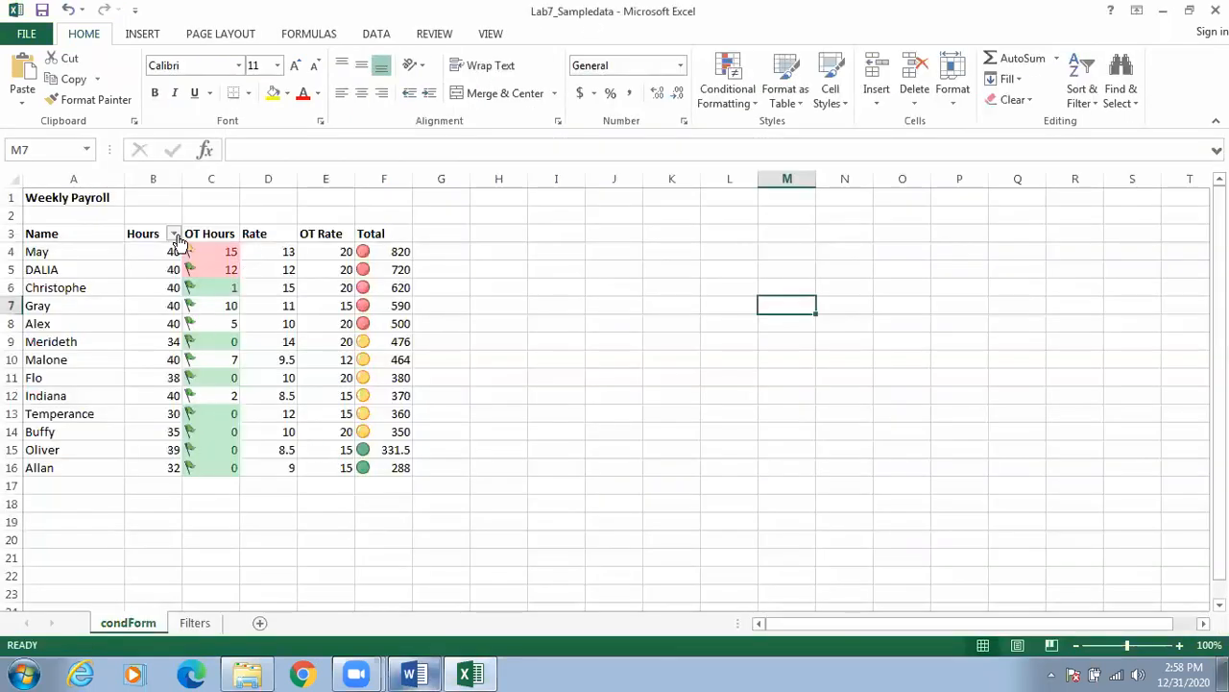
pyautogui.click(174, 234)
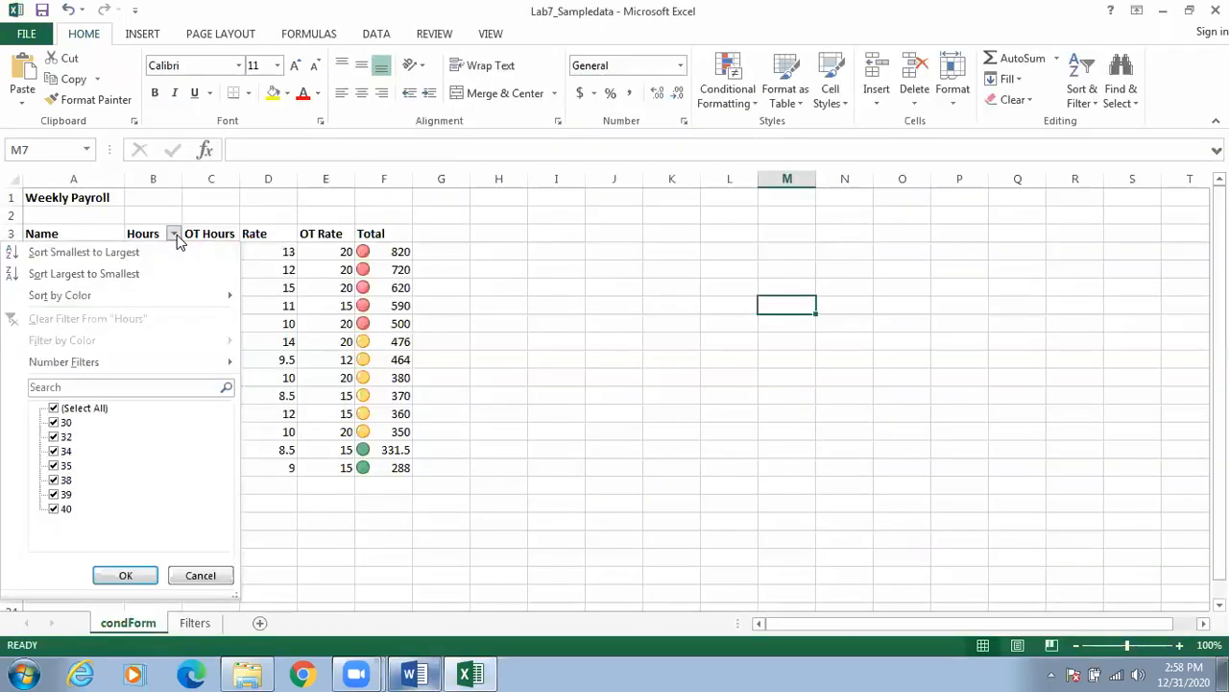
pyautogui.click(121, 273)
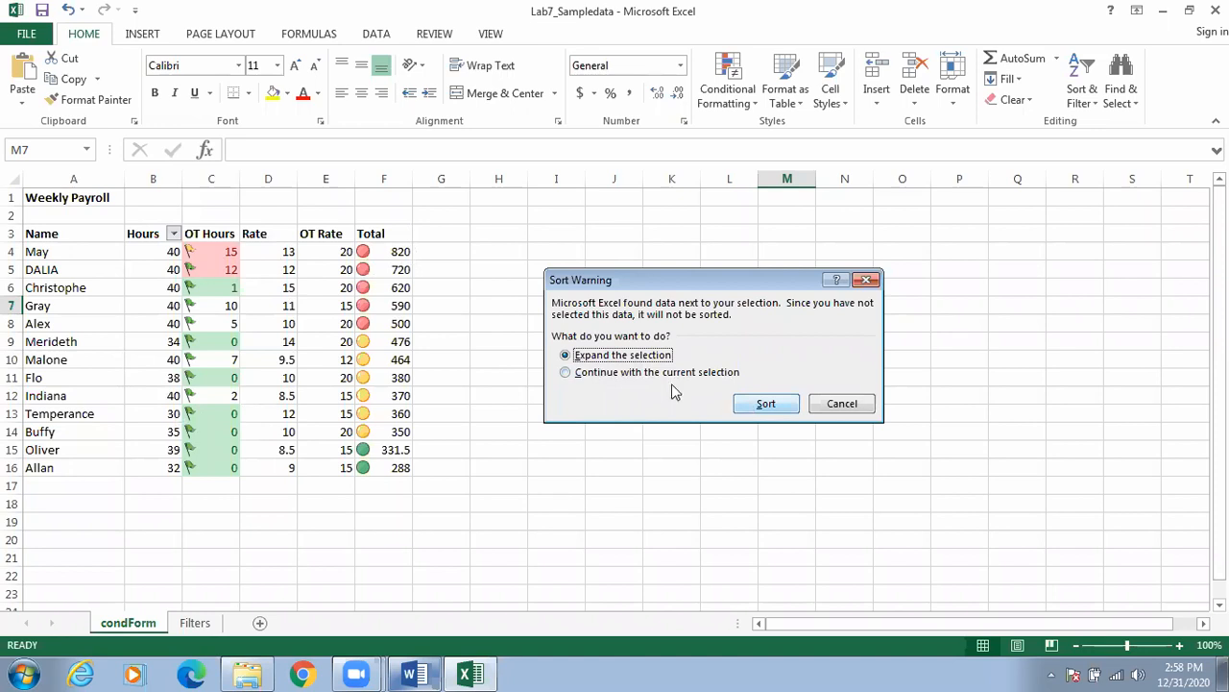
pyautogui.click(751, 404)
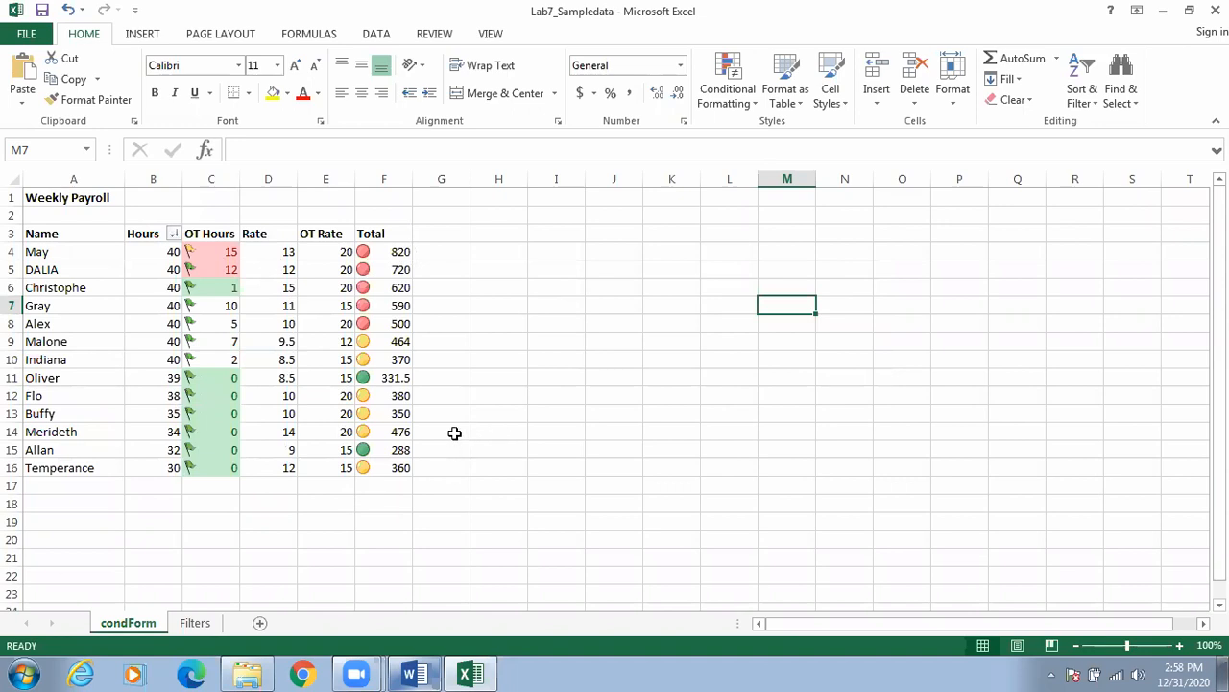
pyautogui.click(545, 390)
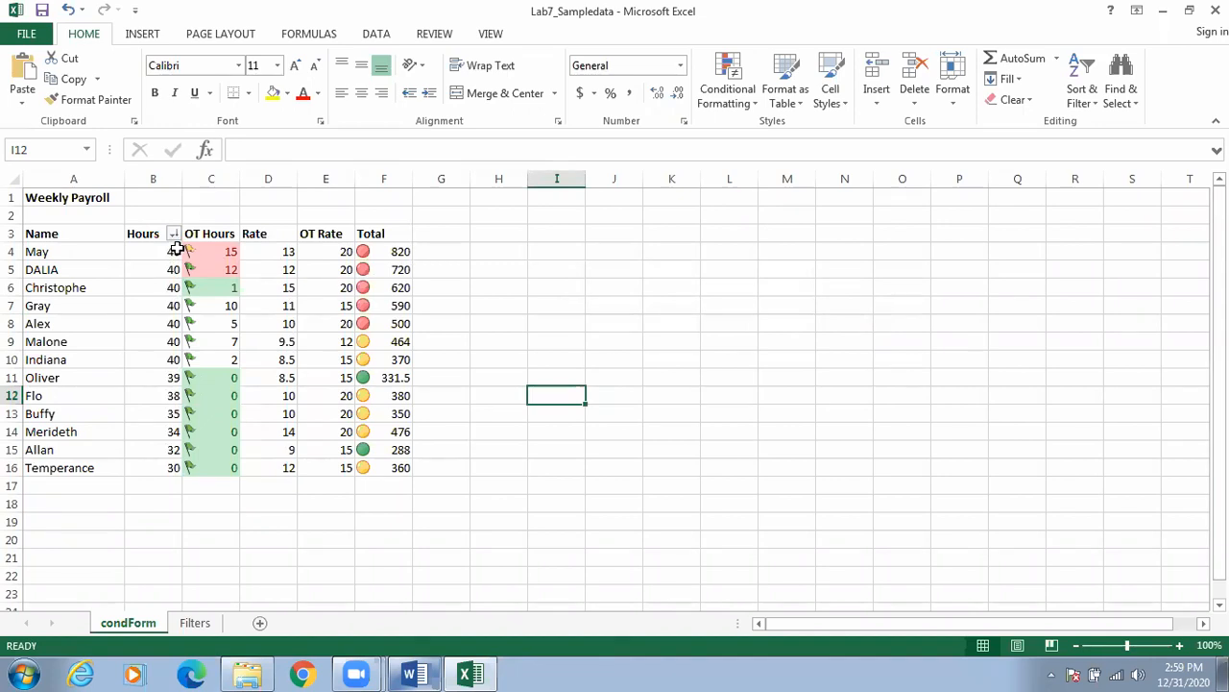
# Switch to the Word lab document, read Task 6 on page 5, and return to Excel.
pyautogui.click(423, 673)
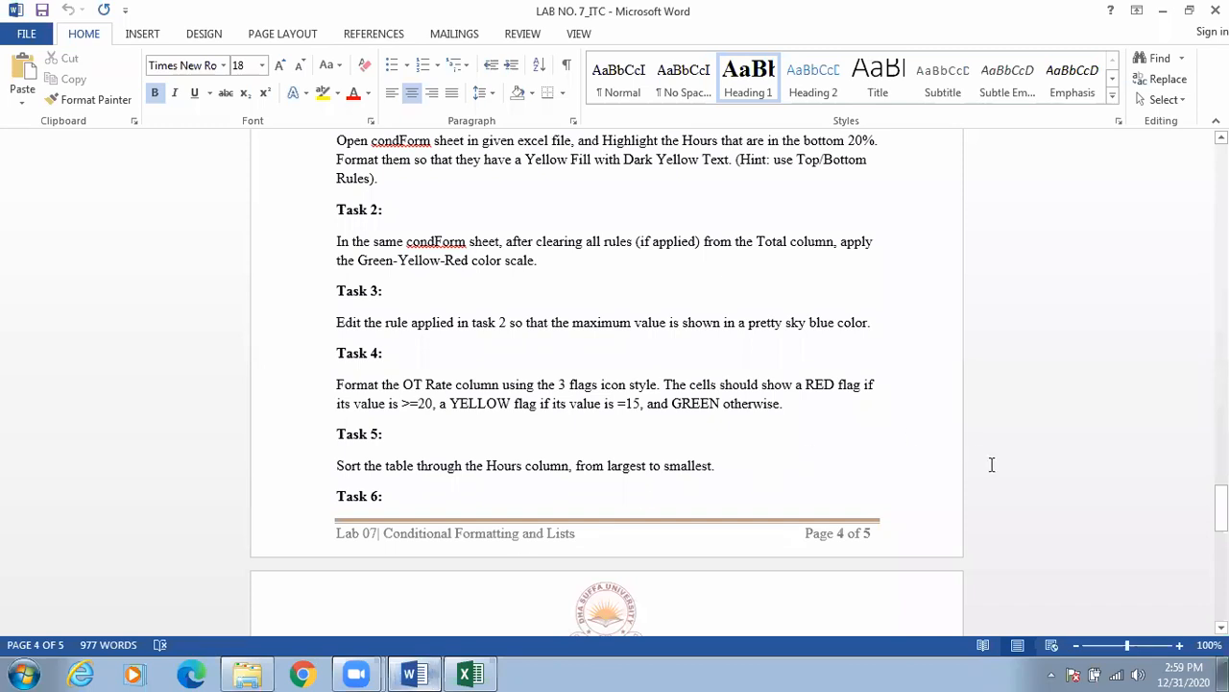
pyautogui.moveTo(1221, 507); pyautogui.dragTo(1221, 532)
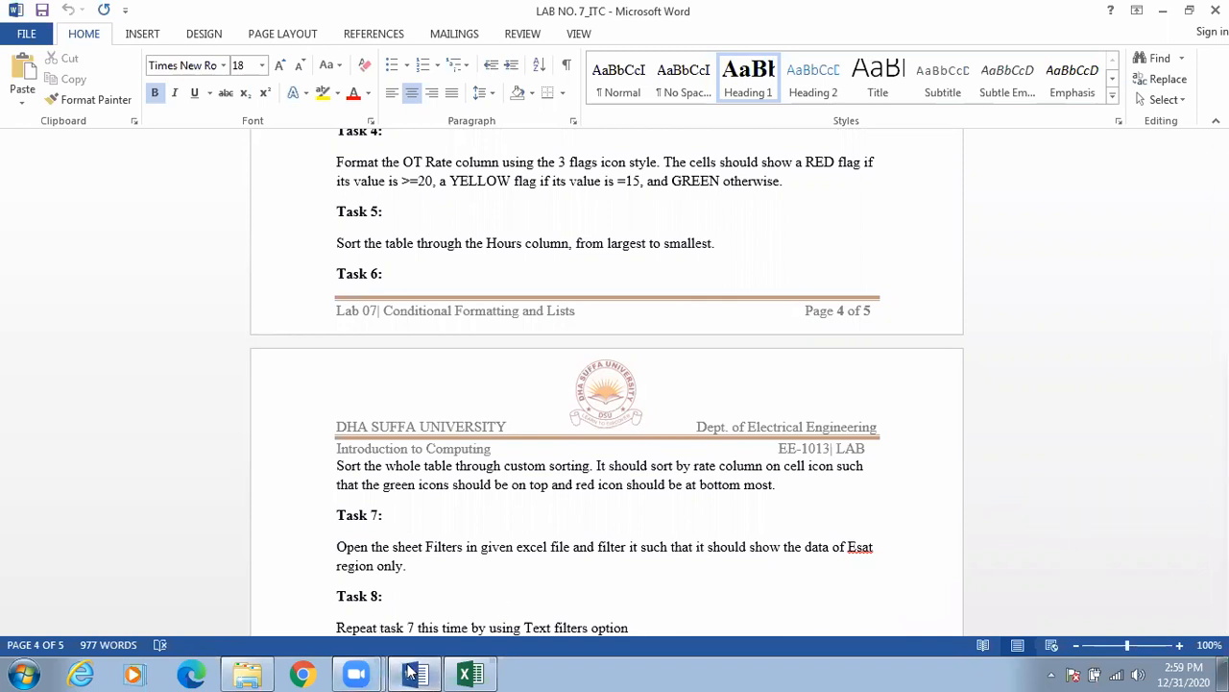
pyautogui.click(470, 674)
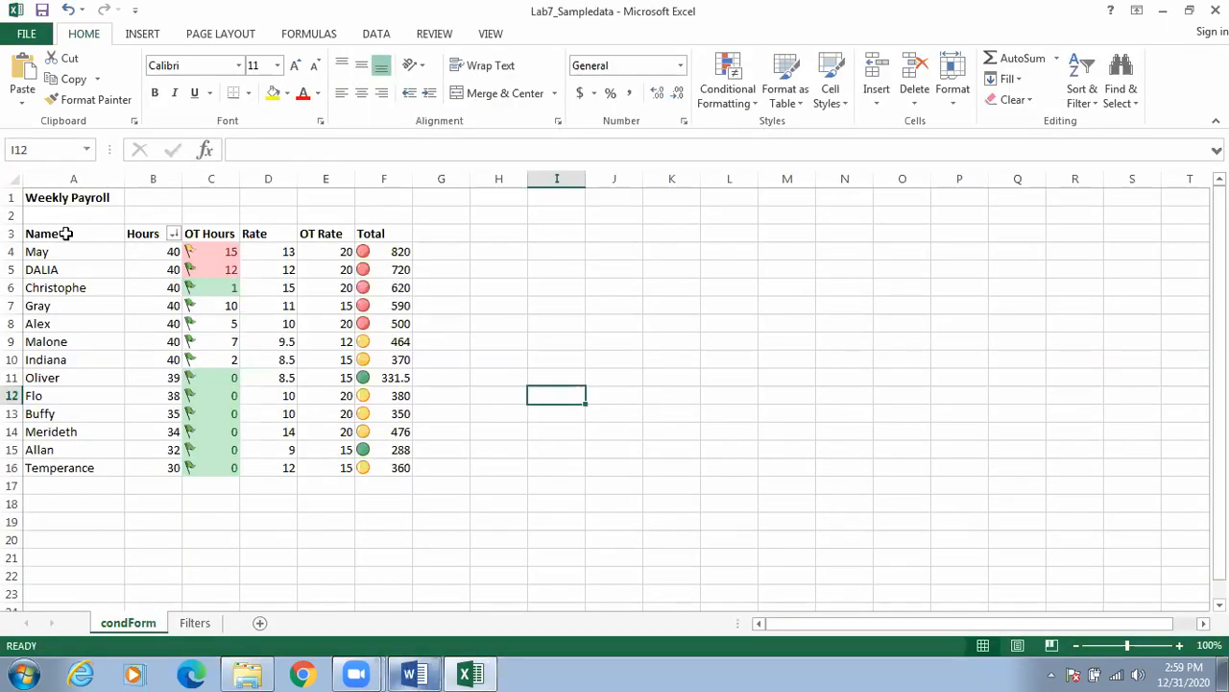
pyautogui.moveTo(56, 234); pyautogui.dragTo(411, 474)
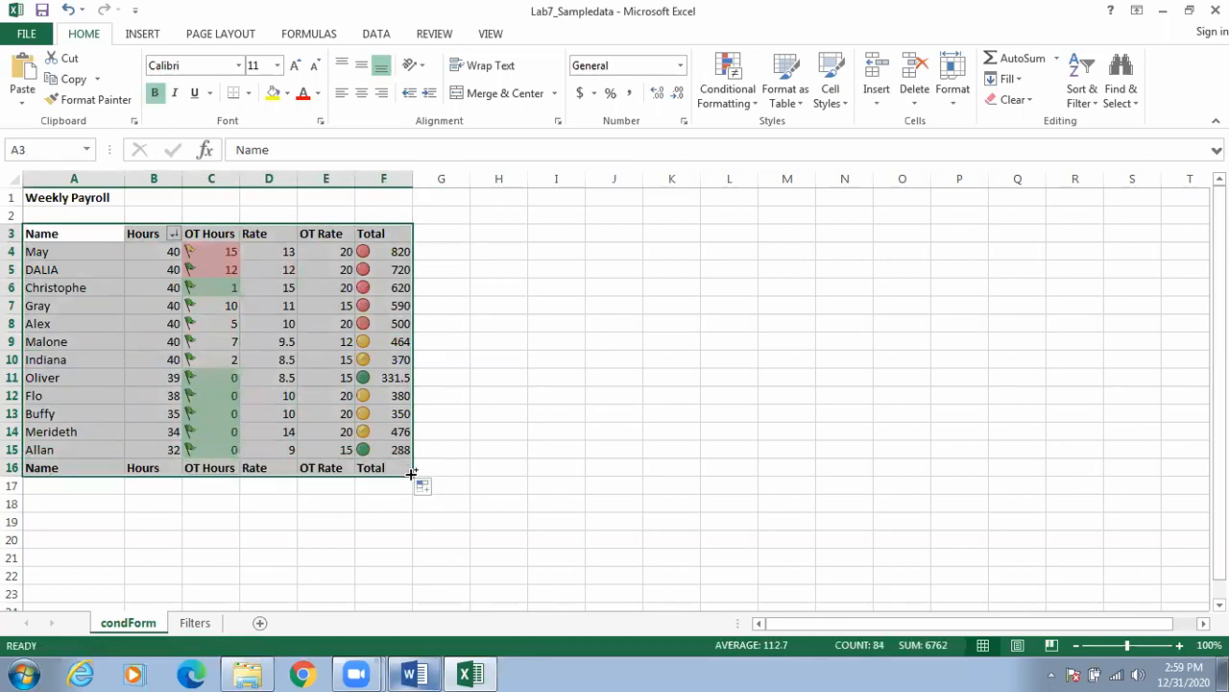
pyautogui.hotkey('ctrl', 'z')
pyautogui.click(539, 389)
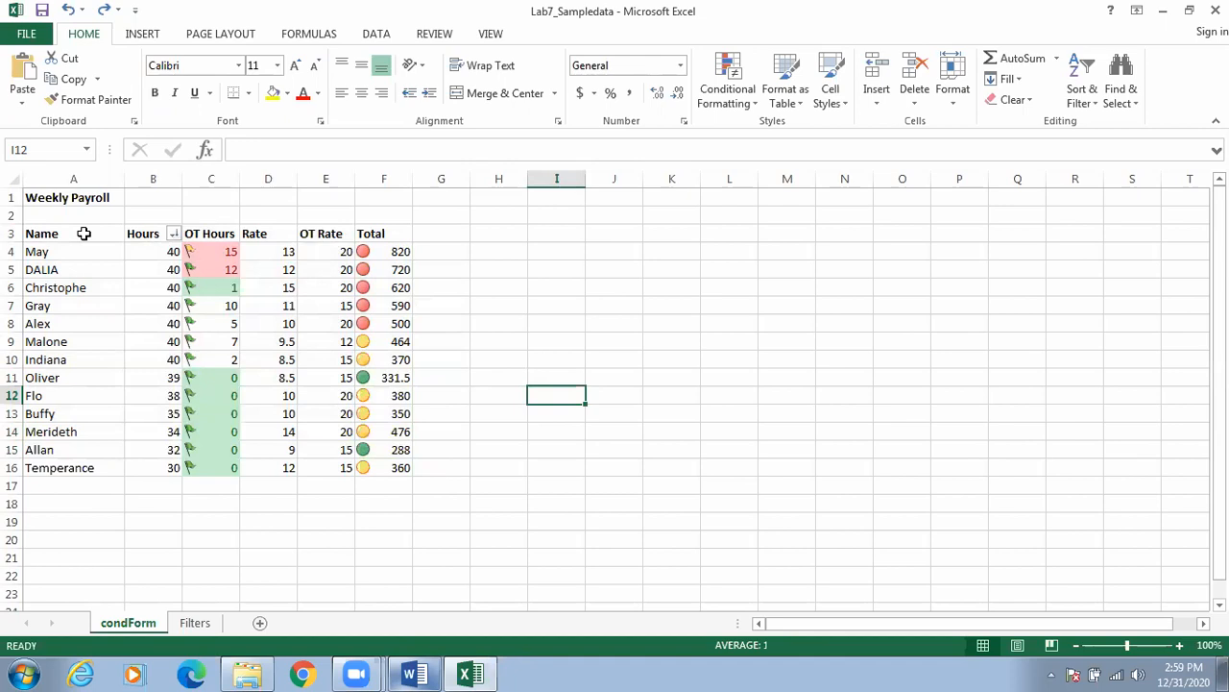
pyautogui.moveTo(94, 237); pyautogui.dragTo(384, 464)
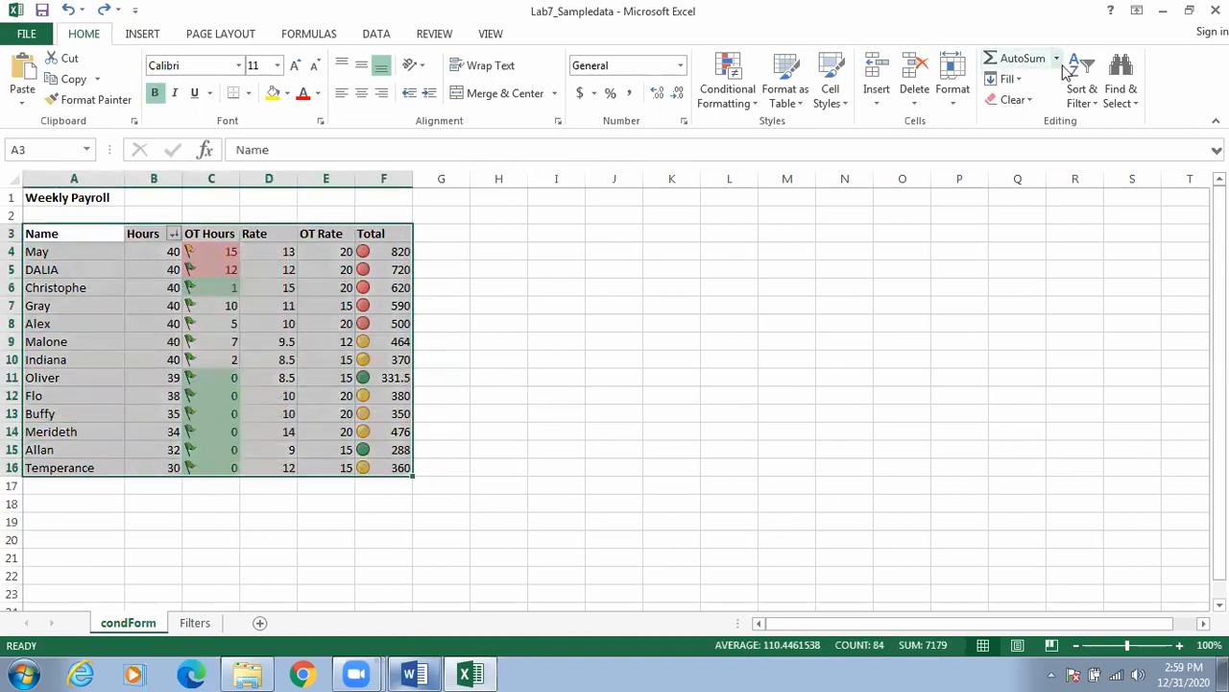
pyautogui.click(1078, 101)
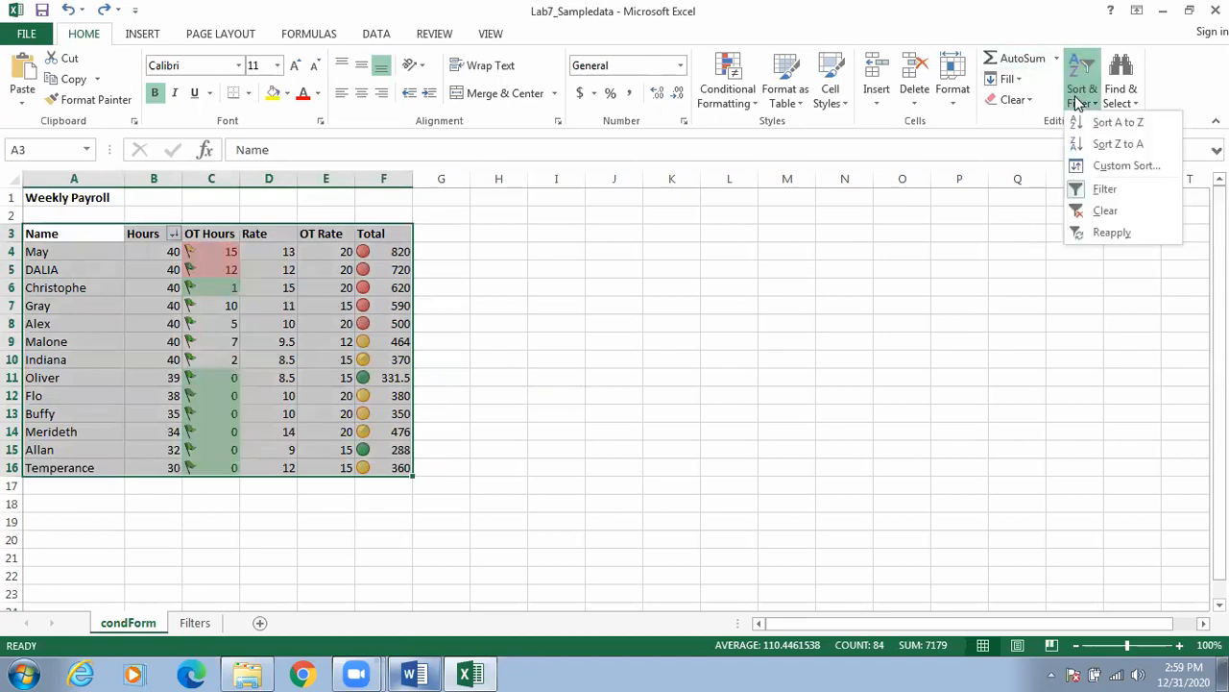
pyautogui.click(1114, 166)
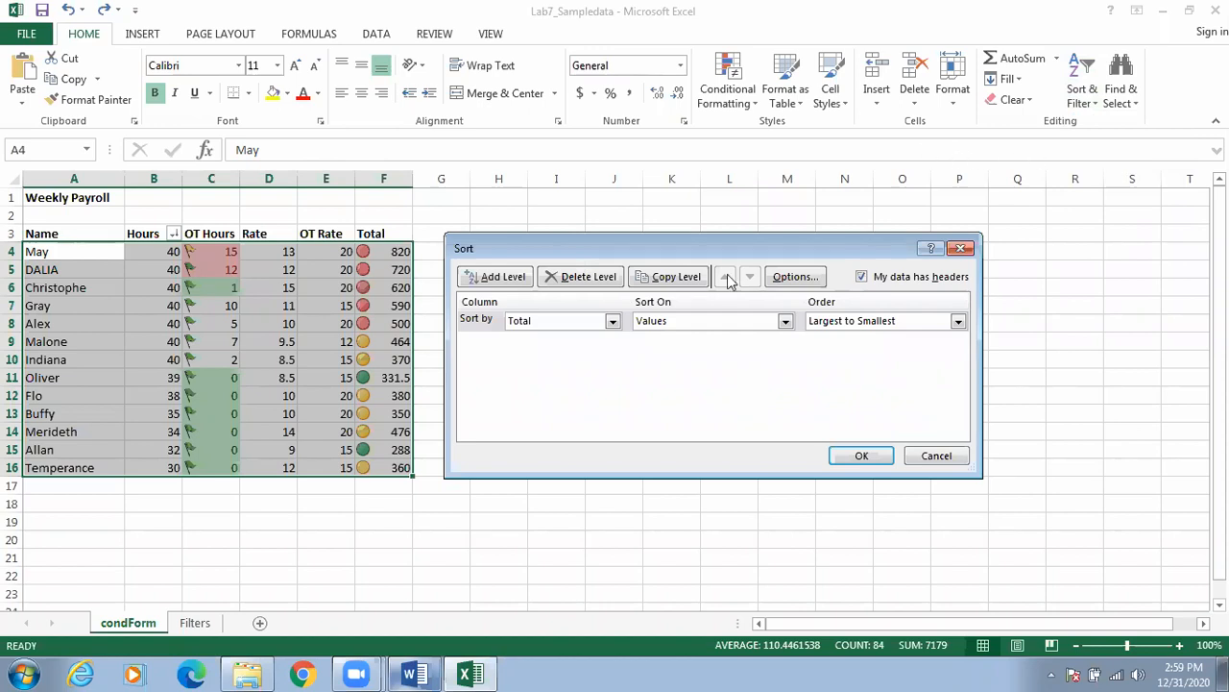
pyautogui.click(614, 327)
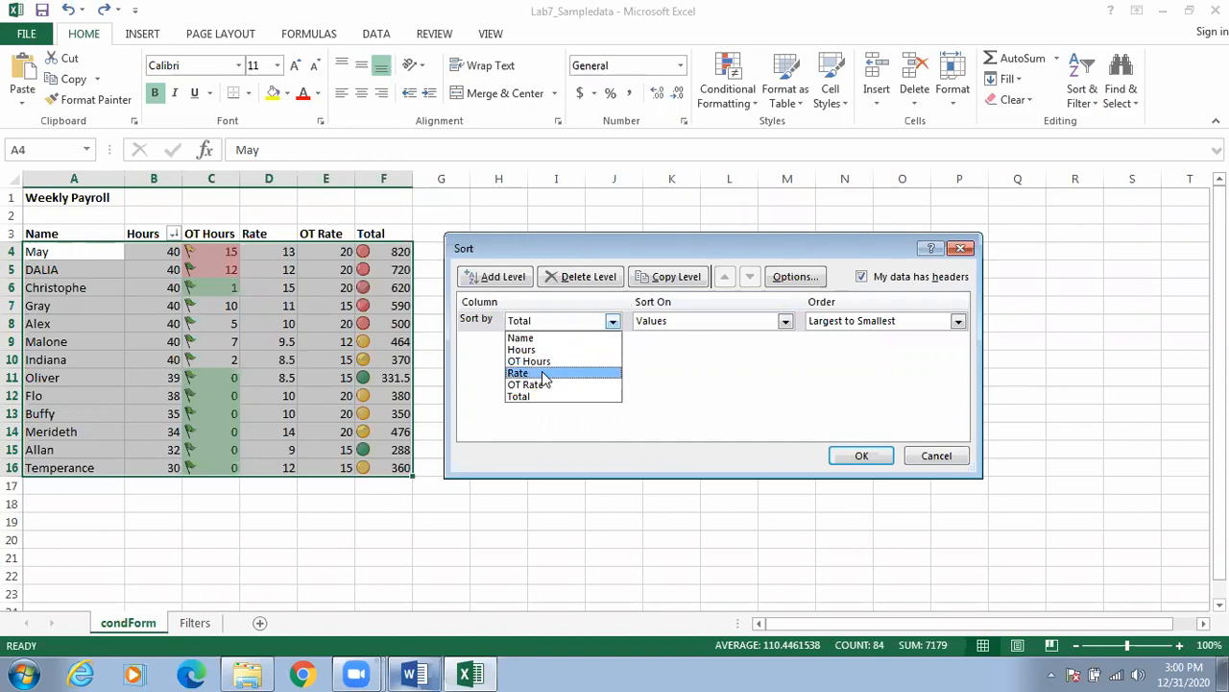
pyautogui.click(418, 669)
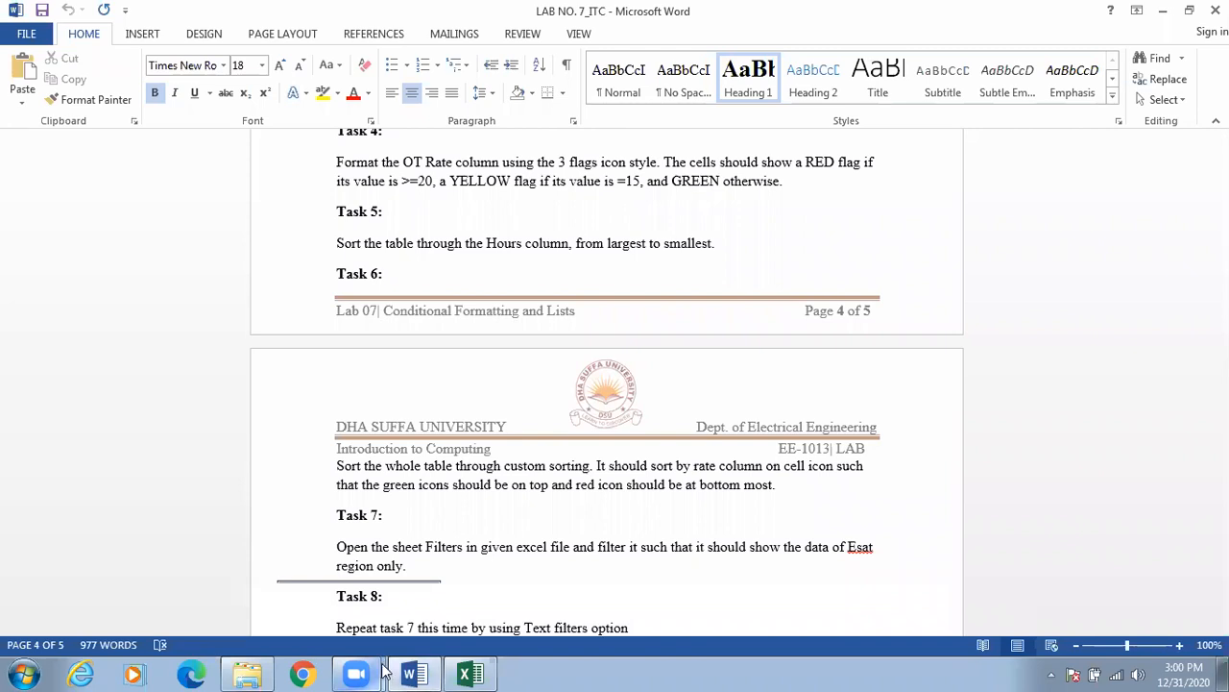
pyautogui.click(411, 673)
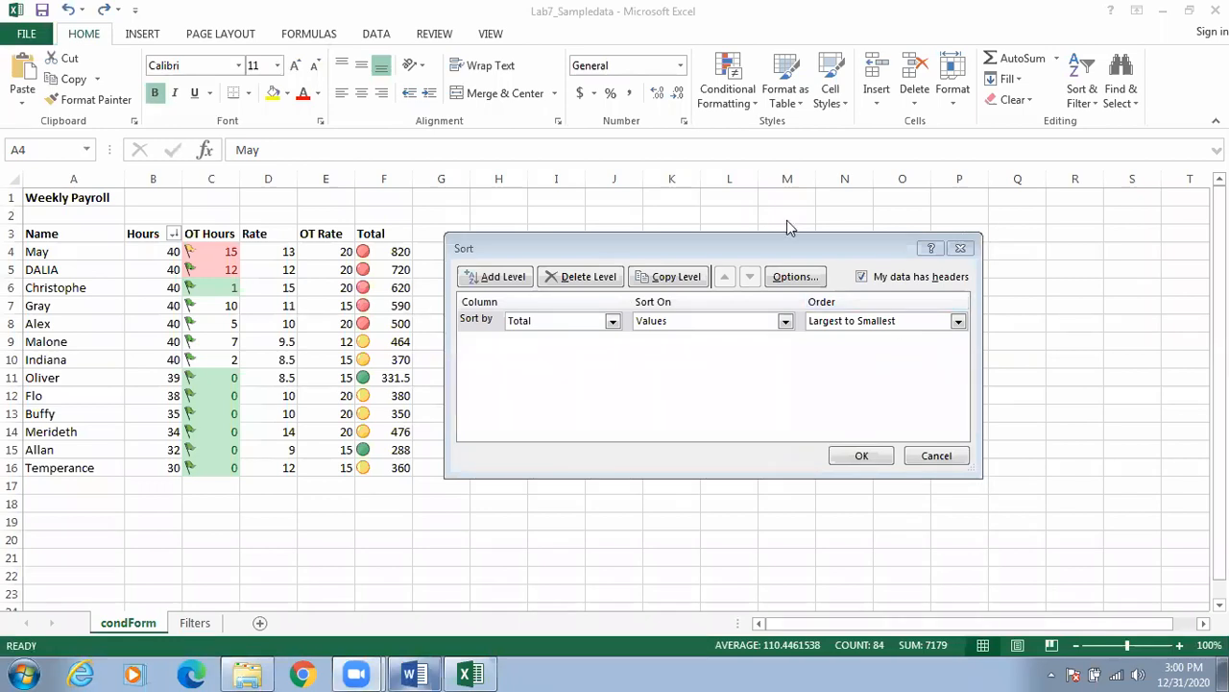
pyautogui.click(611, 322)
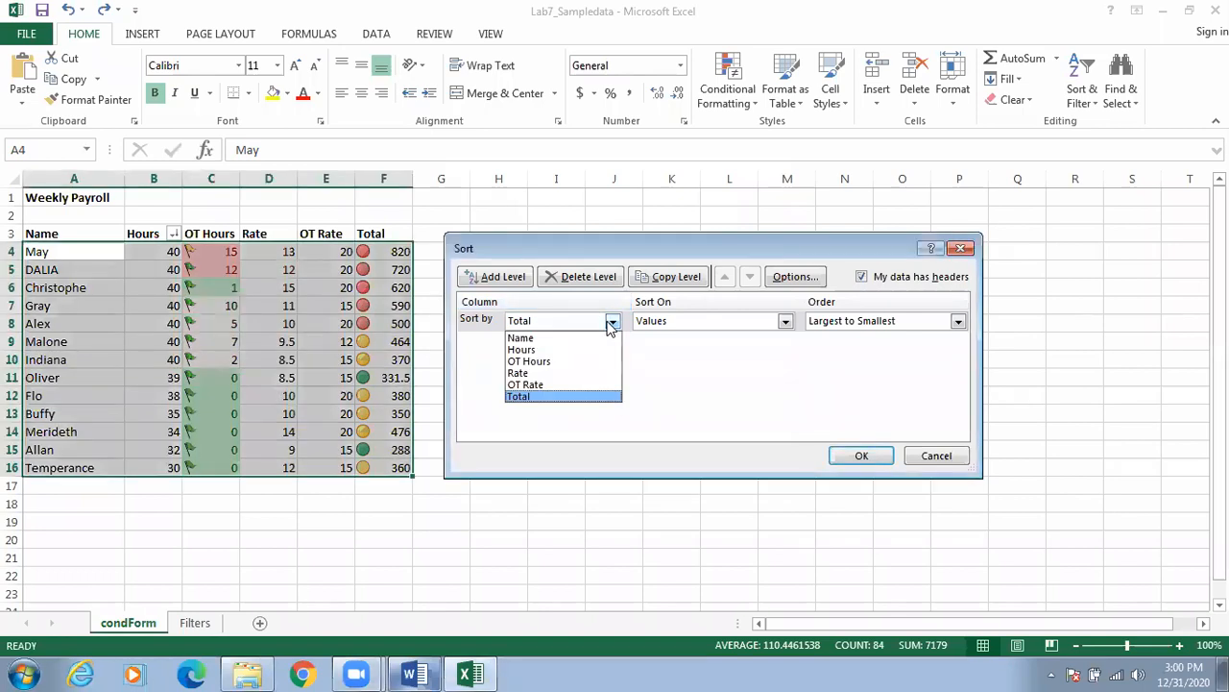
pyautogui.click(540, 375)
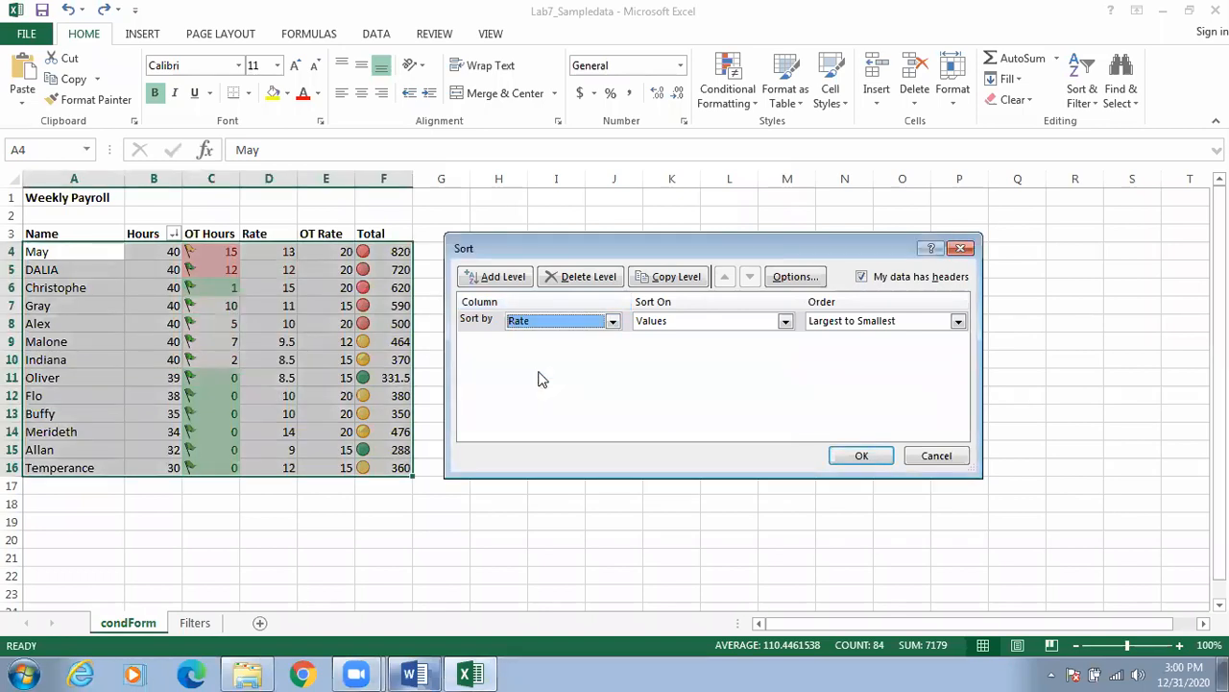
pyautogui.click(408, 673)
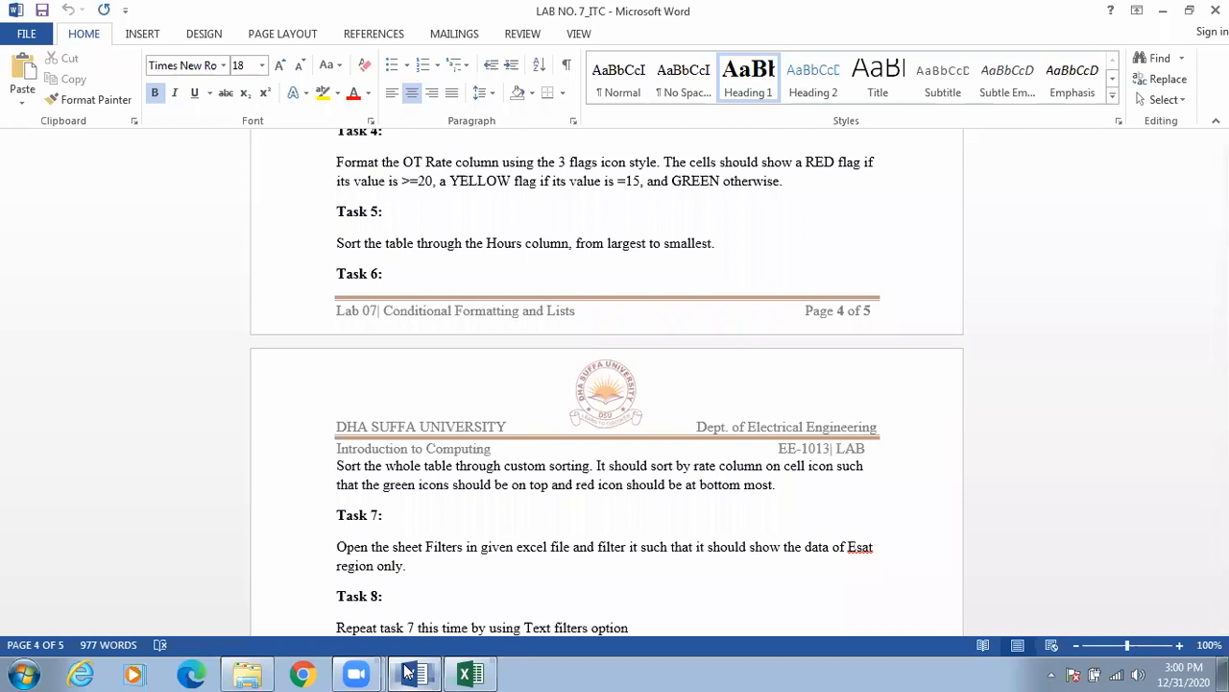
pyautogui.click(408, 672)
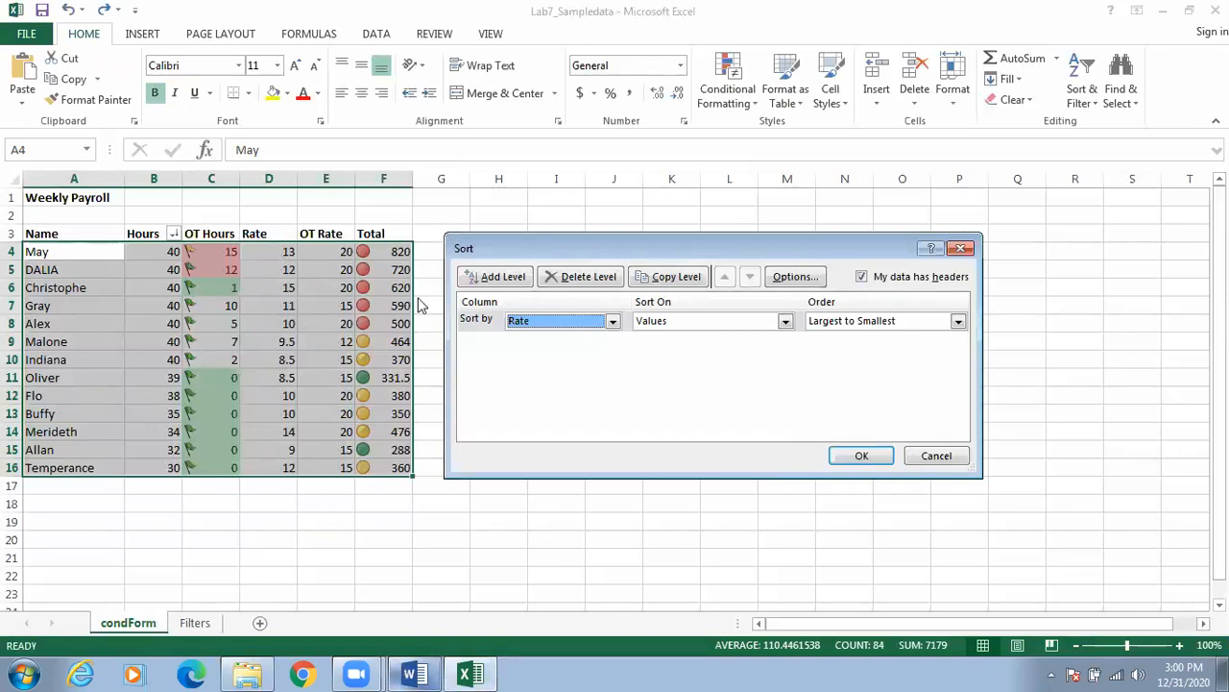
pyautogui.click(961, 250)
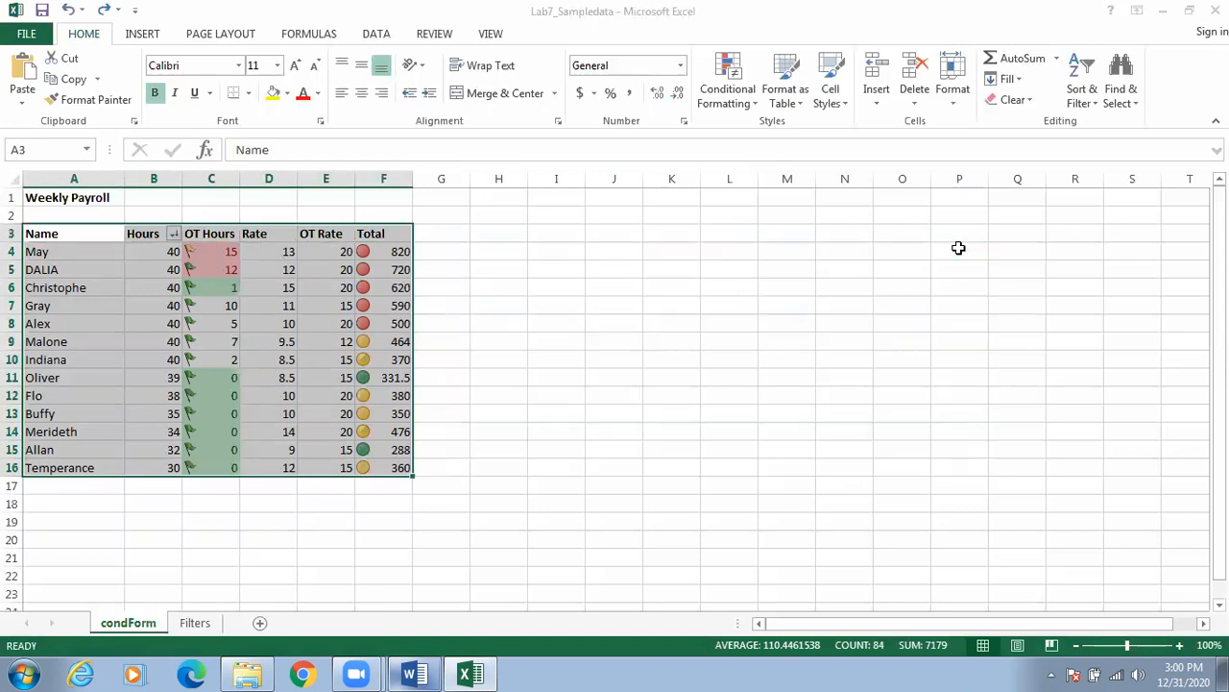
# Apply the three-circle green, yellow and red icon set to the Rate values in D4:D16.
pyautogui.click(624, 286)
pyautogui.moveTo(275, 255); pyautogui.dragTo(278, 469)
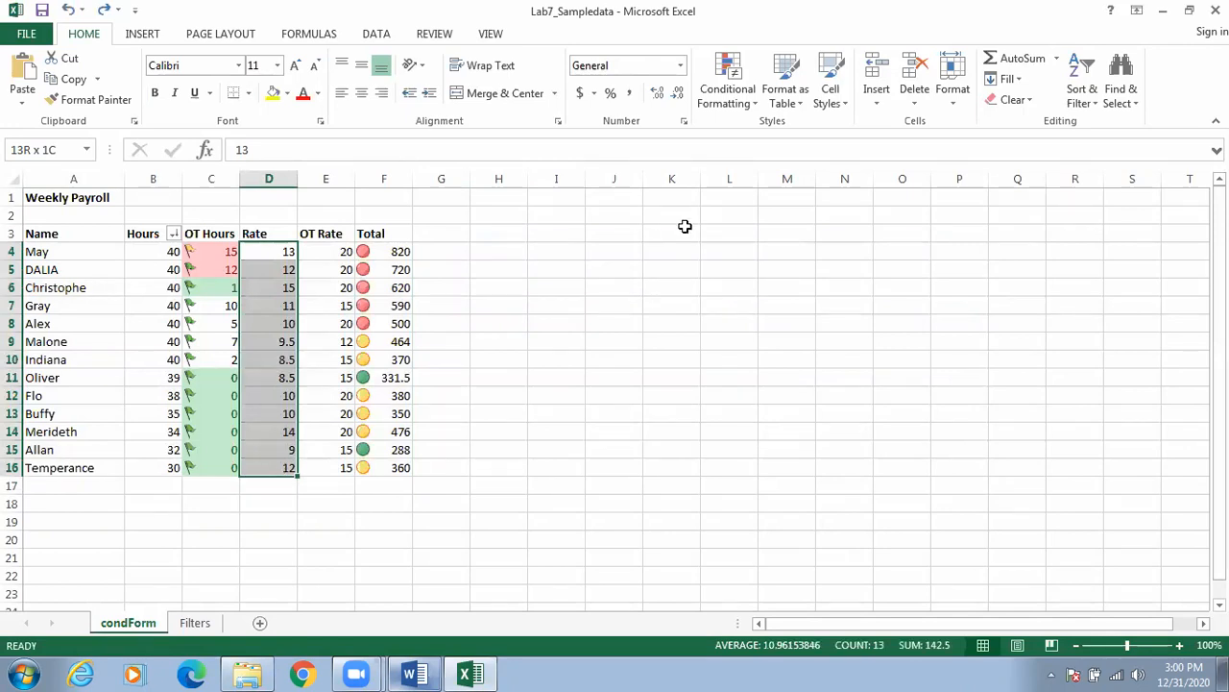
pyautogui.click(746, 103)
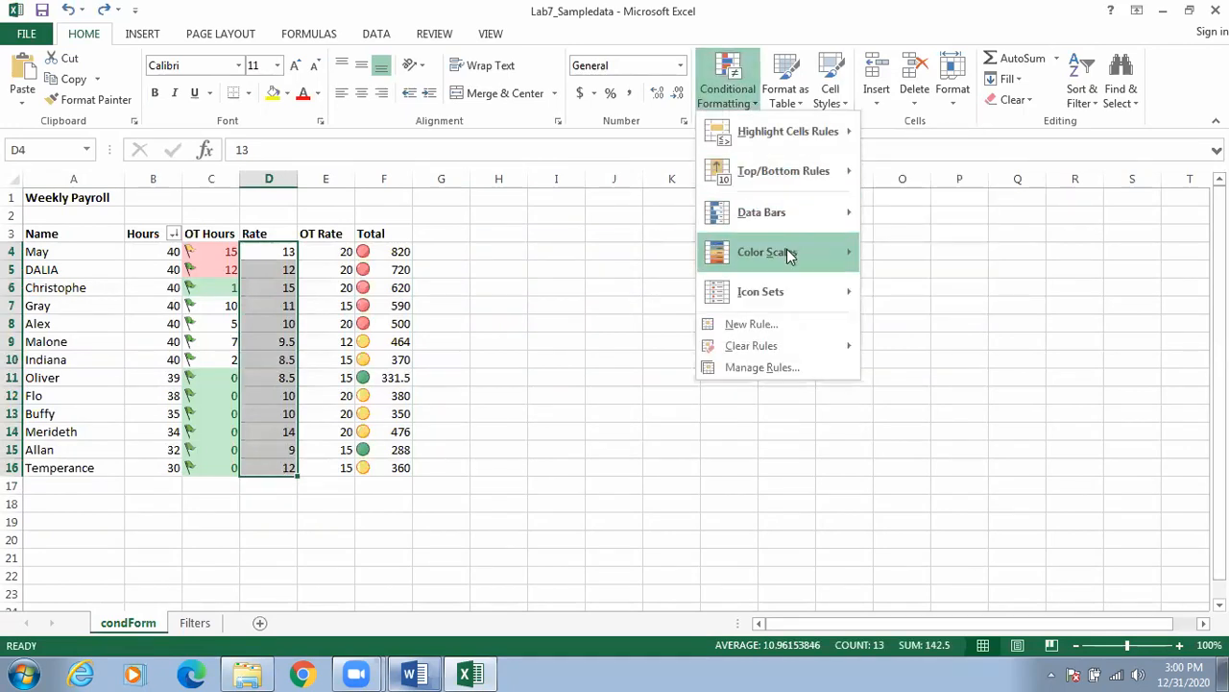
pyautogui.moveTo(789, 301)
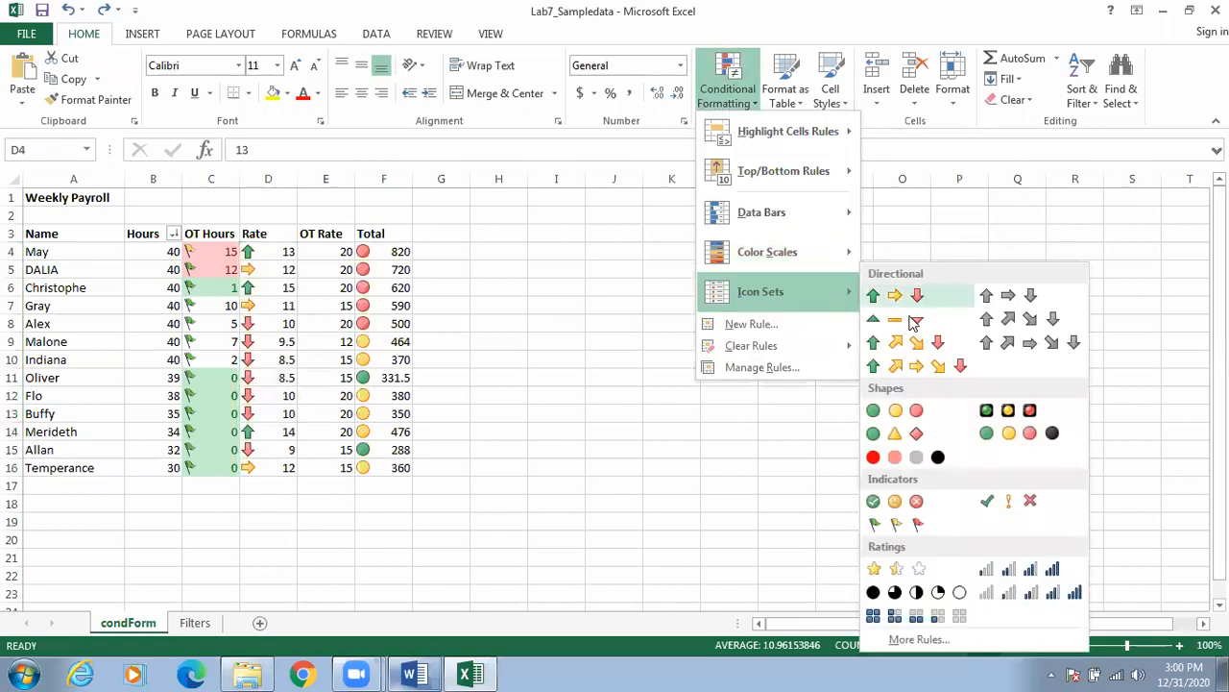
pyautogui.click(895, 410)
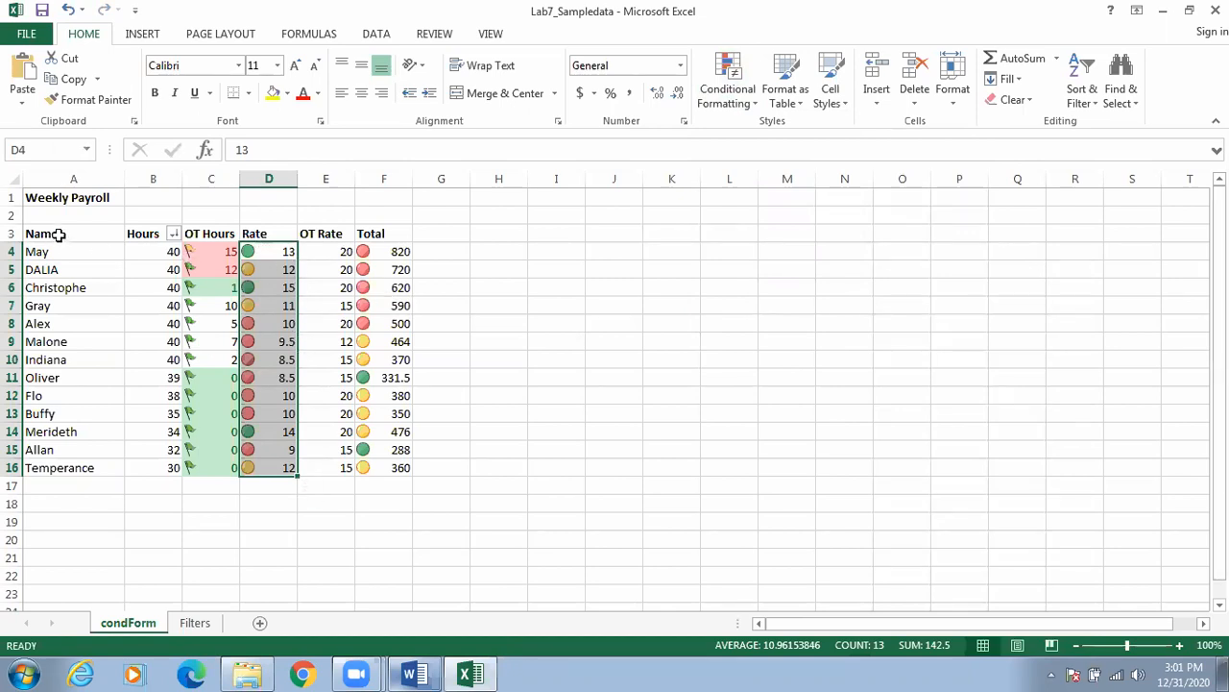
# Set up a custom sort of the table A3:F16 by Rate on Cell Icon, with the green icon On Top.
pyautogui.moveTo(59, 235); pyautogui.dragTo(323, 429)
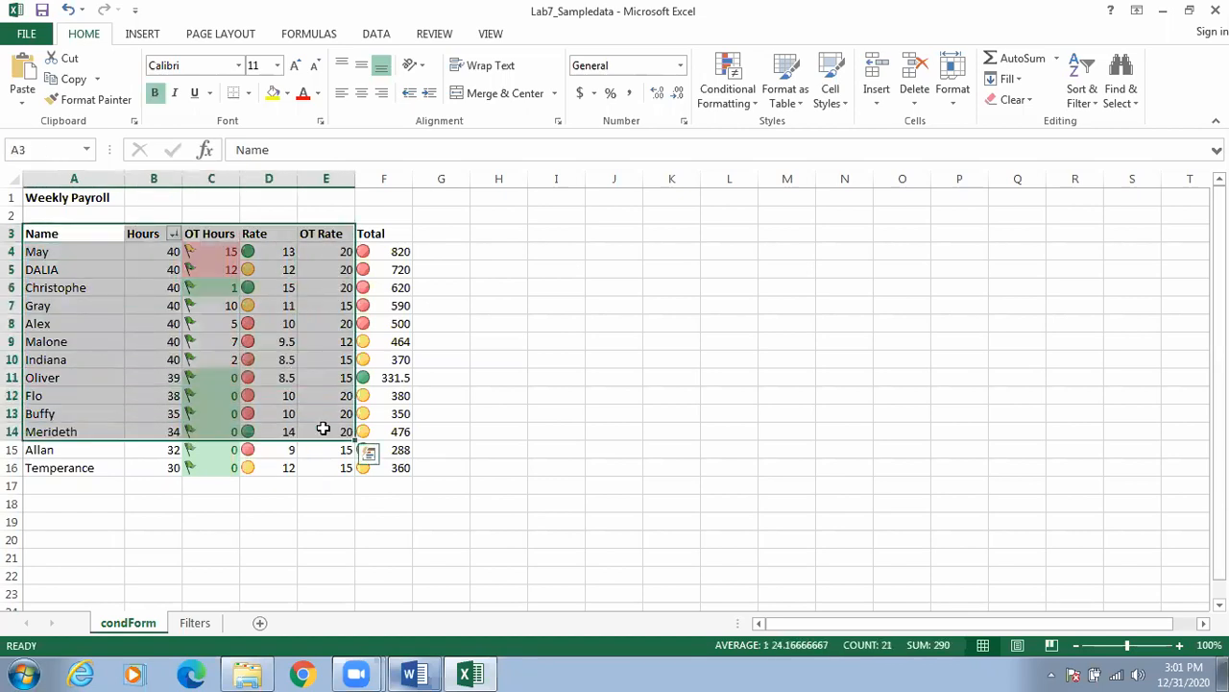
pyautogui.click(521, 396)
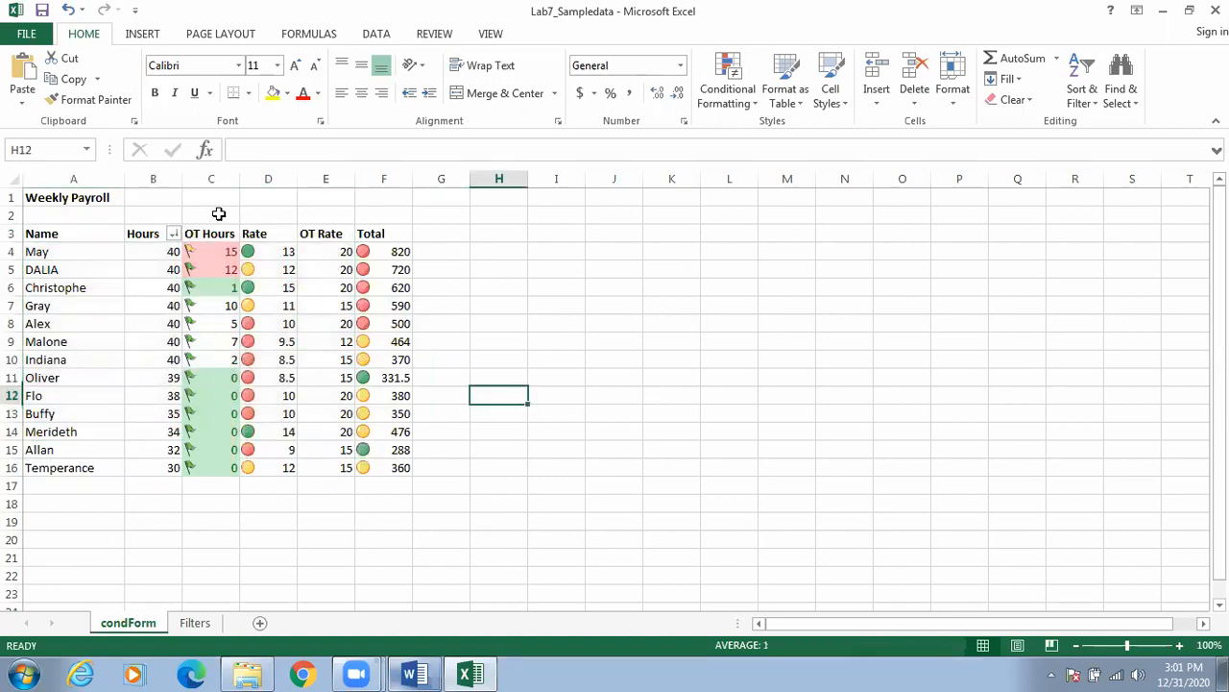
pyautogui.moveTo(96, 231); pyautogui.dragTo(396, 466)
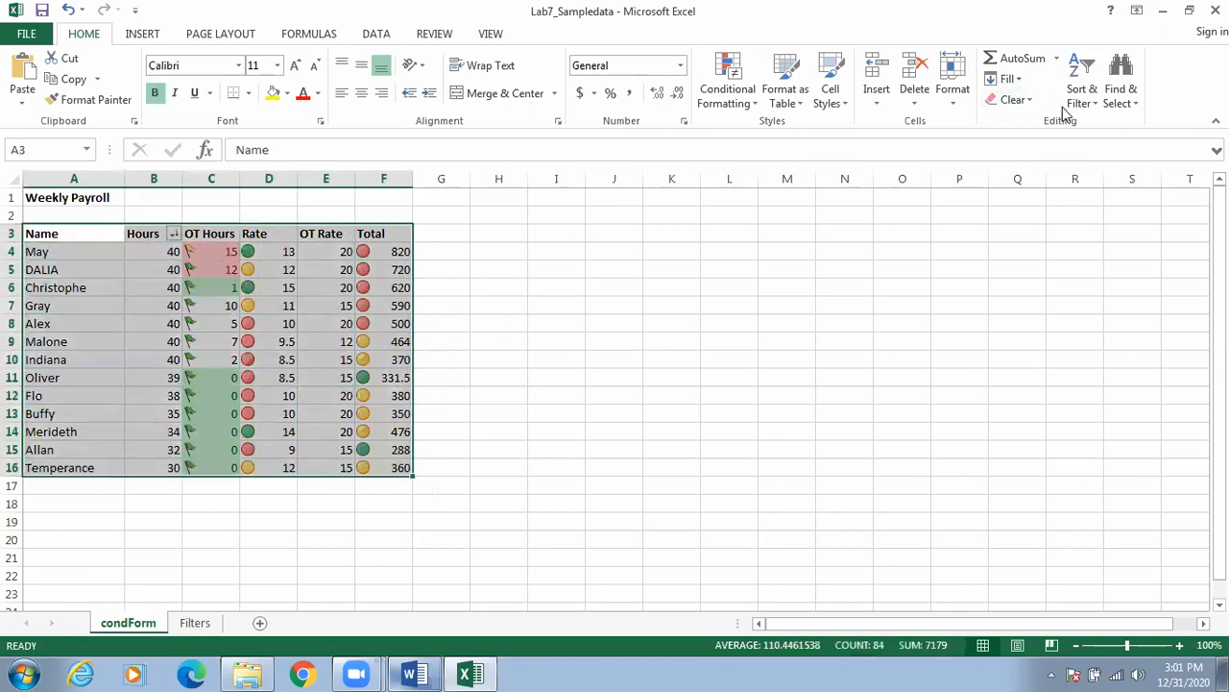
pyautogui.click(1091, 106)
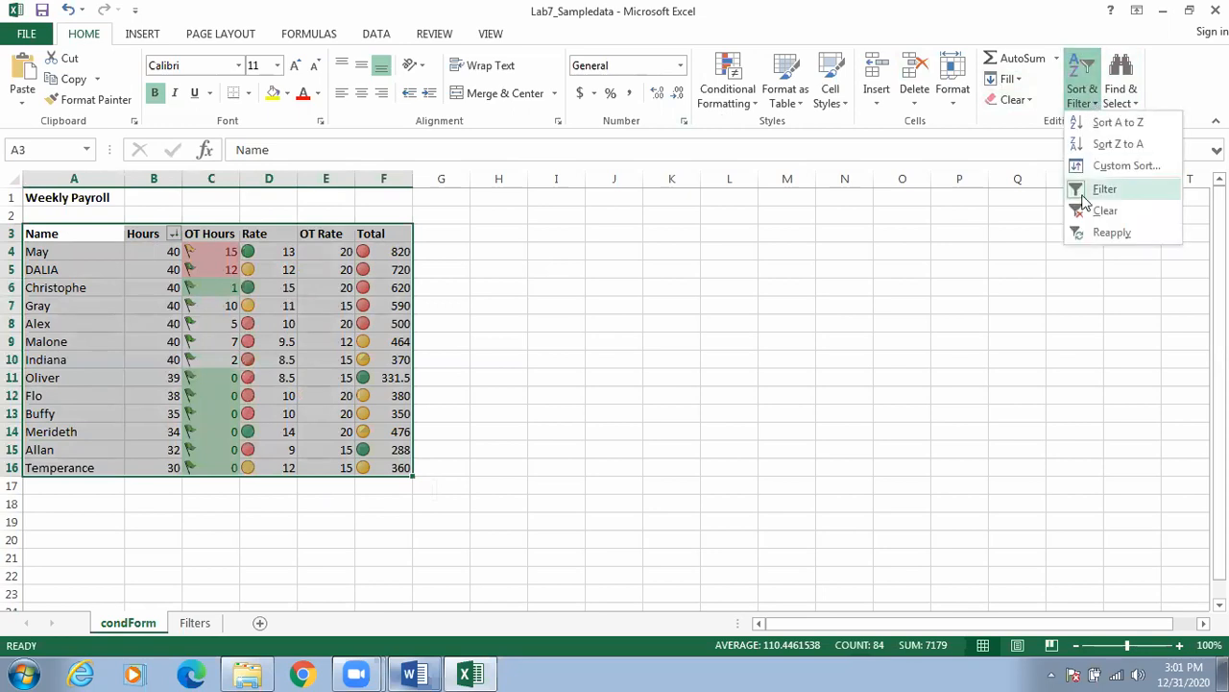
pyautogui.click(1109, 165)
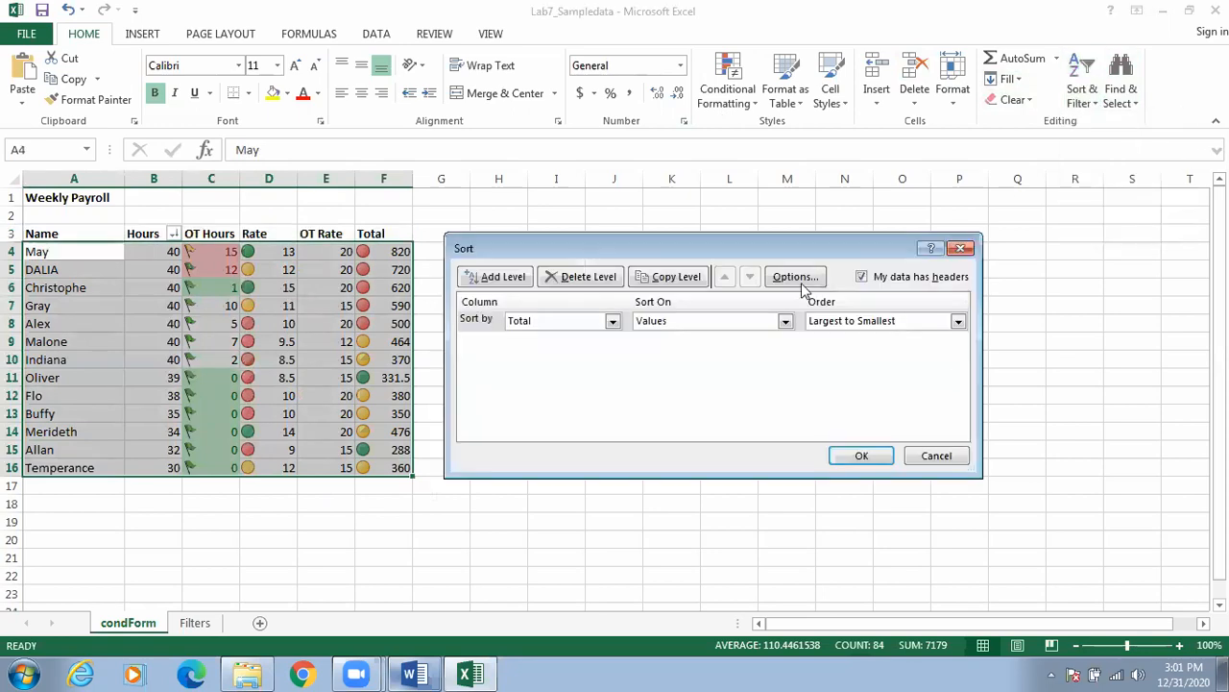
pyautogui.click(612, 321)
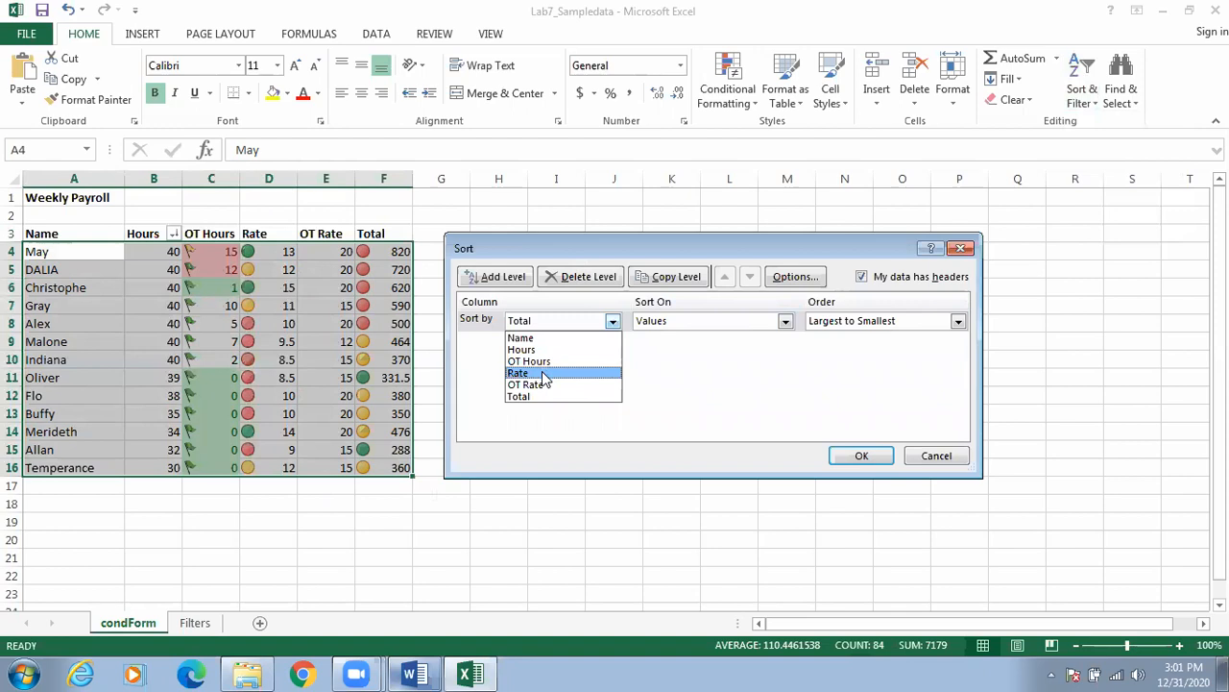
pyautogui.click(543, 373)
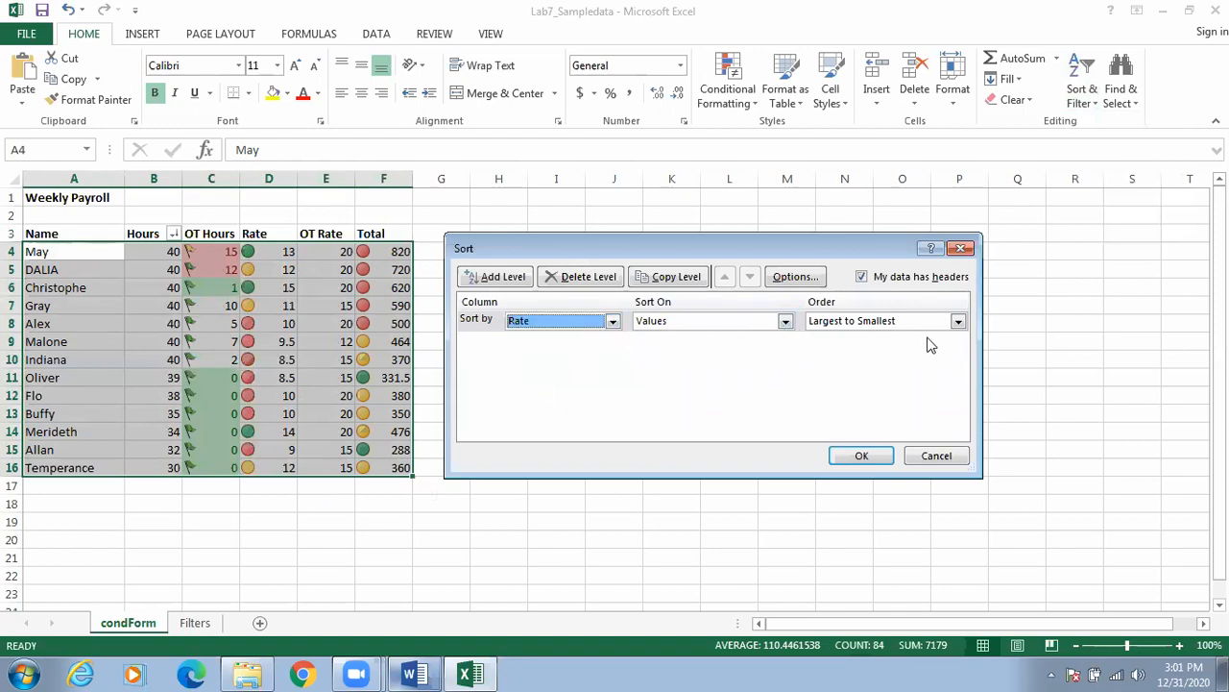
pyautogui.click(788, 322)
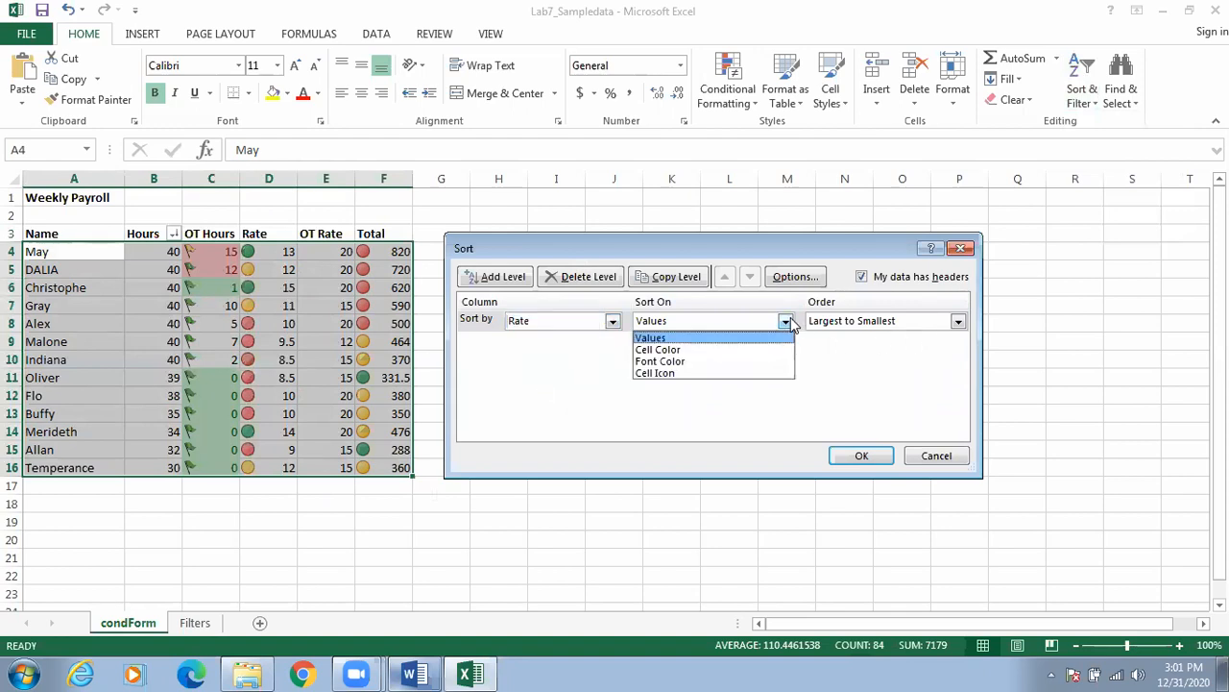
pyautogui.click(787, 323)
pyautogui.click(788, 323)
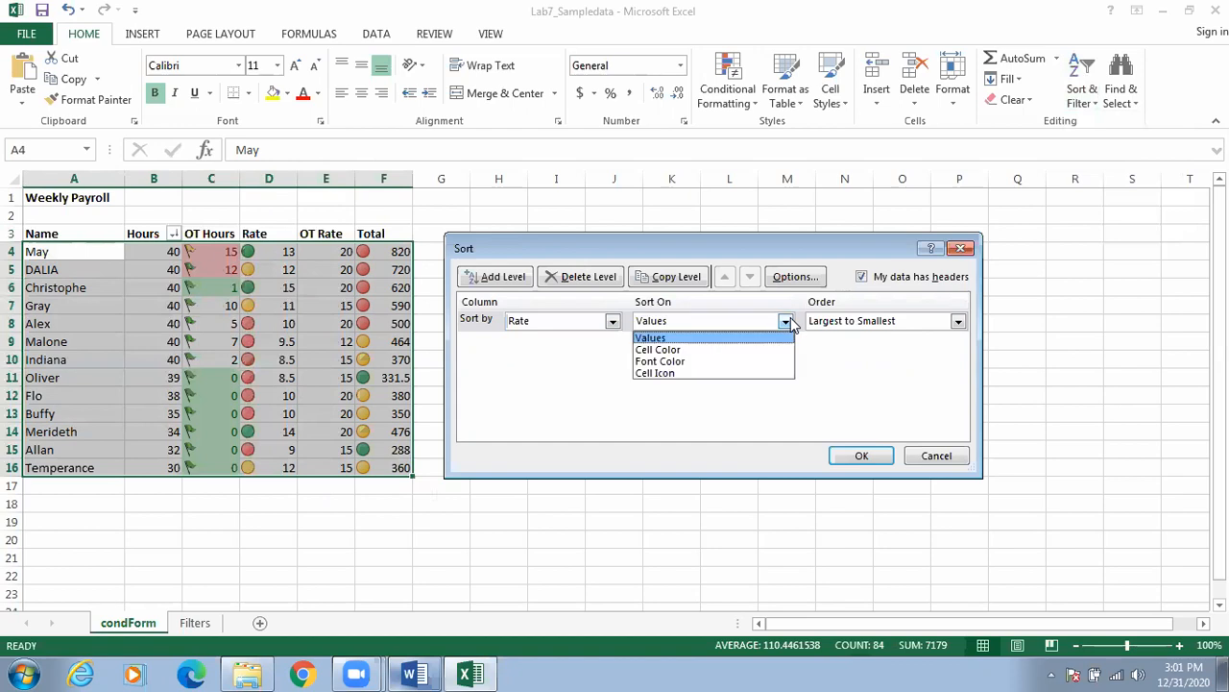
pyautogui.click(726, 374)
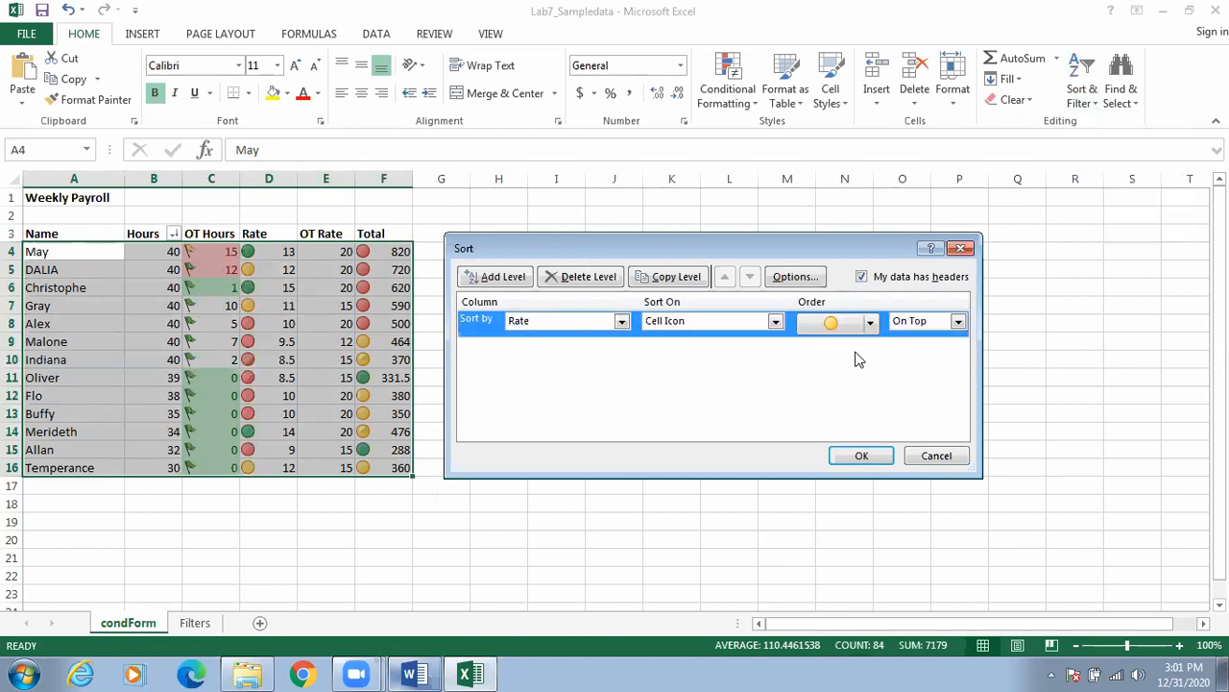
pyautogui.click(874, 327)
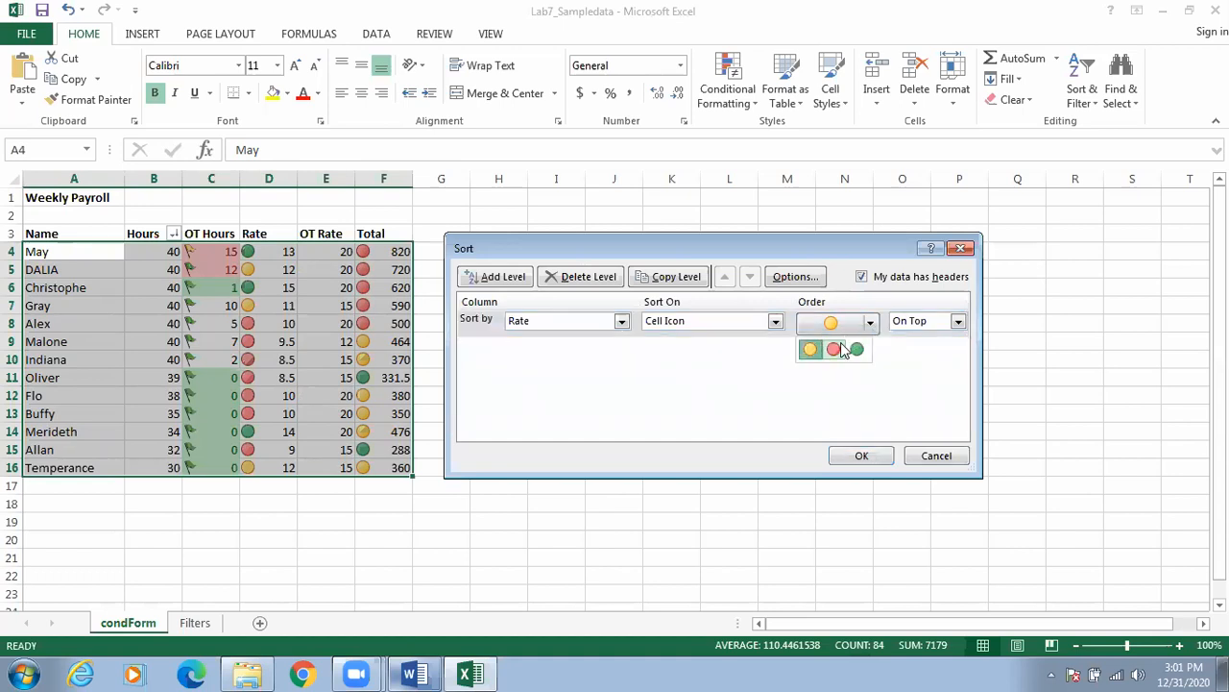
pyautogui.click(857, 350)
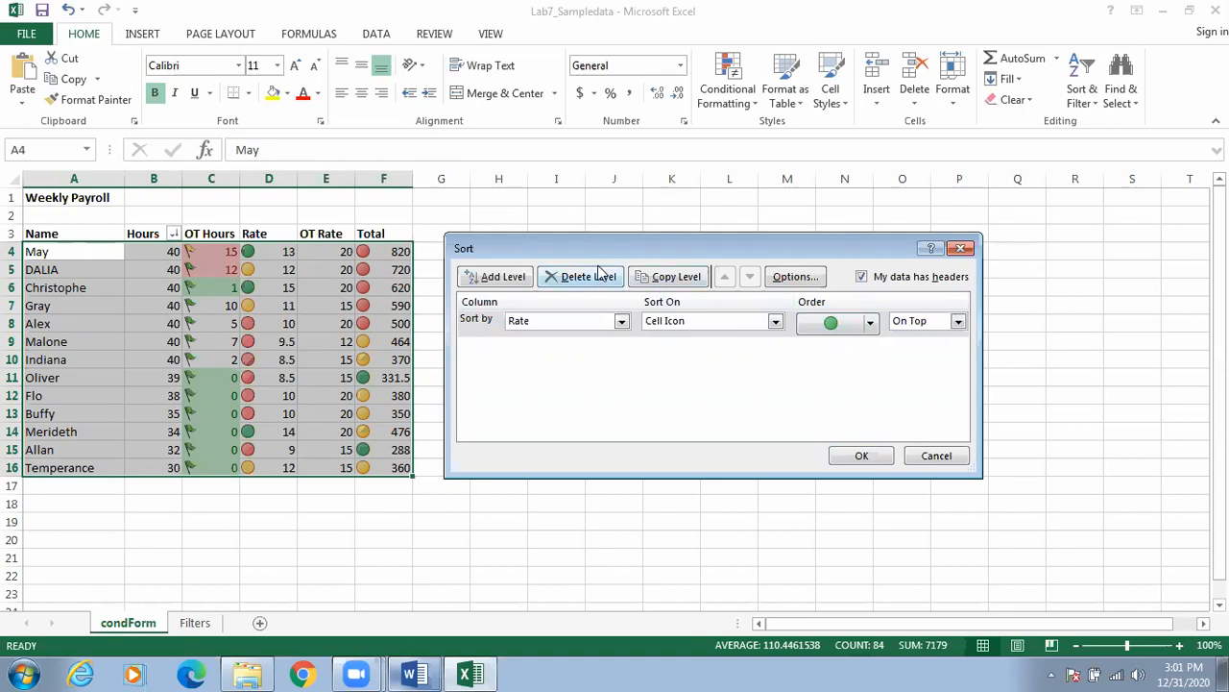
# Add a second sort level by Rate on Cell Icon with the yellow icon On Top, and apply the sort.
pyautogui.click(525, 279)
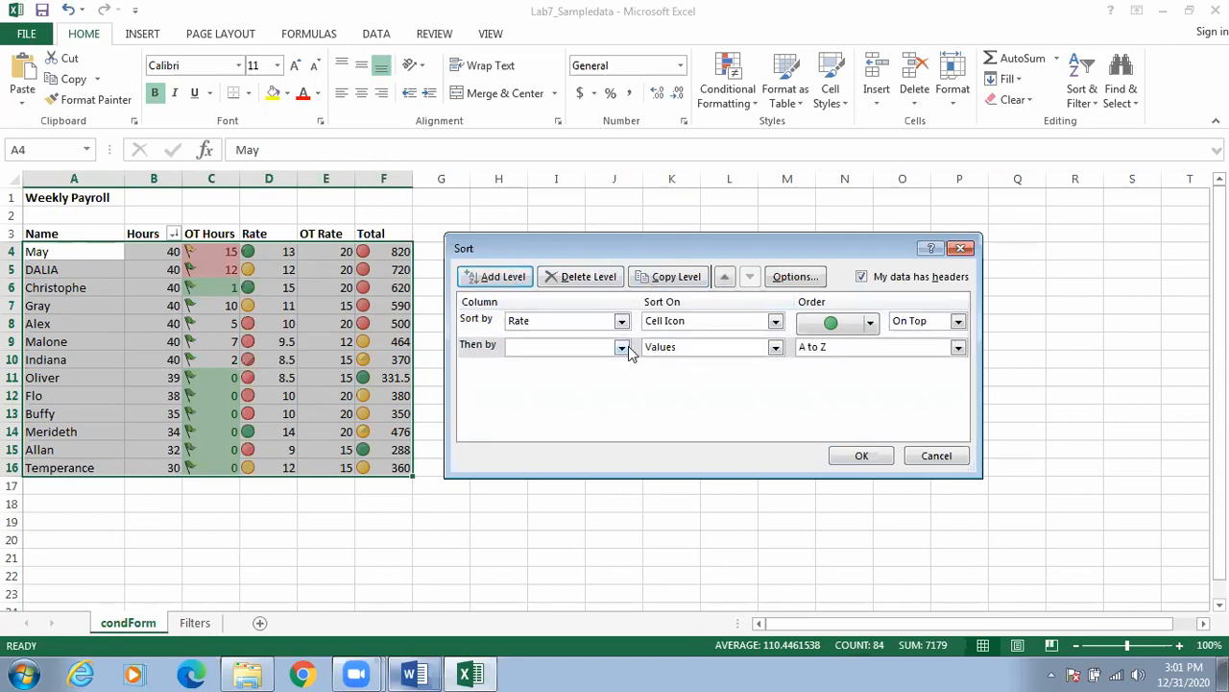
pyautogui.click(623, 348)
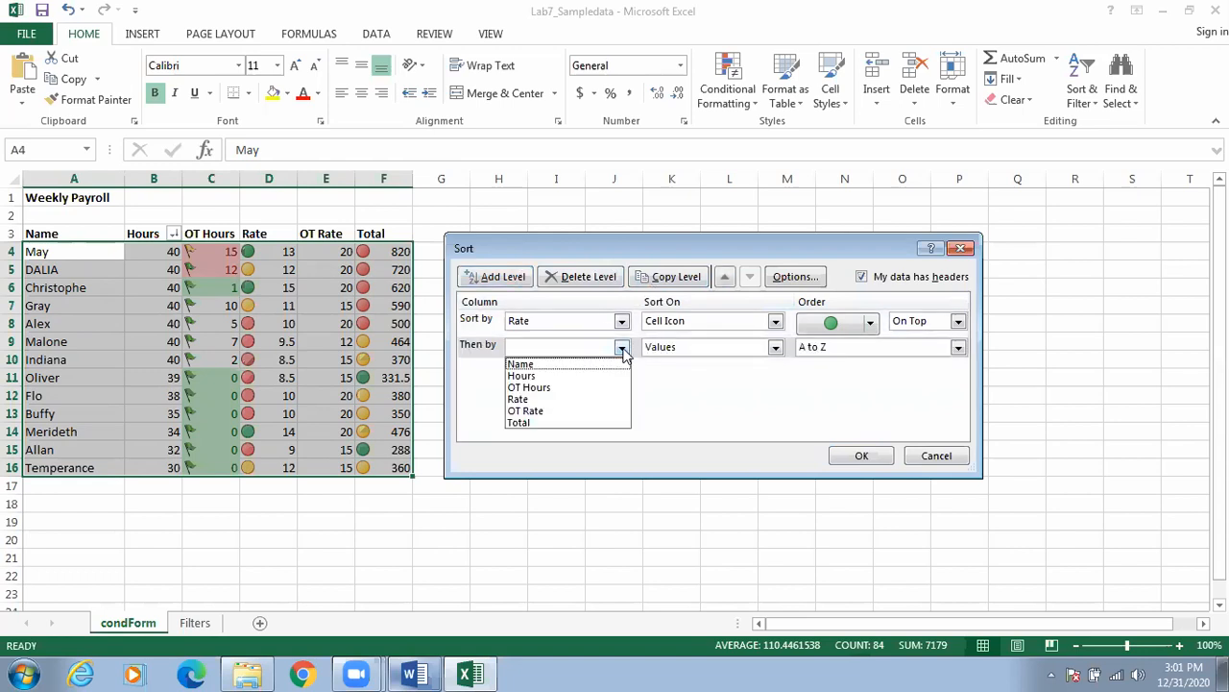
pyautogui.click(557, 407)
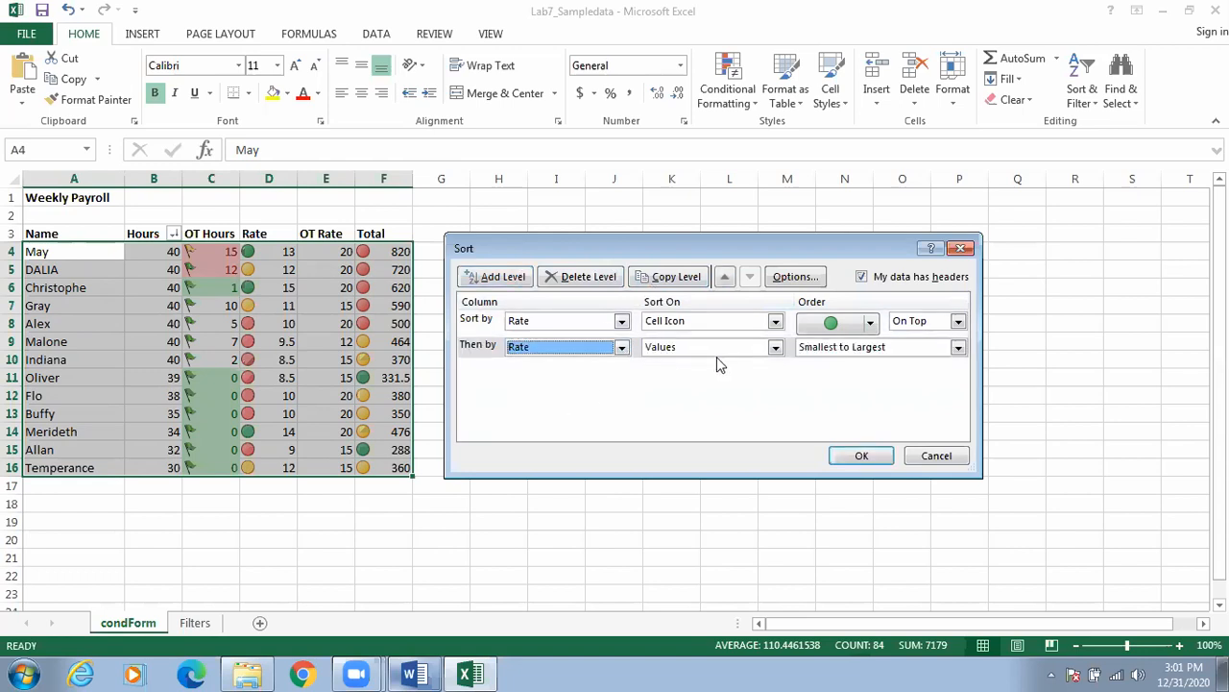
pyautogui.click(775, 348)
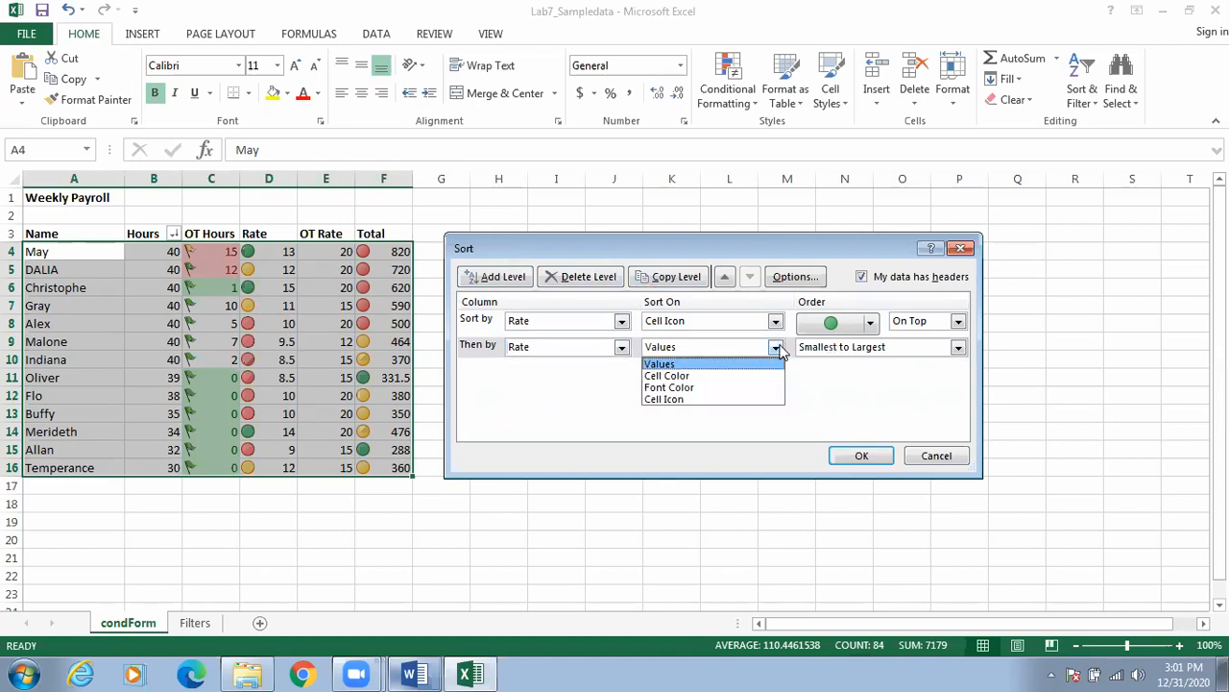
pyautogui.click(715, 402)
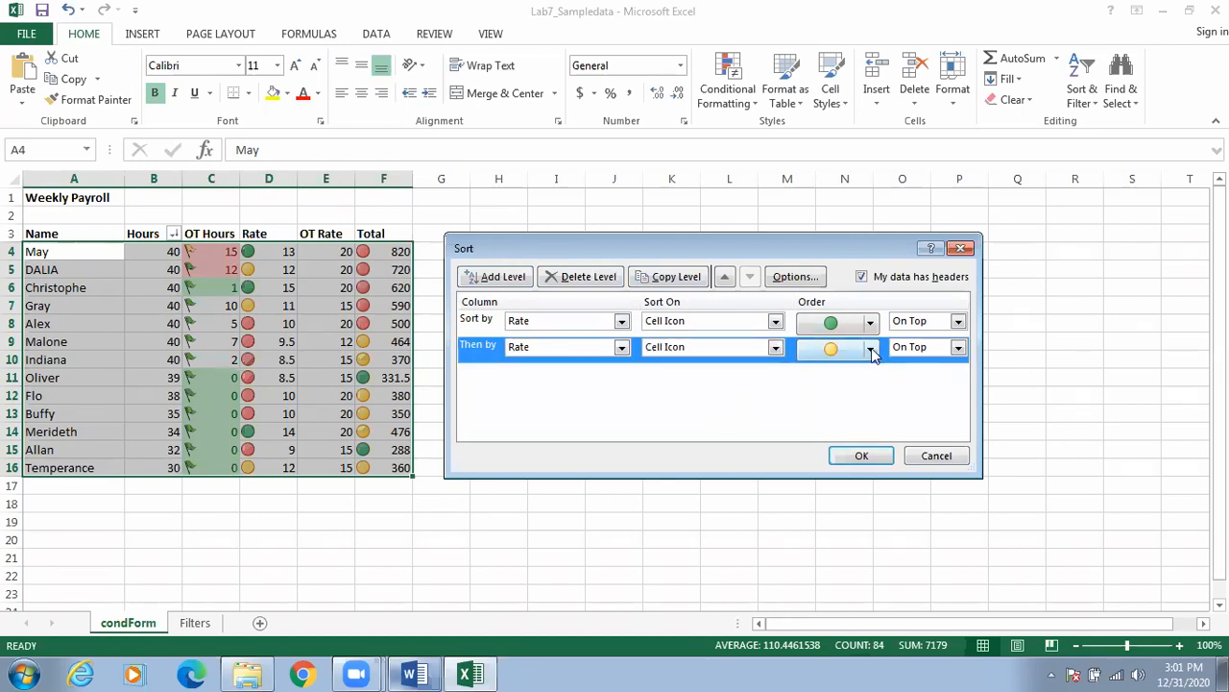
pyautogui.click(850, 459)
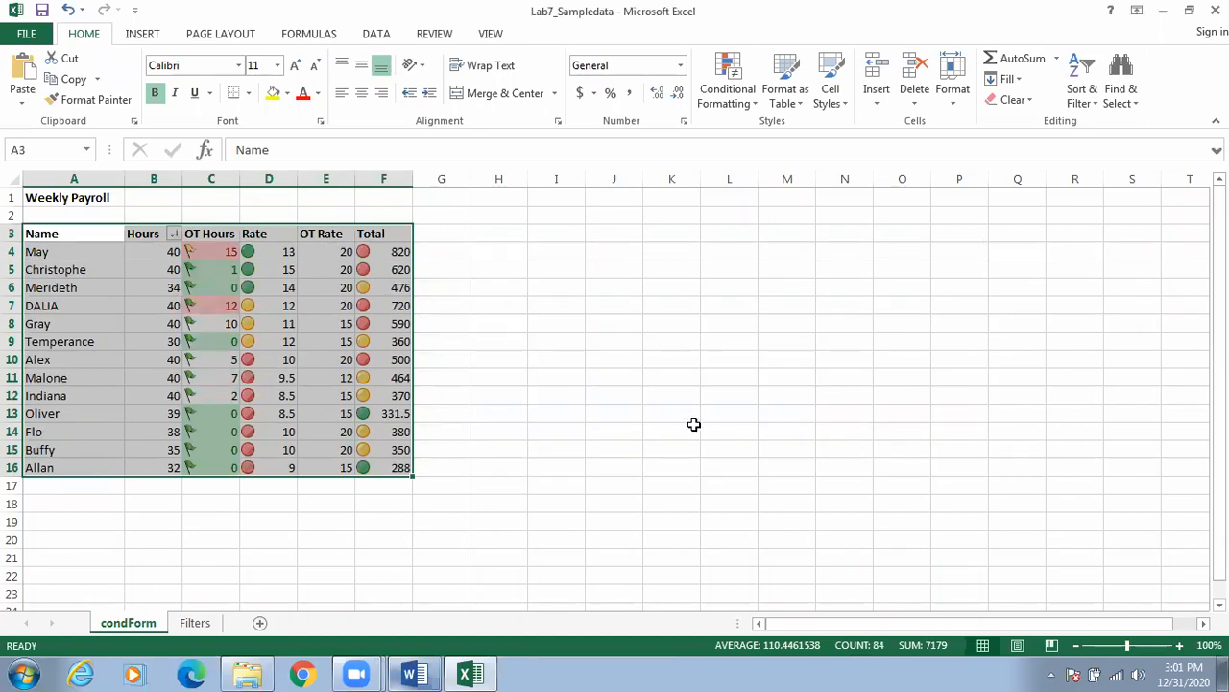
pyautogui.click(694, 427)
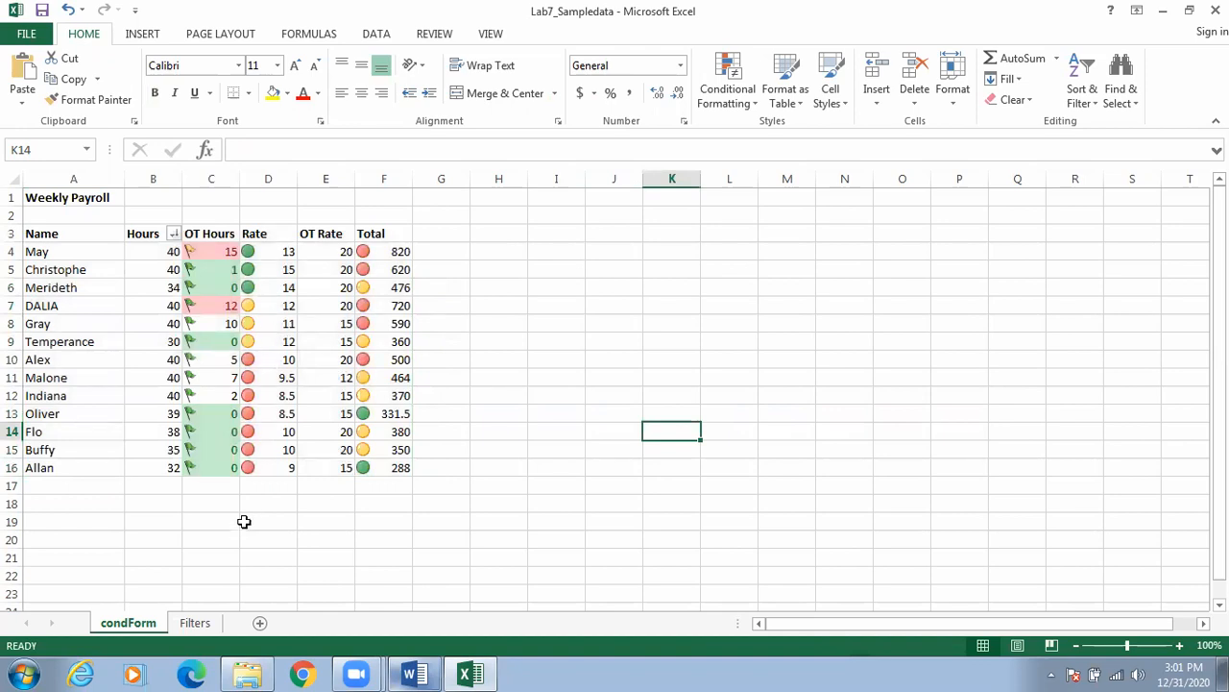
# Switch to the Word lab document, read Tasks 7 and 8 on page 5, and return to Excel.
pyautogui.click(407, 673)
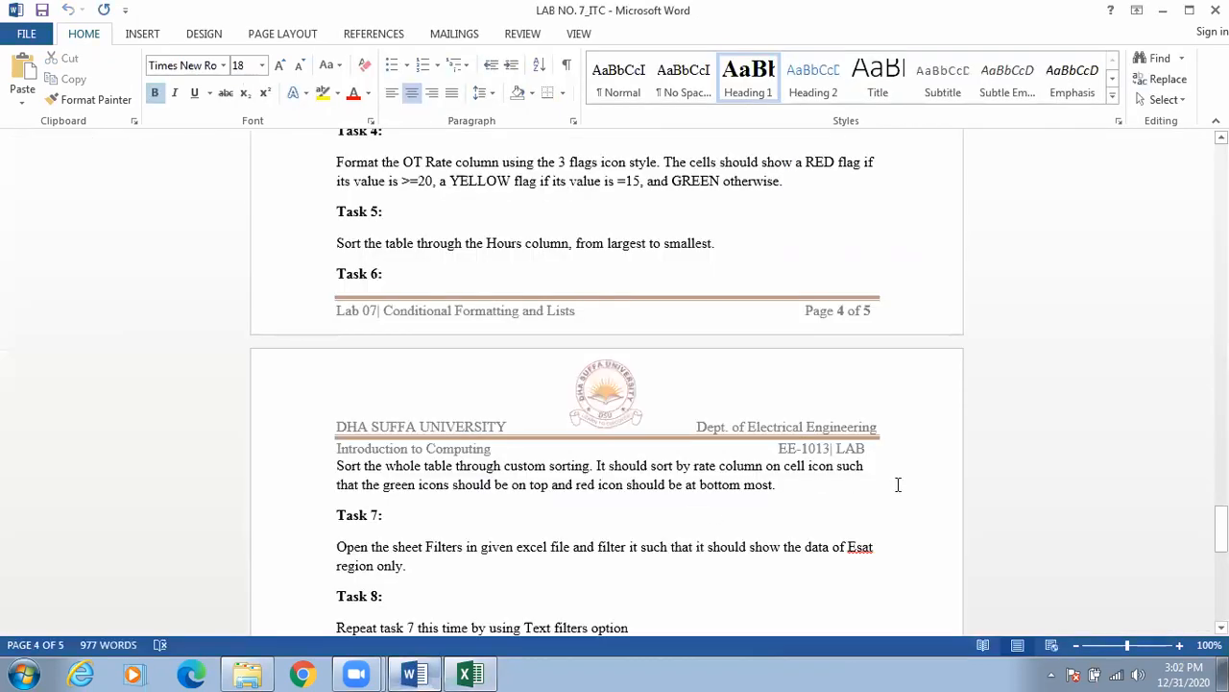
pyautogui.moveTo(1222, 528); pyautogui.dragTo(1222, 533)
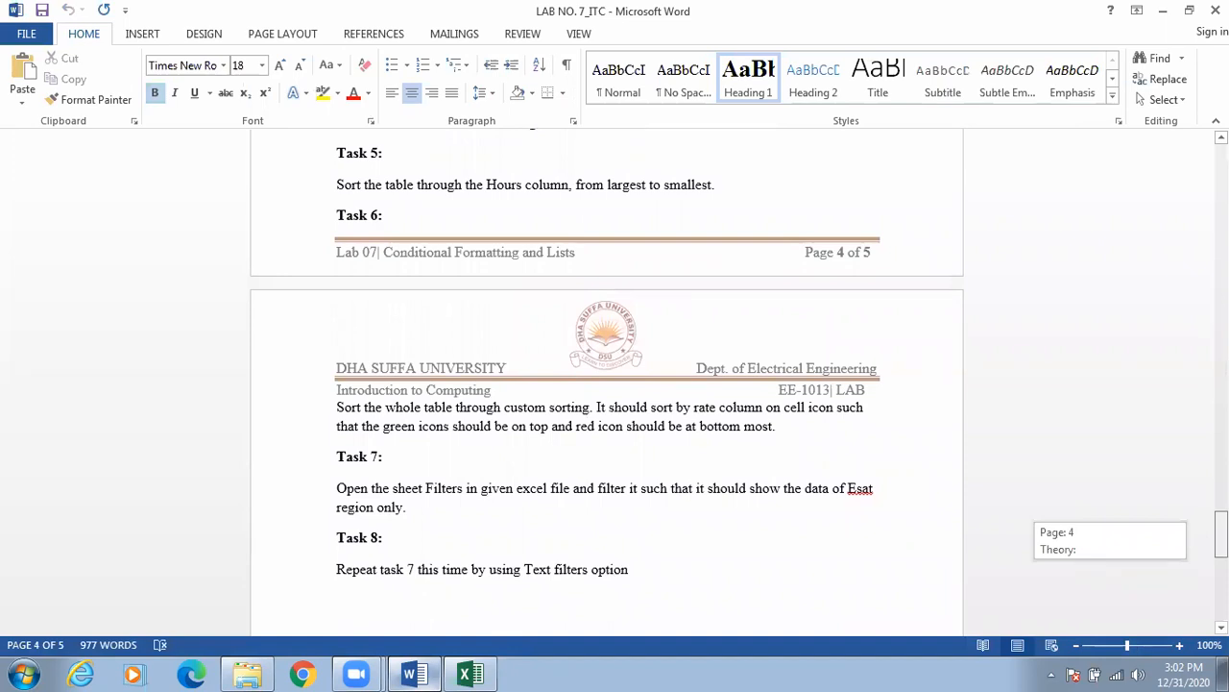
pyautogui.moveTo(1221, 533); pyautogui.dragTo(1222, 533)
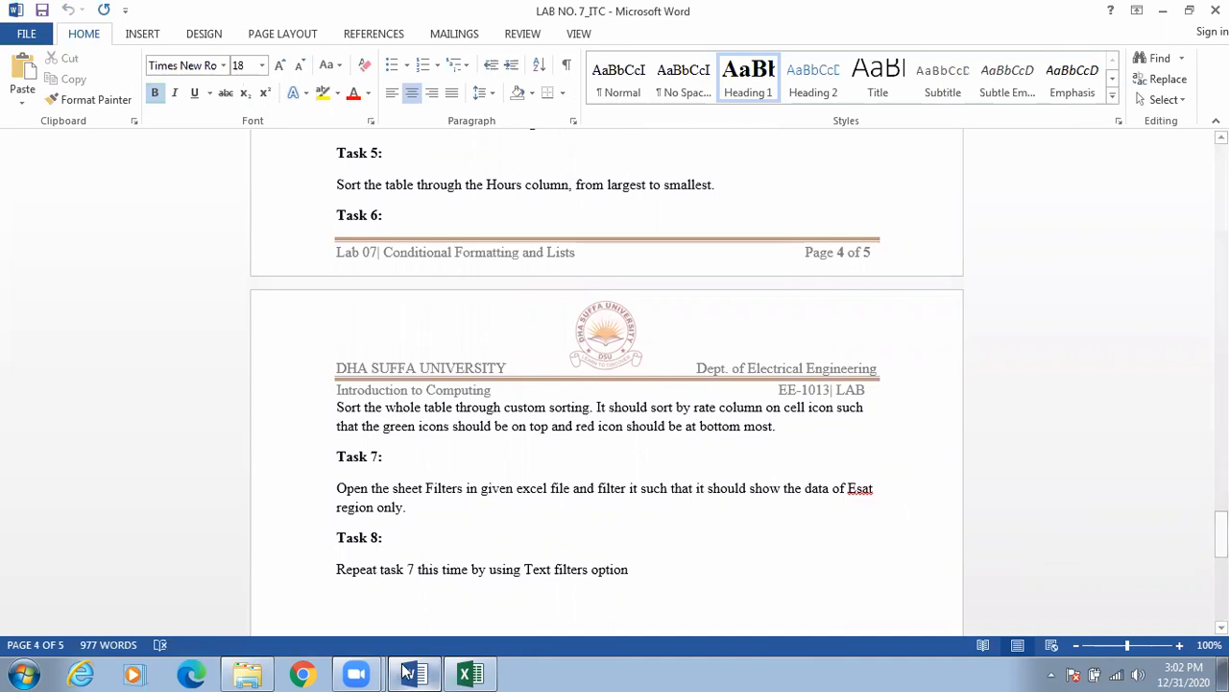
pyautogui.click(466, 673)
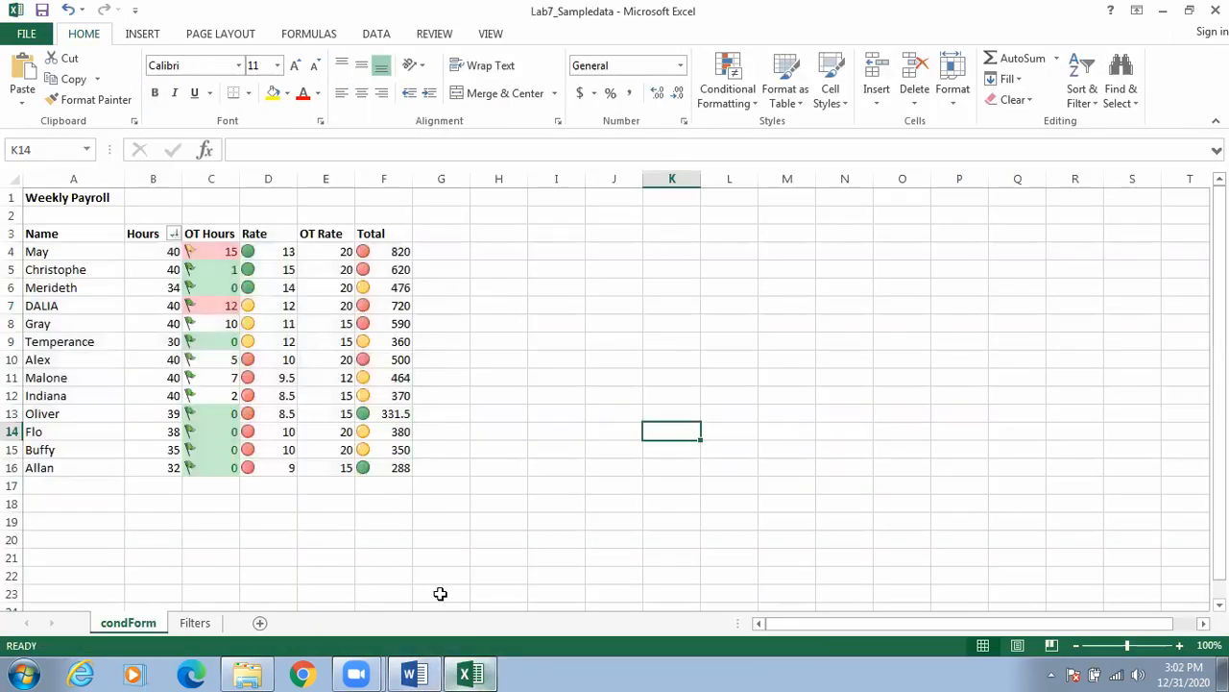
# Open the Filters sheet, recheck Task 7 in the Word lab document, and return to Excel.
pyautogui.click(195, 623)
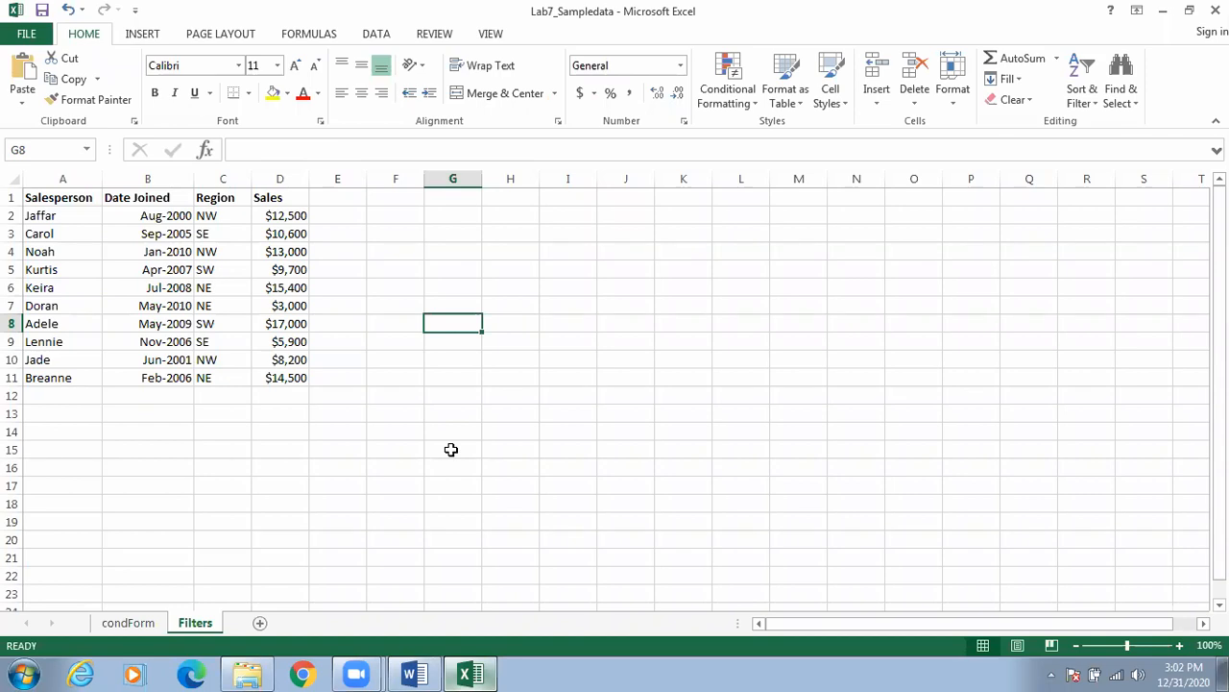
pyautogui.click(465, 673)
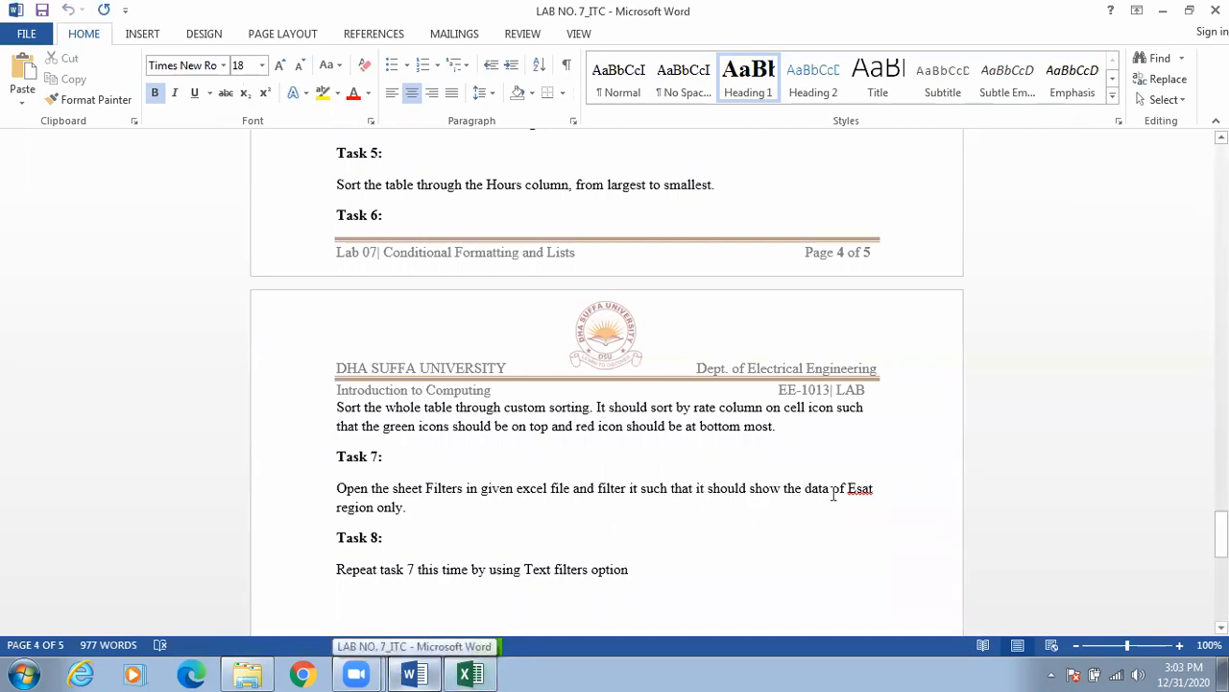
pyautogui.click(469, 673)
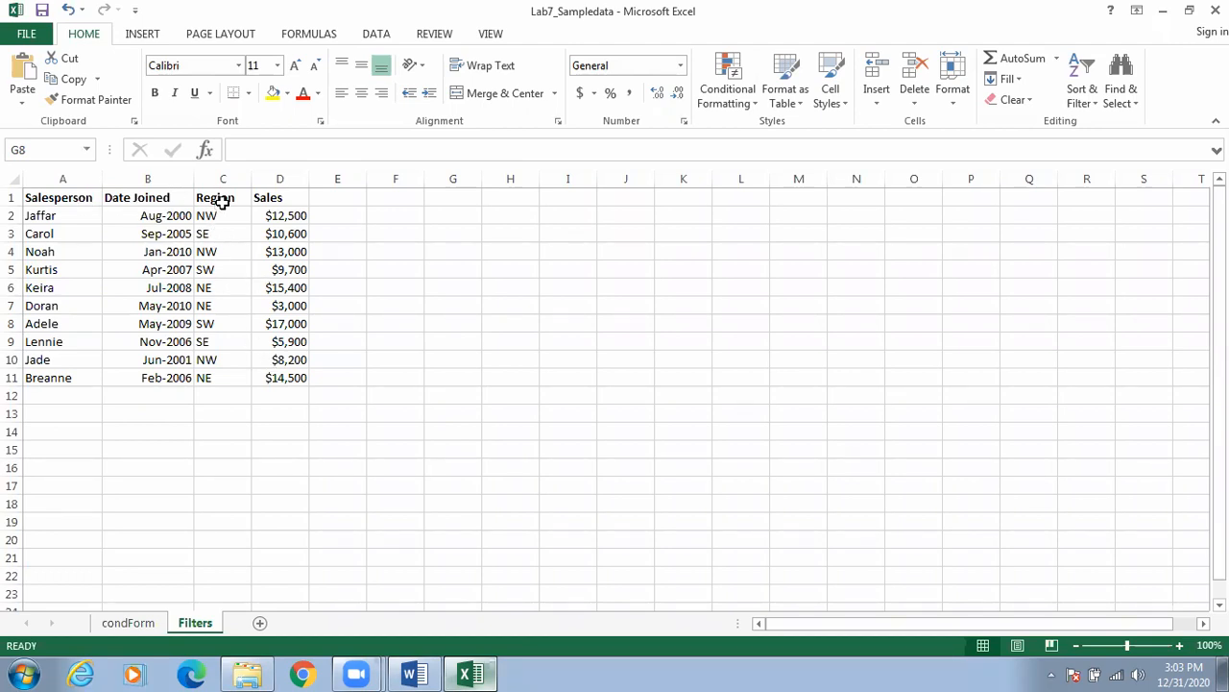
# Add a filter to the Region column C1:C11 and show only the NE and SE regions.
pyautogui.moveTo(222, 198); pyautogui.dragTo(217, 377)
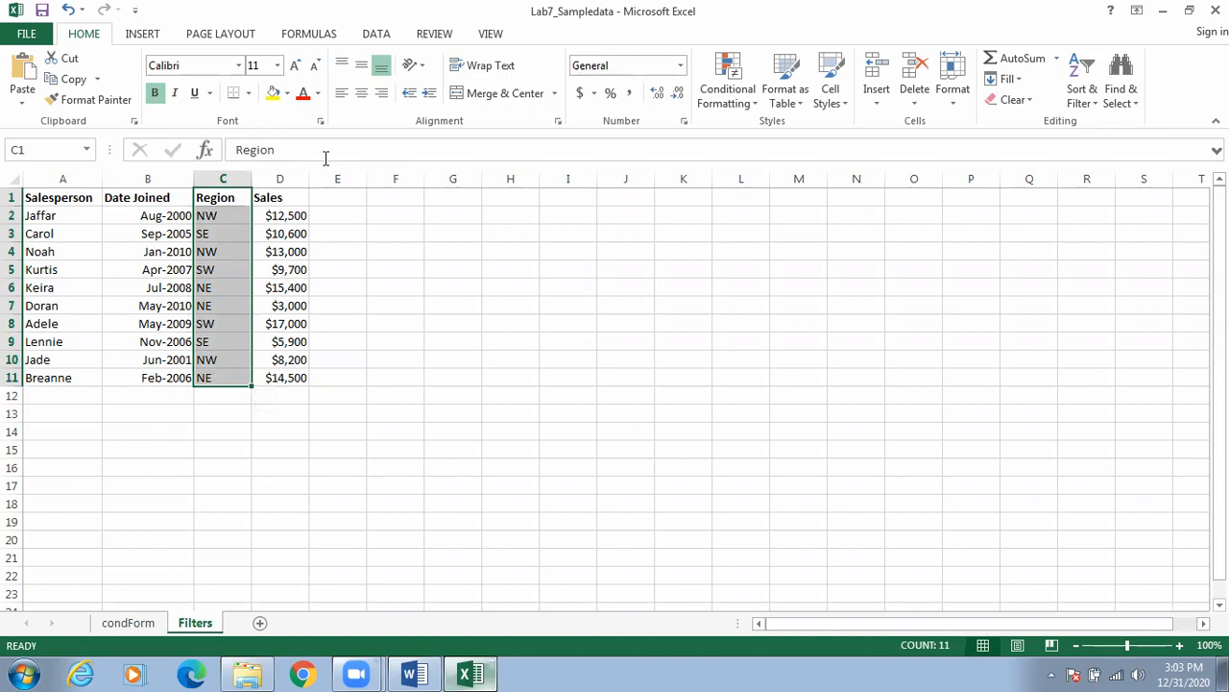
pyautogui.click(1080, 96)
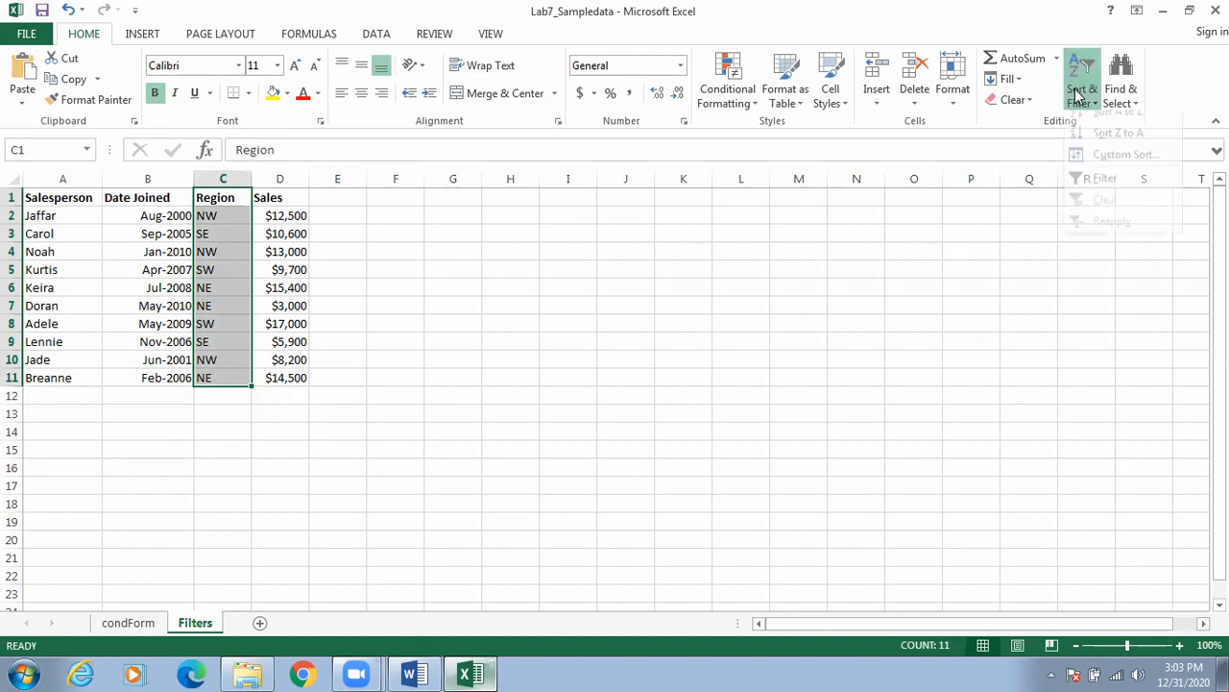
pyautogui.click(1104, 189)
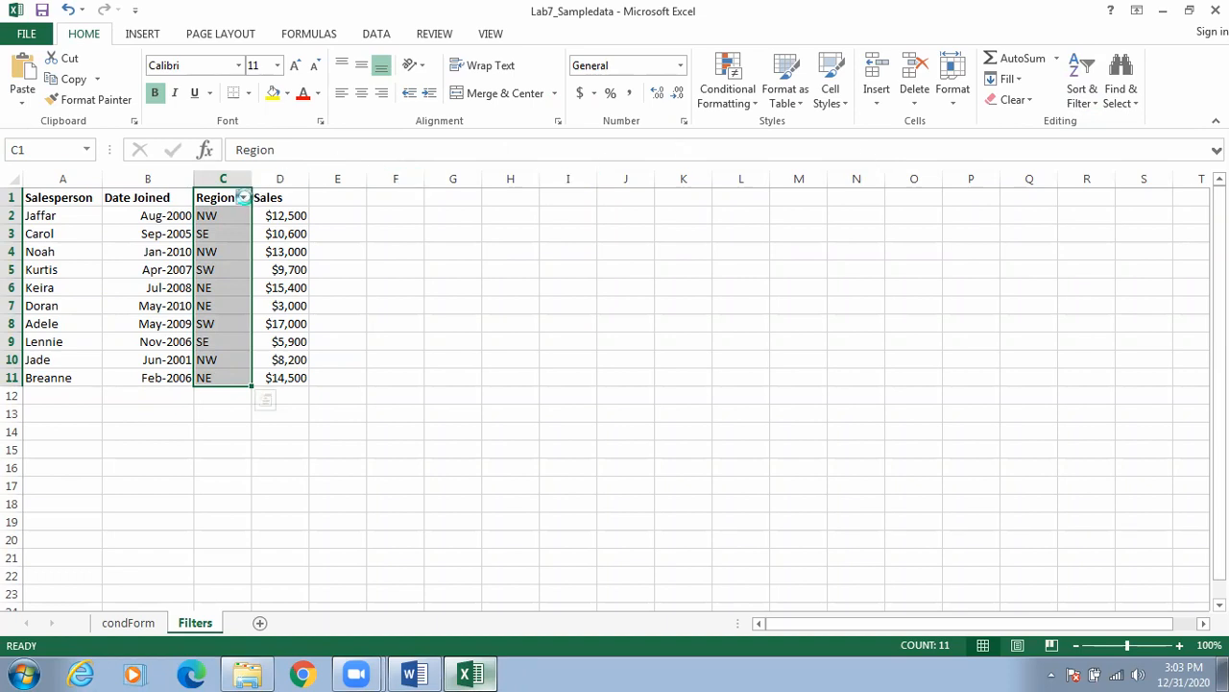
pyautogui.click(242, 197)
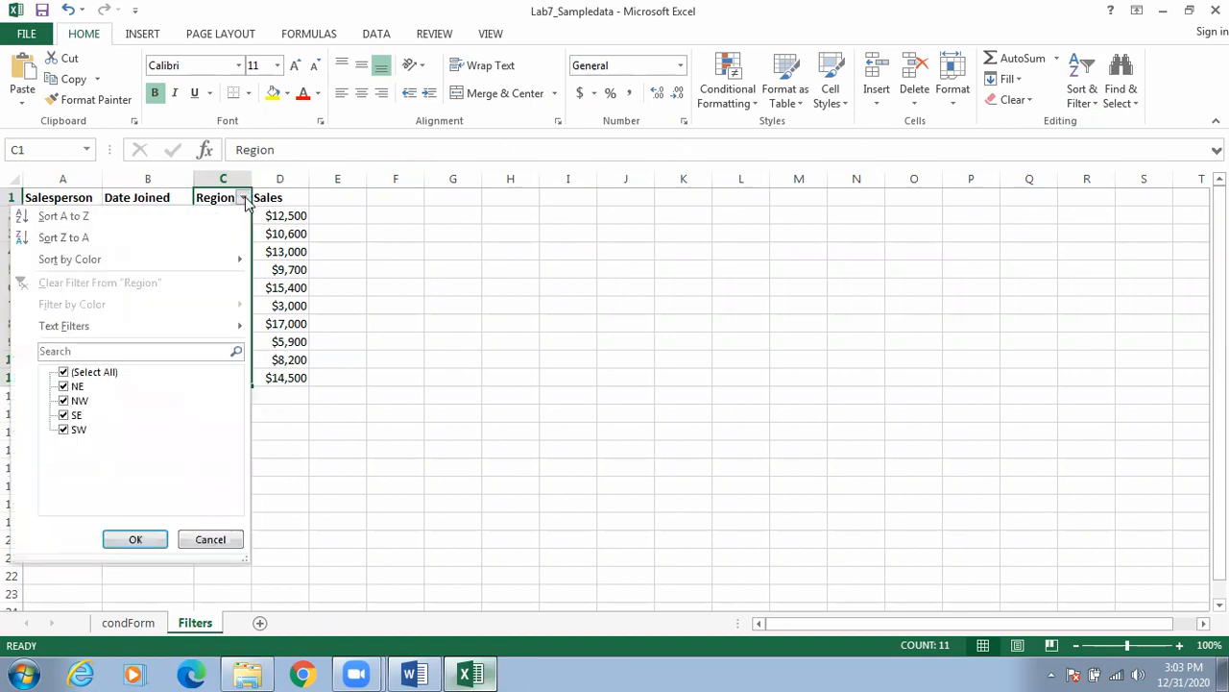
pyautogui.click(65, 375)
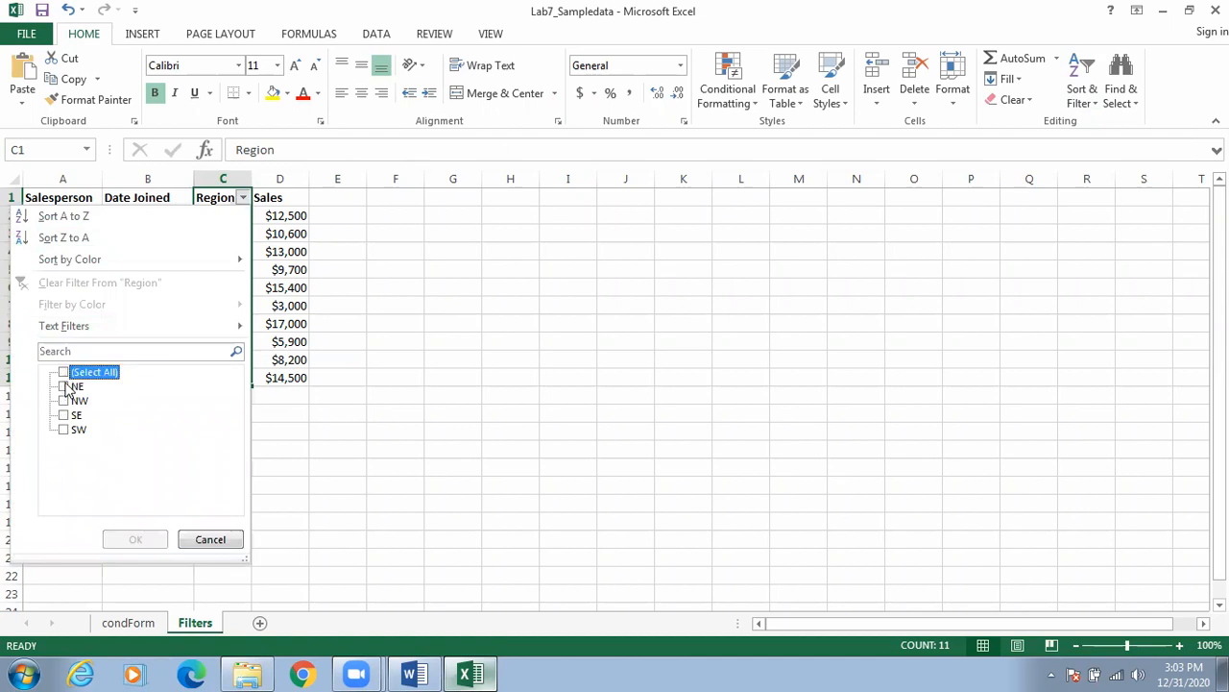
pyautogui.click(65, 387)
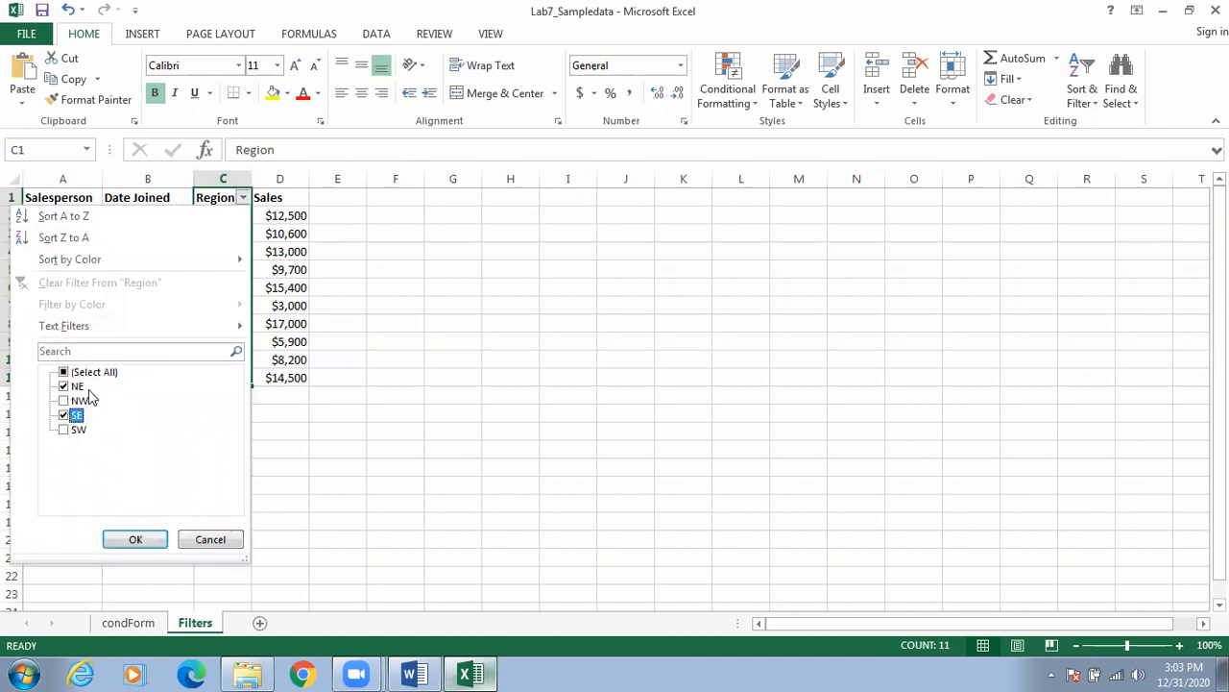
pyautogui.click(132, 541)
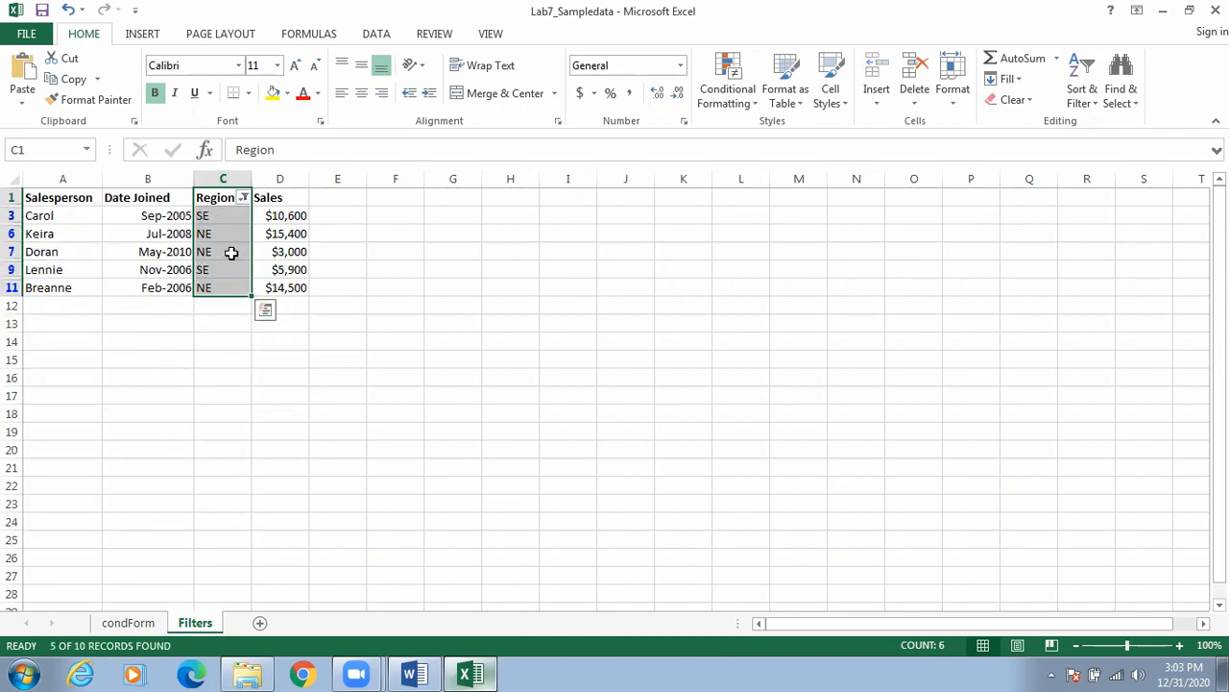
# Clear the Region filter, read Task 8 in the Word lab document, and return to Excel.
pyautogui.click(247, 198)
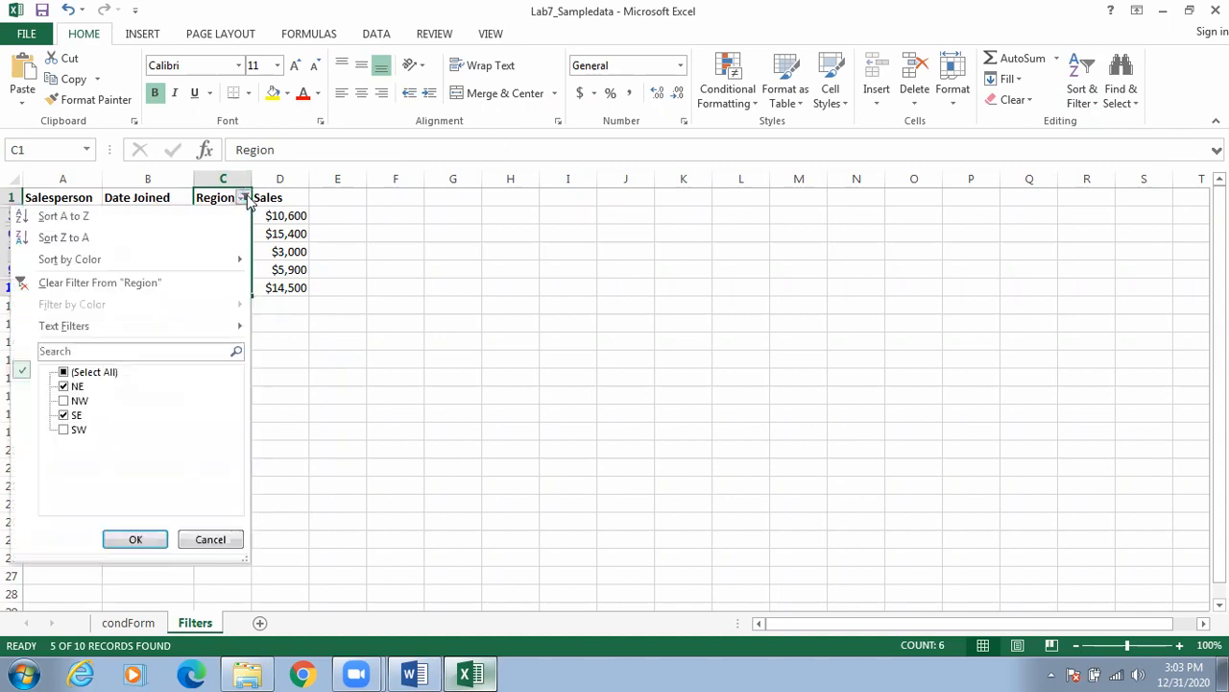
pyautogui.click(83, 284)
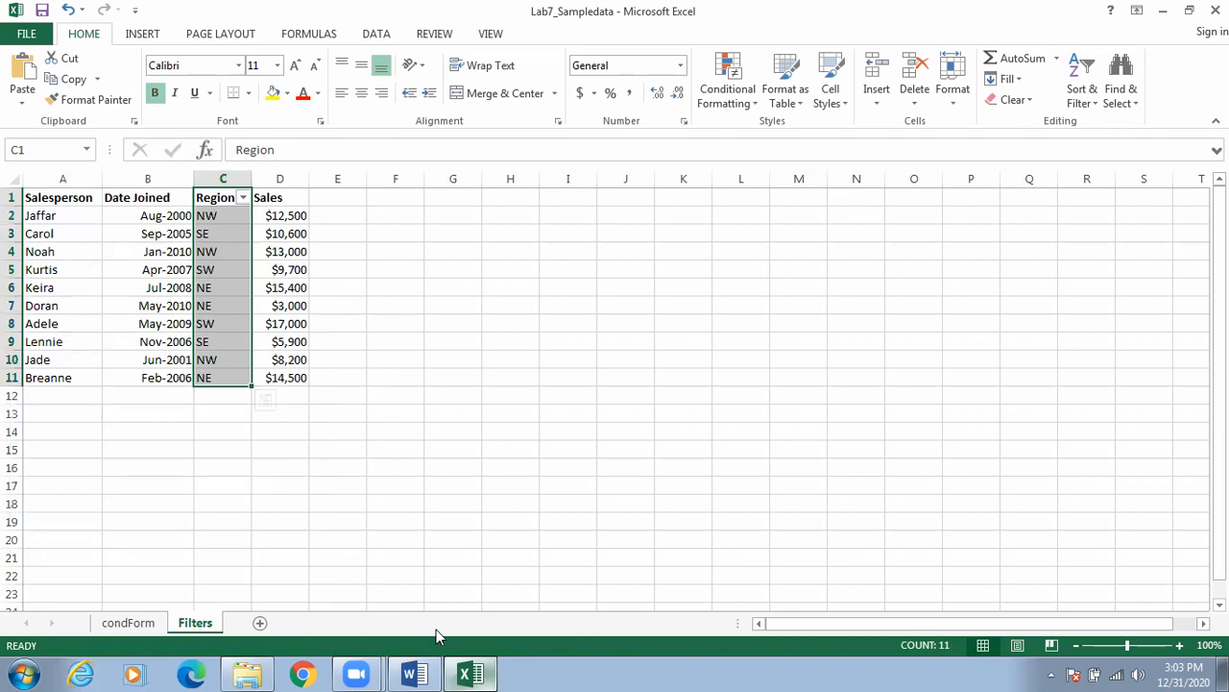
pyautogui.click(471, 674)
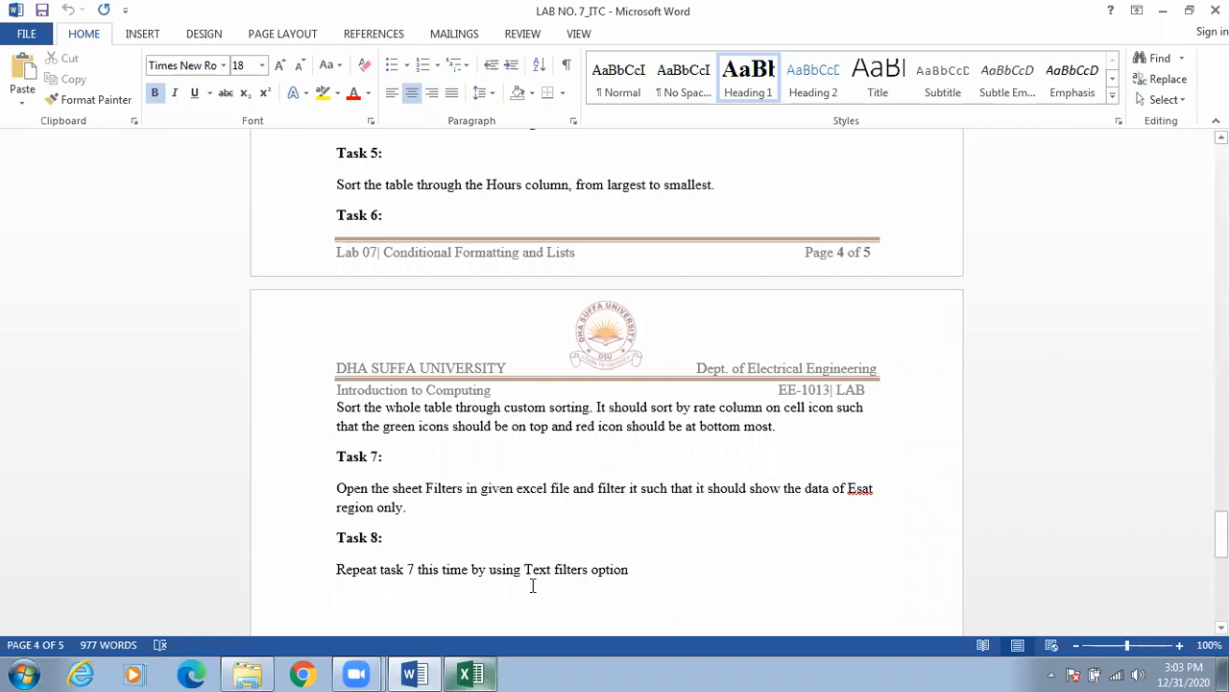
pyautogui.click(471, 674)
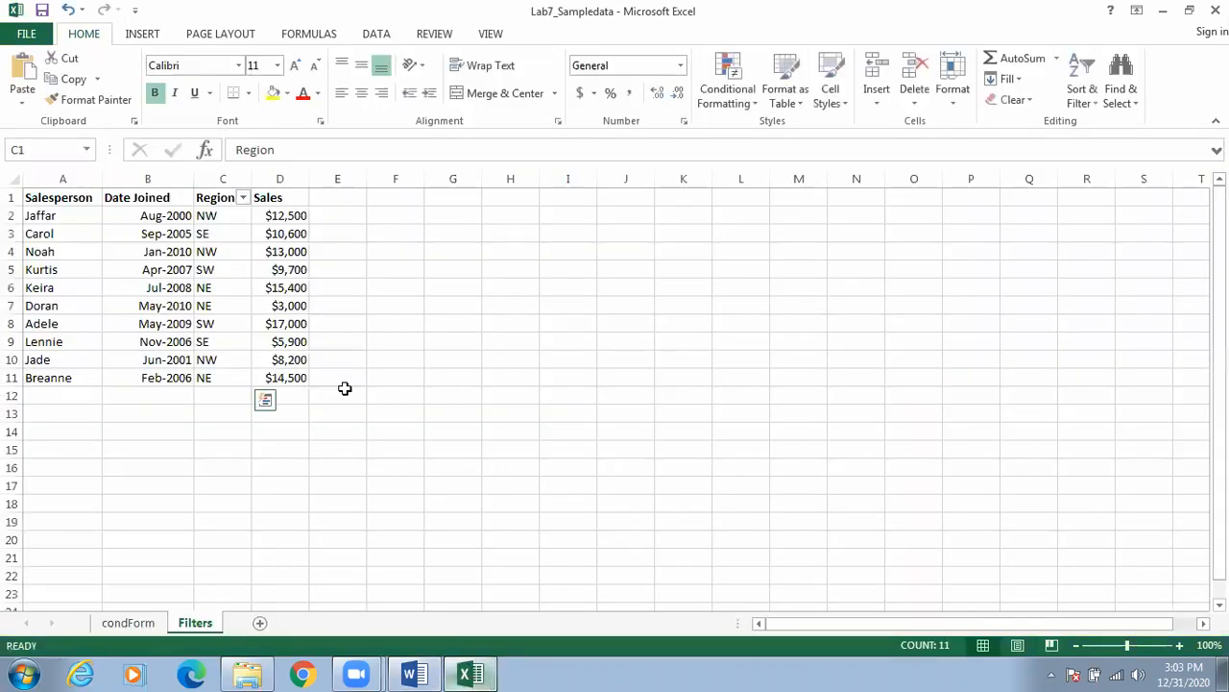
# Apply a text filter to the Region column for values ending with E.
pyautogui.click(245, 199)
pyautogui.moveTo(131, 328)
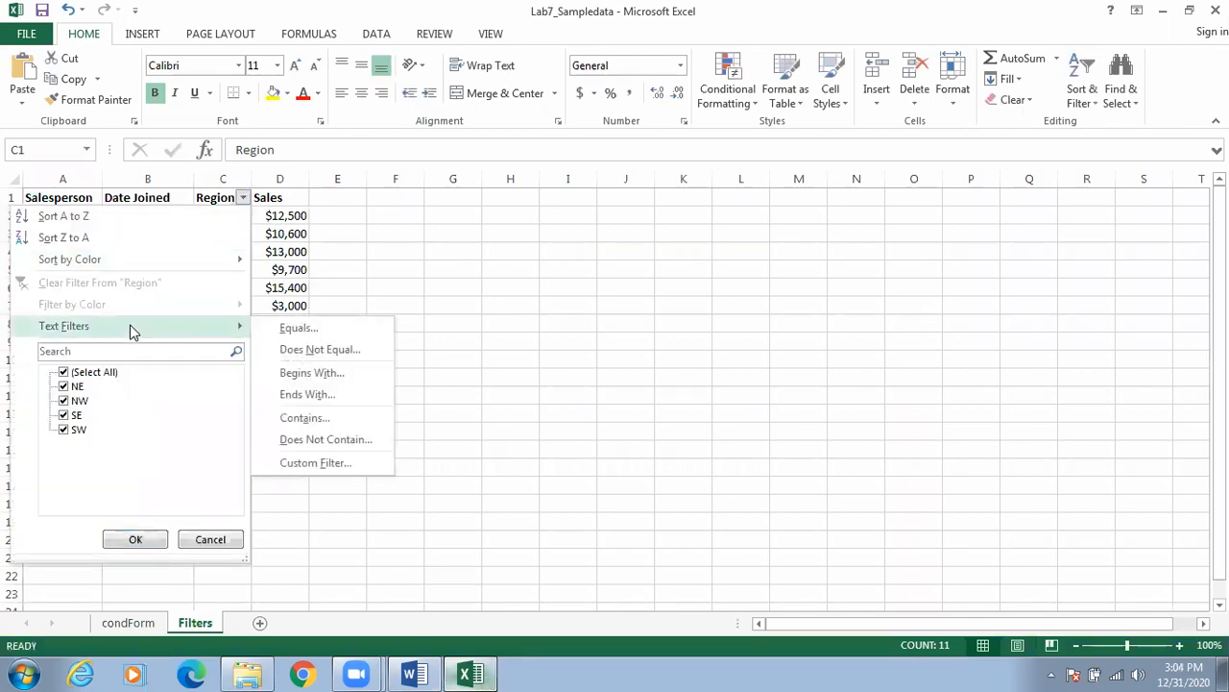
pyautogui.click(322, 394)
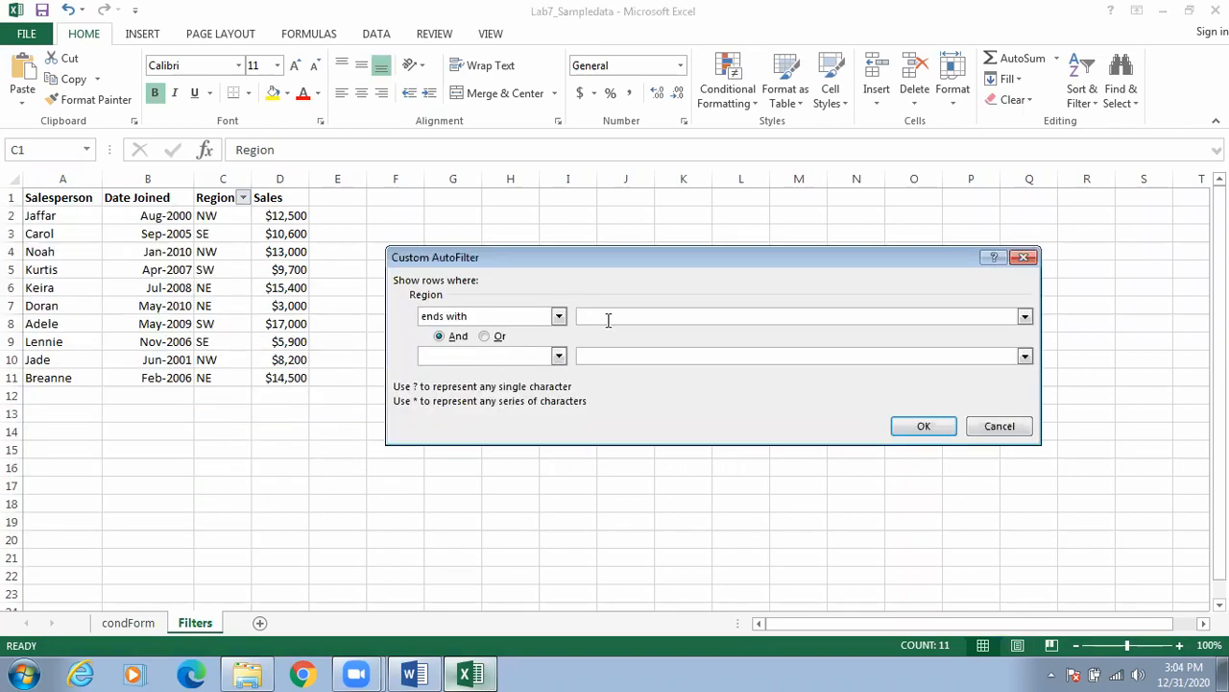
pyautogui.write('e')
pyautogui.press('BackSpace')
pyautogui.write('E')
pyautogui.click(906, 425)
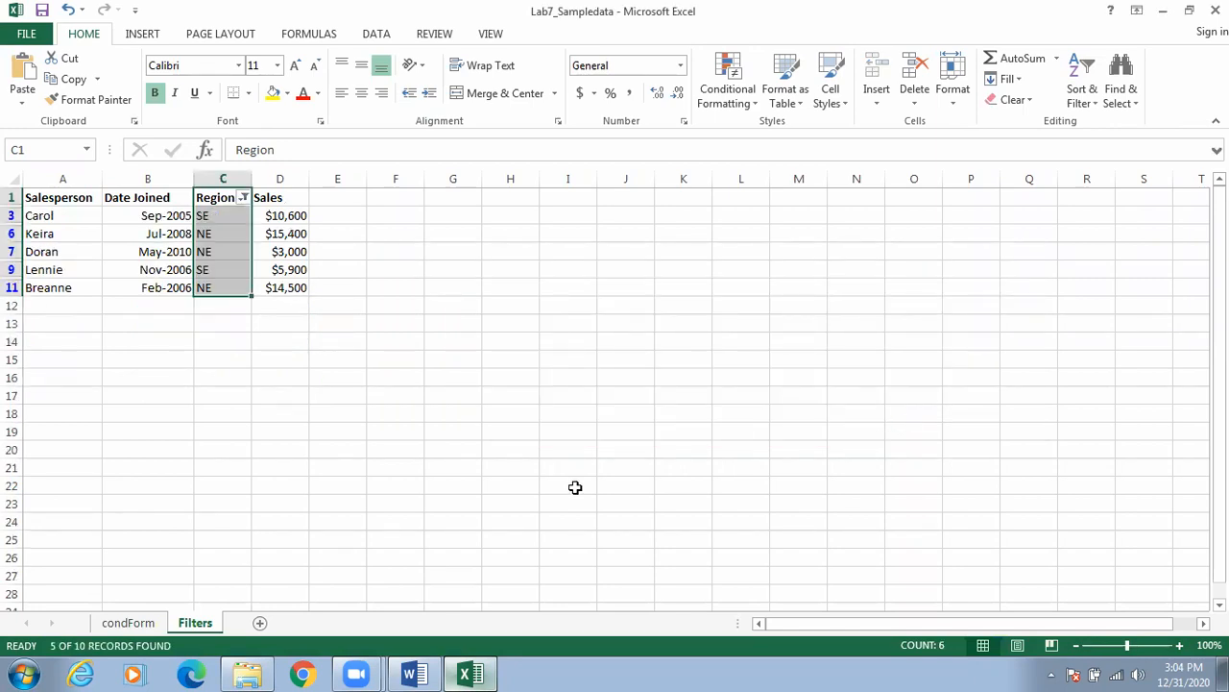
# Switch to the Word lab document, read the two Post Lab exercises on page 5, and return to Excel.
pyautogui.click(473, 673)
pyautogui.click(473, 672)
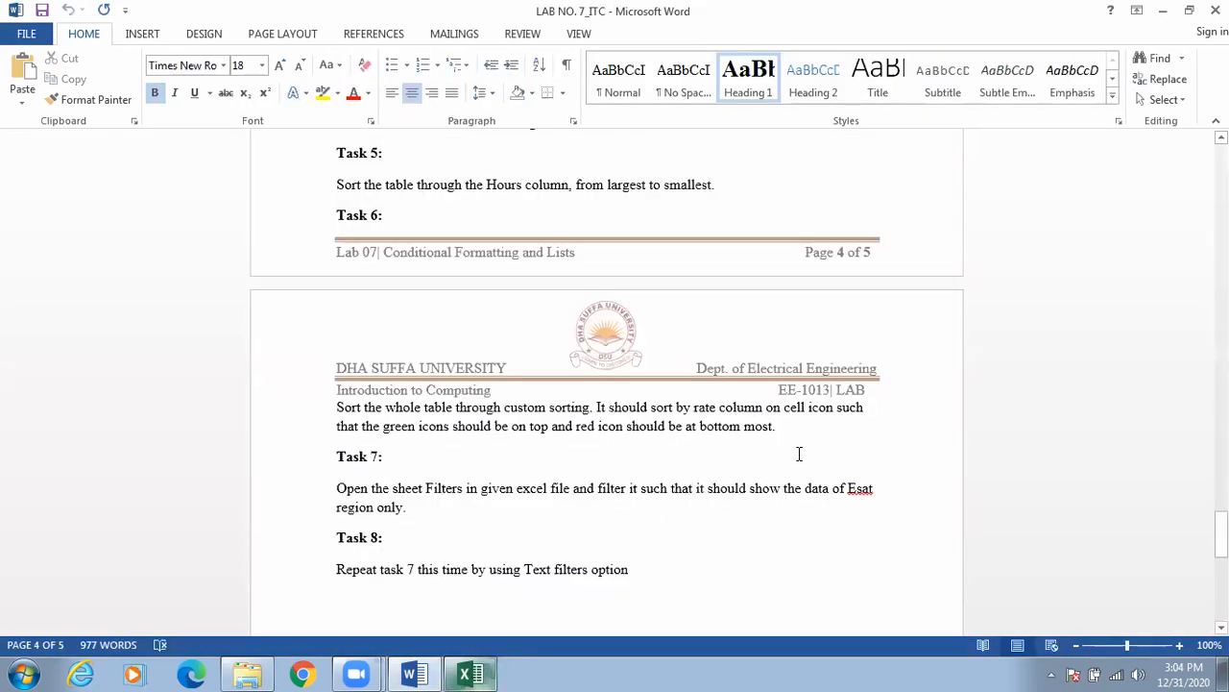
pyautogui.moveTo(1221, 534); pyautogui.dragTo(1221, 568)
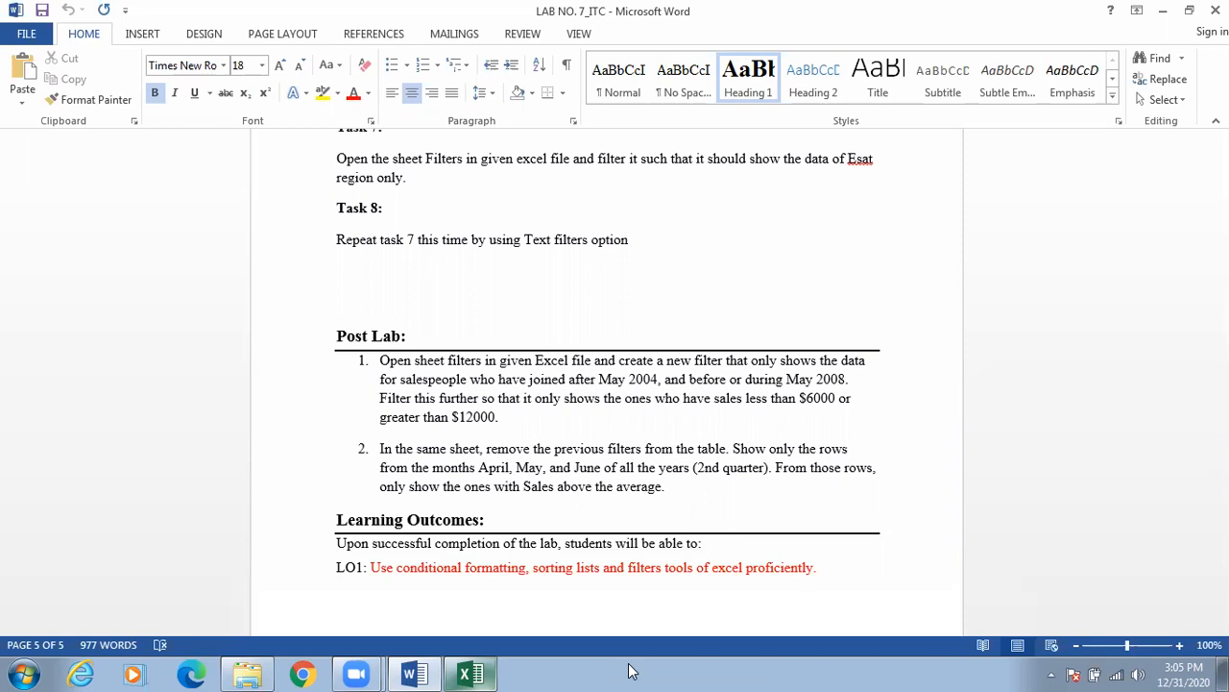
pyautogui.click(465, 673)
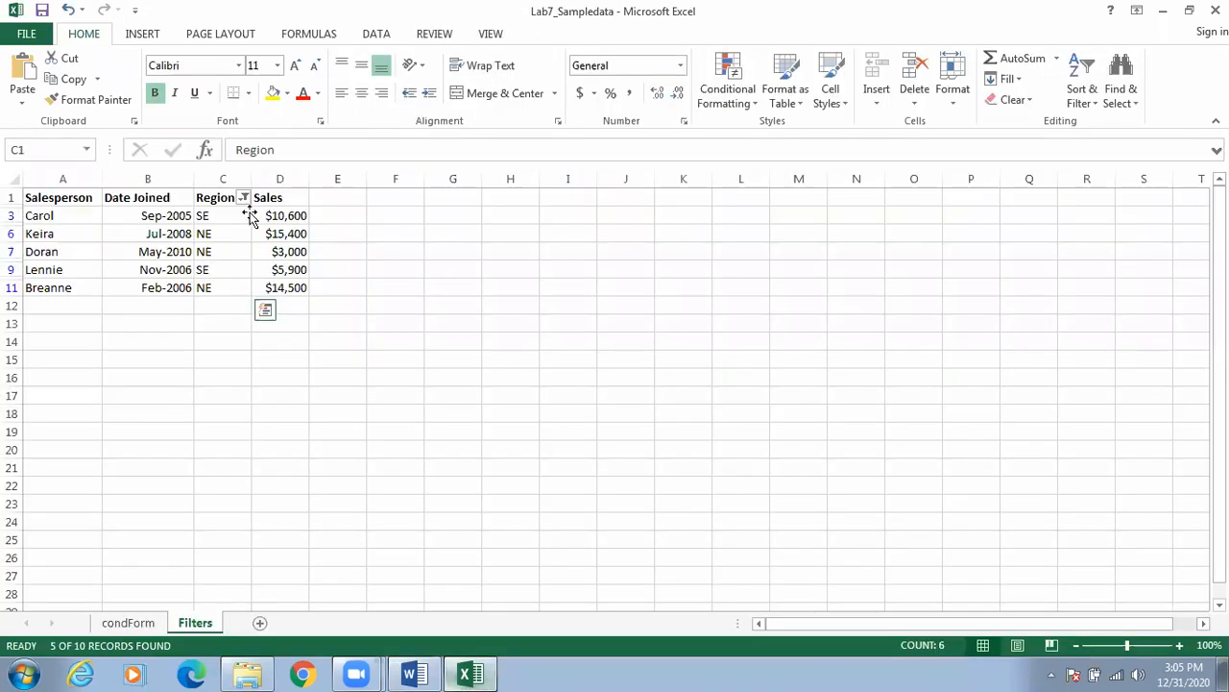
# Clear the Region column's criteria and remove the filter from the sheet.
pyautogui.click(88, 197)
pyautogui.moveTo(88, 196); pyautogui.dragTo(87, 288)
pyautogui.click(244, 197)
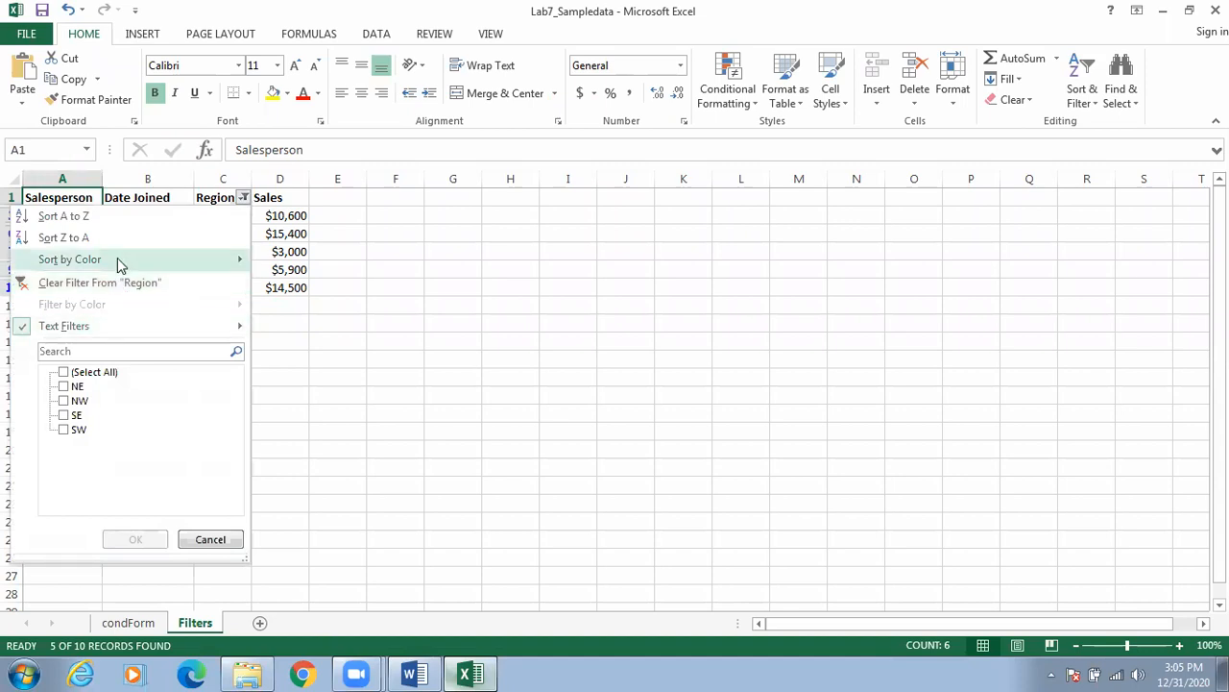
pyautogui.click(116, 280)
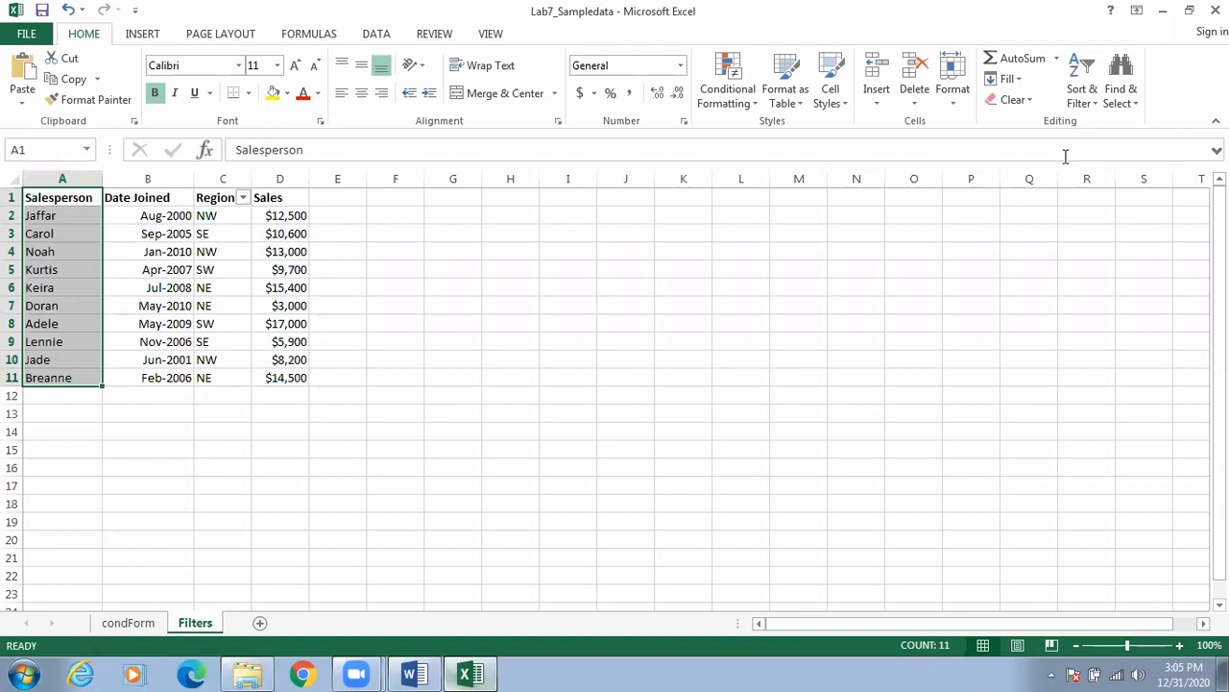
pyautogui.click(1083, 96)
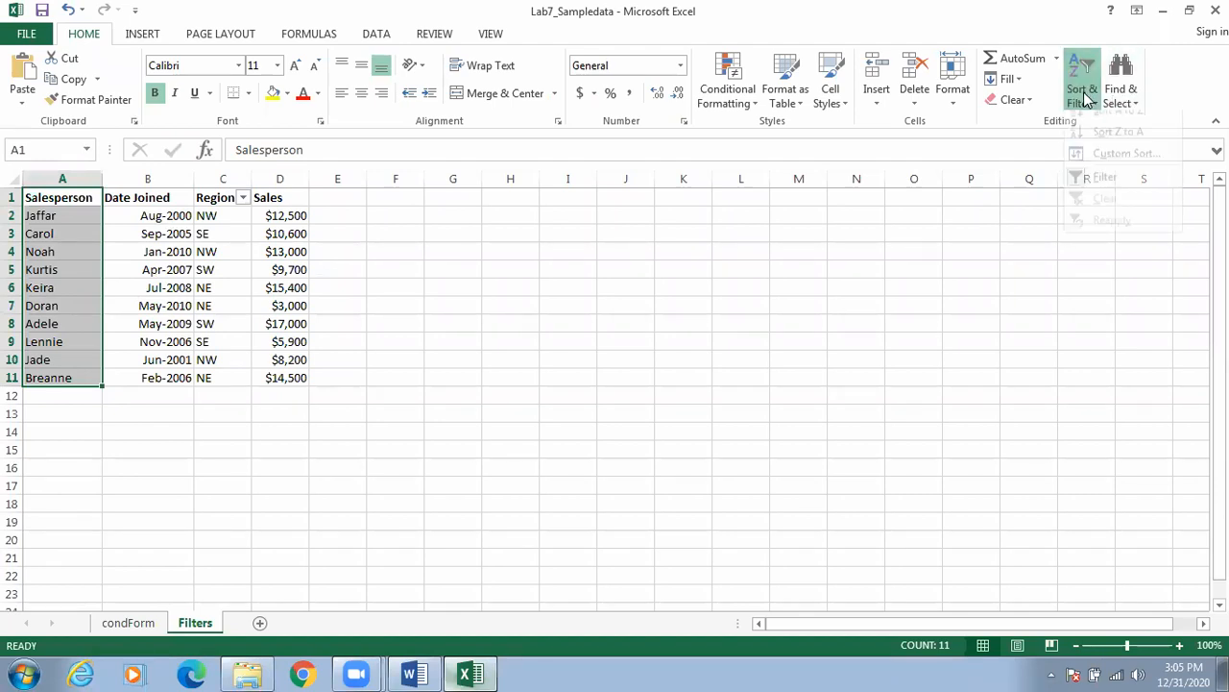
pyautogui.click(1093, 186)
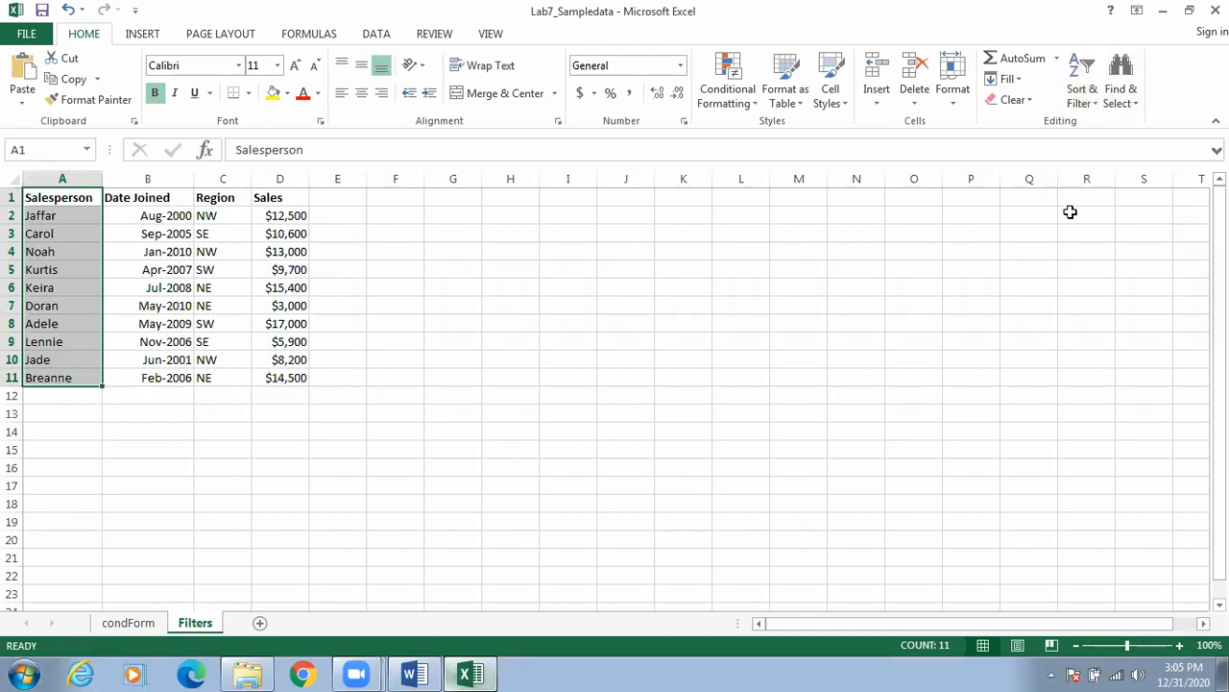
pyautogui.click(588, 281)
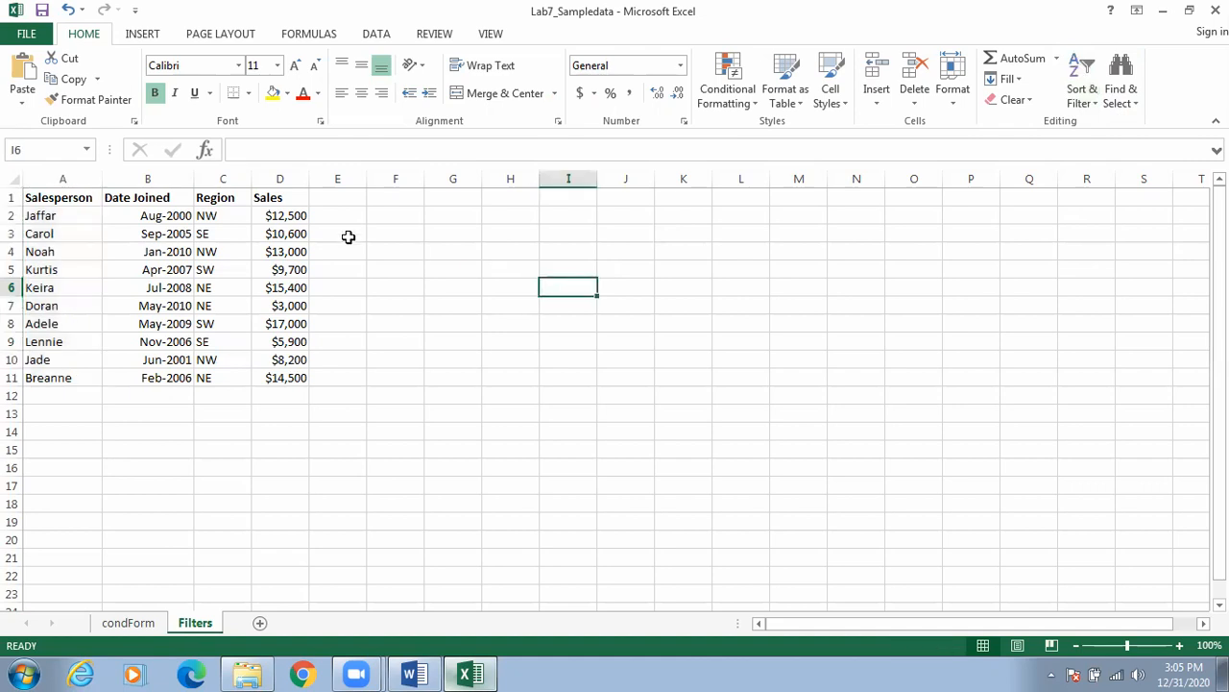
# Add a filter to the Salesperson column A1:A11.
pyautogui.click(67, 199)
pyautogui.moveTo(67, 199); pyautogui.dragTo(64, 376)
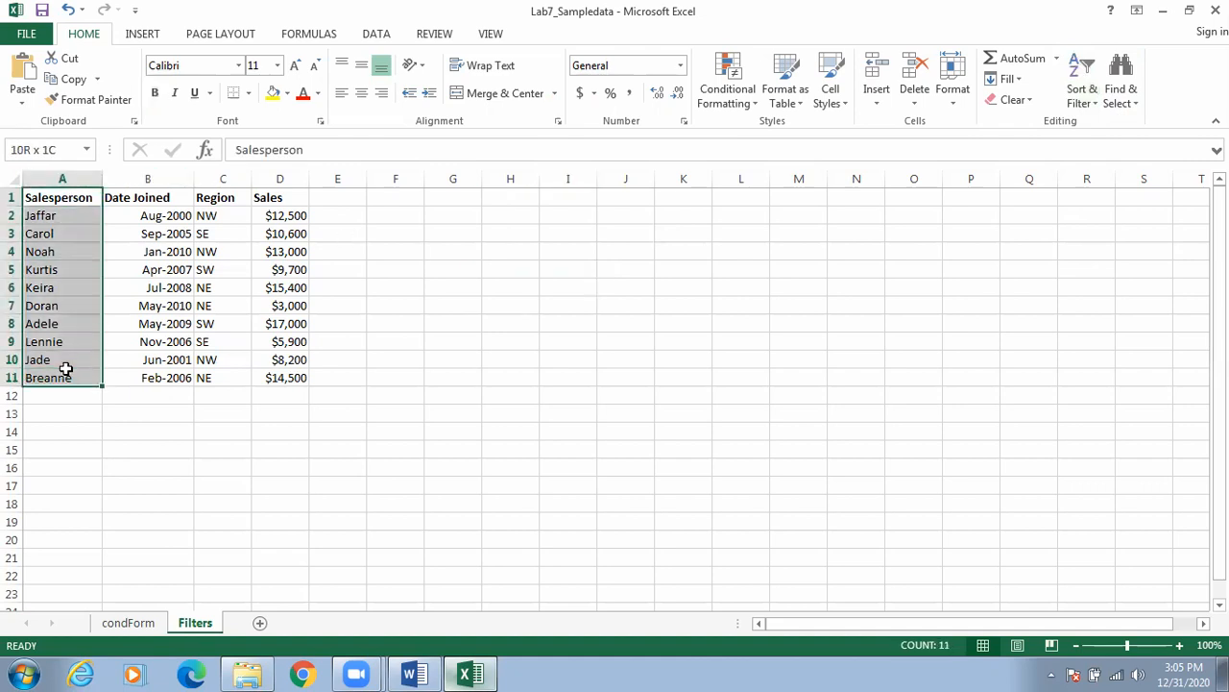
pyautogui.click(1083, 85)
pyautogui.click(1088, 184)
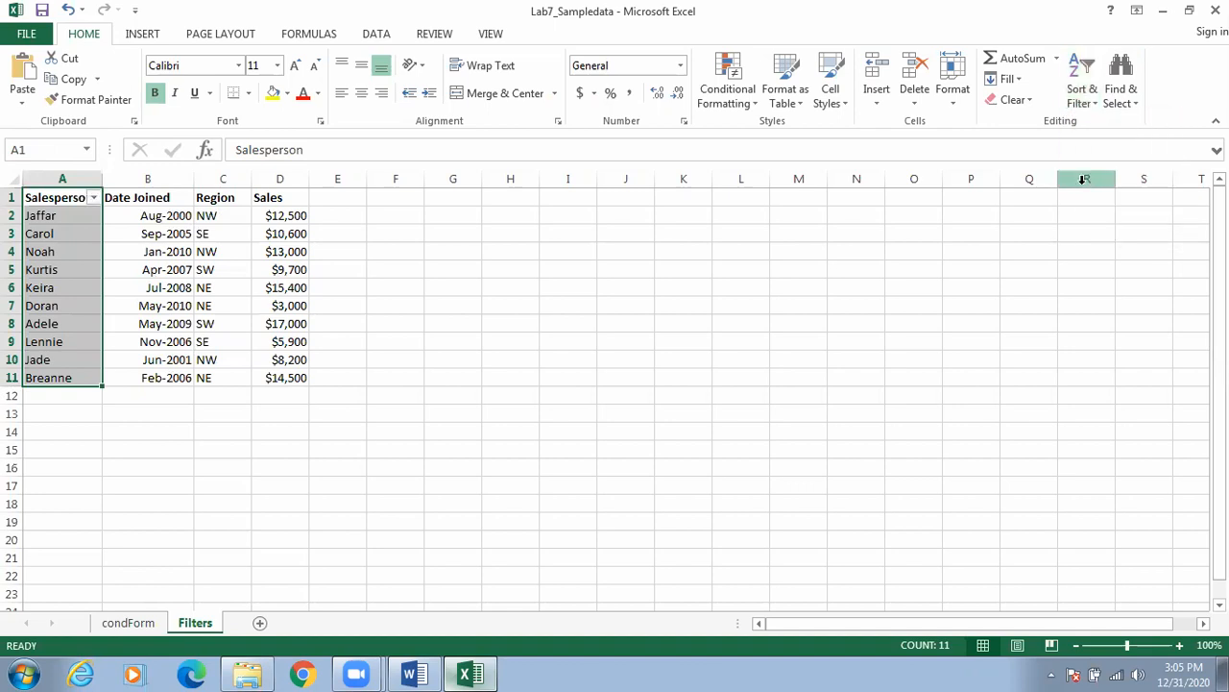
pyautogui.click(461, 272)
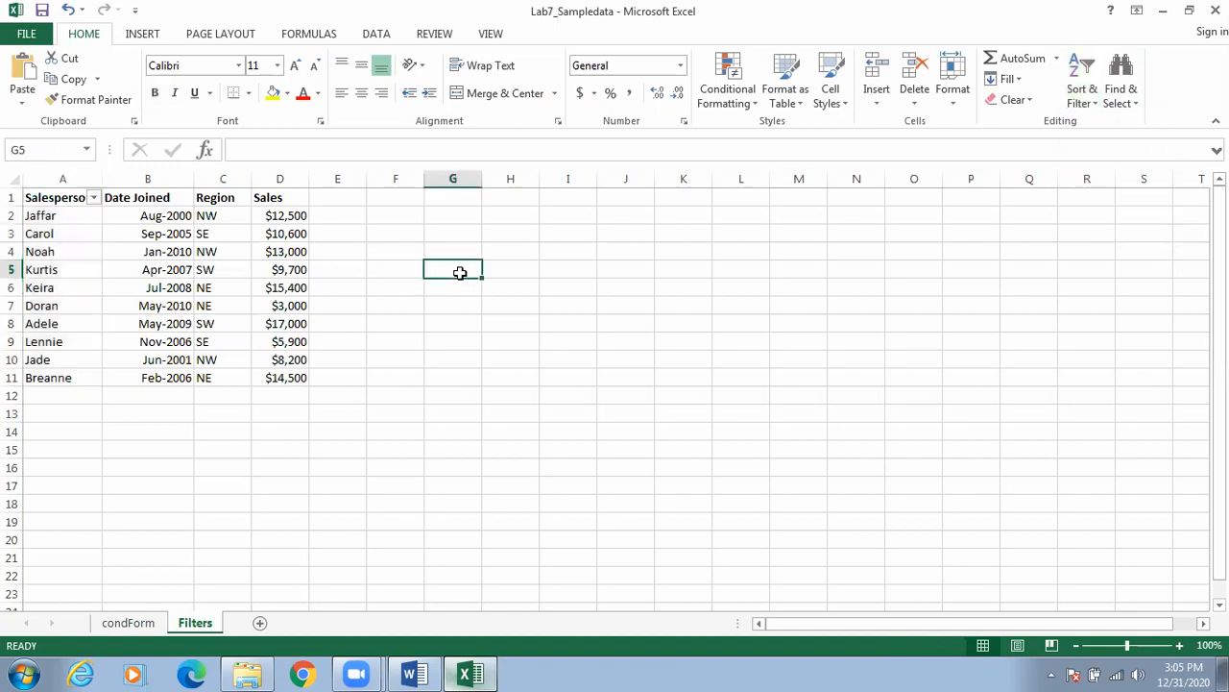
pyautogui.click(95, 200)
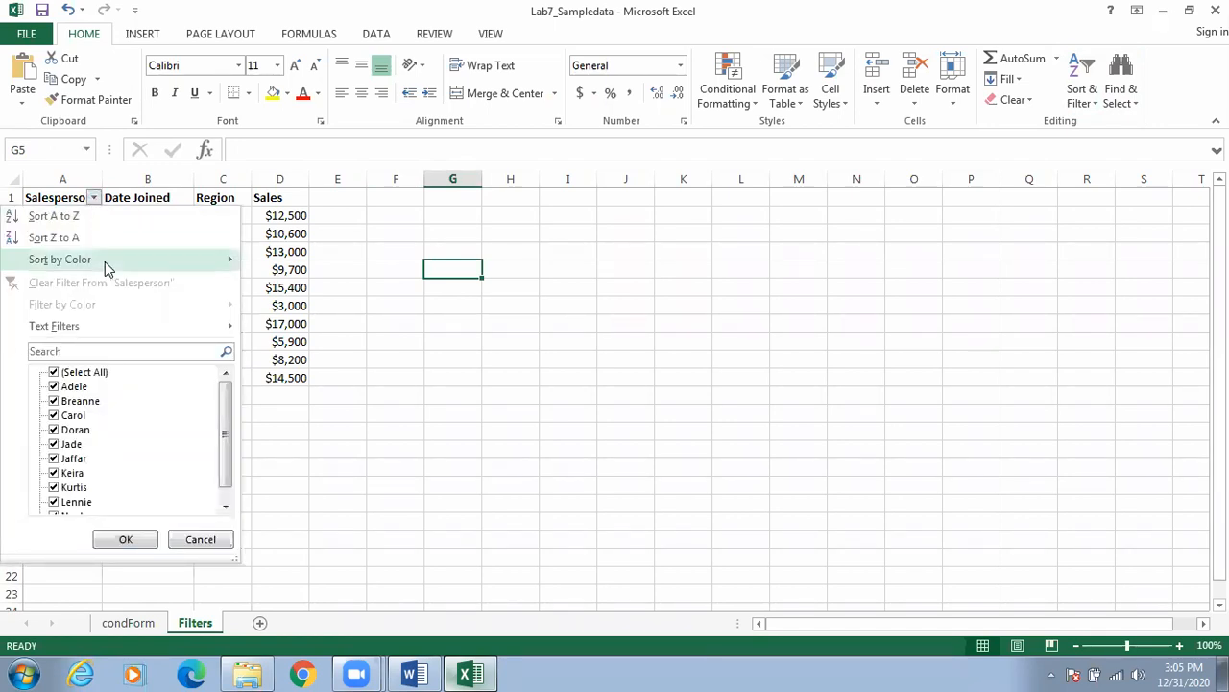
pyautogui.moveTo(103, 261)
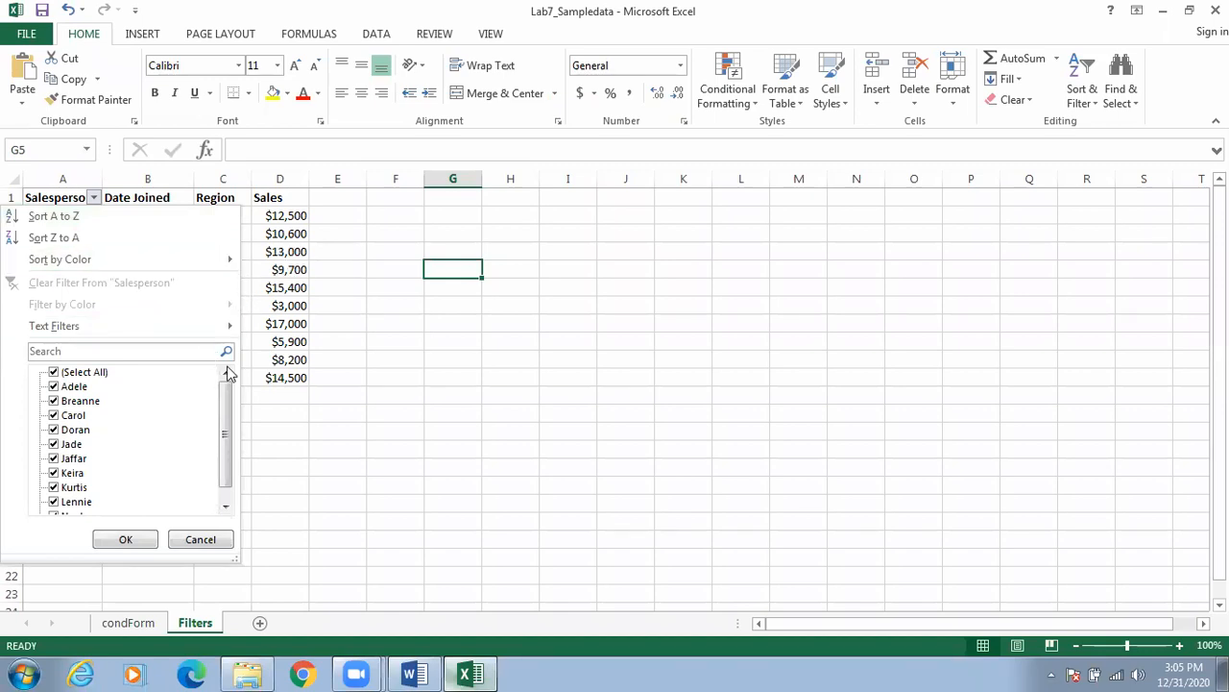
pyautogui.moveTo(228, 431); pyautogui.dragTo(235, 371)
pyautogui.moveTo(188, 333)
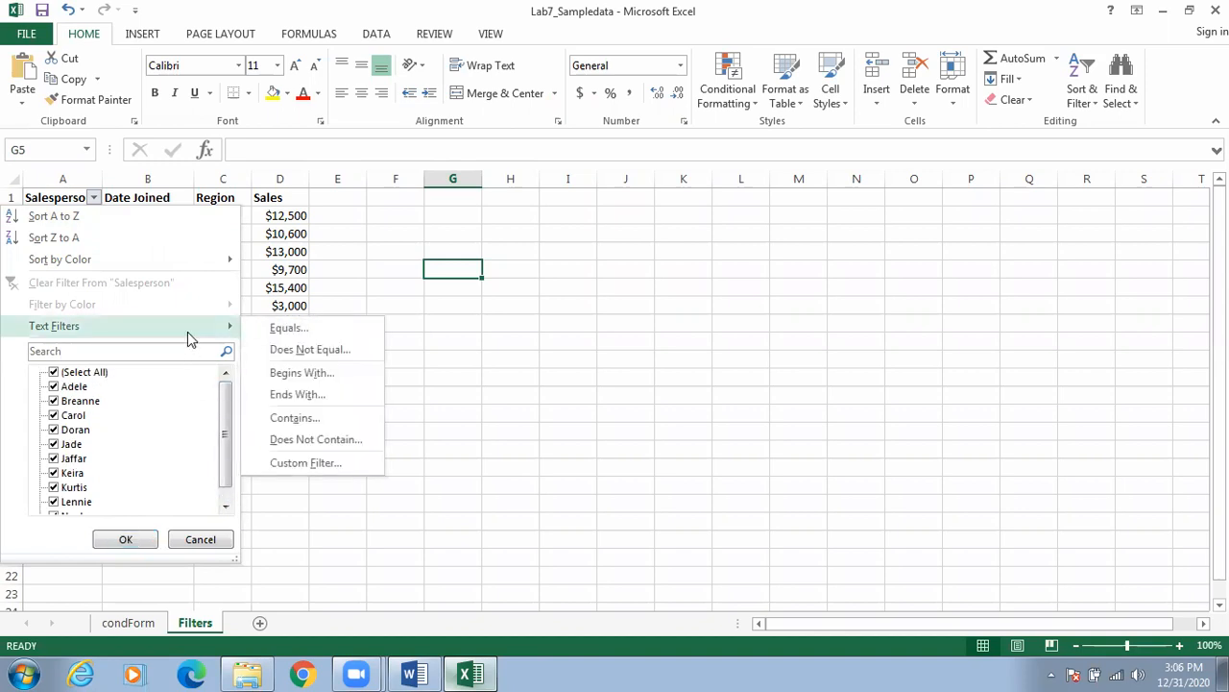
pyautogui.click(311, 464)
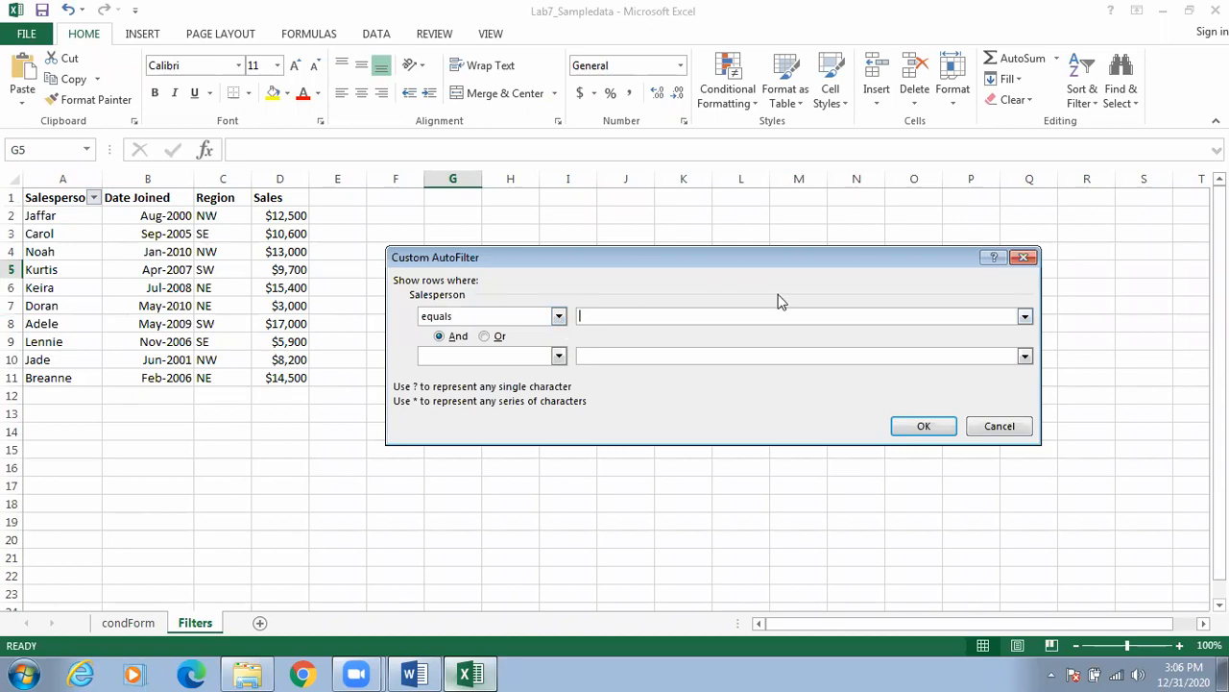
pyautogui.click(1024, 255)
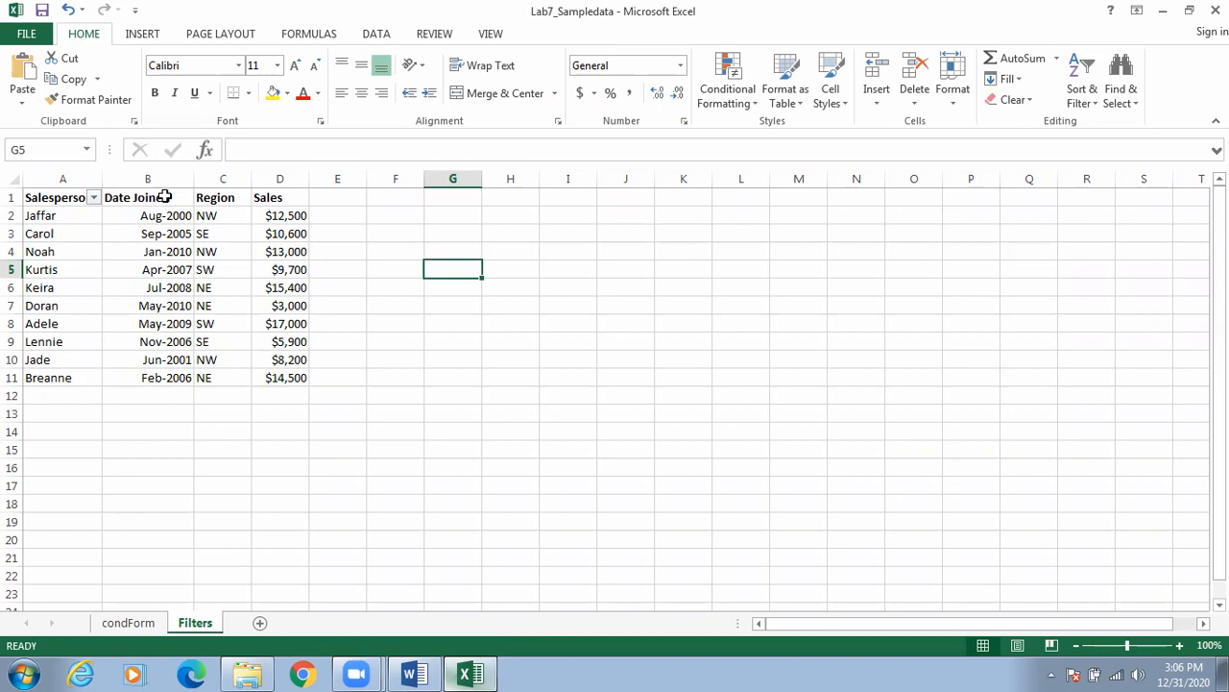
# Remove the Salesperson column's filter and add a filter to the Date Joined column B1:B11 instead.
pyautogui.moveTo(166, 197); pyautogui.dragTo(175, 373)
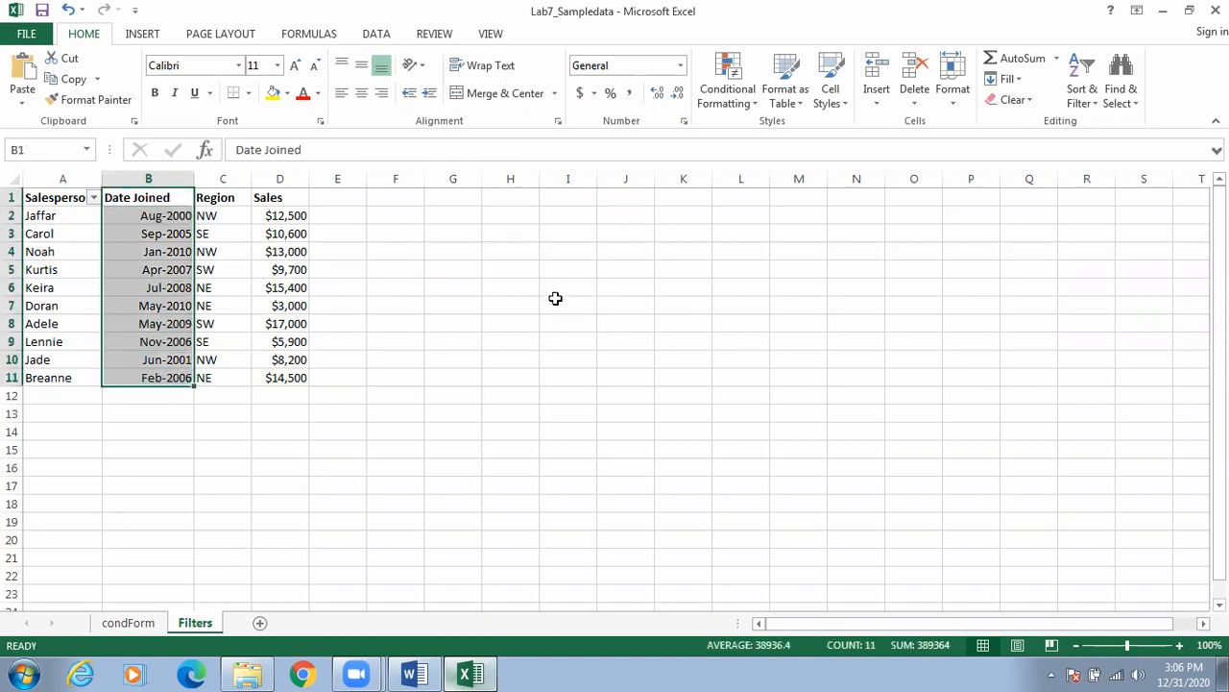
pyautogui.click(1086, 104)
pyautogui.click(1102, 188)
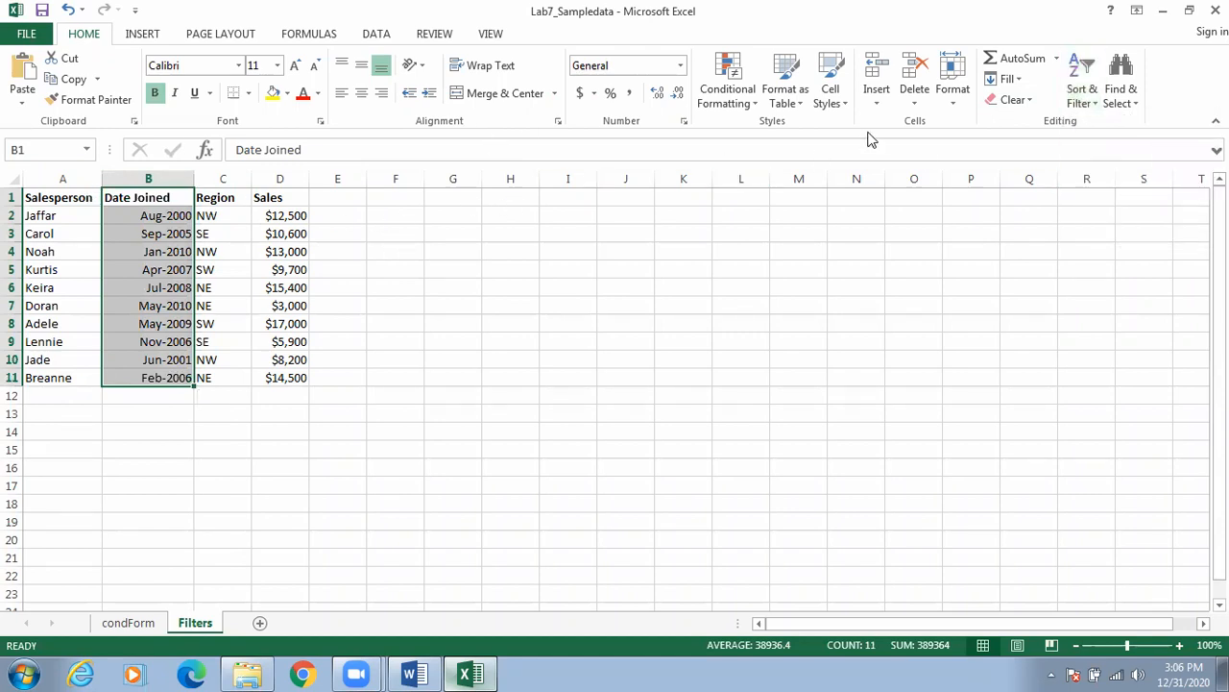
pyautogui.click(1073, 106)
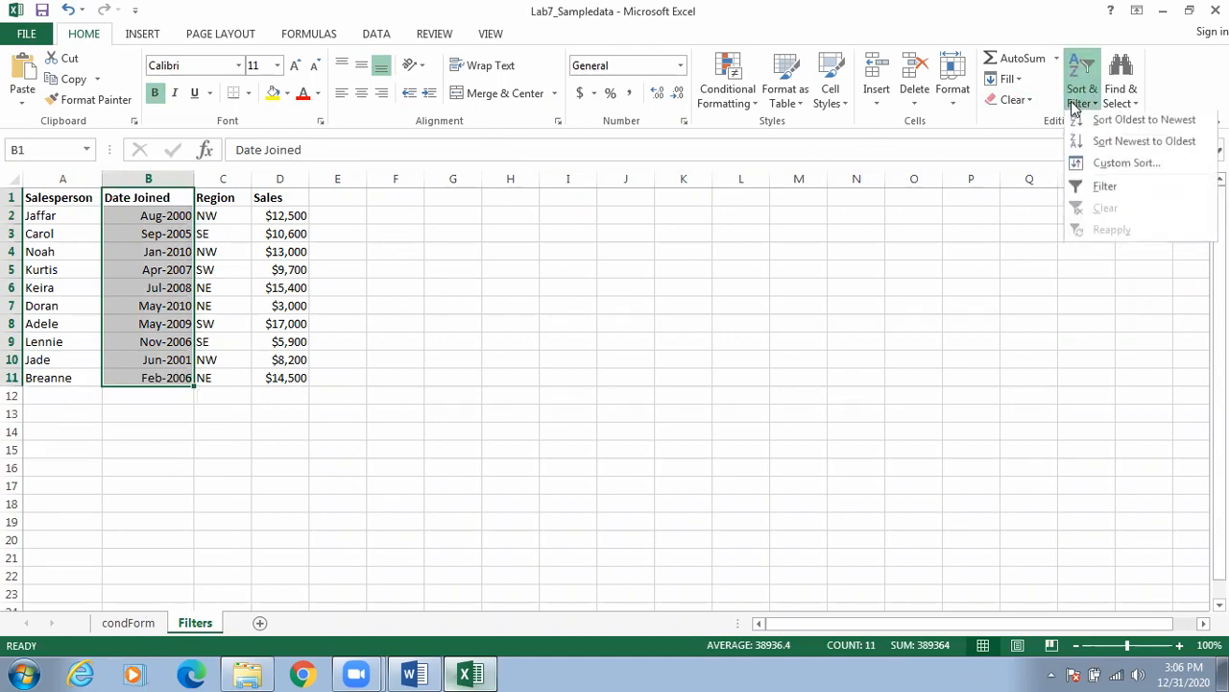
pyautogui.click(1086, 188)
pyautogui.click(672, 304)
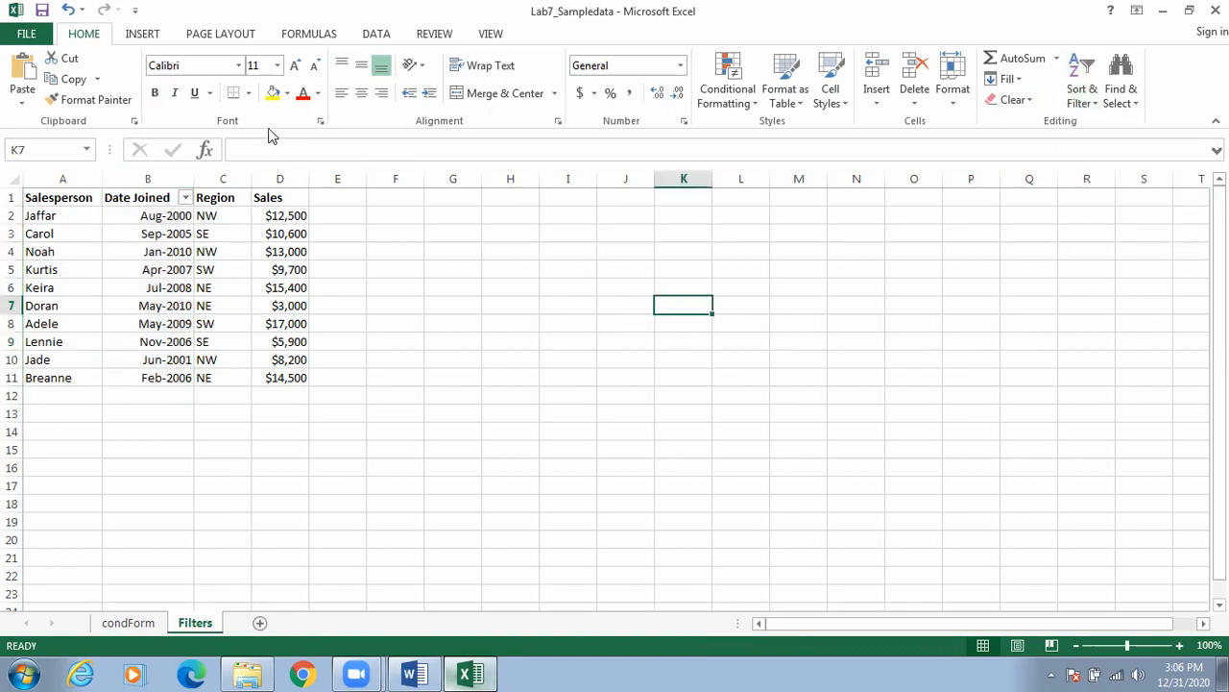
# Start a Between date filter on the Date Joined column, check the Post Lab criteria in the Word lab document, and return to Excel.
pyautogui.click(185, 198)
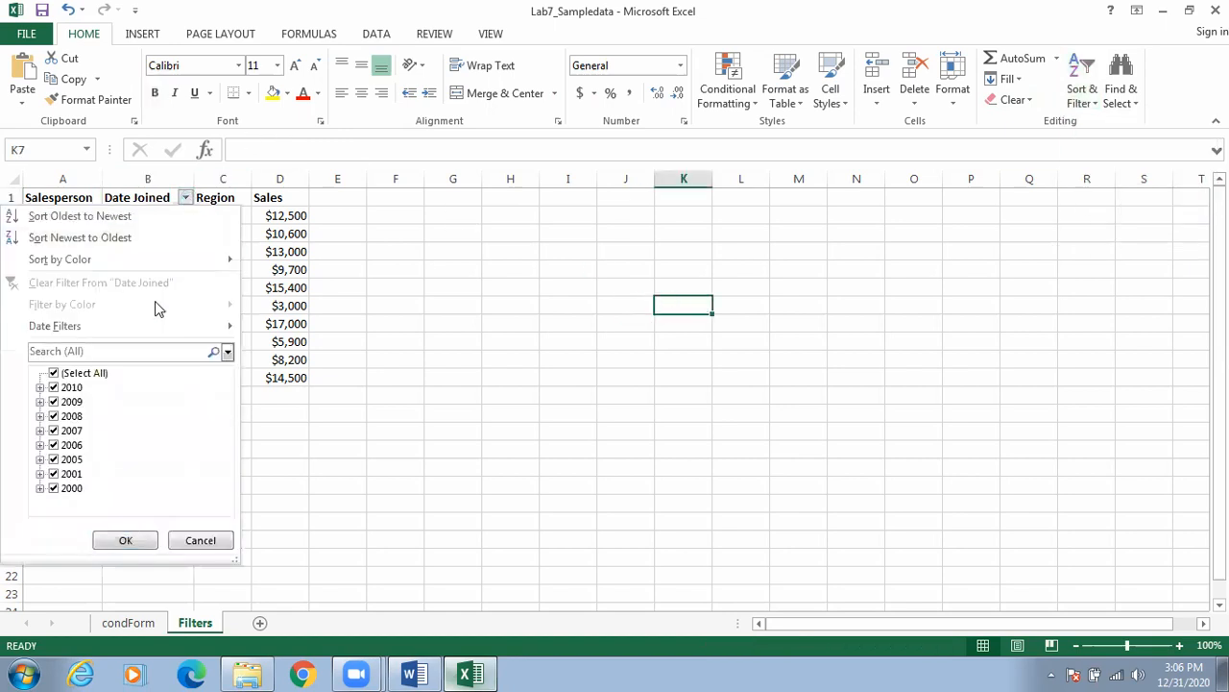
pyautogui.moveTo(155, 318)
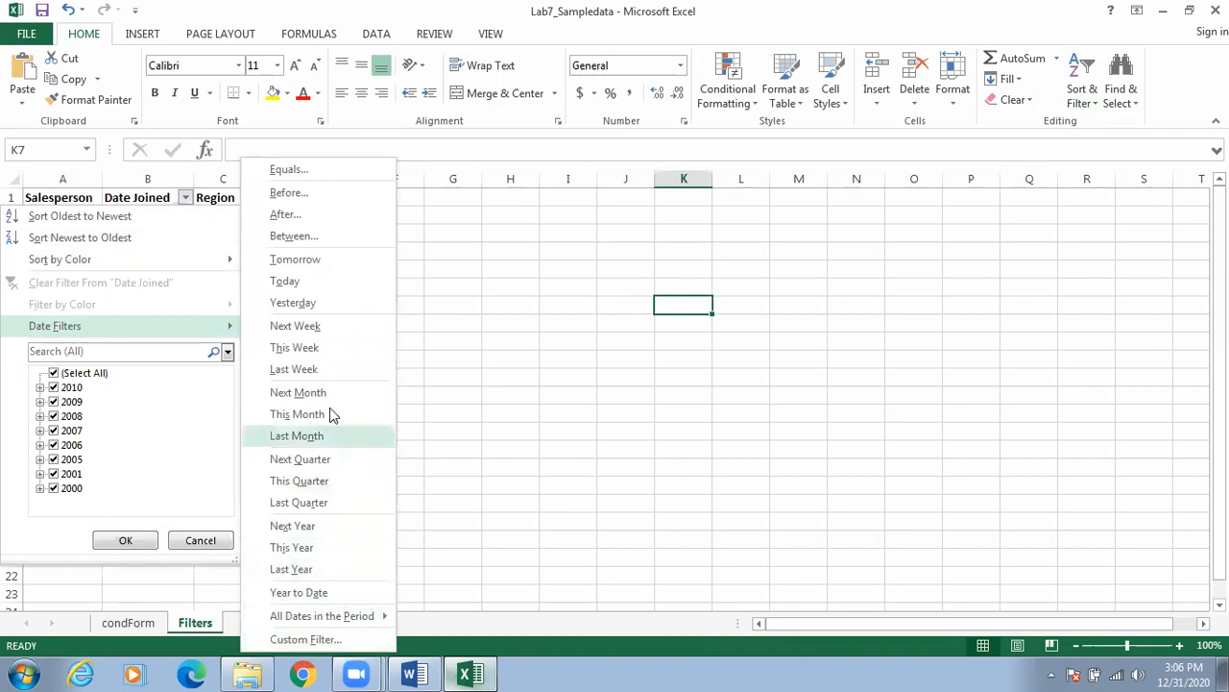
pyautogui.click(325, 246)
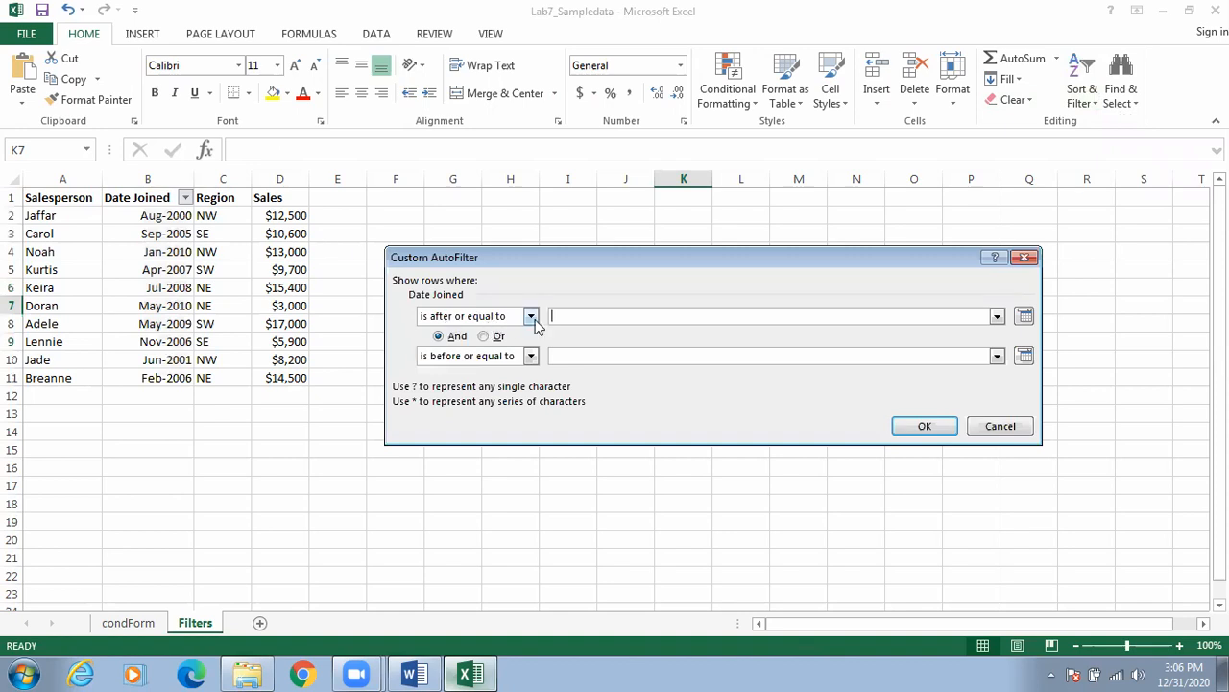
pyautogui.click(426, 672)
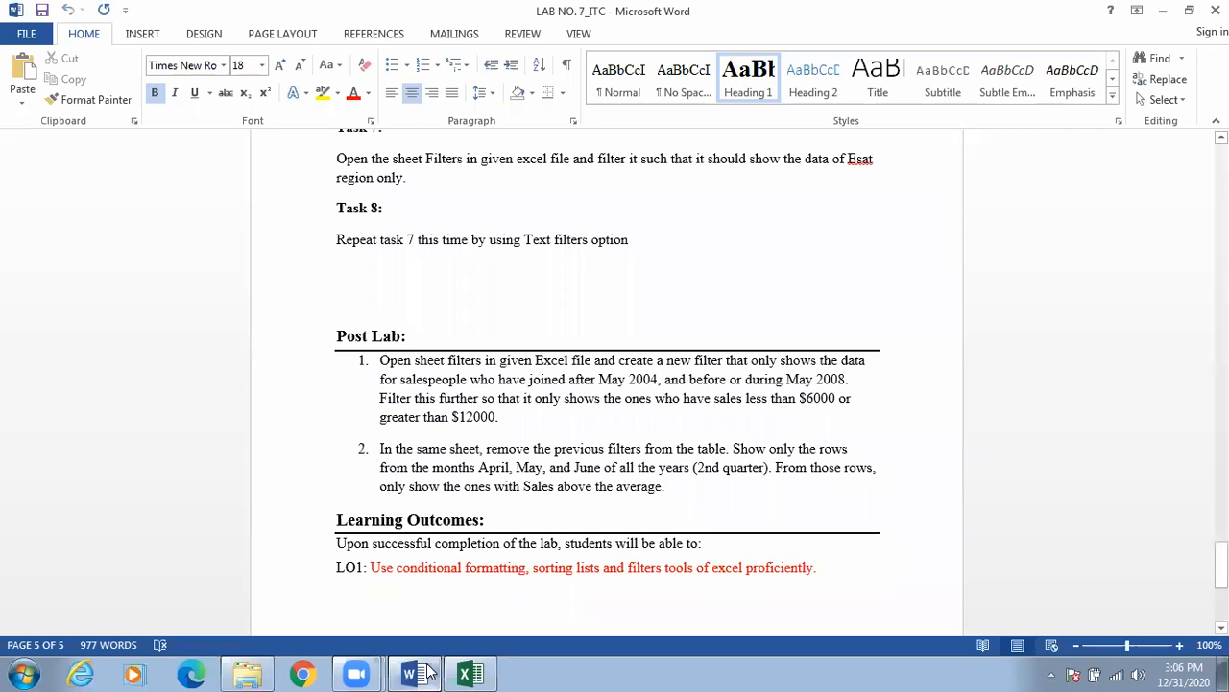
pyautogui.click(469, 673)
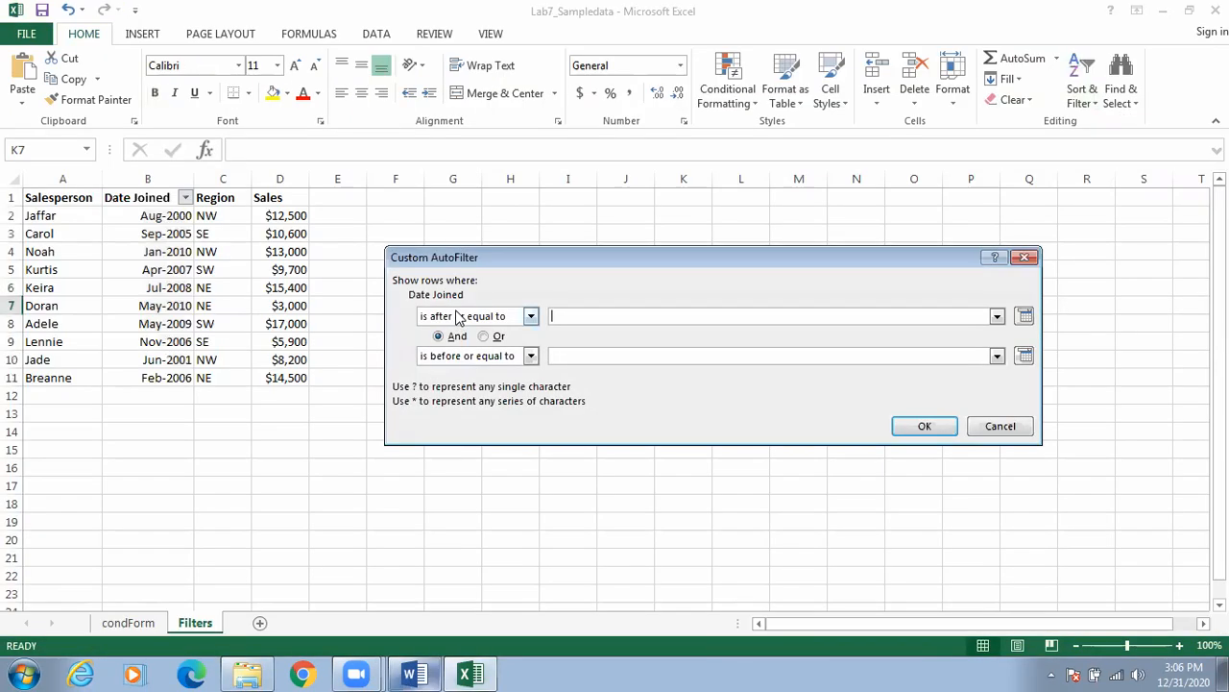
# Set the first Date Joined condition of the custom filter to "is after" May-2004.
pyautogui.click(531, 318)
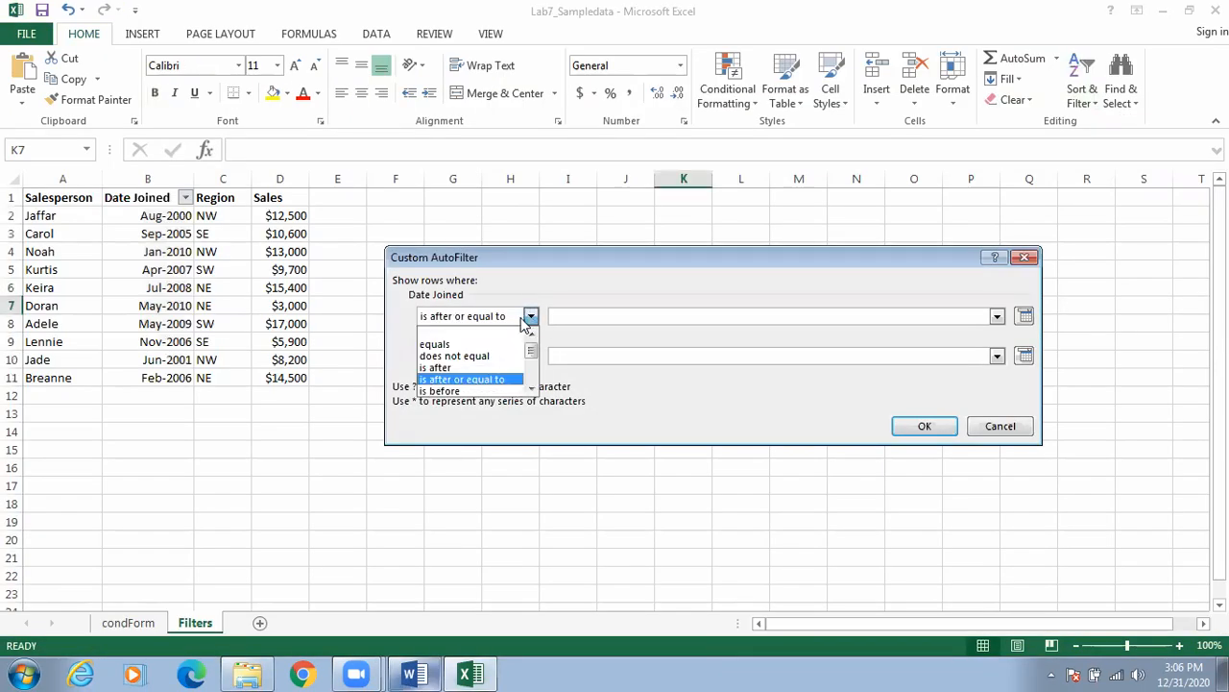
pyautogui.click(468, 374)
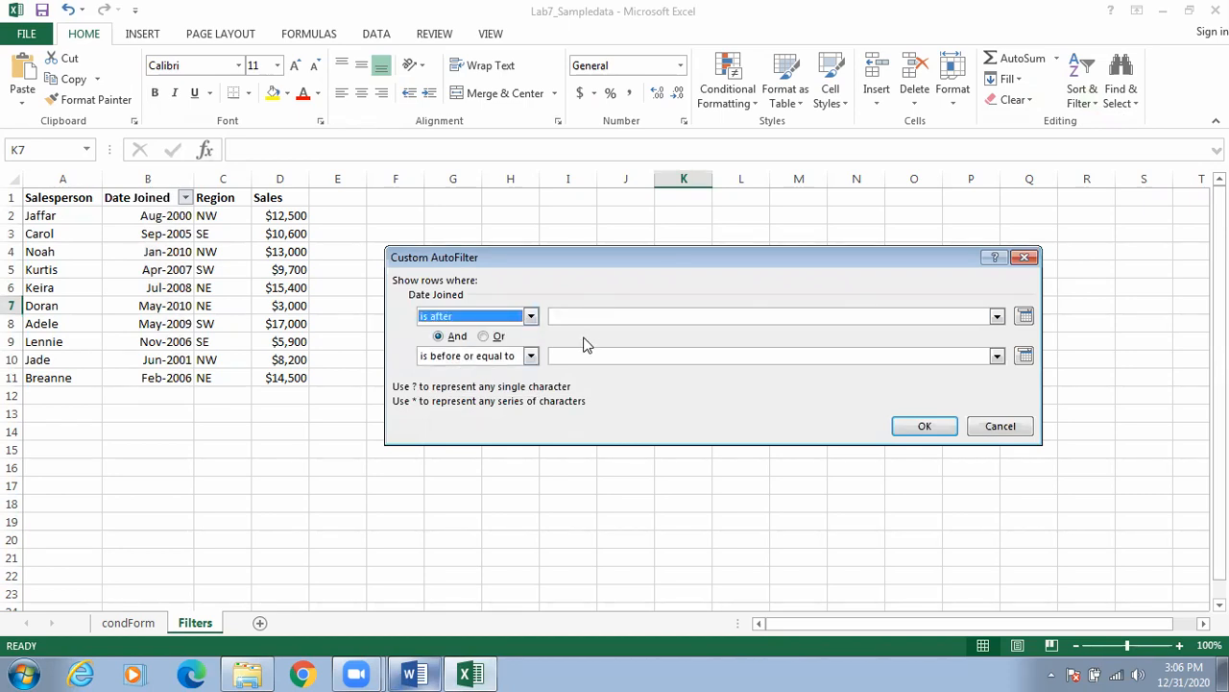
pyautogui.click(997, 315)
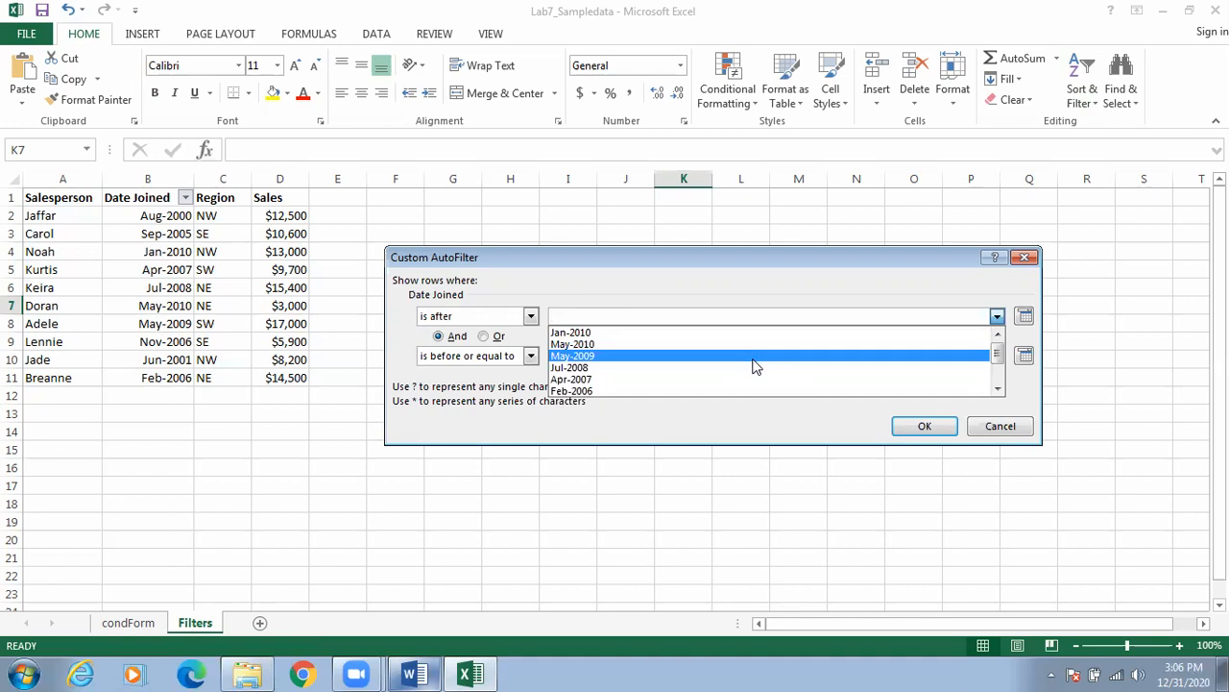
pyautogui.click(754, 356)
pyautogui.click(625, 315)
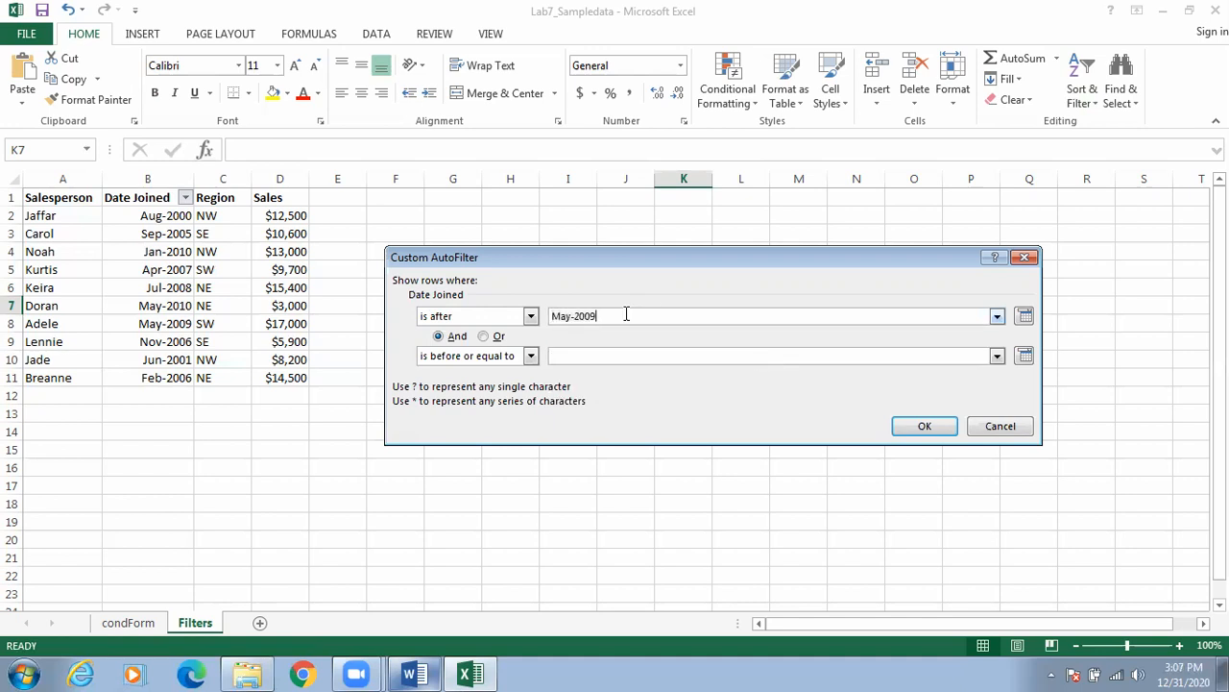
pyautogui.press('BackSpace')
pyautogui.write('4')
# Set the second Date Joined condition, "is before or equal to", to May-2008 and apply the custom filter.
pyautogui.click(997, 355)
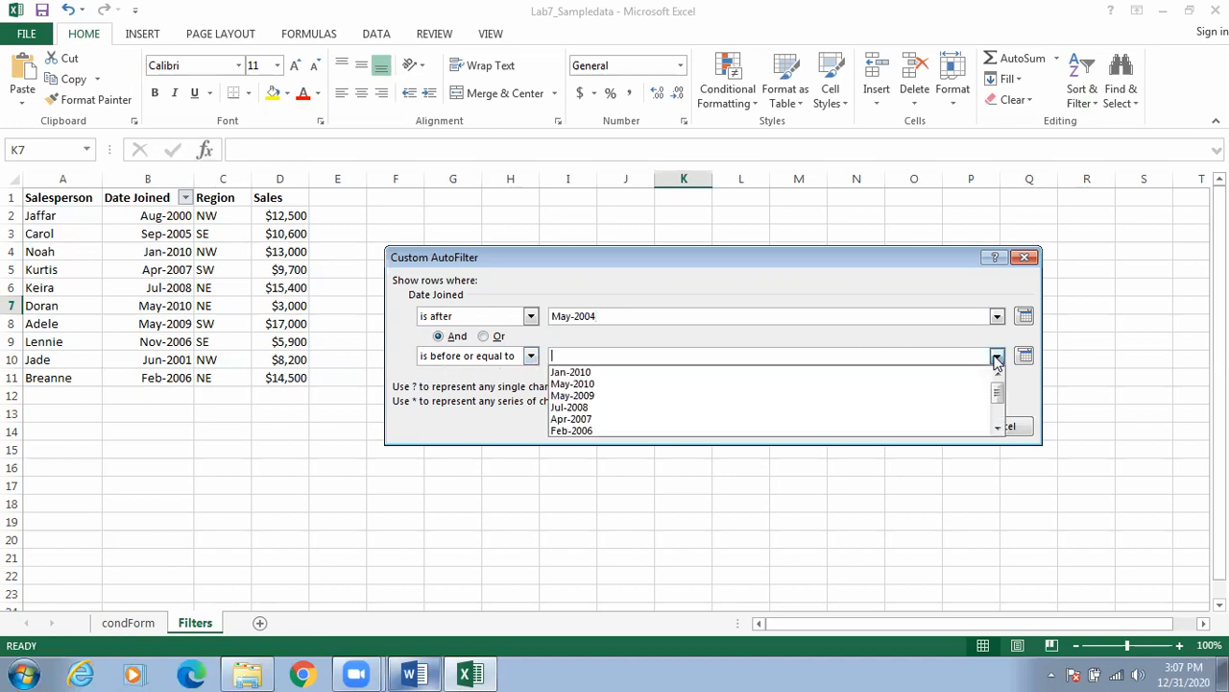
pyautogui.click(782, 399)
pyautogui.click(689, 358)
pyautogui.press('BackSpace')
pyautogui.write('8')
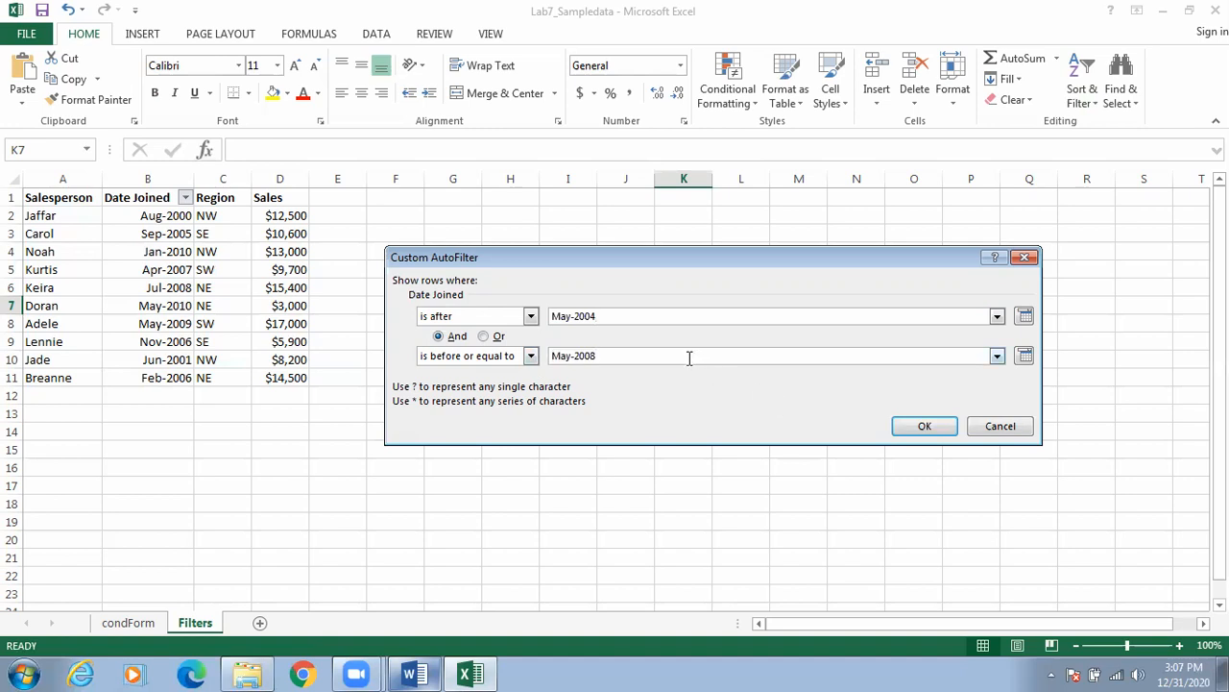
pyautogui.click(909, 421)
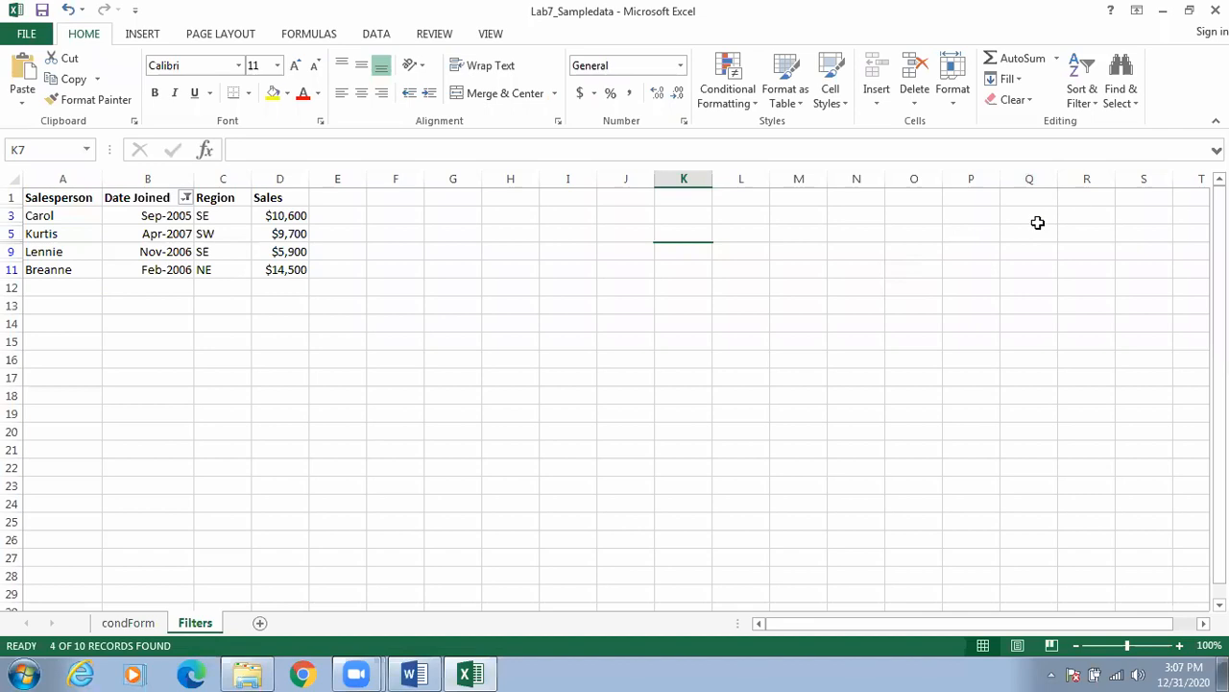
pyautogui.moveTo(432, 672)
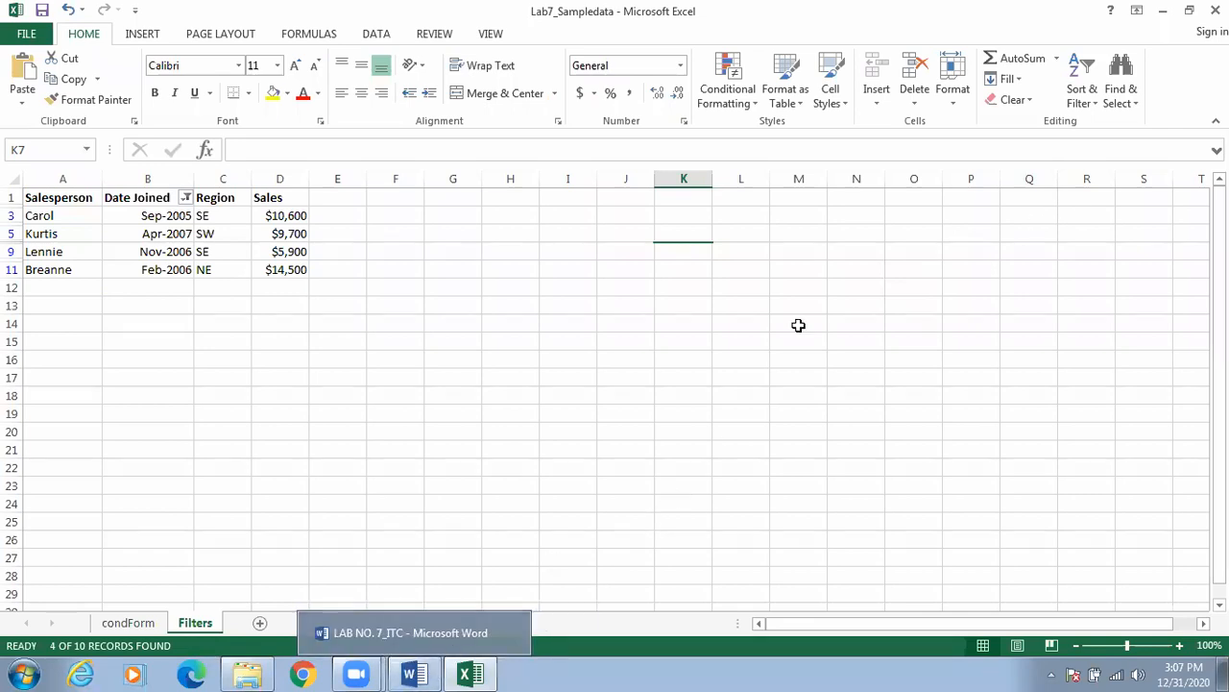